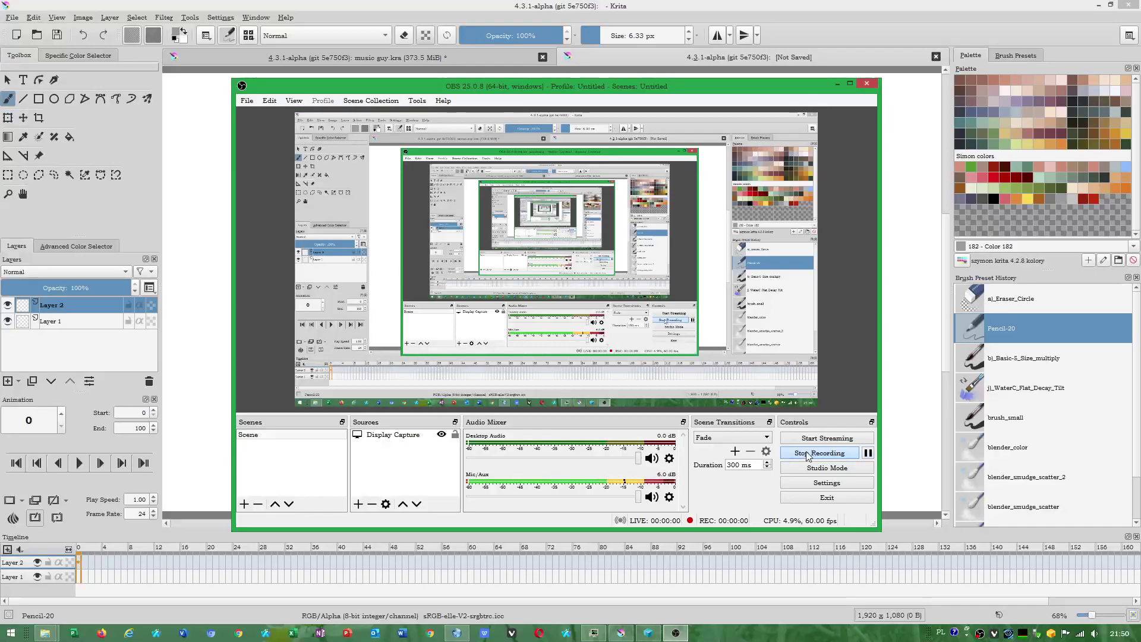
View the About Krita information from the Help menu, then close it.
click(505, 27)
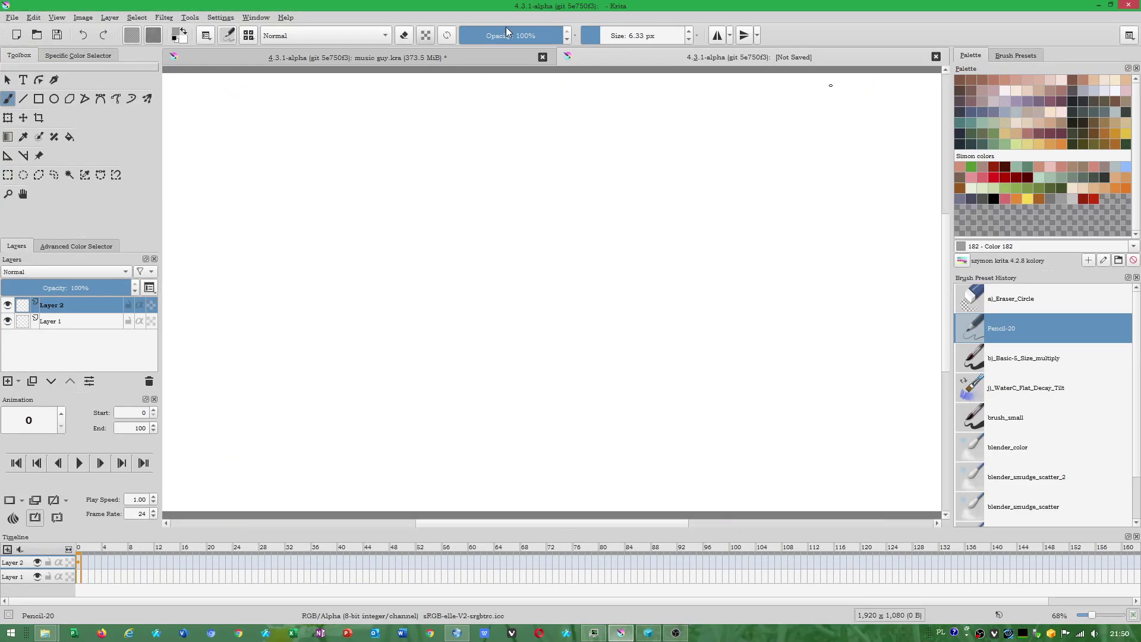
click(291, 19)
click(299, 86)
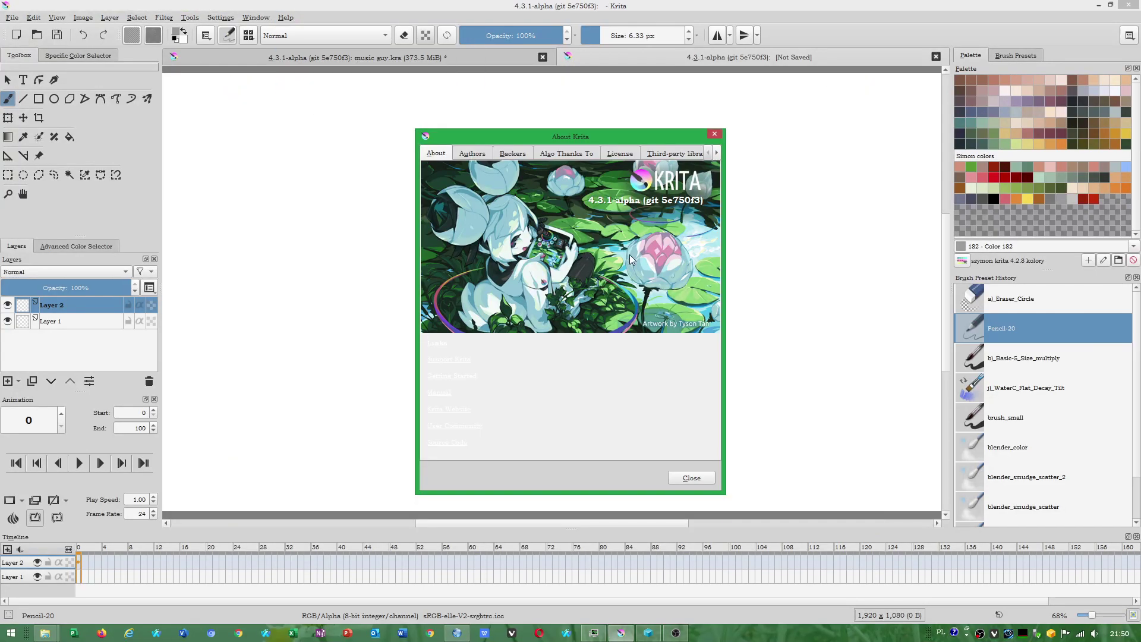
click(679, 479)
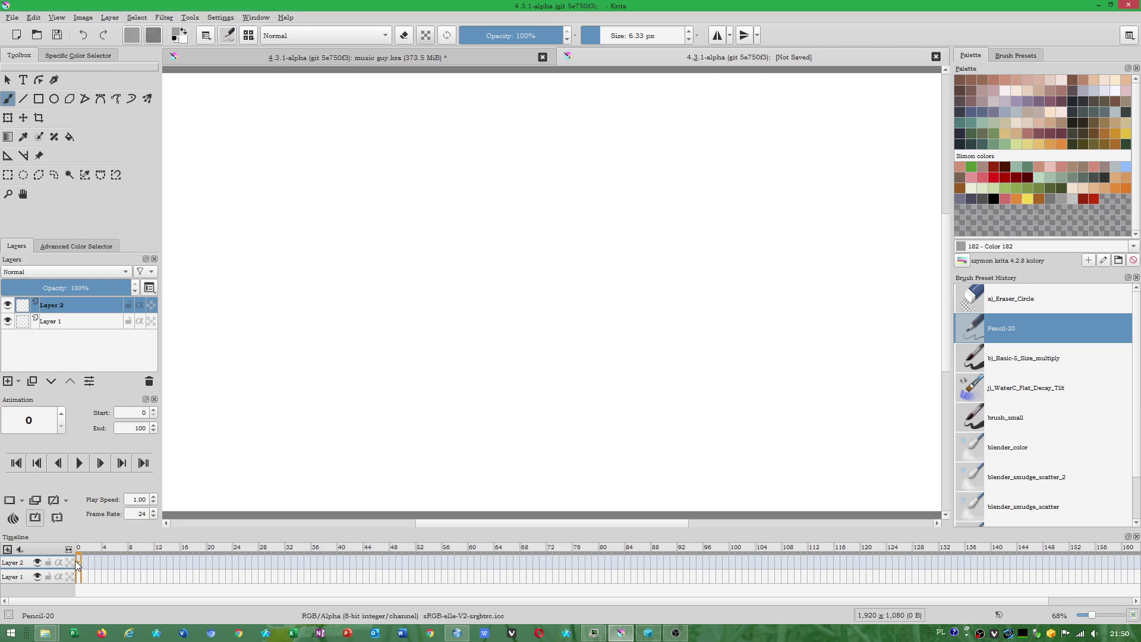
Open the Onion Skins settings and create a blank keyframe at frame 0 on Layer 2.
click(13, 518)
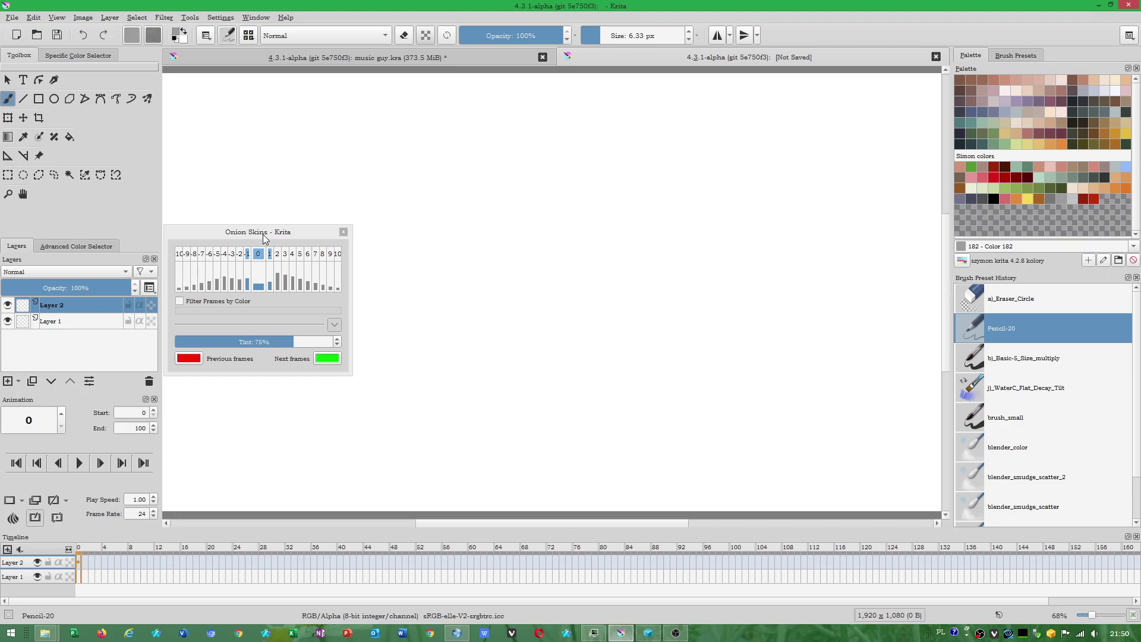
drag(264, 236, 541, 241)
click(77, 561)
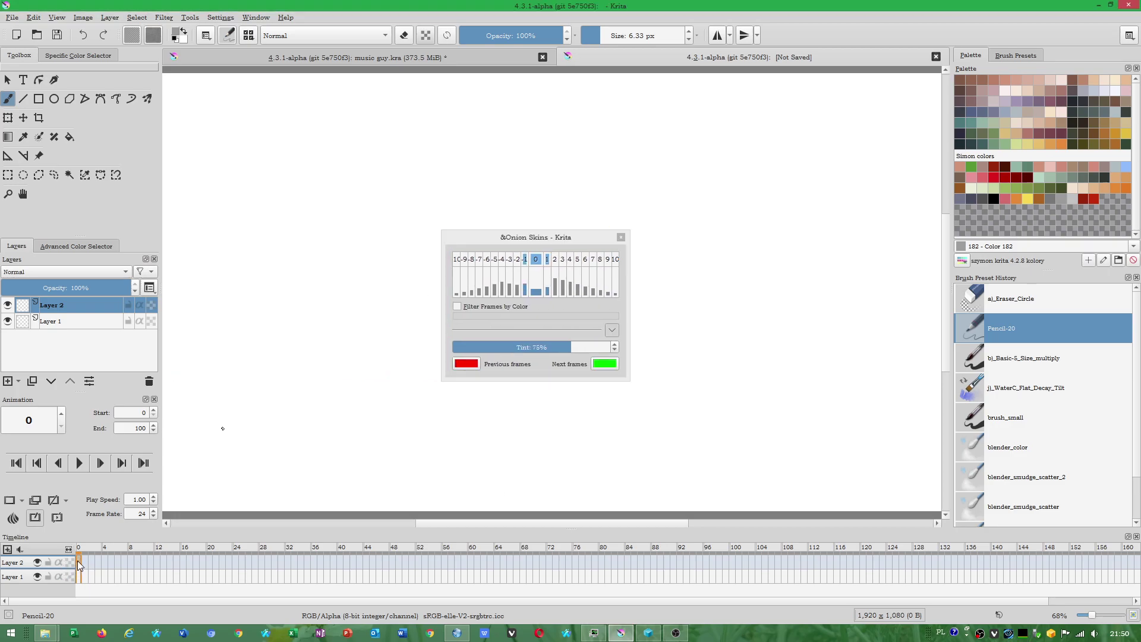
right_click(79, 562)
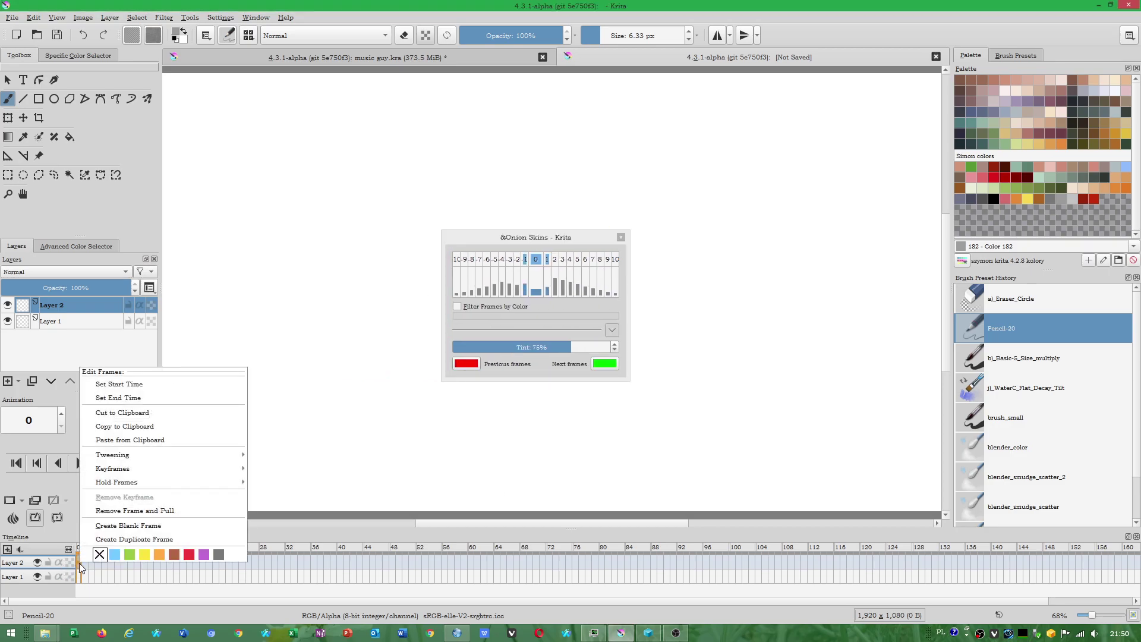
click(117, 526)
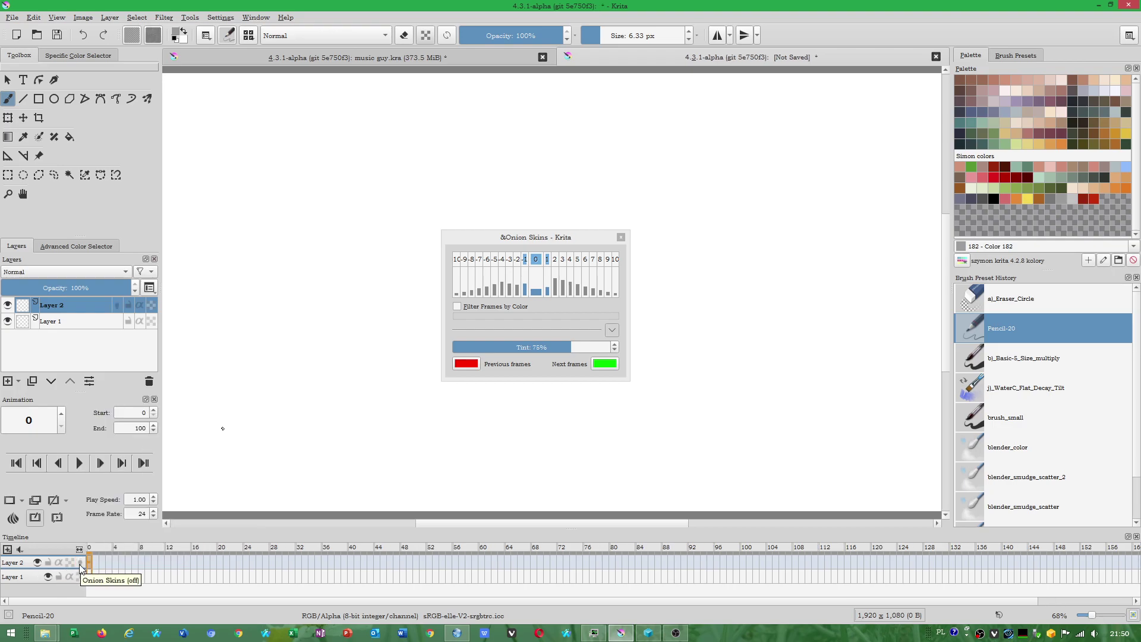
Enable onion skinning for Layer 2, raise the current-frame onion opacity, and close the settings.
click(80, 563)
click(536, 285)
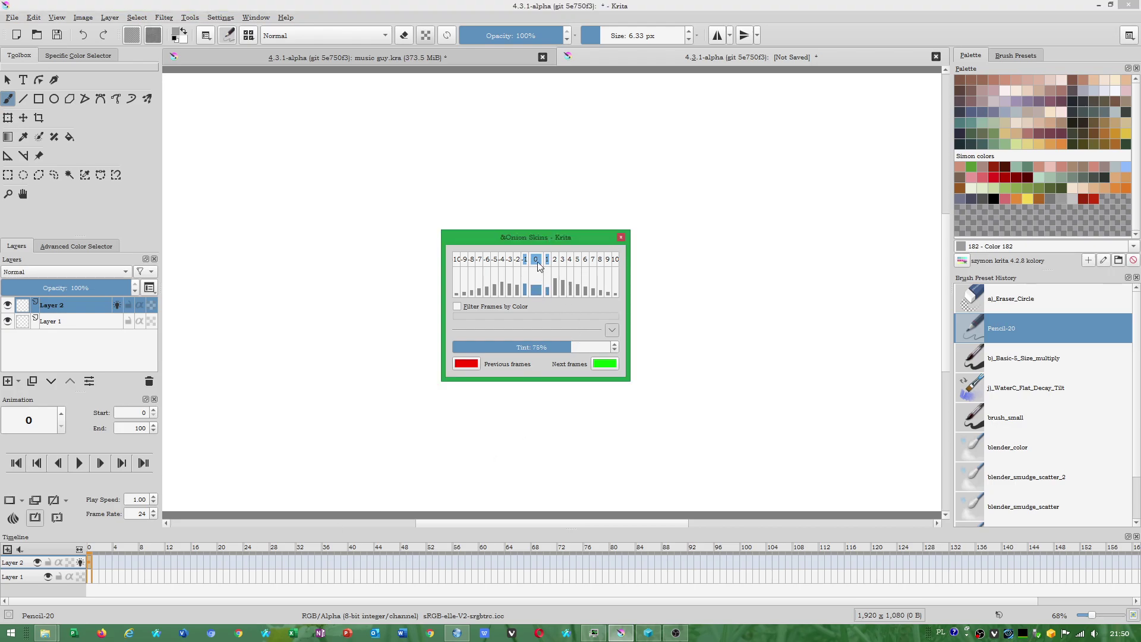
click(89, 567)
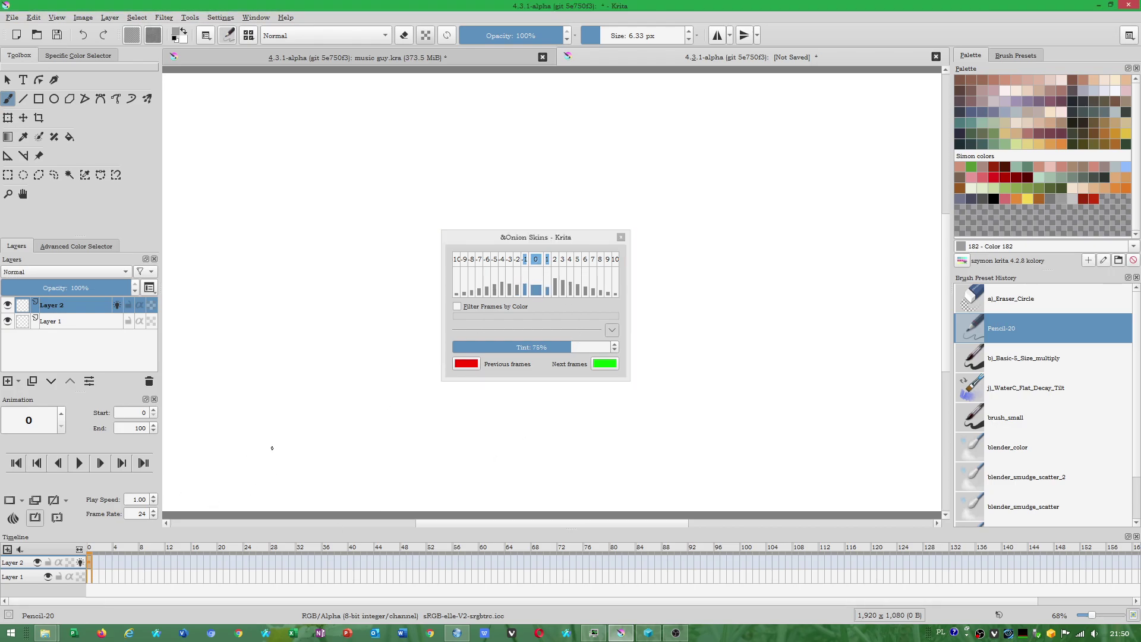
click(621, 237)
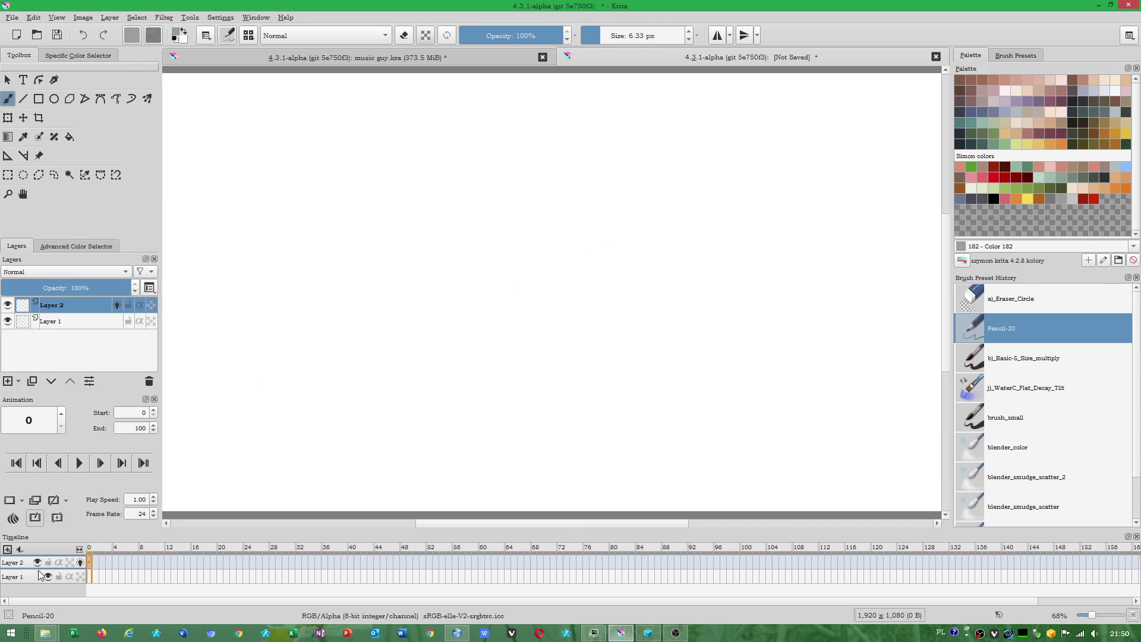
Rename Layer 2 to 'warstwa rysująca' and move it below Layer 1.
click(27, 576)
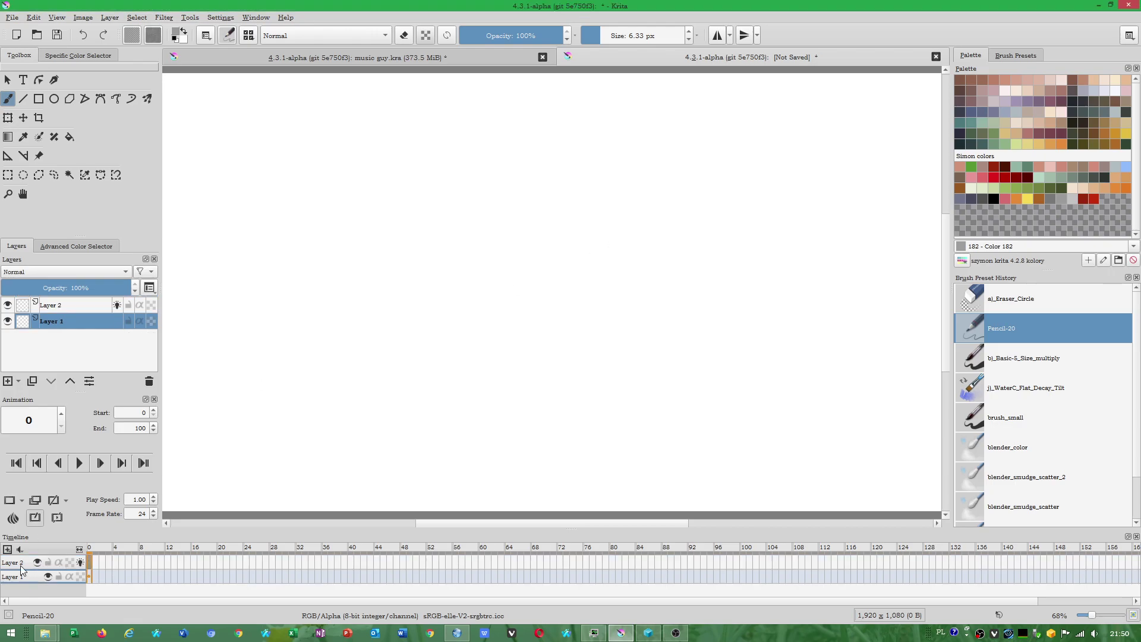
click(21, 567)
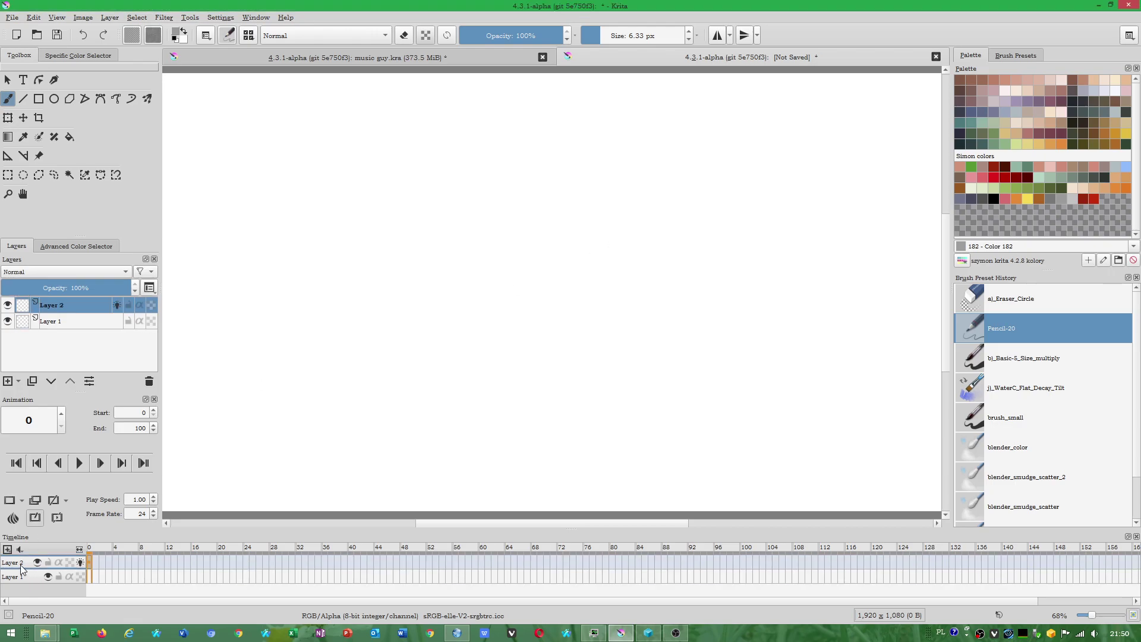
double_click(59, 306)
text(warst)
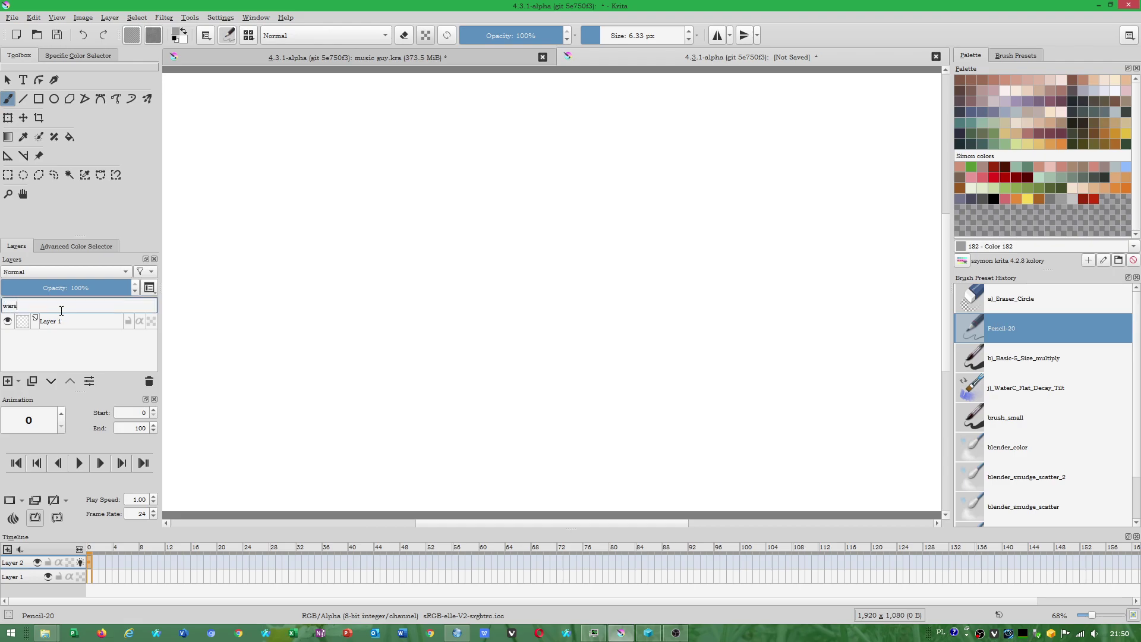
text(wa rysuj)
text(ąca)
key(Return)
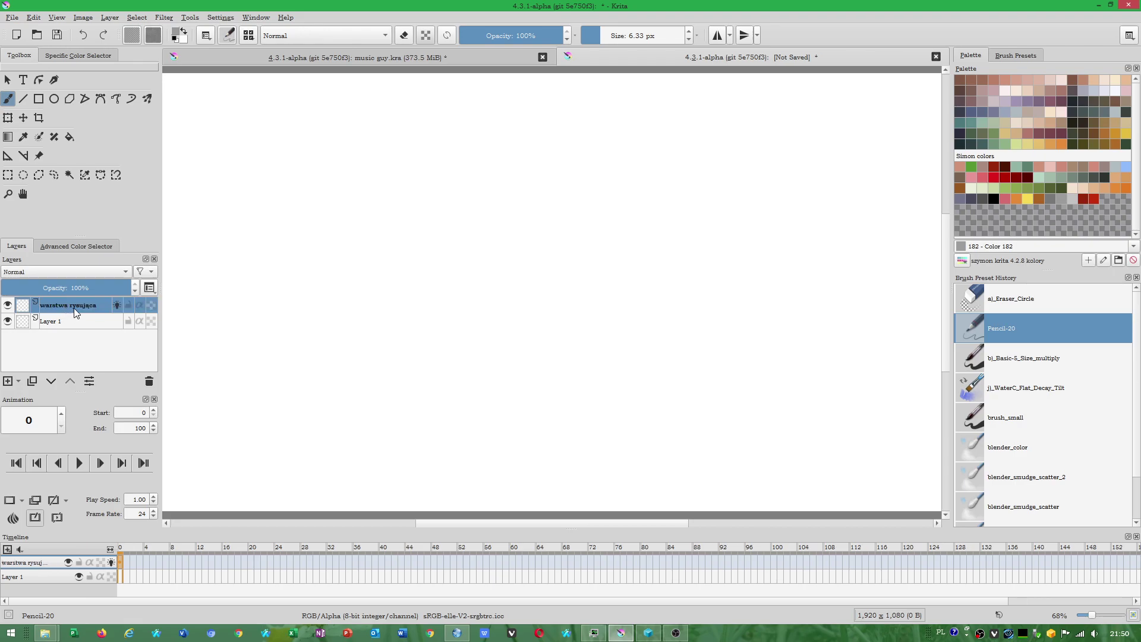
click(26, 579)
key(ctrl+Page_Down)
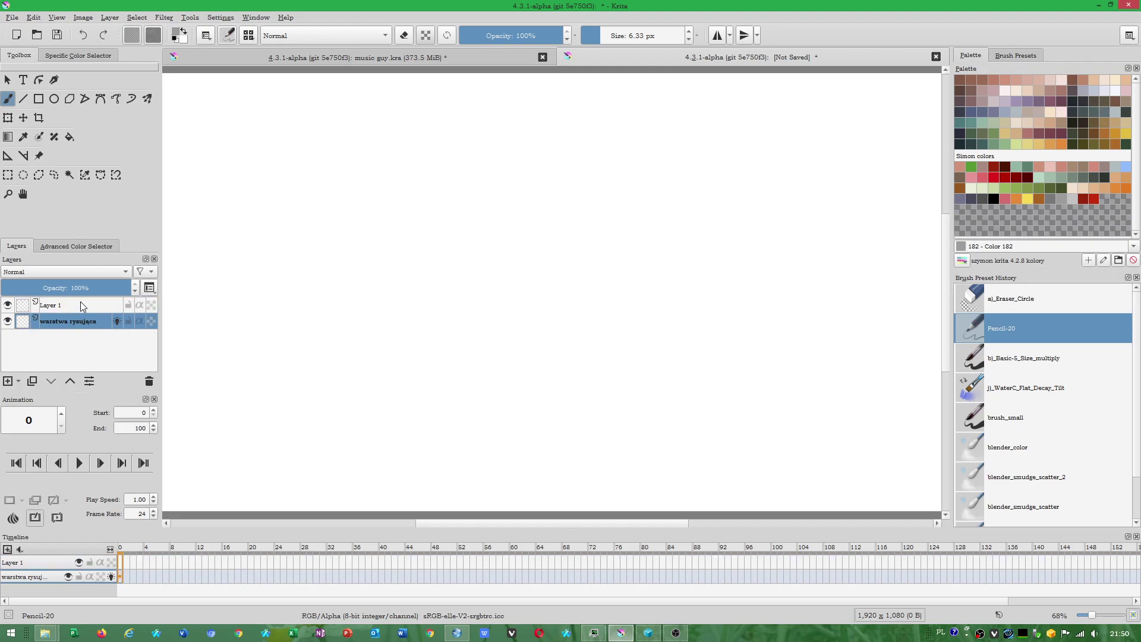
Rename Layer 1 to 'warstwa kolorująca'.
click(67, 308)
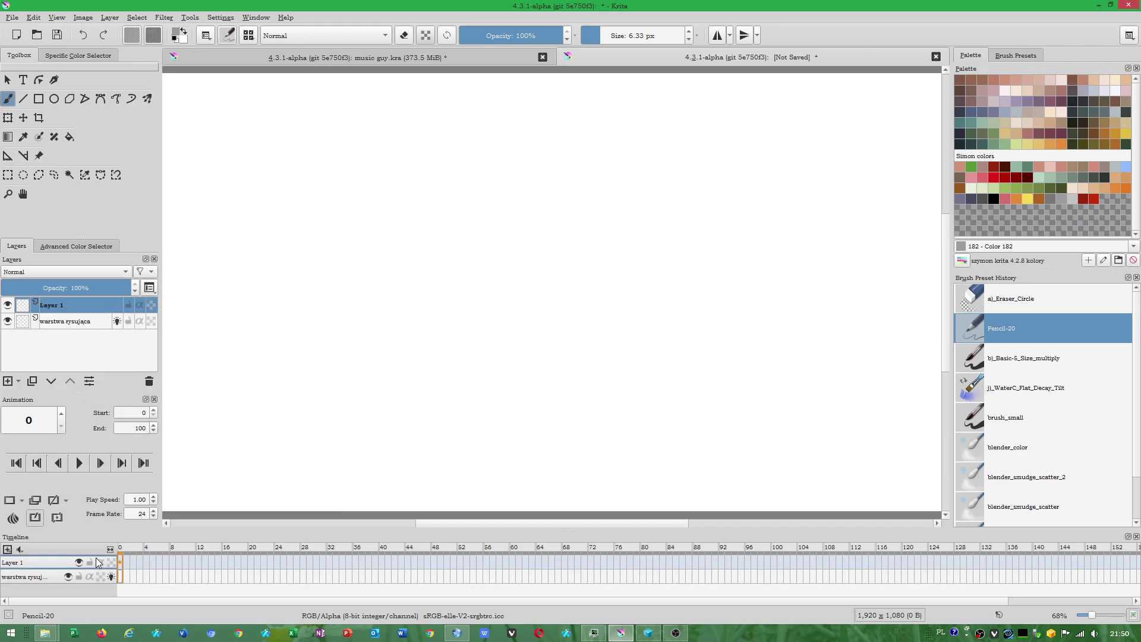
double_click(60, 310)
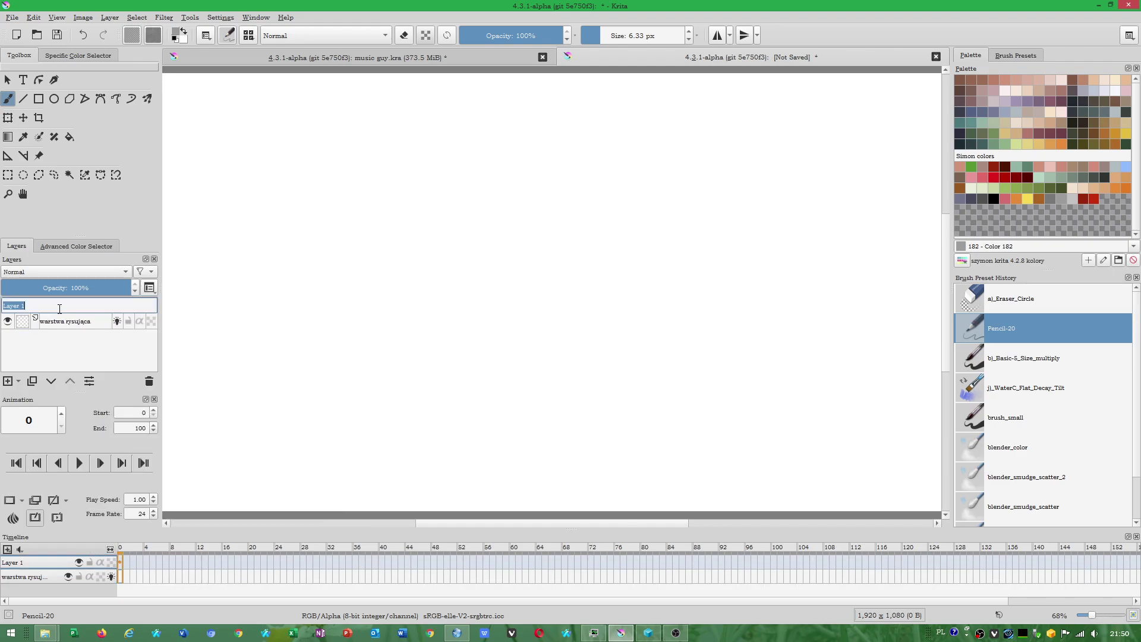
text(warstwa kolor)
text(ują)
text(ca)
key(BackSpace)
text(a)
key(Return)
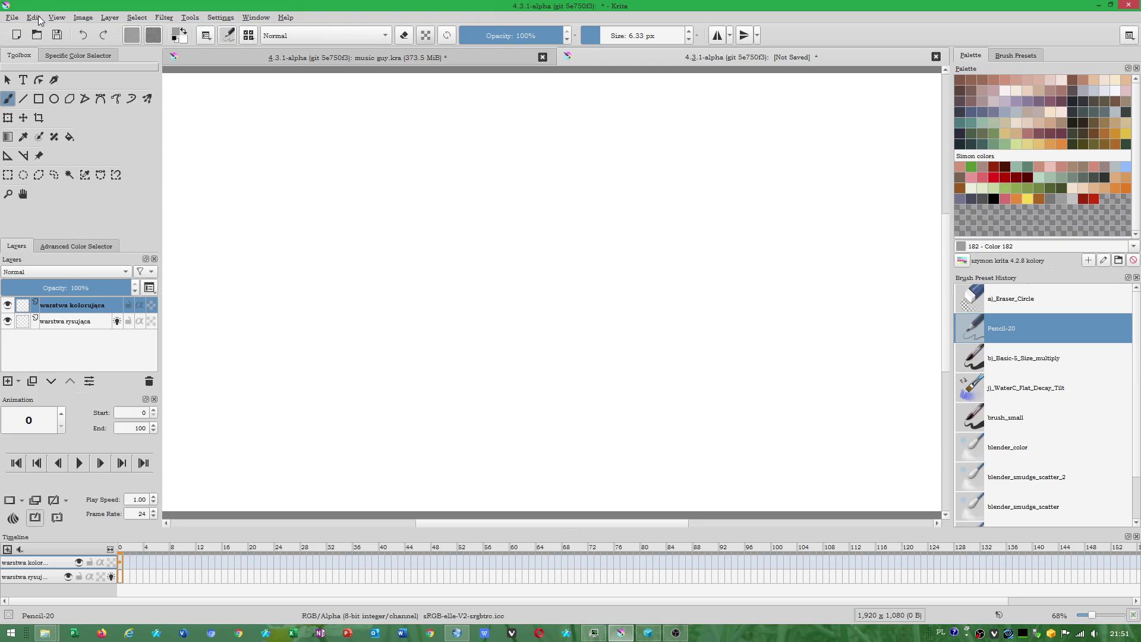
Save the animation as szy1.kra using File > Save As.
click(12, 18)
click(38, 88)
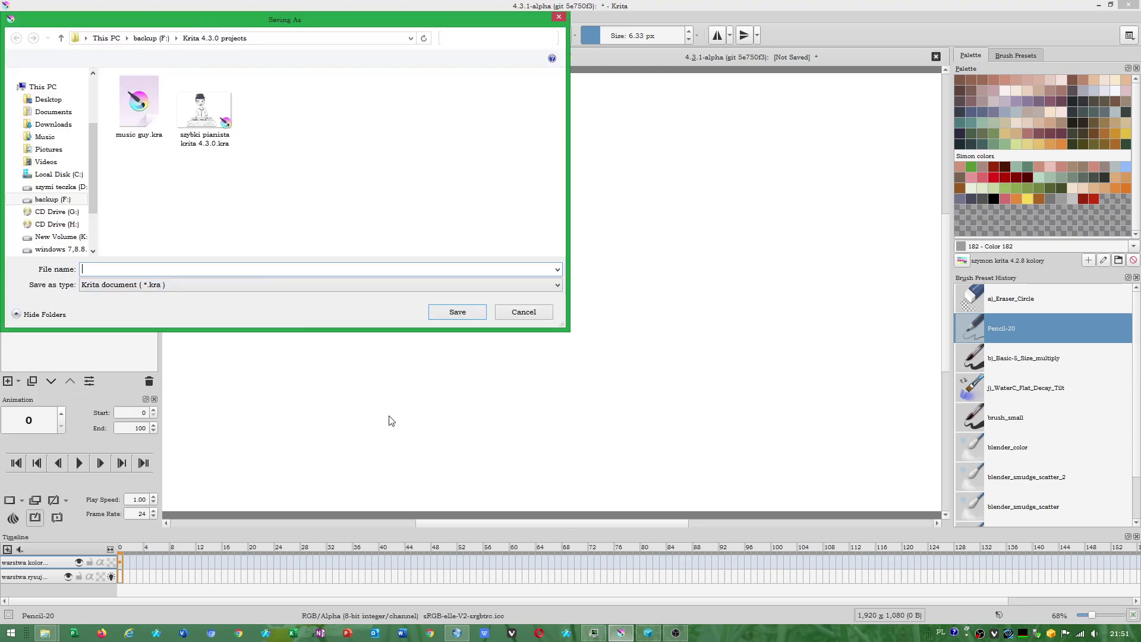
text(szy1)
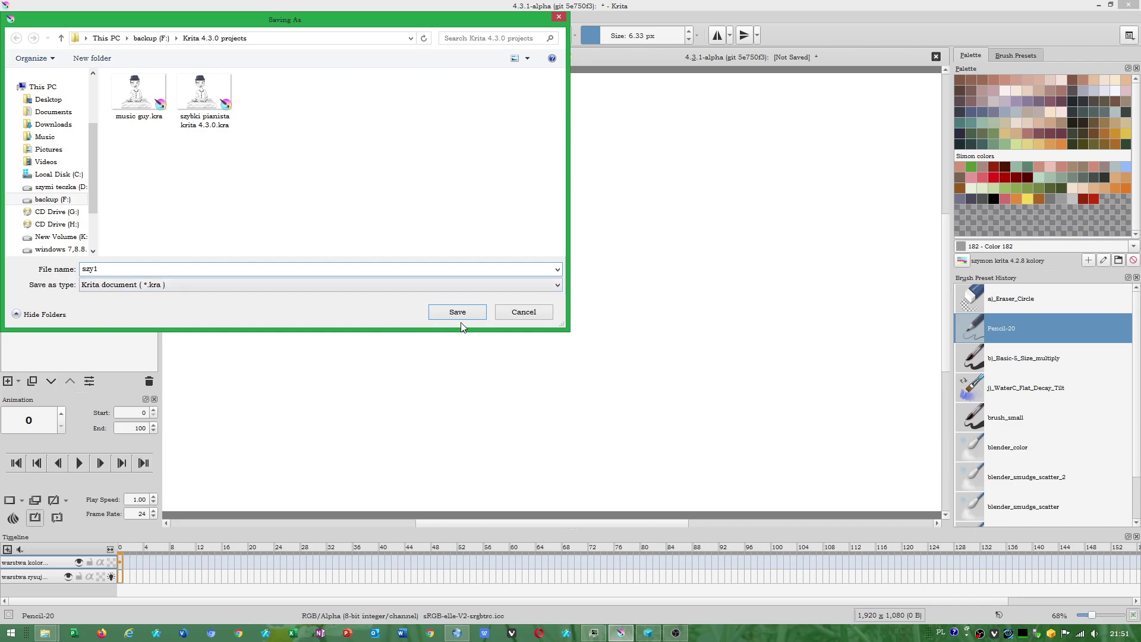
click(461, 313)
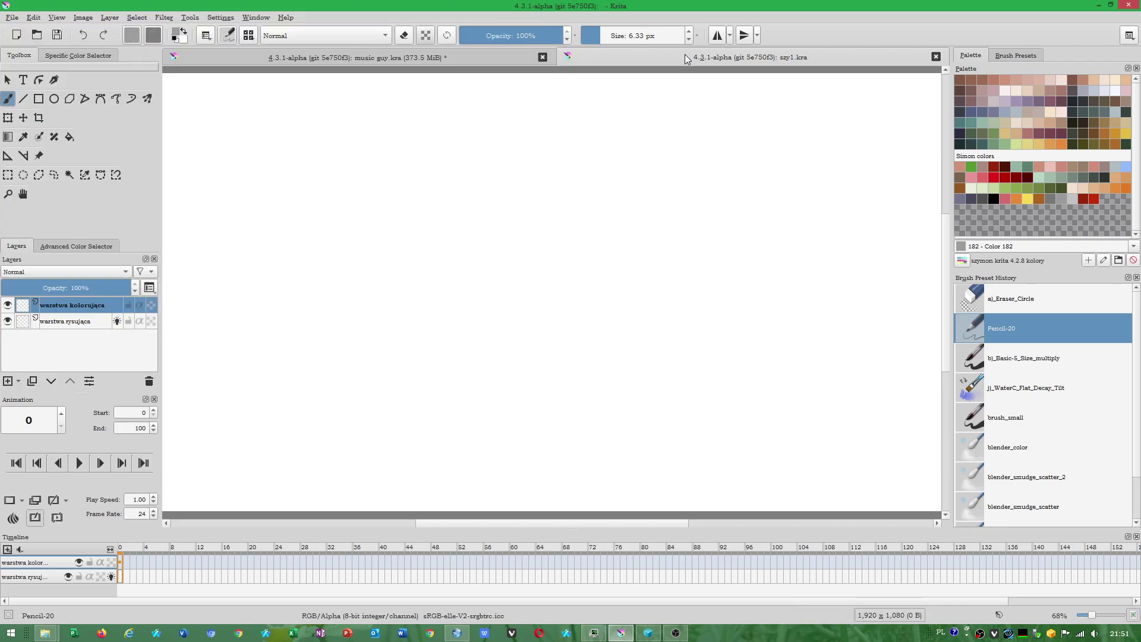
Check the music guy drawing, draw and undo a test stroke on szy1, then pick black.
click(490, 58)
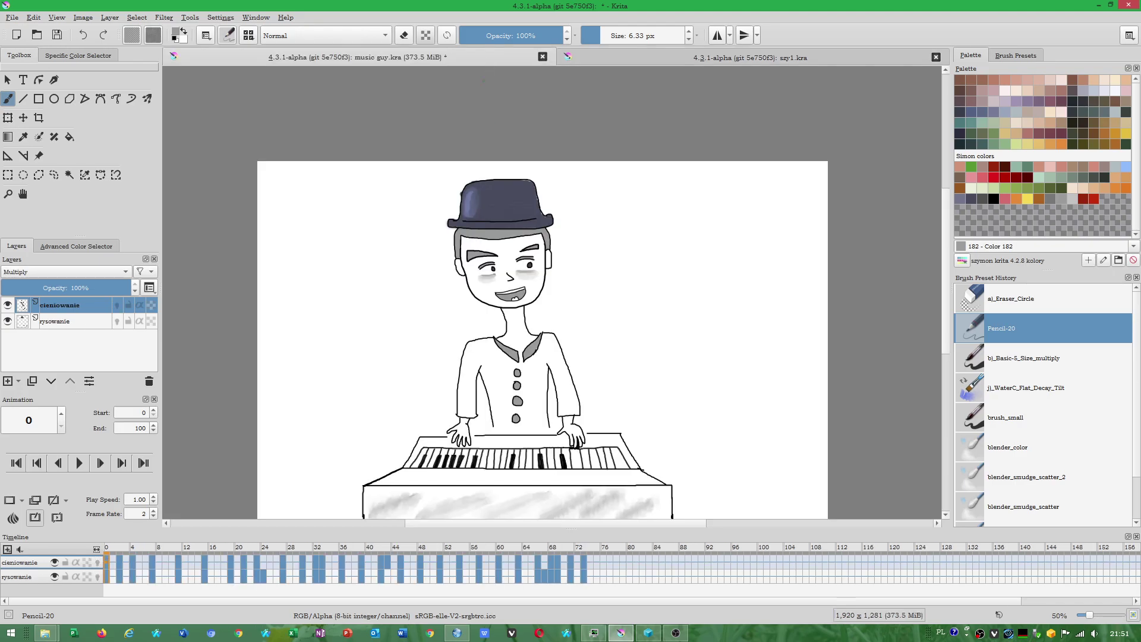
click(761, 51)
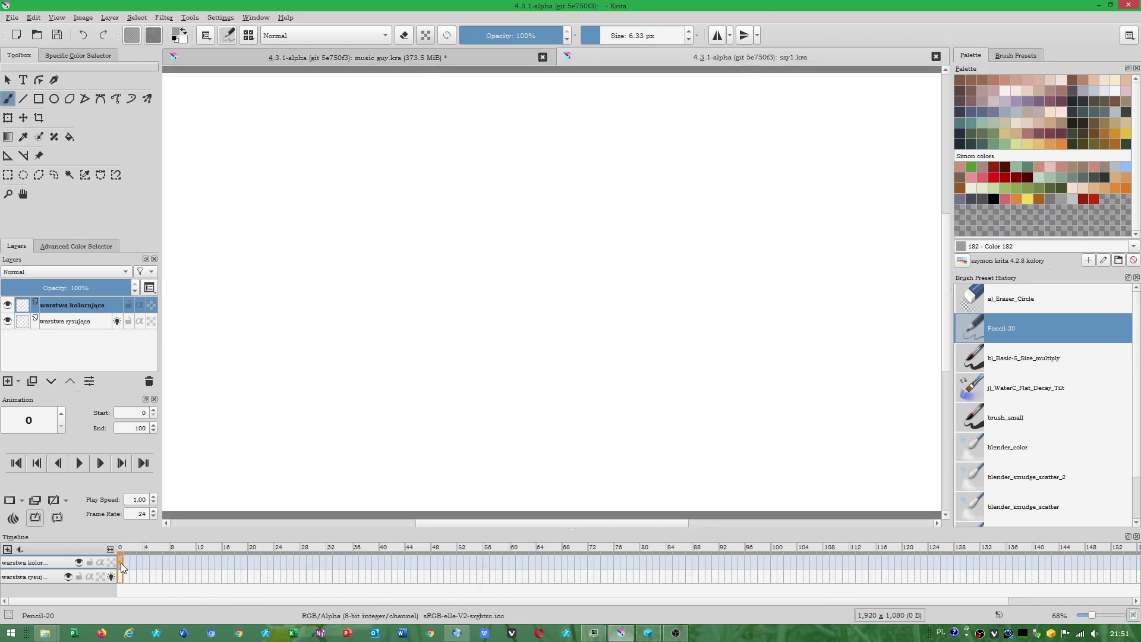
click(120, 562)
drag(427, 268, 364, 262)
key(ctrl+z)
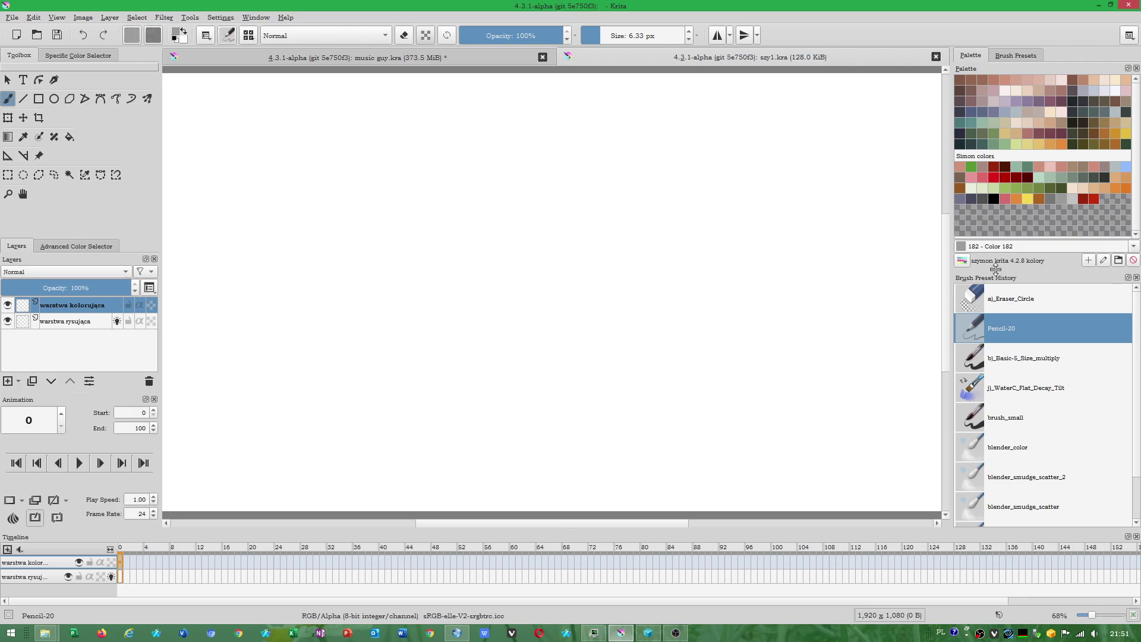
click(994, 199)
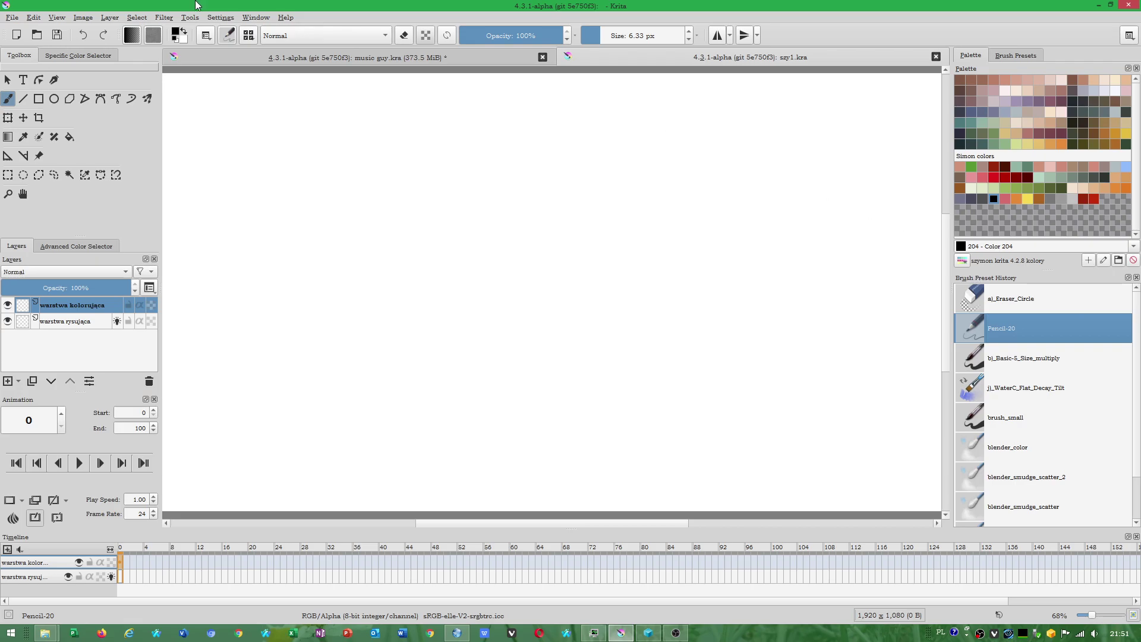
click(255, 18)
click(221, 17)
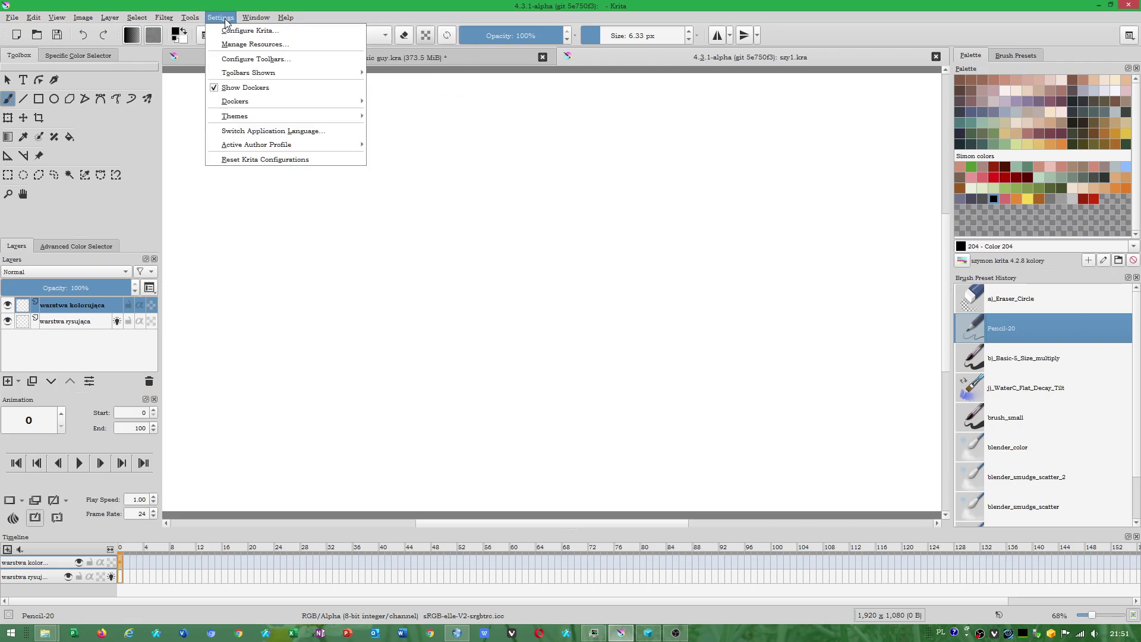
click(1056, 277)
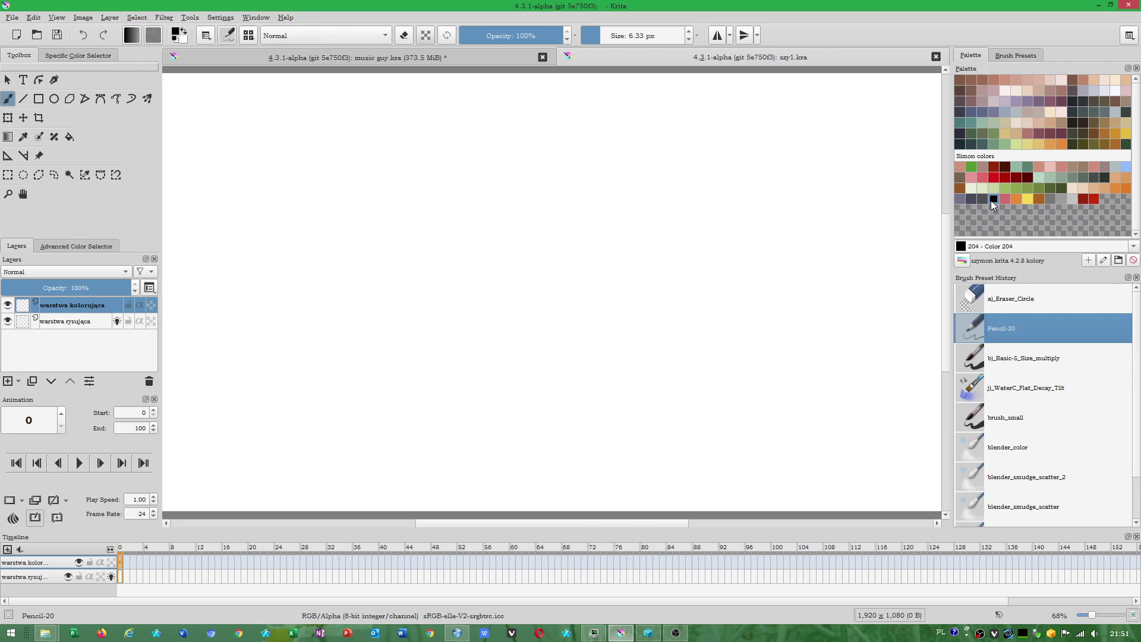
click(1011, 260)
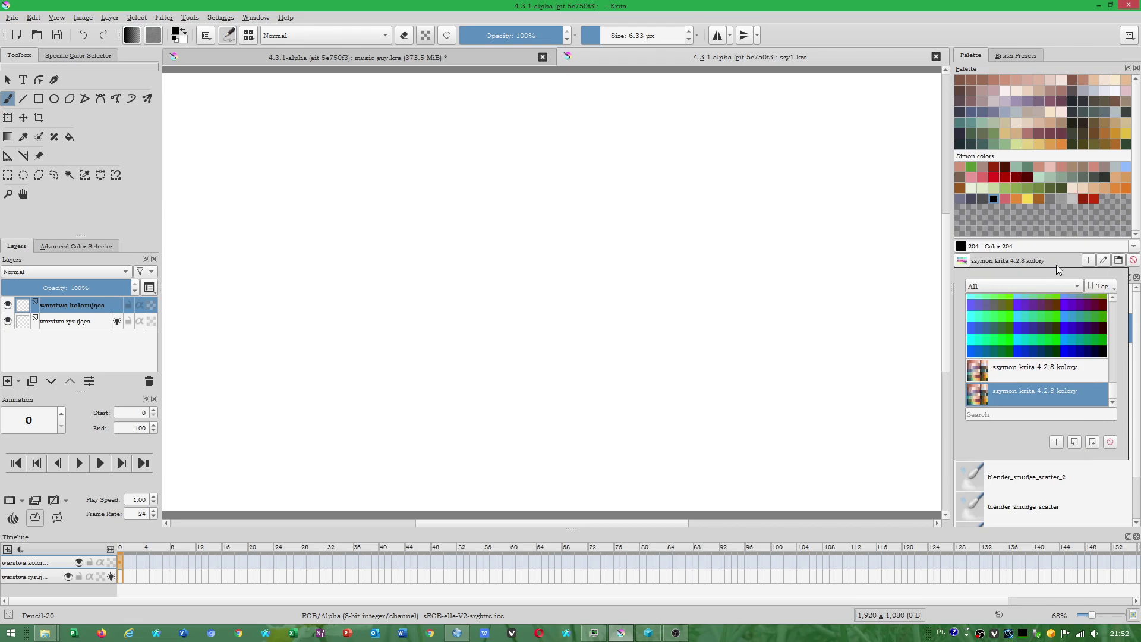
click(993, 206)
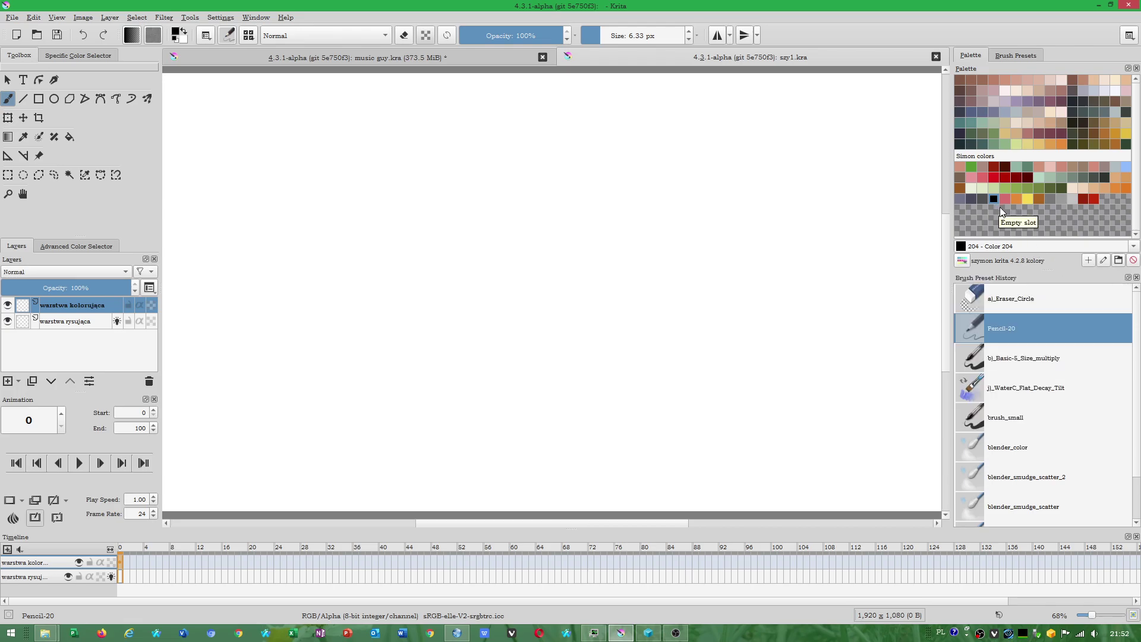
Draw the apple's stem and leaf at the top of the apple.
mouse_move(467, 266)
mouse_down()
mouse_move(512, 401)
mouse_move(467, 263)
mouse_up()
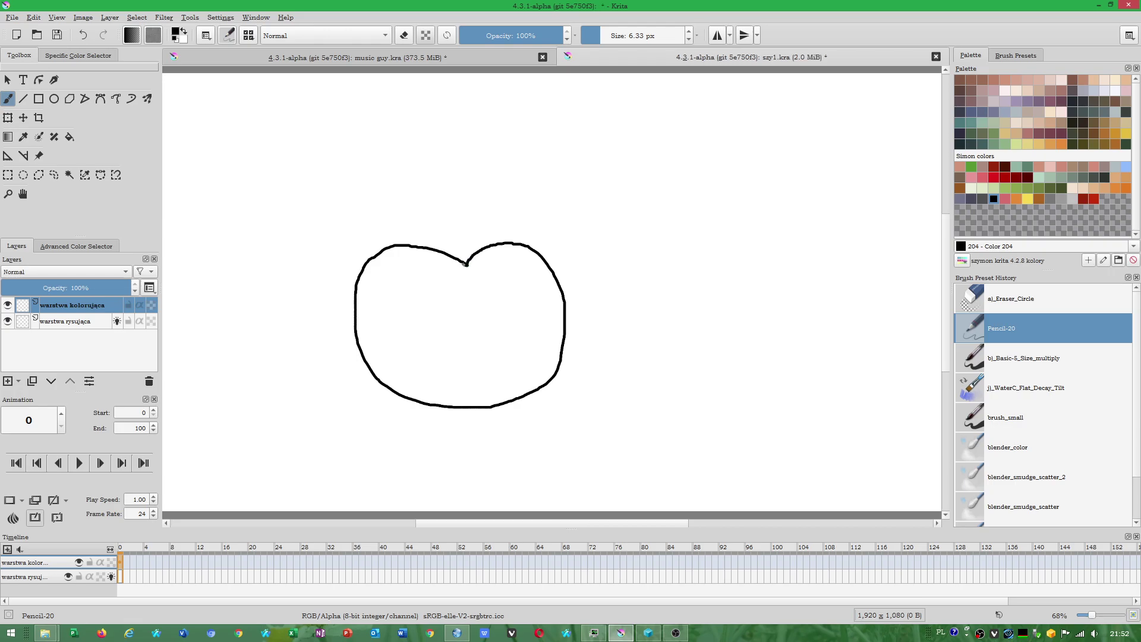
mouse_move(466, 264)
mouse_down()
mouse_move(421, 217)
mouse_move(469, 263)
mouse_up()
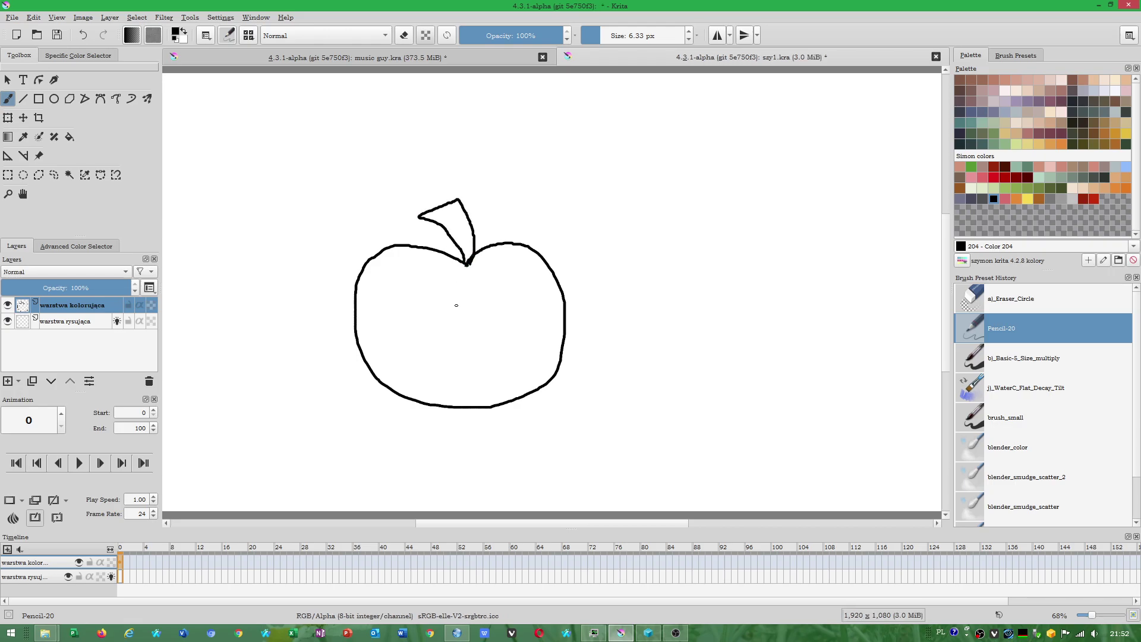
scroll(457, 306, up, 1)
key(ctrl+z)
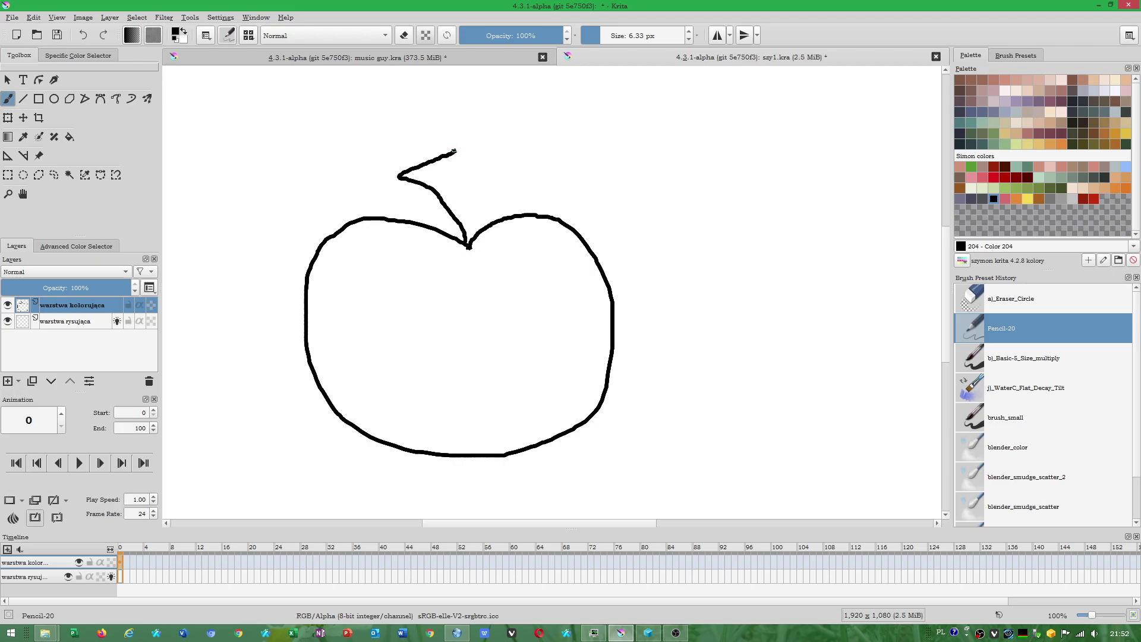
drag(454, 151, 470, 246)
Draw the thick eyebrows, squinting eyes, wide laughing mouth and small nose.
mouse_move(345, 287)
mouse_down()
mouse_move(400, 276)
mouse_move(418, 292)
mouse_move(534, 273)
mouse_up()
drag(415, 306, 384, 299)
drag(461, 308, 490, 298)
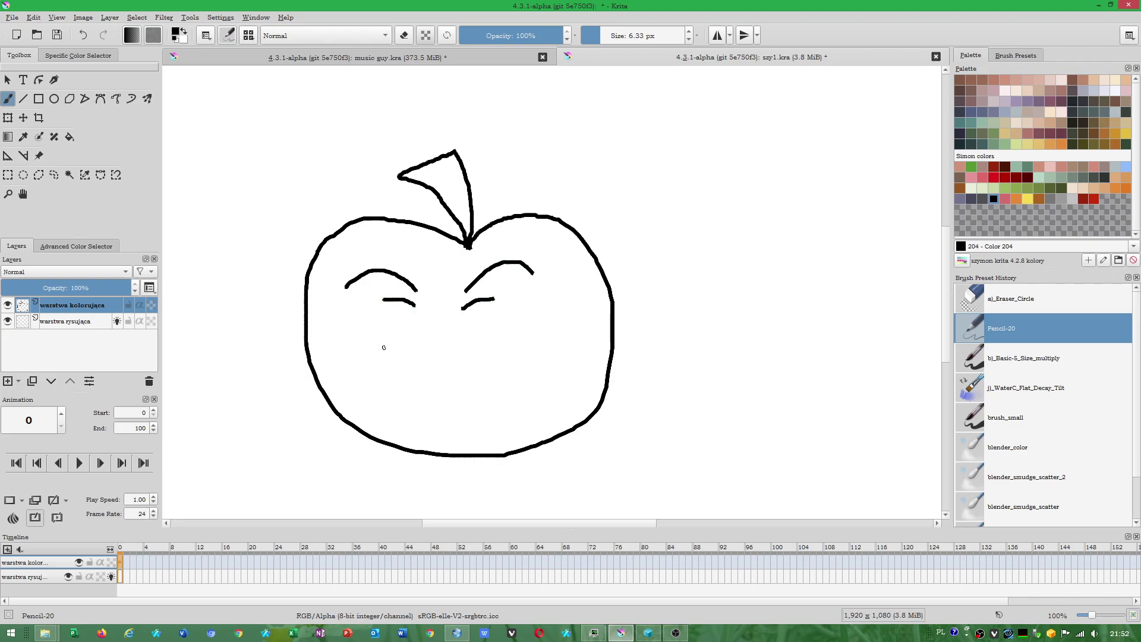
mouse_move(353, 355)
mouse_down()
mouse_move(503, 335)
mouse_move(541, 388)
mouse_move(468, 423)
mouse_move(370, 395)
mouse_move(357, 351)
mouse_move(452, 392)
mouse_move(505, 388)
mouse_move(534, 360)
mouse_up()
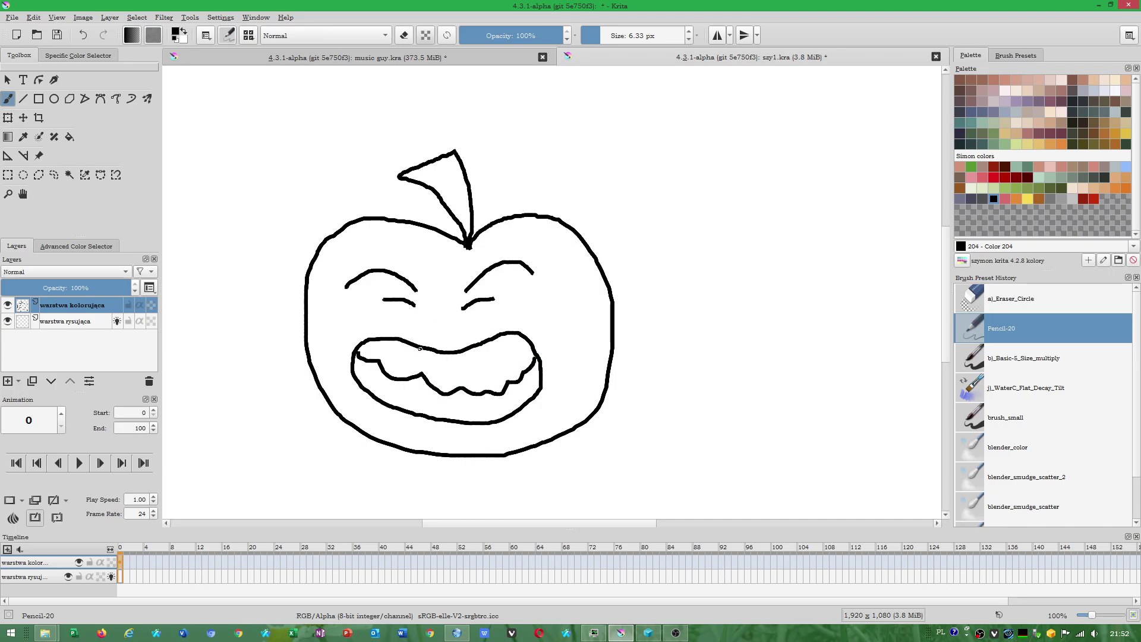
drag(433, 321, 439, 334)
Toggle between warstwa rysująca and warstwa kolorująca with Page Up/Down, ending on warstwa rysująca.
click(43, 578)
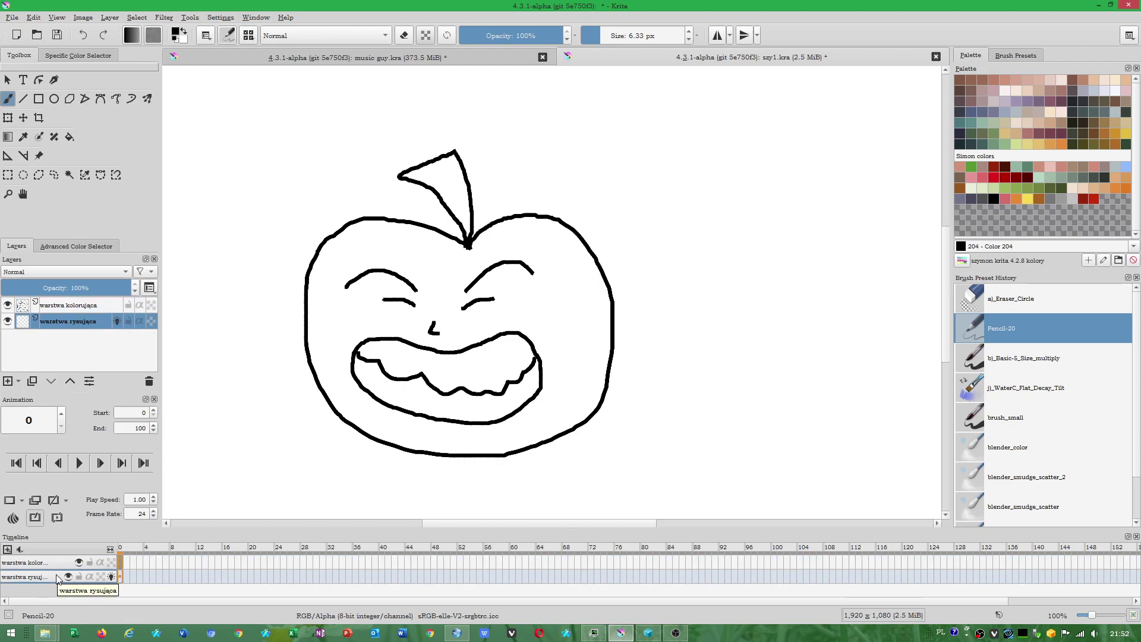
key(Page_Up)
key(Page_Down)
key(Page_Up)
key(Page_Down)
key(Page_Up)
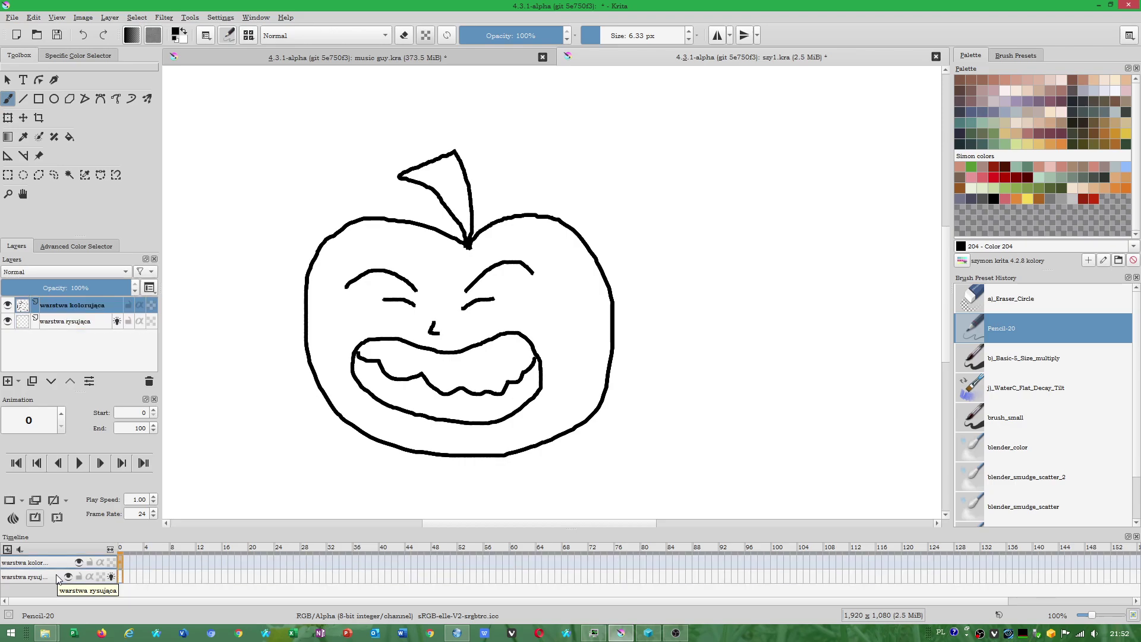
key(Page_Down)
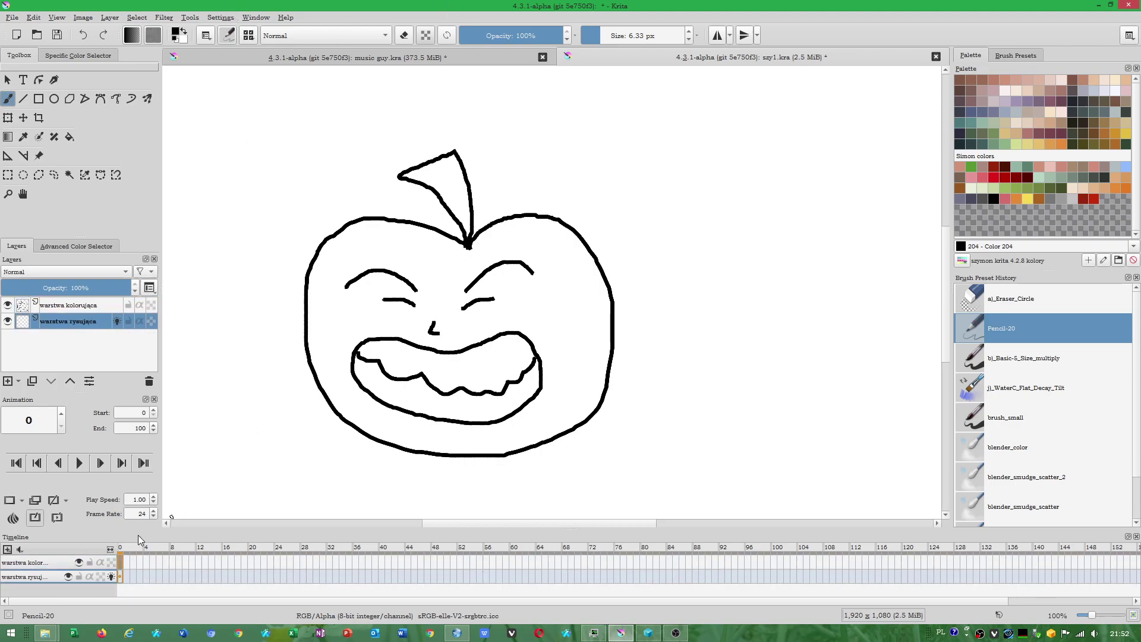
click(220, 17)
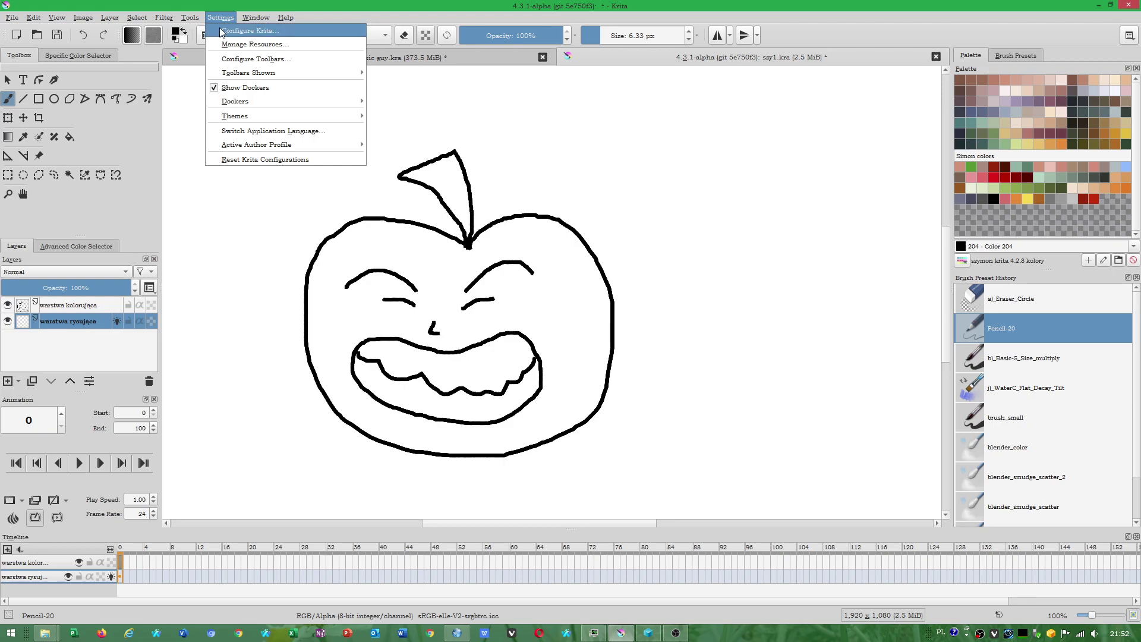
click(220, 30)
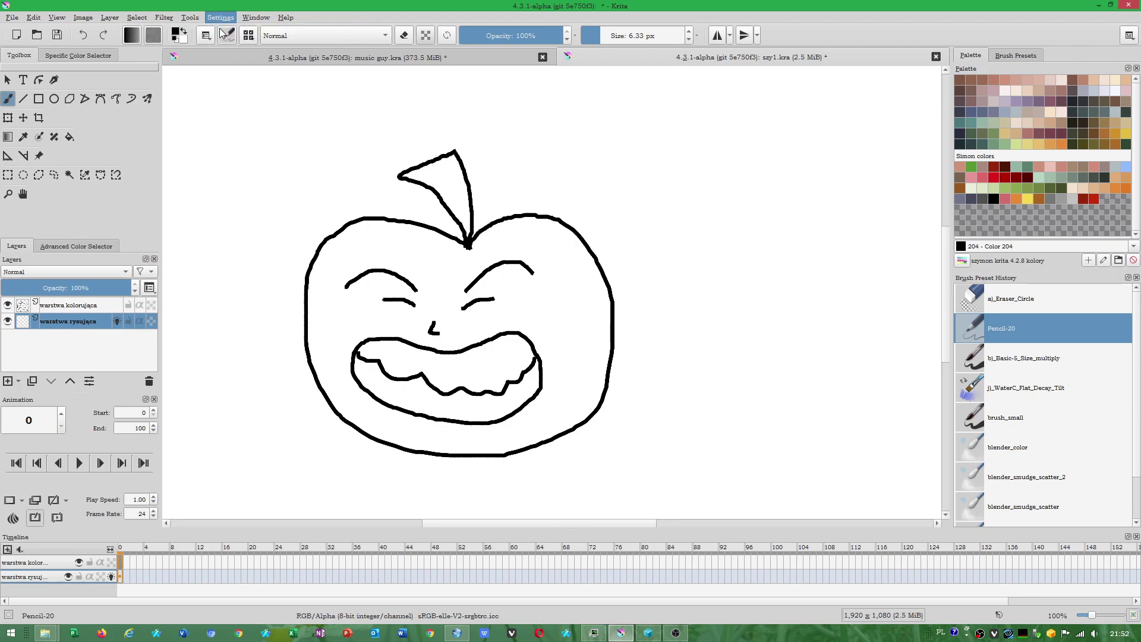
click(372, 198)
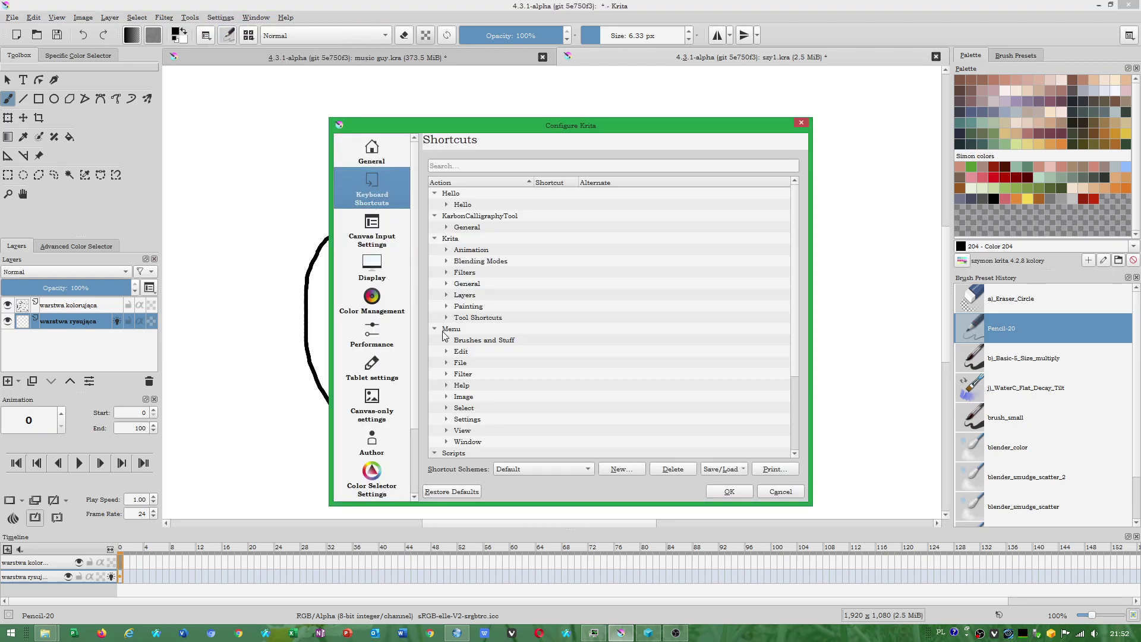
click(447, 296)
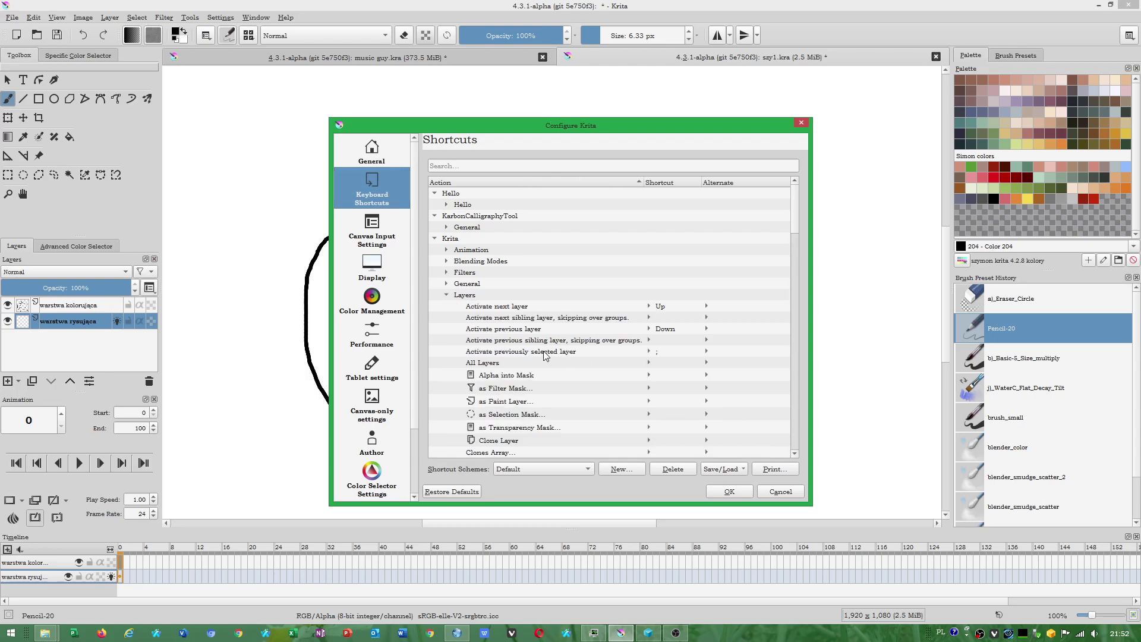
click(506, 307)
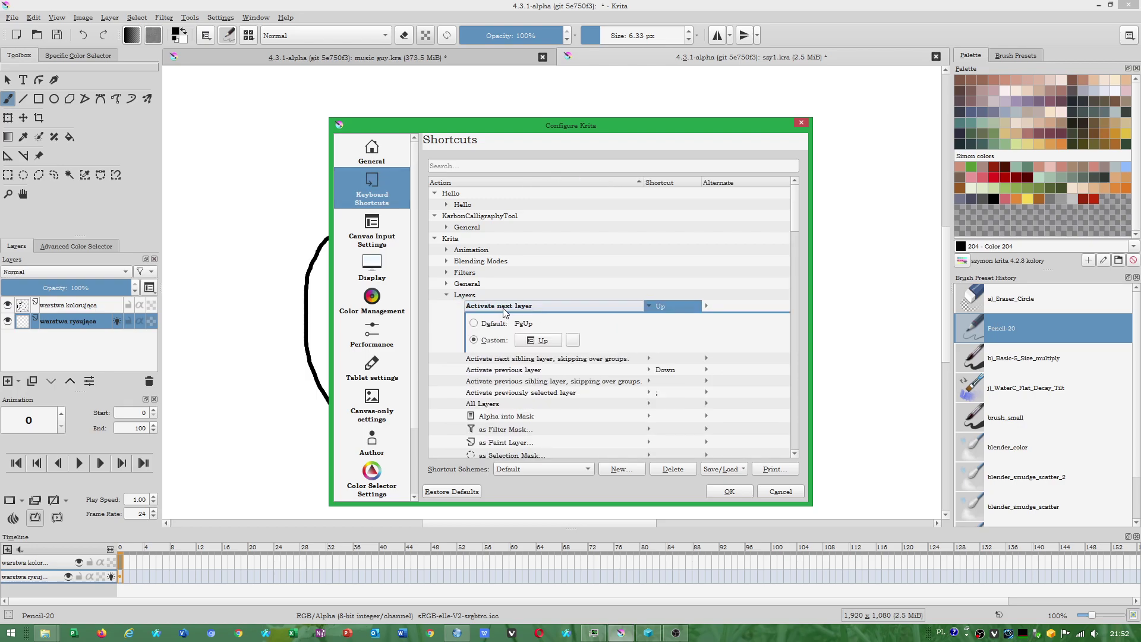
click(541, 341)
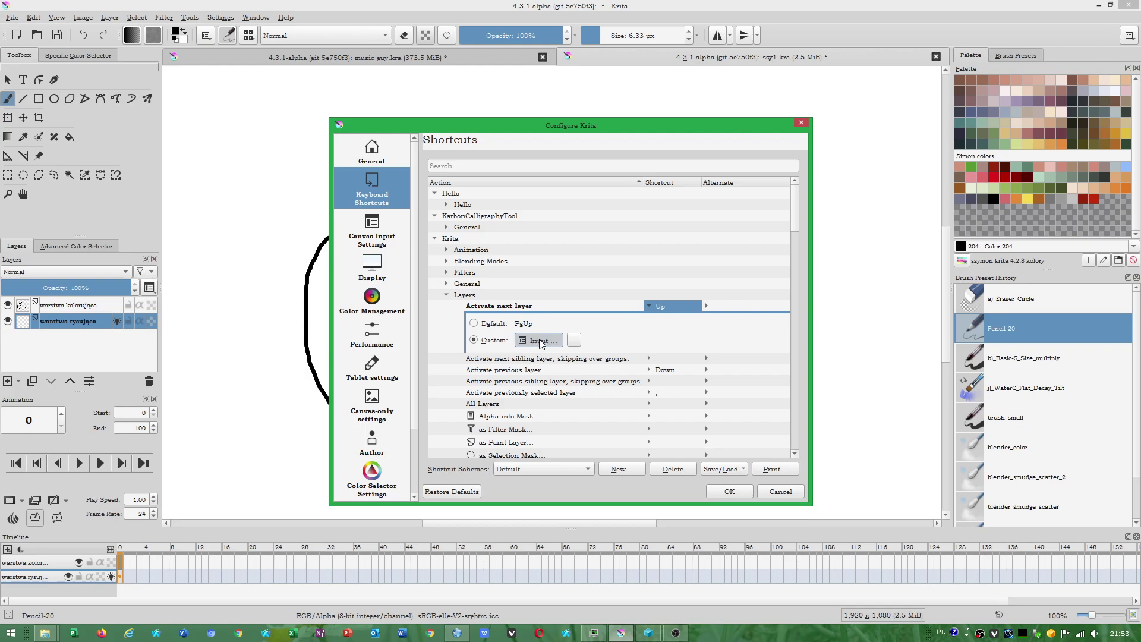
key(Up)
click(526, 373)
click(539, 363)
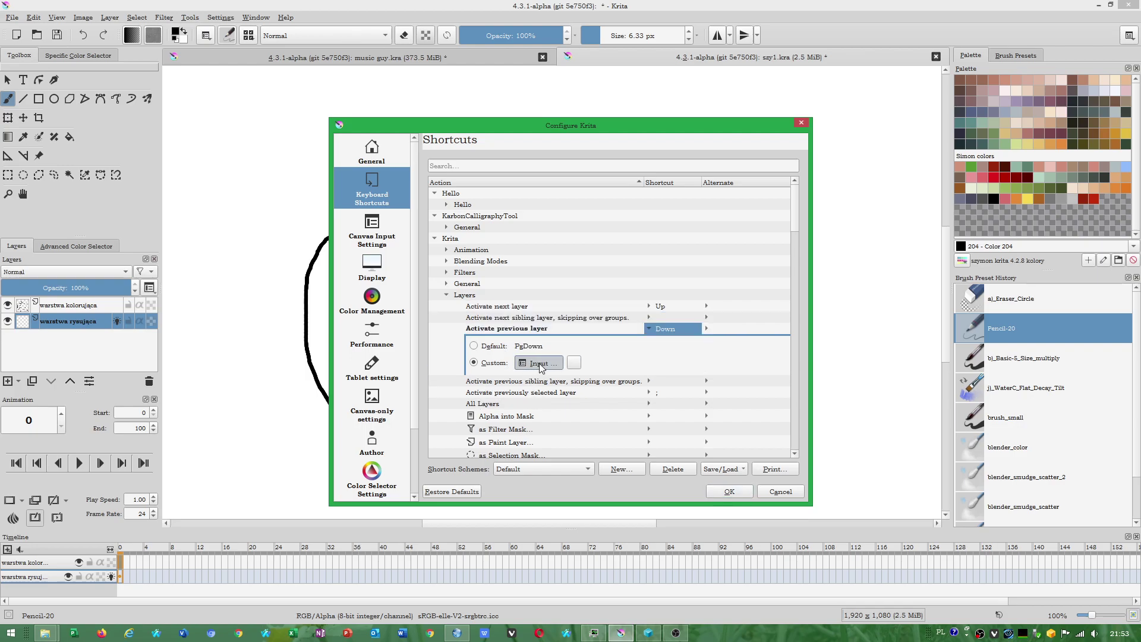
key(Down)
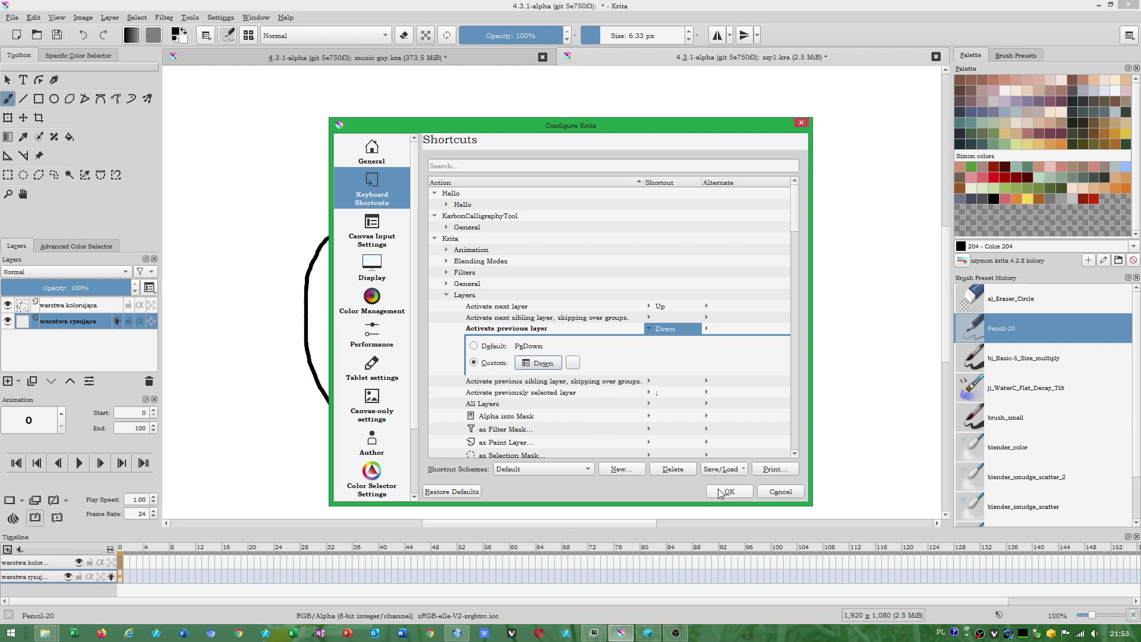
click(720, 491)
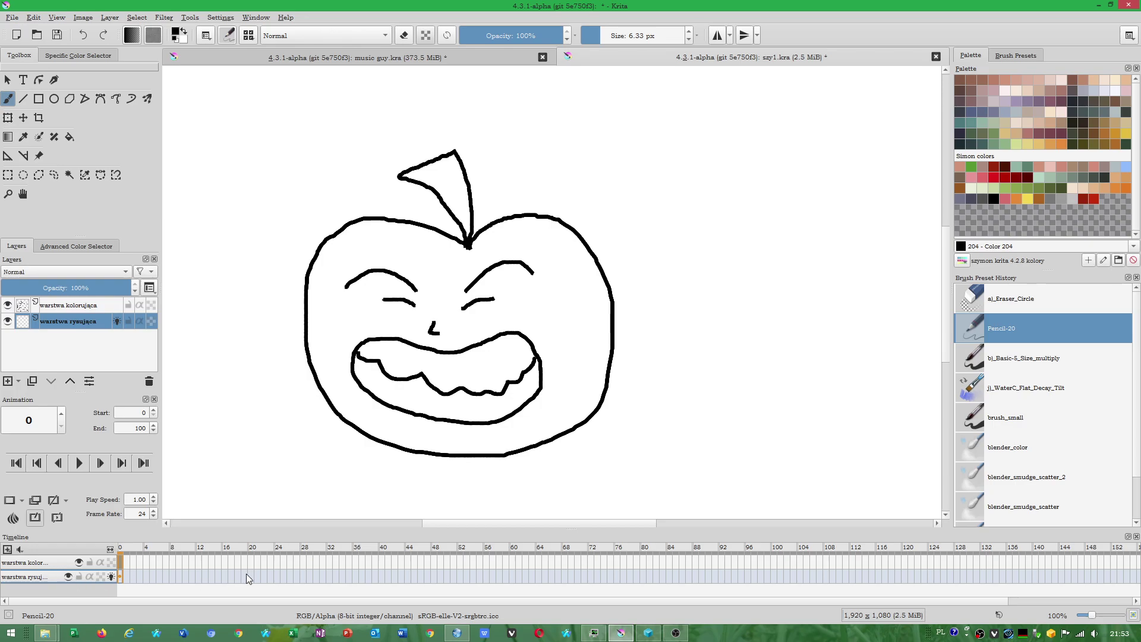
Create a blank frame at frame 2 on warstwa rysująca.
click(231, 577)
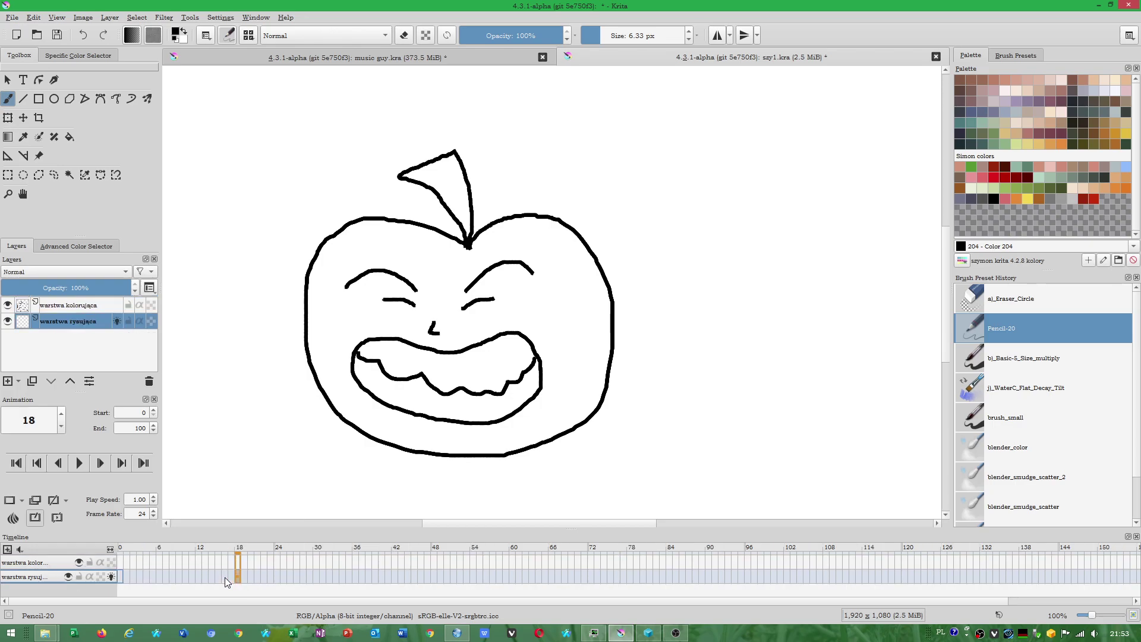
click(226, 578)
click(121, 577)
click(126, 575)
click(131, 576)
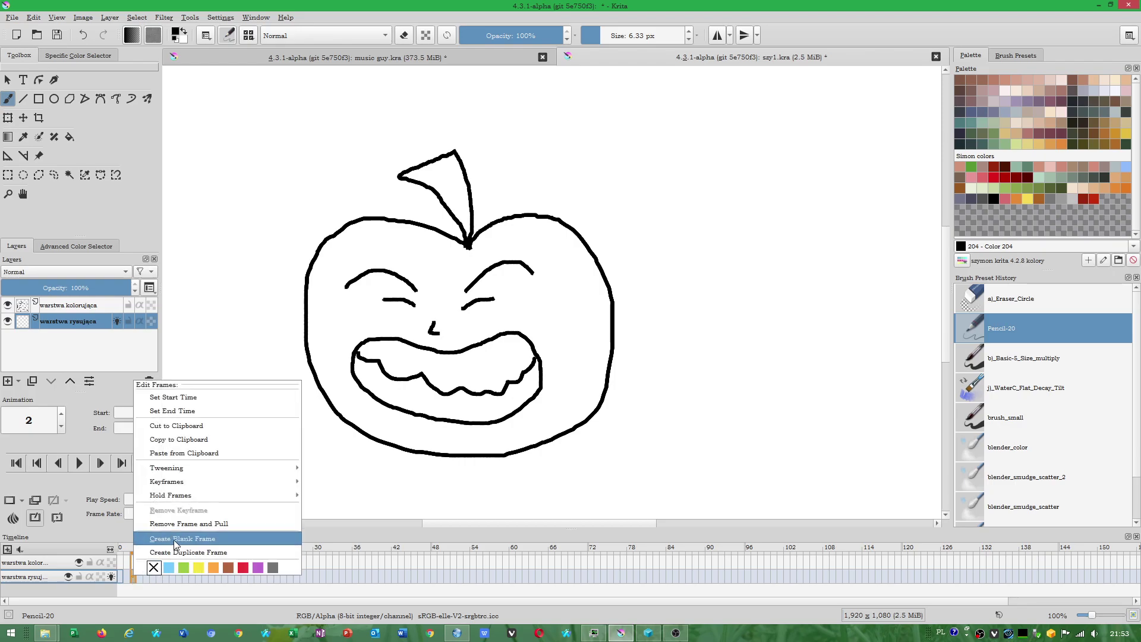
click(473, 36)
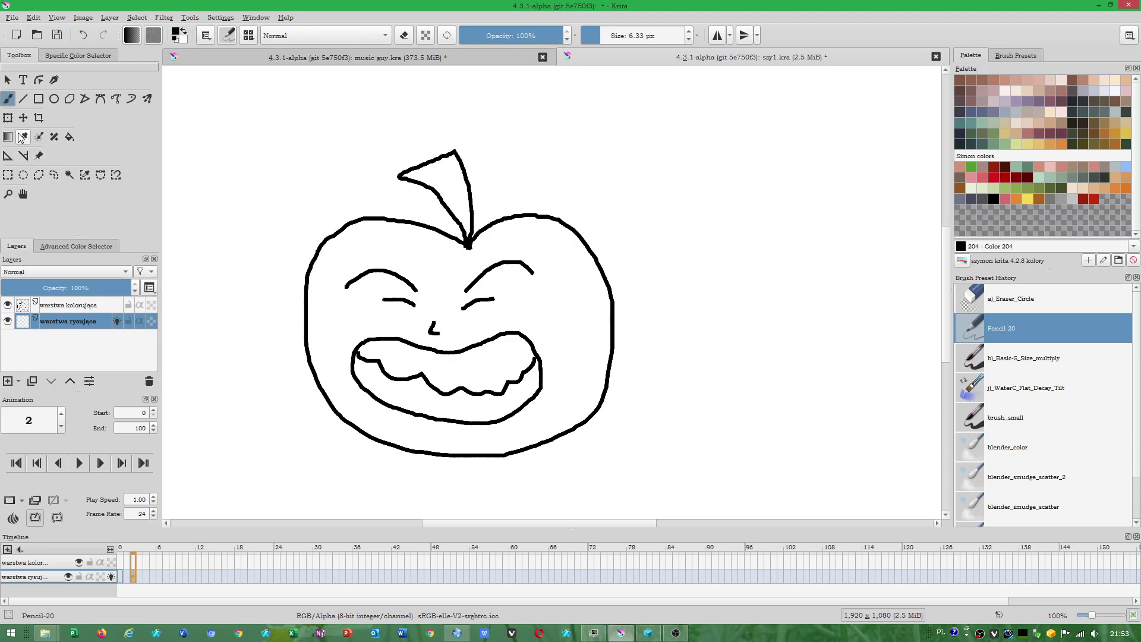
Select the Eraser Circle brush and turn off onion skinning for warstwa rysująca.
click(964, 296)
scroll(510, 303, up, 4)
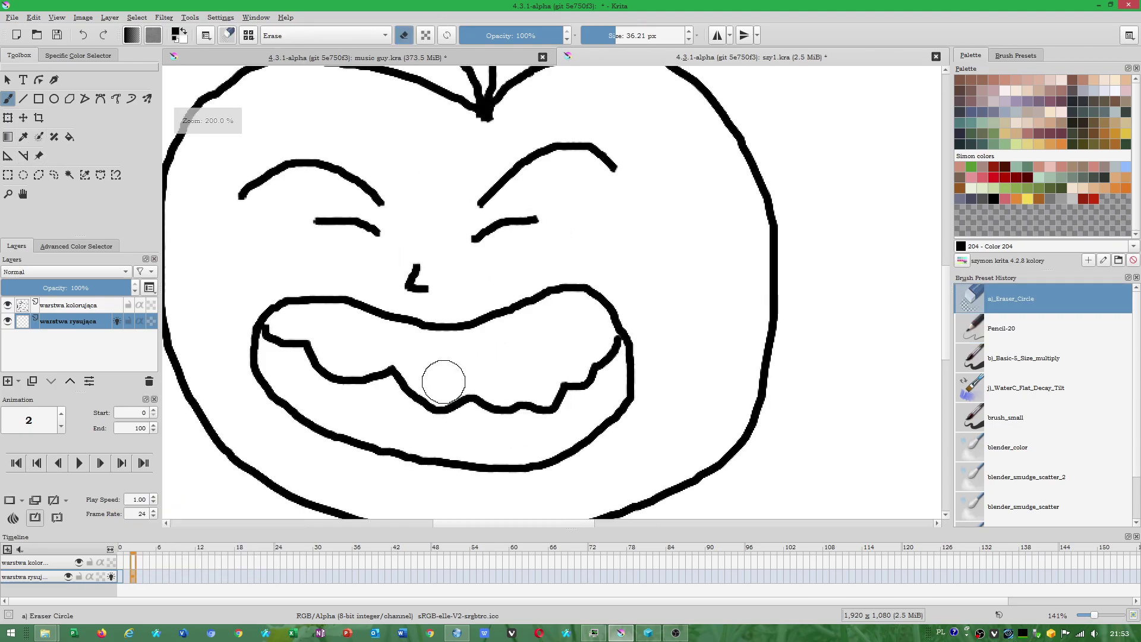
scroll(440, 383, down, 2)
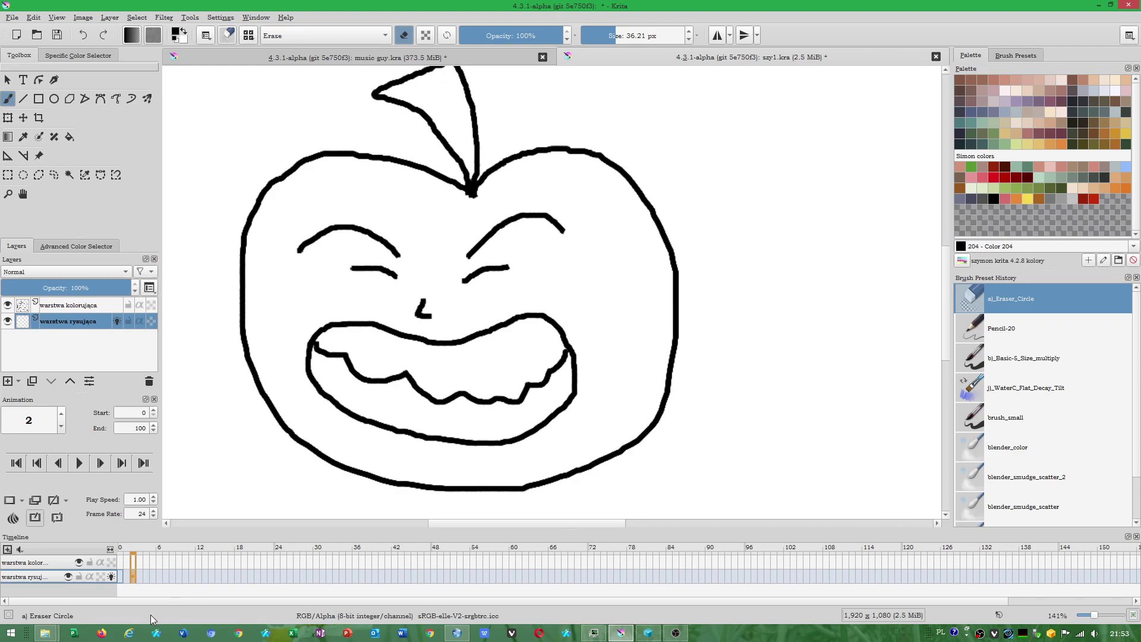
click(112, 578)
Rename warstwa kolorująca to warstwa rysująca and drag warstwa rysująca 1 beneath it.
click(81, 307)
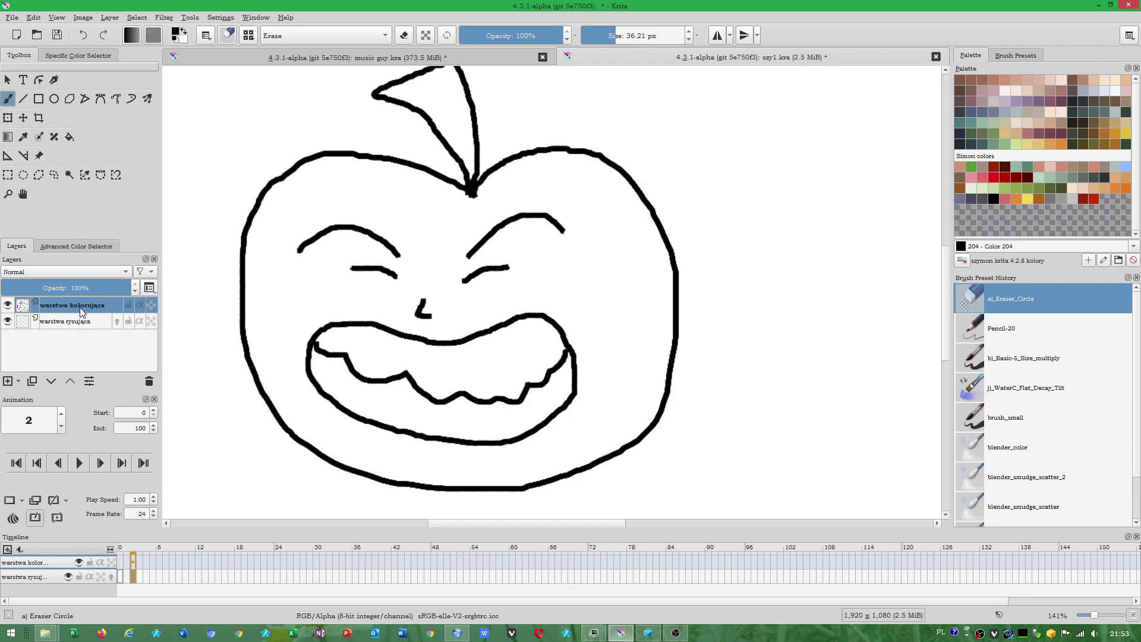
double_click(81, 310)
double_click(31, 305)
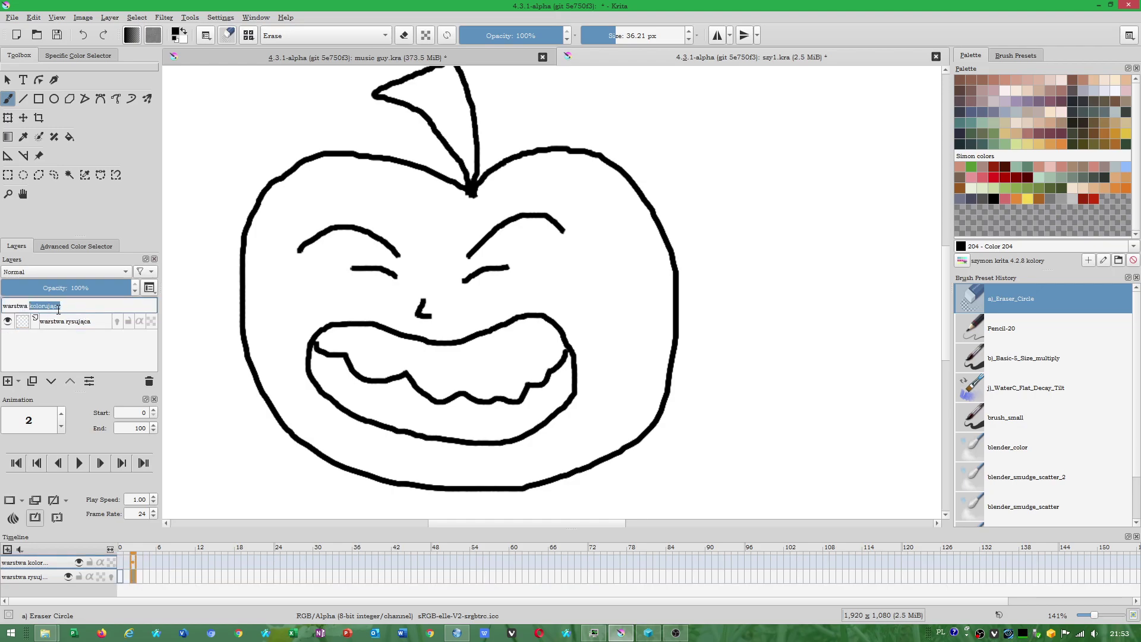
text(rys)
key(Return)
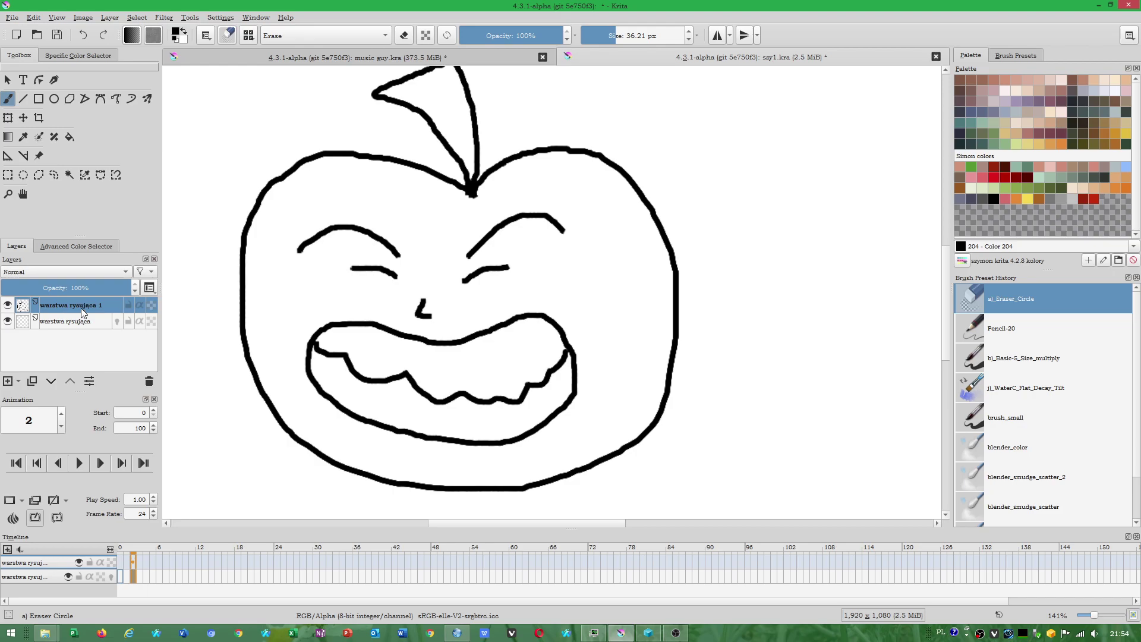
drag(80, 308, 80, 333)
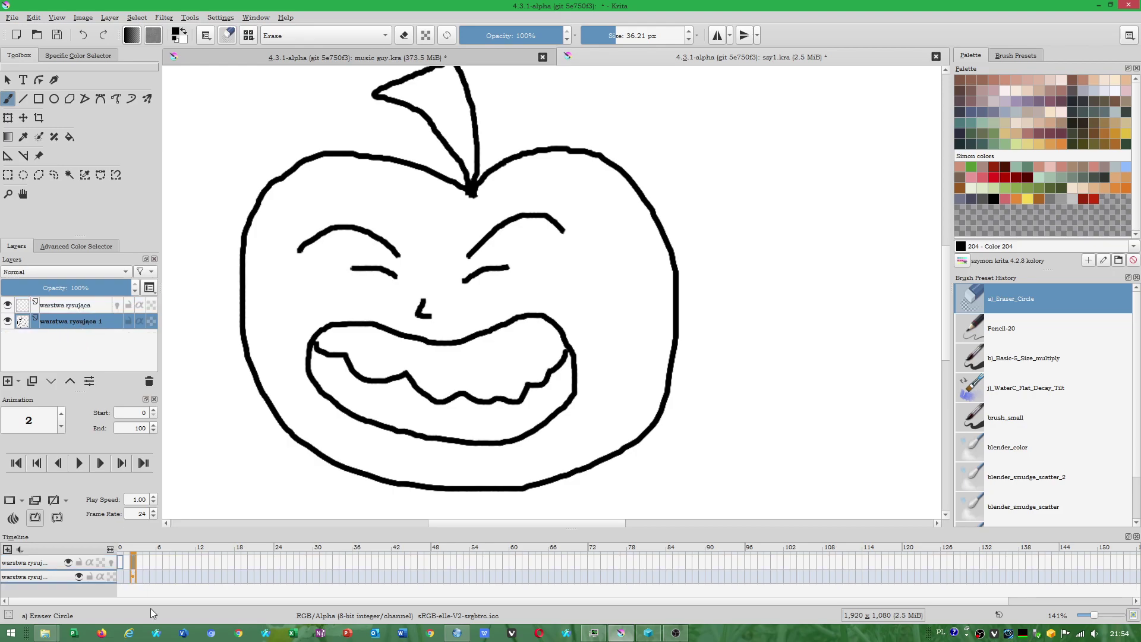
Switch back and forth between the two drawing layers, ending on warstwa rysująca 1.
click(134, 562)
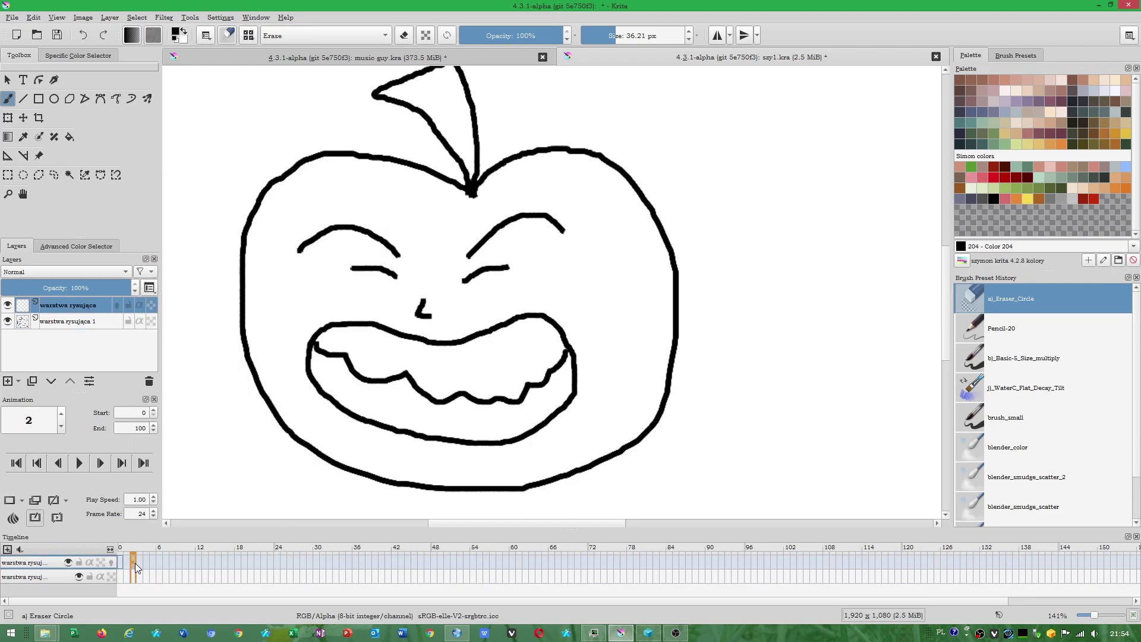
key(Page_Down)
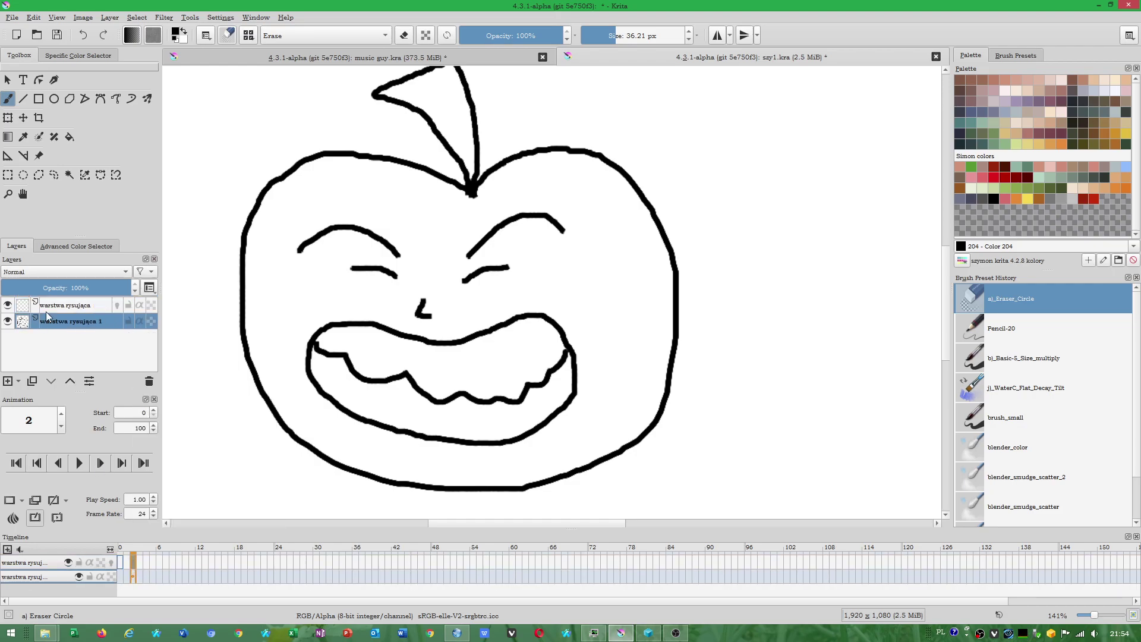
key(Page_Up)
click(86, 321)
key(Page_Up)
click(87, 327)
key(Page_Up)
click(88, 327)
Hide and re-show the apple drawing layer while switching layers, leaving the bottom layer active.
click(7, 322)
key(Page_Up)
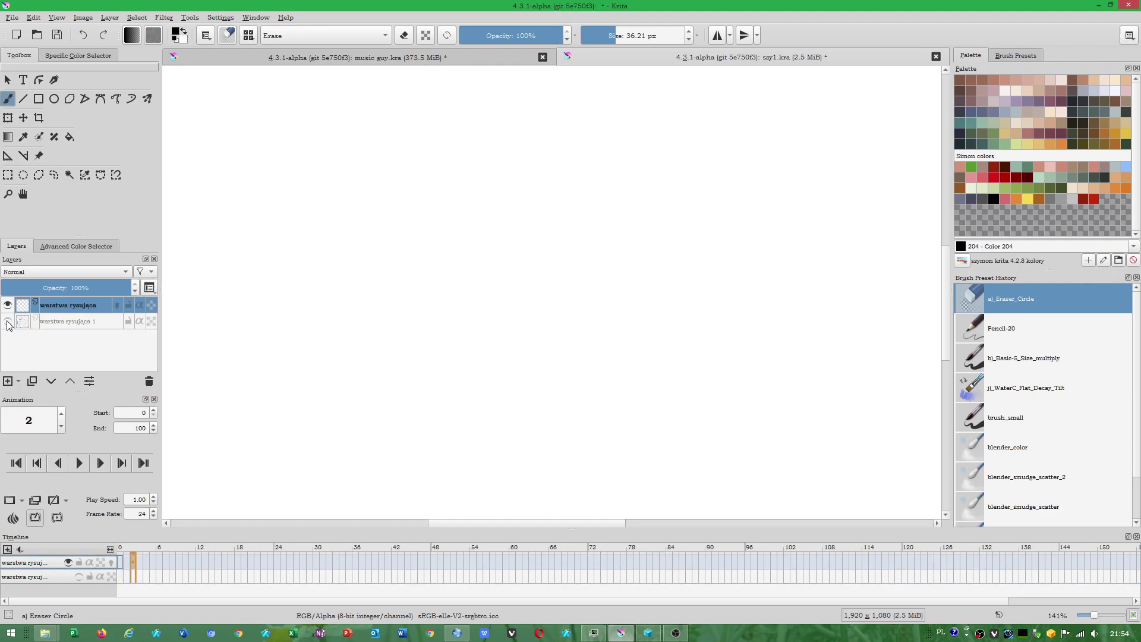
key(Page_Down)
click(8, 321)
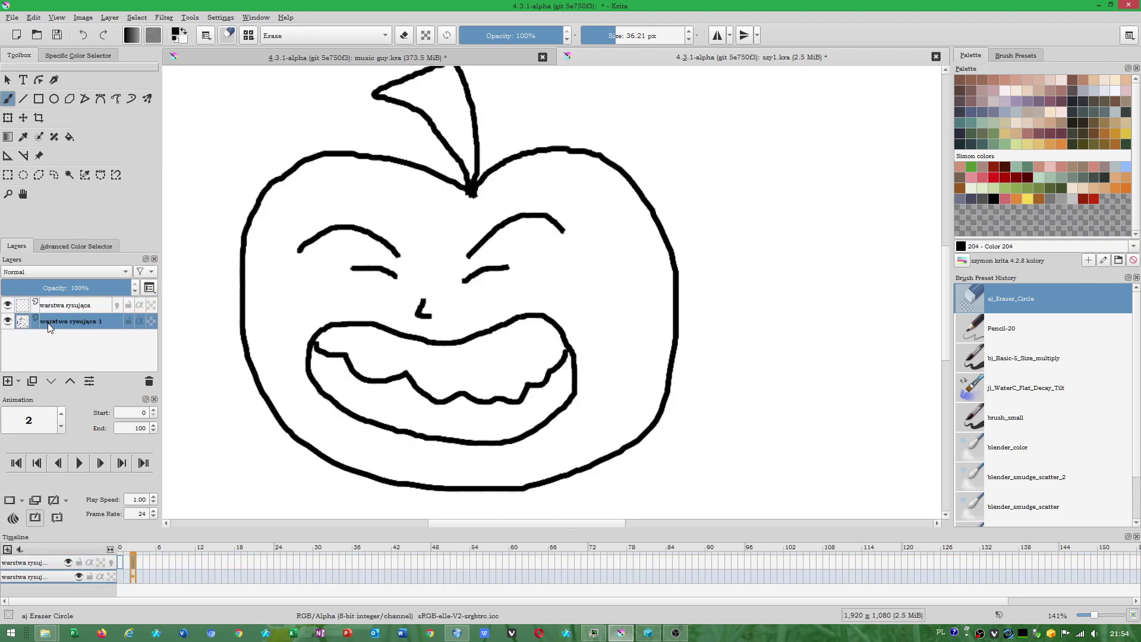
key(Page_Up)
key(Page_Down)
key(Page_Up)
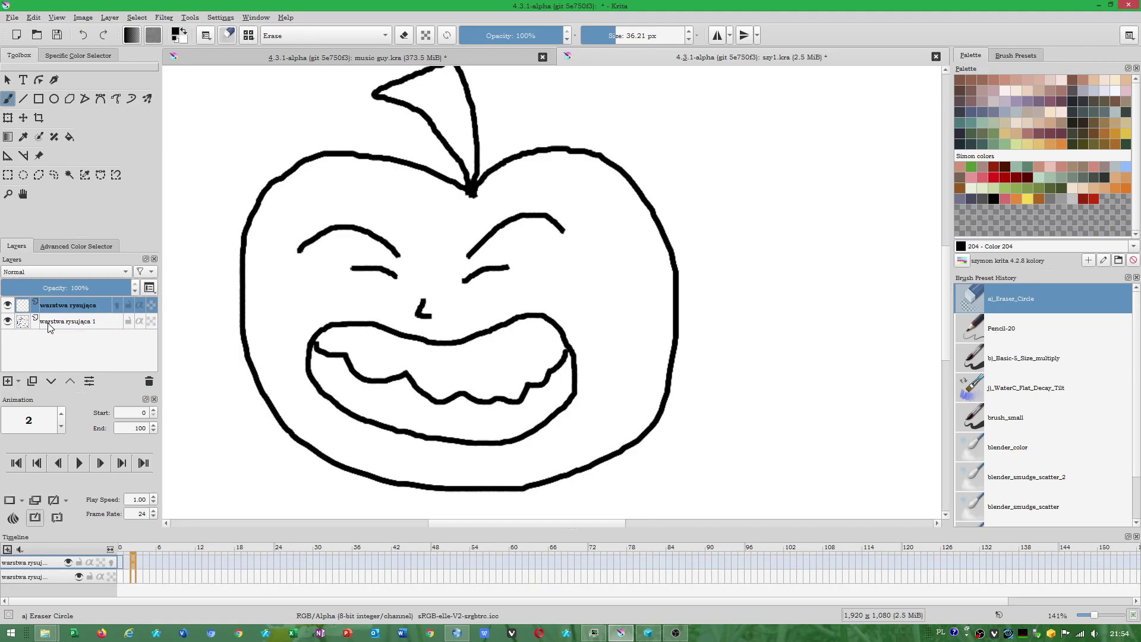
key(Page_Down)
click(8, 322)
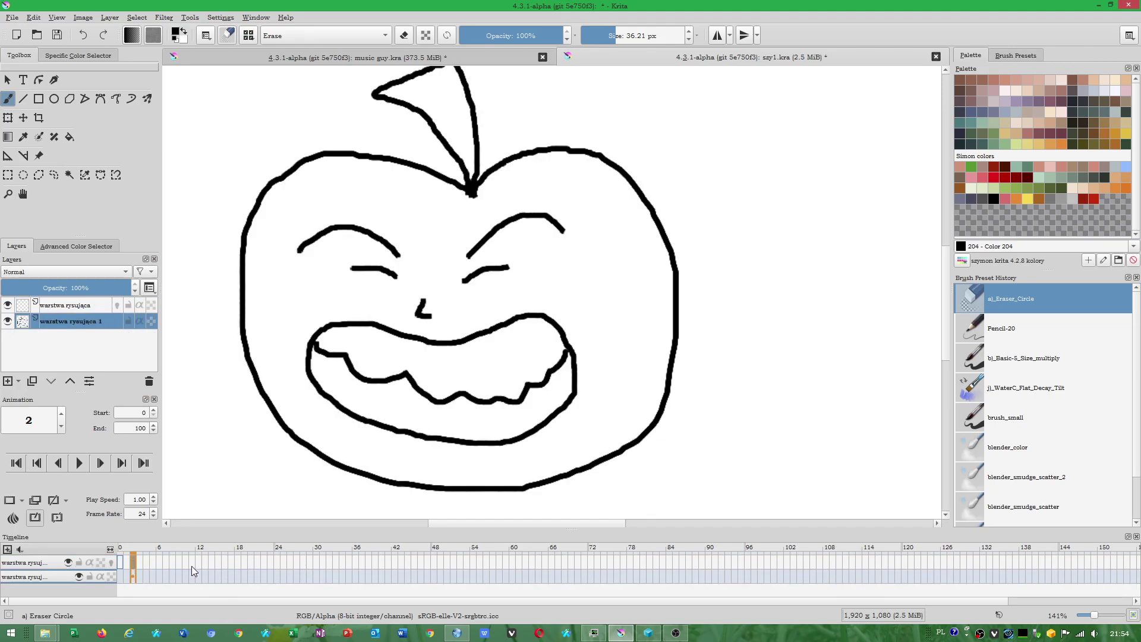
Rename the top layer to 'warstwa szkicująca'.
click(87, 305)
double_click(87, 305)
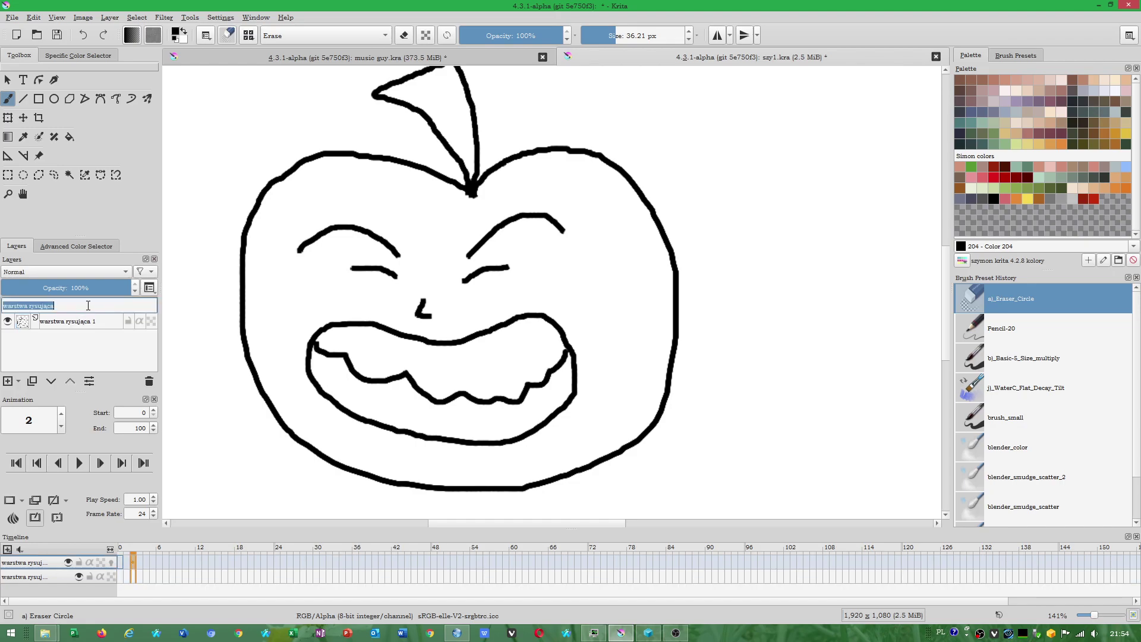
double_click(31, 305)
text(stw)
text(a)
key(Return)
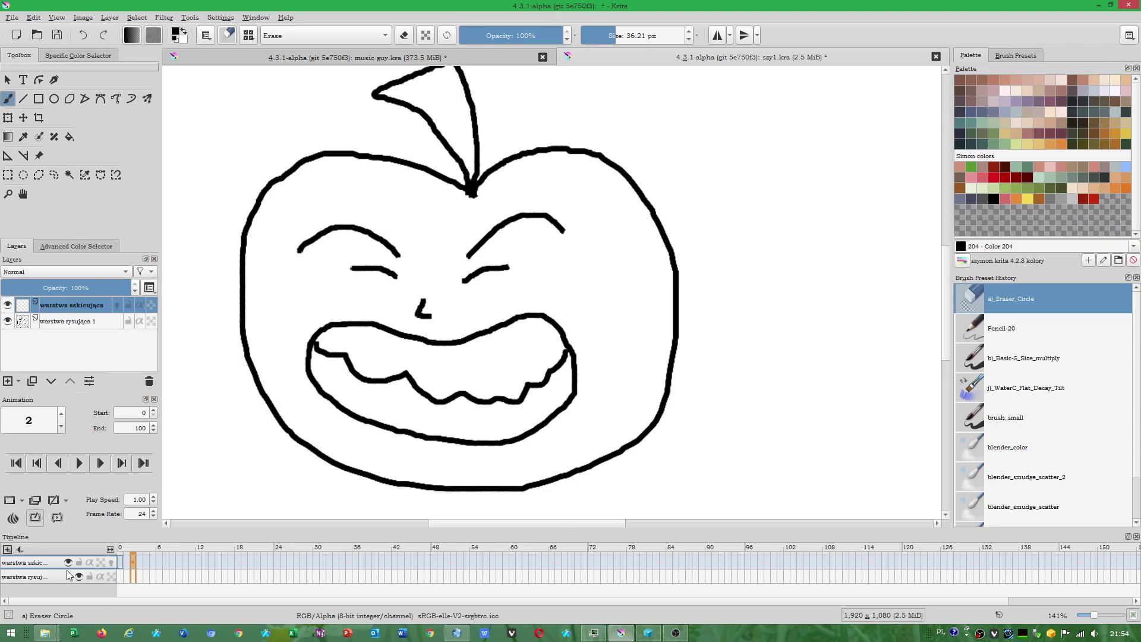
Activate warstwa rysująca 1, toggle its visibility, and check its frames 0 and 2.
click(41, 578)
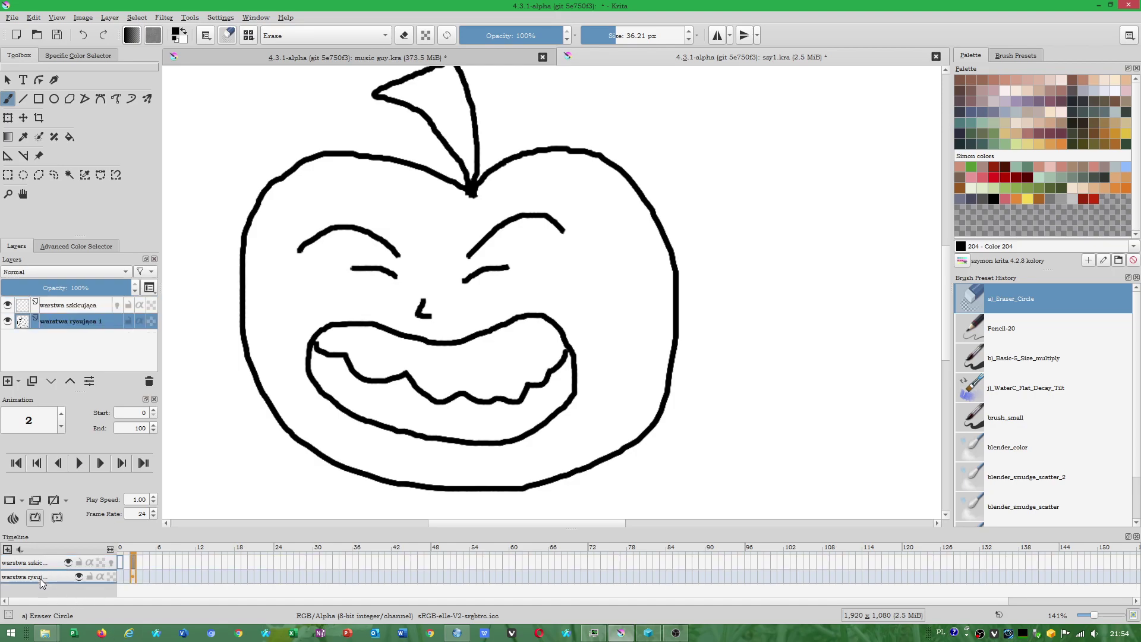
click(133, 576)
click(77, 579)
click(120, 577)
right_click(121, 576)
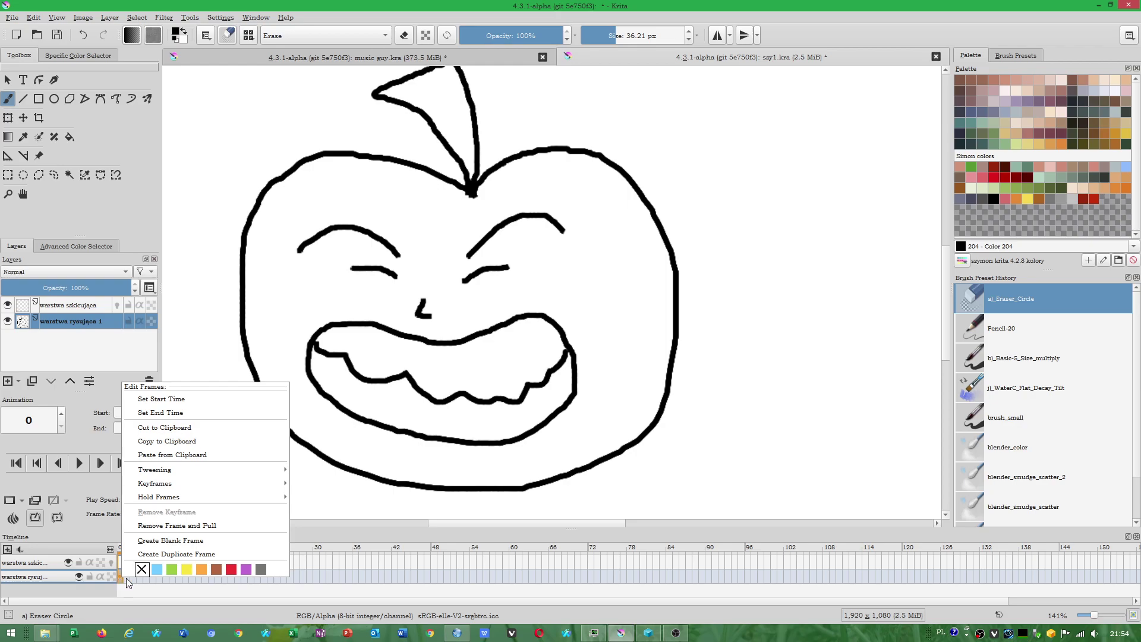
click(134, 579)
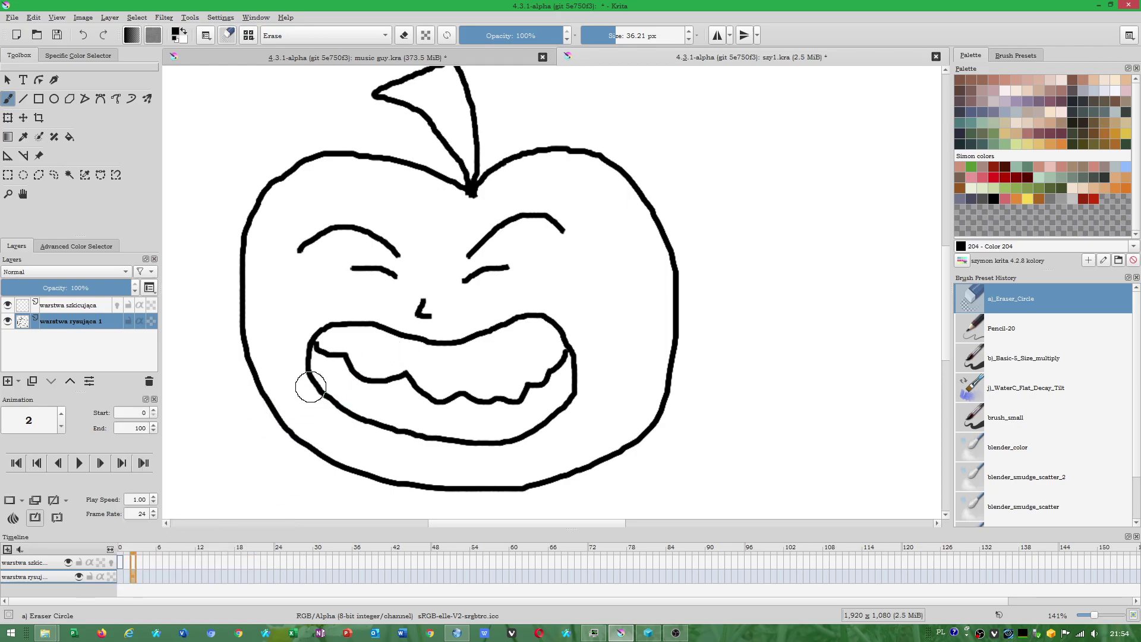
Erase part of the mouth as a test, then undo the erasure.
drag(306, 387, 364, 417)
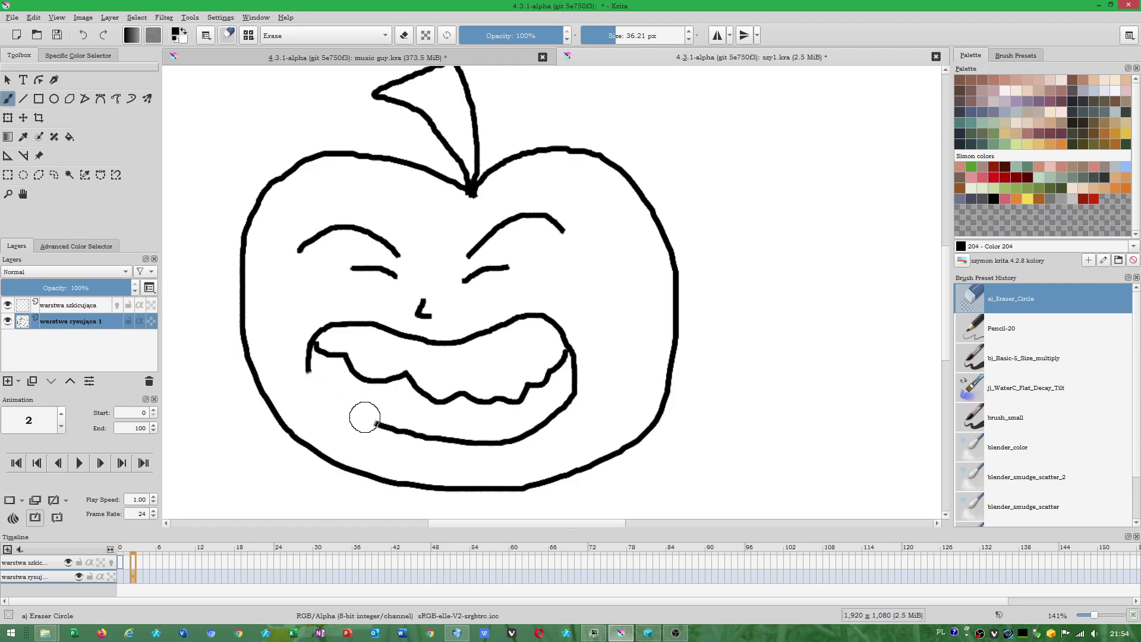
click(121, 580)
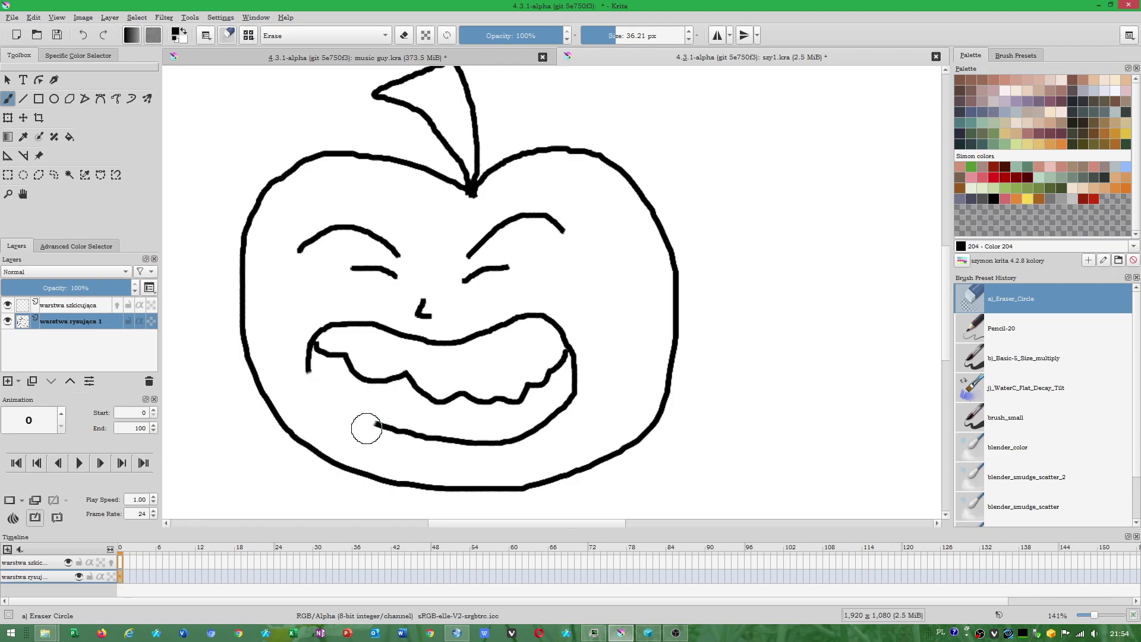
key(period)
key(period)
key(ctrl+z)
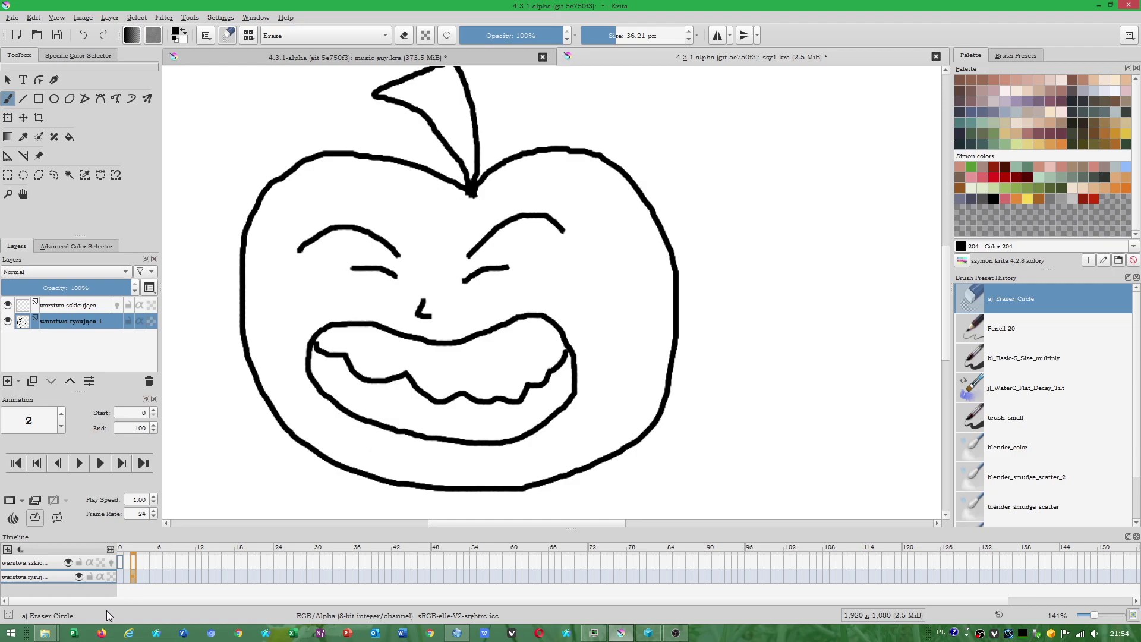
Cut and paste frames via the frame menu so the apple keyframe sits at frame 0.
right_click(120, 577)
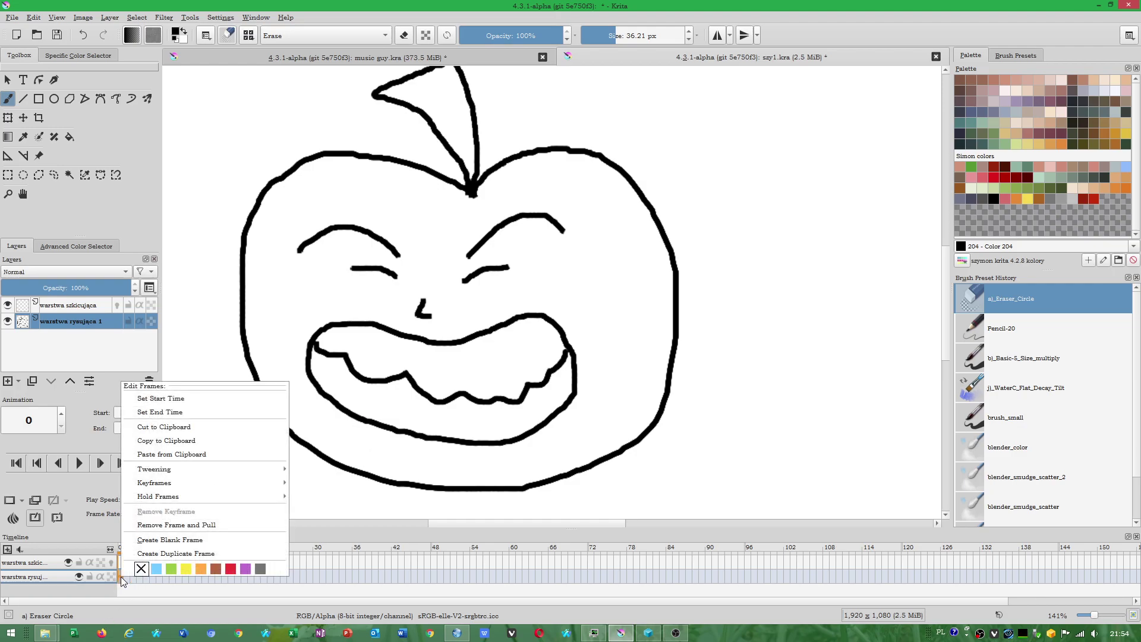
mouse_move(155, 483)
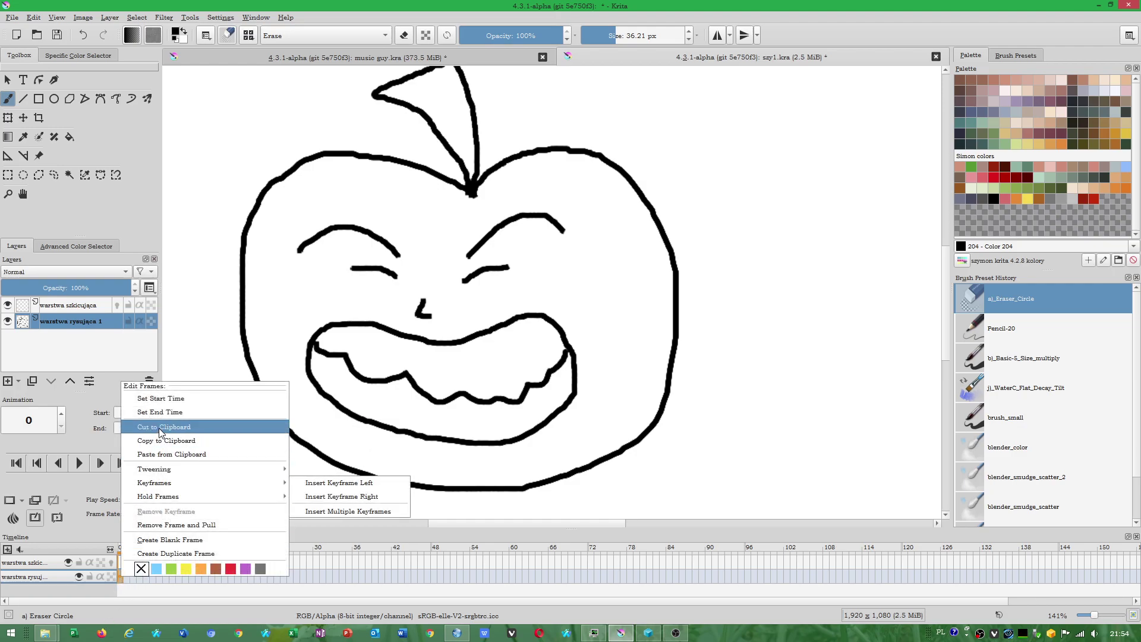
click(158, 428)
click(128, 579)
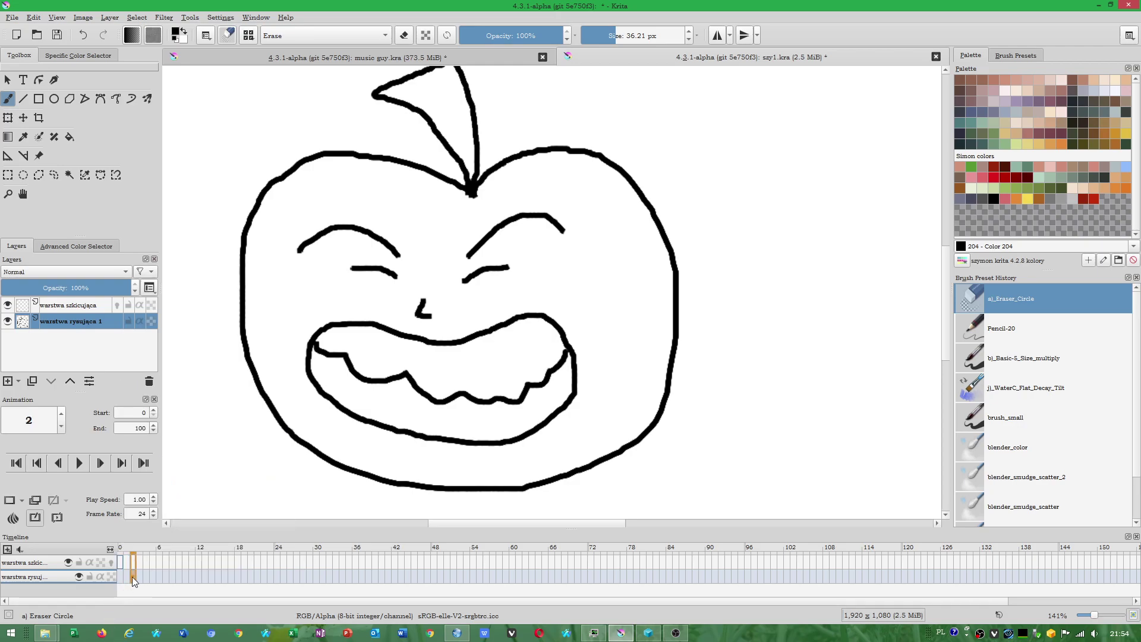
right_click(132, 577)
click(167, 553)
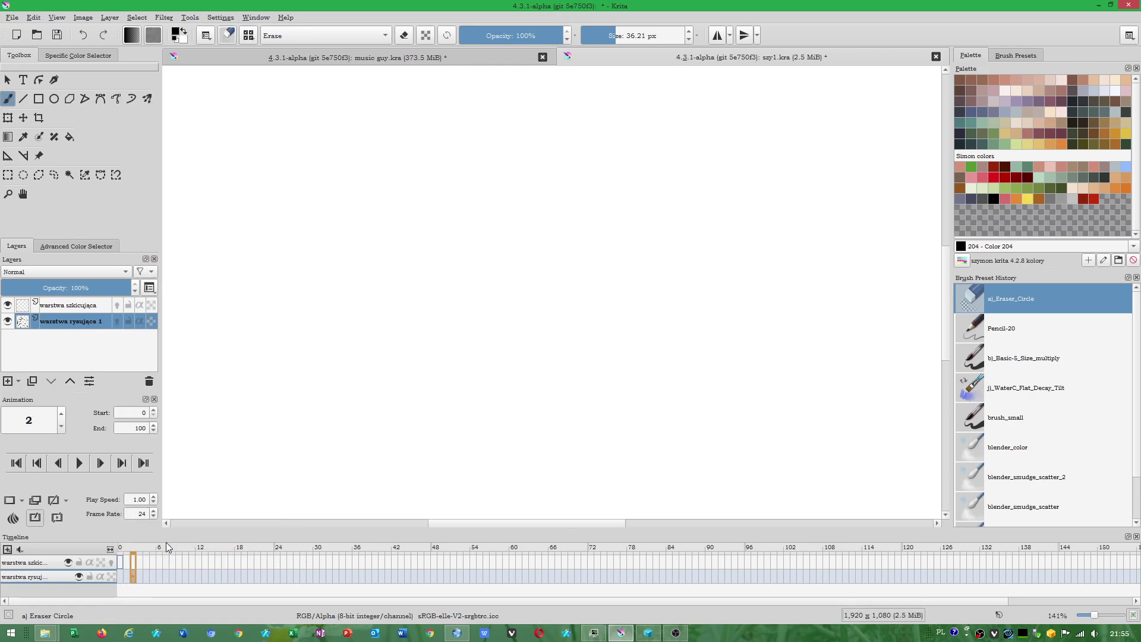
Flip between frames 0 and 2 to confirm frame 2 is empty.
click(121, 576)
click(132, 575)
click(122, 575)
click(133, 576)
click(132, 576)
click(120, 577)
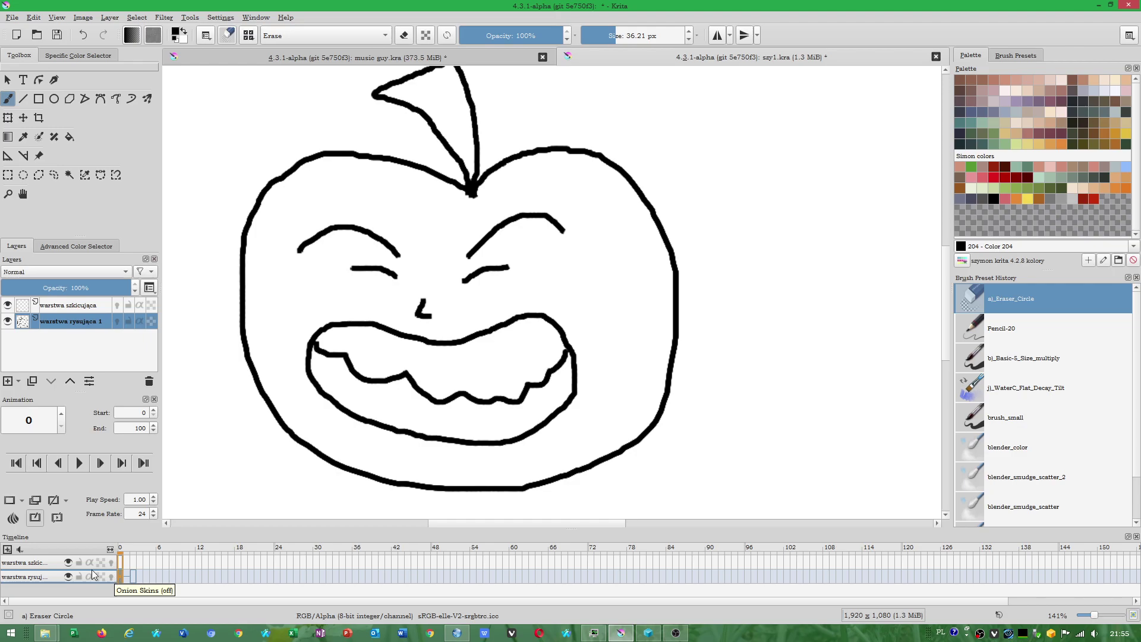
Turn on onion skinning for the drawing layer and view the ghosted apple on frame 2.
click(112, 577)
click(133, 574)
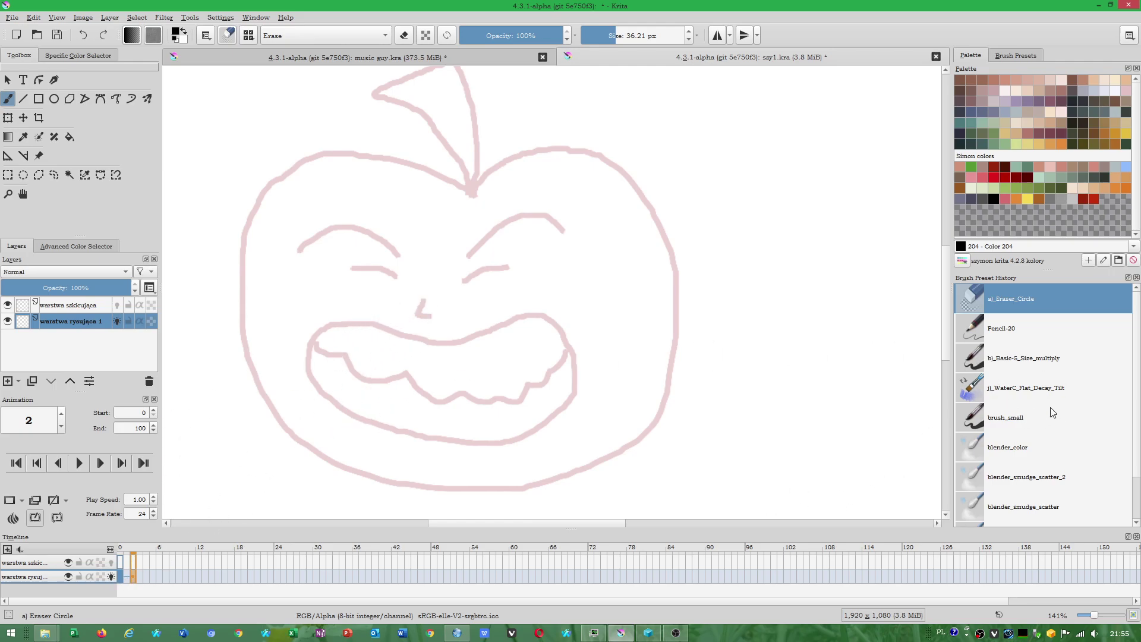
click(124, 576)
key(2)
key(1)
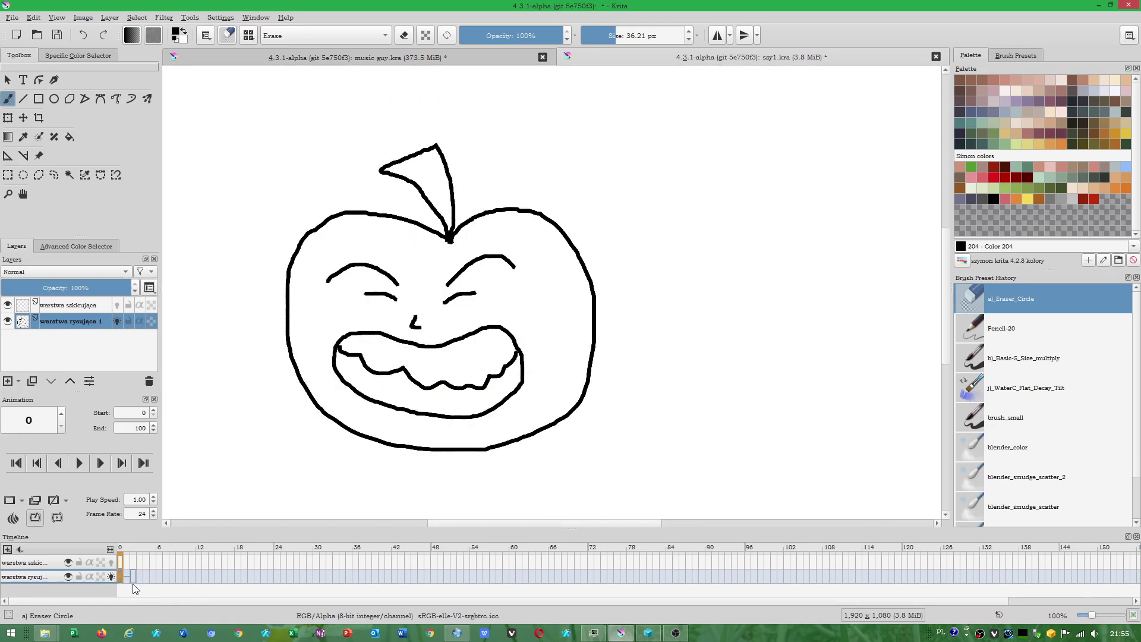
Copy frame 0's apple into frame 2 and erase its mouth.
click(133, 577)
right_click(120, 575)
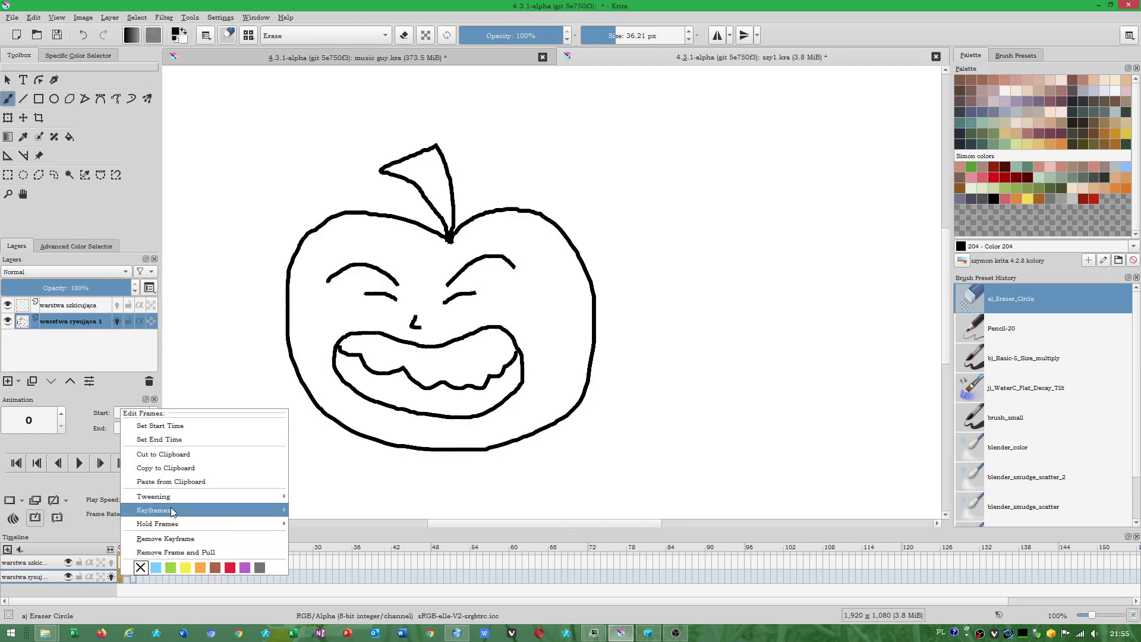
click(166, 468)
click(135, 573)
right_click(134, 573)
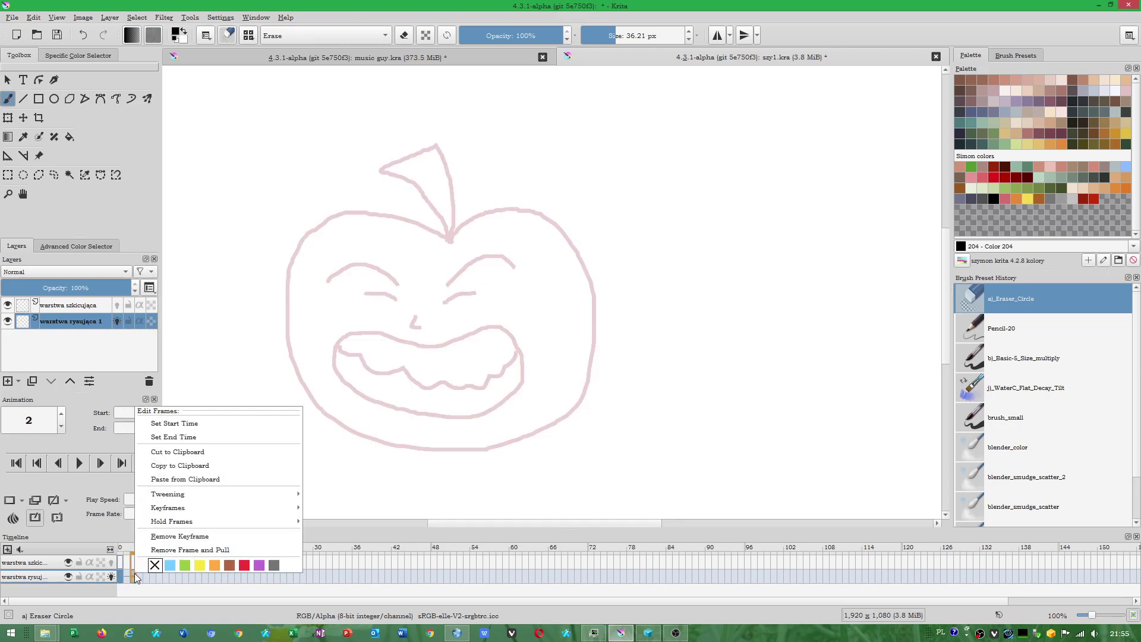
click(189, 479)
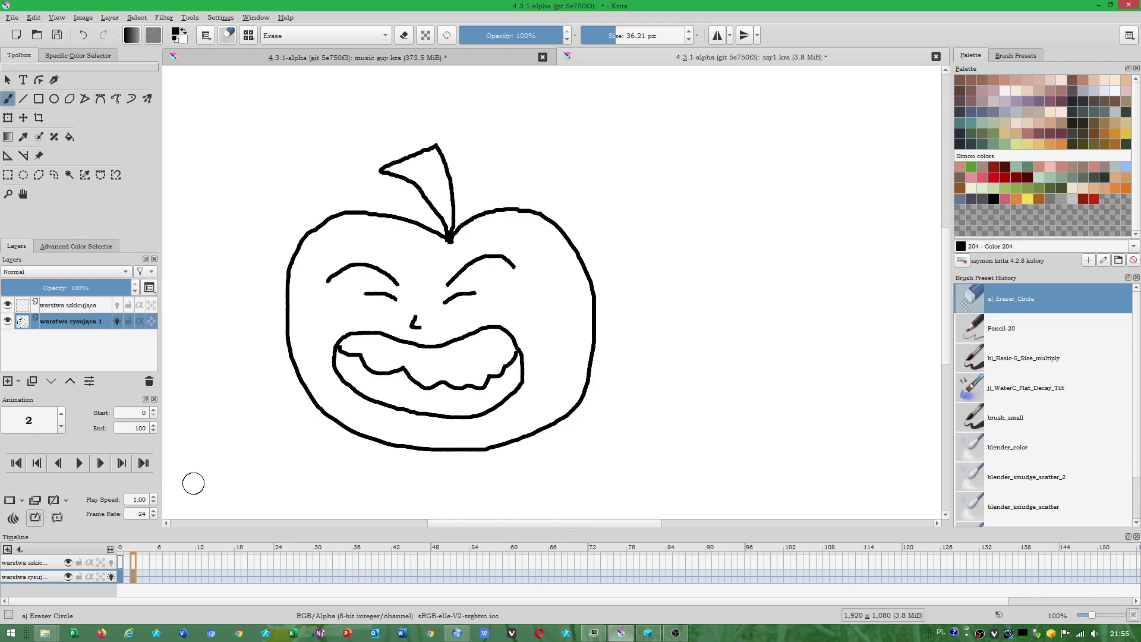
mouse_move(375, 398)
mouse_down()
mouse_move(341, 373)
mouse_move(369, 390)
mouse_move(349, 331)
mouse_move(339, 333)
mouse_move(418, 375)
mouse_move(408, 376)
mouse_move(441, 413)
mouse_move(505, 387)
mouse_move(392, 342)
mouse_move(517, 344)
mouse_move(504, 390)
mouse_move(512, 326)
mouse_up()
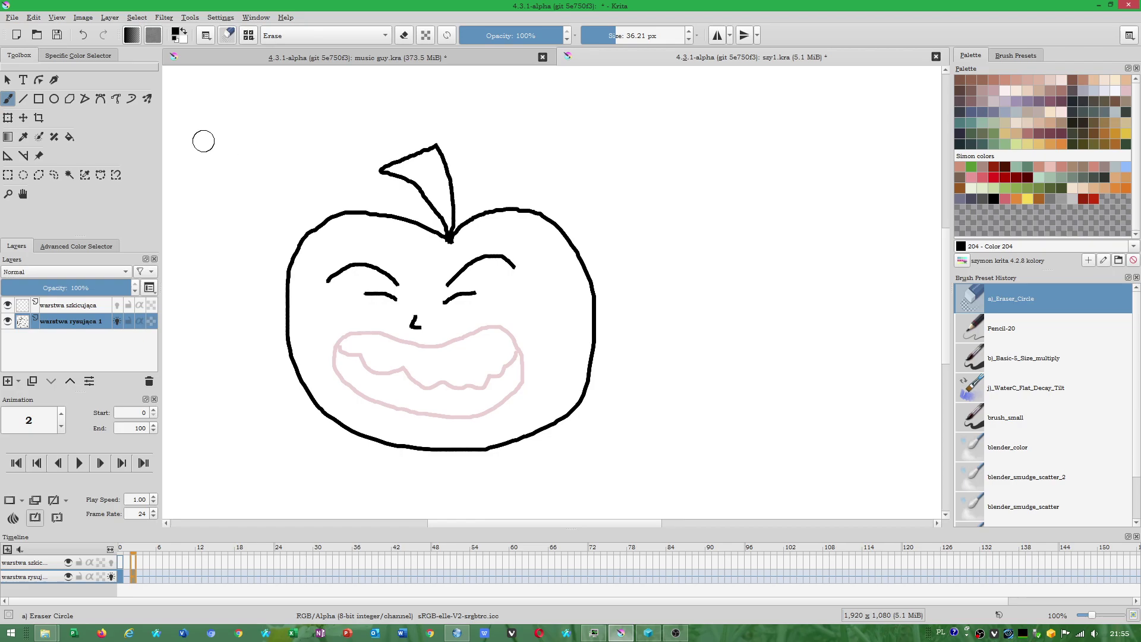
Draw a smaller toothy mouth on frame 2 with the thin Pencil-20 brush.
click(980, 331)
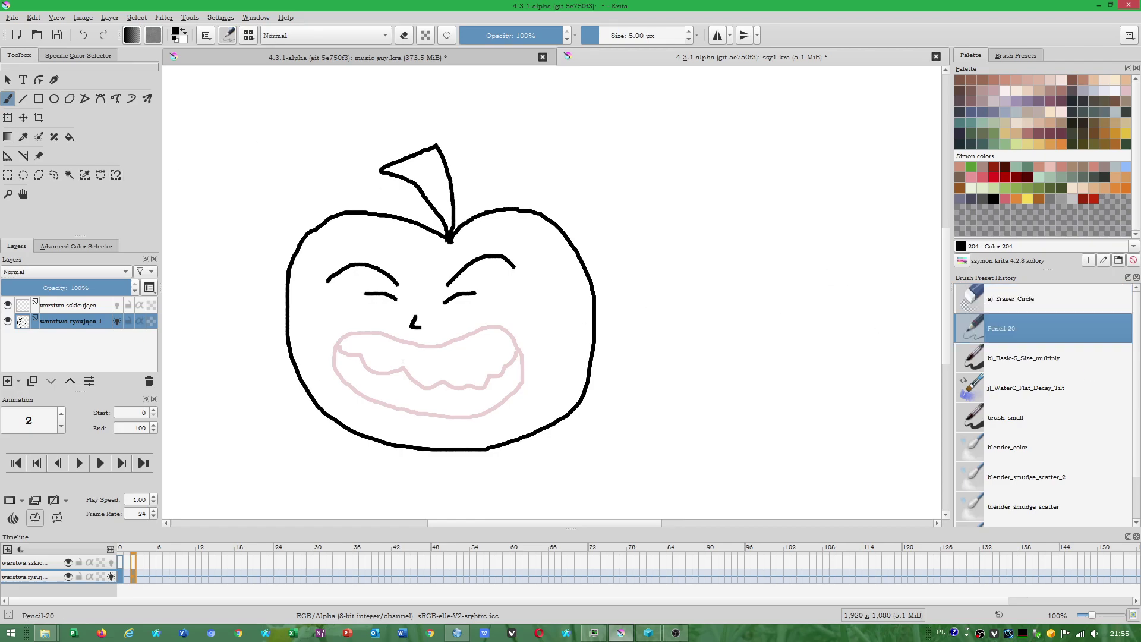
scroll(403, 362, up, 2)
scroll(373, 388, down, 1)
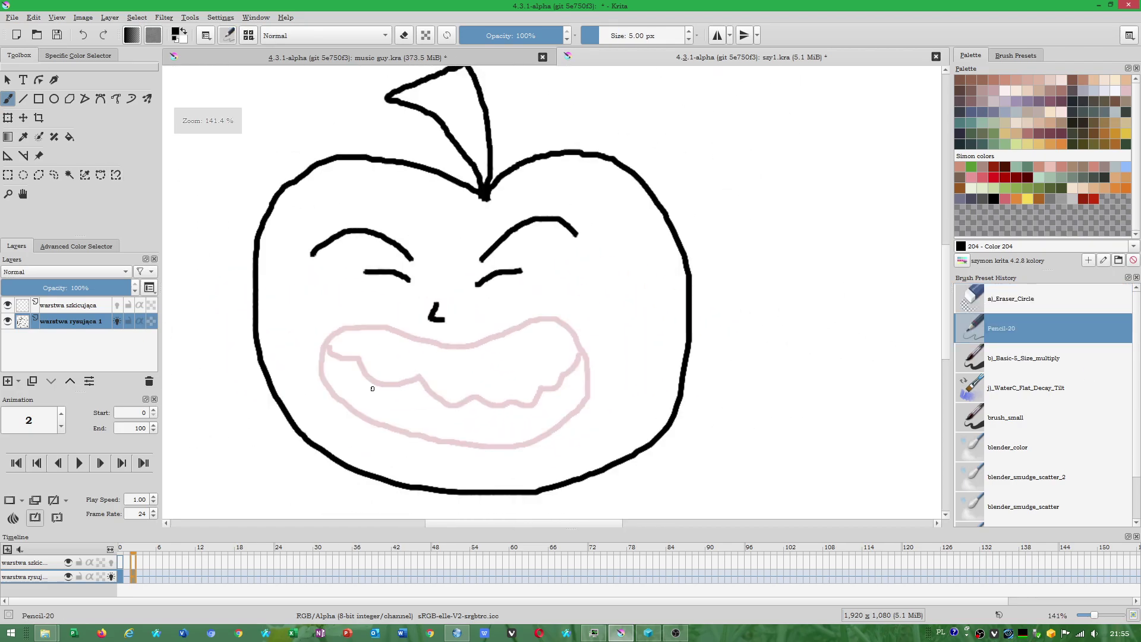
mouse_move(395, 390)
mouse_down()
mouse_move(417, 421)
mouse_move(390, 401)
mouse_move(406, 389)
mouse_move(475, 410)
mouse_up()
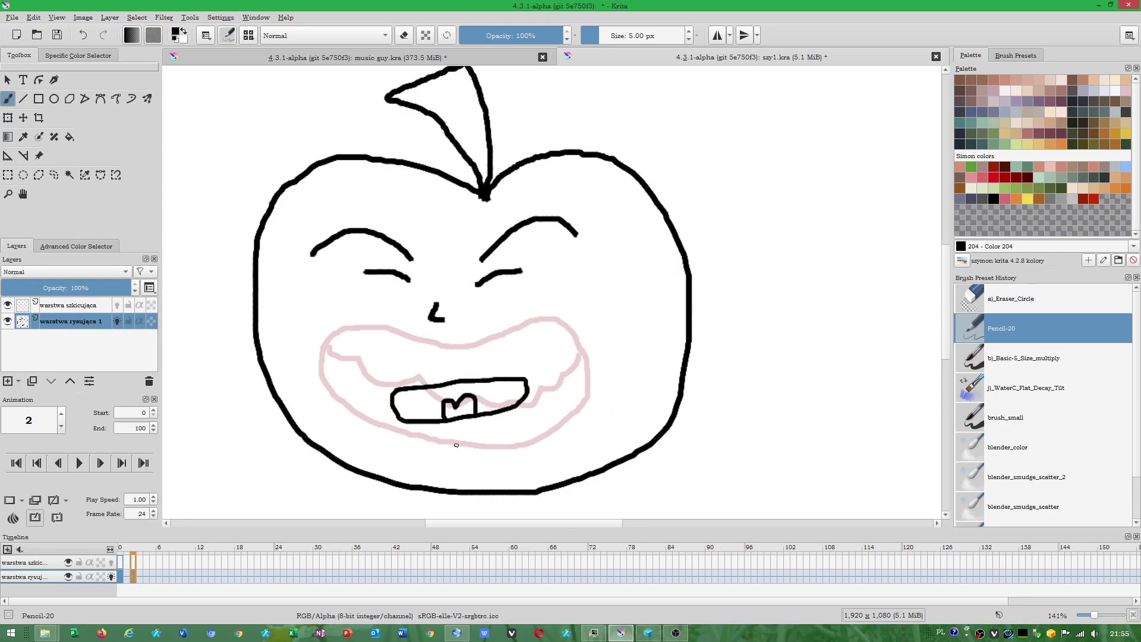
scroll(456, 445, down, 3)
scroll(456, 445, up, 3)
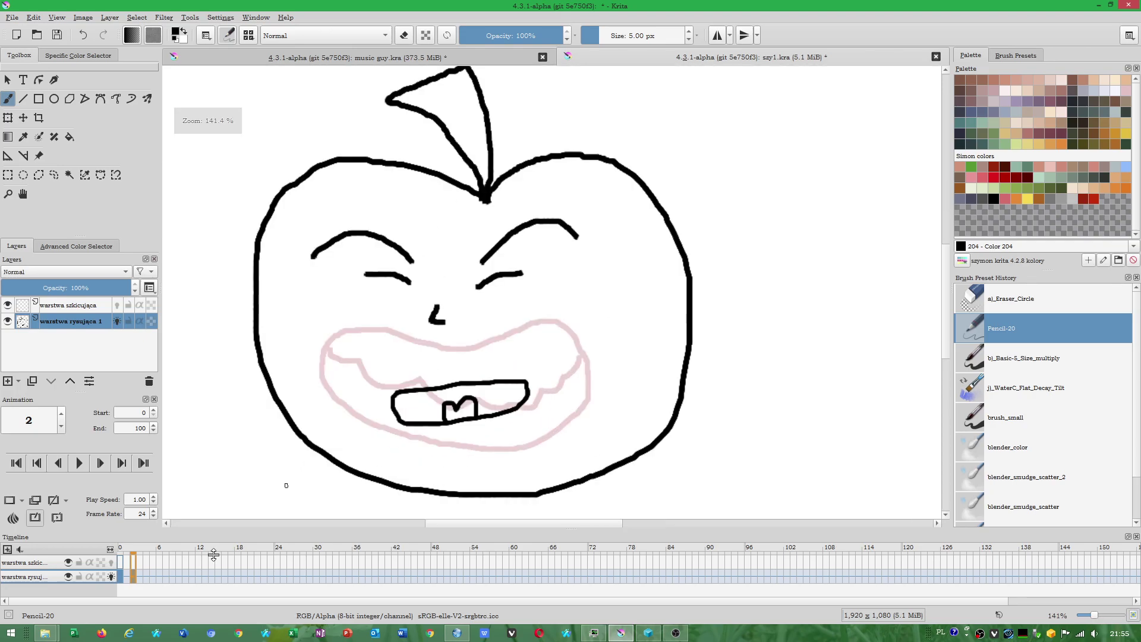
On frame 5, erase the old mouth and draw a wide grin with an extended left corner.
click(152, 578)
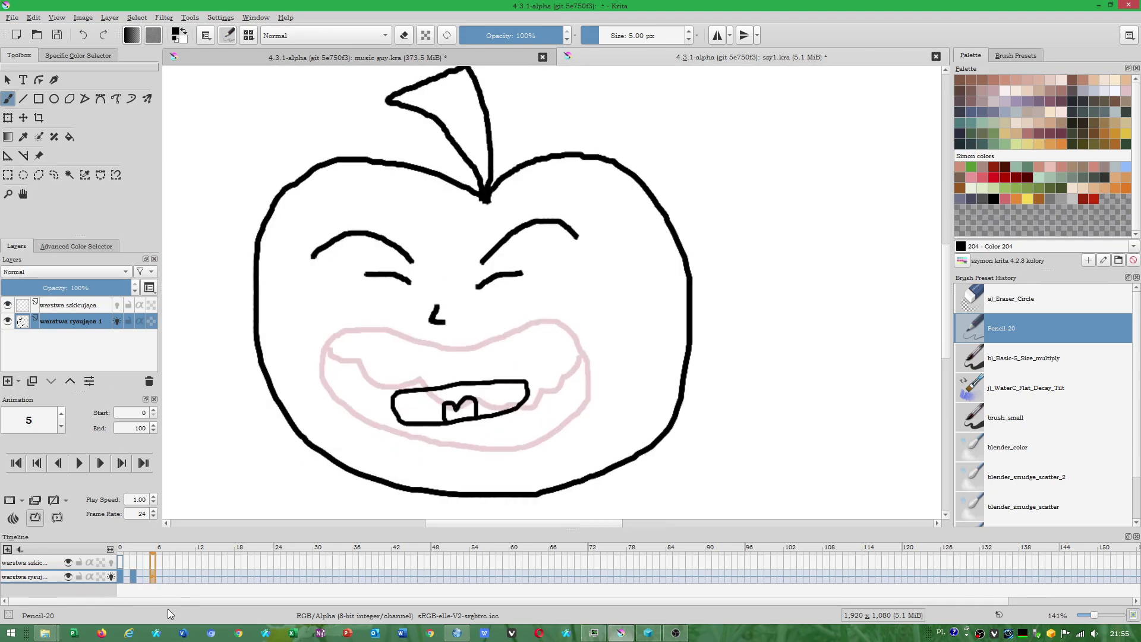
click(971, 298)
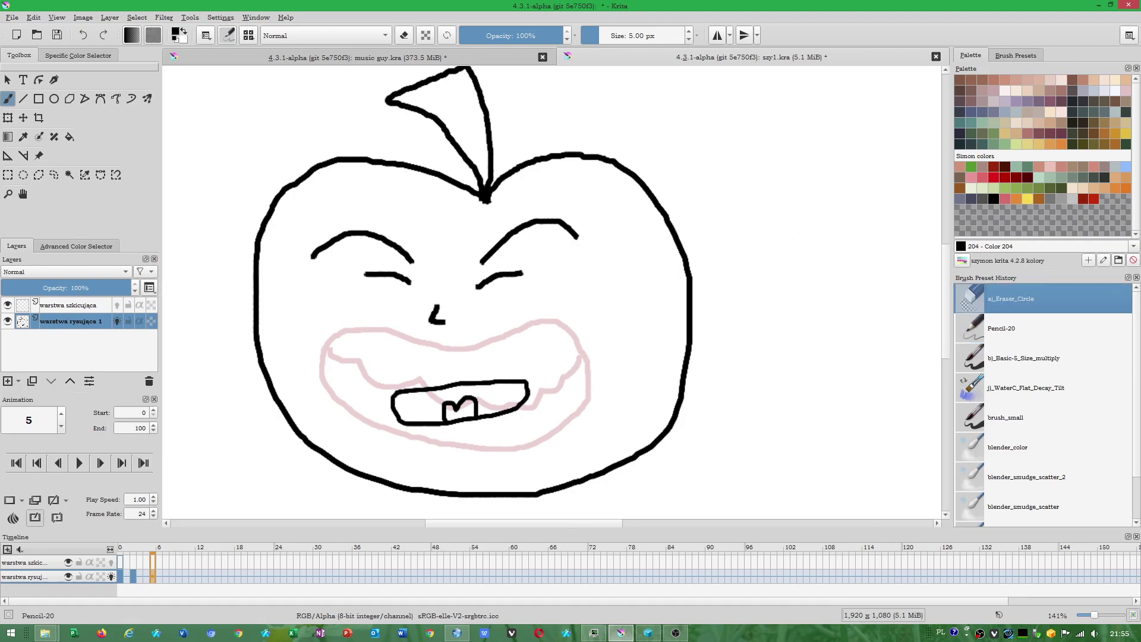
mouse_move(526, 387)
mouse_down()
mouse_move(446, 414)
mouse_move(540, 390)
mouse_move(369, 394)
mouse_up()
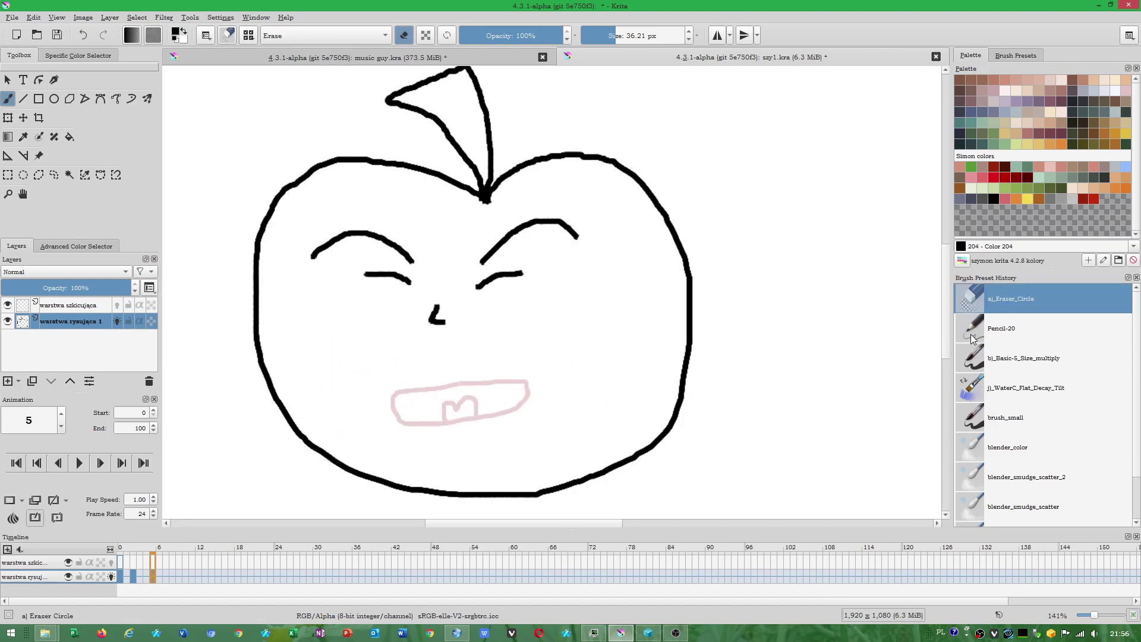
click(973, 338)
mouse_move(399, 397)
mouse_down()
mouse_move(493, 417)
mouse_move(528, 373)
mouse_move(535, 410)
mouse_move(469, 460)
mouse_move(399, 441)
mouse_move(393, 404)
mouse_move(436, 438)
mouse_move(472, 438)
mouse_move(526, 410)
mouse_move(536, 364)
mouse_up()
drag(408, 393, 382, 387)
Erase both eyebrows and eyes on frame 5, then return to the thin pencil.
scroll(388, 445, down, 1)
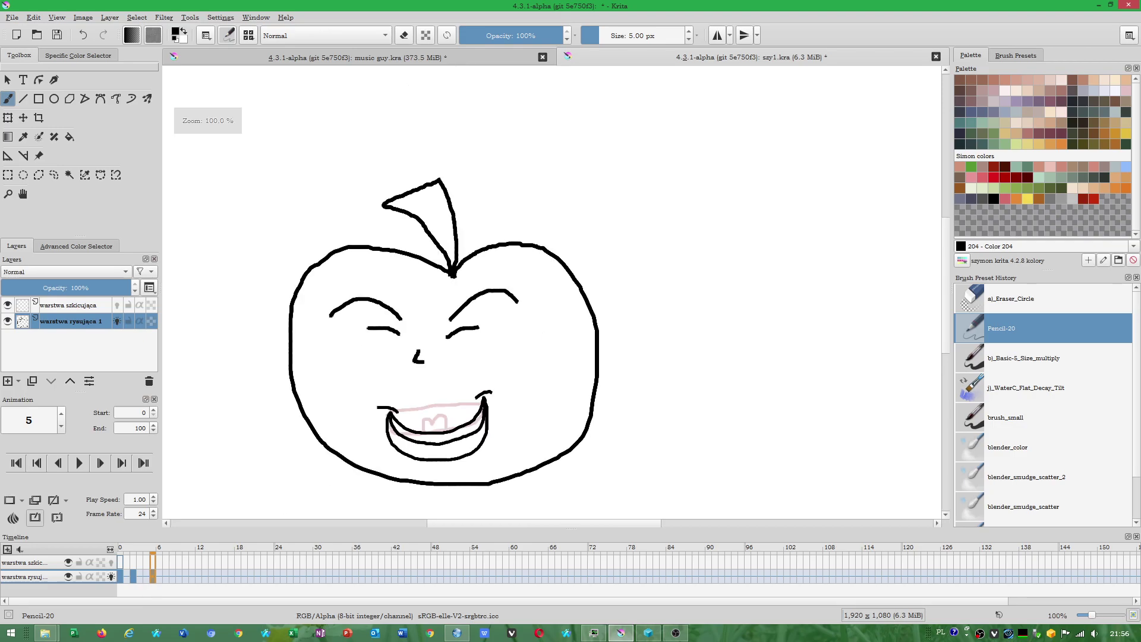
scroll(410, 380, up, 2)
scroll(527, 390, down, 2)
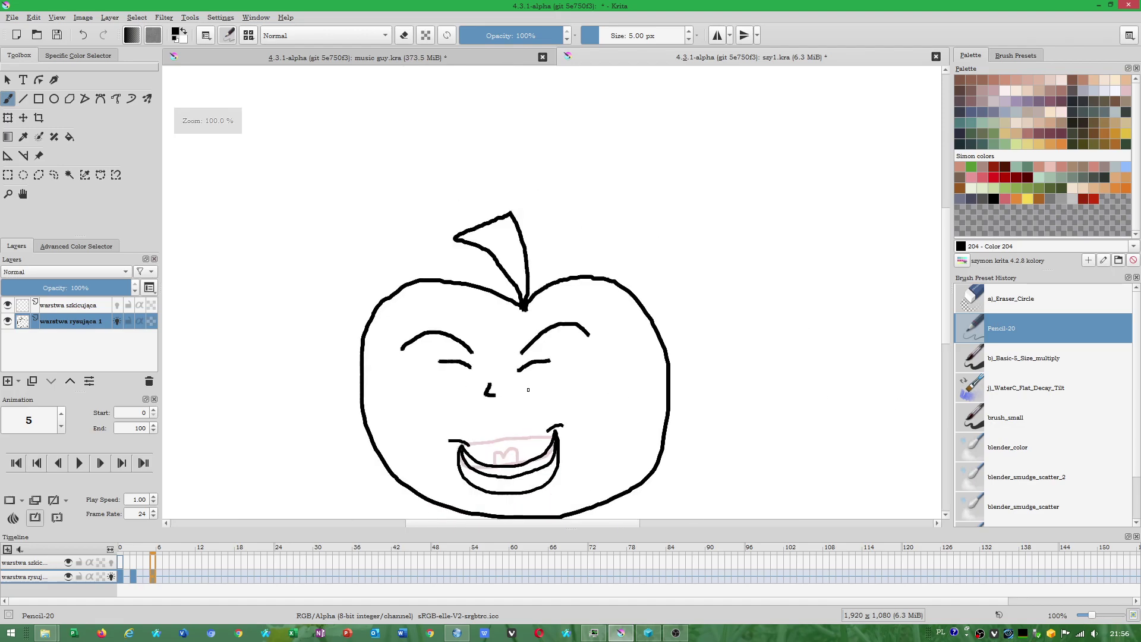
click(982, 300)
mouse_move(471, 357)
mouse_down()
mouse_move(425, 342)
mouse_move(410, 351)
mouse_up()
mouse_move(525, 362)
mouse_down()
mouse_move(515, 355)
mouse_move(556, 324)
mouse_move(596, 340)
mouse_up()
click(1002, 329)
scroll(541, 515, up, 1)
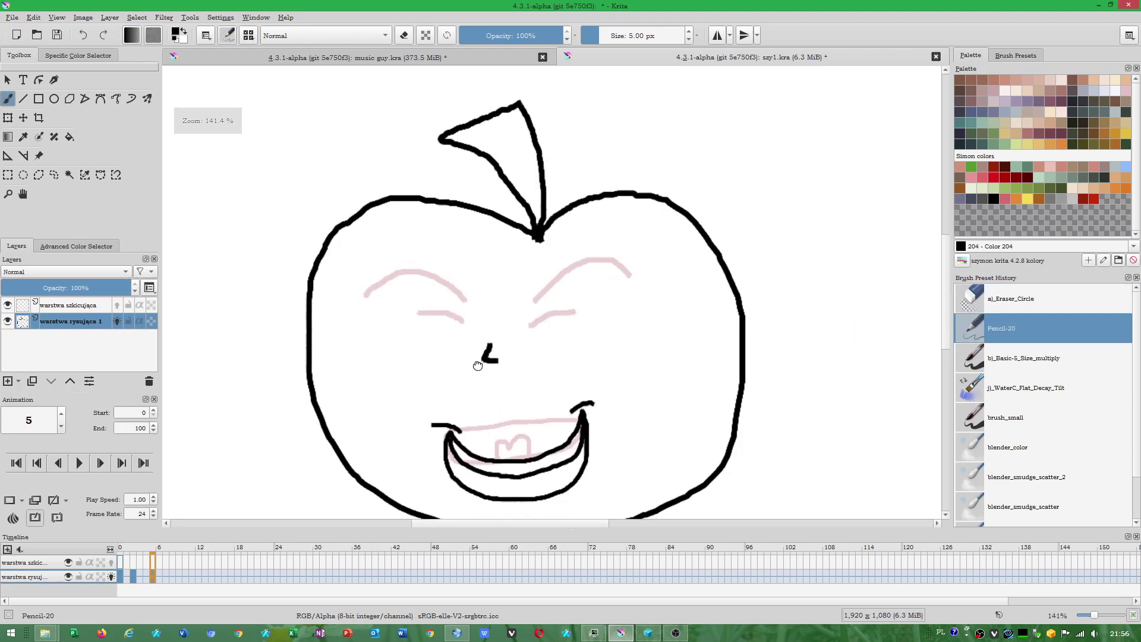
scroll(352, 285, up, 1)
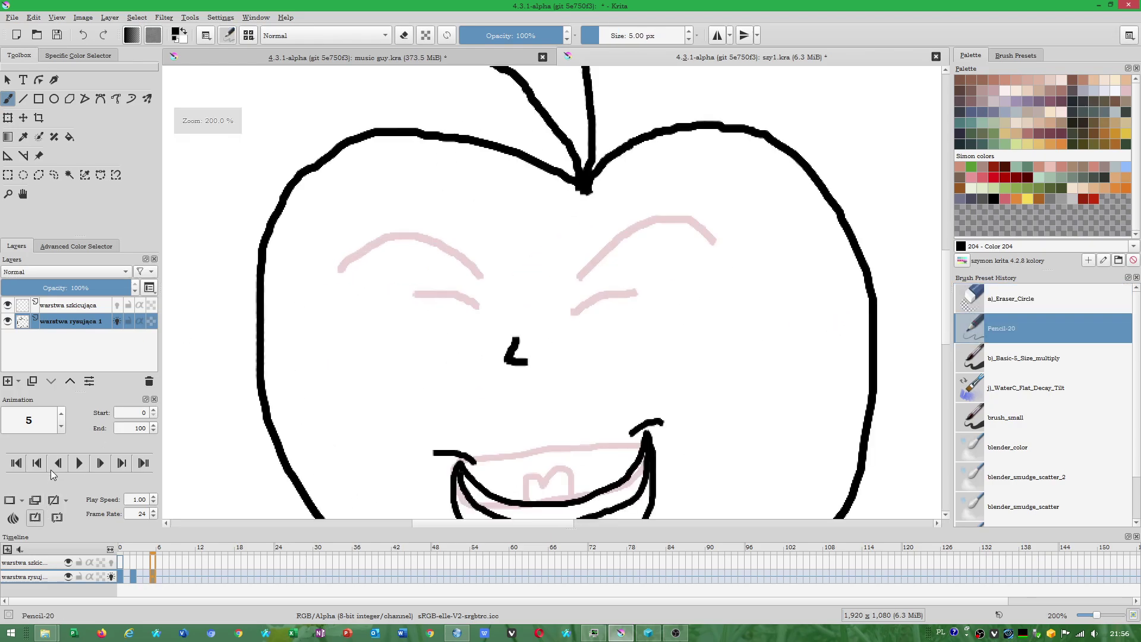
click(13, 517)
Close the onion skin settings and review frames 7 and 13 on the timeline.
click(621, 238)
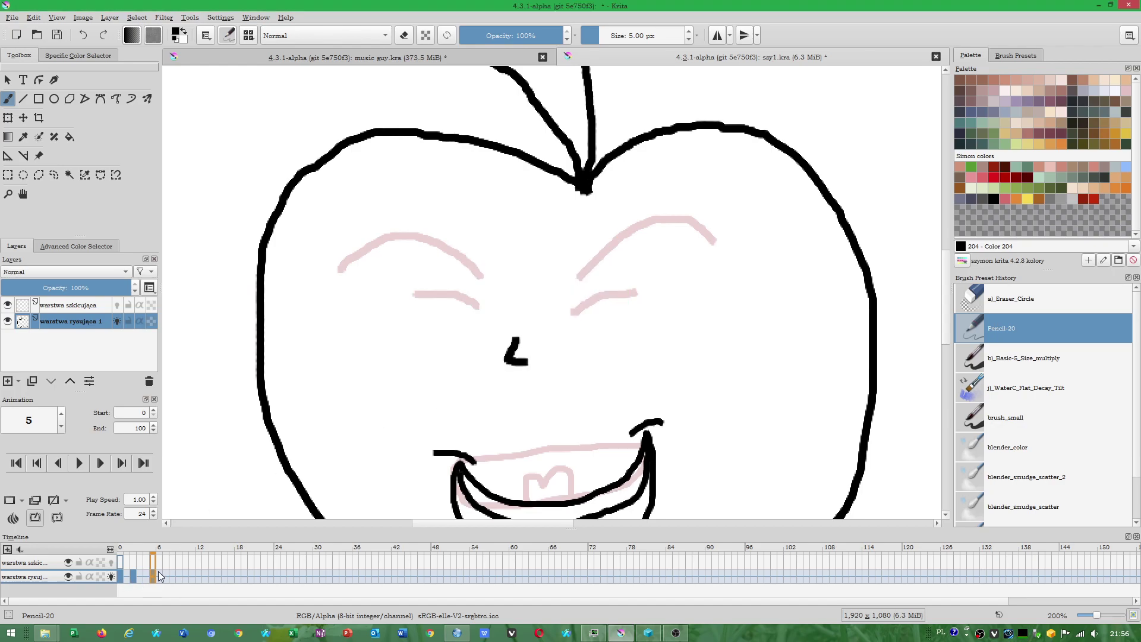
scroll(466, 393, down, 1)
click(166, 573)
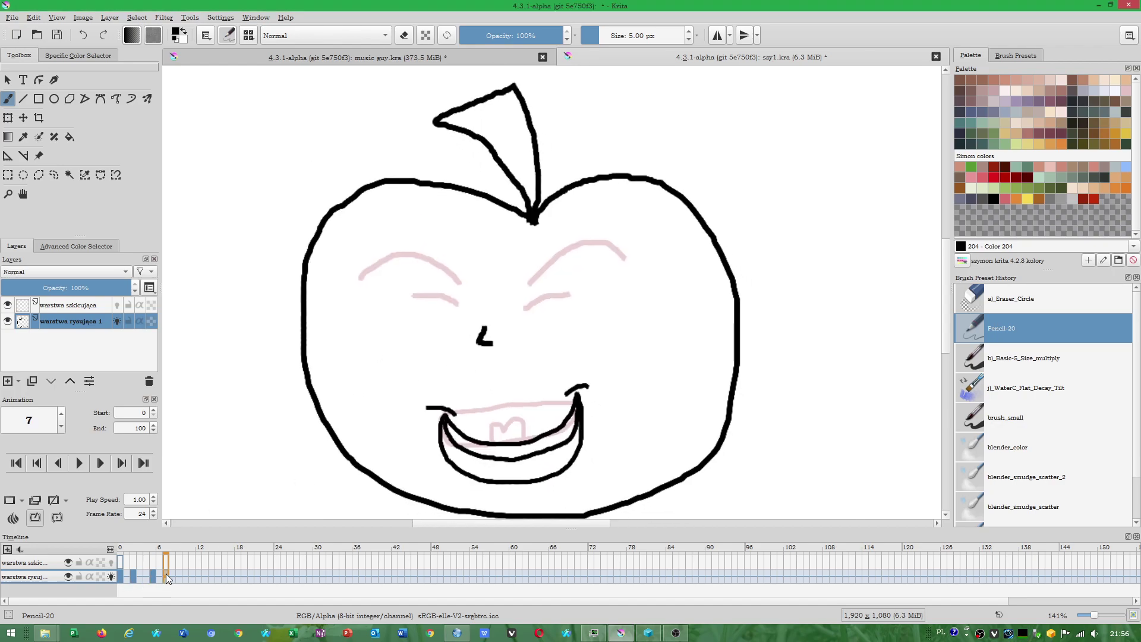
click(168, 575)
click(182, 576)
right_click(205, 577)
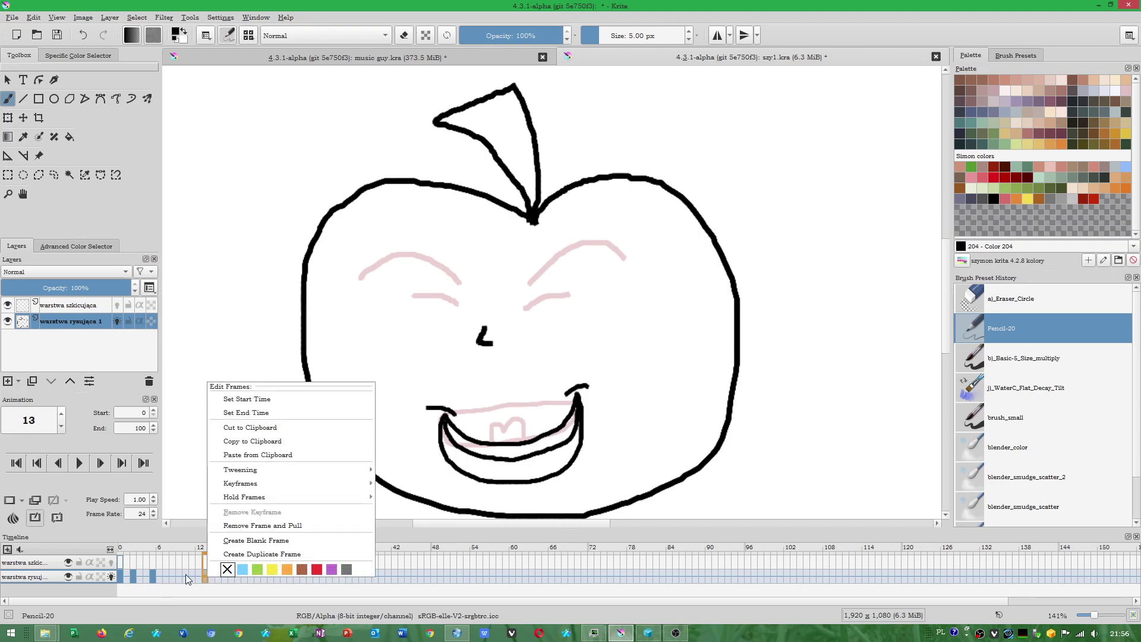
click(170, 574)
Compare the drawings on frames 38, 5 and 3, then reopen the onion skin settings.
click(369, 574)
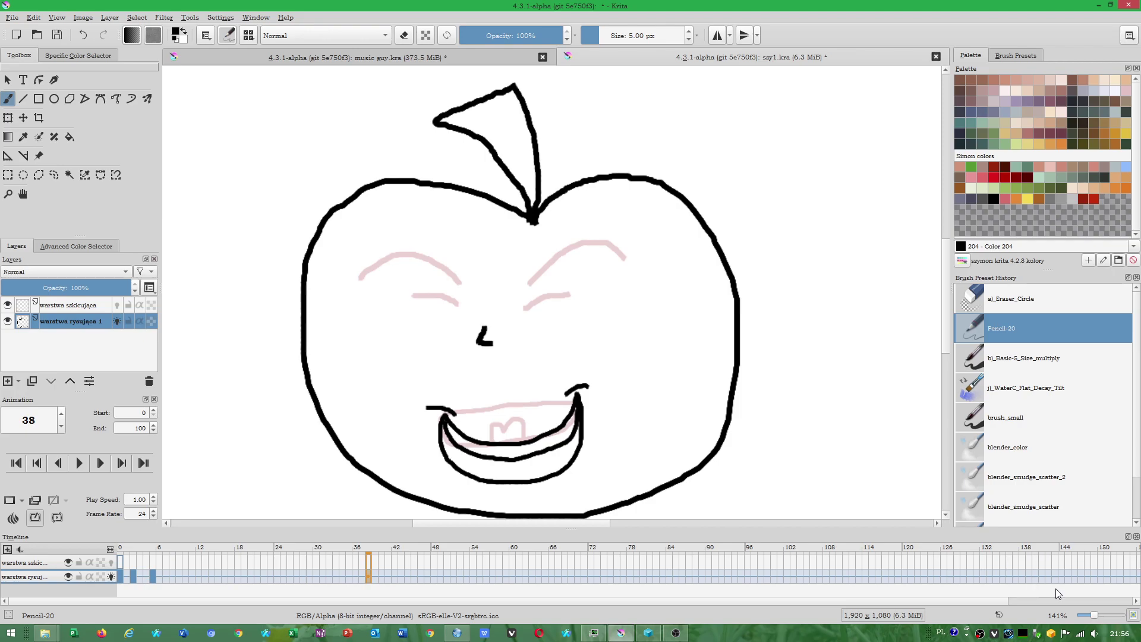
click(156, 578)
click(141, 576)
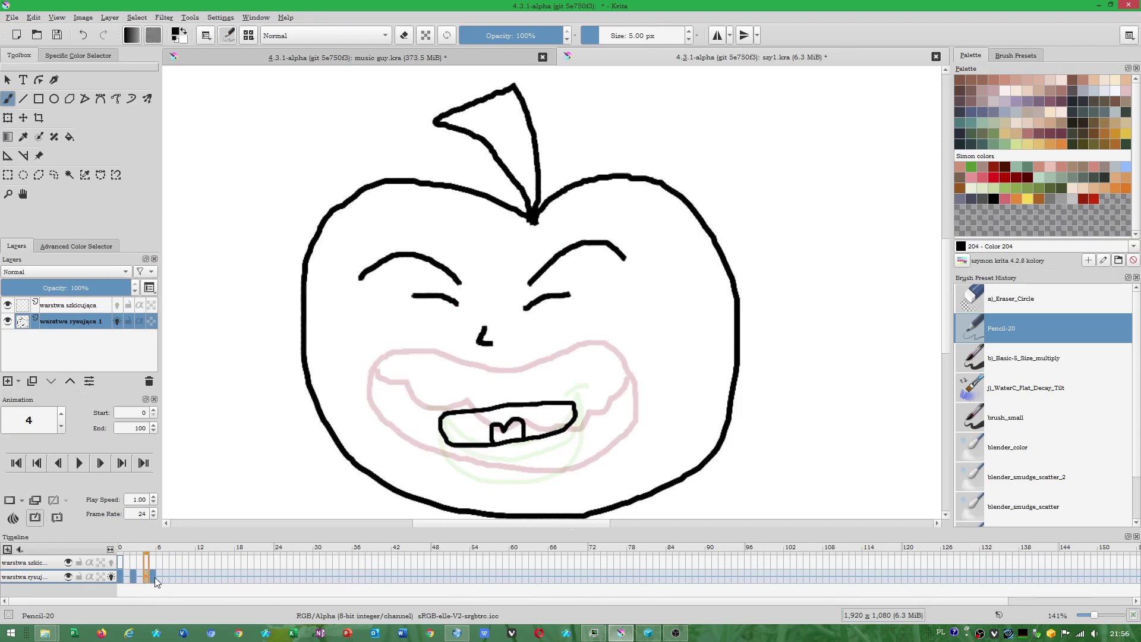
click(160, 578)
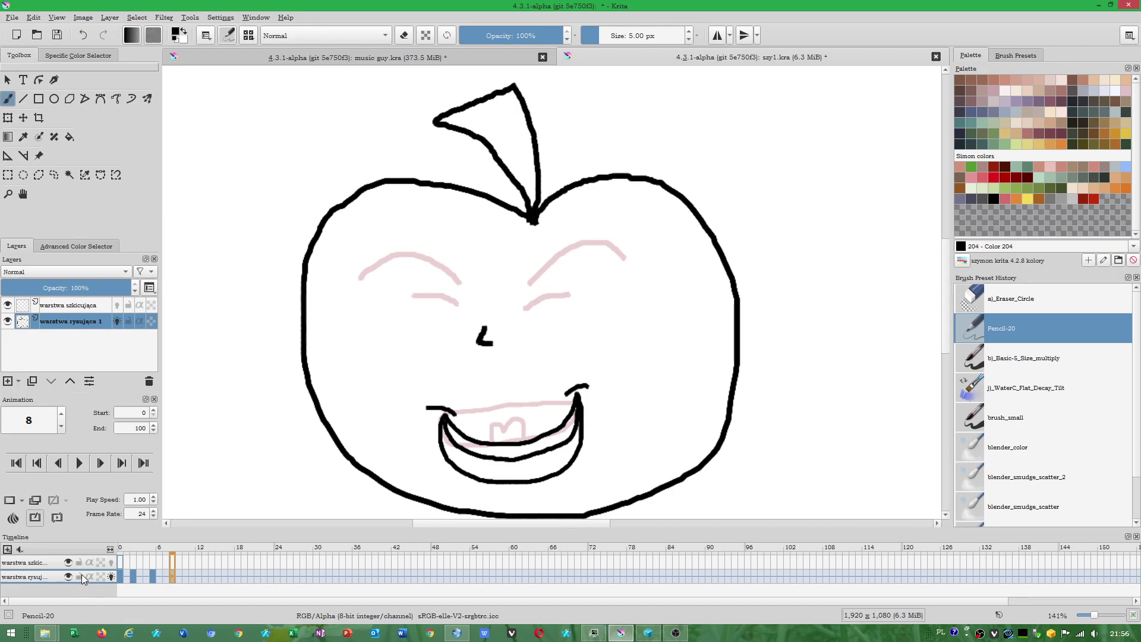
click(22, 517)
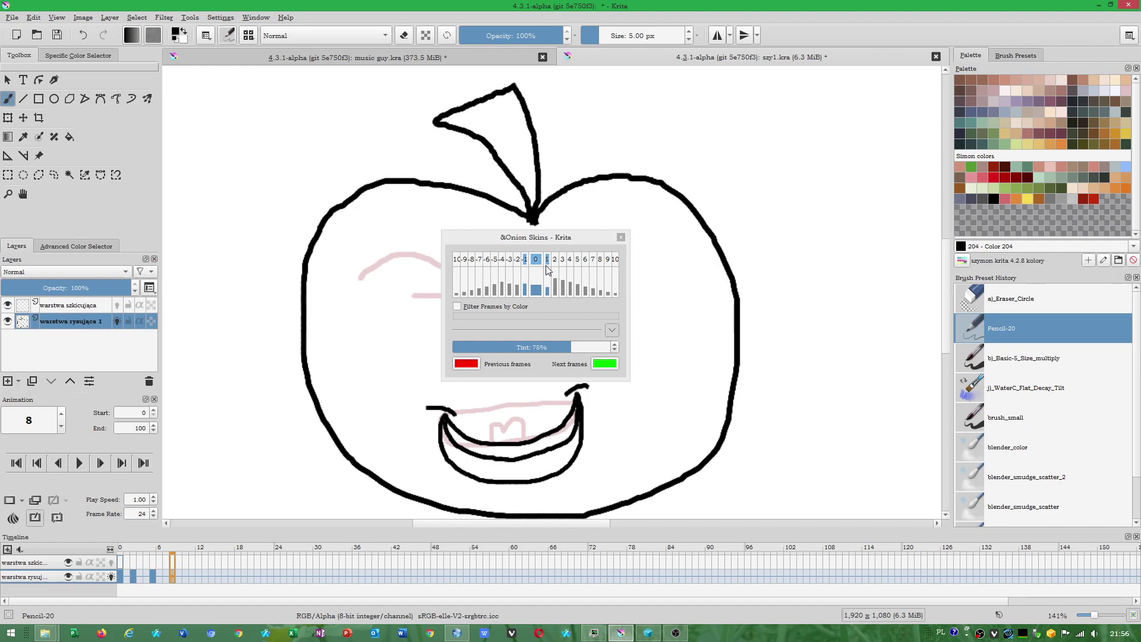
Close the onion skin settings, zoom in, and draw both eye outlines with black pupils on frame 8.
click(525, 289)
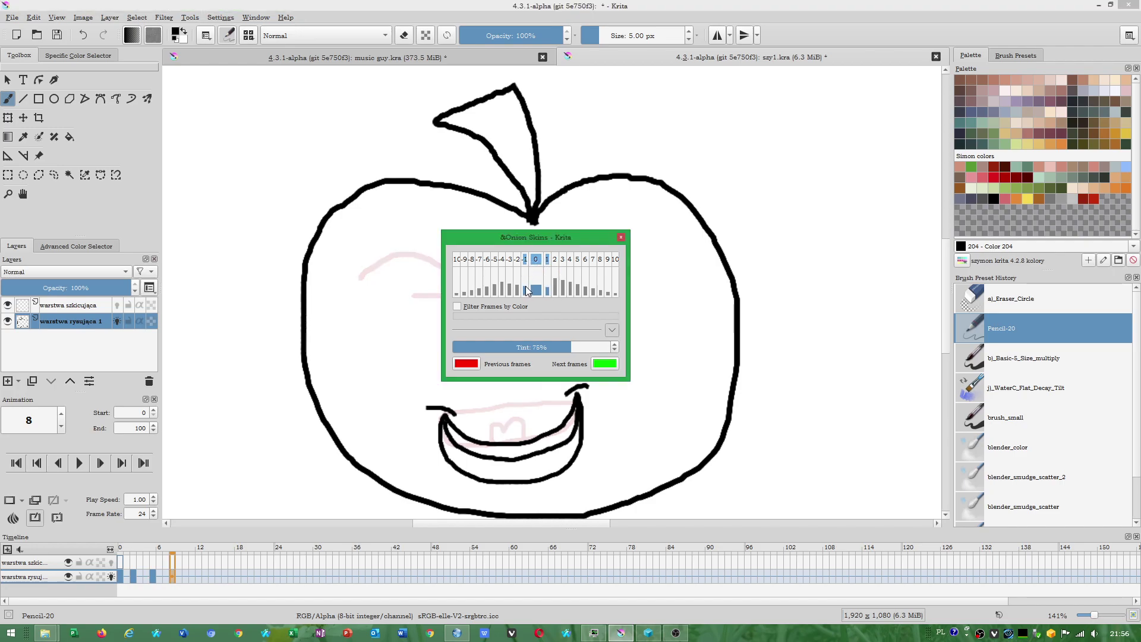
click(621, 240)
key(plus)
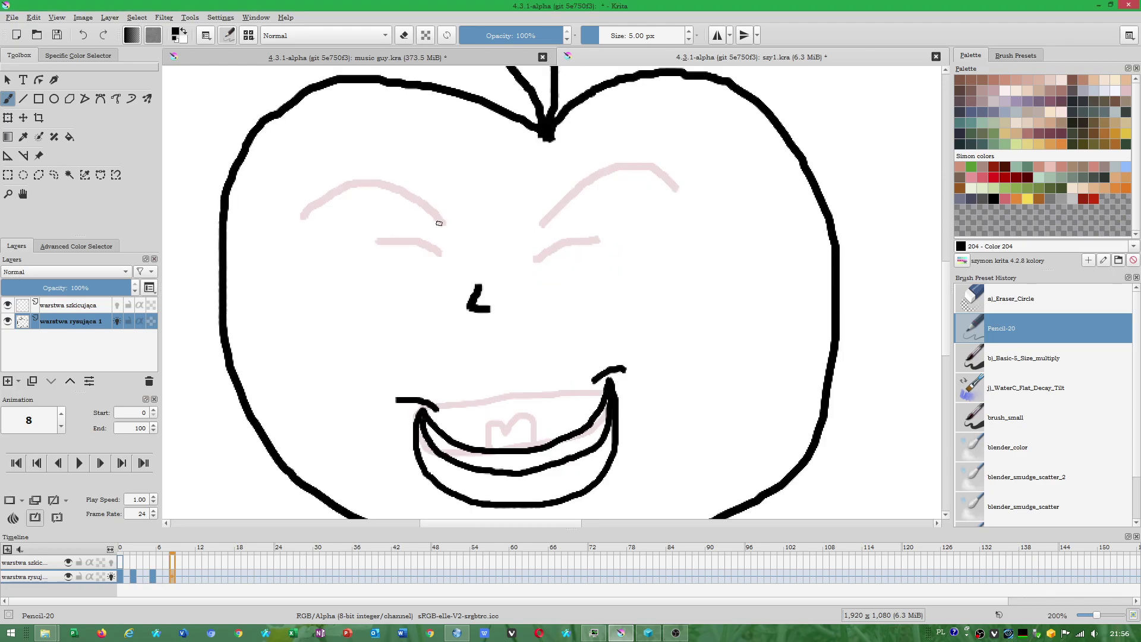
mouse_move(443, 234)
mouse_down()
mouse_move(350, 247)
mouse_move(446, 235)
mouse_up()
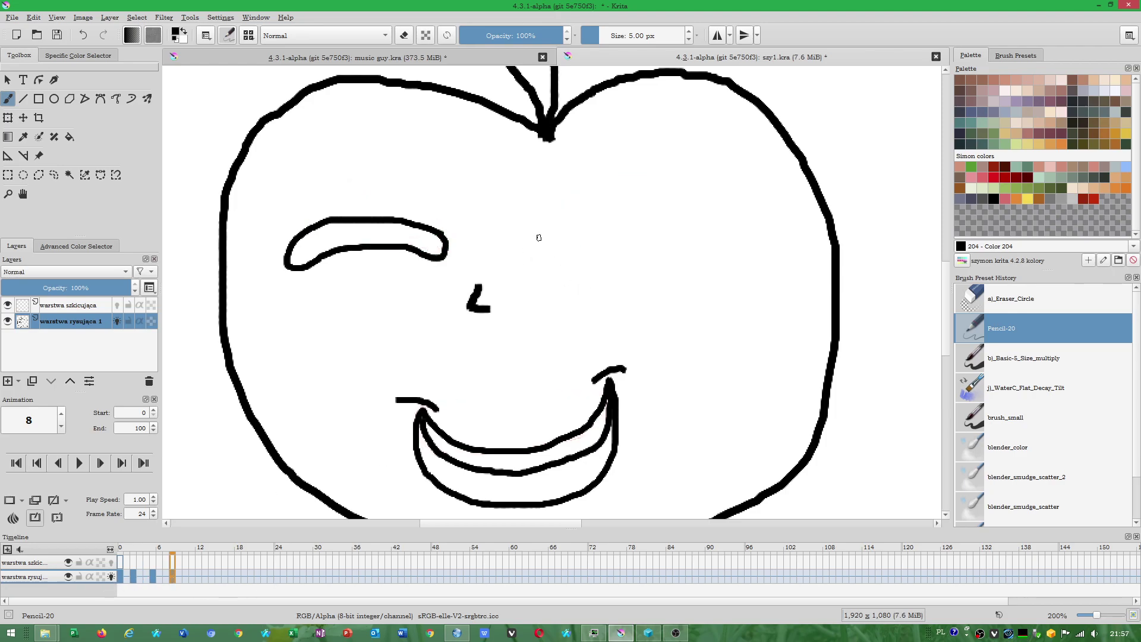
mouse_move(543, 242)
mouse_down()
mouse_move(609, 224)
mouse_move(544, 235)
mouse_up()
mouse_move(605, 202)
mouse_down()
mouse_move(600, 212)
mouse_move(607, 204)
mouse_up()
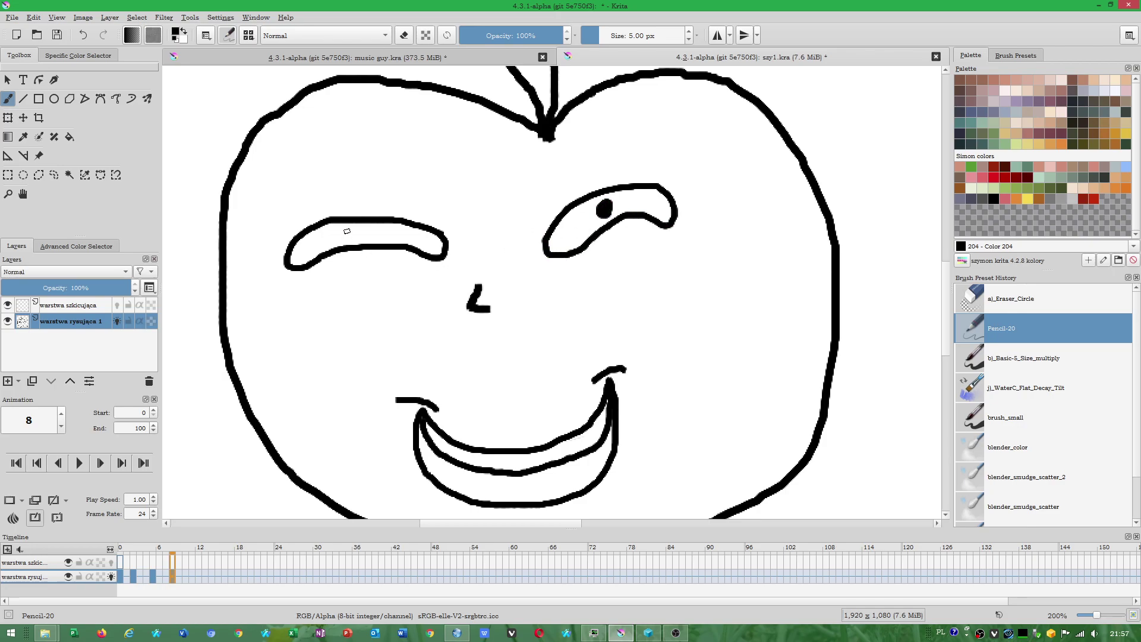
drag(347, 239, 356, 233)
Compare against frame 5, then draw curved eyebrows above both eyes on frame 8.
scroll(484, 323, down, 3)
scroll(468, 363, up, 2)
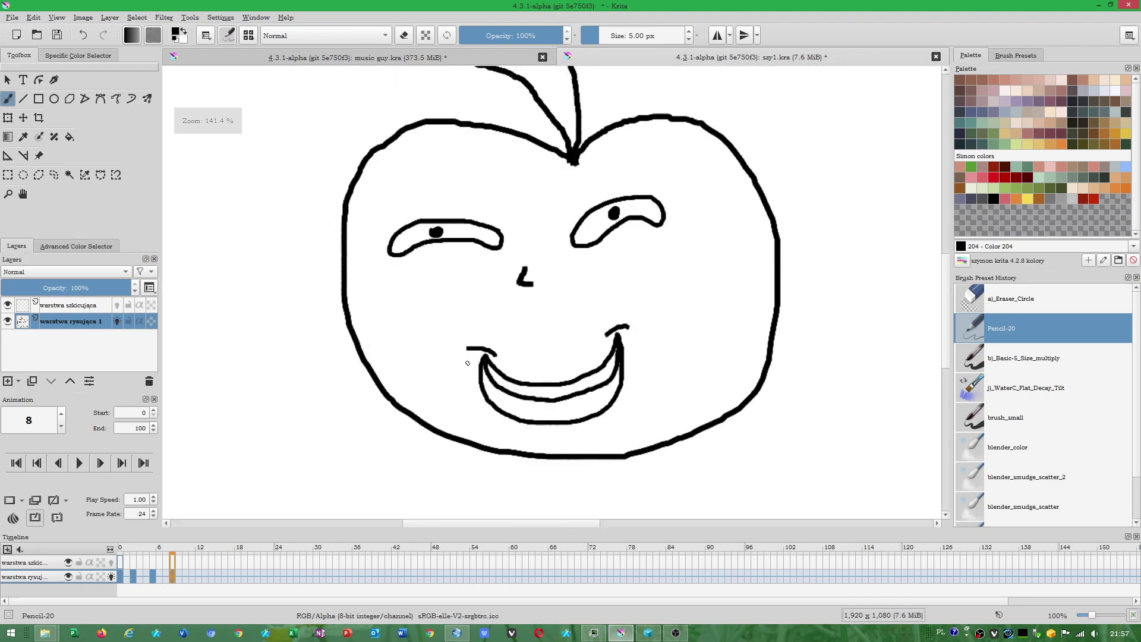
click(153, 577)
click(171, 577)
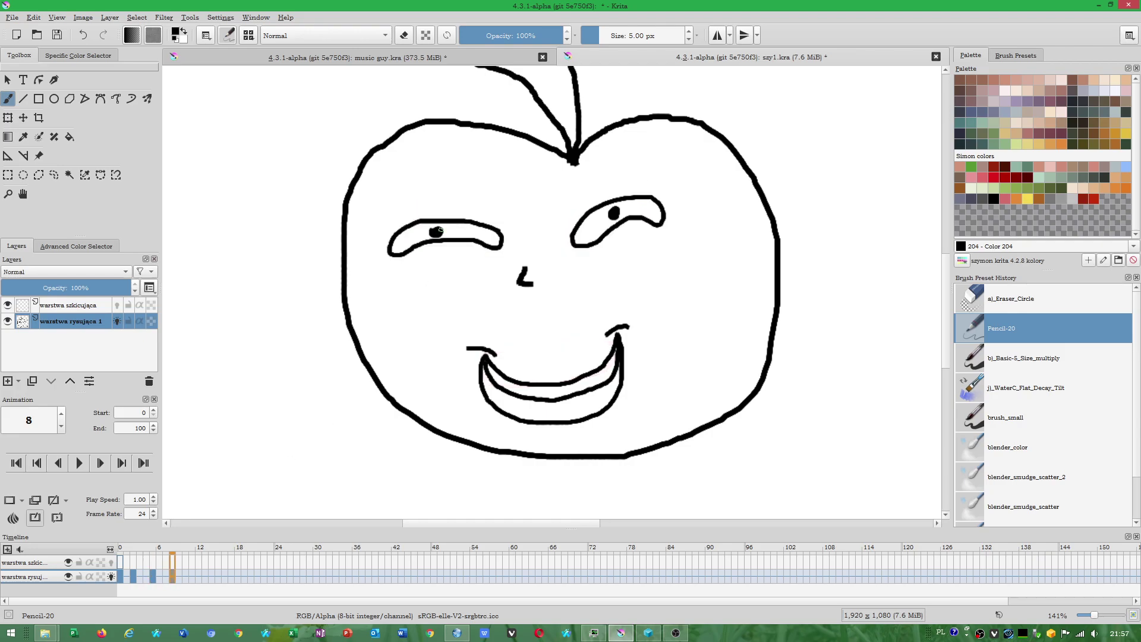
mouse_move(510, 211)
mouse_down()
mouse_move(485, 198)
mouse_move(402, 201)
mouse_move(384, 214)
mouse_up()
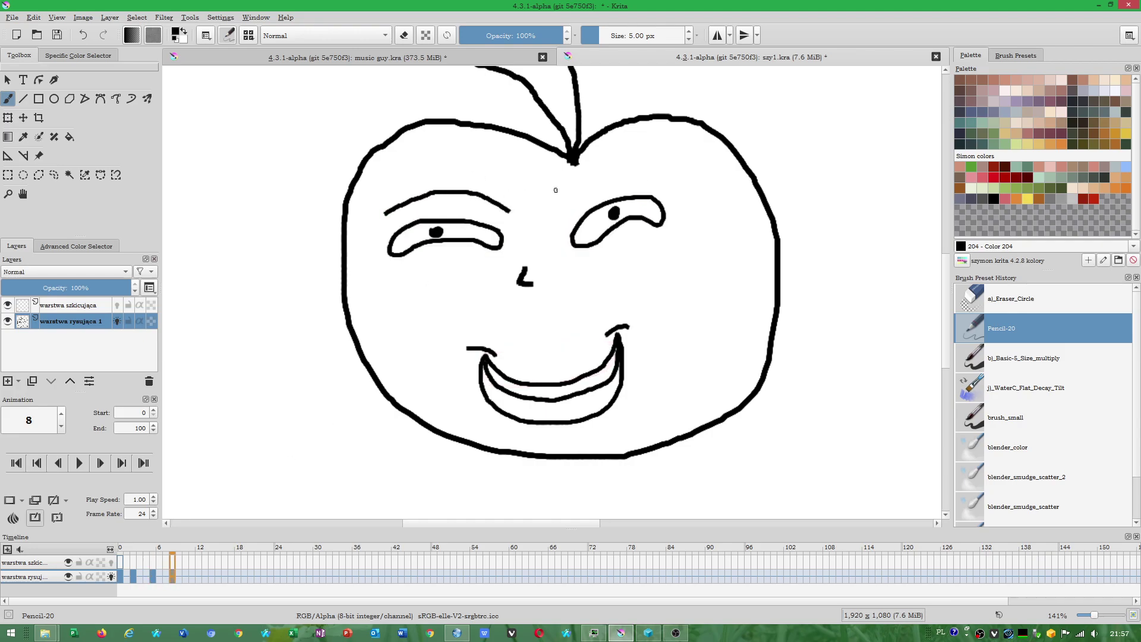
drag(560, 207, 665, 164)
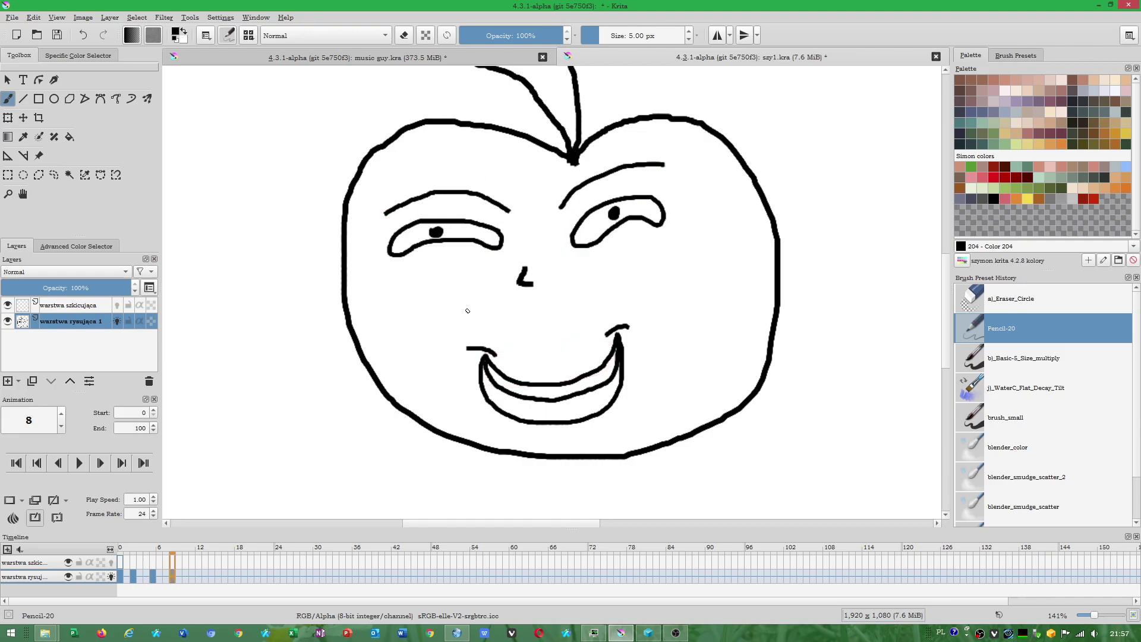
click(154, 576)
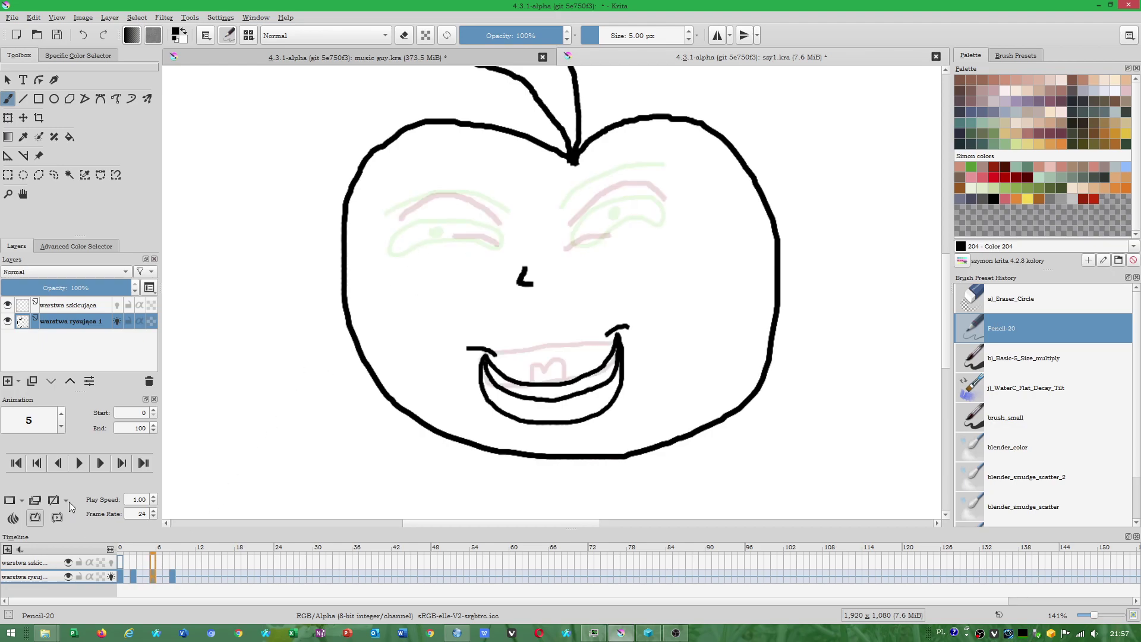
Hide the previous-frame onion ghost and move the onion skin settings off the face.
right_click(13, 518)
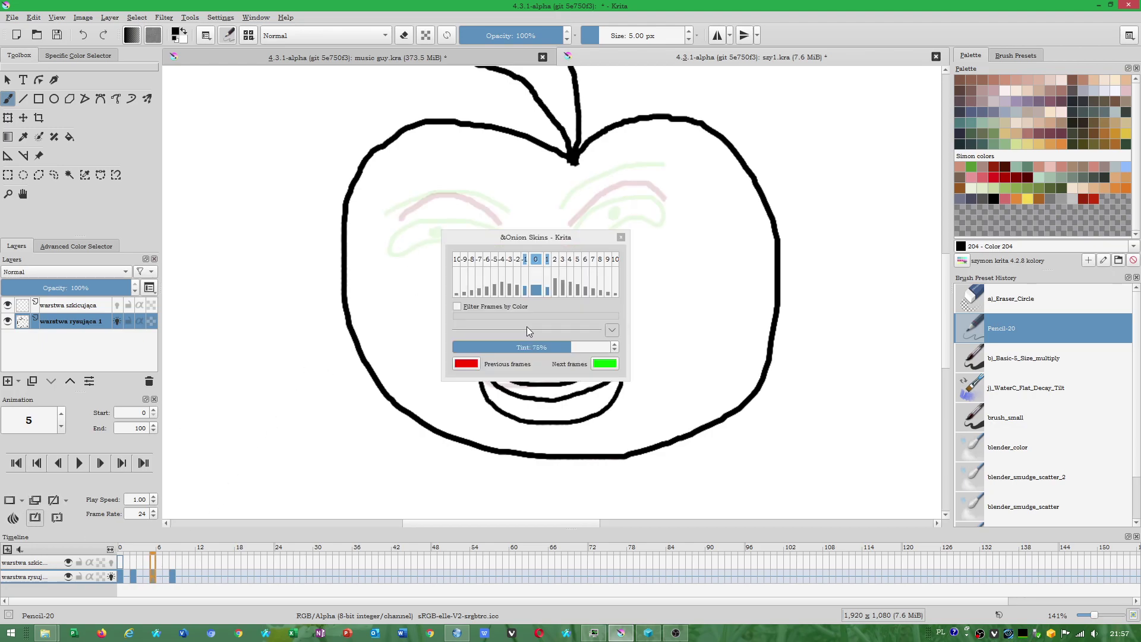
click(526, 262)
drag(558, 239, 831, 260)
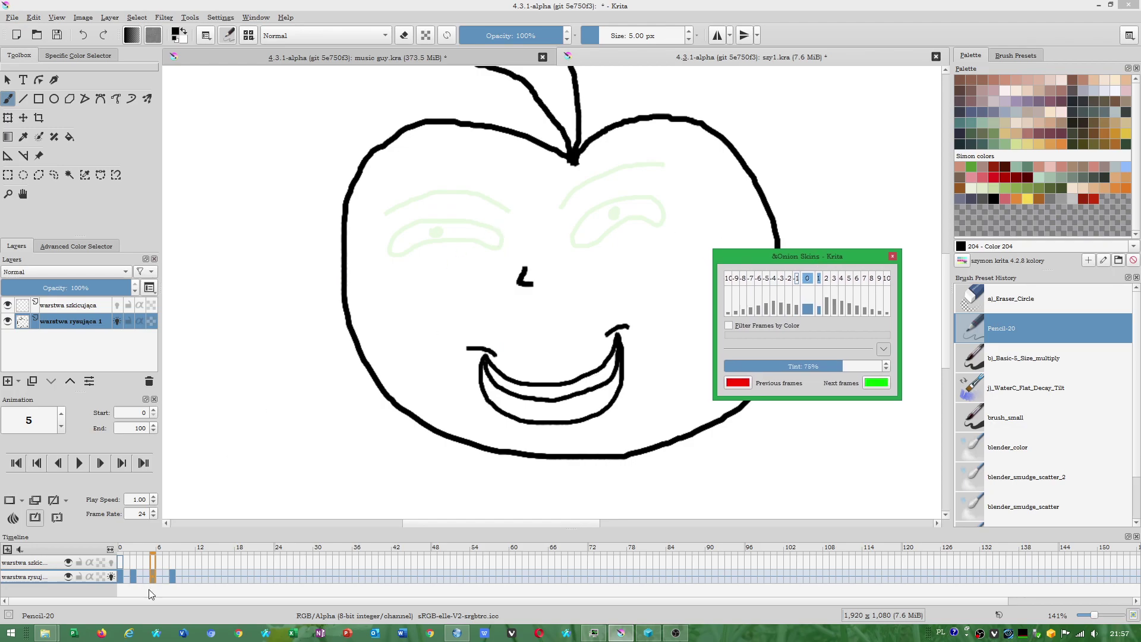
click(171, 576)
scroll(501, 232, up, 1)
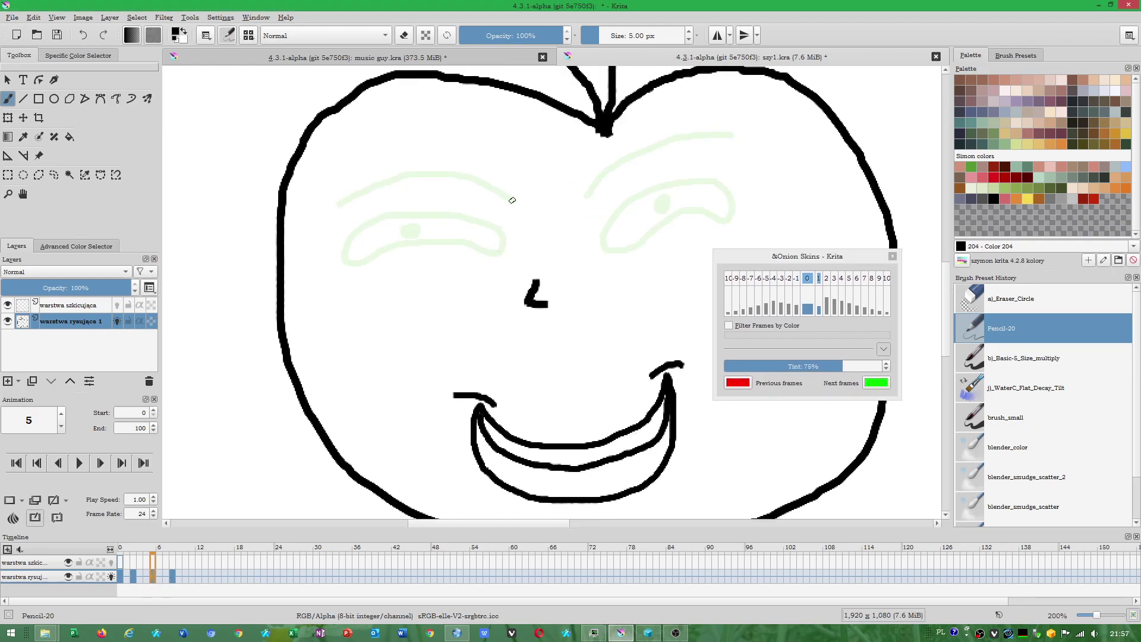
Trace thick angled eyebrows over the ghost sketch on frame 5.
drag(510, 207, 331, 166)
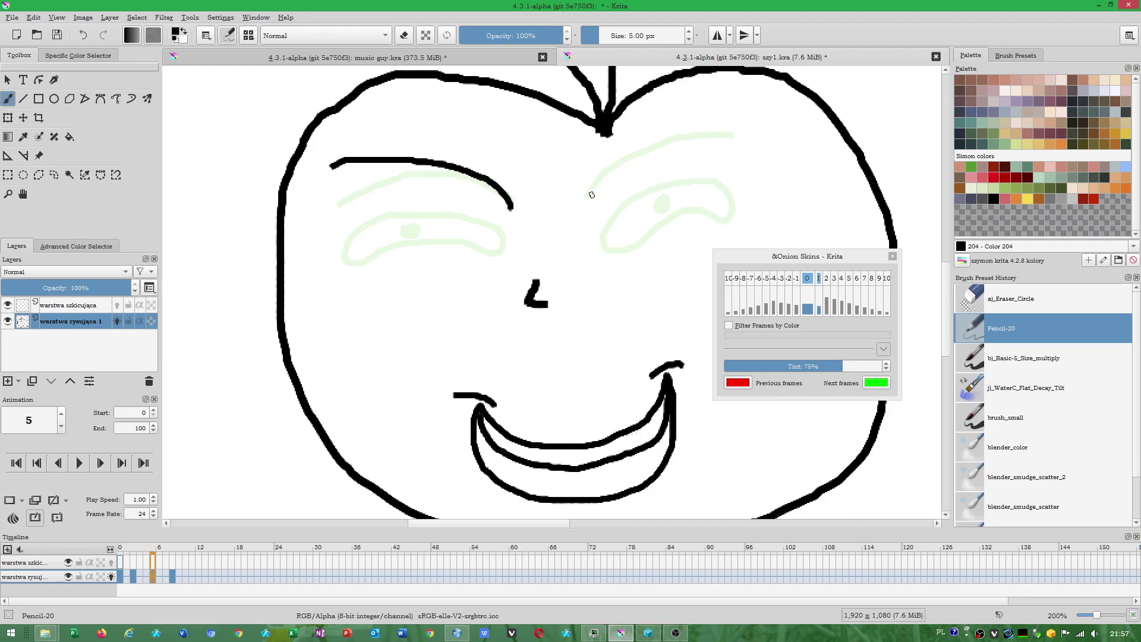
mouse_move(591, 195)
mouse_down()
mouse_move(727, 107)
mouse_move(589, 192)
mouse_move(699, 106)
mouse_move(726, 100)
mouse_up()
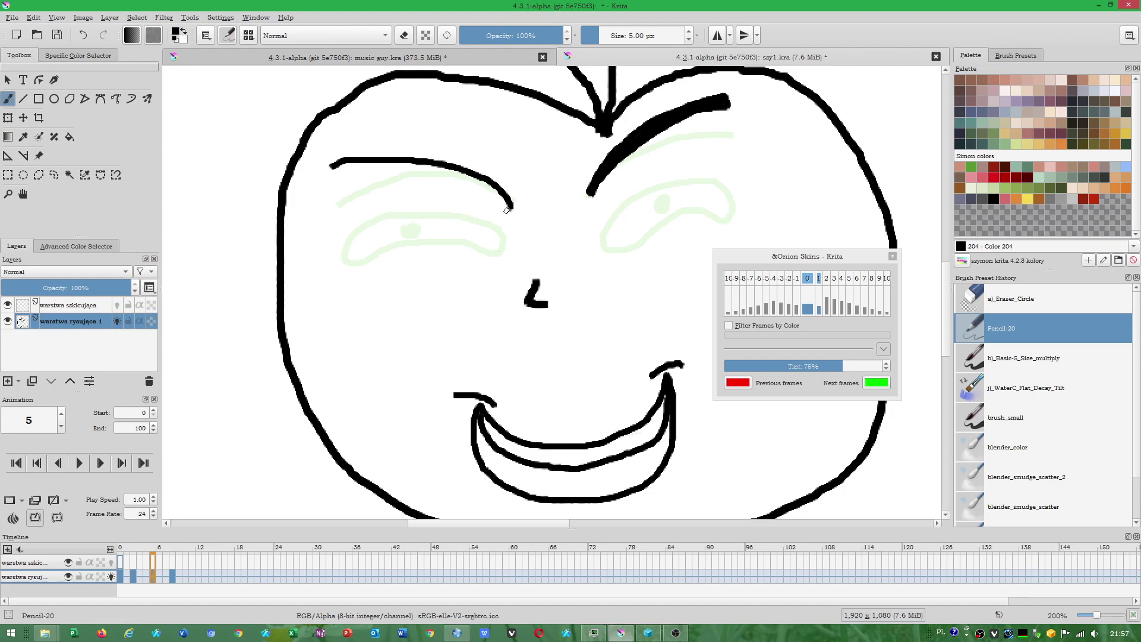
mouse_move(507, 209)
mouse_down()
mouse_move(336, 146)
mouse_move(479, 170)
mouse_move(505, 196)
mouse_up()
scroll(534, 264, down, 1)
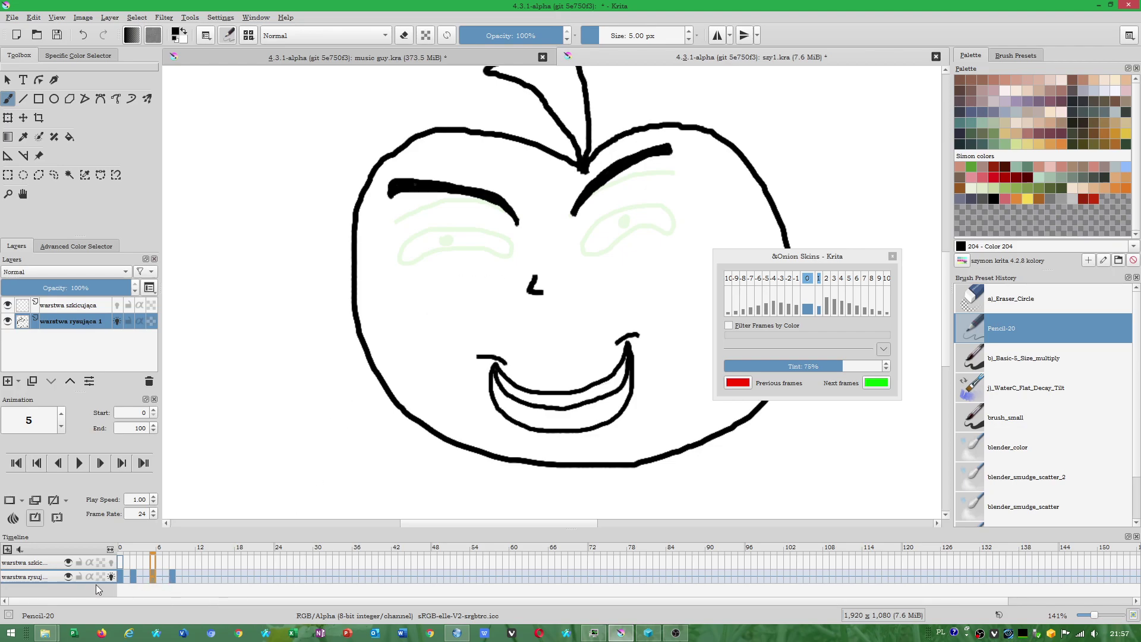
Draw squinting eye lines with lower lids on frame 5, checking frame 8's eyes.
click(111, 577)
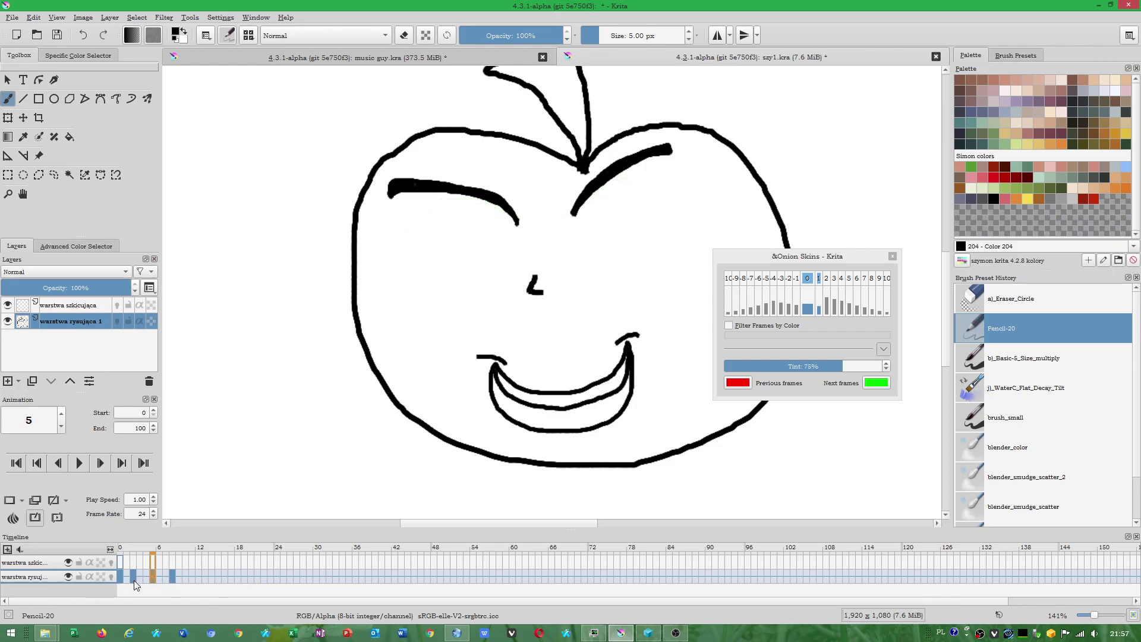
click(173, 574)
click(152, 574)
click(111, 576)
drag(504, 249, 416, 232)
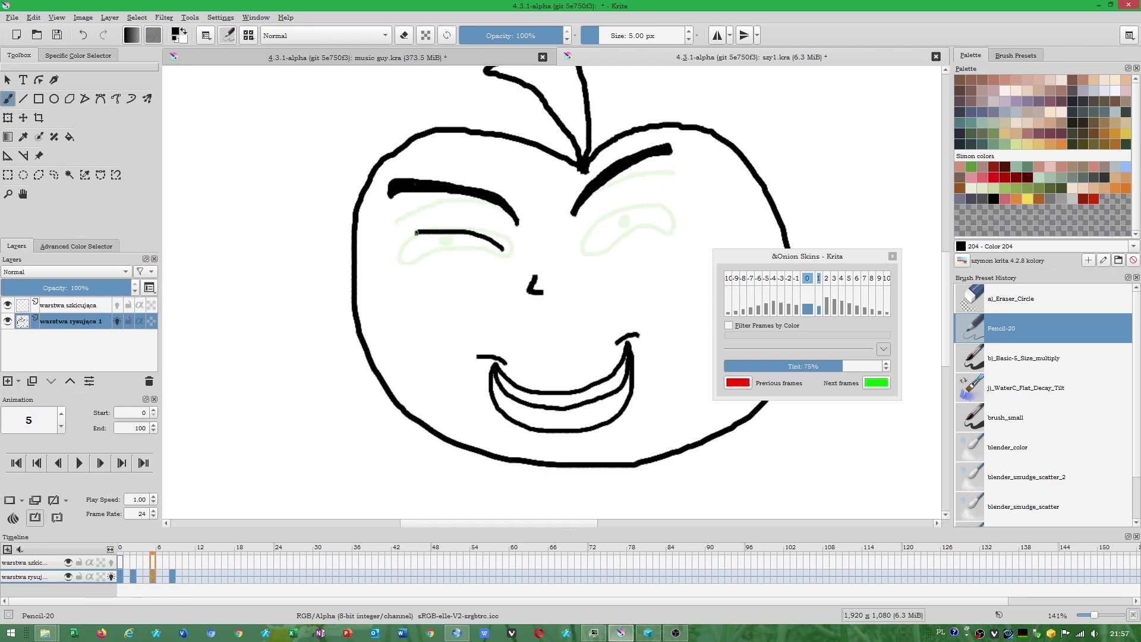
drag(498, 254, 435, 254)
mouse_move(570, 246)
mouse_down()
mouse_move(642, 212)
mouse_move(671, 216)
mouse_up()
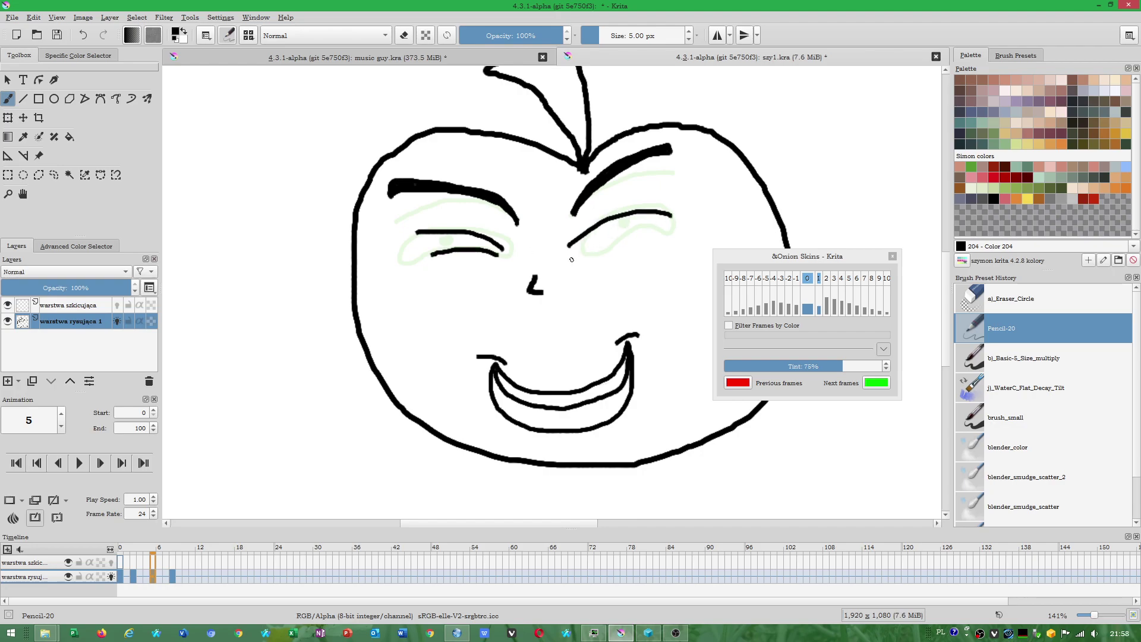
drag(571, 260, 630, 243)
Draw thick solid black eyebrows on frame 2.
click(132, 576)
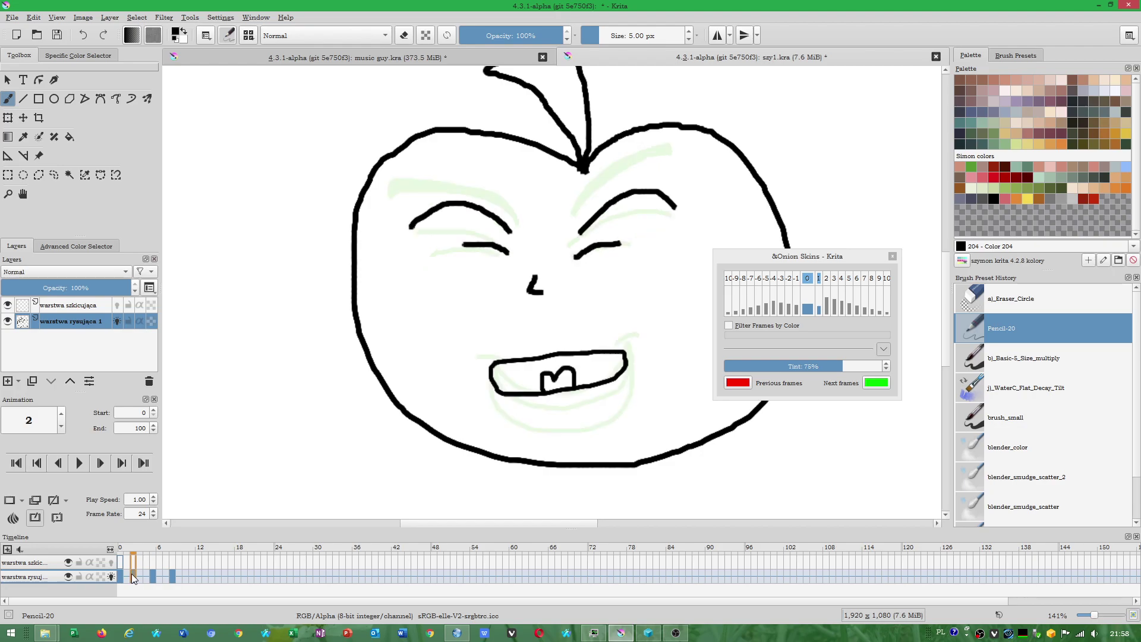
ctrl+scroll(506, 197, up, 1)
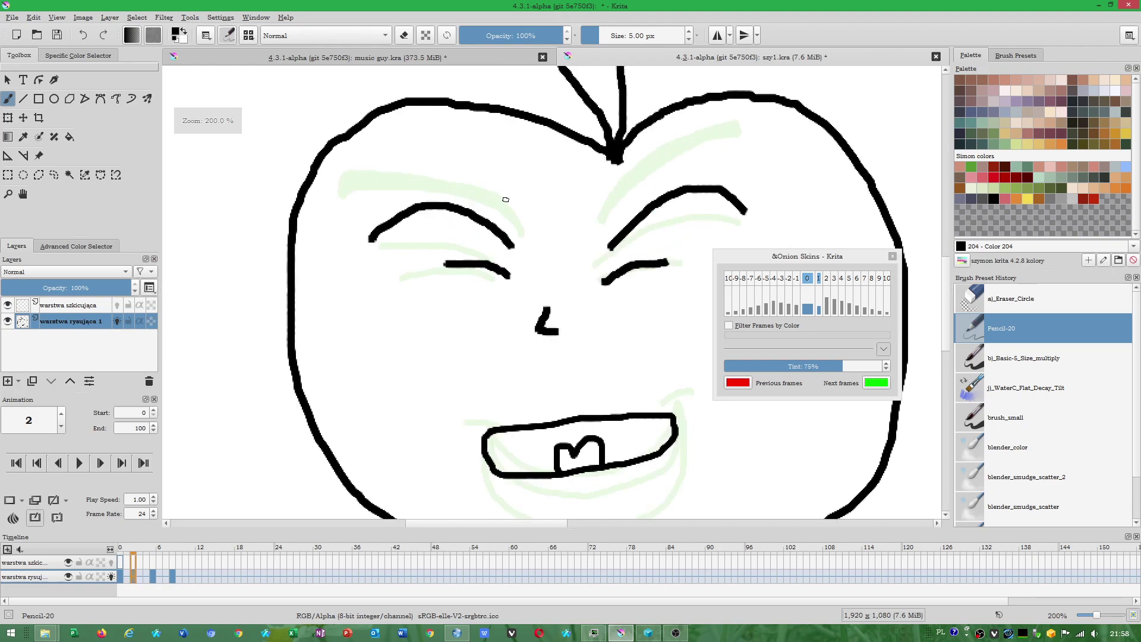
mouse_move(523, 227)
mouse_down()
mouse_move(365, 164)
mouse_move(518, 223)
mouse_up()
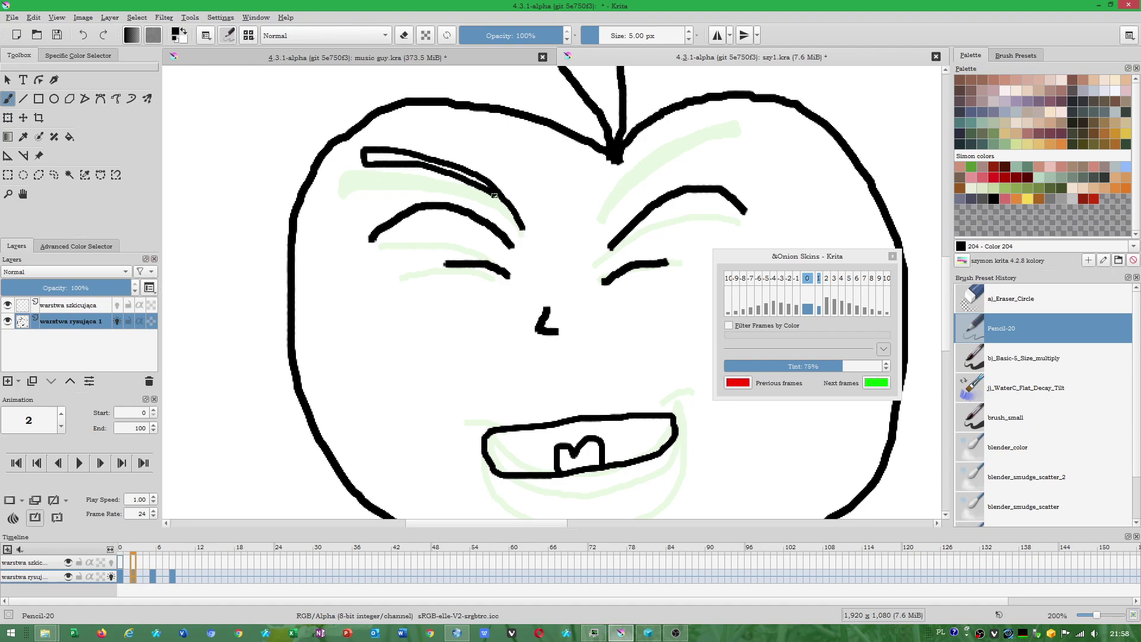
mouse_move(487, 183)
mouse_down()
mouse_move(445, 165)
mouse_move(363, 159)
mouse_move(406, 157)
mouse_move(483, 183)
mouse_move(376, 155)
mouse_up()
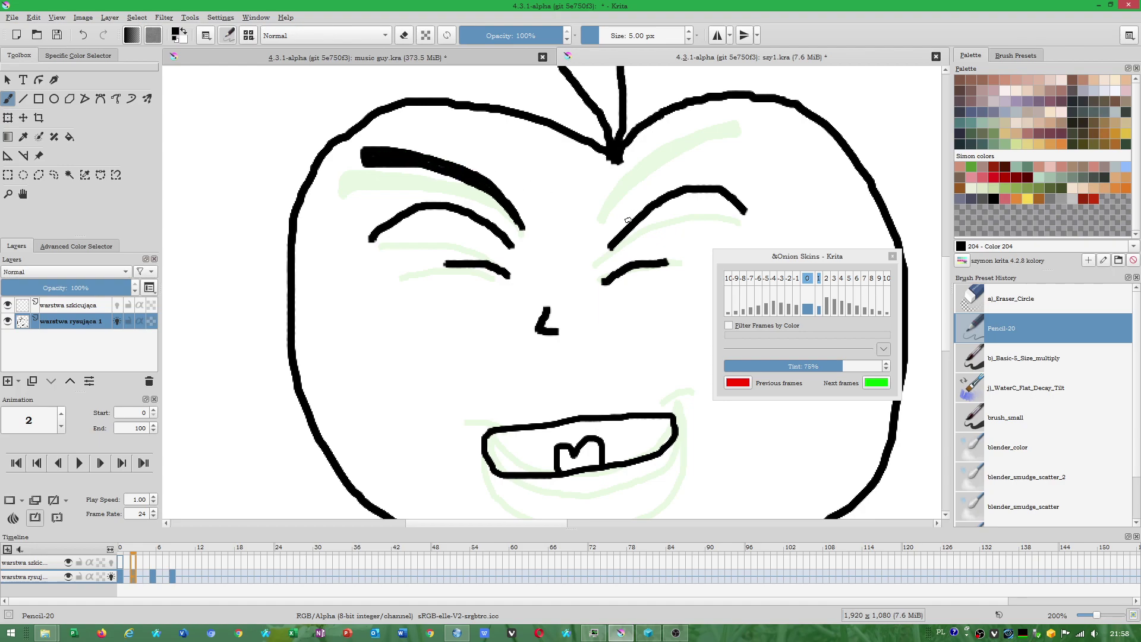
mouse_move(604, 218)
mouse_down()
mouse_move(664, 158)
mouse_move(737, 131)
mouse_move(737, 146)
mouse_move(644, 174)
mouse_move(608, 208)
mouse_move(641, 173)
mouse_move(733, 137)
mouse_up()
Move the onion skin panel off the apple and zoom out to fit the face.
scroll(576, 255, down, 1)
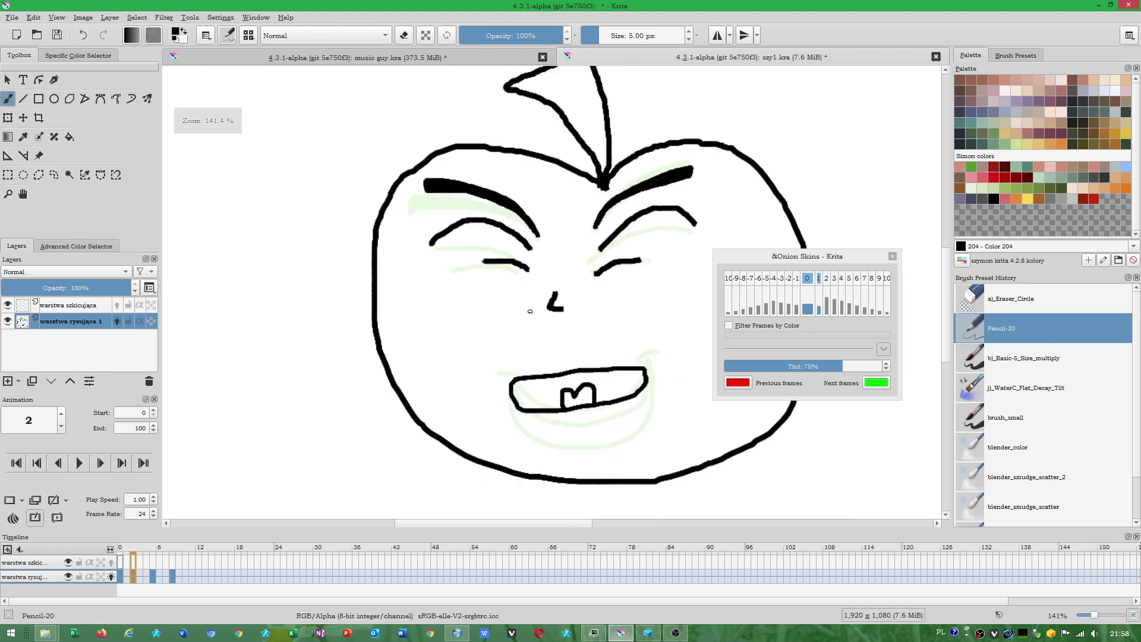
scroll(541, 365, up, 1)
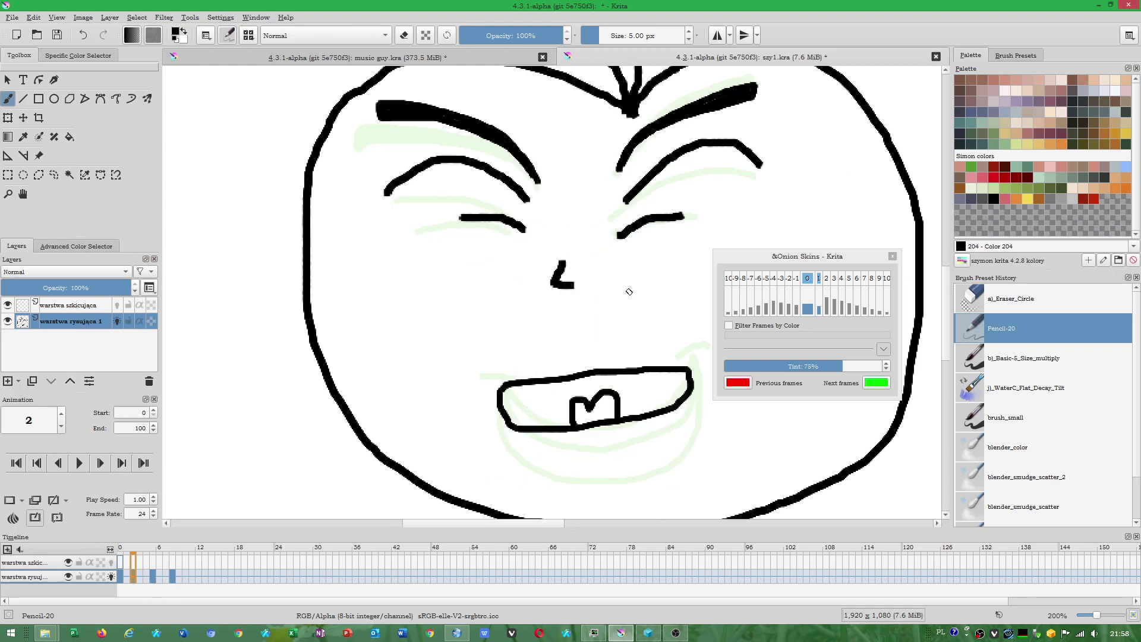
scroll(593, 310, down, 1)
scroll(580, 239, up, 1)
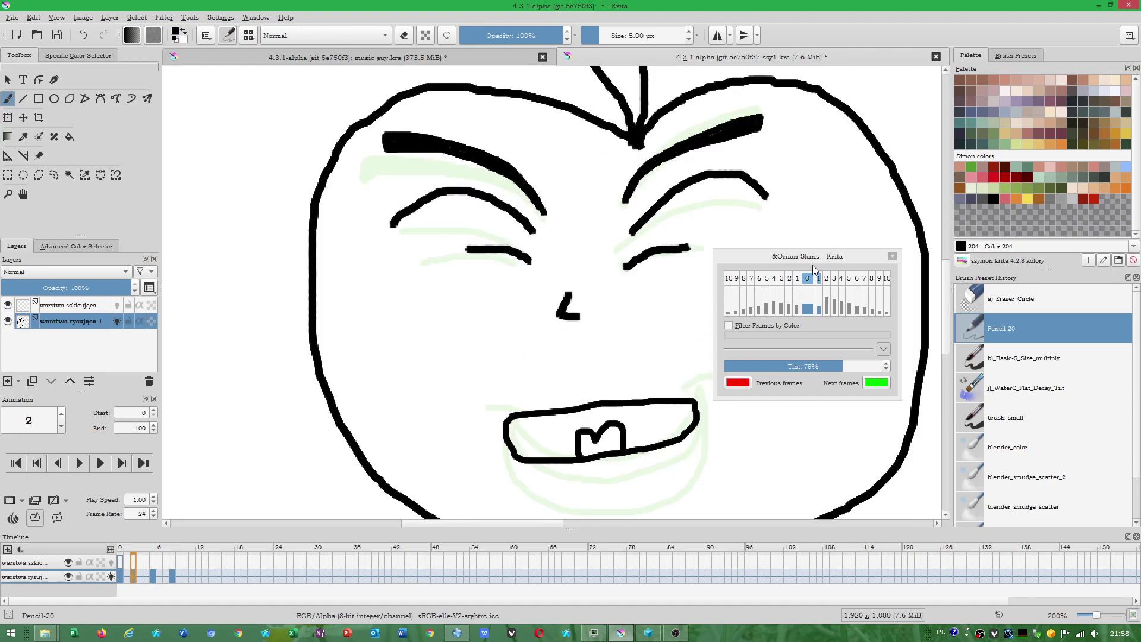
drag(813, 268, 838, 285)
scroll(525, 365, down, 1)
scroll(406, 257, down, 2)
scroll(406, 256, up, 1)
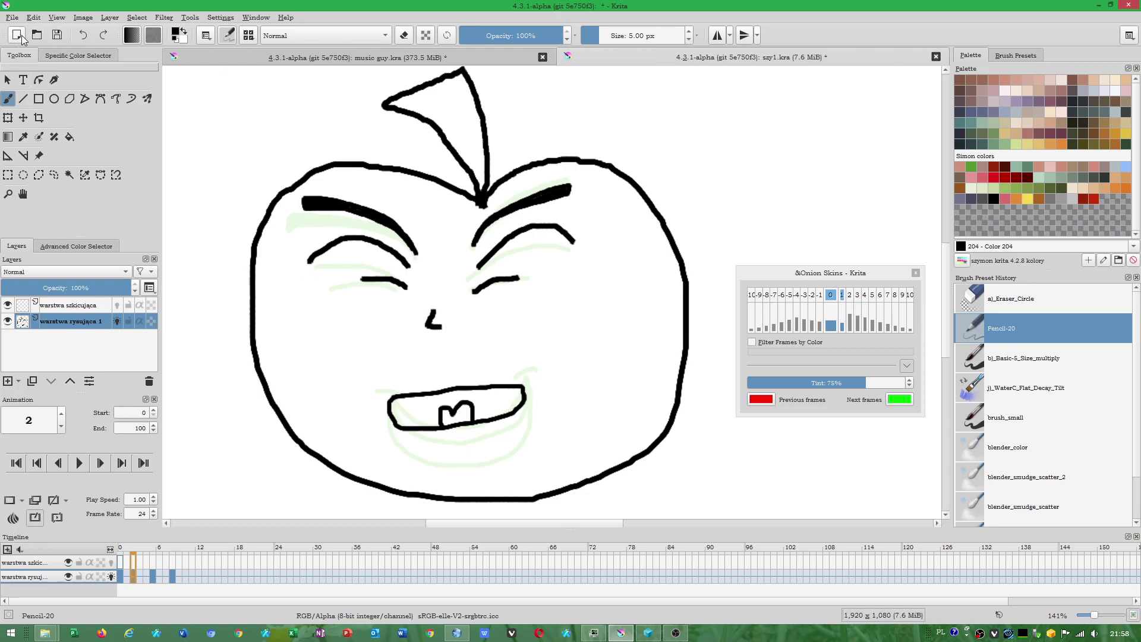
Save the animation as a new file named 'jabłko manga.kra'.
click(12, 17)
click(34, 85)
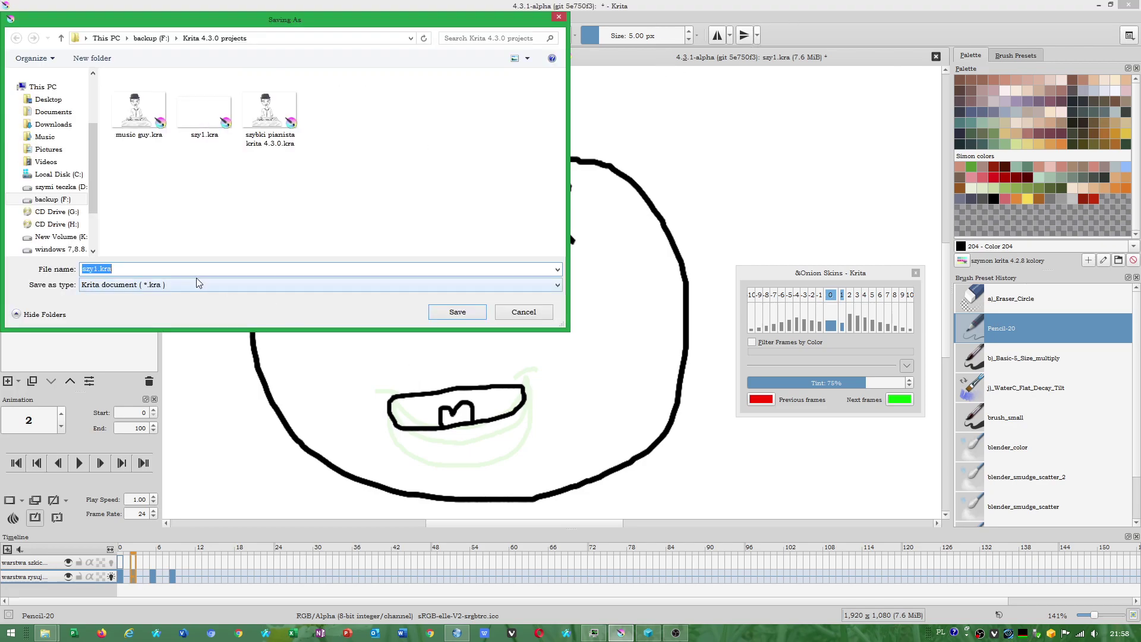
text(jabłko manga)
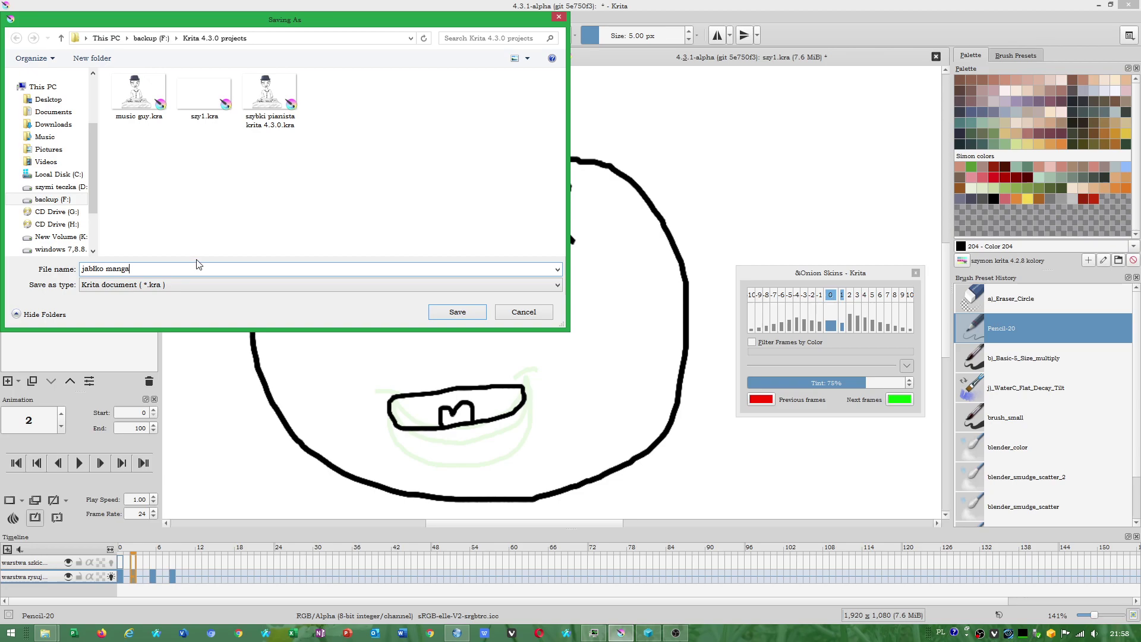
click(457, 314)
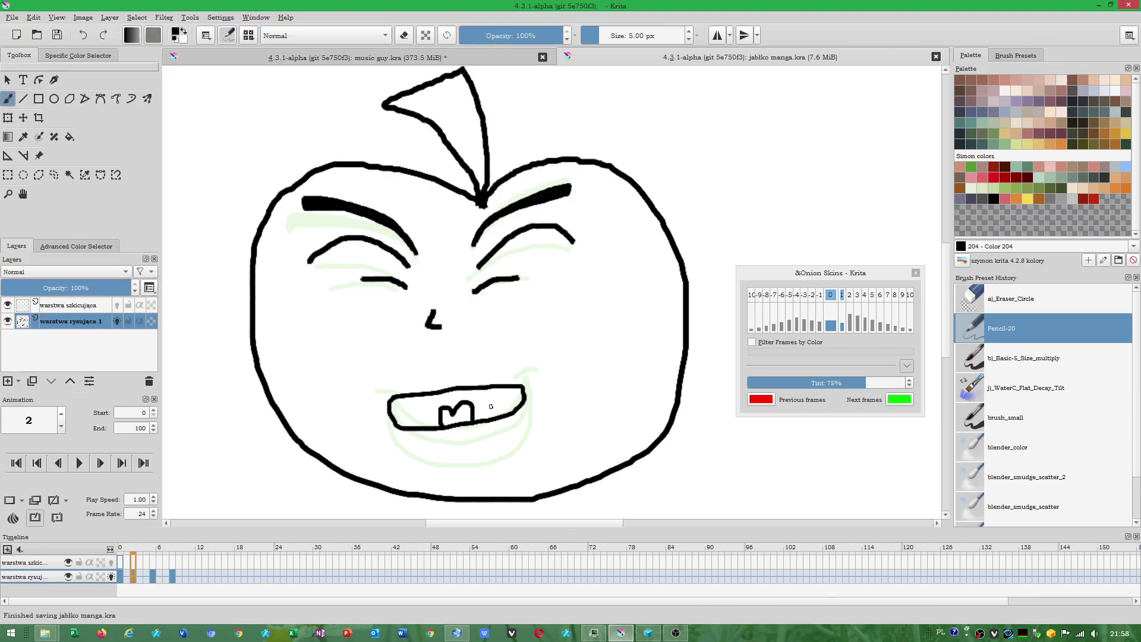
Toggle the onion skin ghosts and review frames 5, 8 and 9 at actual size.
click(843, 297)
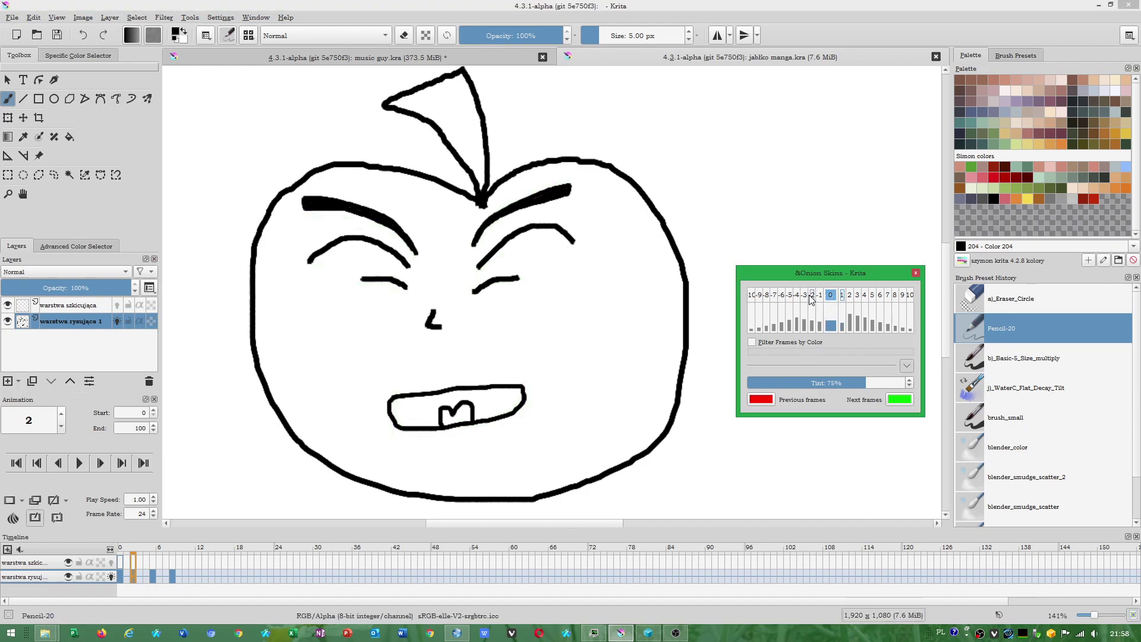
click(817, 296)
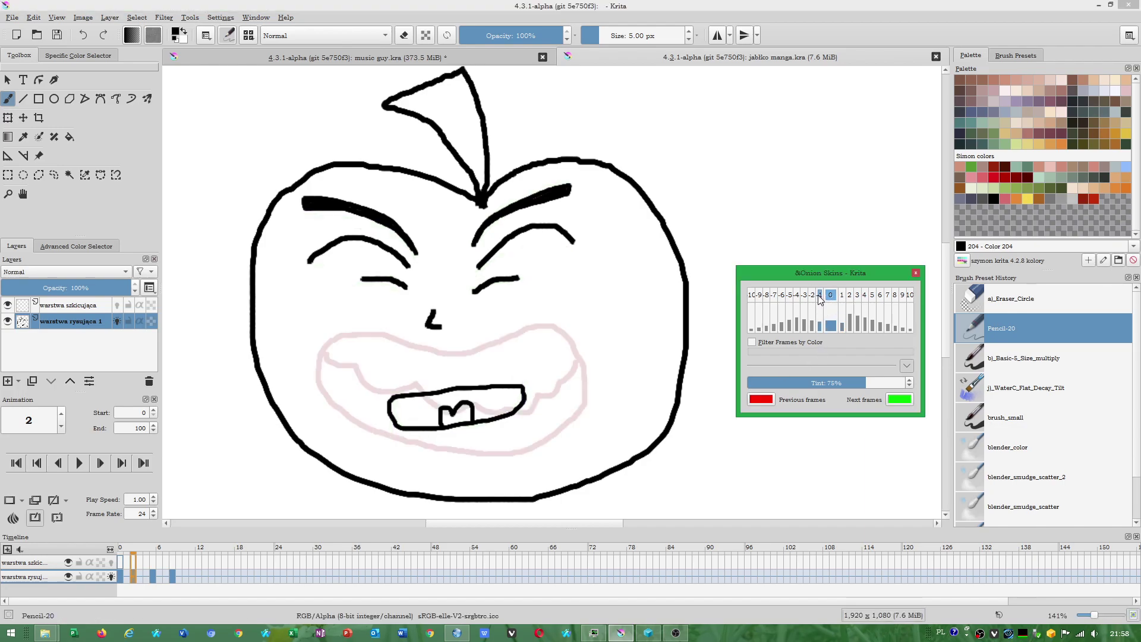
click(152, 577)
click(175, 576)
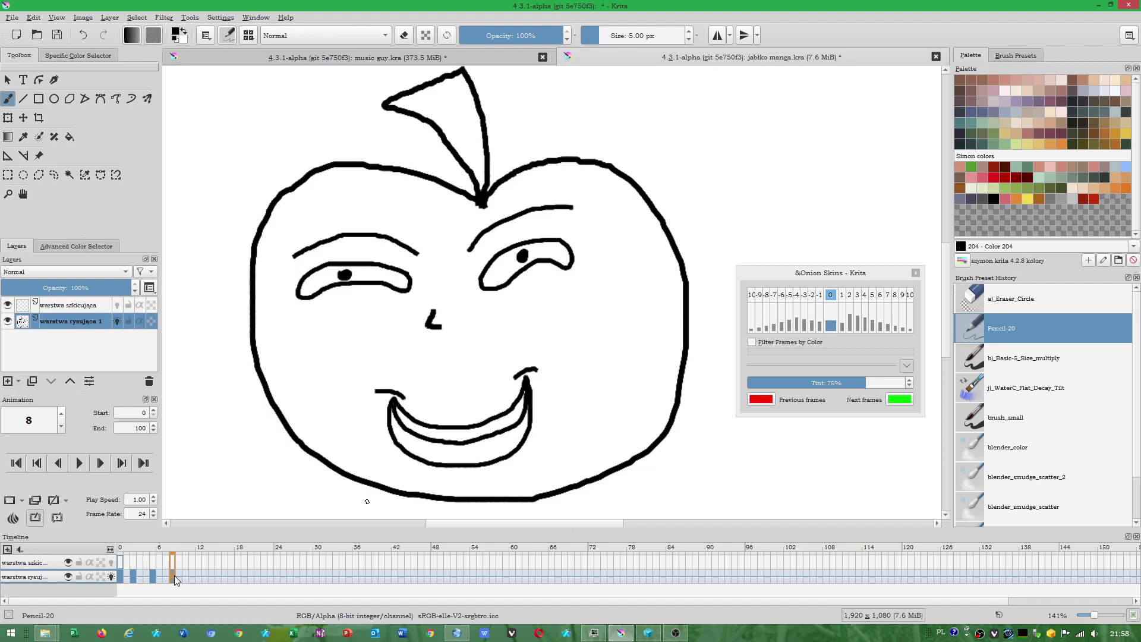
key(2)
key(1)
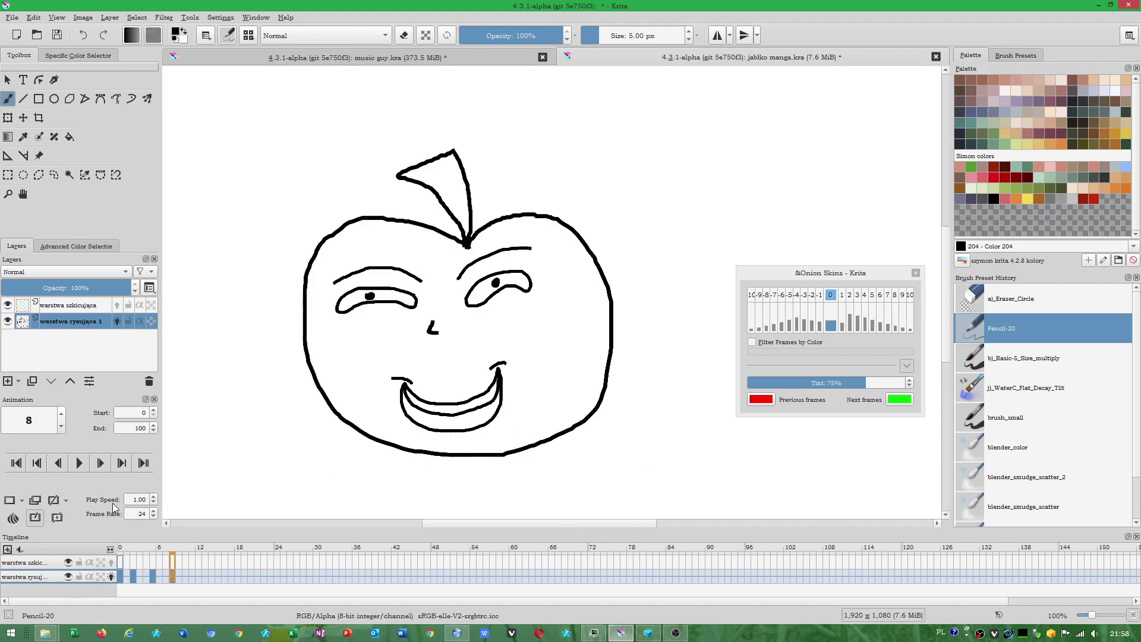
click(177, 576)
Insert a hold frame after frame 8's drawing and reposition its keyframe near frame 9.
right_click(173, 576)
mouse_move(255, 524)
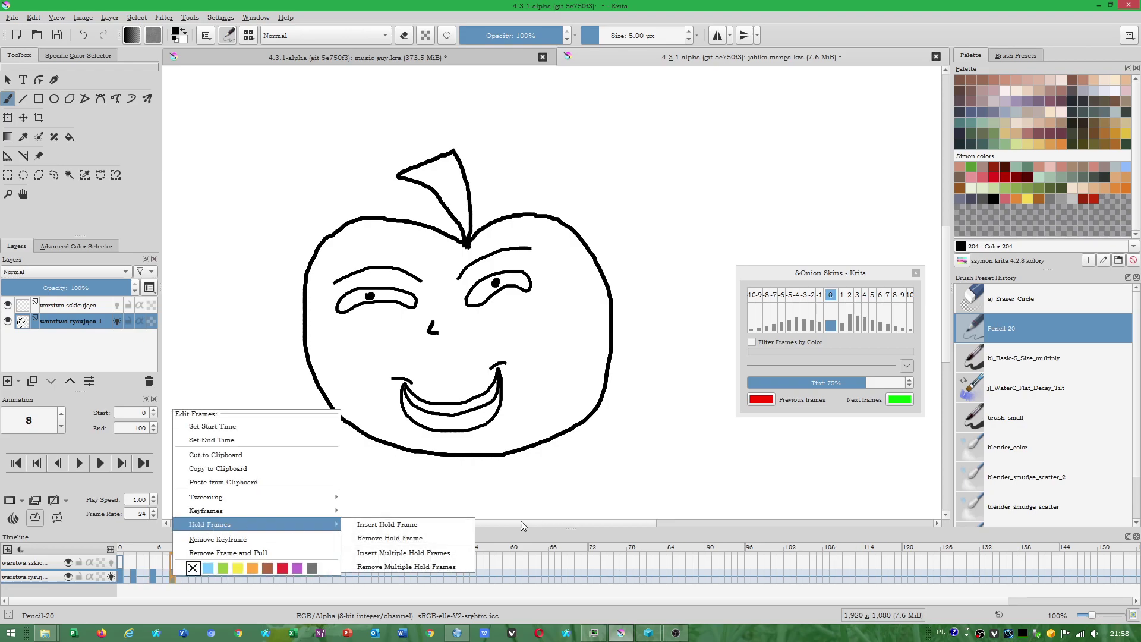
click(418, 521)
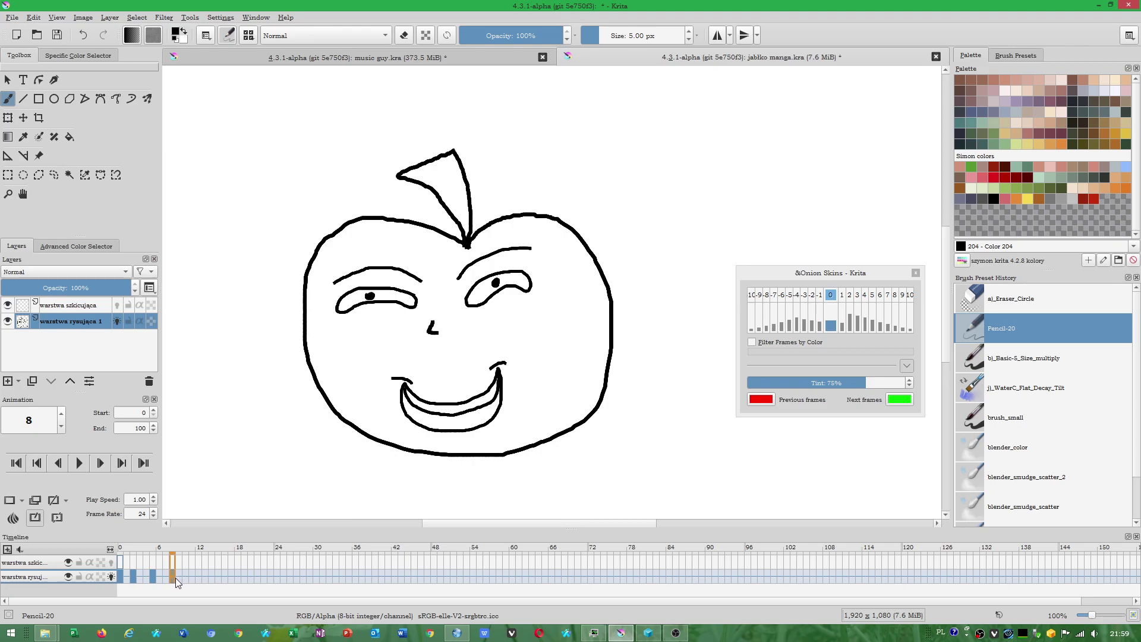
mouse_move(174, 575)
mouse_down()
mouse_move(246, 582)
mouse_move(178, 577)
mouse_up()
click(190, 577)
click(180, 577)
Create a blank keyframe at frame 10 and shift it later on the timeline.
right_click(185, 573)
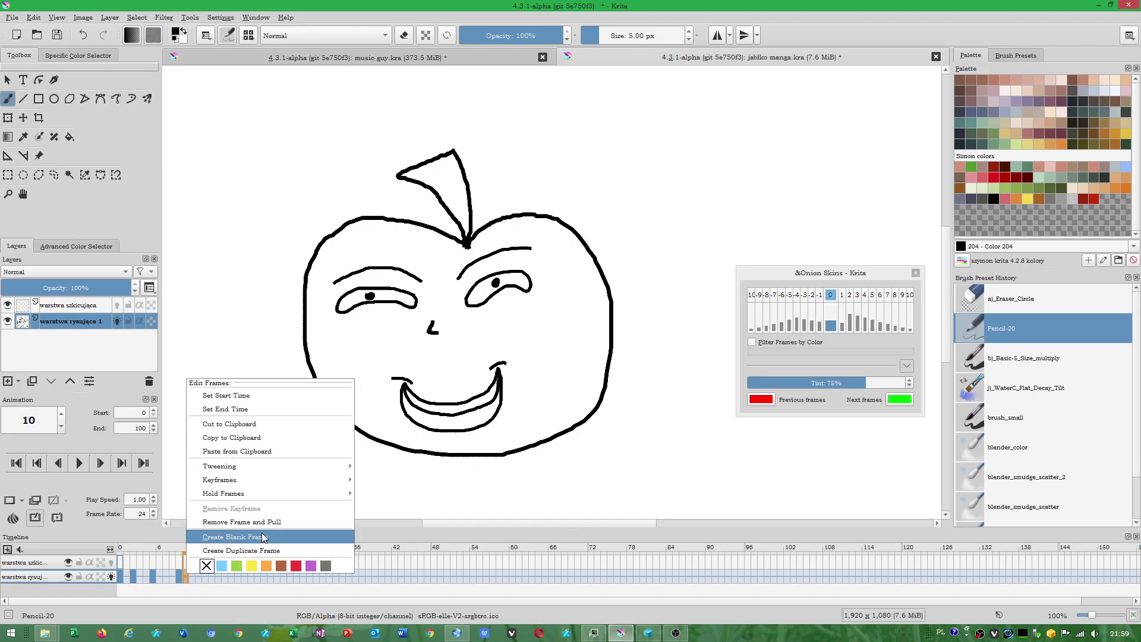
click(187, 576)
right_click(187, 576)
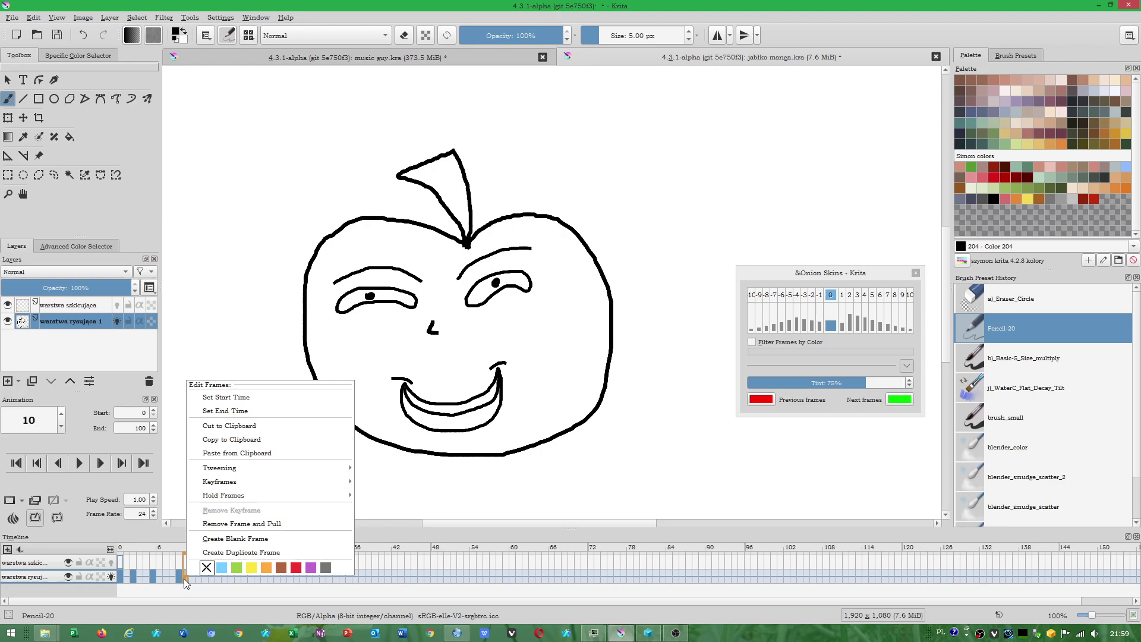
click(216, 541)
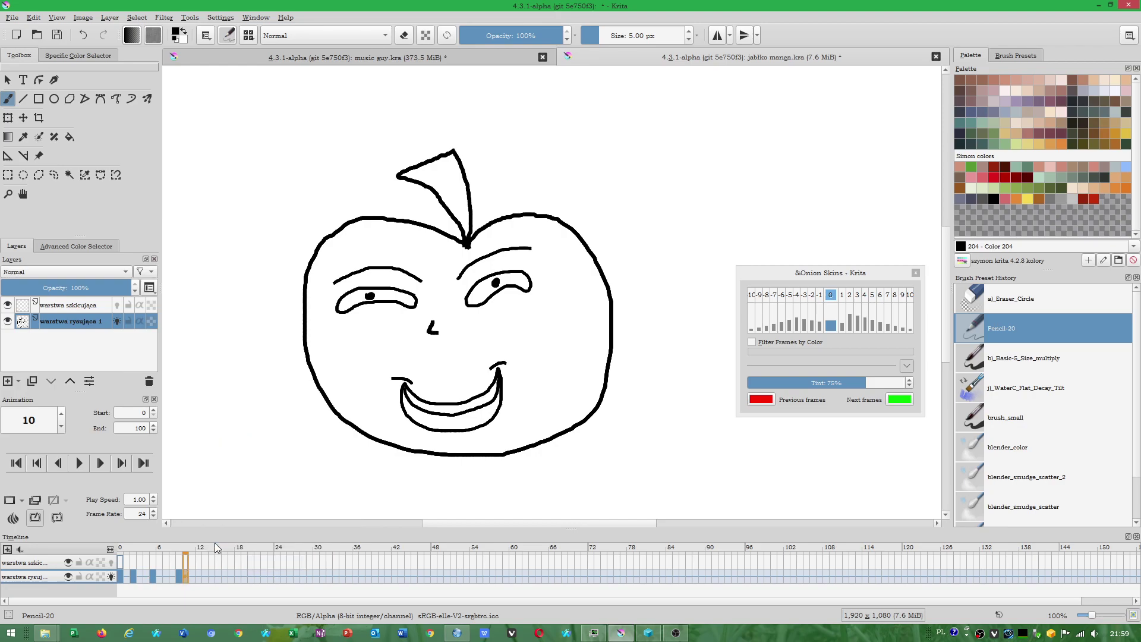
click(184, 576)
right_click(186, 575)
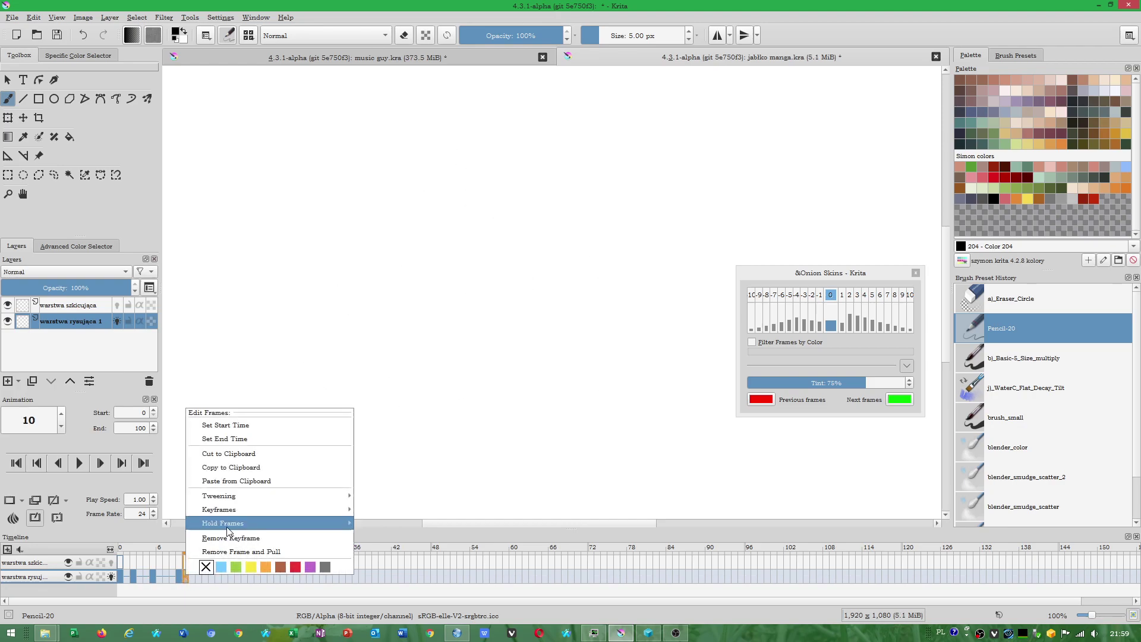
click(409, 525)
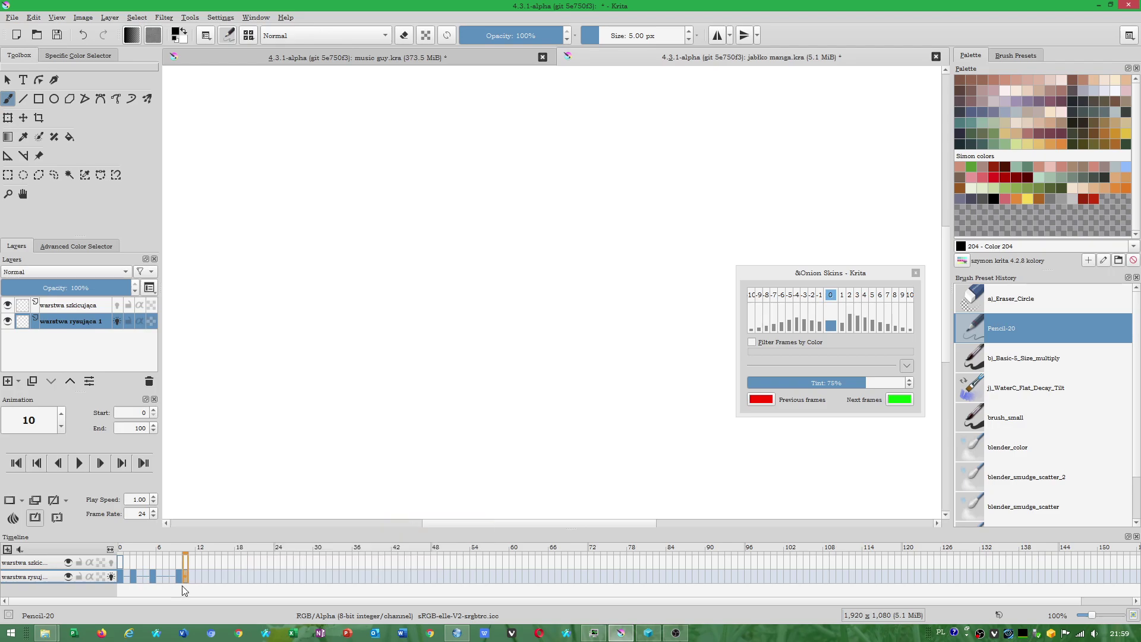
mouse_move(206, 573)
mouse_down()
mouse_move(237, 577)
mouse_move(187, 576)
mouse_up()
Insert a hold frame at frame 10 and check the held drawing on frame 12.
click(198, 577)
right_click(186, 576)
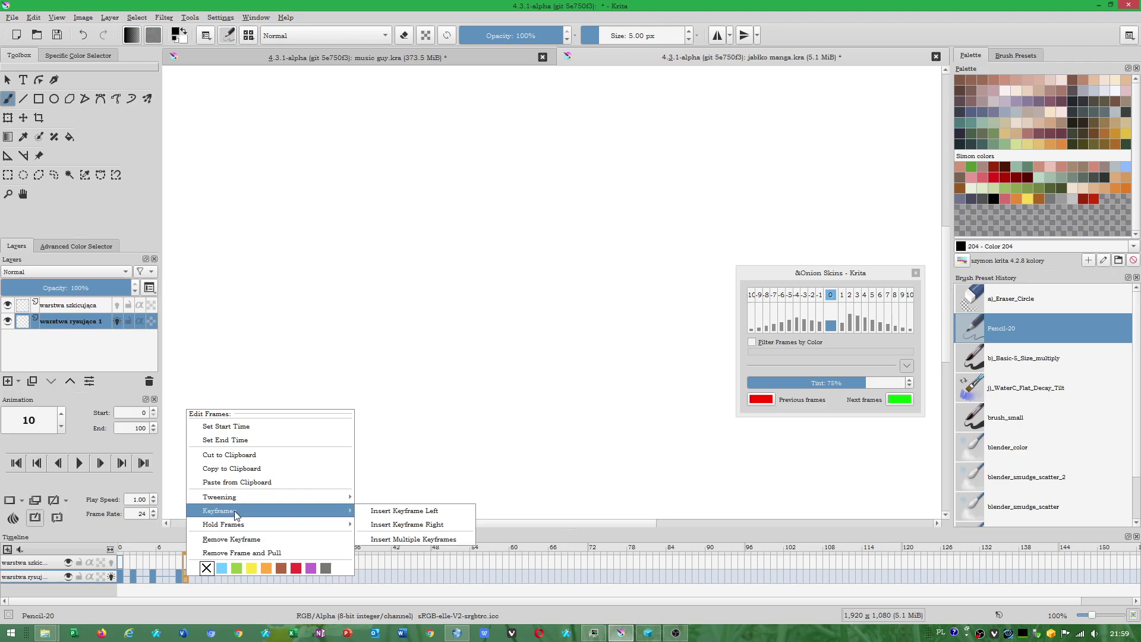
mouse_move(223, 525)
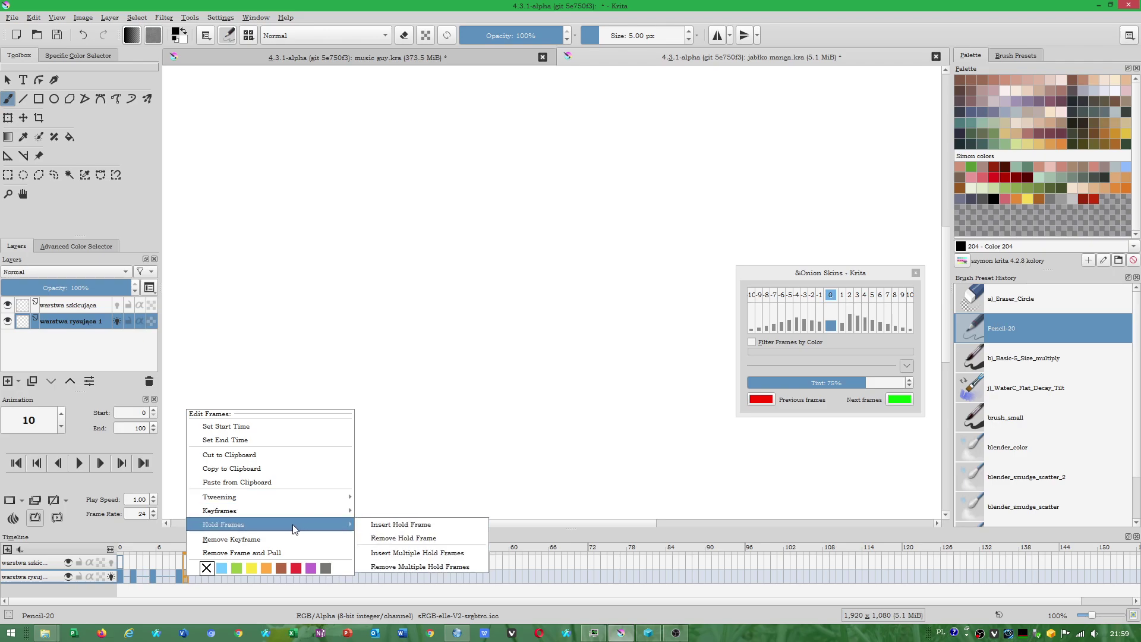
click(381, 524)
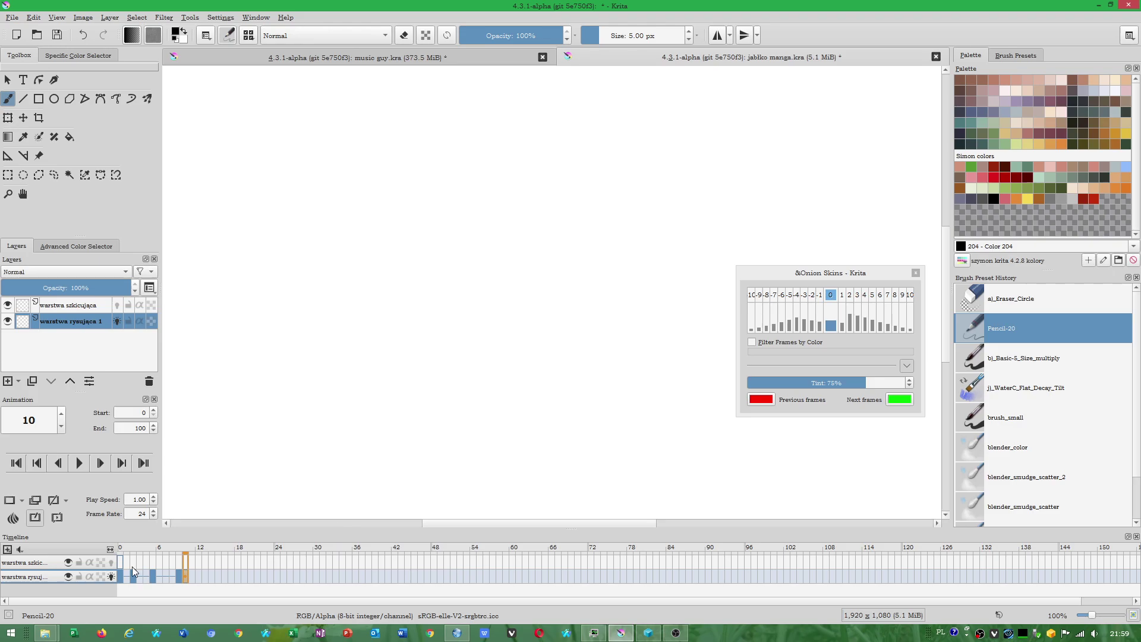
click(197, 575)
mouse_move(244, 576)
mouse_down()
mouse_move(181, 576)
mouse_move(538, 573)
mouse_up()
Scrub through the later frames back to frame 10 and apply a frame option at frame 11.
mouse_move(926, 598)
mouse_down()
mouse_move(1078, 581)
mouse_move(801, 579)
mouse_up()
drag(273, 578, 188, 580)
drag(220, 584, 187, 576)
click(184, 576)
drag(204, 576, 193, 577)
drag(190, 577, 192, 578)
right_click(192, 578)
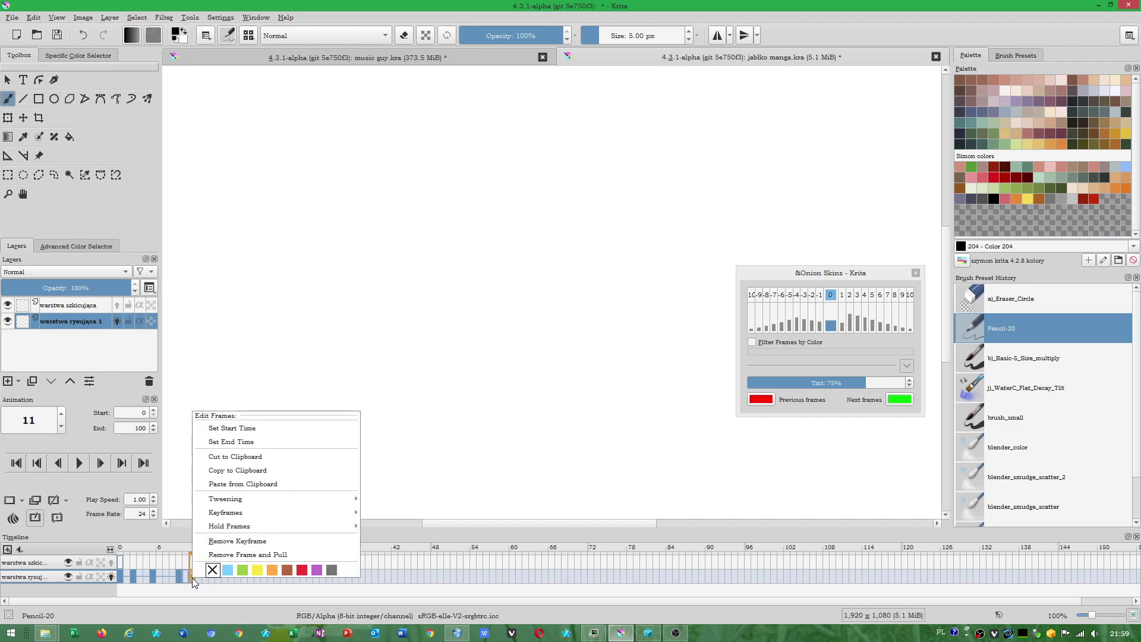
mouse_move(226, 512)
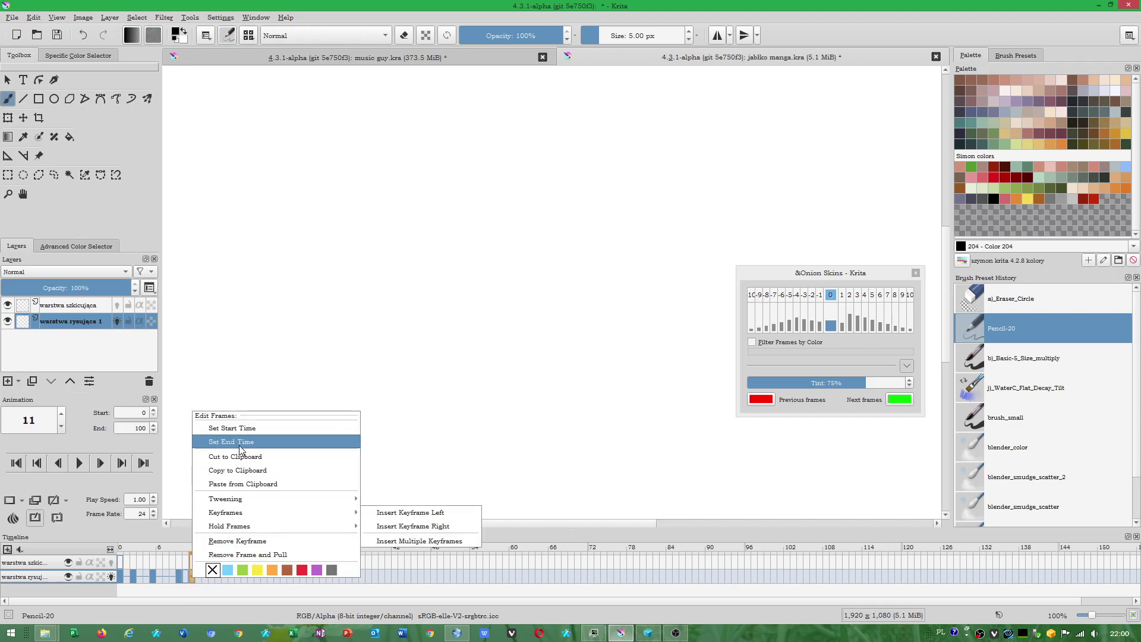
click(241, 541)
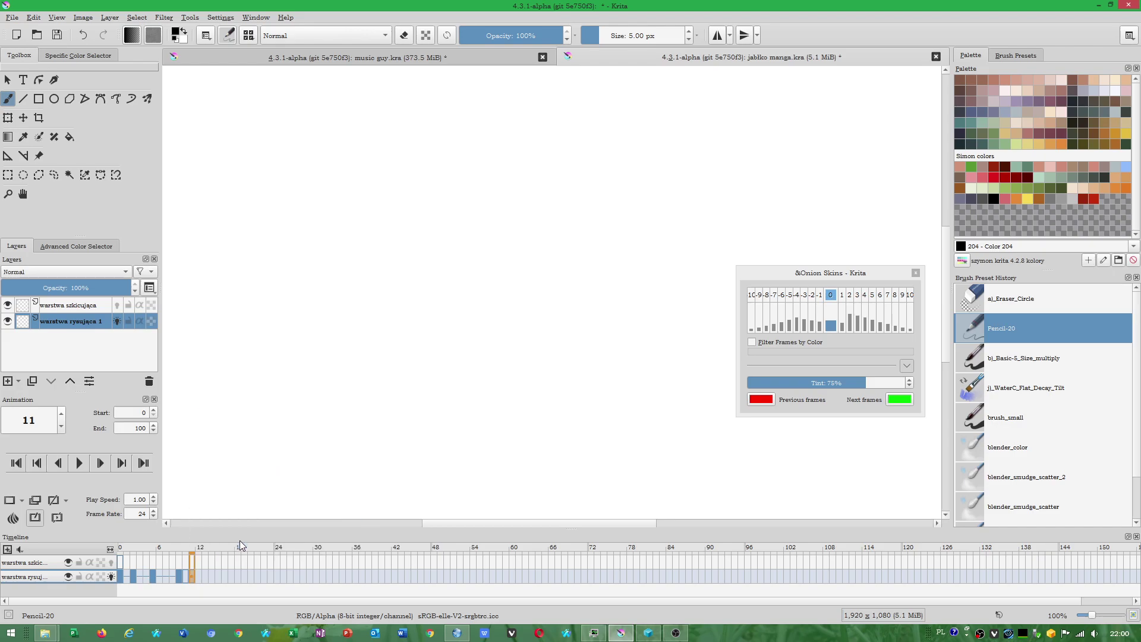
Add and then remove an opacity keyframe at frame 10, with a brief playback.
click(180, 574)
right_click(187, 575)
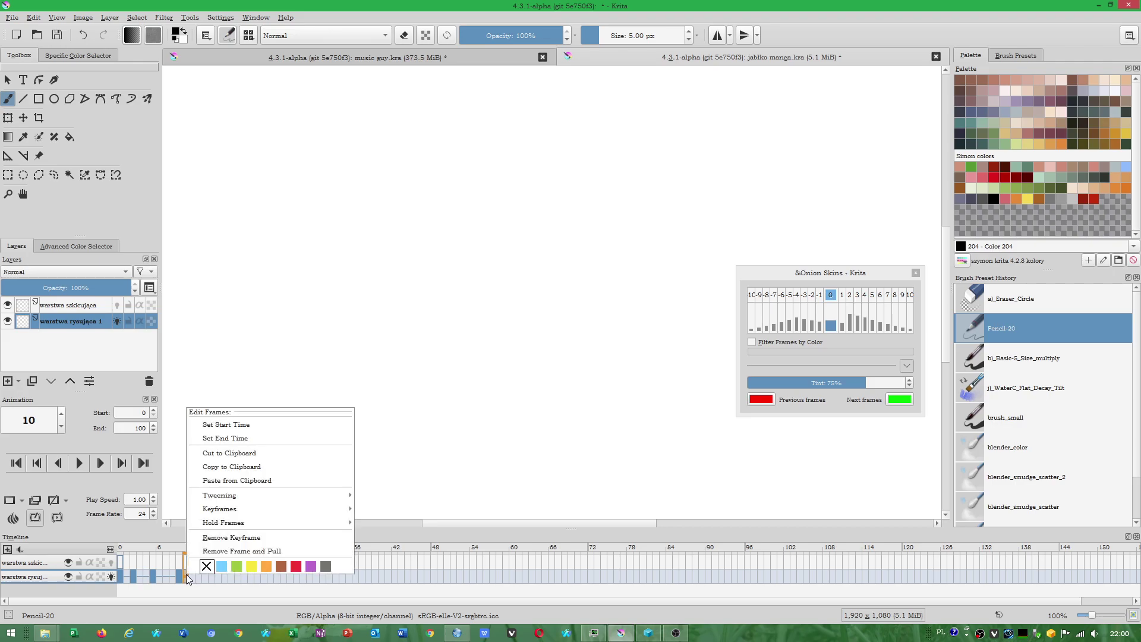
mouse_move(219, 494)
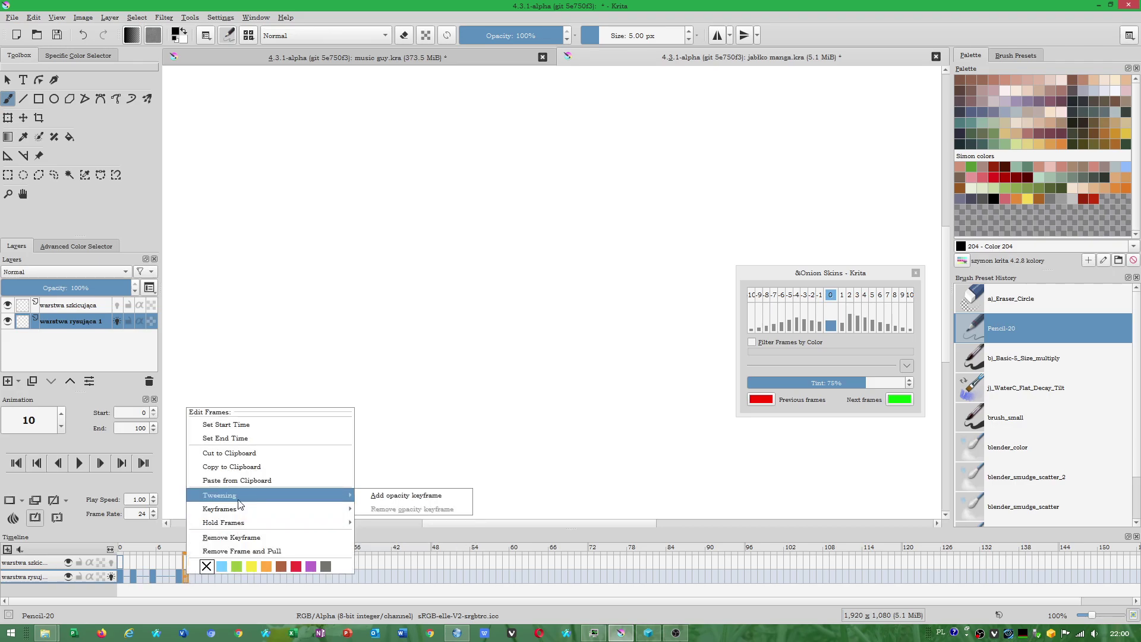
click(396, 499)
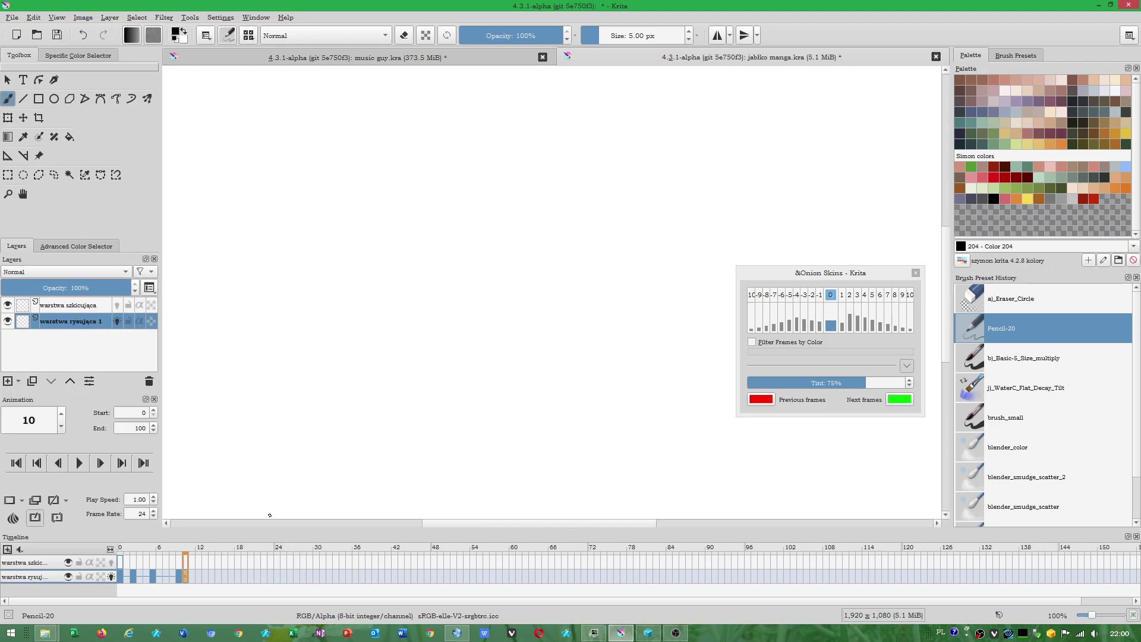
key(space)
click(185, 579)
right_click(187, 577)
mouse_move(268, 495)
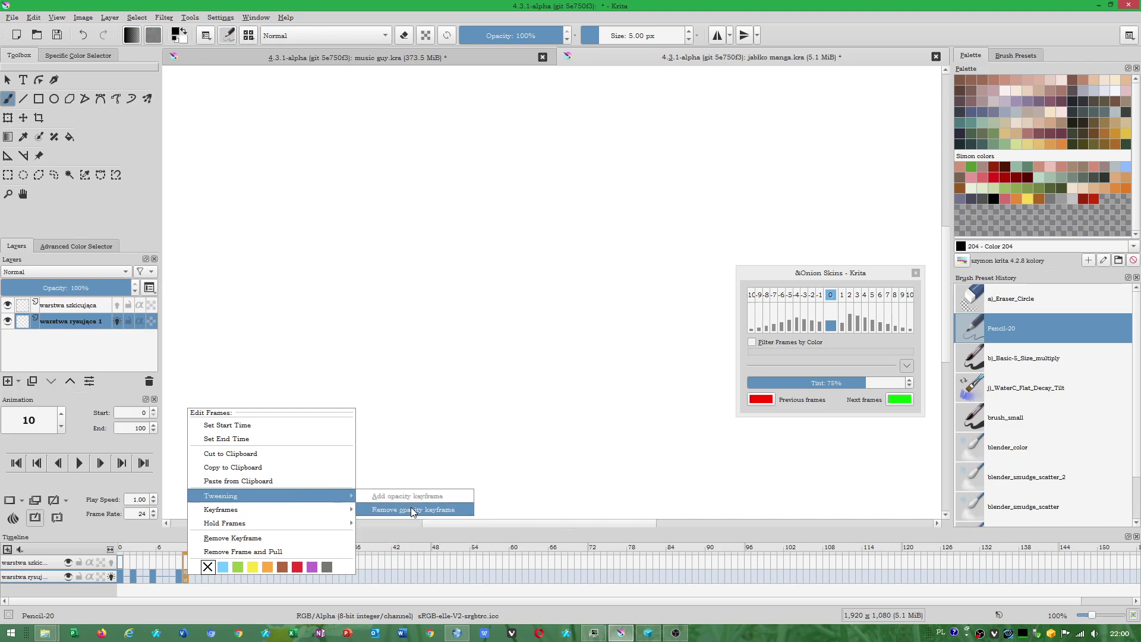
click(412, 510)
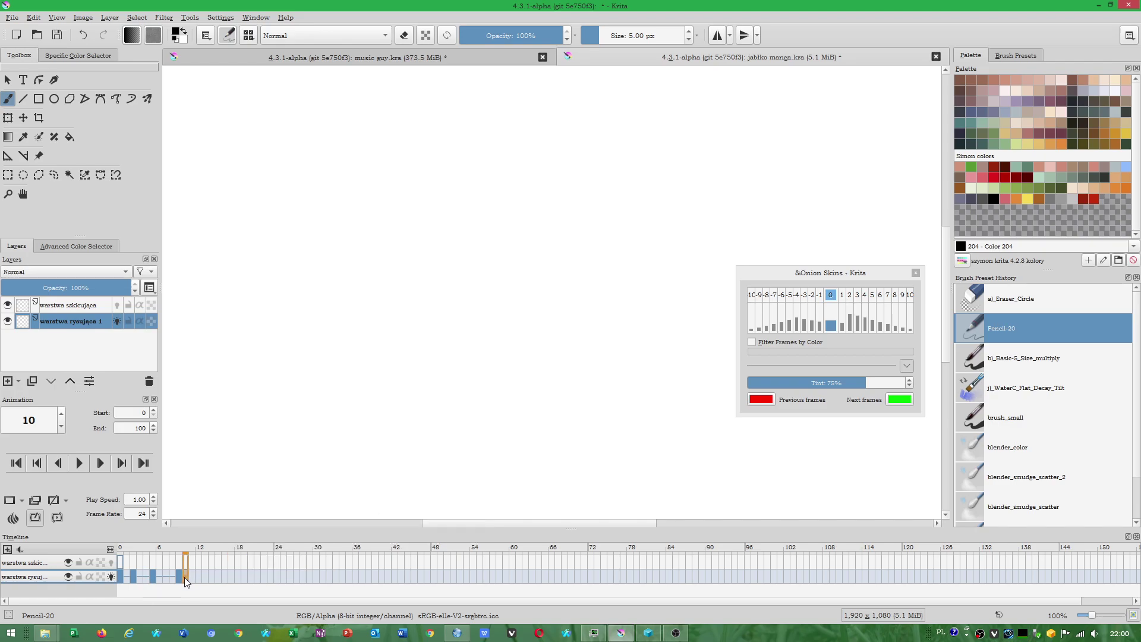
Remove the empty keyframe at frame 10 so the drawing holds through frame 16.
click(180, 579)
right_click(187, 577)
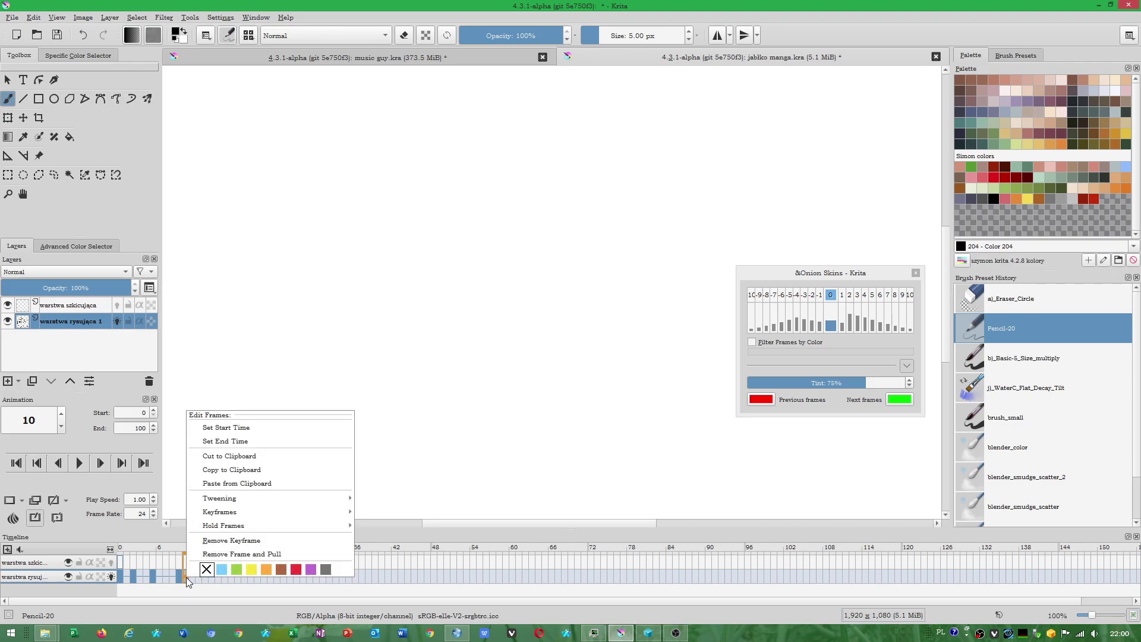
click(211, 538)
drag(180, 576, 222, 575)
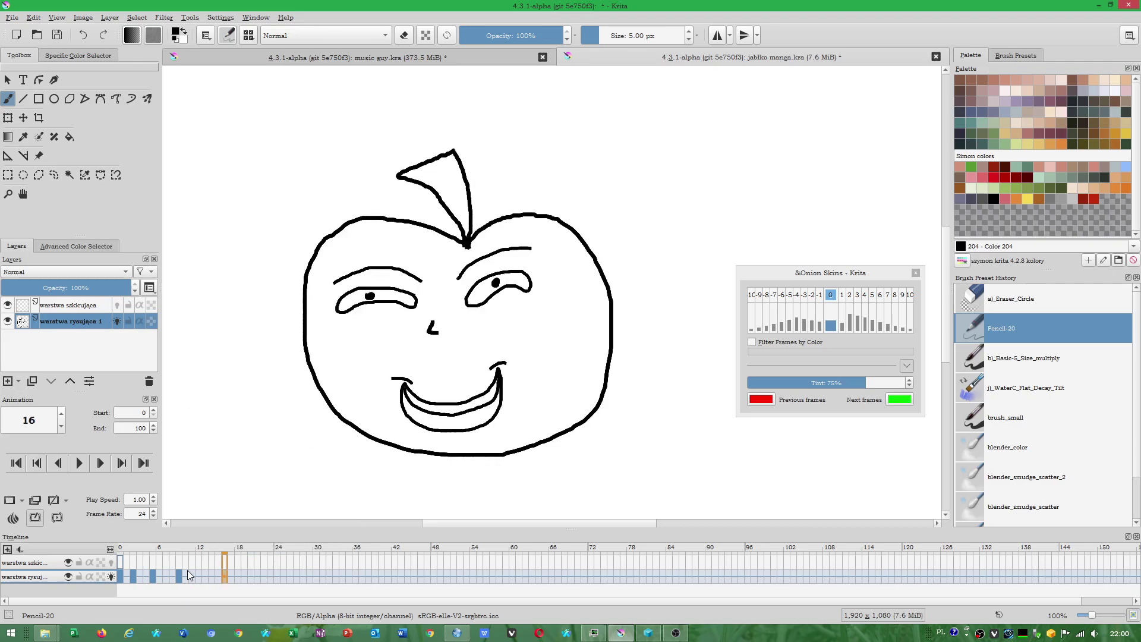
Review frames 9 and 5, then play the animation from frame 0 and stop.
click(179, 575)
right_click(185, 575)
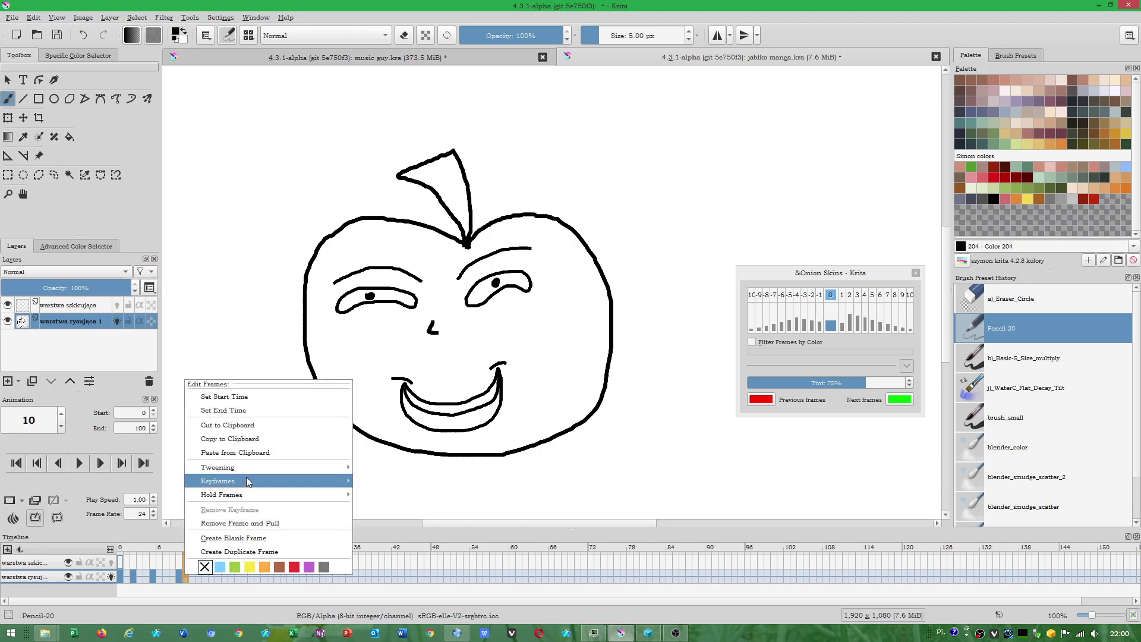
mouse_move(267, 480)
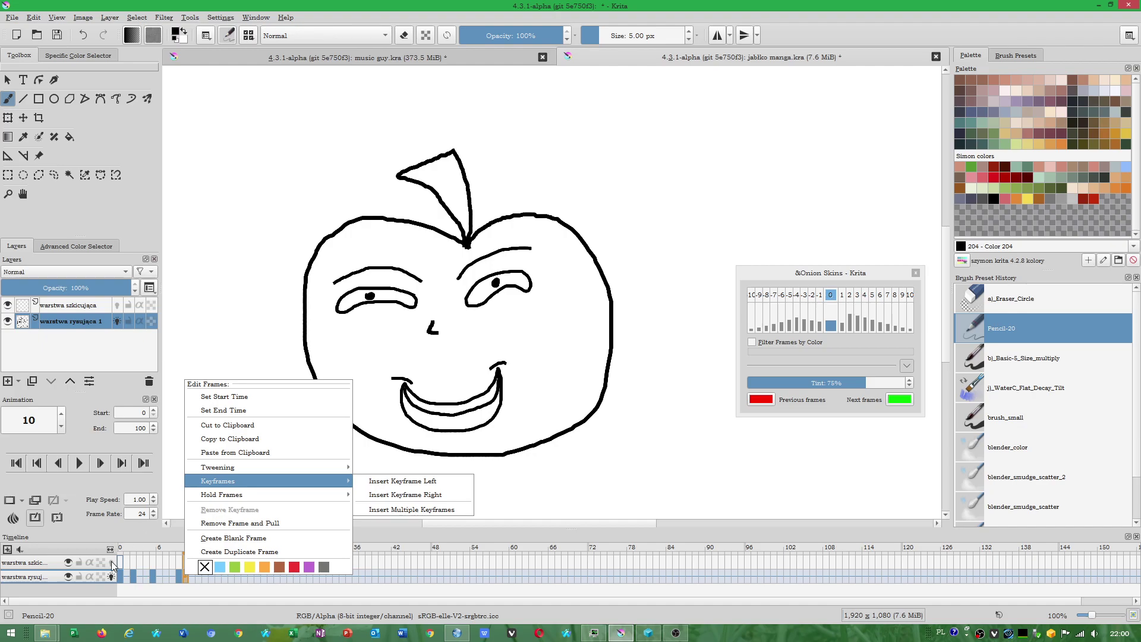
key(Escape)
click(152, 575)
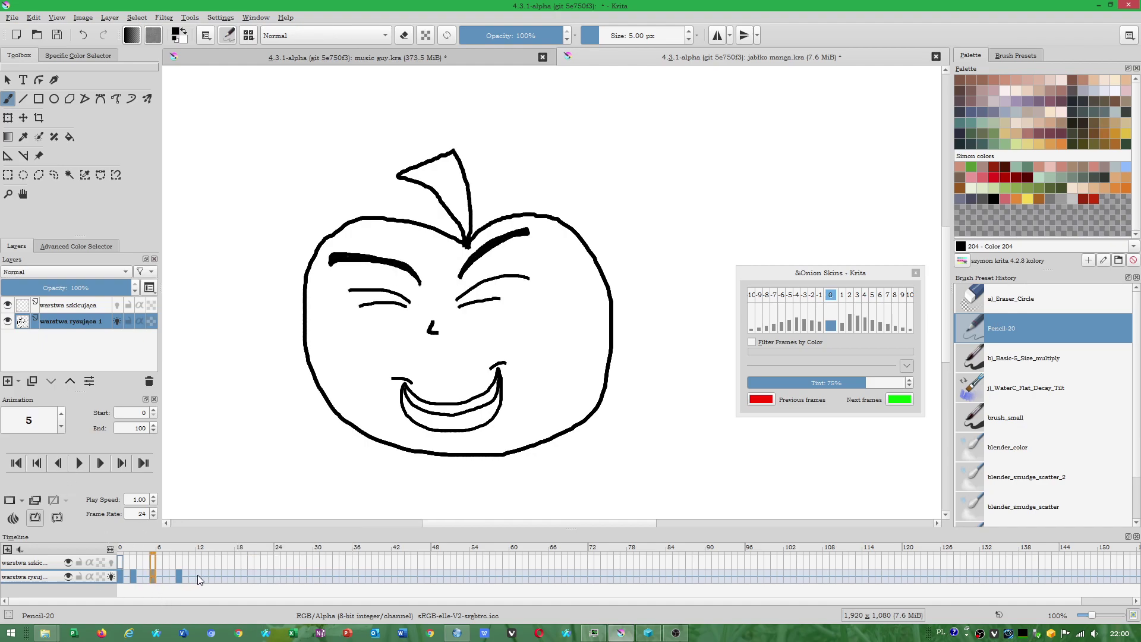
click(120, 578)
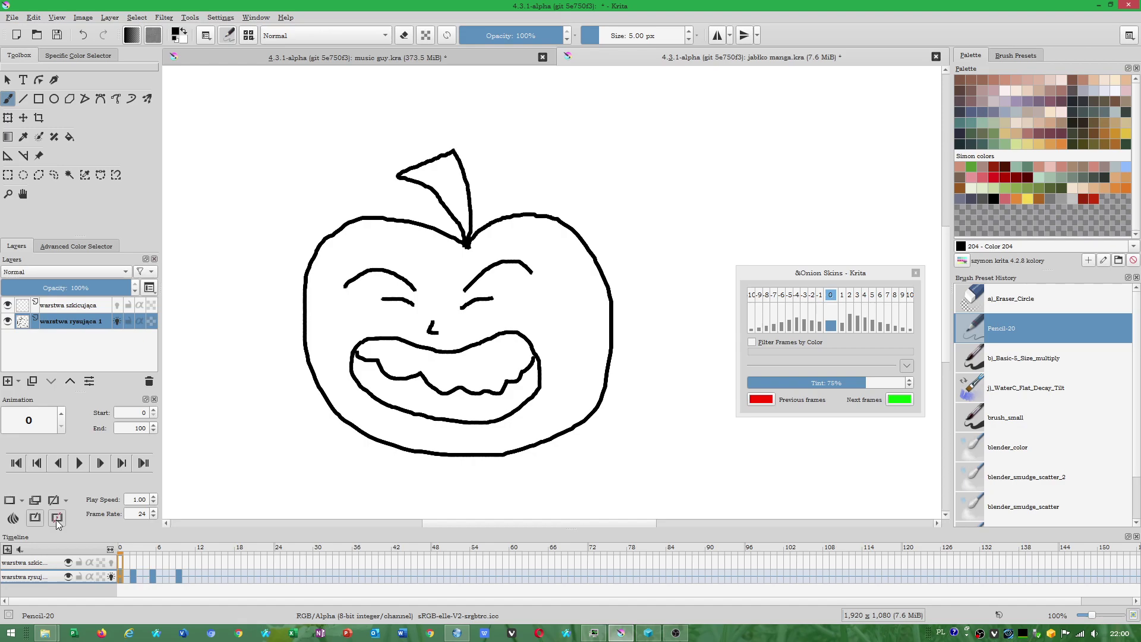
click(82, 464)
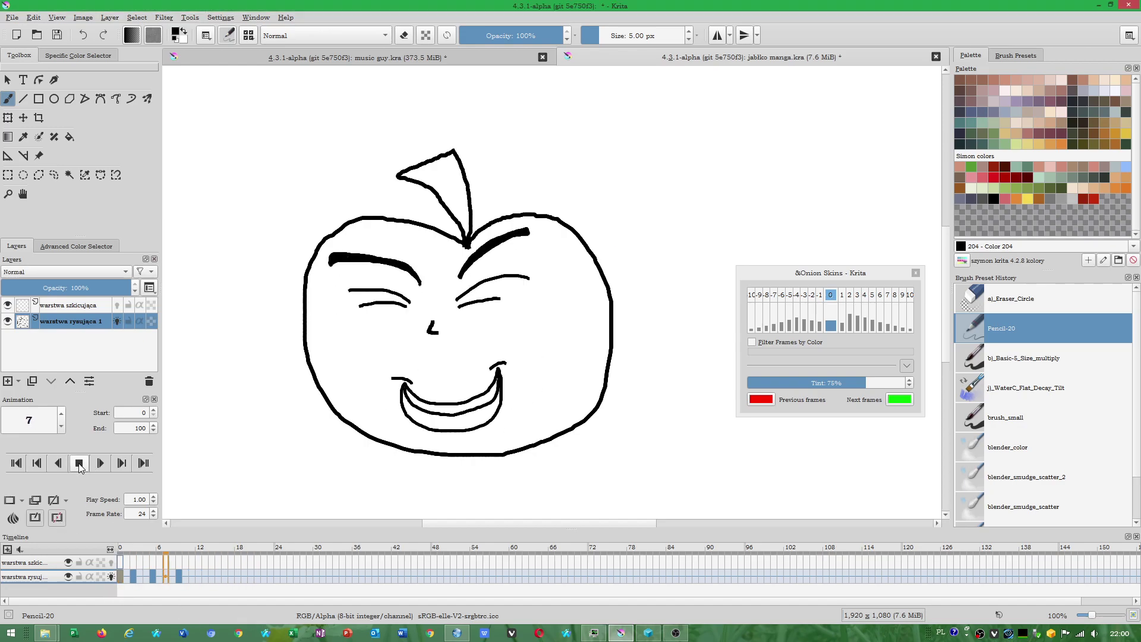
click(78, 464)
Set the animation frame rate to 2 fps and play it back to check.
double_click(143, 514)
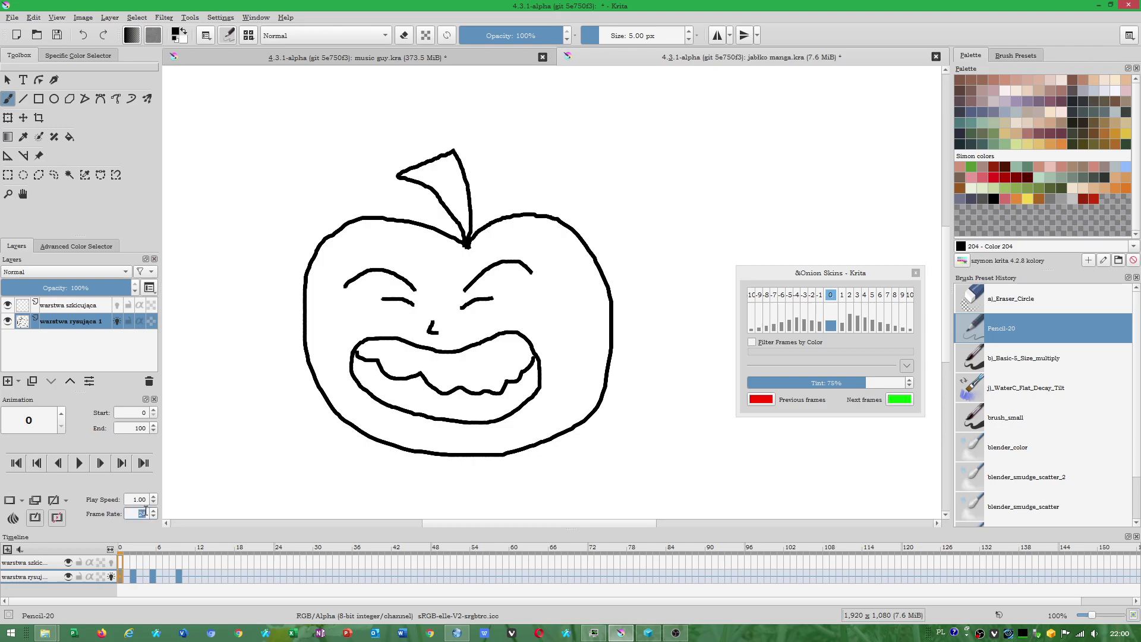
text(2)
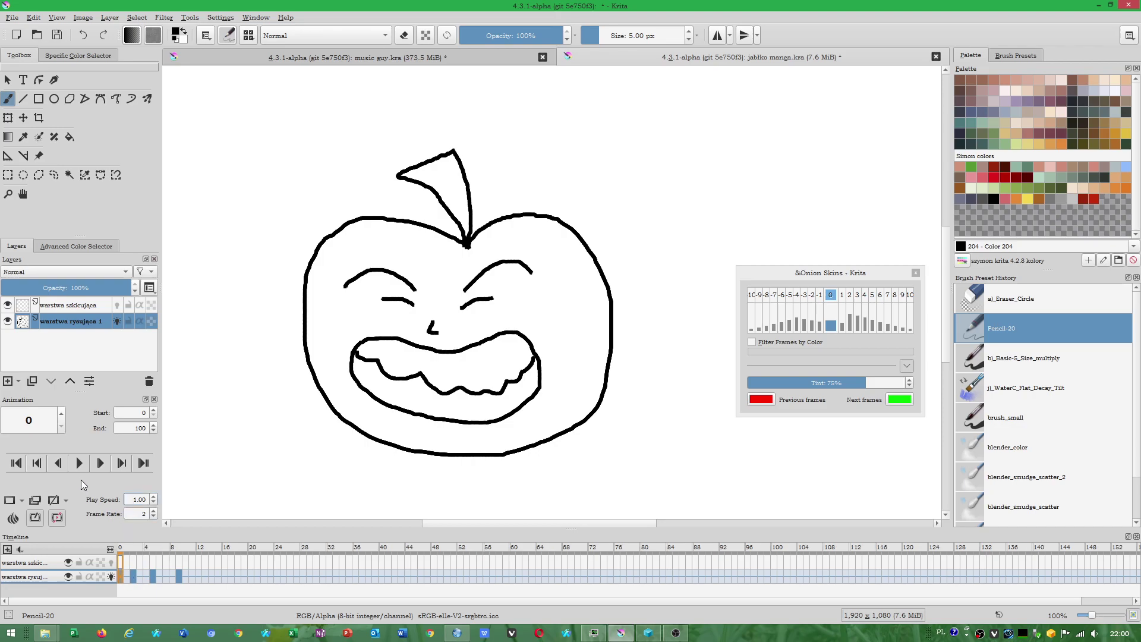
click(83, 465)
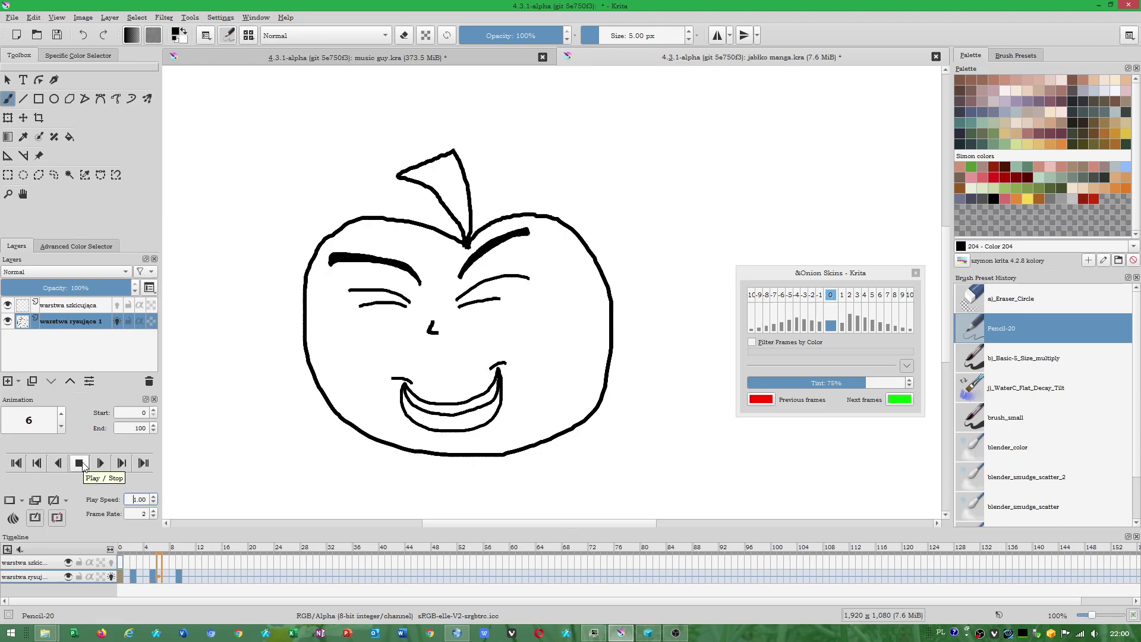
click(80, 464)
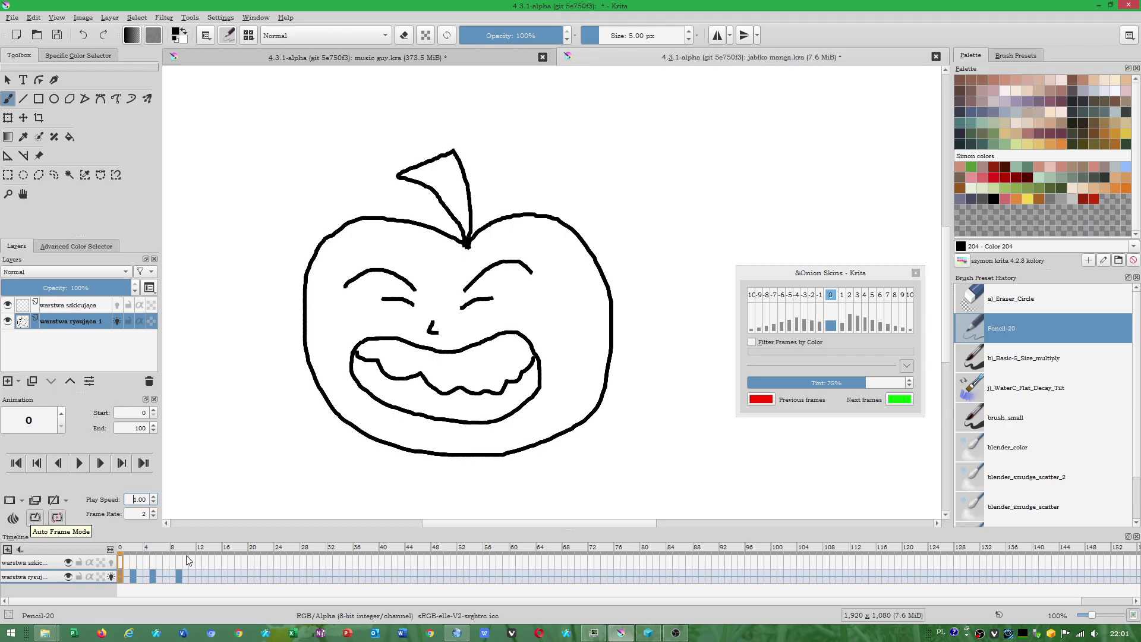
Select frame 10, view its frame options without changing anything, and enable Auto Frame Mode.
click(187, 576)
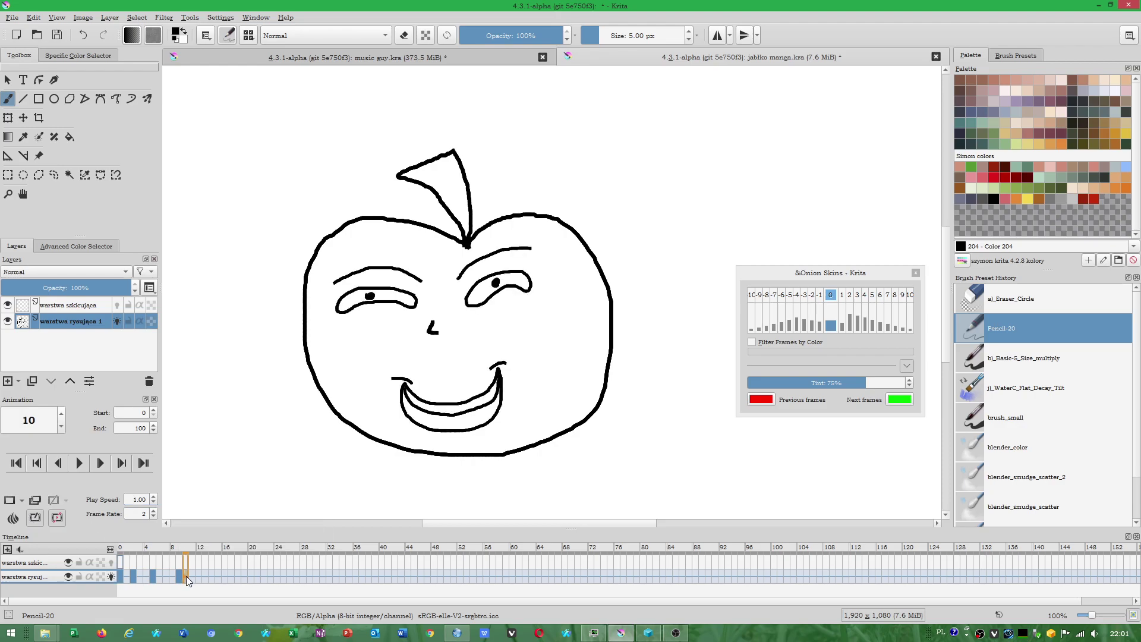
right_click(186, 577)
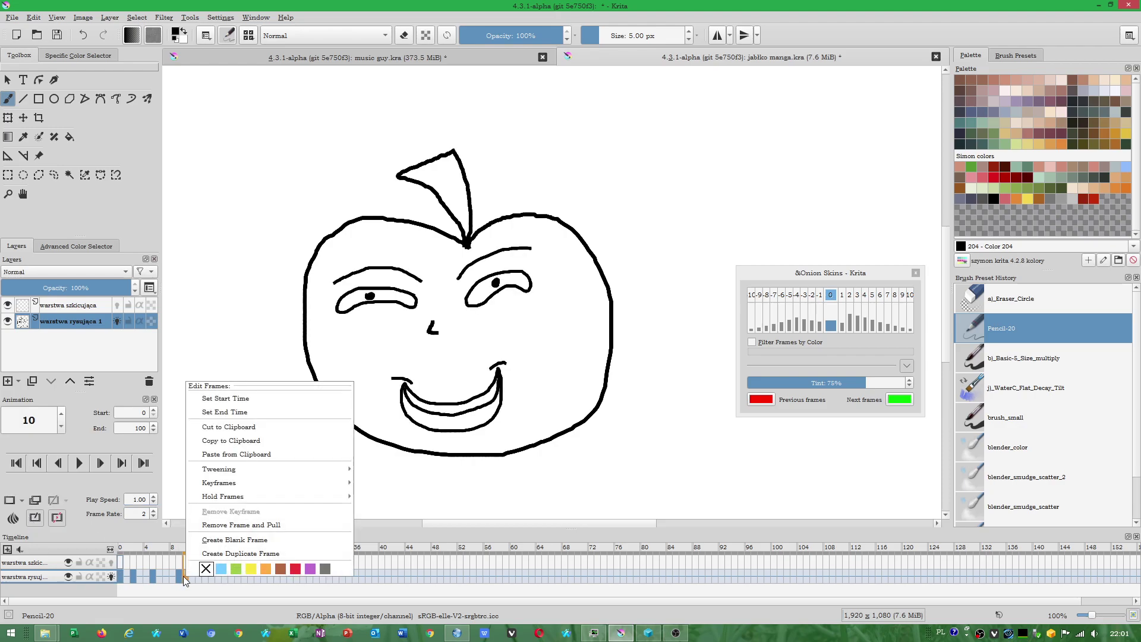
click(183, 575)
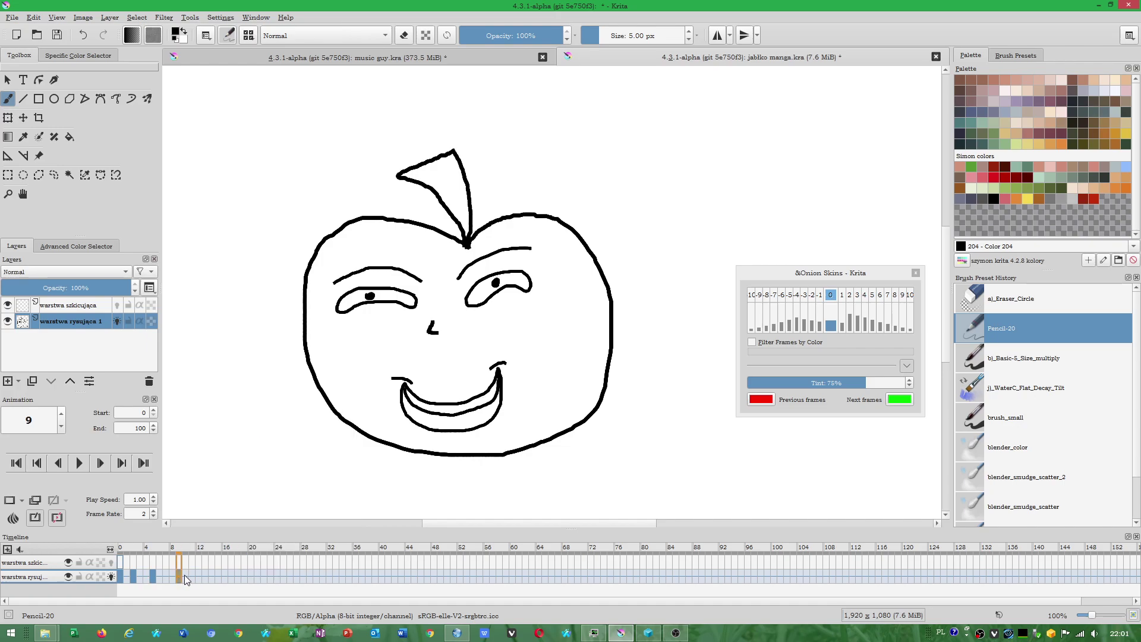
click(34, 516)
click(466, 635)
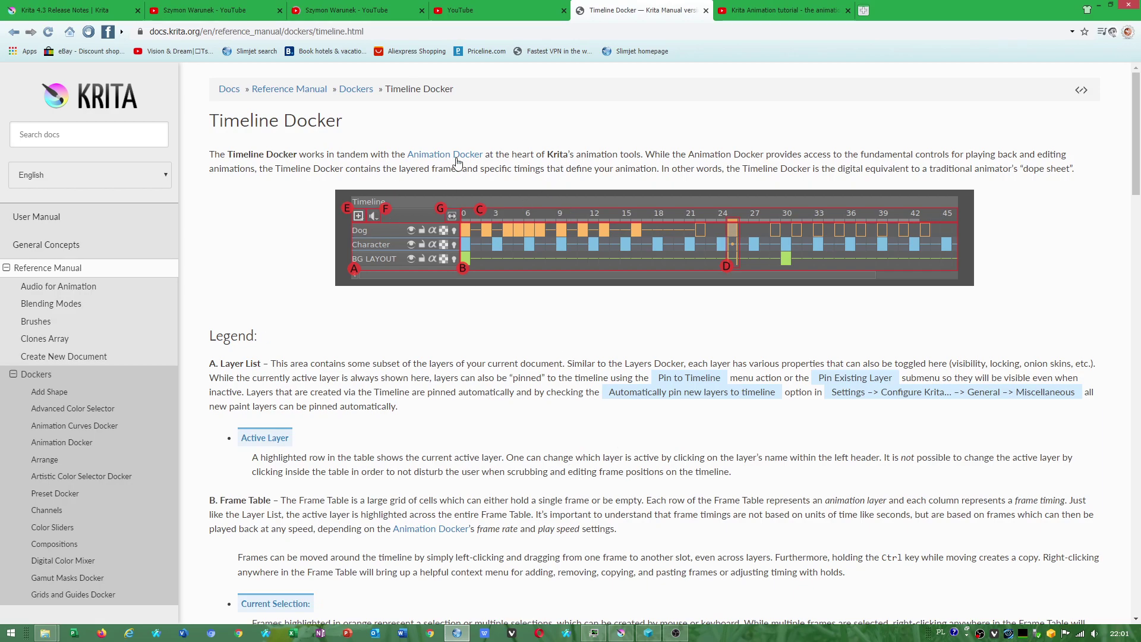
Read the Timeline Docker manual page through its Frame Table and cached-frames notes, then return to Krita.
scroll(553, 226, down, 4)
scroll(293, 395, down, 2)
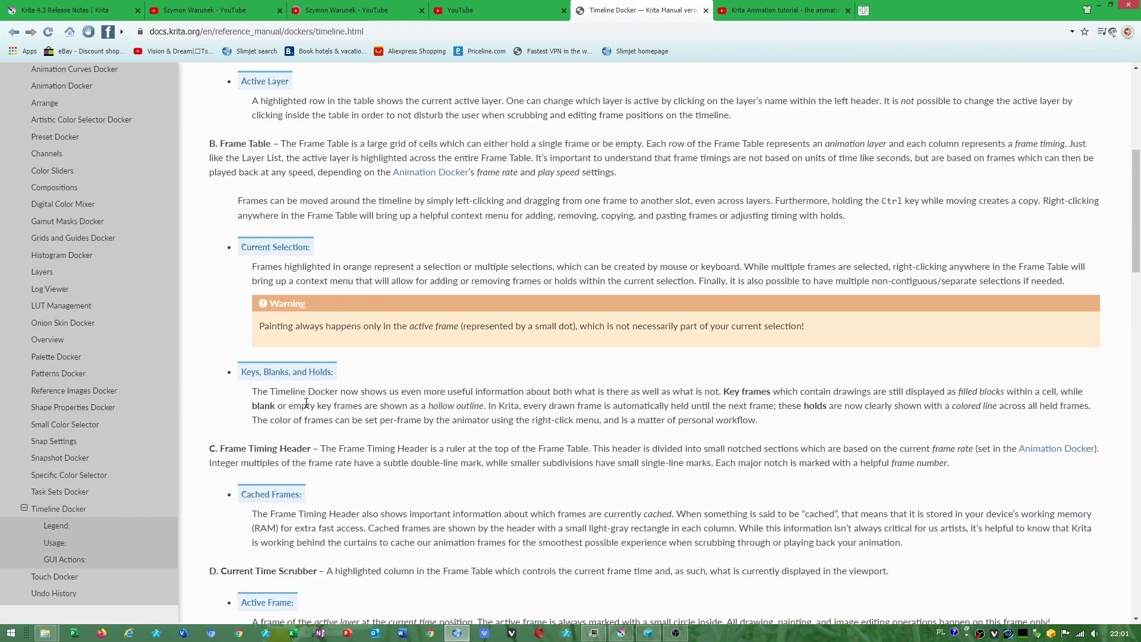
scroll(293, 395, down, 1)
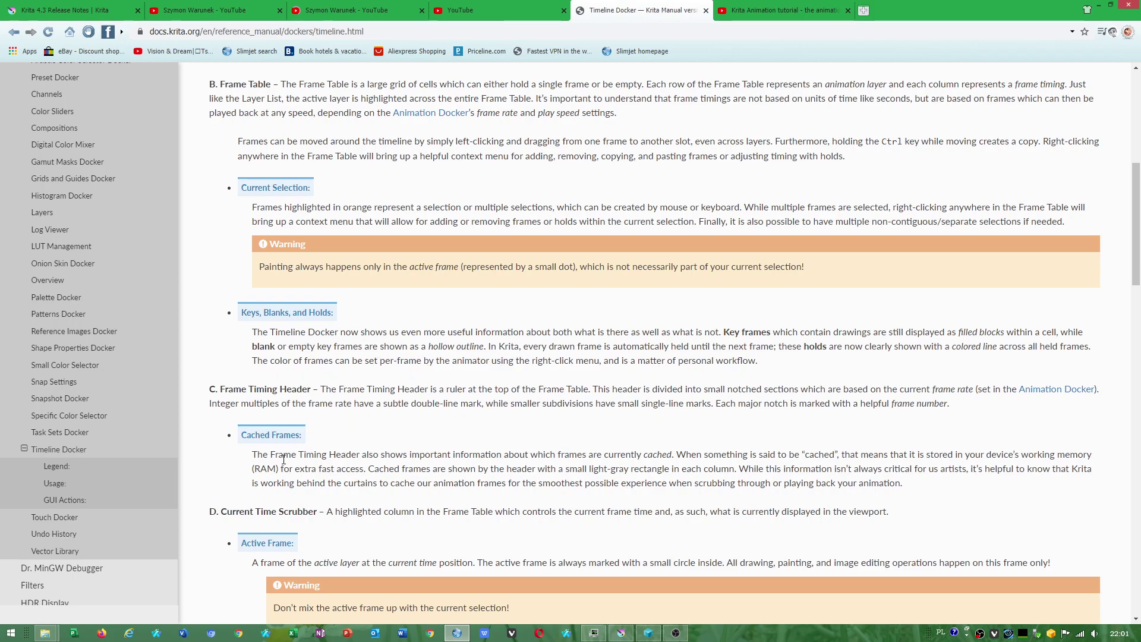
scroll(298, 467, down, 1)
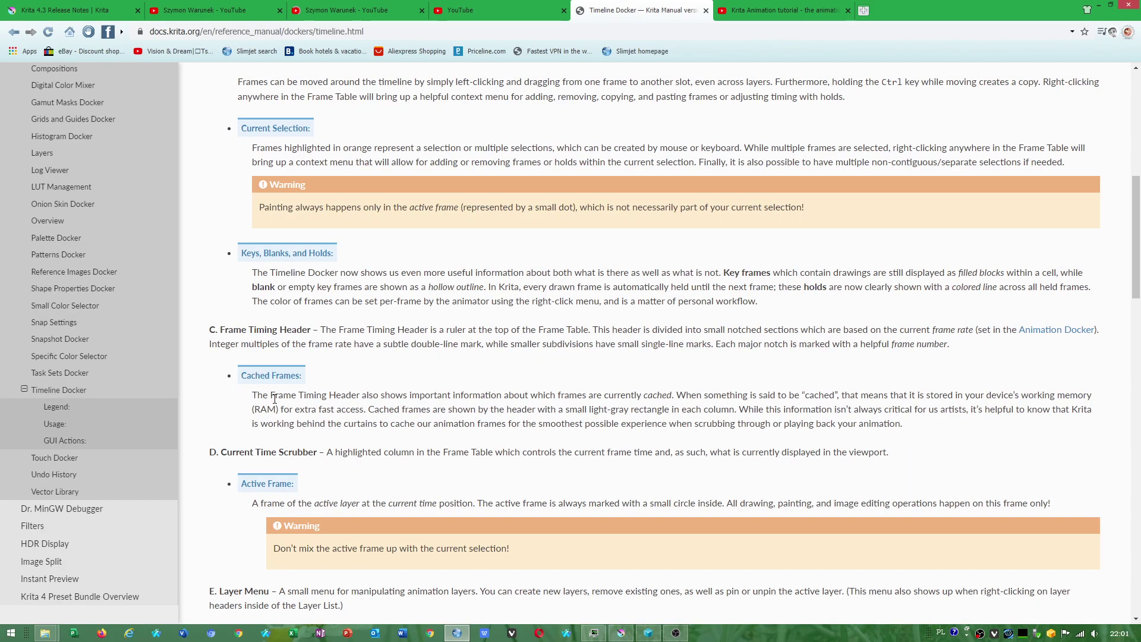
click(1098, 5)
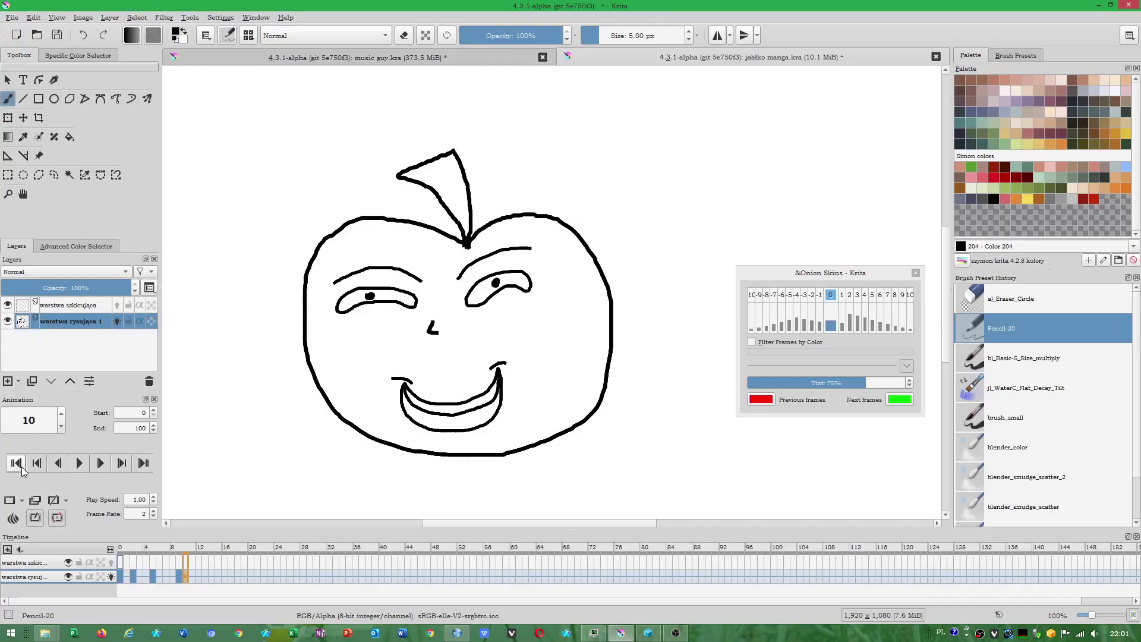
Inspect the Remove Keyframe options without changing anything, then go back to the Timeline Docker manual.
click(65, 500)
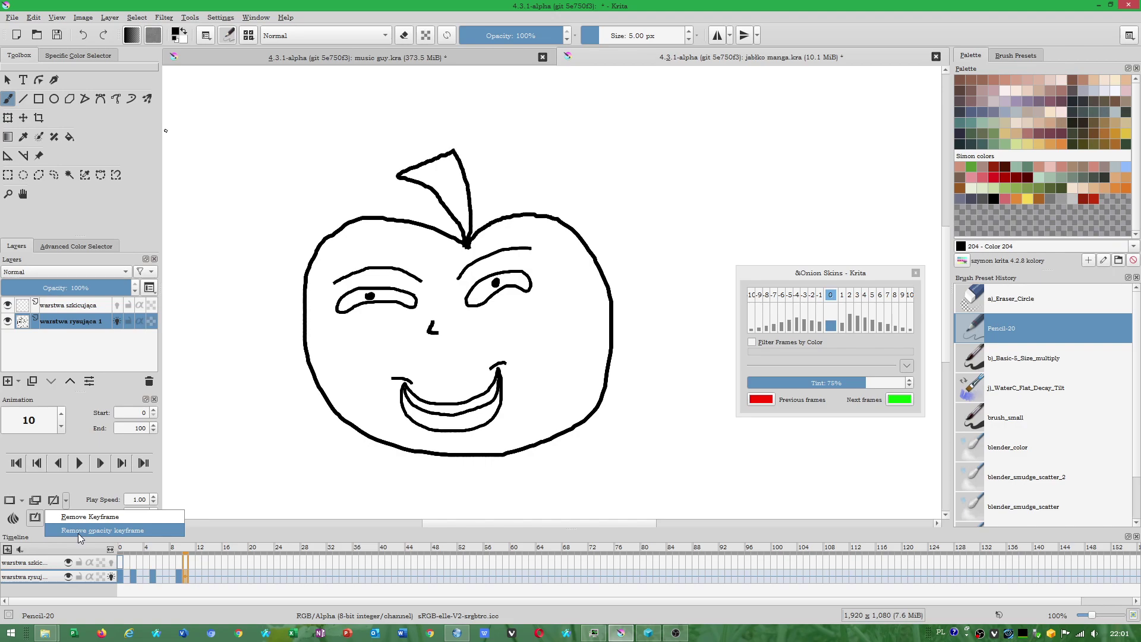
click(96, 482)
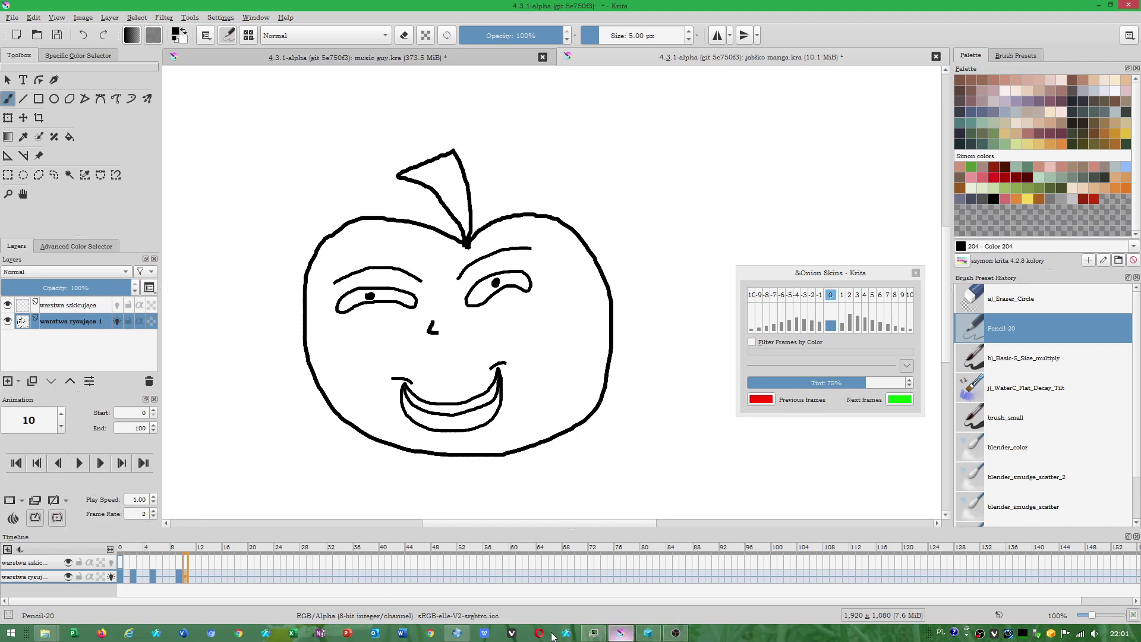
click(457, 633)
Search Google in a new tab for 'opacity key frame krita'.
scroll(365, 326, down, 6)
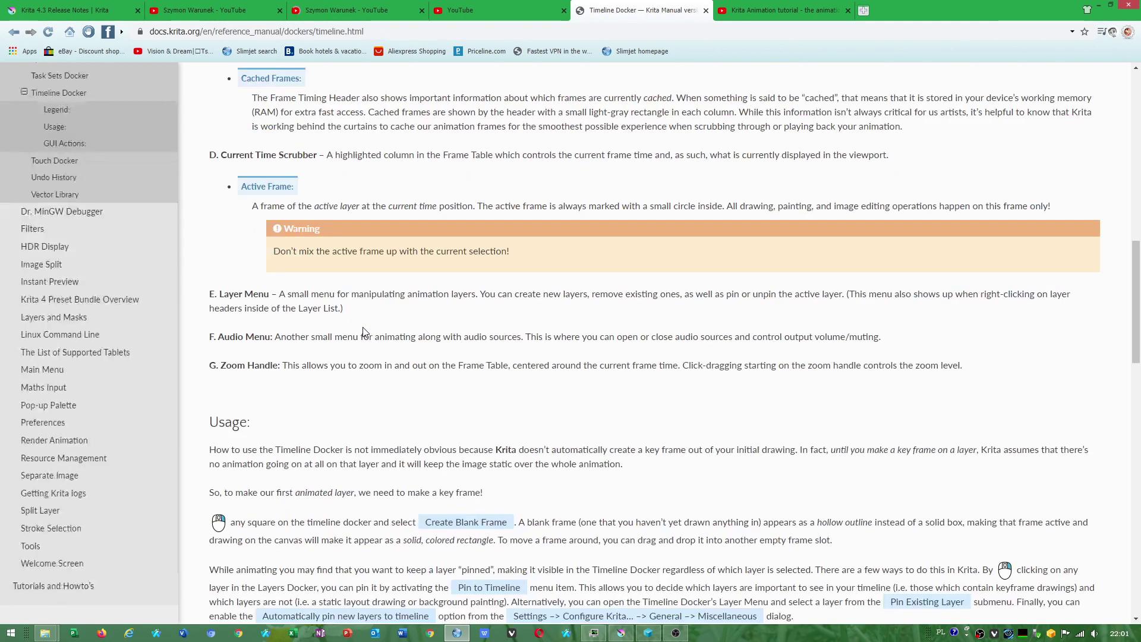
scroll(315, 286, up, 2)
scroll(532, 220, up, 1)
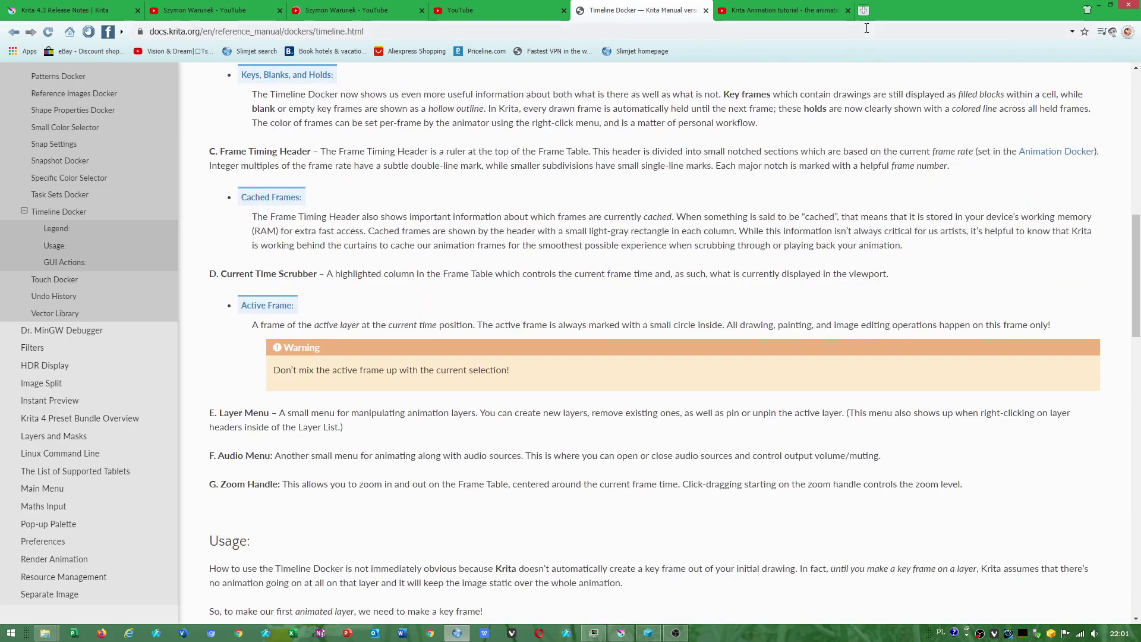
click(864, 10)
click(521, 96)
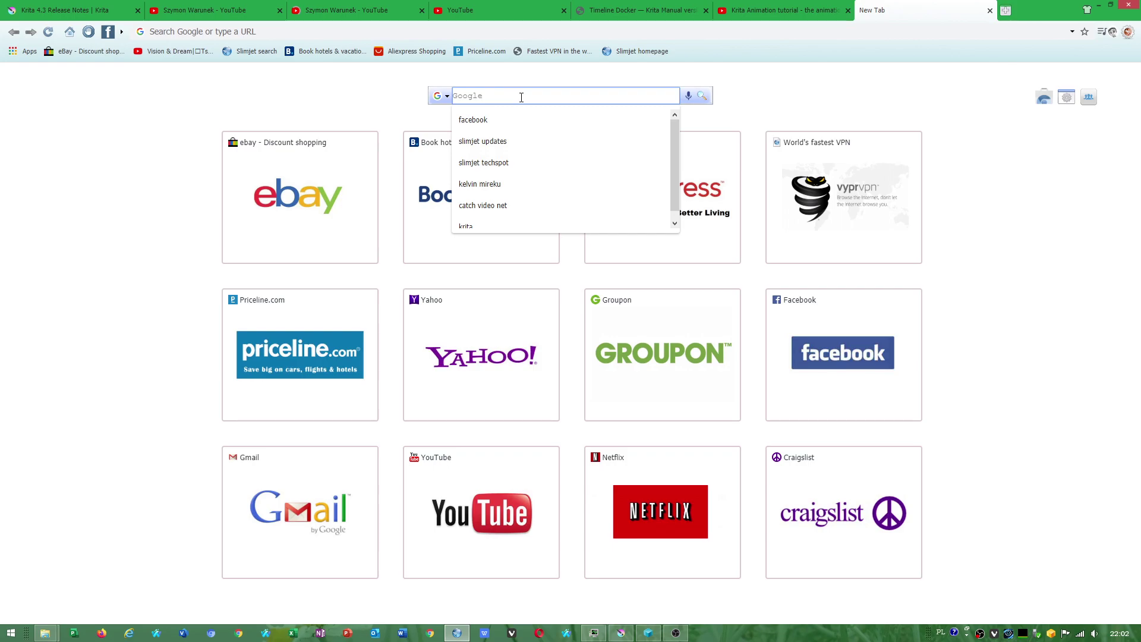
text(opac)
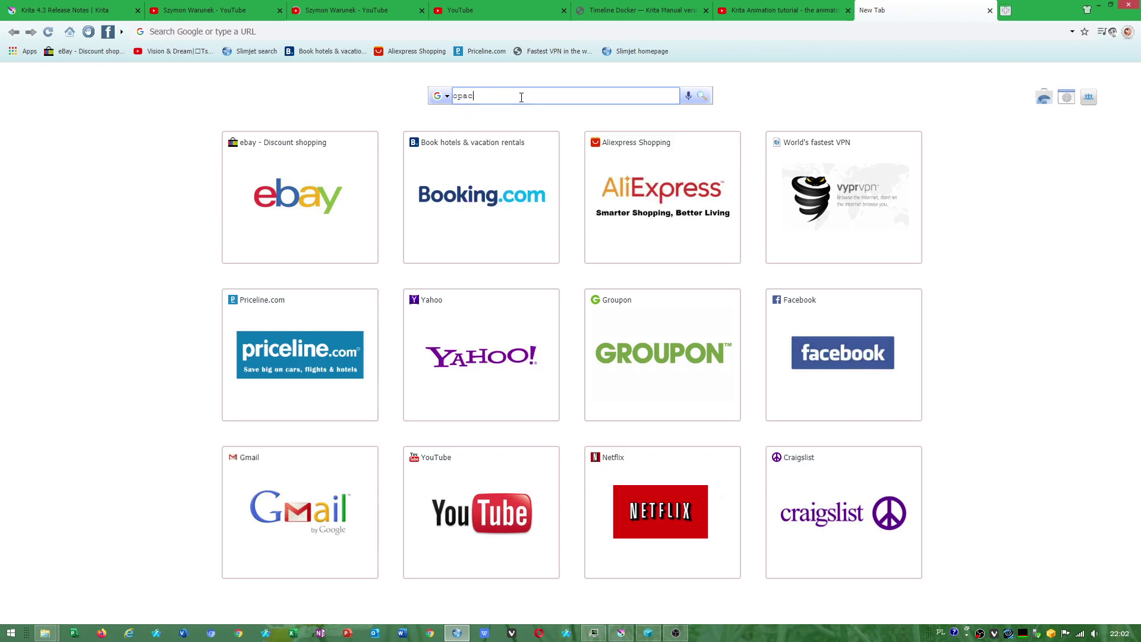
text(ity key )
text(frame)
text( krita)
key(Return)
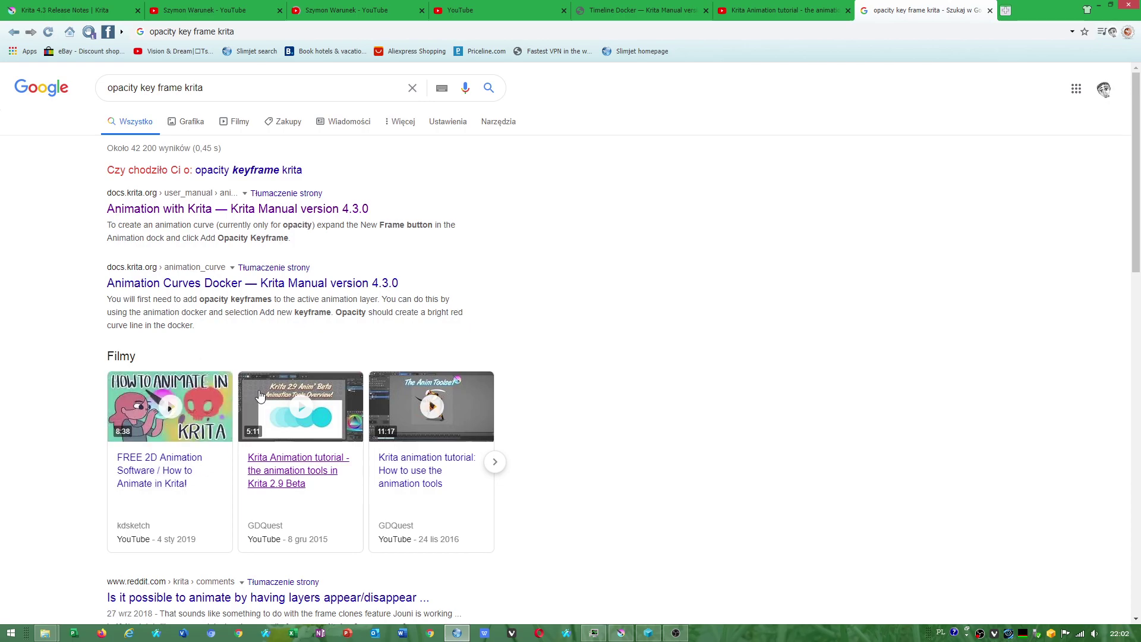
Open and read the Reddit thread on making layers appear and disappear.
scroll(285, 482, down, 2)
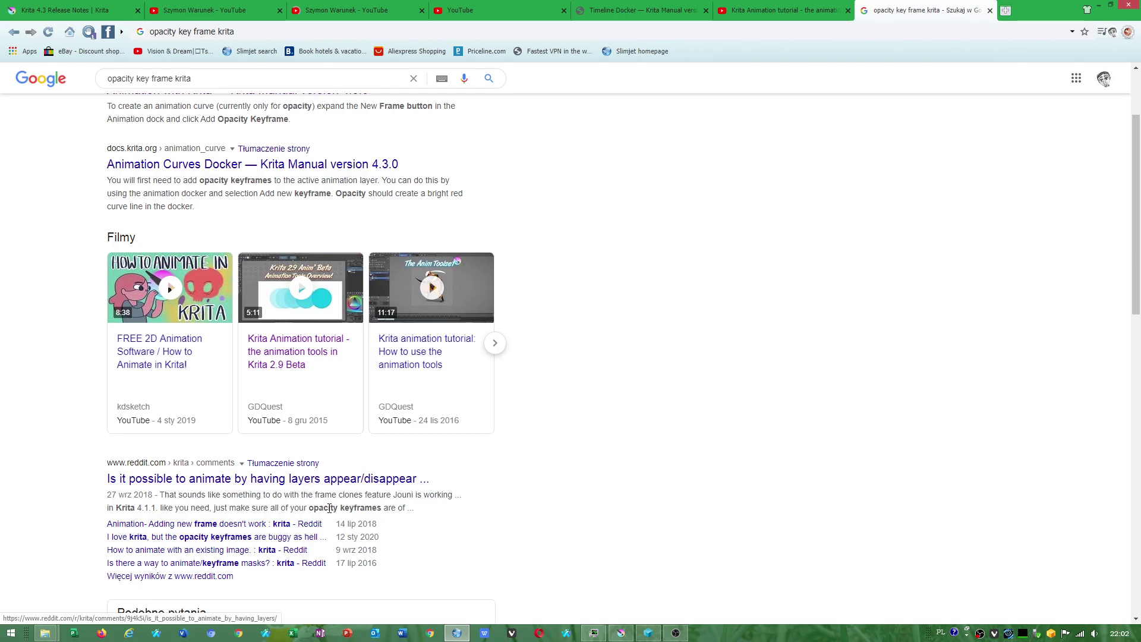
click(320, 481)
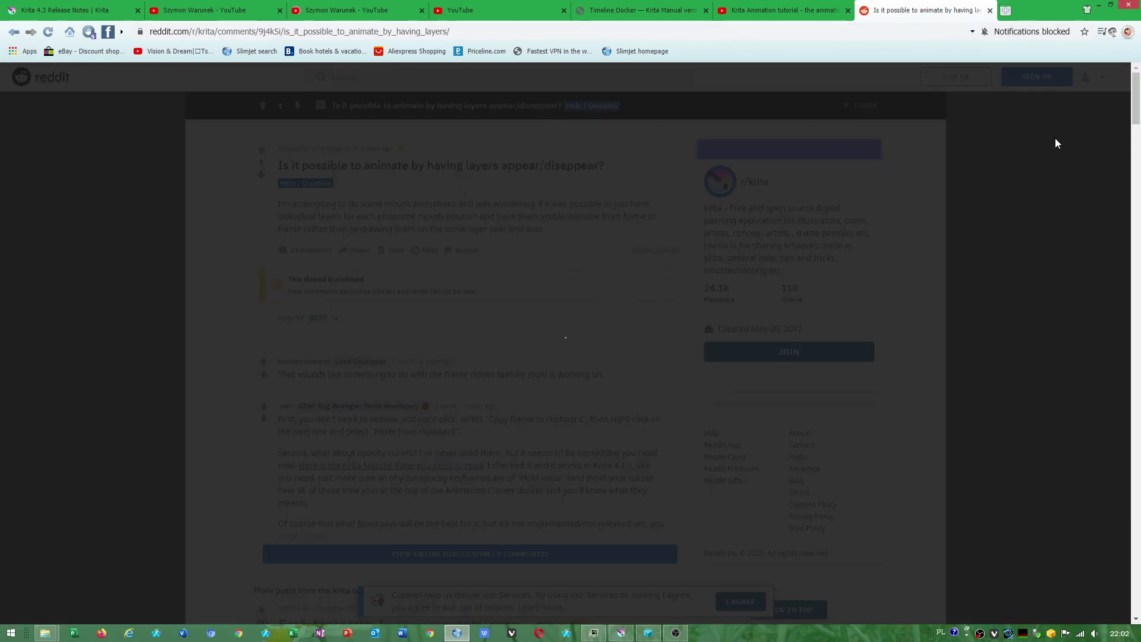
click(48, 31)
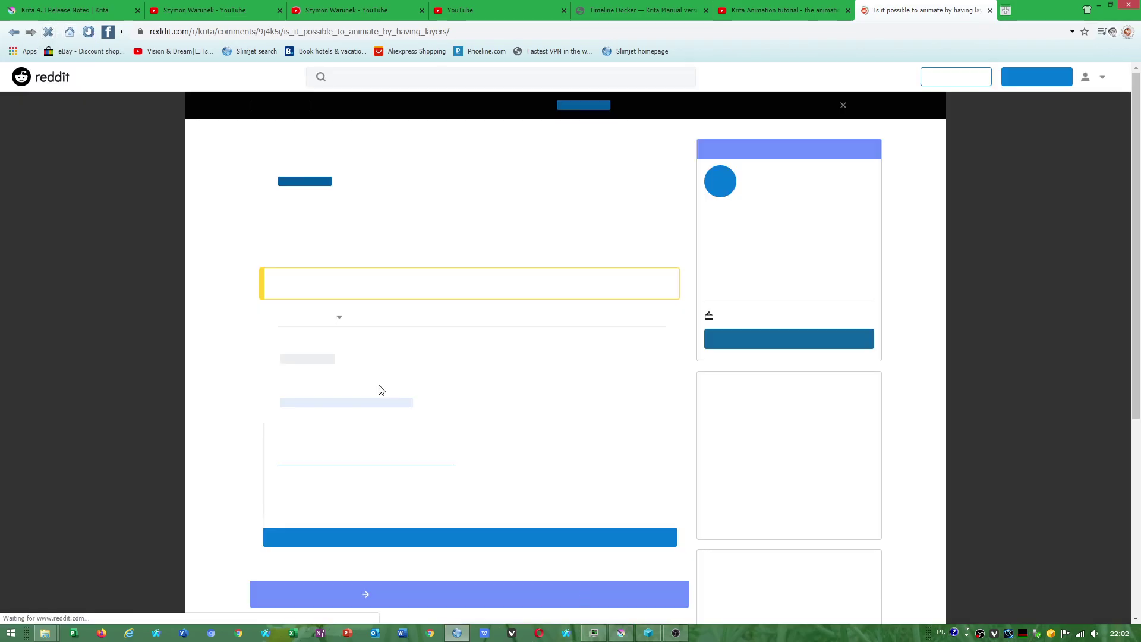
scroll(410, 464, down, 2)
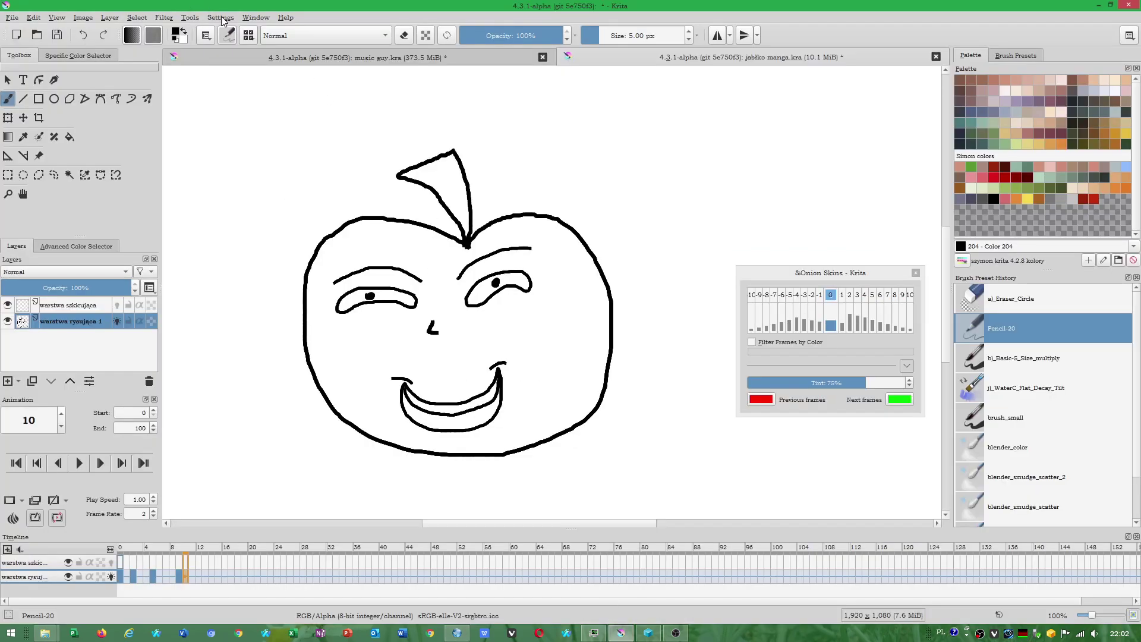
Show the Animation Cache options on the Performance page of Configure Krita.
click(222, 18)
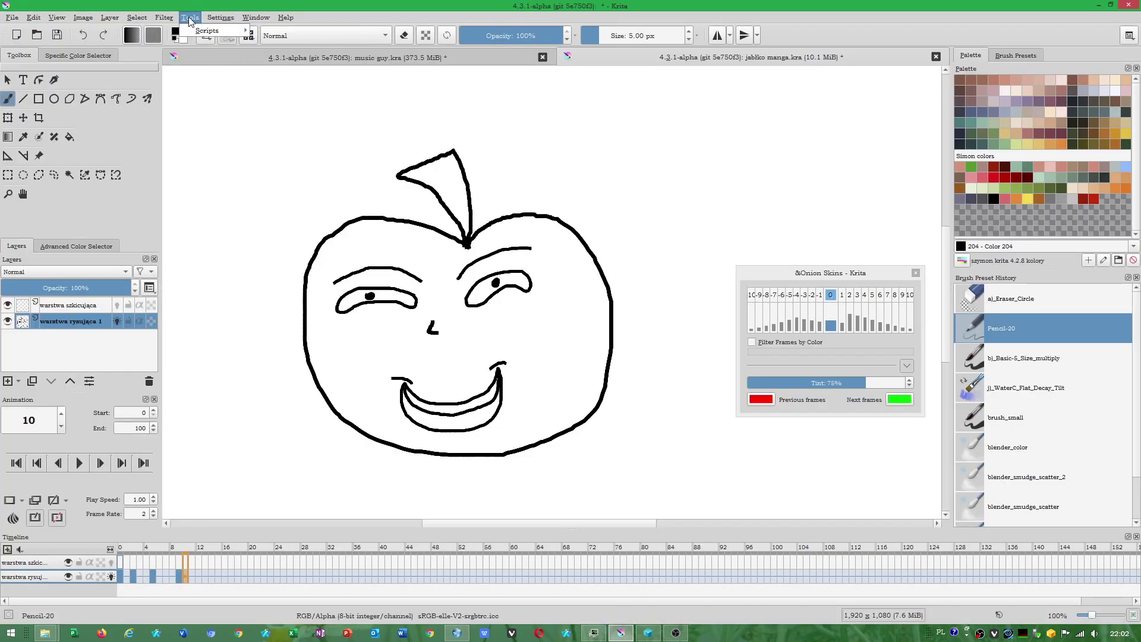
click(238, 29)
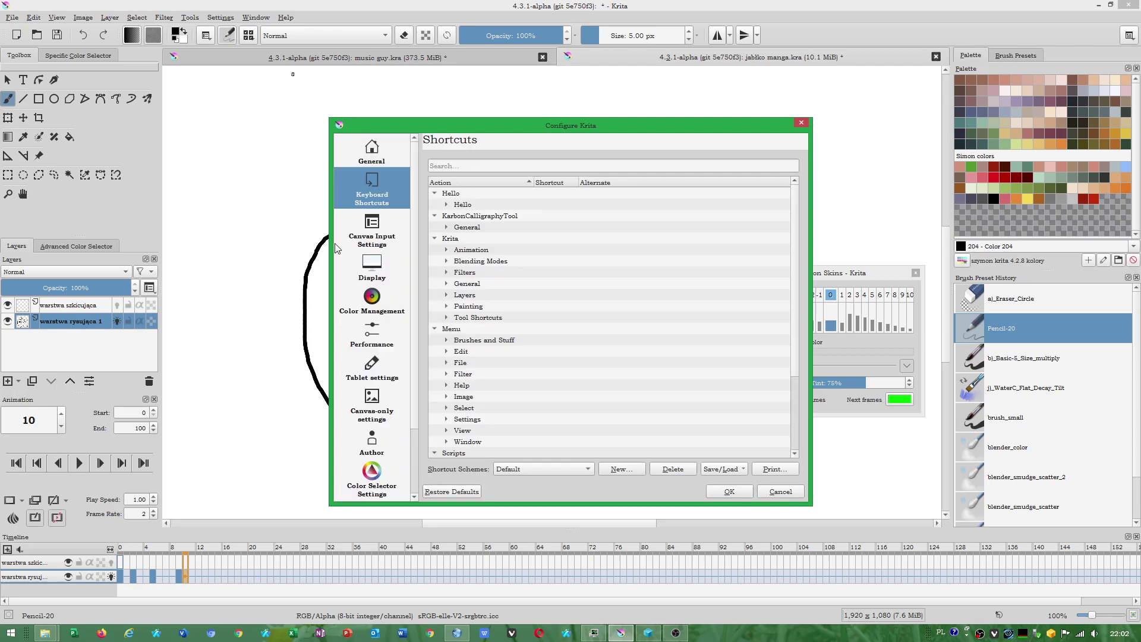
click(384, 343)
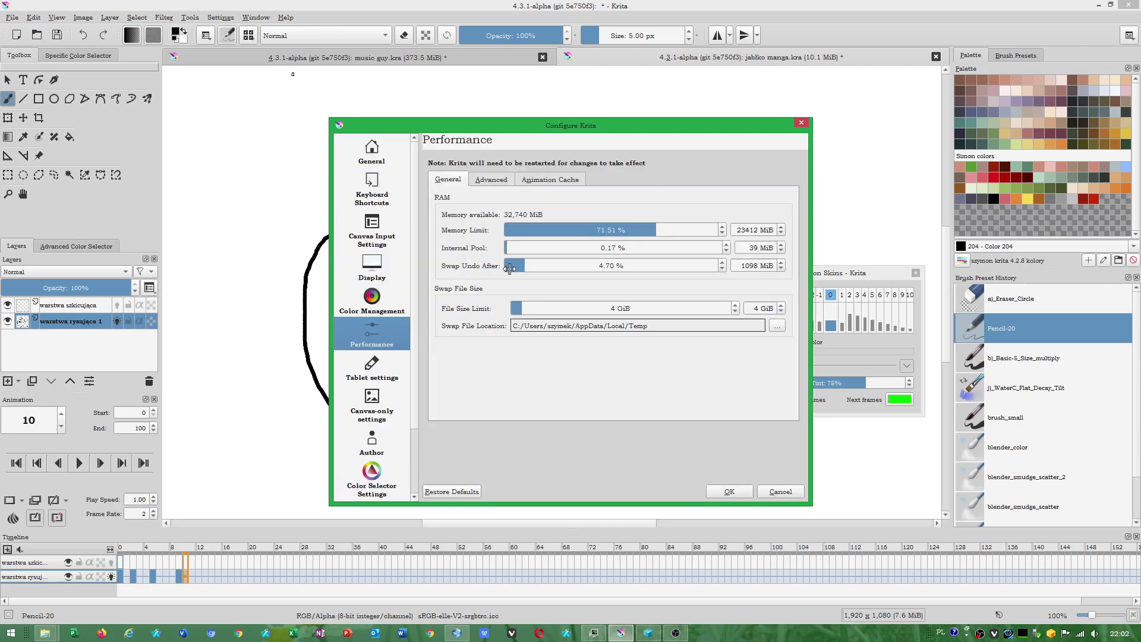
click(550, 185)
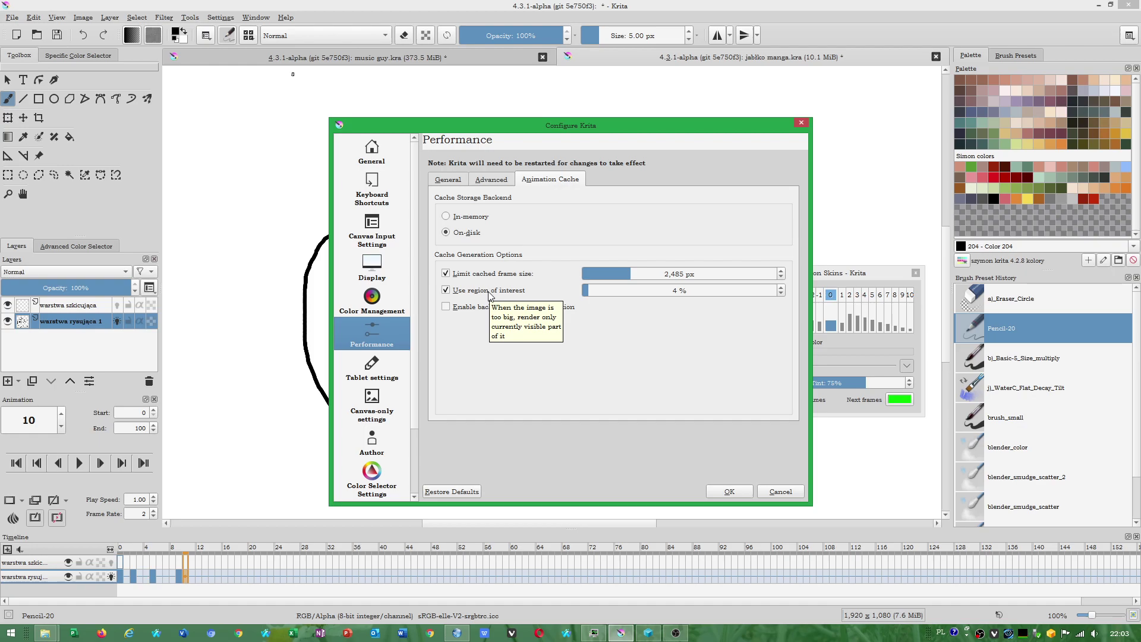
Set the cache region of interest to 5% and raise the cached frame size limit to about 2,508 px.
click(780, 288)
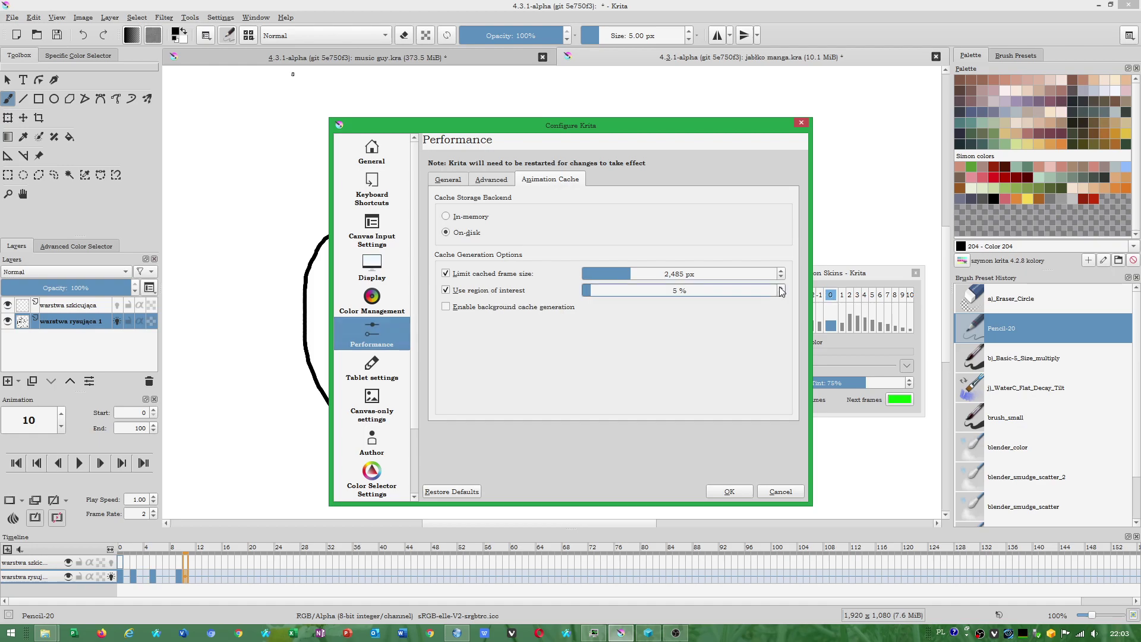
click(781, 287)
click(781, 293)
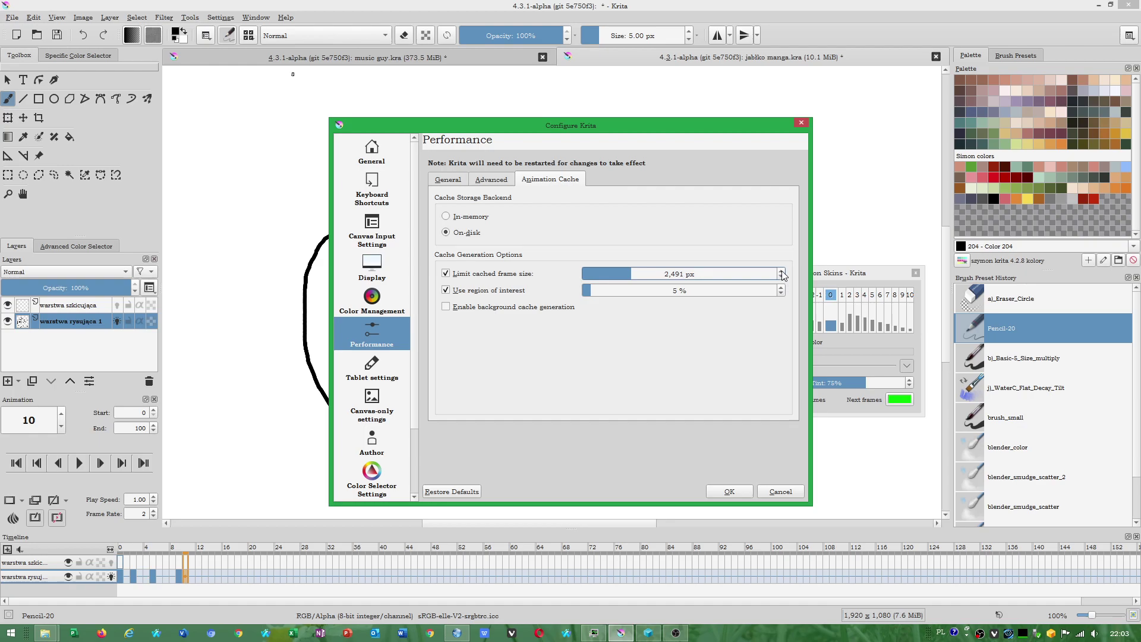
scroll(644, 271, up, 4)
drag(643, 271, 670, 277)
click(493, 180)
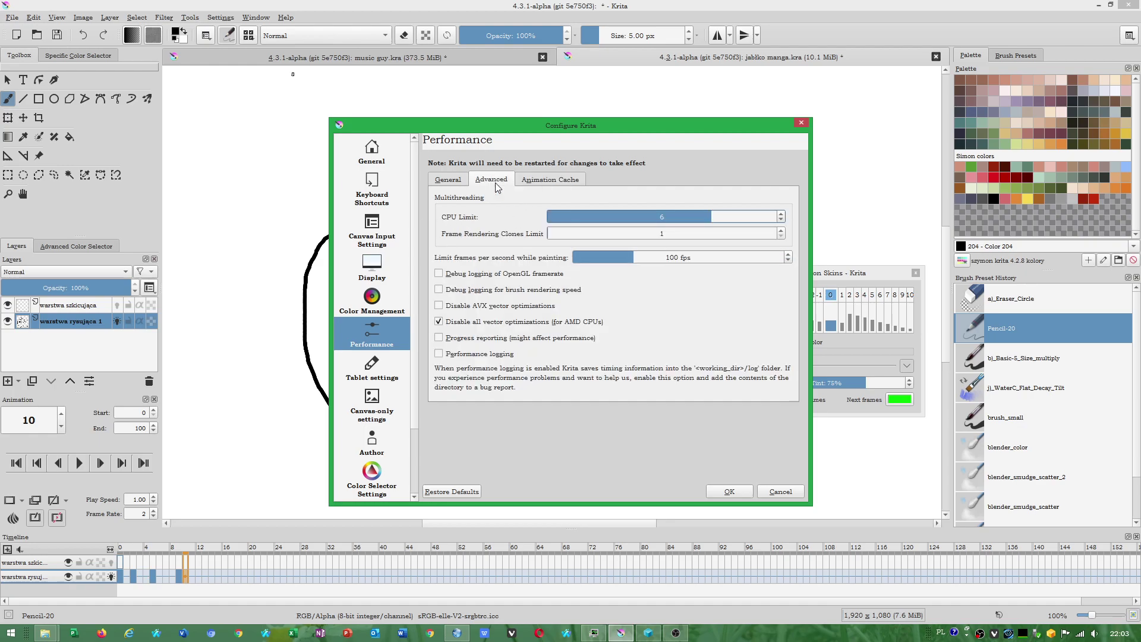
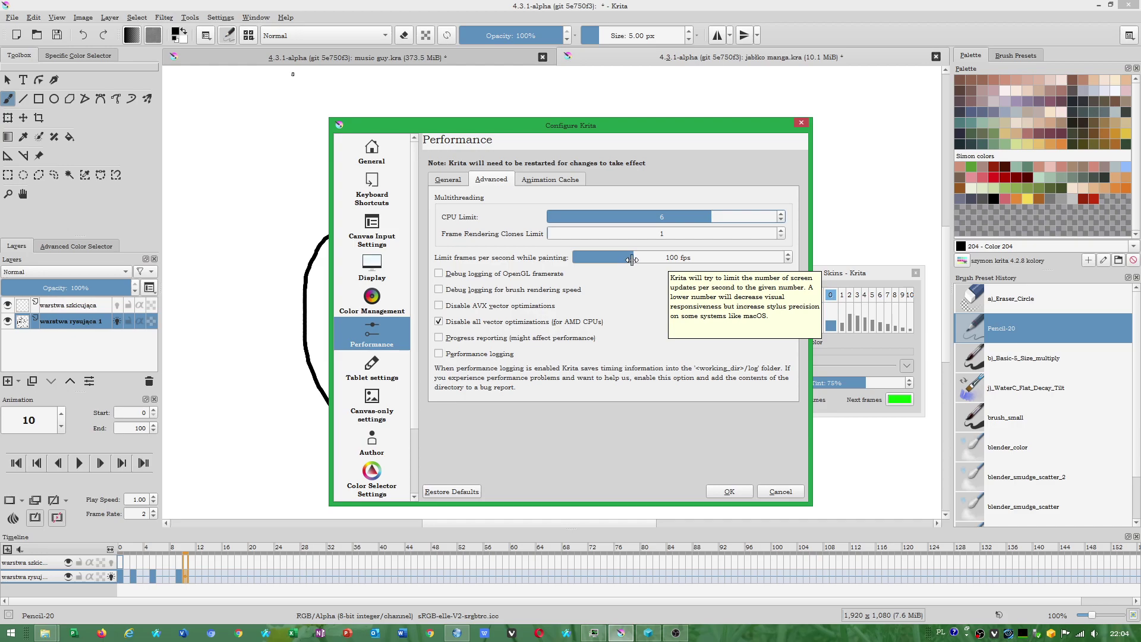
Lower the 'Limit frames per second while painting' setting from 100 fps to 60 fps.
drag(632, 260, 621, 256)
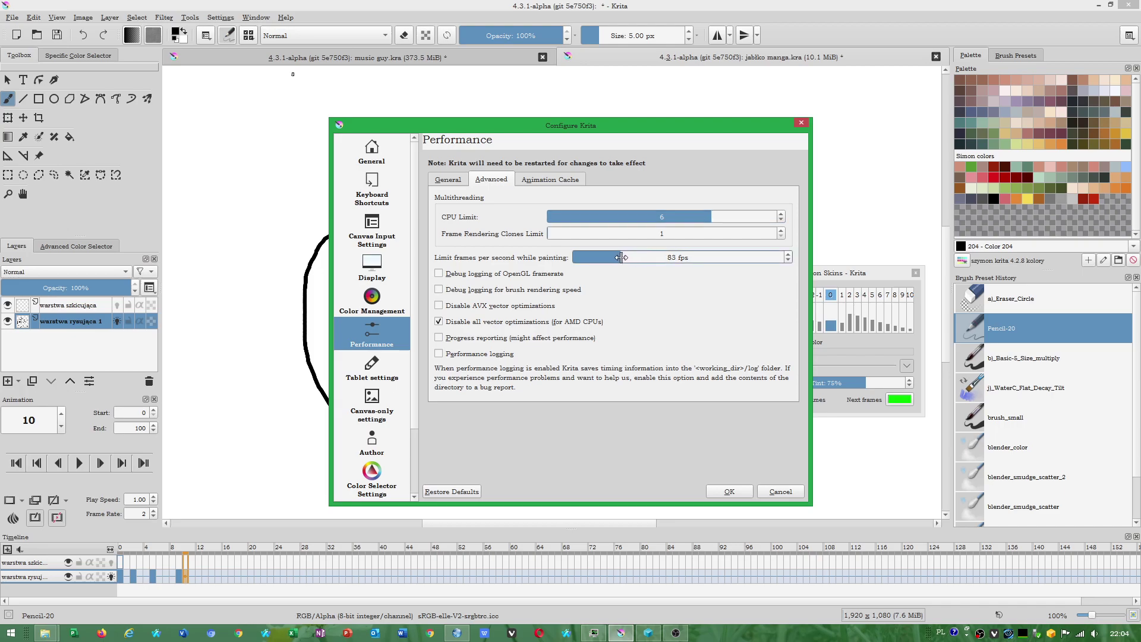
drag(620, 256, 610, 257)
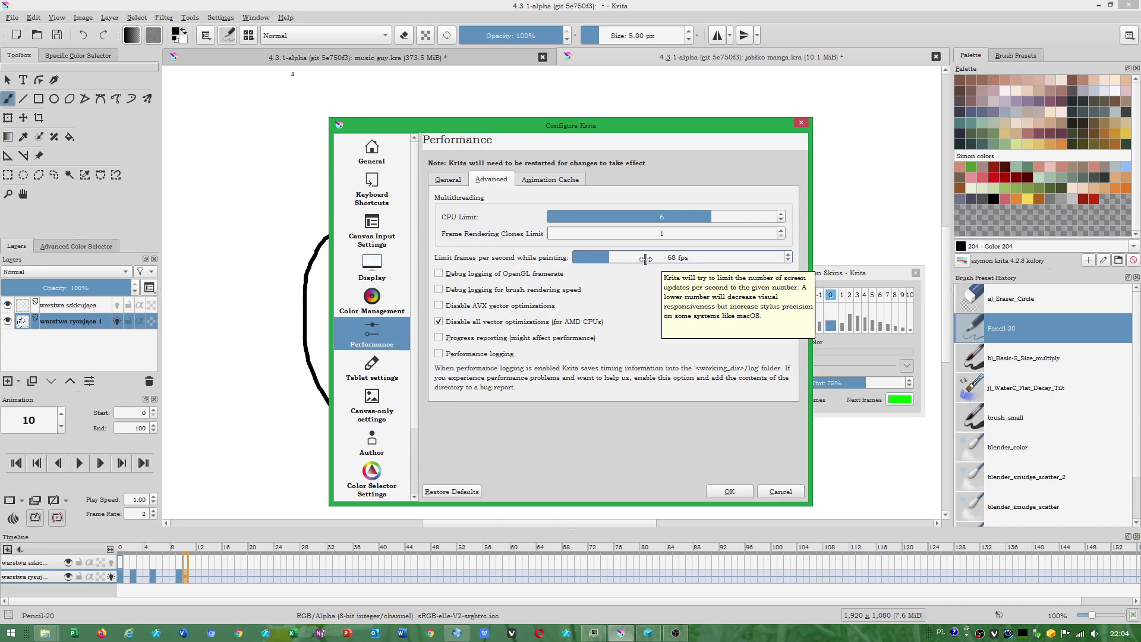
click(791, 262)
click(791, 262)
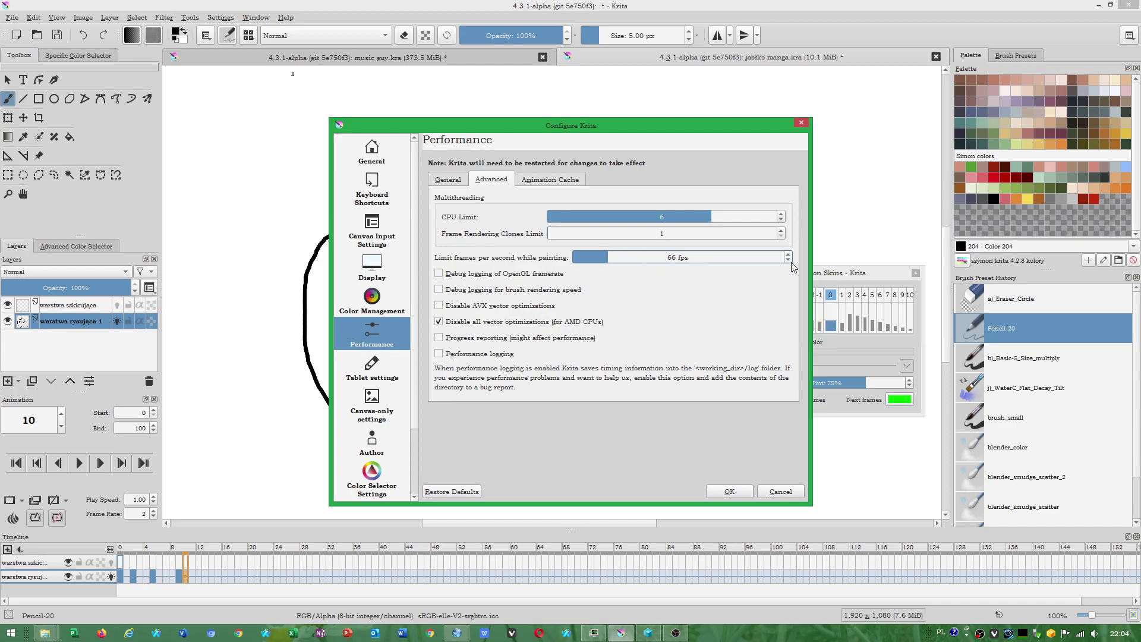
click(790, 262)
click(791, 262)
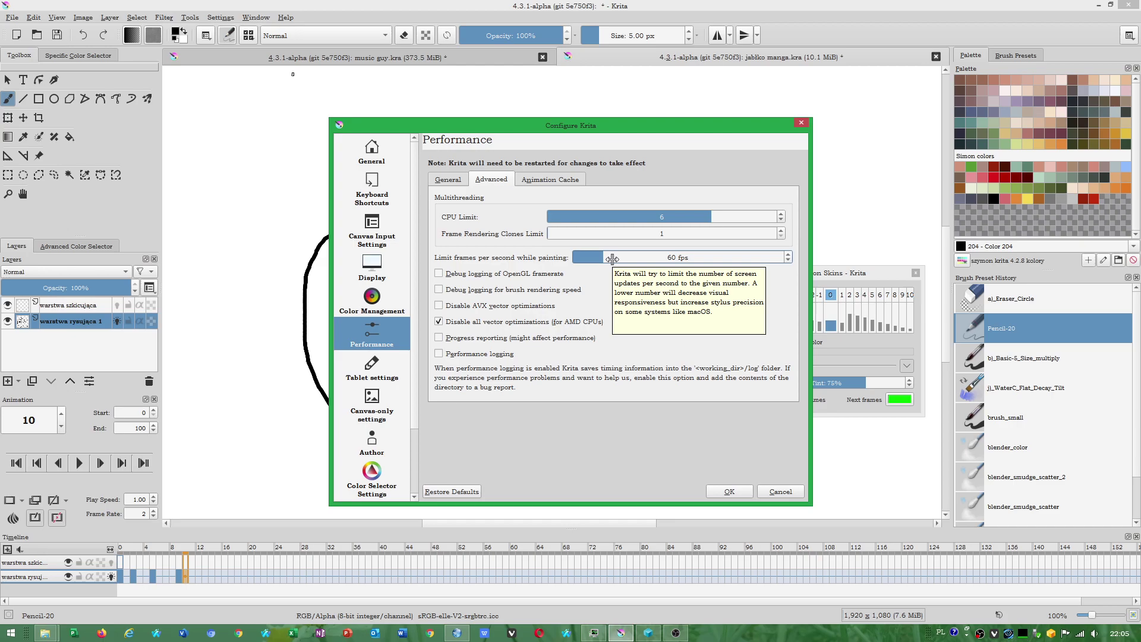
click(446, 181)
mouse_move(612, 230)
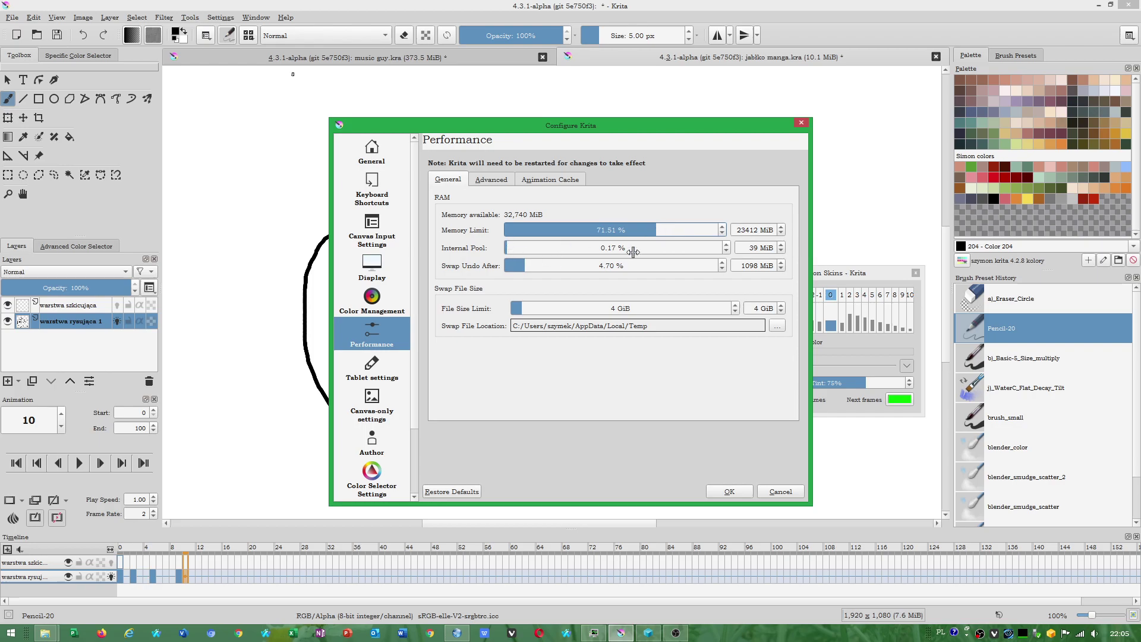
Raise the Internal Pool to 0.22% (51 MiB) and move the settings window aside.
click(727, 246)
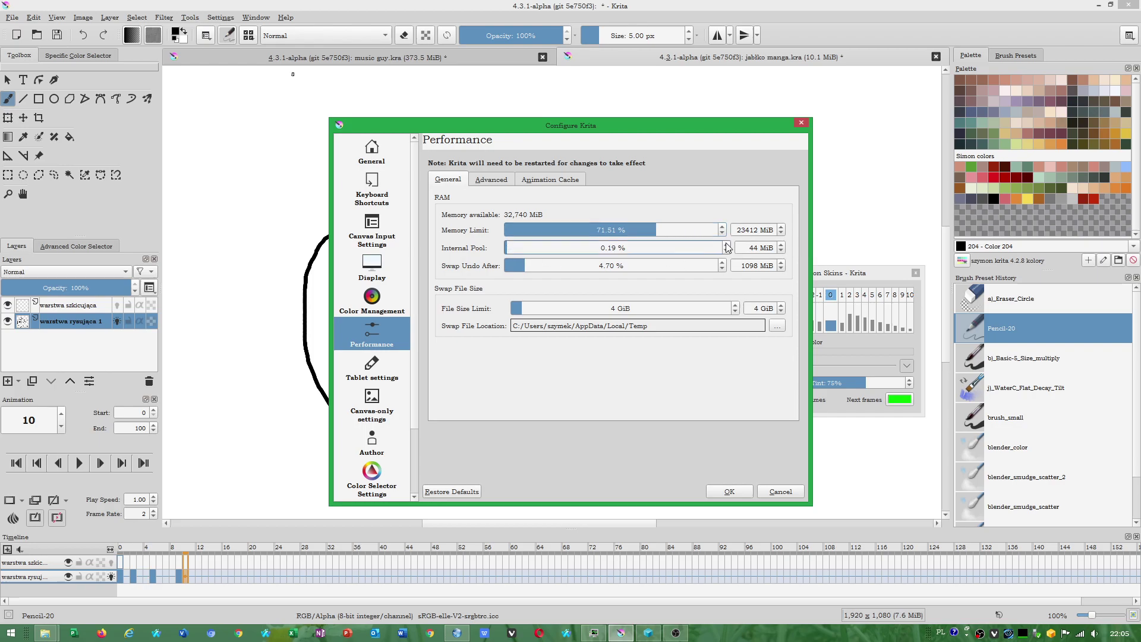
click(726, 244)
click(726, 245)
mouse_move(524, 265)
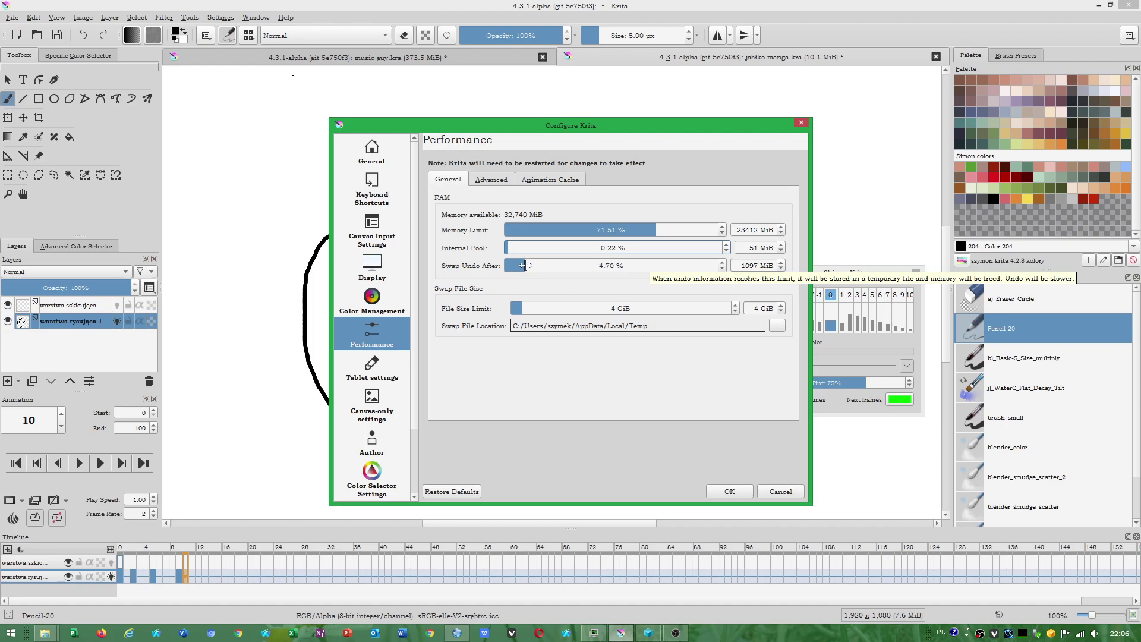
drag(552, 130, 702, 149)
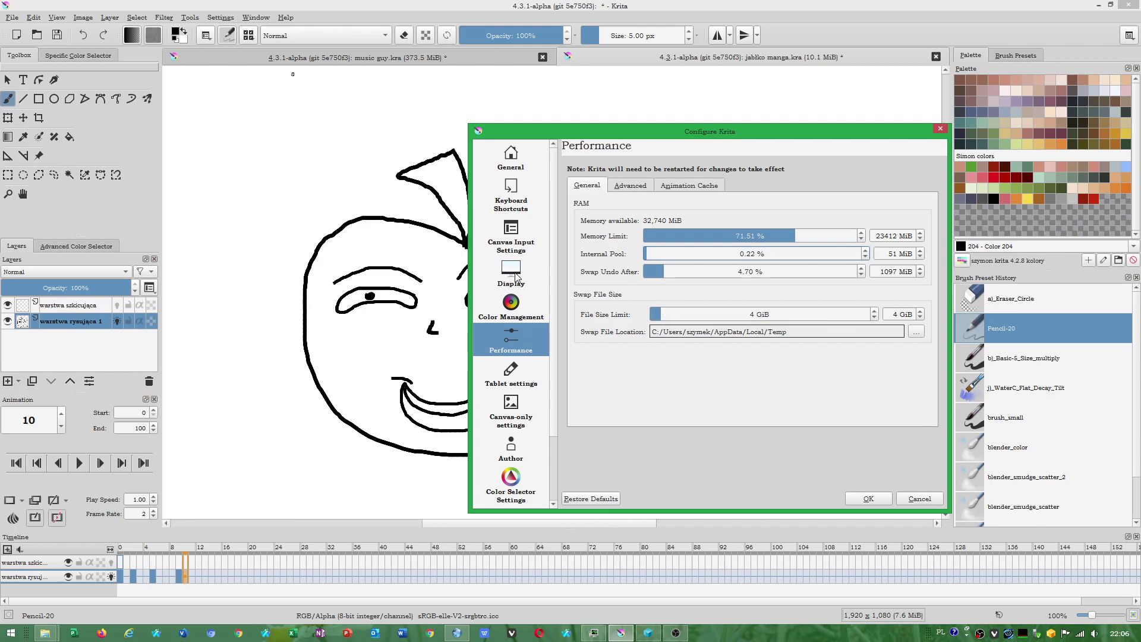
Review the Display canvas renderer choices without changing them.
click(515, 275)
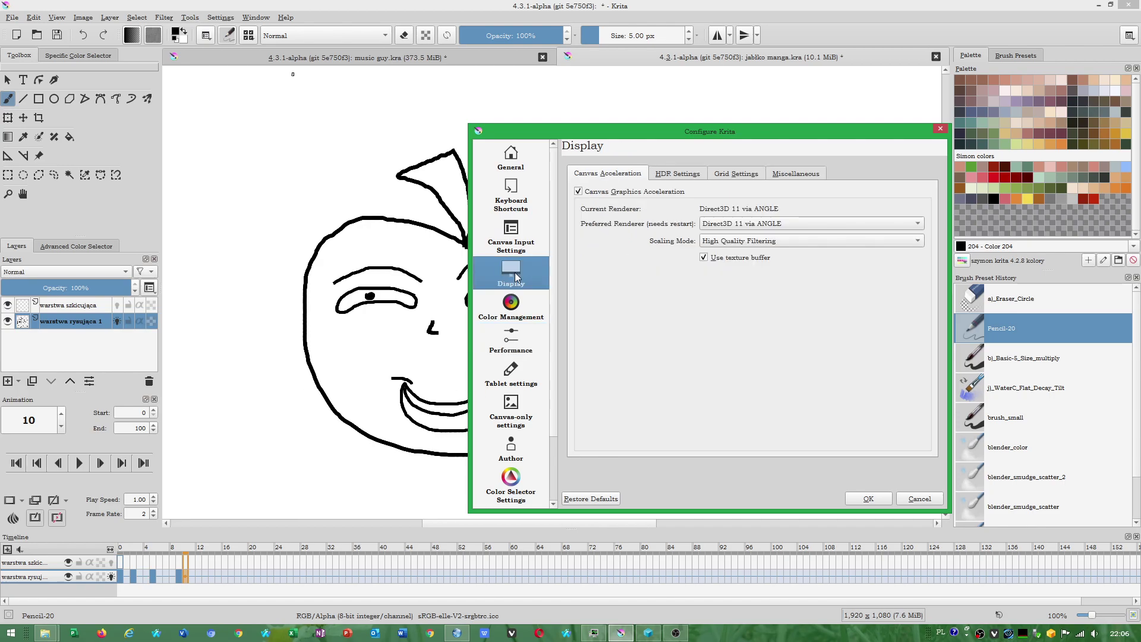
click(739, 226)
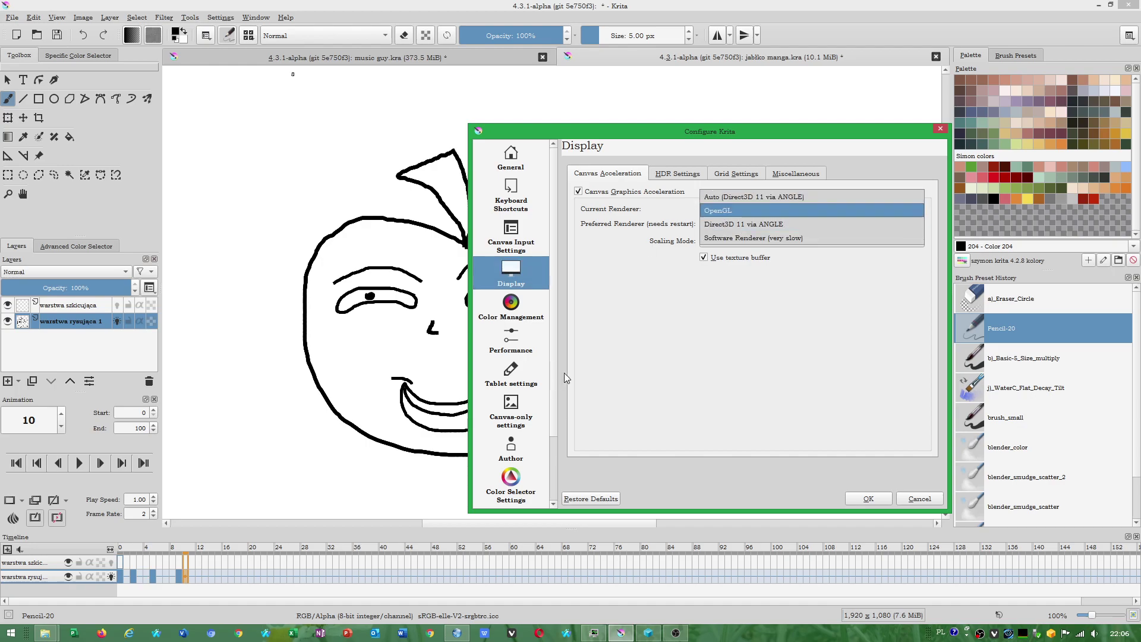
click(587, 373)
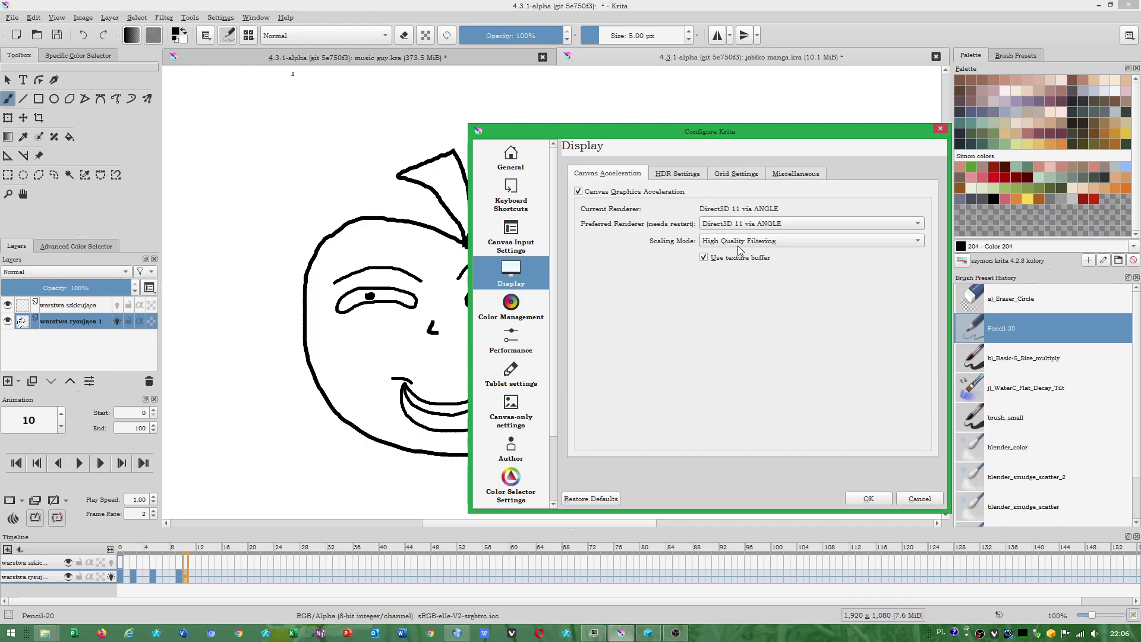
click(744, 228)
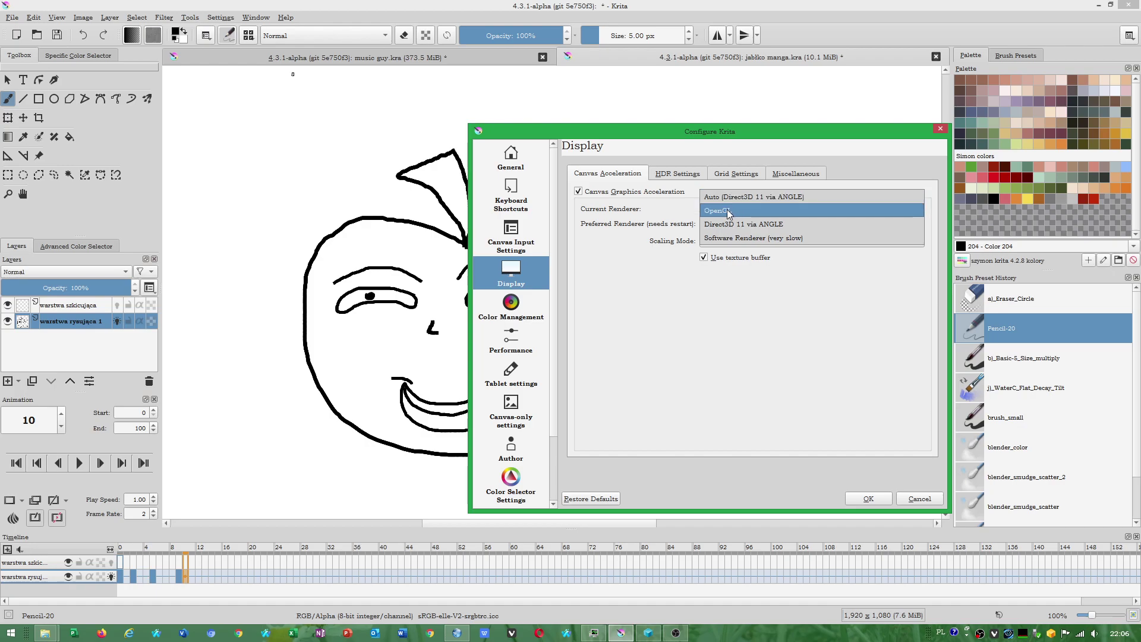
click(652, 390)
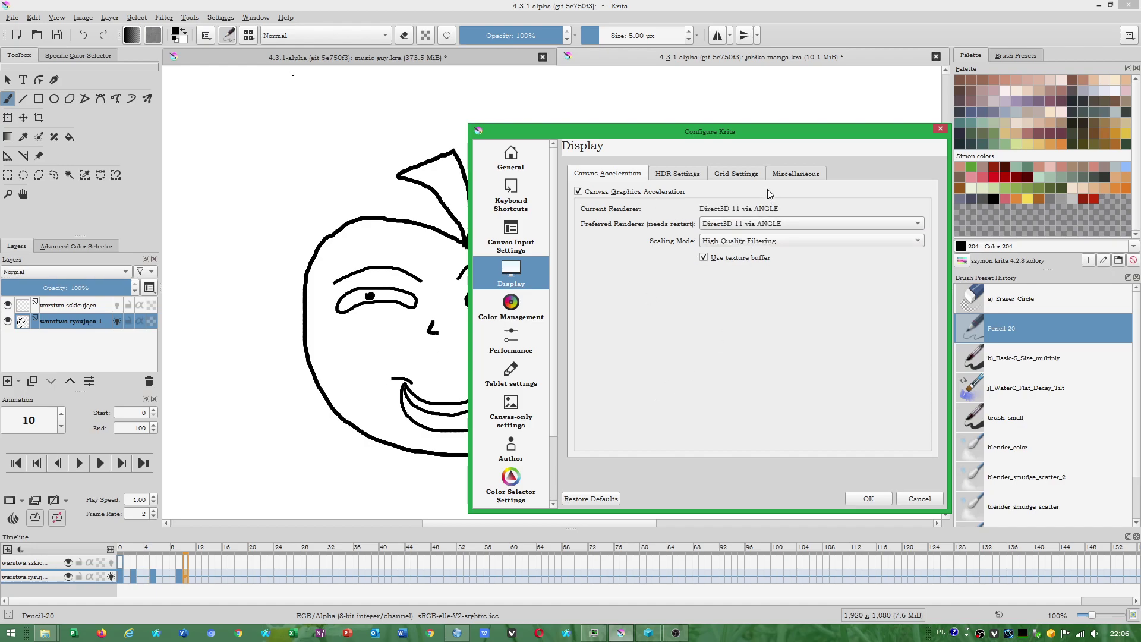
Look over the Miscellaneous display and File Handling settings, then close Configure Krita with OK.
click(787, 176)
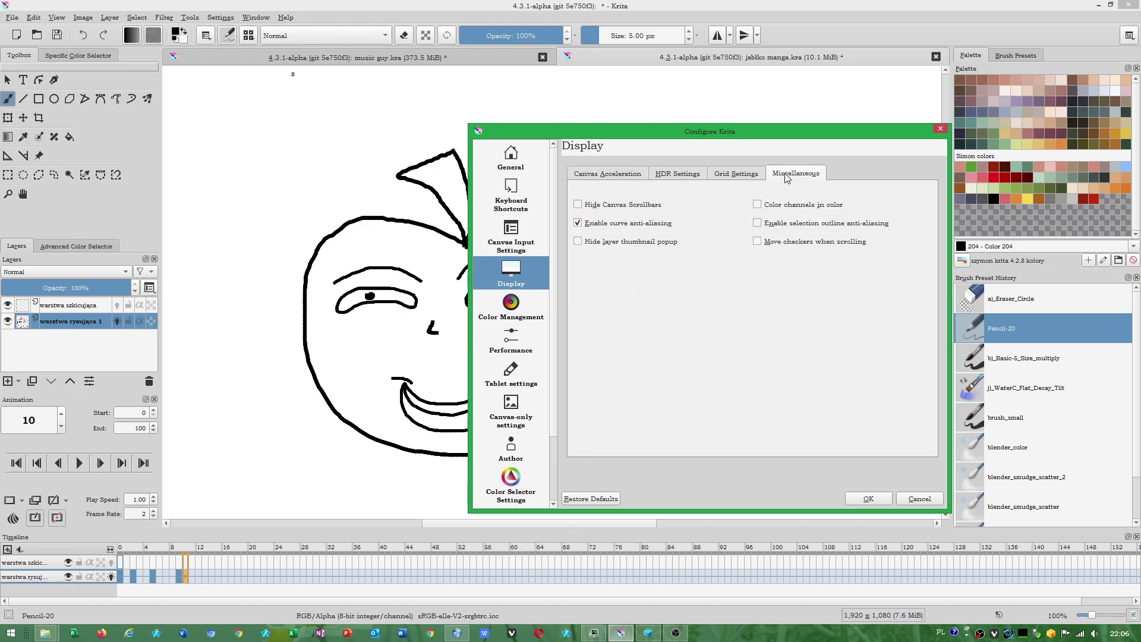
click(508, 156)
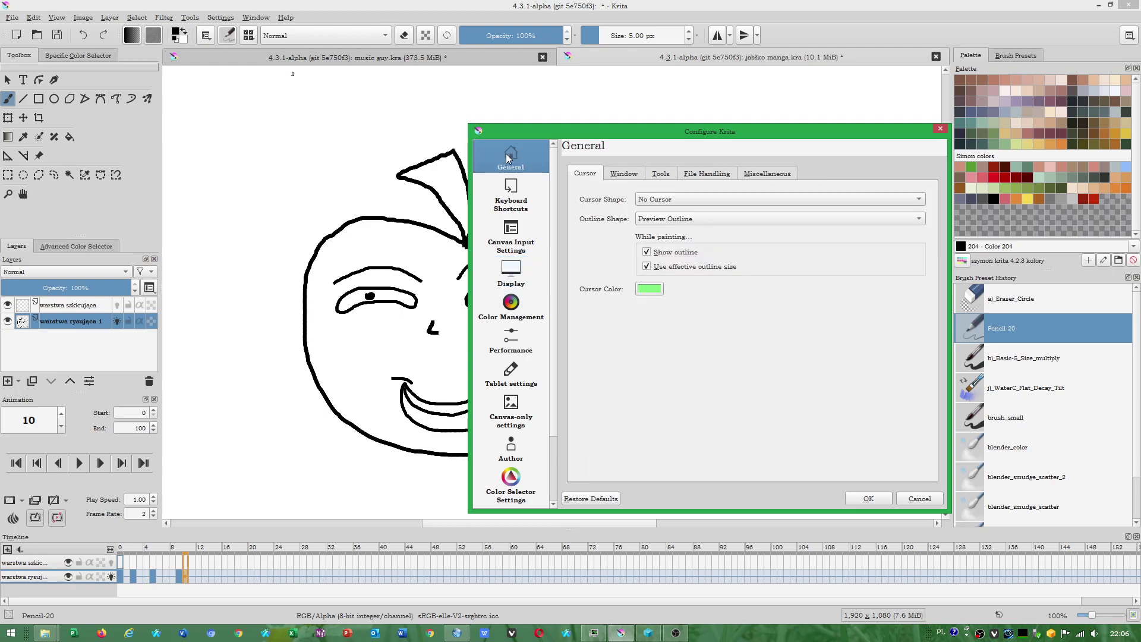
click(721, 175)
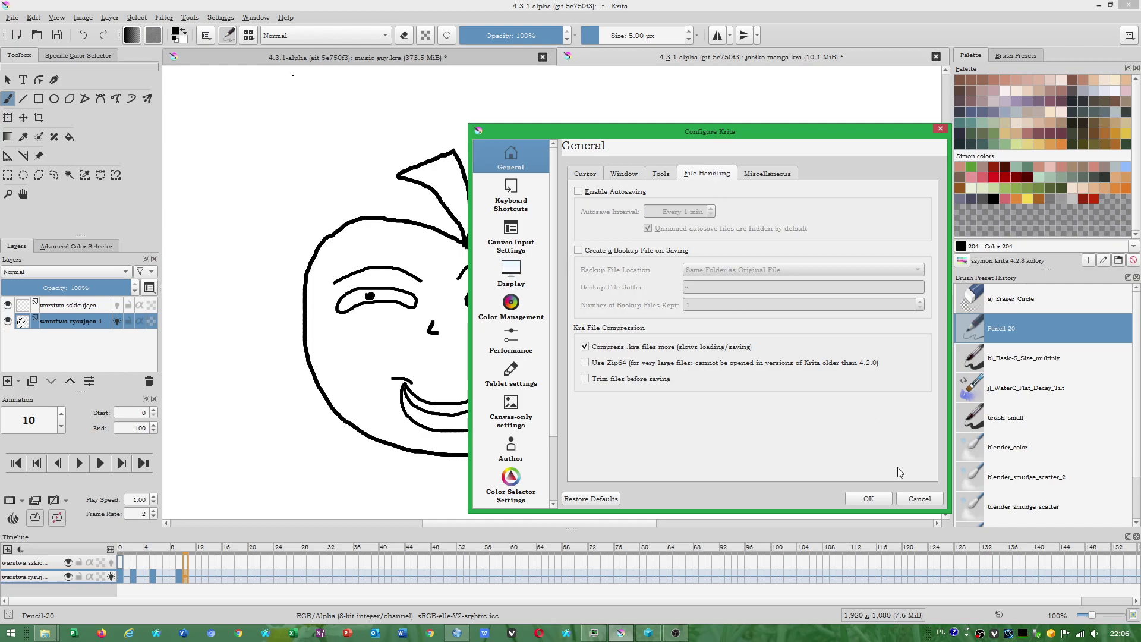
click(873, 497)
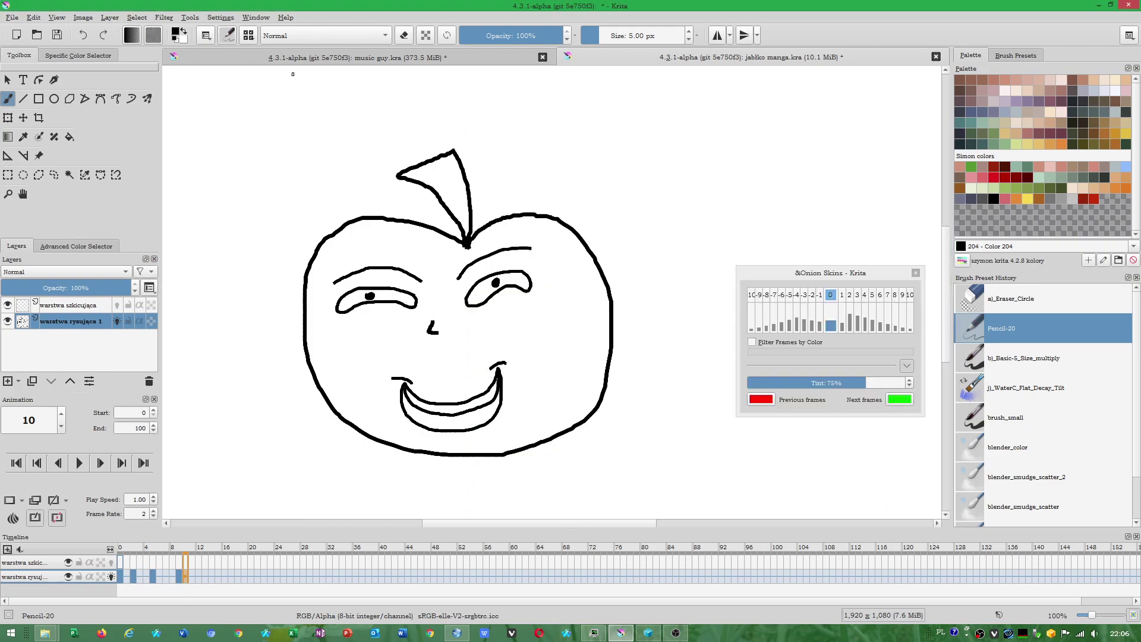
Save jablko manga.kra and create a blank frame at frame 11.
click(180, 576)
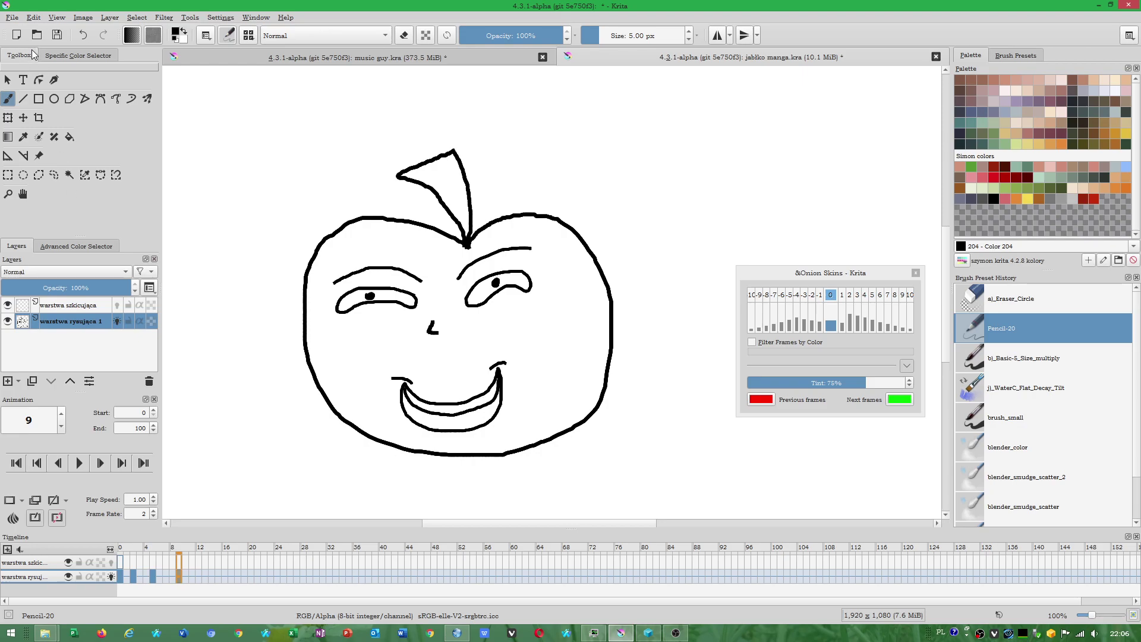
click(58, 35)
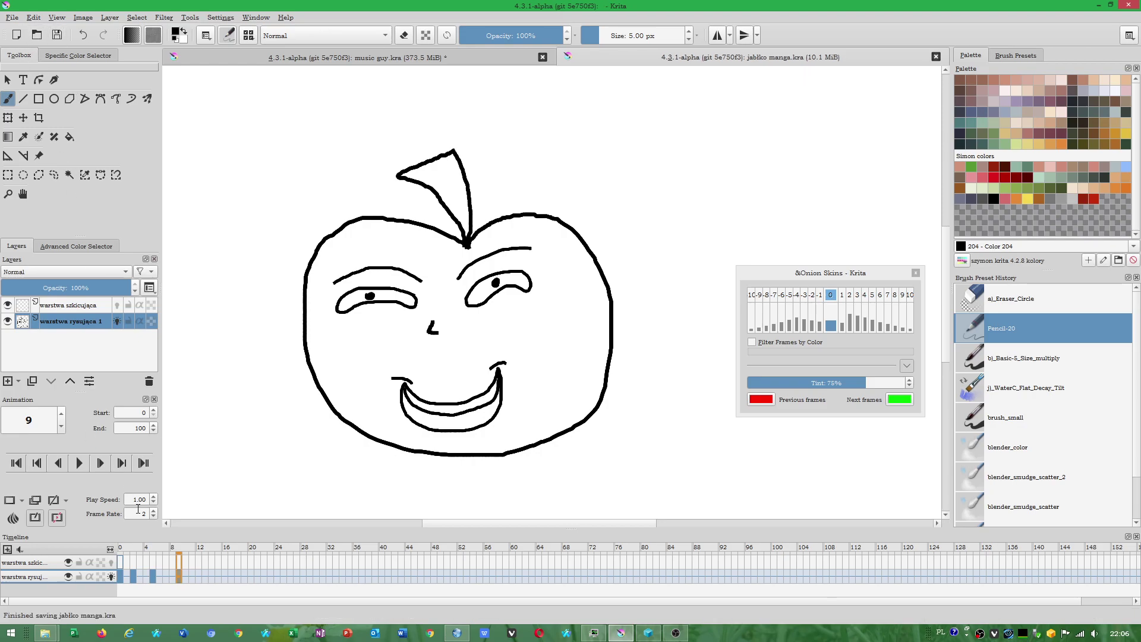
click(120, 576)
click(177, 577)
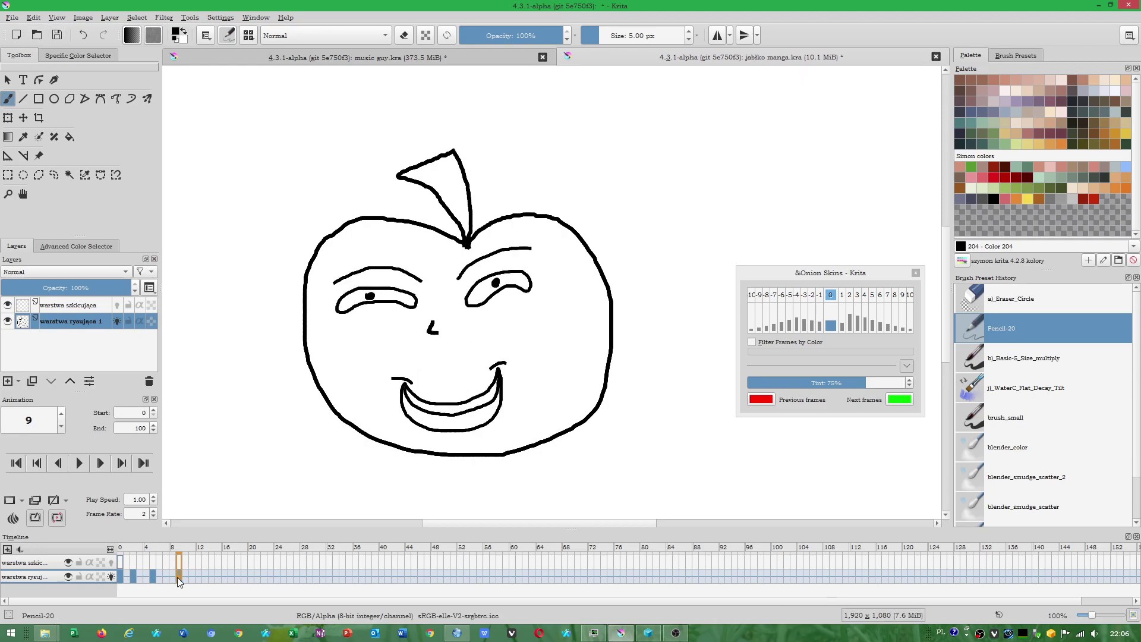
click(193, 576)
right_click(191, 577)
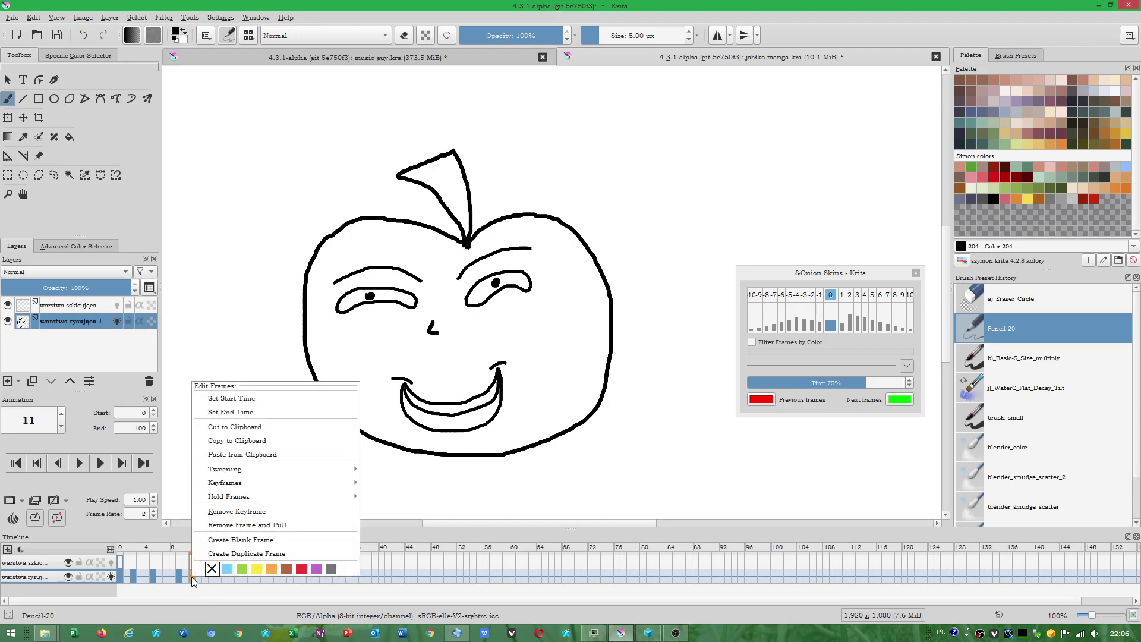
click(221, 539)
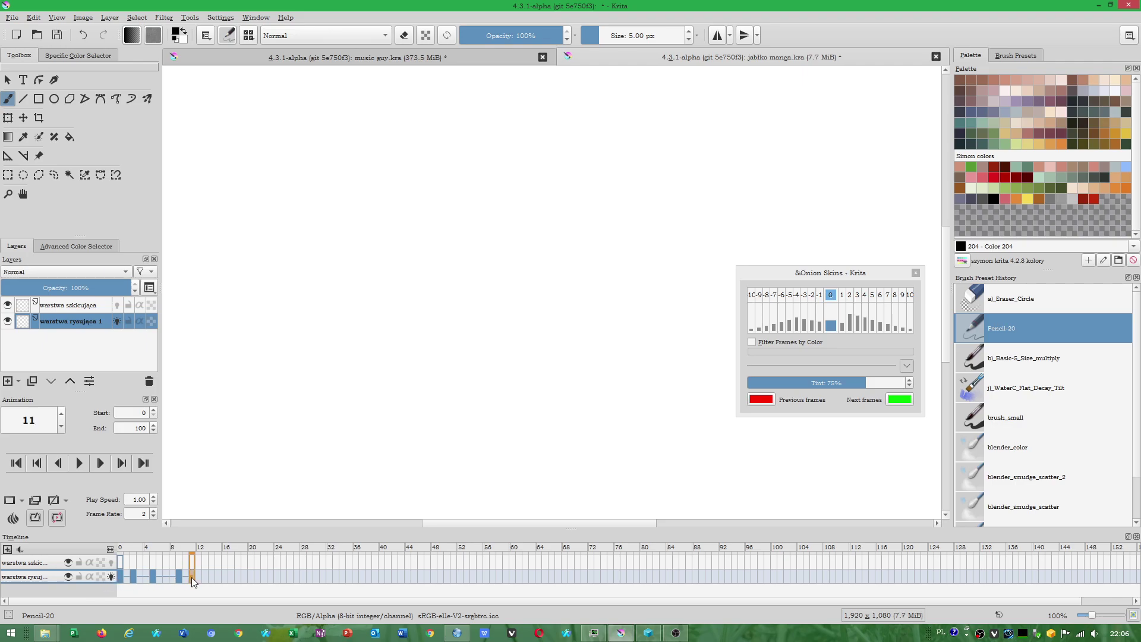
Toggle the -1 to -3 onion skins so the earlier apple face shows behind frame 11.
click(822, 297)
click(820, 295)
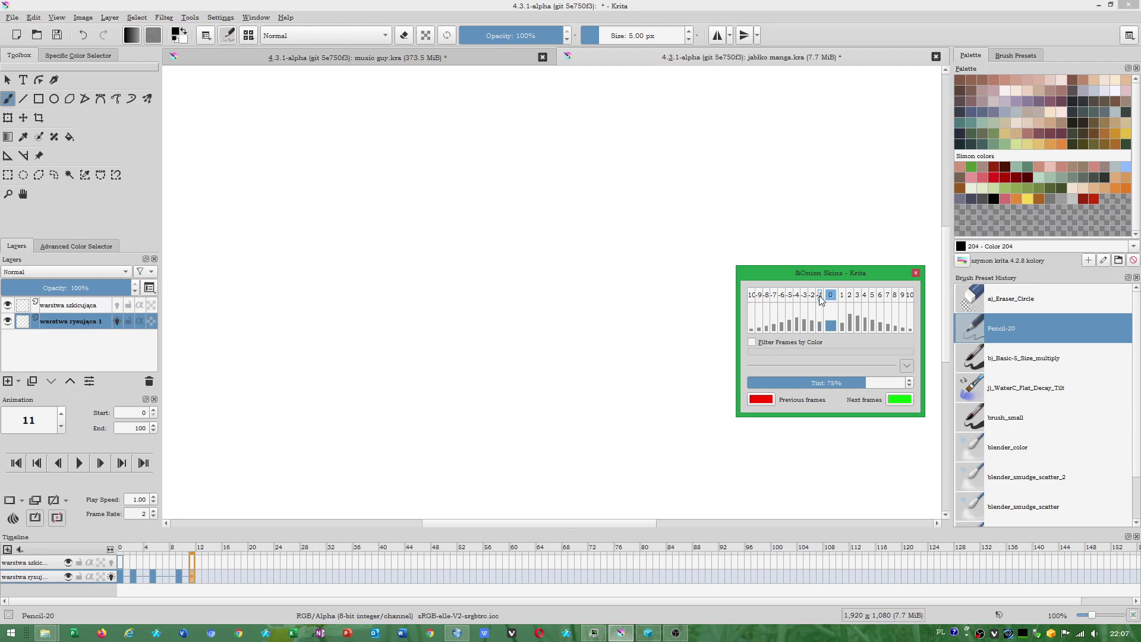
click(830, 299)
click(831, 297)
click(812, 295)
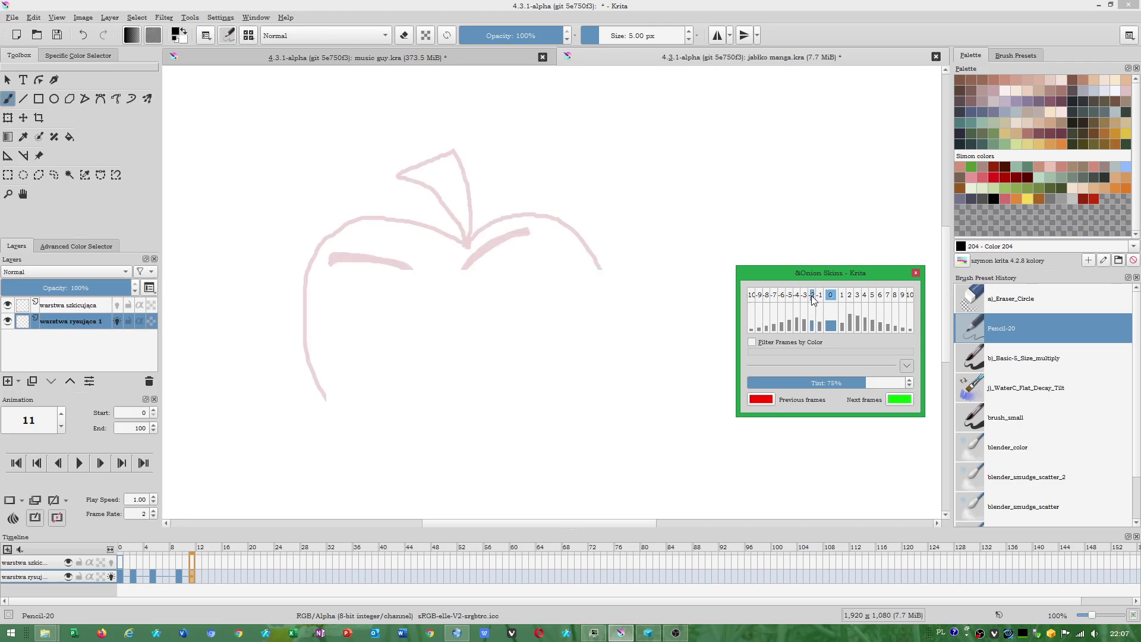
click(813, 296)
click(807, 301)
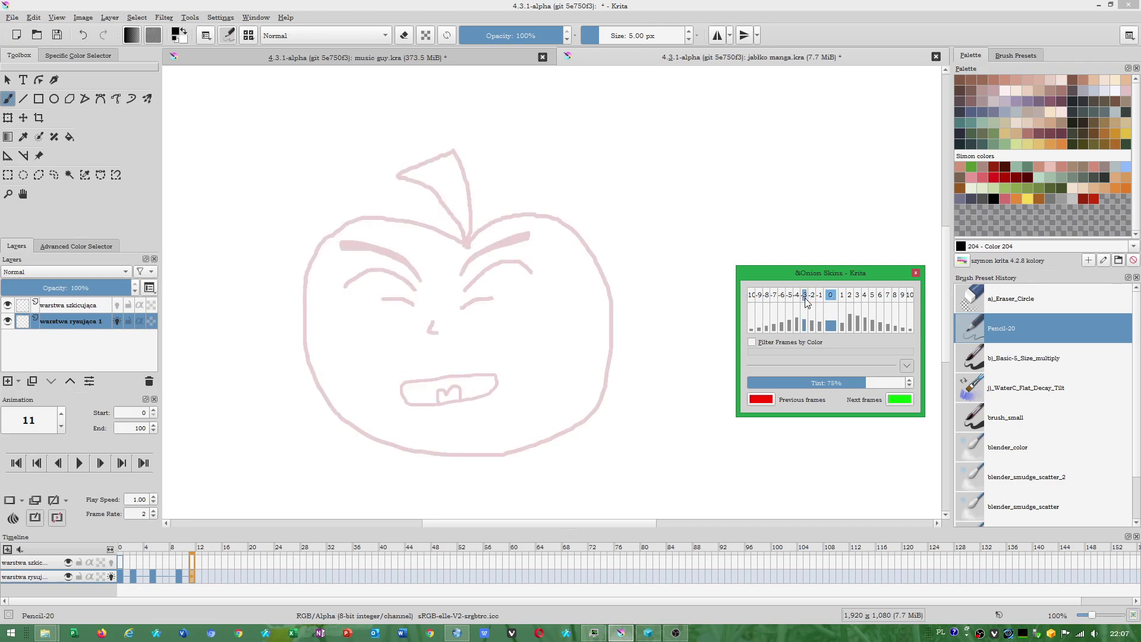
click(807, 302)
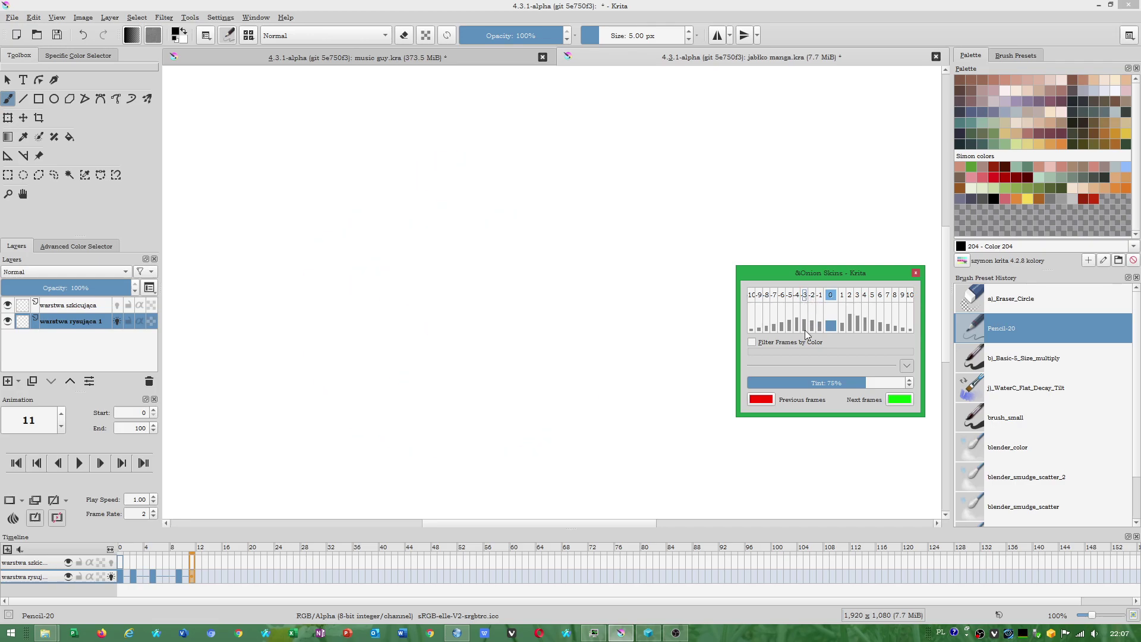
click(821, 296)
Try a curved and then a flatter mouth stroke on frame 11, undoing both.
scroll(374, 397, up, 1)
scroll(375, 397, up, 1)
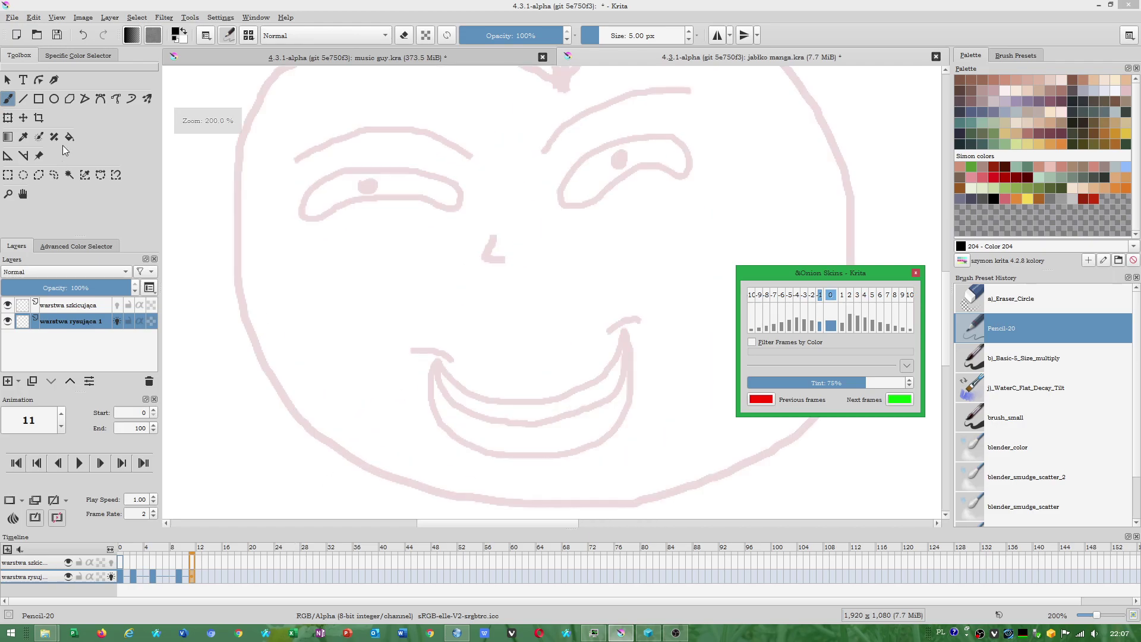
scroll(499, 390, down, 2)
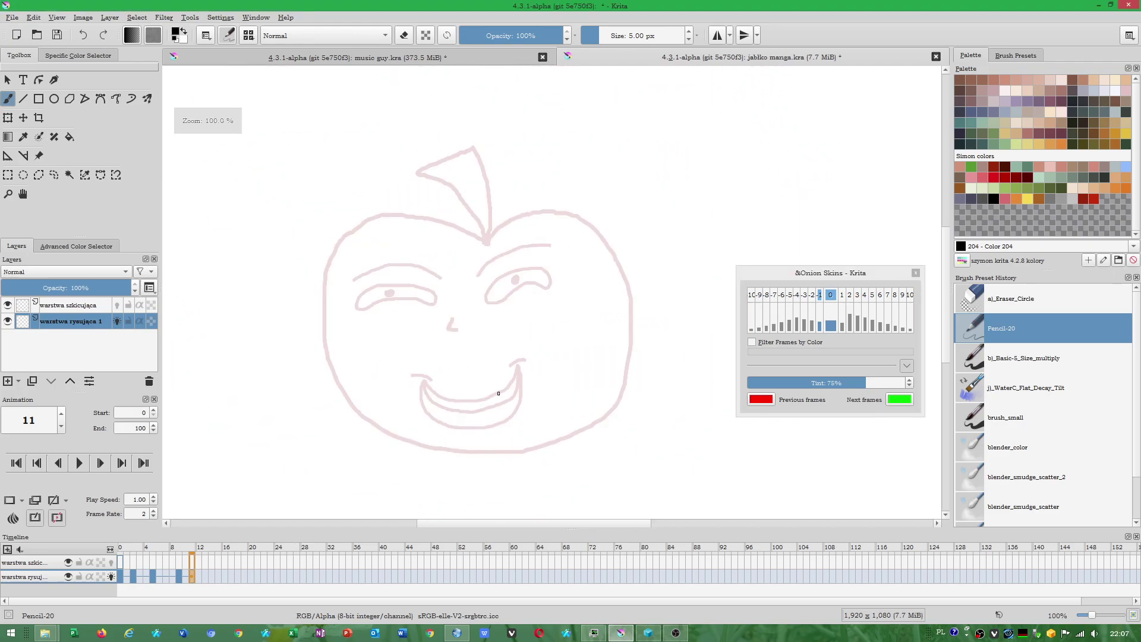
scroll(416, 392, up, 1)
scroll(390, 391, up, 1)
mouse_move(348, 367)
mouse_down()
mouse_move(410, 400)
mouse_move(502, 378)
mouse_move(541, 347)
mouse_up()
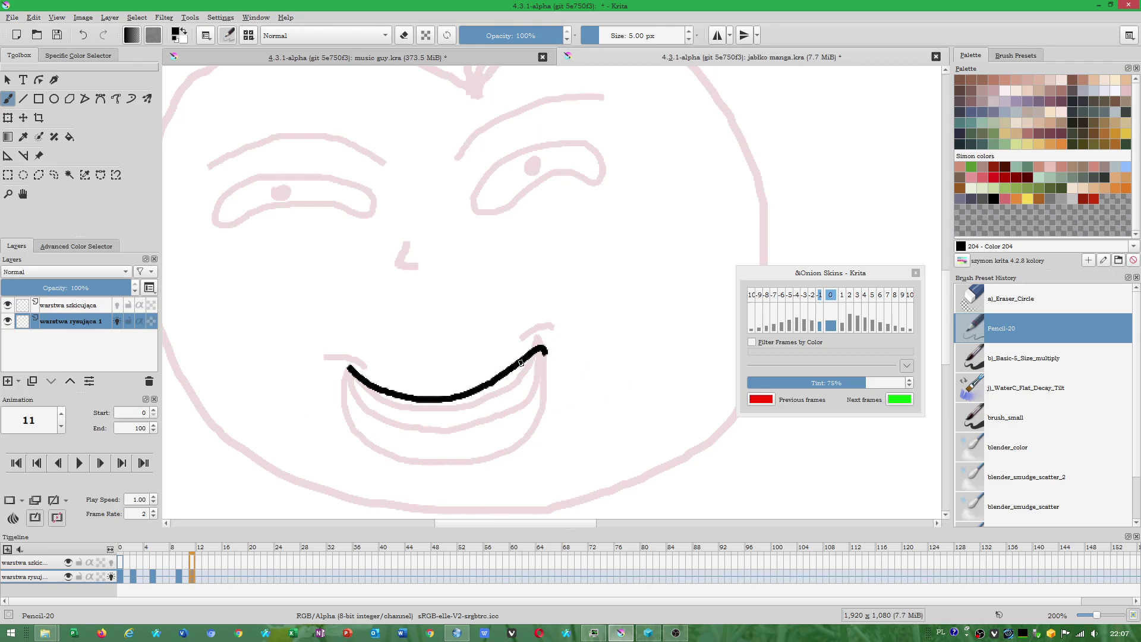
key(ctrl+z)
mouse_move(392, 441)
mouse_down()
mouse_move(504, 438)
mouse_move(470, 462)
mouse_move(380, 463)
mouse_move(394, 440)
mouse_move(516, 438)
mouse_up()
scroll(445, 439, down, 2)
scroll(445, 439, up, 2)
key(ctrl+z)
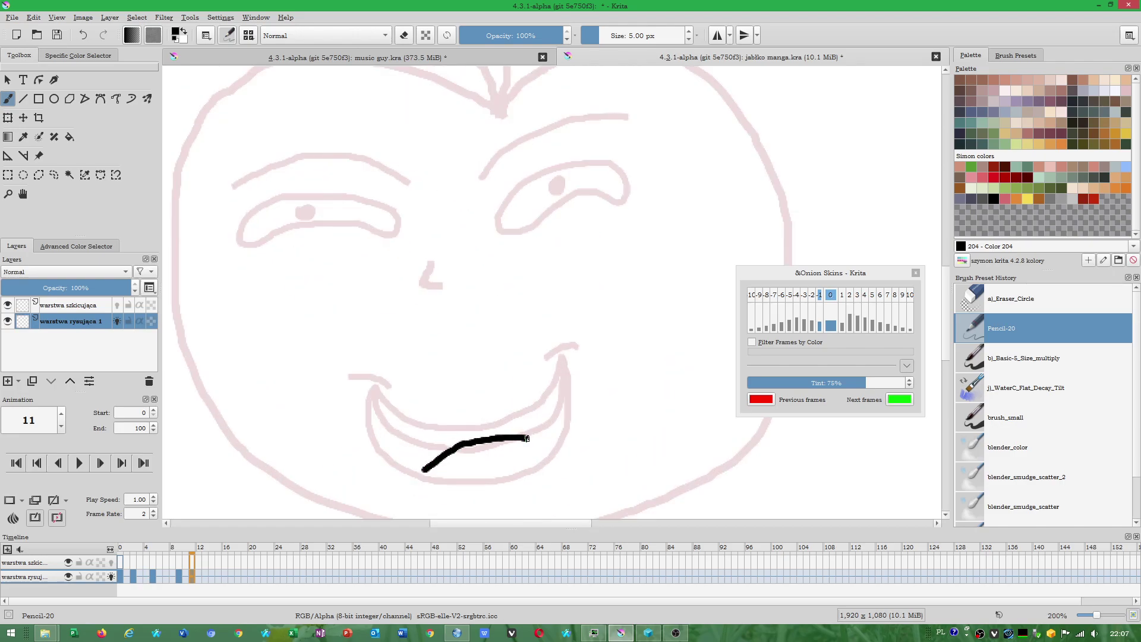
Ink the L-shaped nose and the left and right eyes over the onion skin.
mouse_move(428, 265)
mouse_down()
mouse_move(419, 295)
mouse_move(444, 298)
mouse_up()
drag(388, 234, 377, 299)
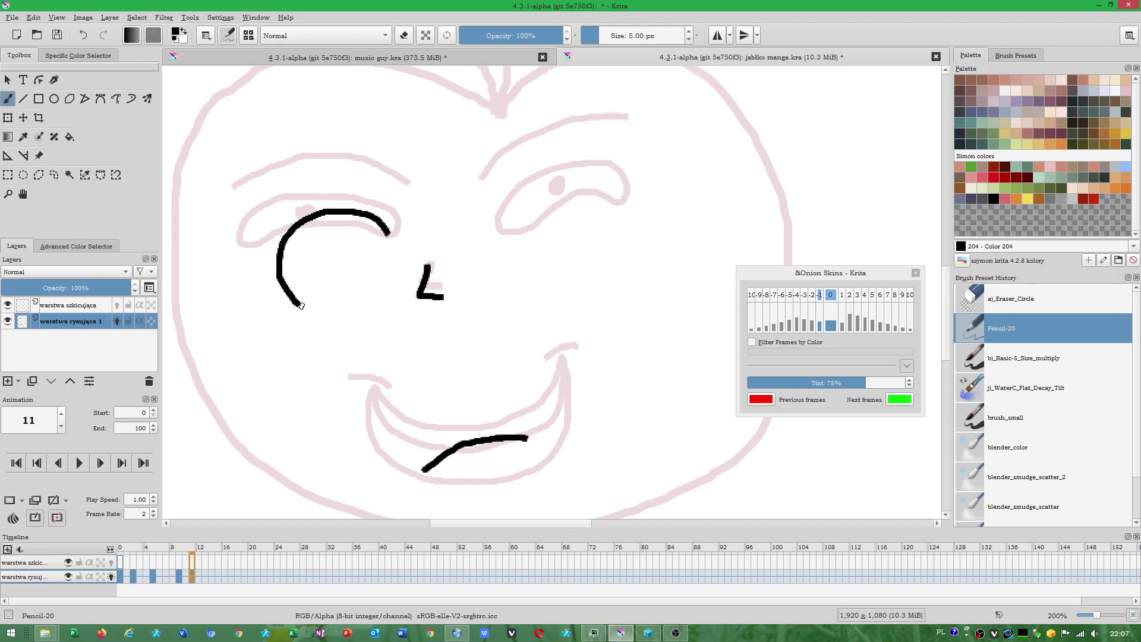
mouse_move(356, 240)
mouse_down()
mouse_move(364, 264)
mouse_move(375, 239)
mouse_move(354, 241)
mouse_up()
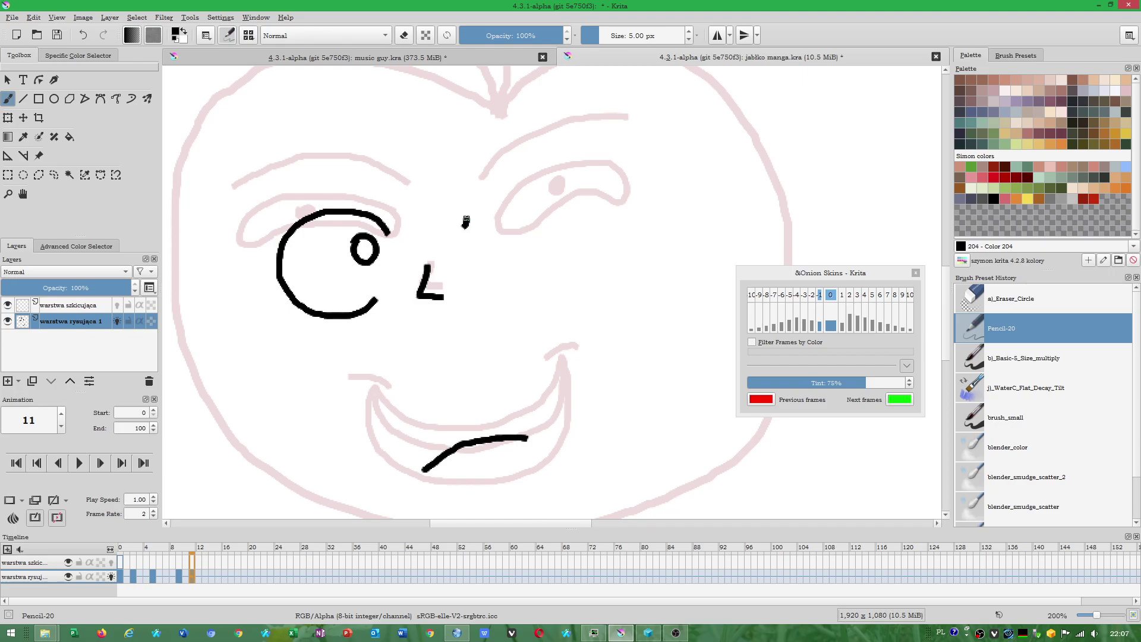
mouse_move(466, 221)
mouse_down()
mouse_move(550, 201)
mouse_move(567, 291)
mouse_move(472, 306)
mouse_move(489, 235)
mouse_up()
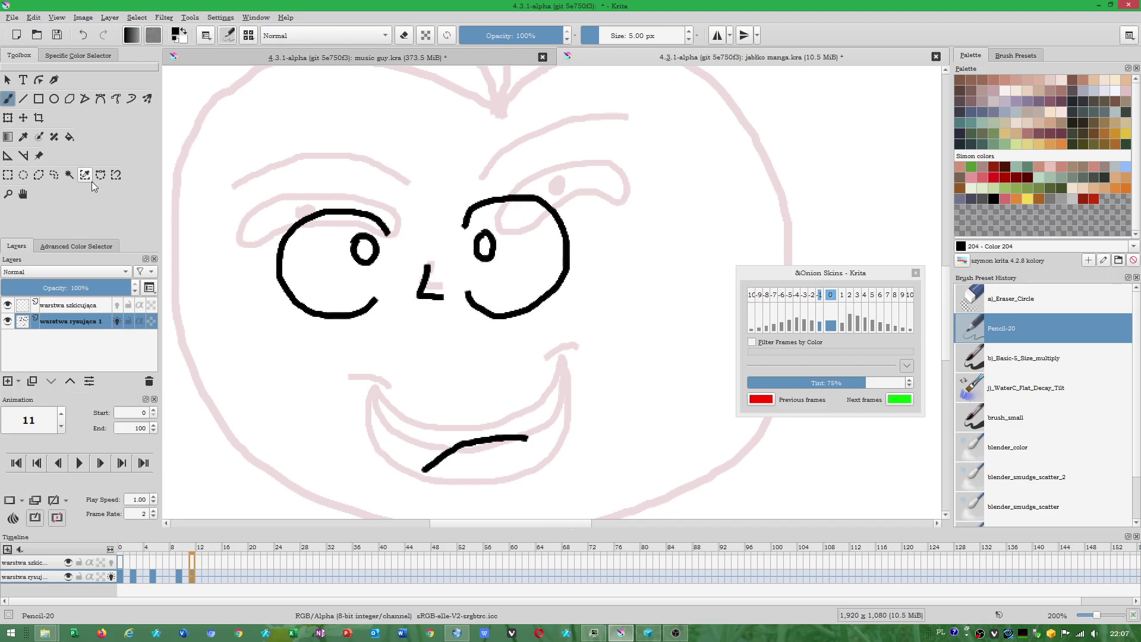
Freehand-select the nose, move it lower with Transform, then deselect.
click(54, 175)
mouse_move(424, 257)
mouse_down()
mouse_move(420, 311)
mouse_move(452, 301)
mouse_move(461, 275)
mouse_move(423, 257)
mouse_move(413, 331)
mouse_up()
click(7, 117)
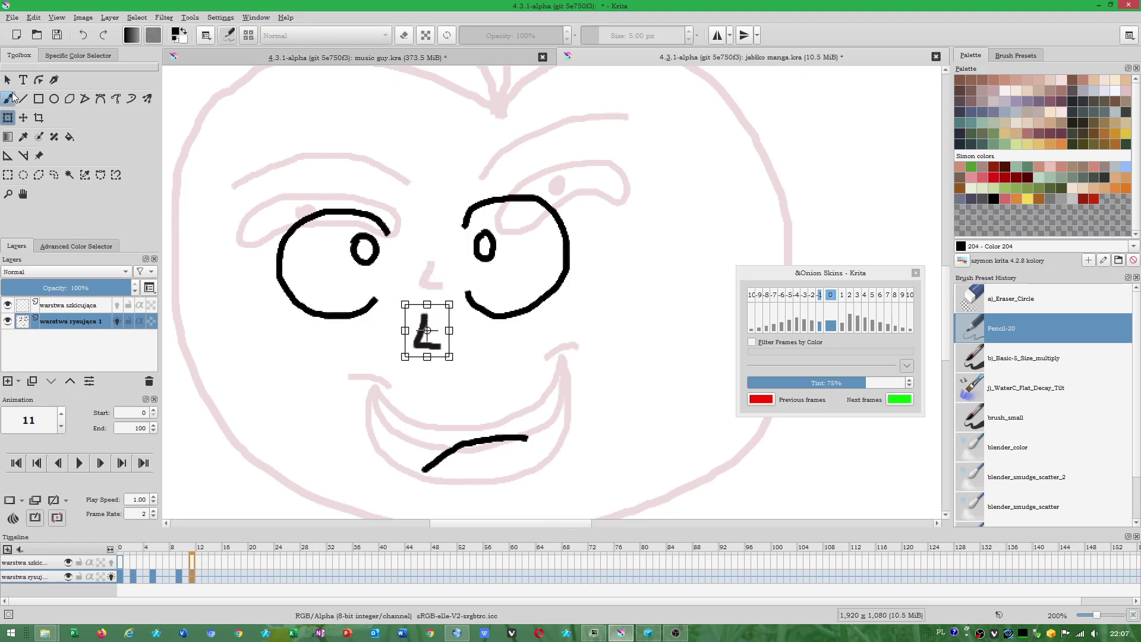
click(8, 98)
click(137, 17)
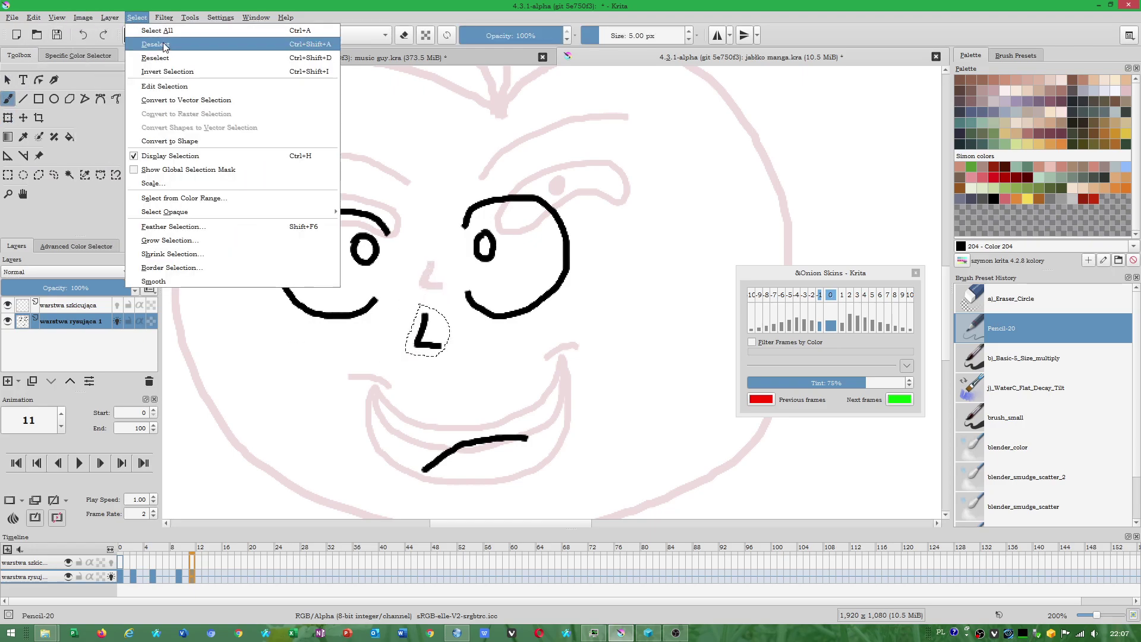
click(152, 44)
scroll(435, 337, down, 2)
scroll(435, 336, up, 1)
scroll(435, 337, up, 1)
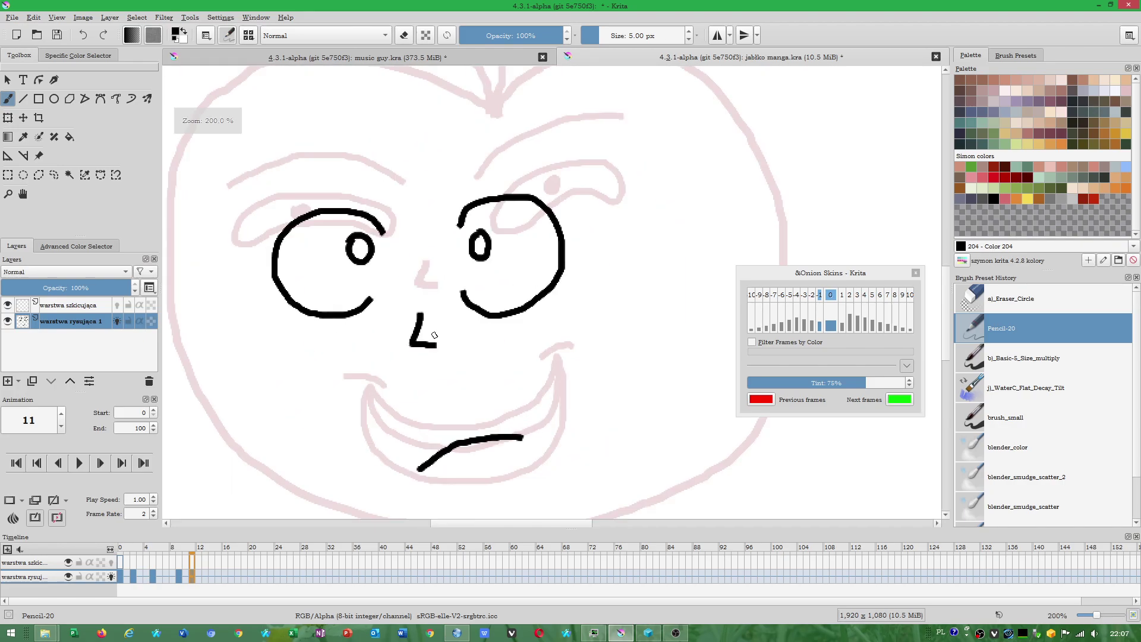
scroll(434, 337, down, 1)
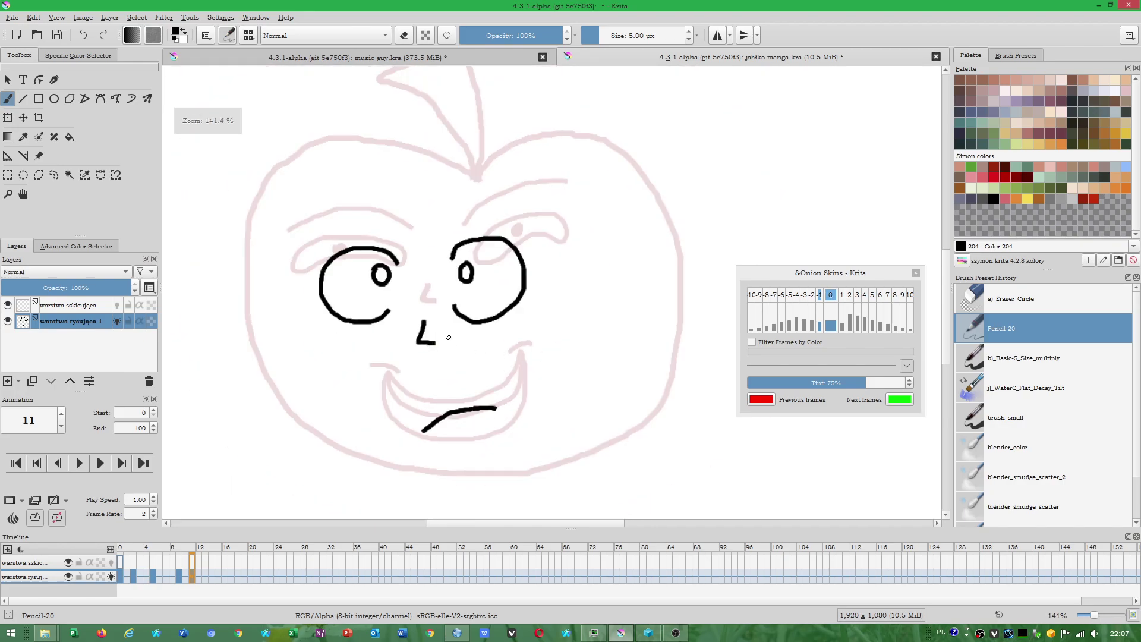
On frame 9, trace a freehand selection around the apple, then discard it.
click(178, 575)
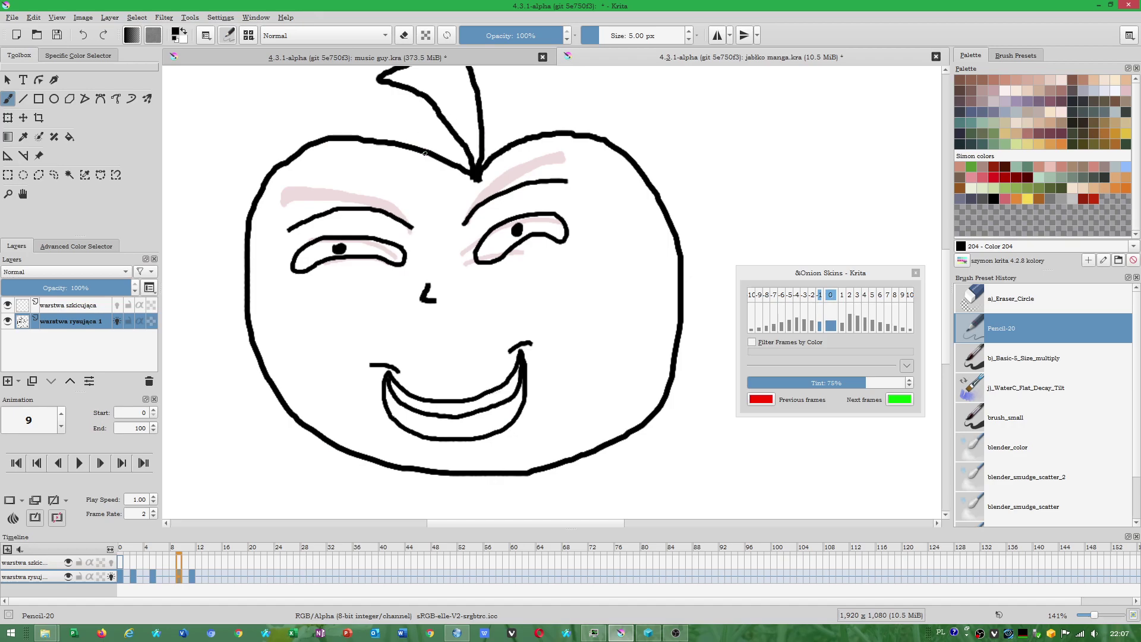
scroll(425, 154, down, 1)
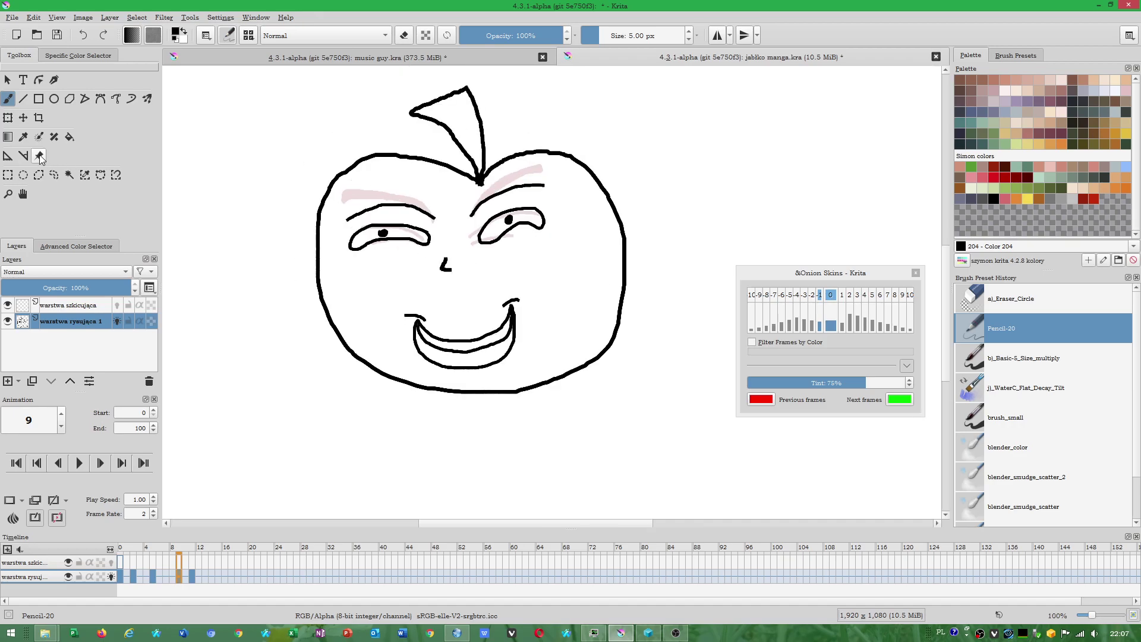
click(54, 174)
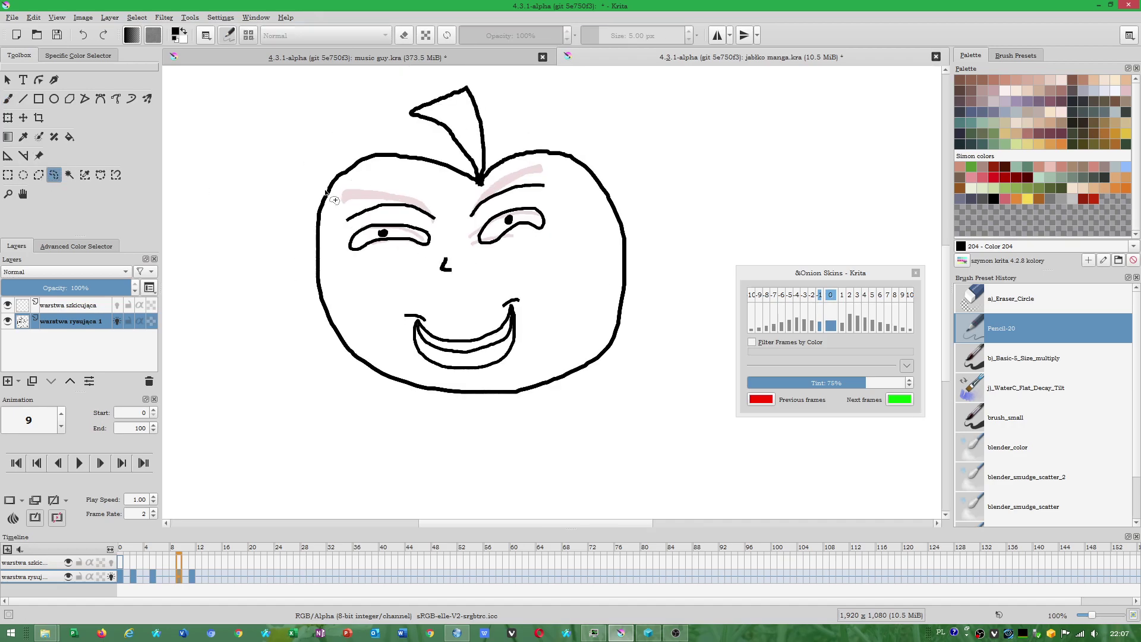
drag(371, 173, 418, 367)
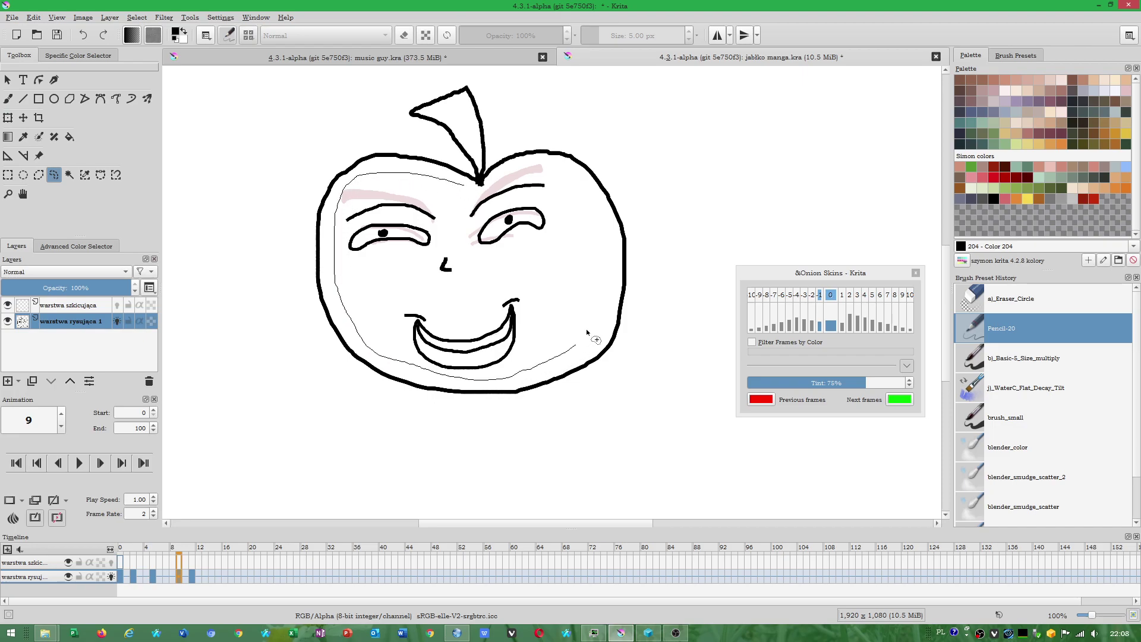
drag(587, 333, 590, 193)
drag(297, 194, 287, 326)
right_click(255, 302)
key(Escape)
key(ctrl+shift+a)
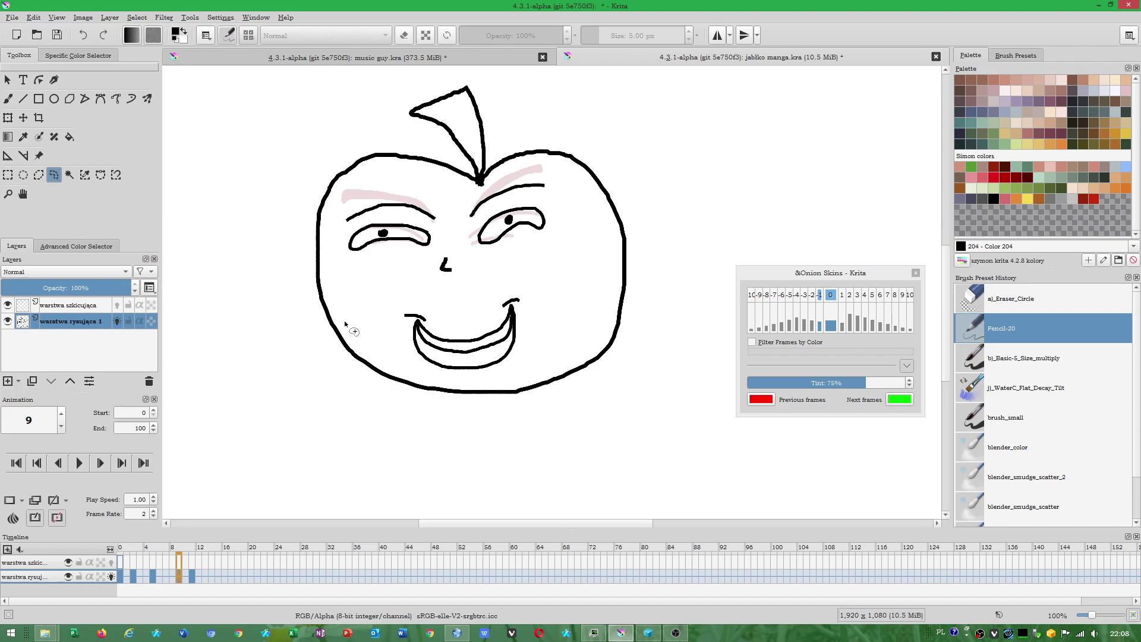
Reselect the apple outline, copy it to a new layer, and move that keyframe to frame 11.
mouse_move(345, 322)
mouse_down()
mouse_move(482, 194)
mouse_move(413, 366)
mouse_move(347, 339)
mouse_move(380, 389)
mouse_move(598, 389)
mouse_move(648, 250)
mouse_move(580, 138)
mouse_move(428, 80)
mouse_move(286, 179)
mouse_move(294, 318)
mouse_move(311, 337)
mouse_move(347, 321)
mouse_up()
right_click(402, 359)
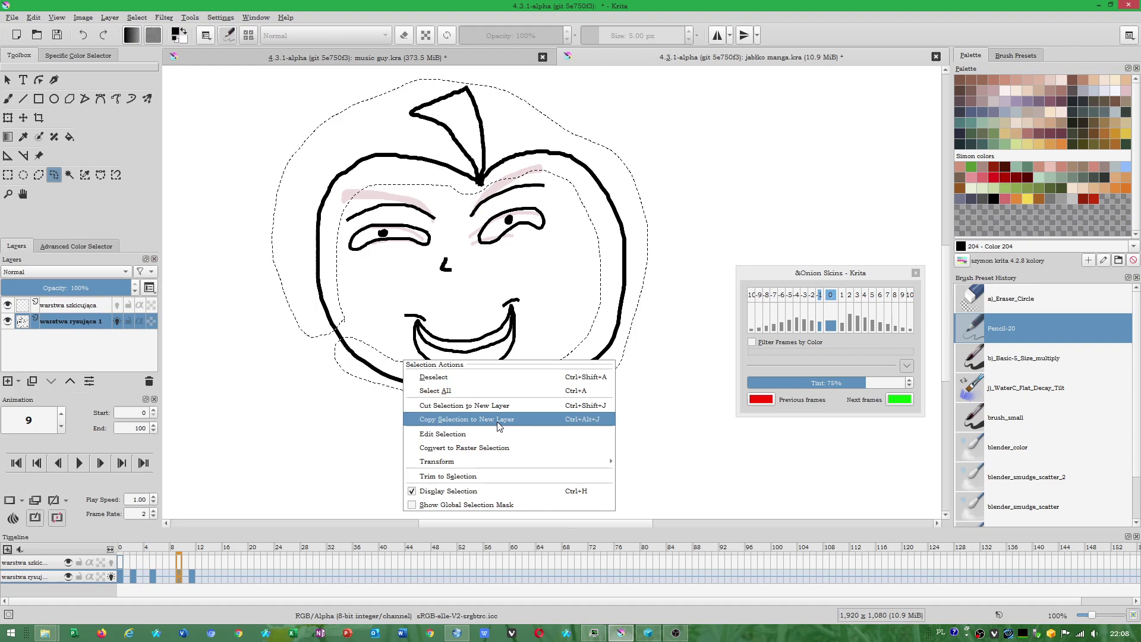
click(500, 419)
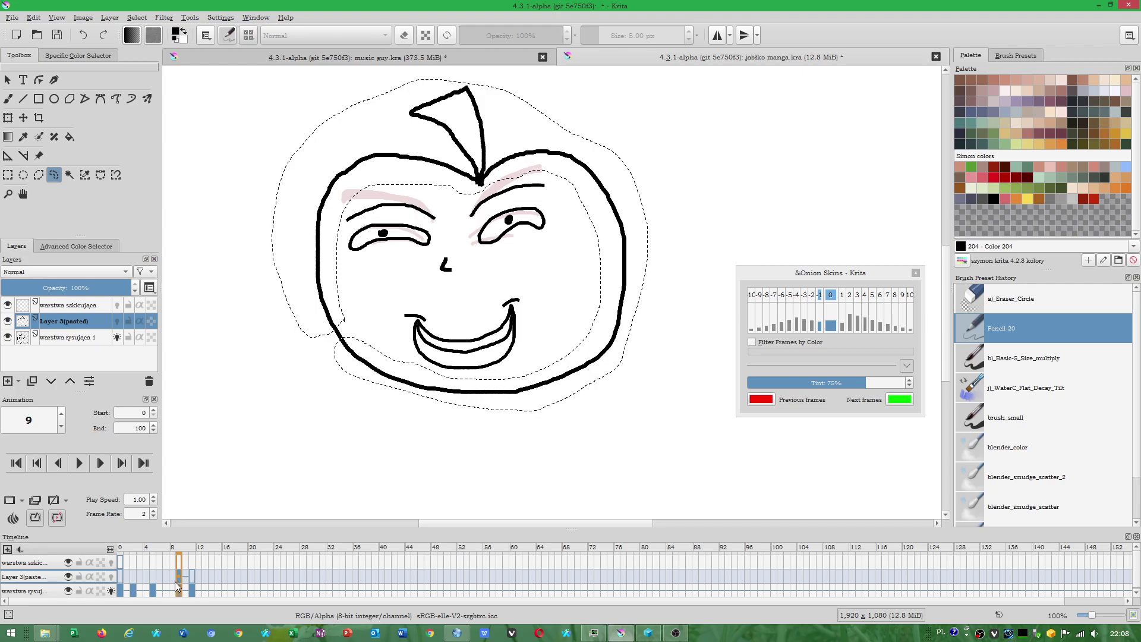
click(192, 591)
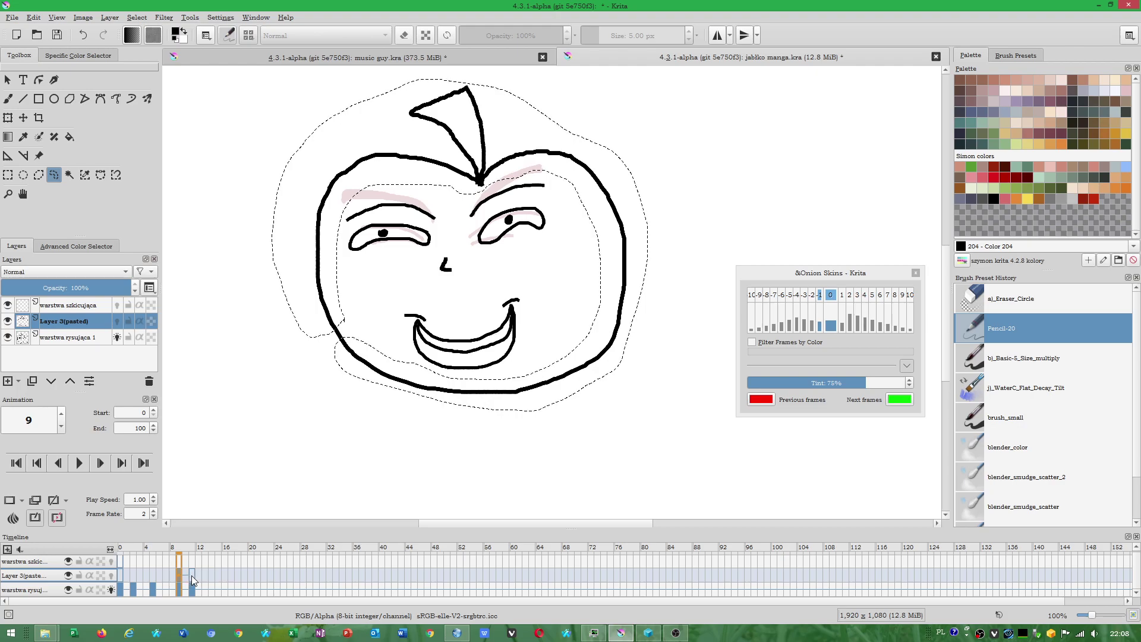
drag(192, 575, 193, 574)
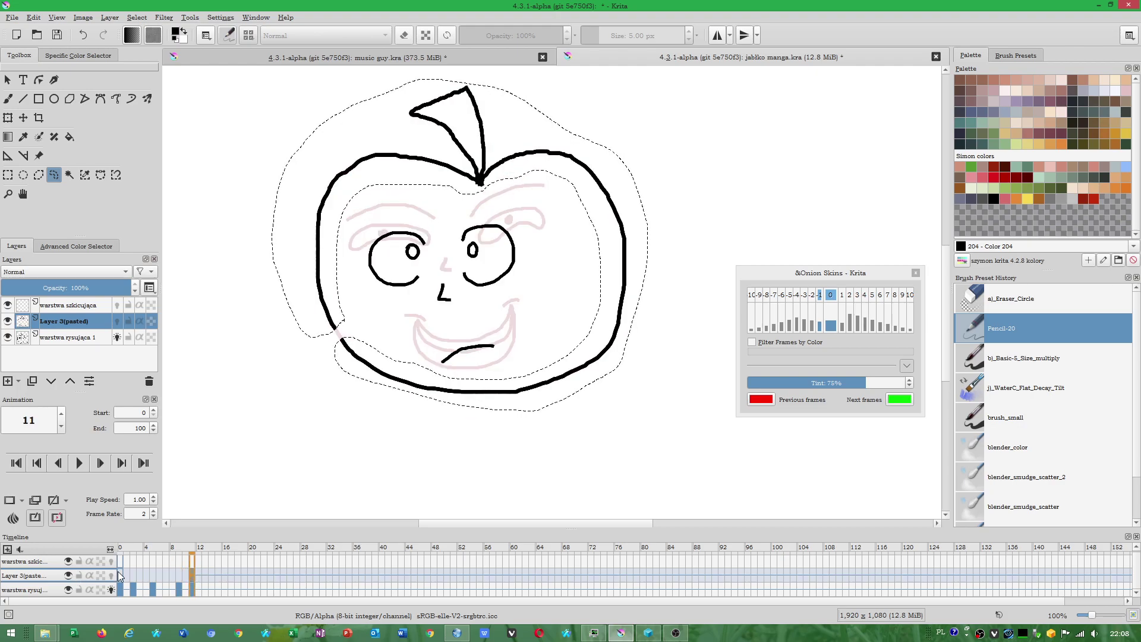
Merge the pasted outline layer down into the drawing layer with Ctrl+E.
right_click(63, 323)
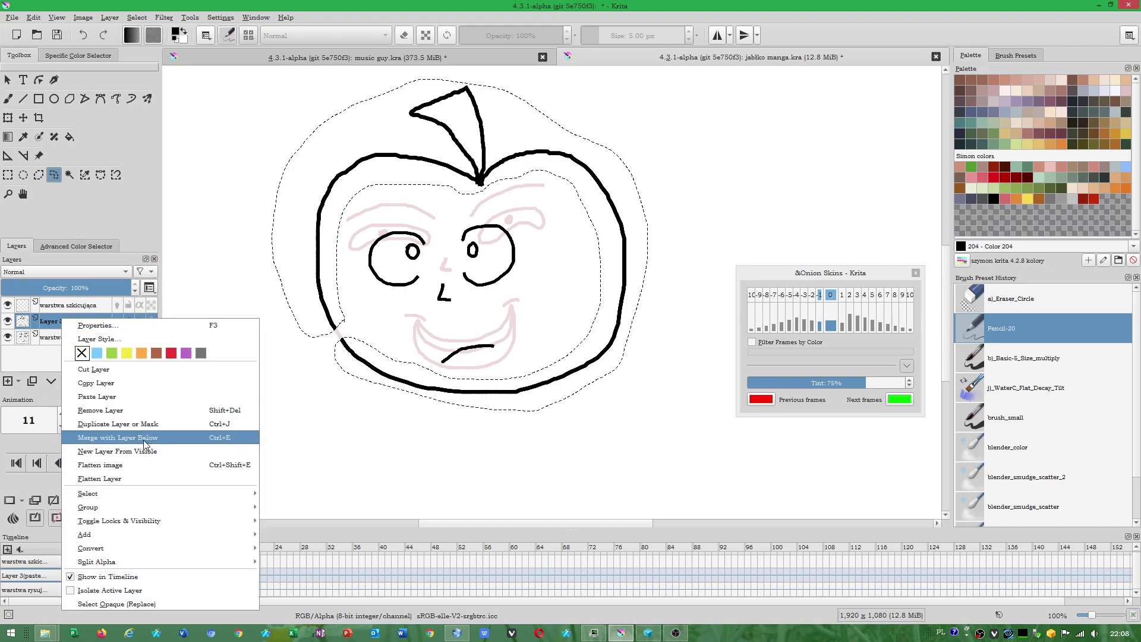
click(54, 329)
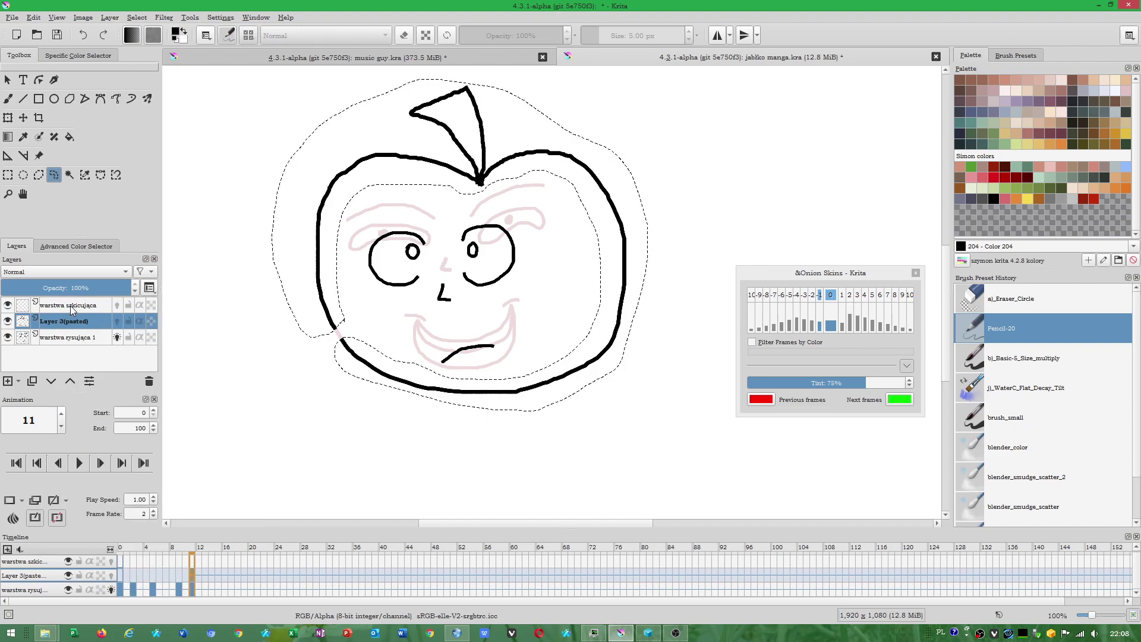
right_click(190, 576)
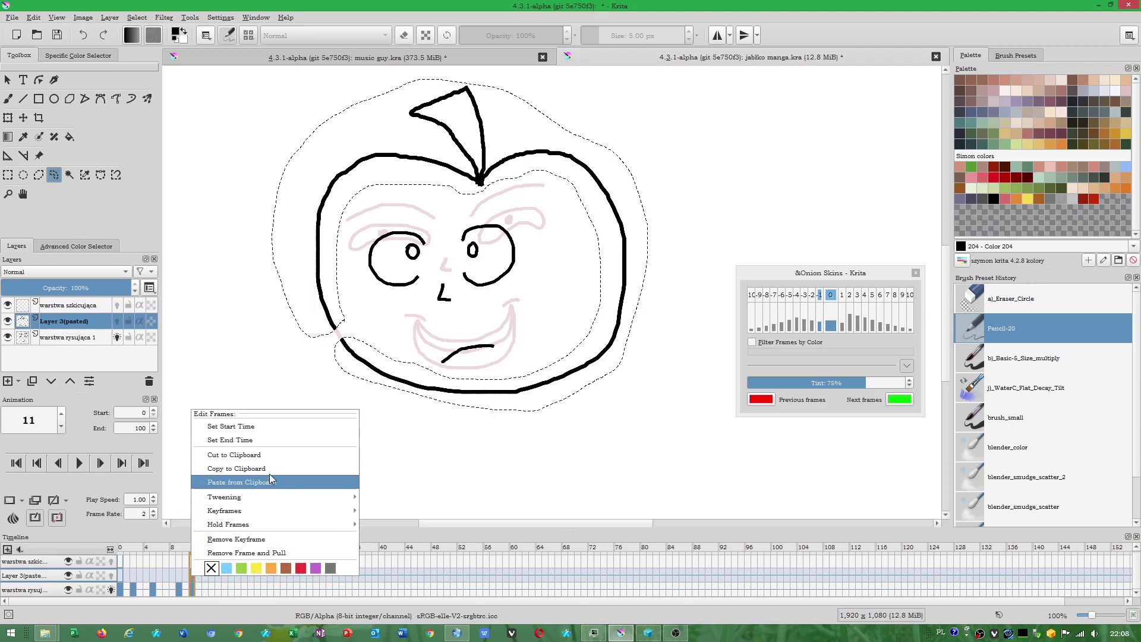
right_click(59, 319)
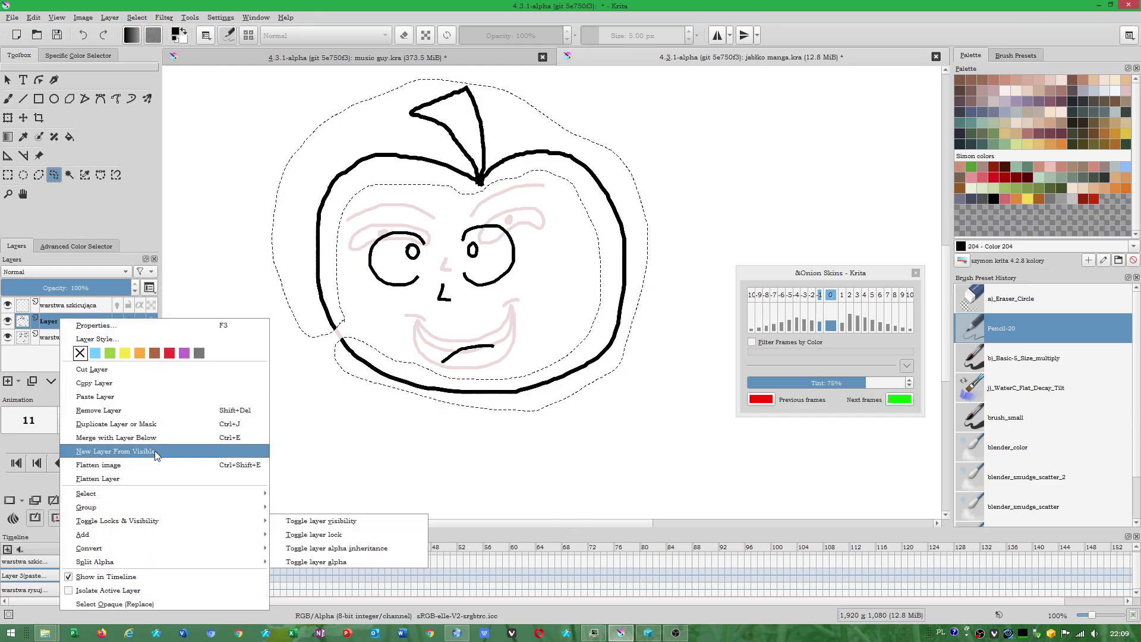
key(Escape)
key(ctrl+e)
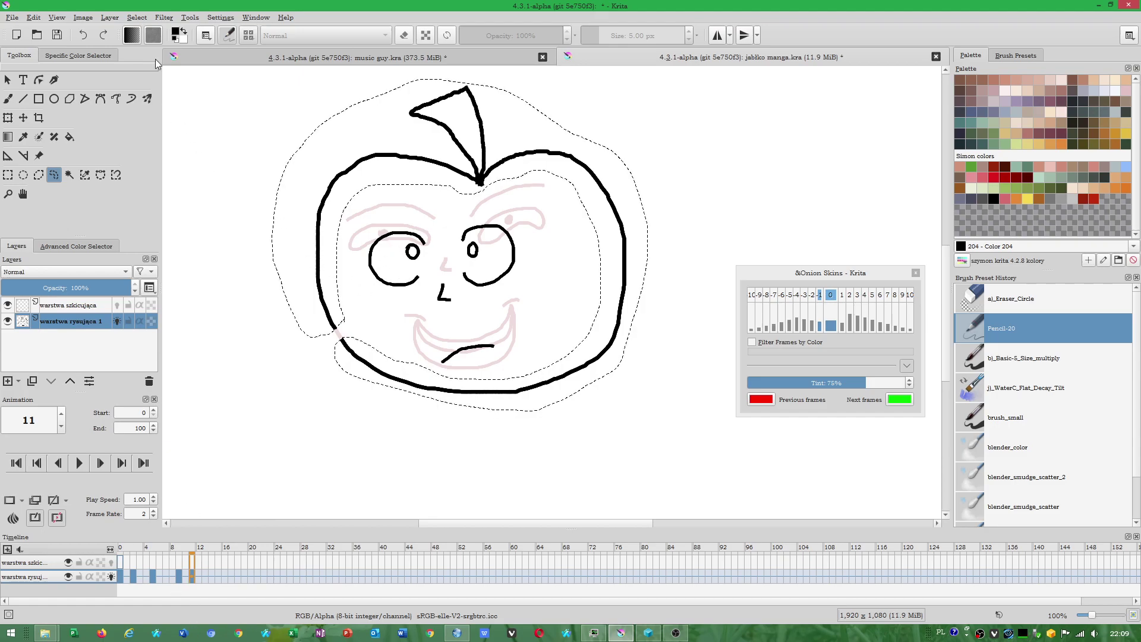
Deselect and draw a brush stroke closing the gap in the apple's lower-left outline.
click(136, 17)
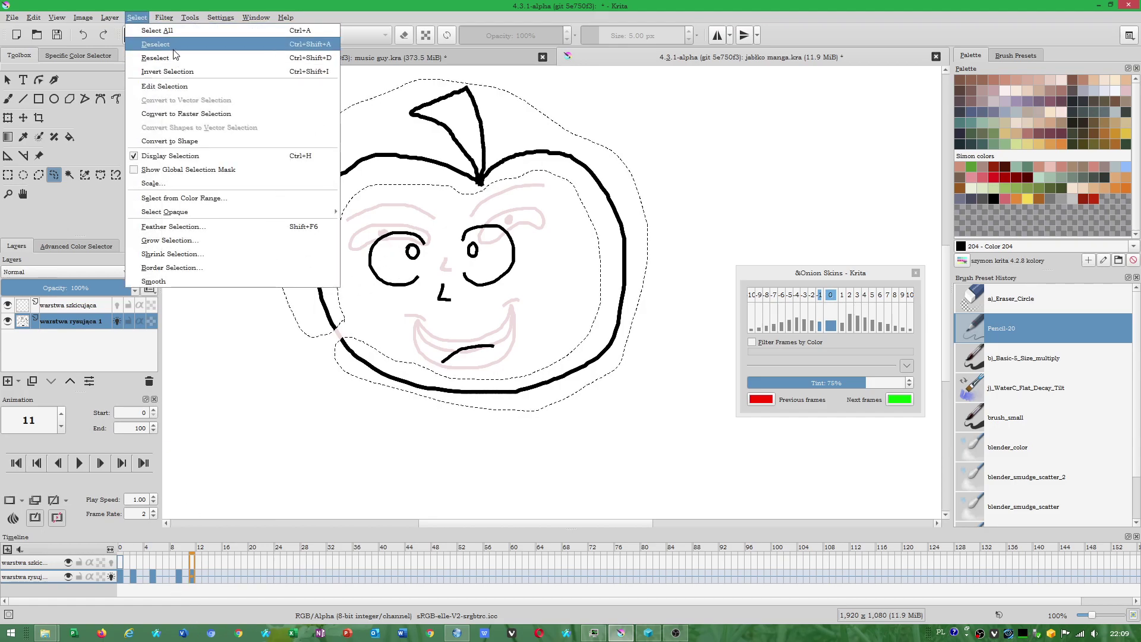
click(173, 46)
scroll(363, 319, up, 2)
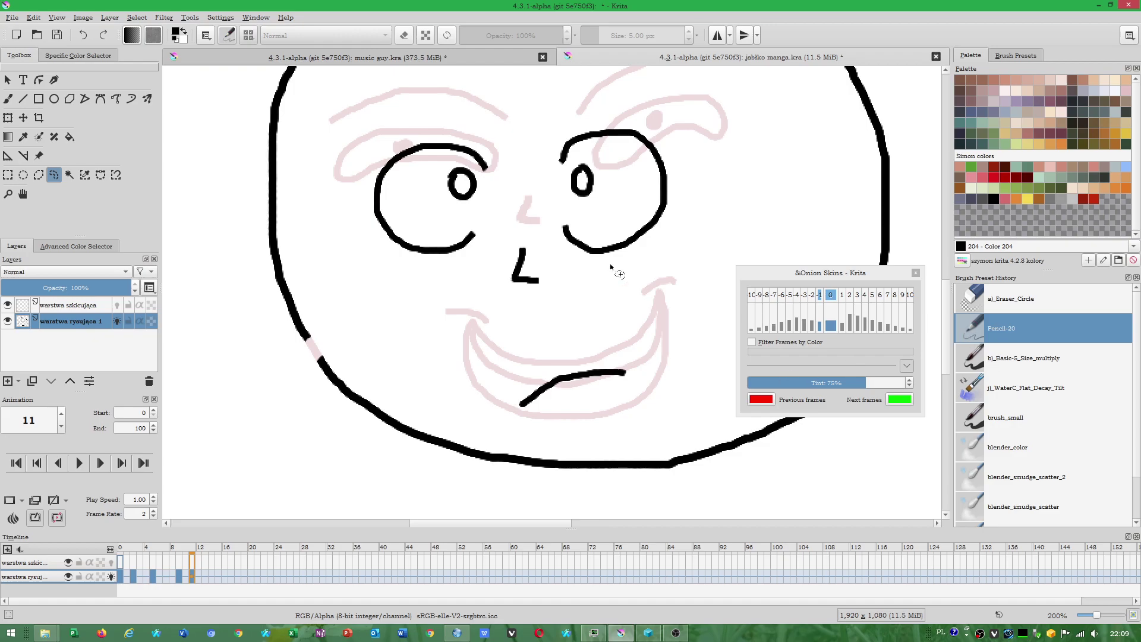
scroll(292, 406, down, 2)
click(8, 98)
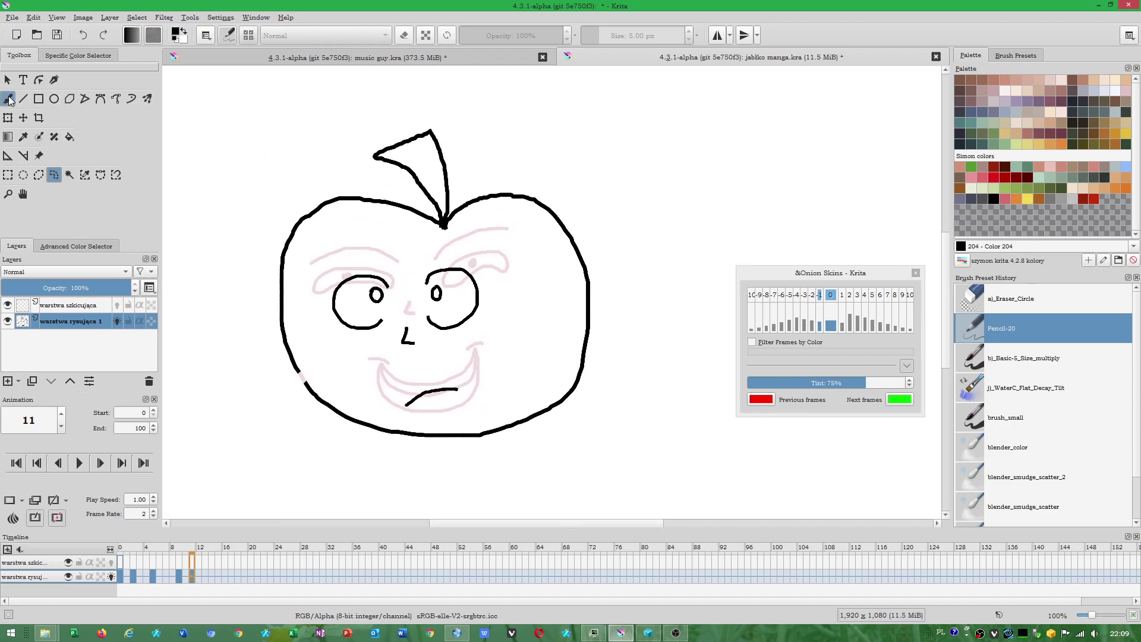
scroll(284, 376, up, 2)
drag(315, 370, 330, 394)
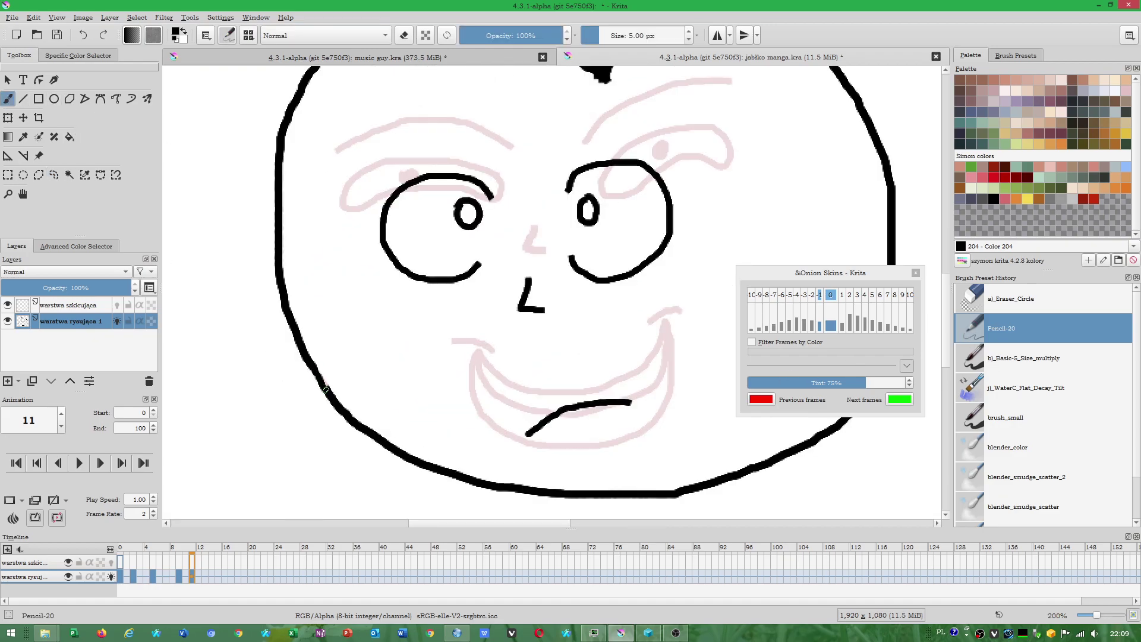
scroll(332, 396, down, 1)
scroll(1052, 360, down, 2)
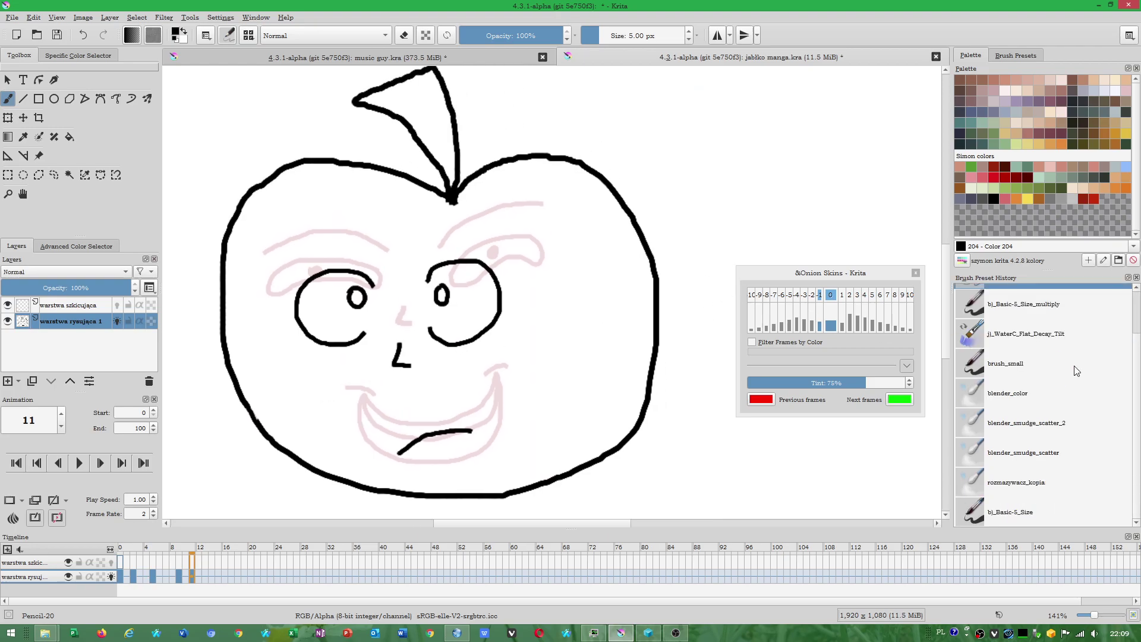
scroll(1055, 332, up, 2)
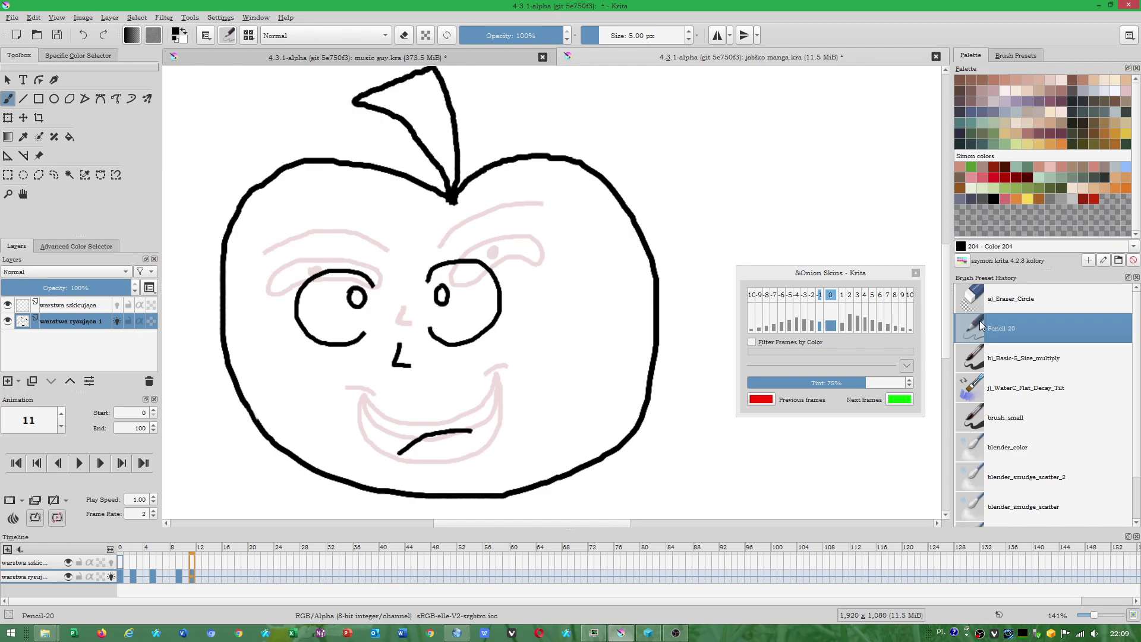
Save the current layout as a workspace named 'animacja custom' and open the Windows Start menu.
click(1129, 37)
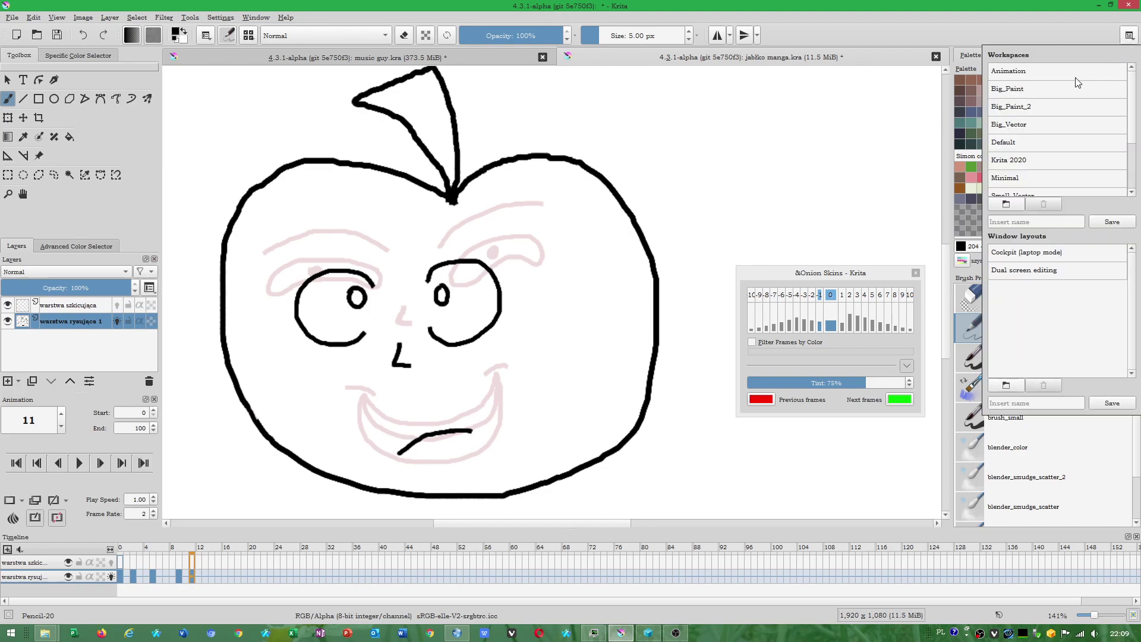
scroll(1132, 149, down, 3)
click(1024, 222)
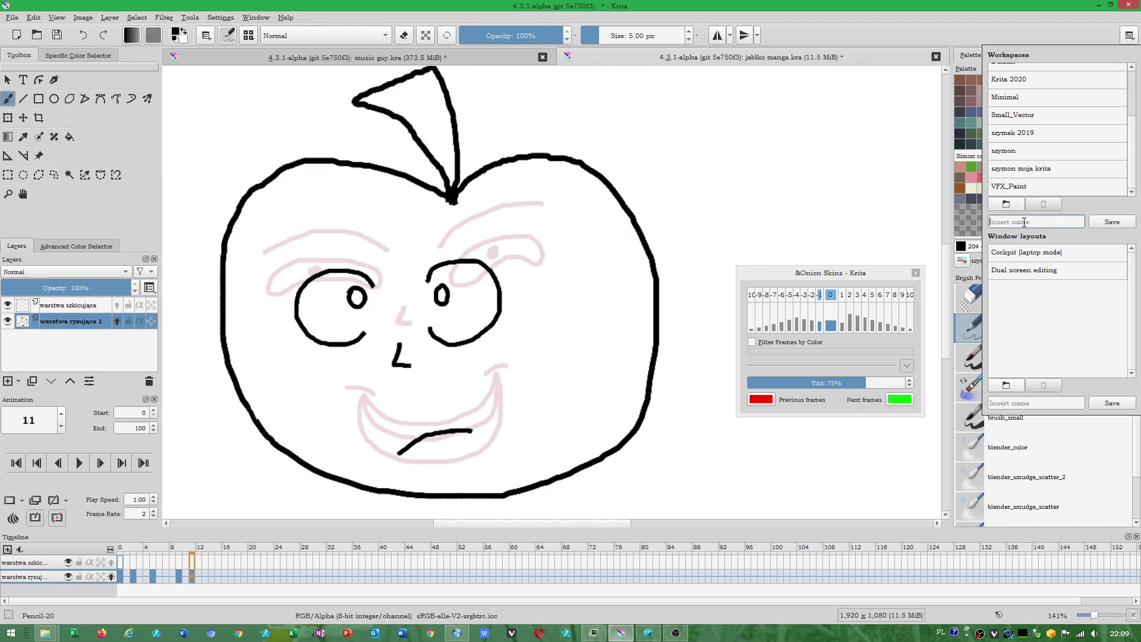
text(animacja custom)
click(1112, 223)
scroll(1131, 148, down, 1)
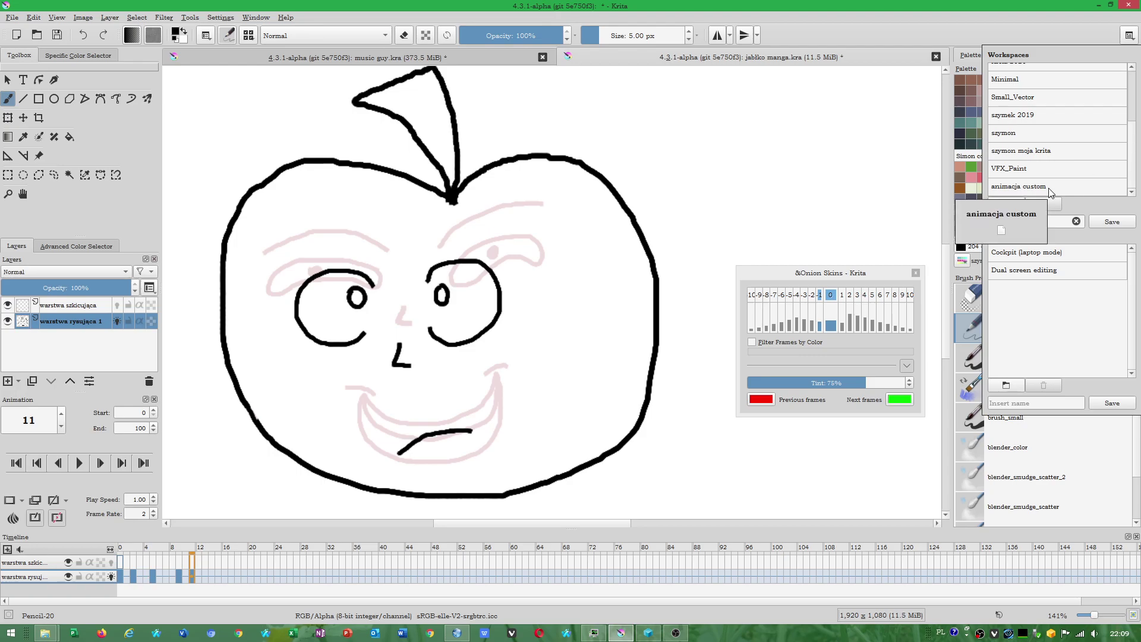
key(super)
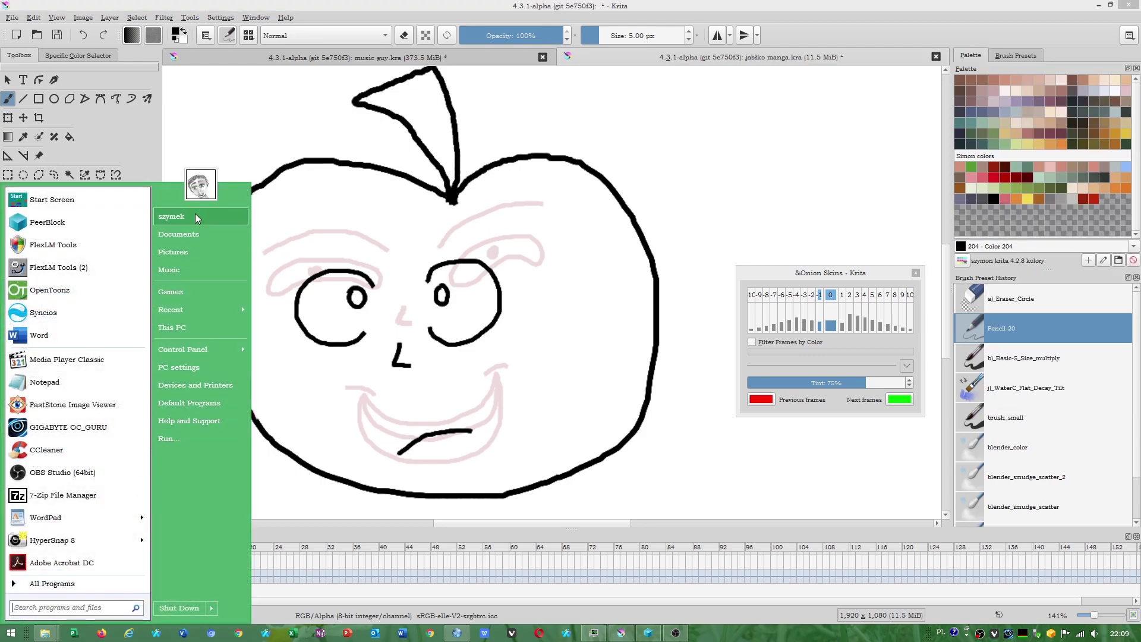
Open the home folder and adjust the folder view settings in Folder Options.
click(198, 214)
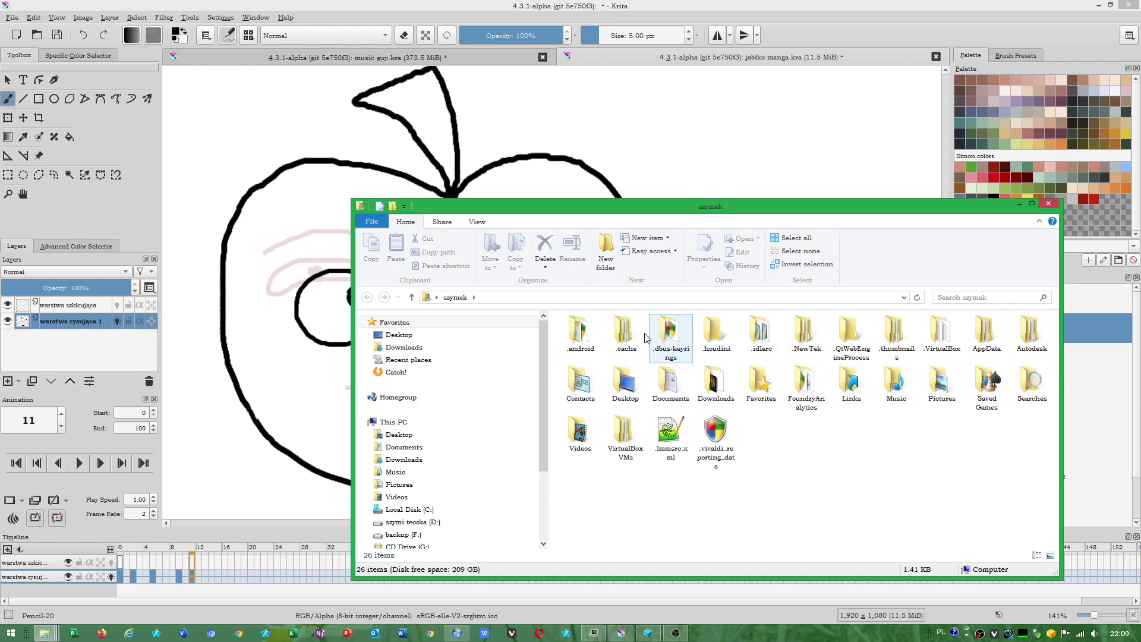
double_click(991, 337)
key(BackSpace)
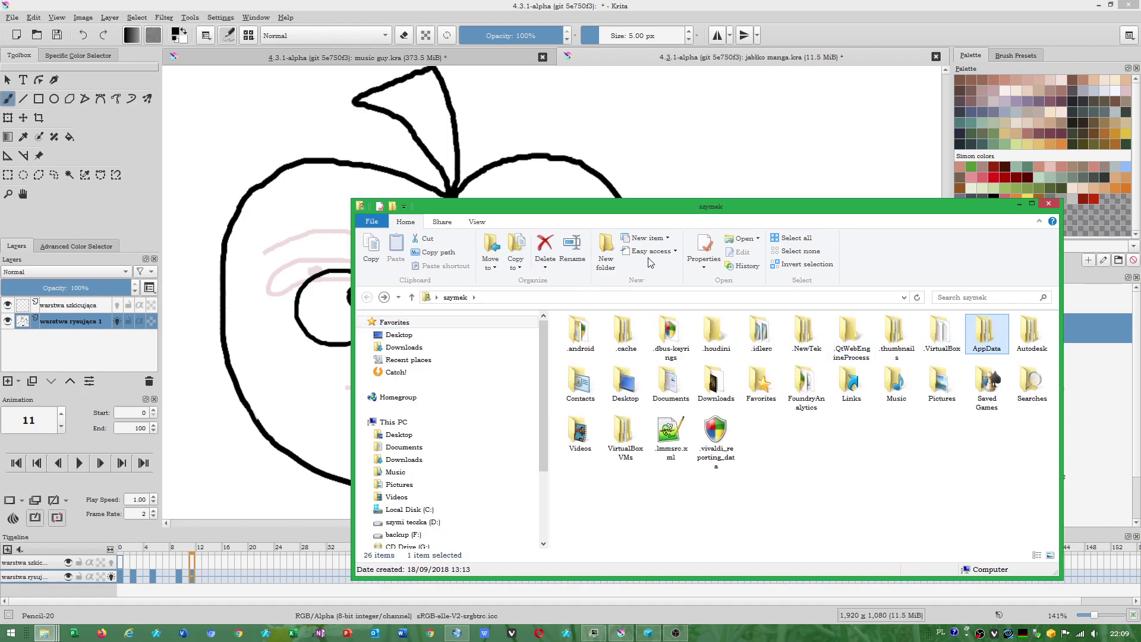
click(478, 222)
click(974, 250)
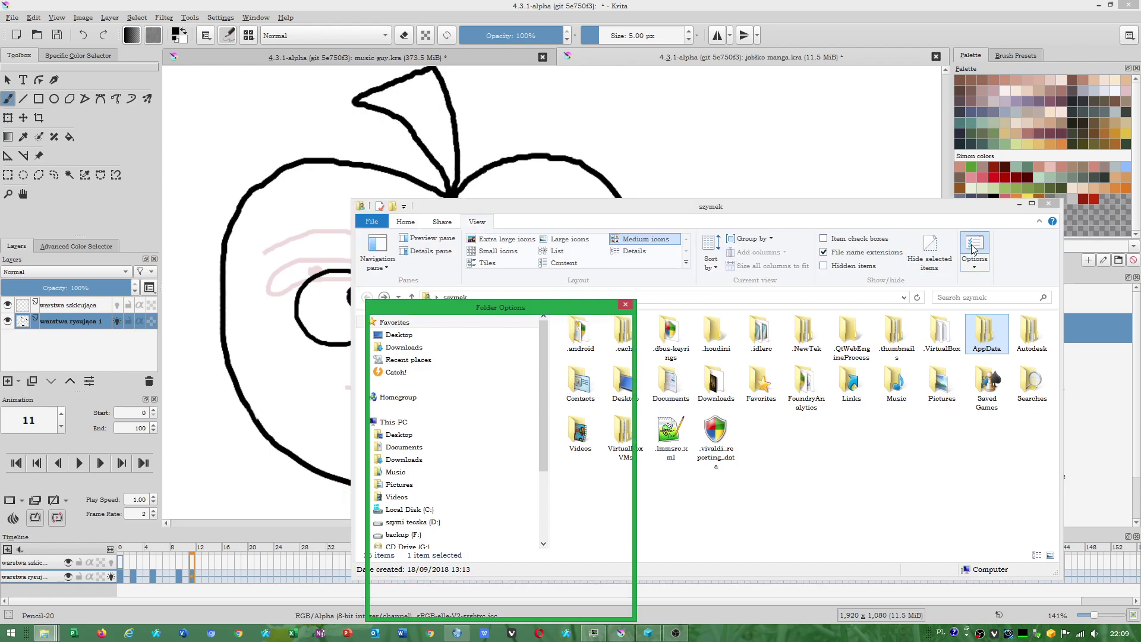
click(420, 328)
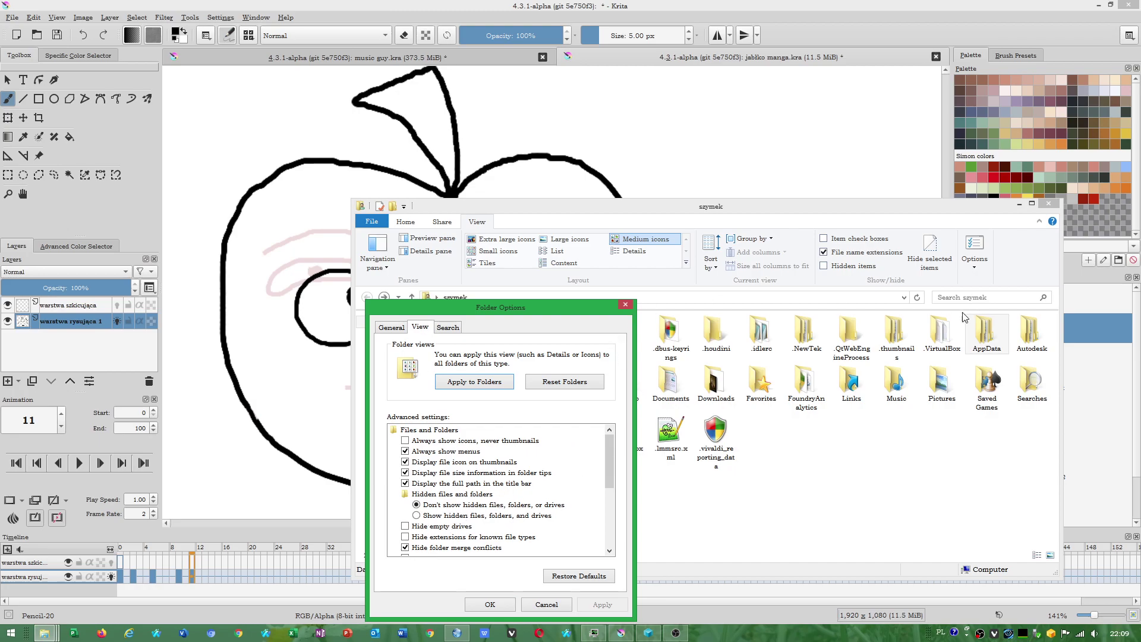
click(625, 304)
Open AppData > Roaming > krita > workspaces and copy all 13 .kws workspace files.
double_click(990, 342)
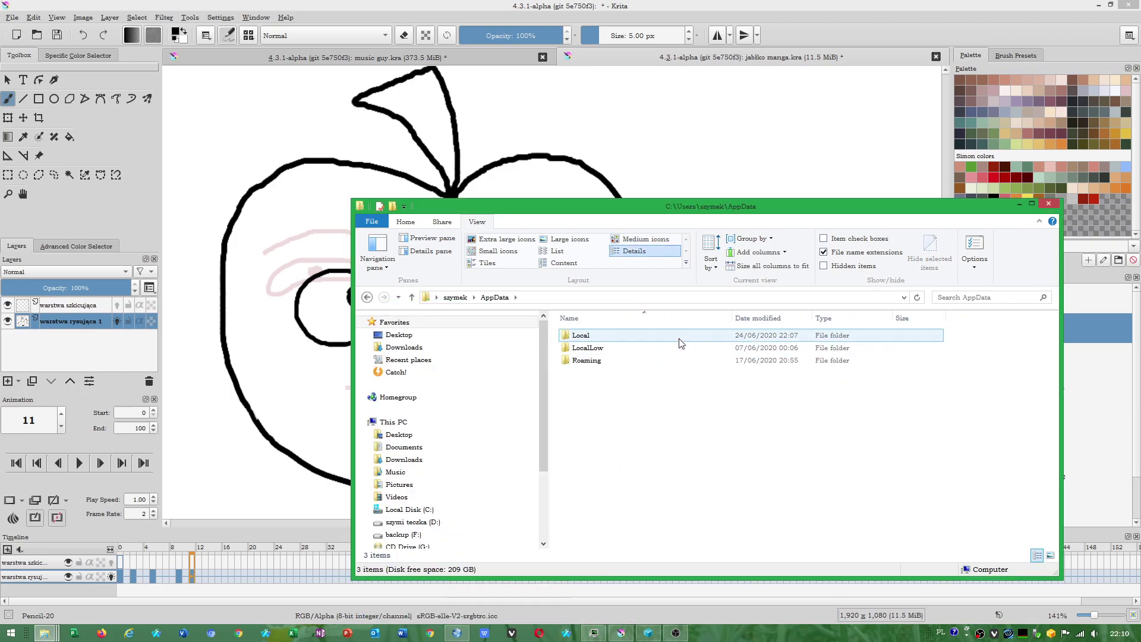
double_click(587, 361)
scroll(630, 404, down, 10)
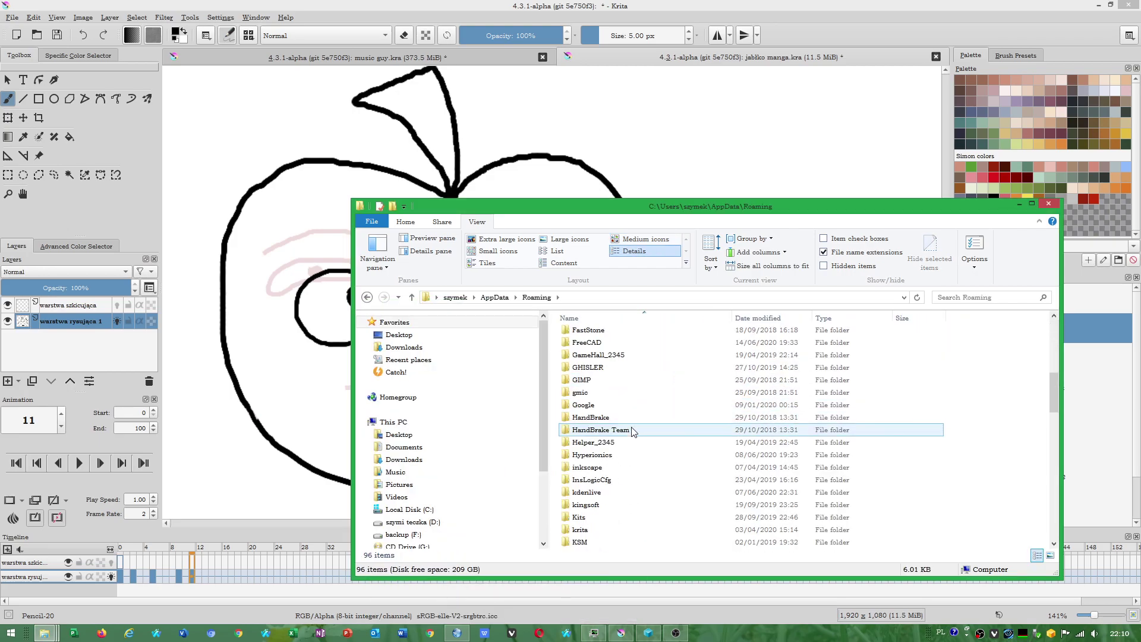
scroll(585, 387, down, 4)
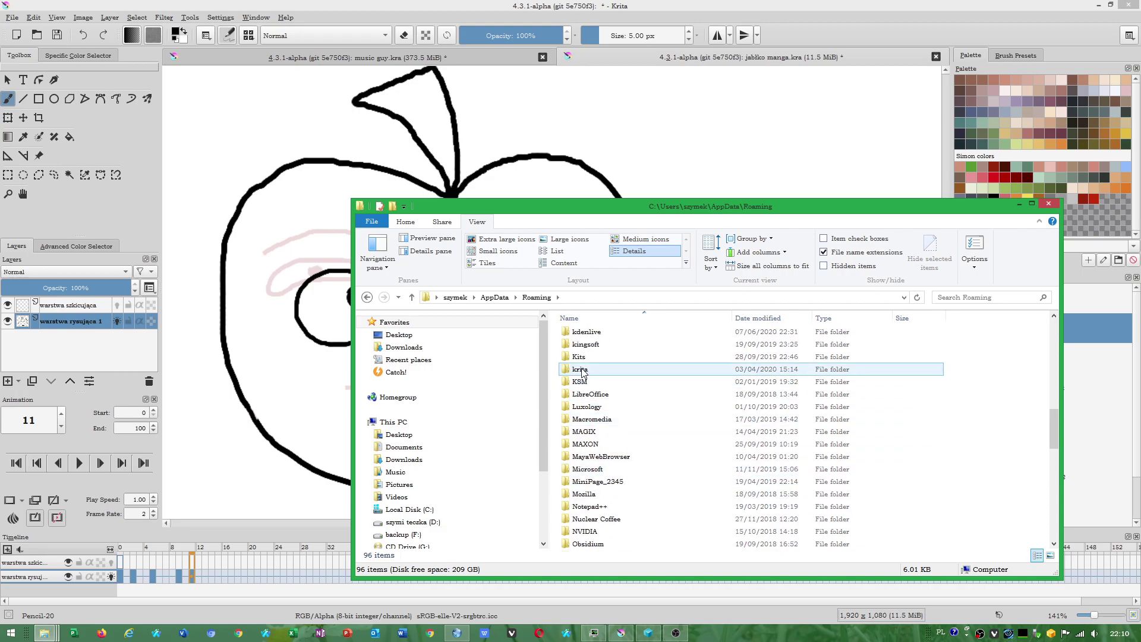
double_click(580, 369)
scroll(599, 470, down, 2)
scroll(599, 470, down, 2)
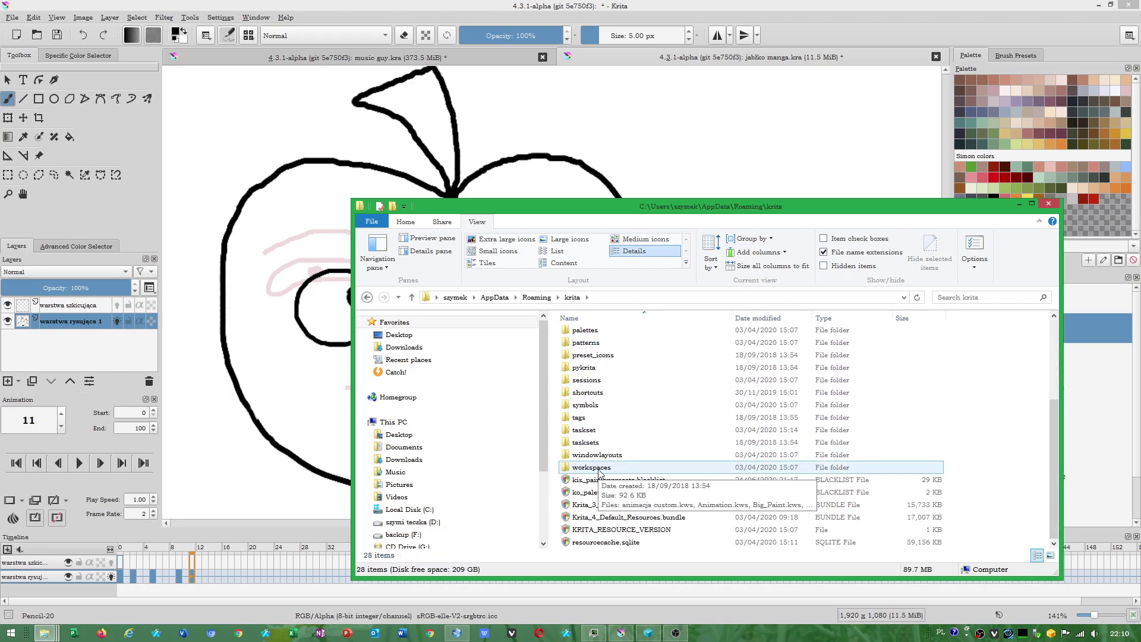
double_click(599, 468)
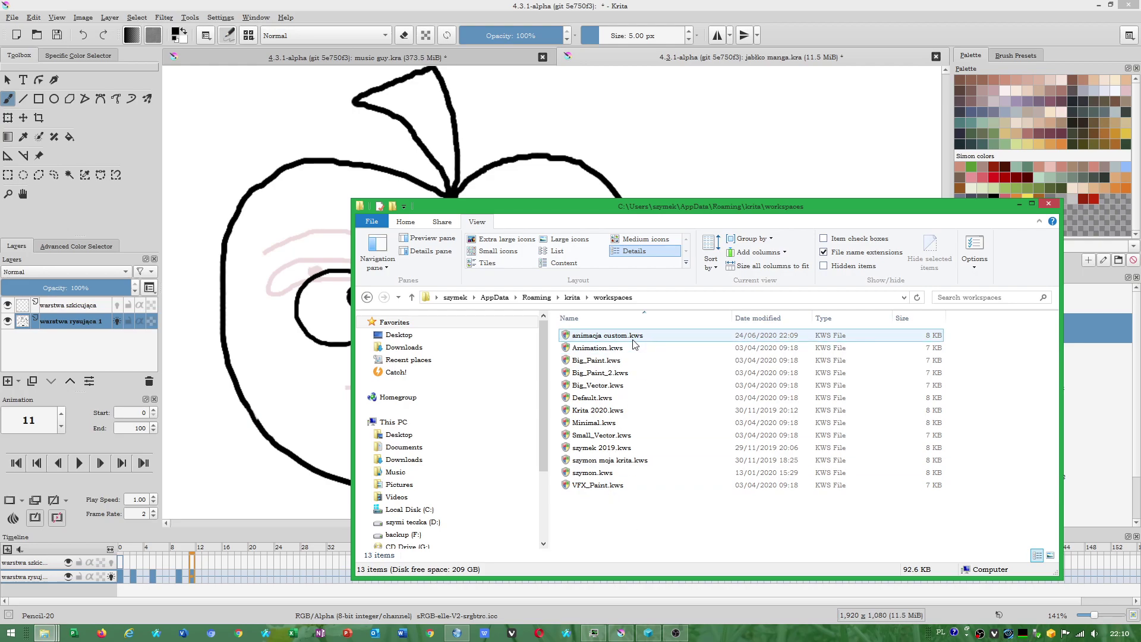
drag(649, 509, 589, 336)
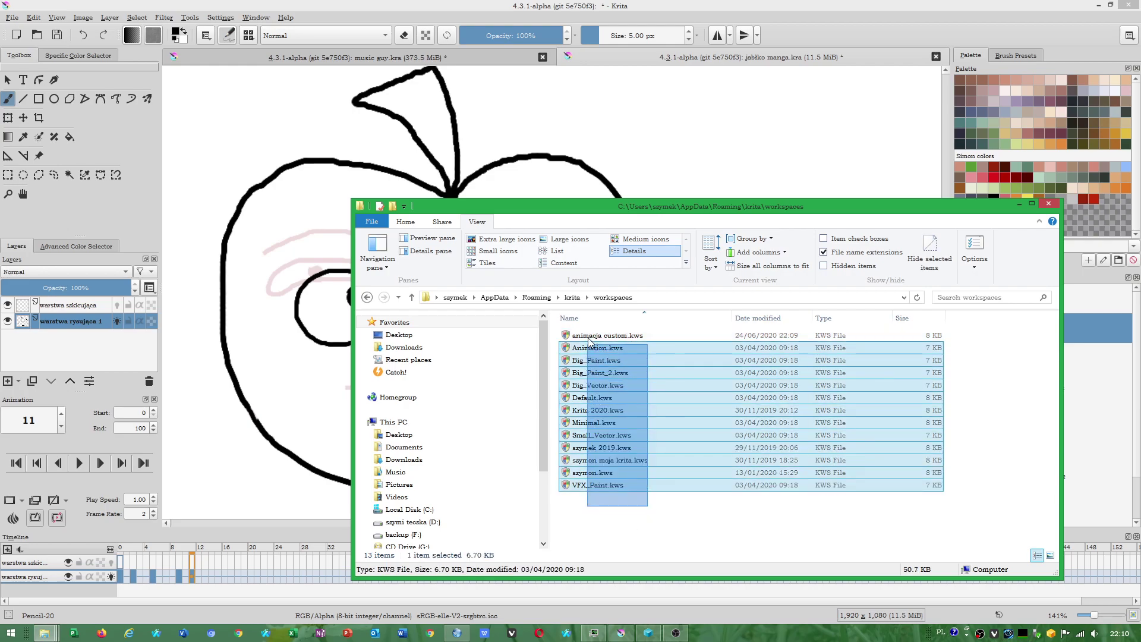
right_click(607, 390)
click(636, 555)
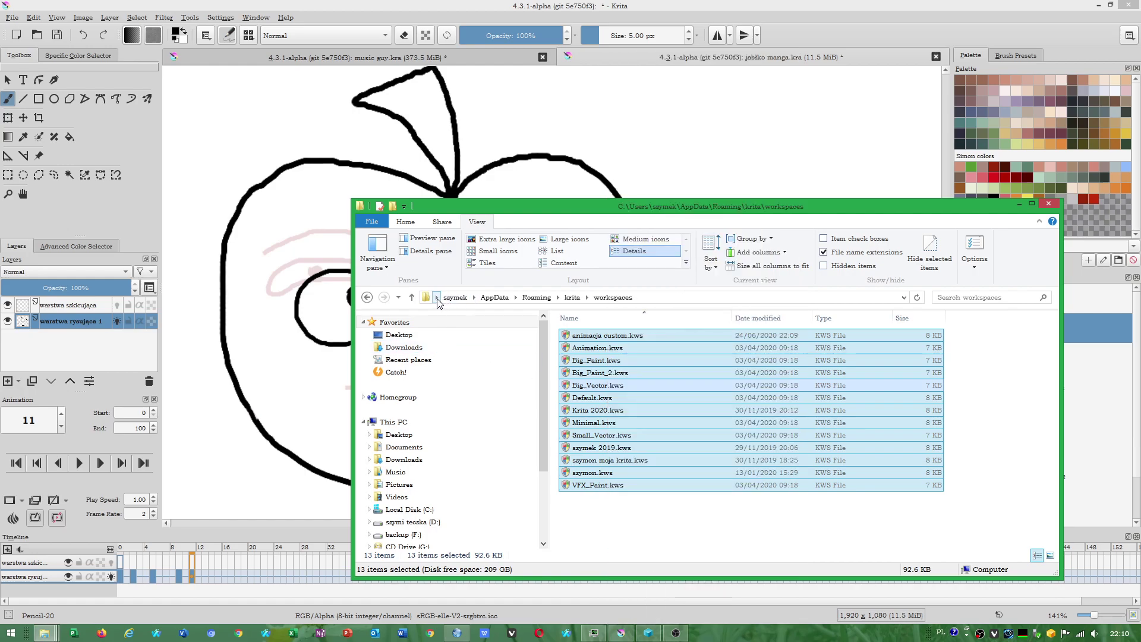
Browse This PC and drive D: for a destination, then return to This PC.
click(437, 297)
click(456, 354)
click(790, 428)
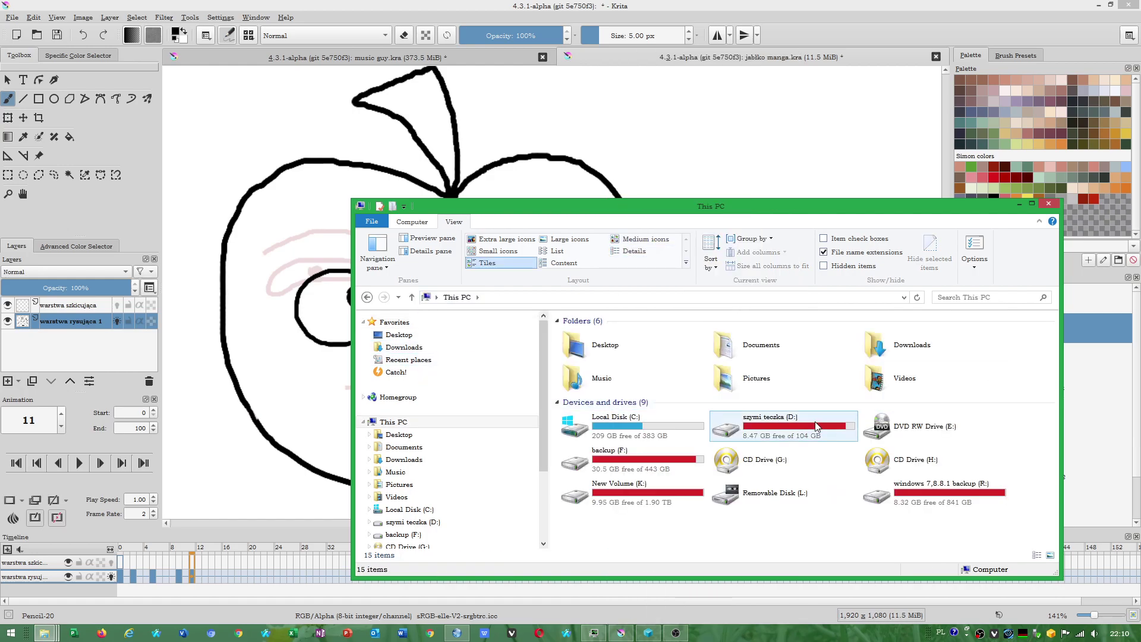
double_click(790, 428)
scroll(708, 429, down, 5)
scroll(654, 470, down, 3)
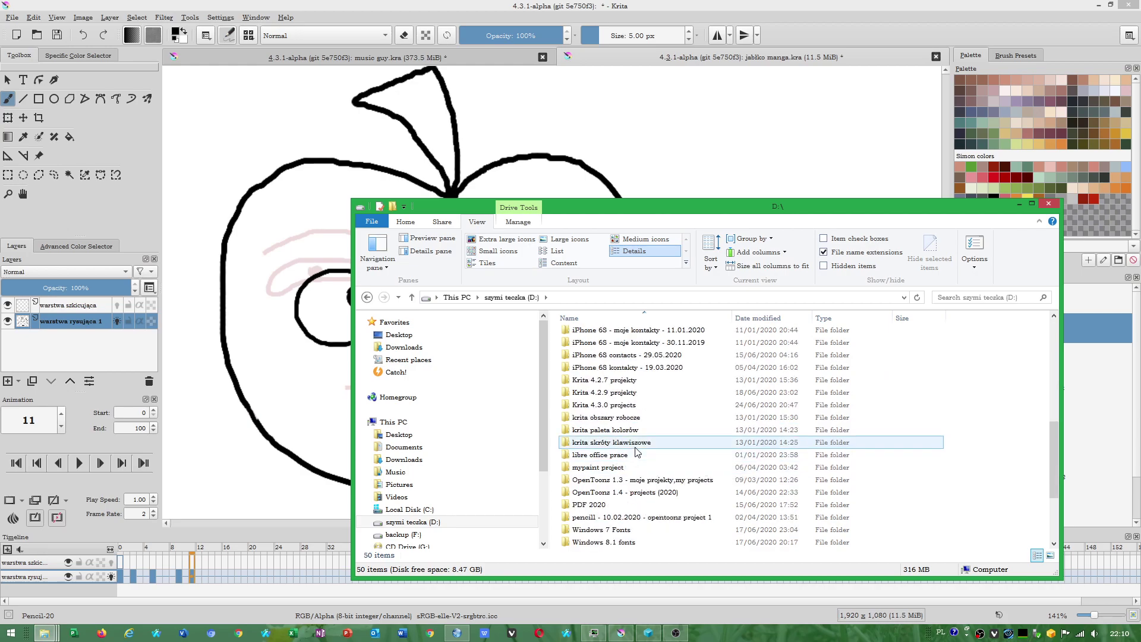
click(457, 297)
Check the folders in Krita's Save As window, cancel it, and return to Explorer.
click(3, 37)
click(12, 17)
click(36, 92)
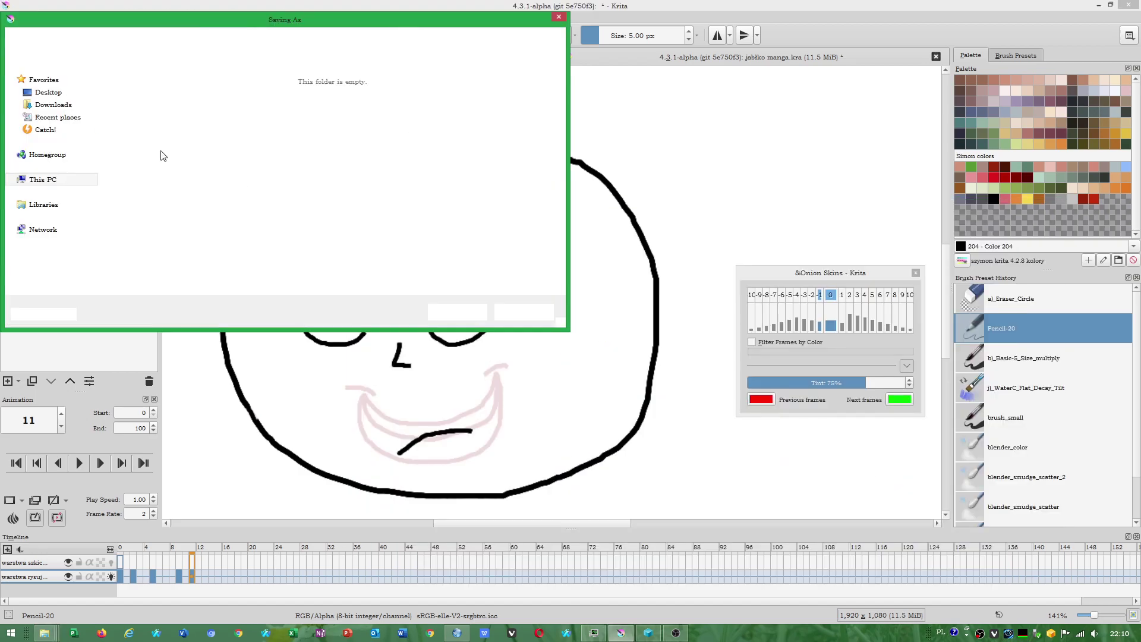
click(523, 311)
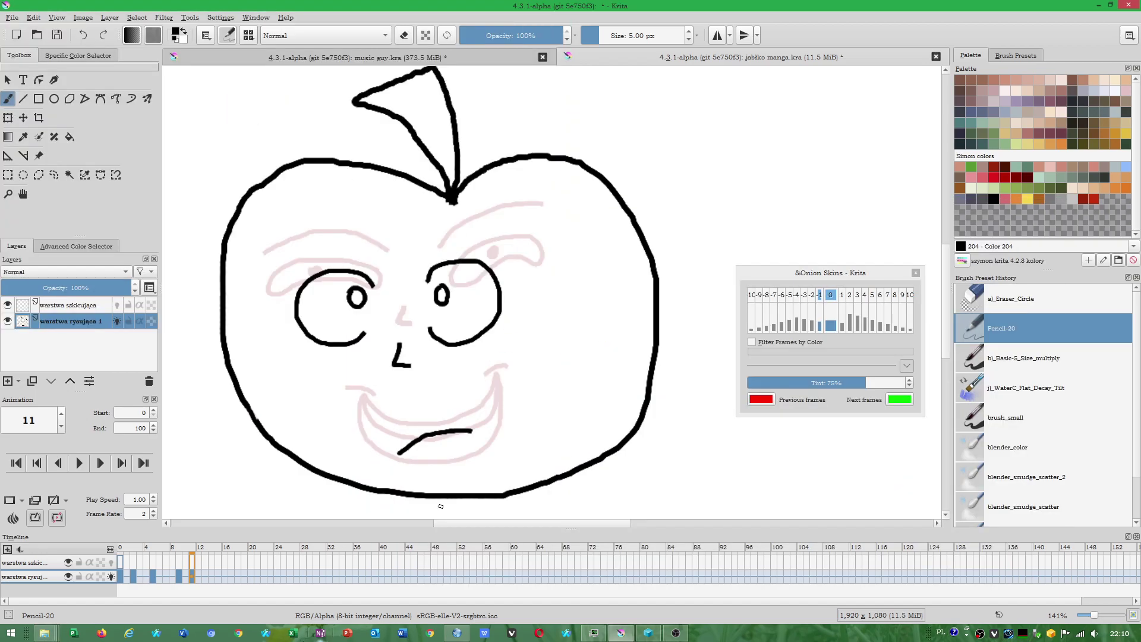
mouse_move(44, 633)
click(336, 568)
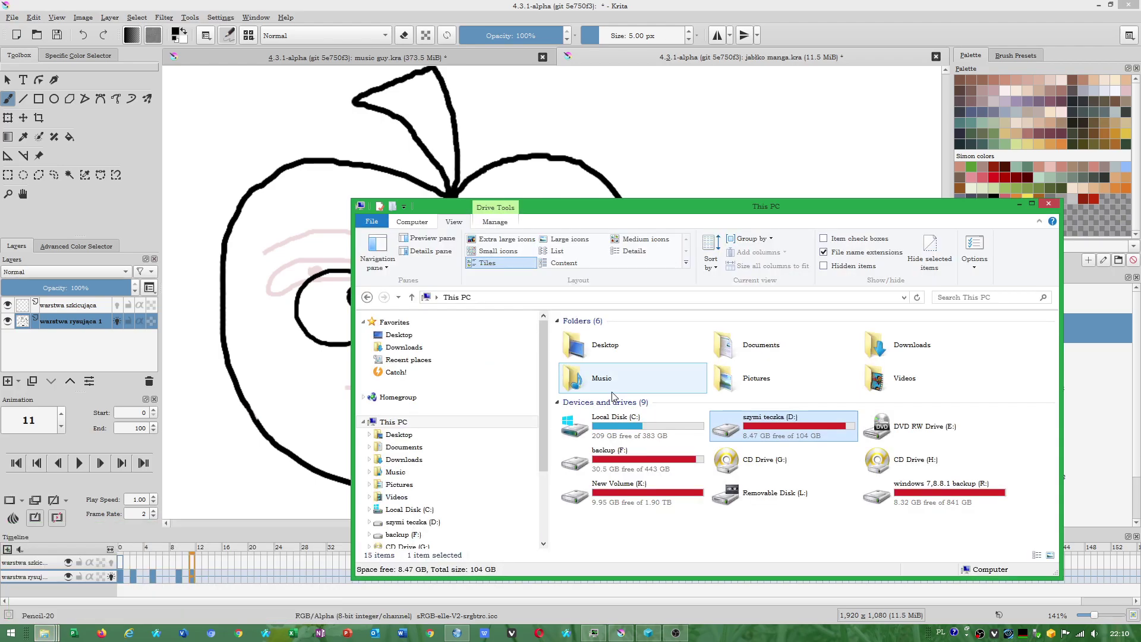
Open the Krita 4.3.0 projects folder on the backup (F:) drive.
double_click(687, 458)
scroll(671, 458, down, 5)
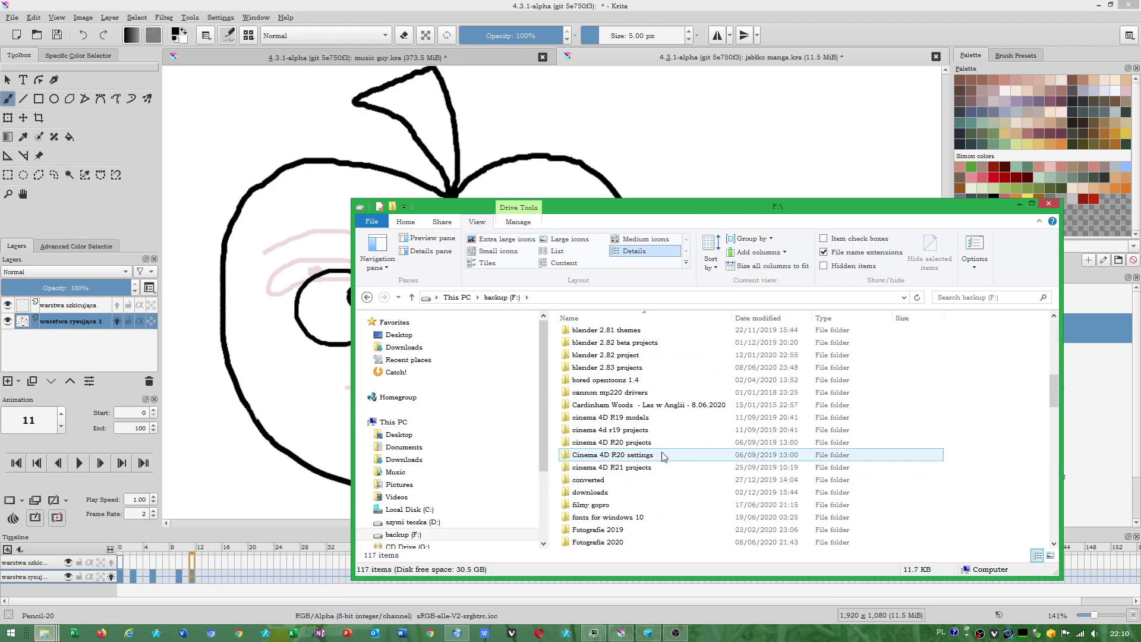
scroll(665, 456, down, 2)
scroll(666, 456, down, 5)
scroll(665, 456, down, 3)
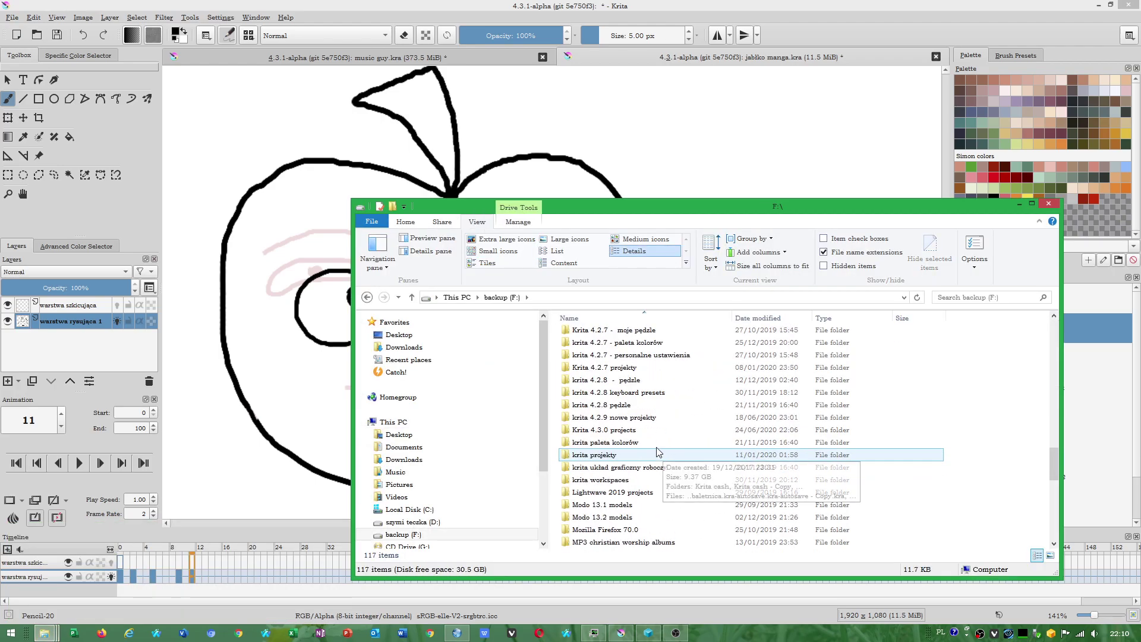
click(630, 434)
double_click(631, 434)
Create a new folder named 'krita układ graficzny' in Krita 4.3.0 projects.
right_click(698, 516)
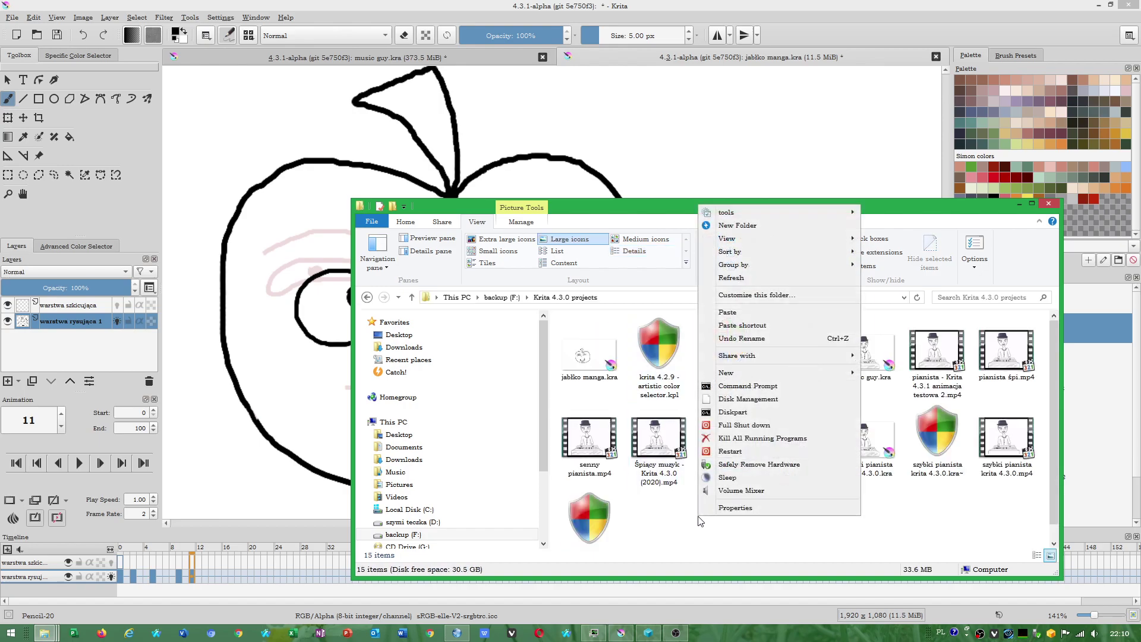
mouse_move(727, 372)
click(877, 82)
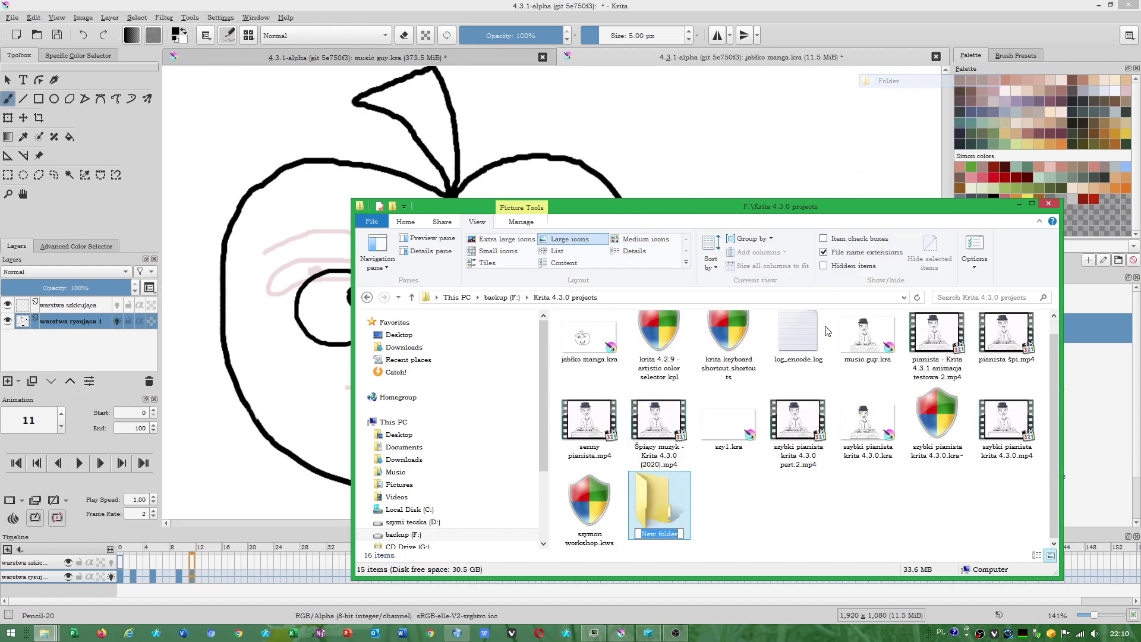
text(kri)
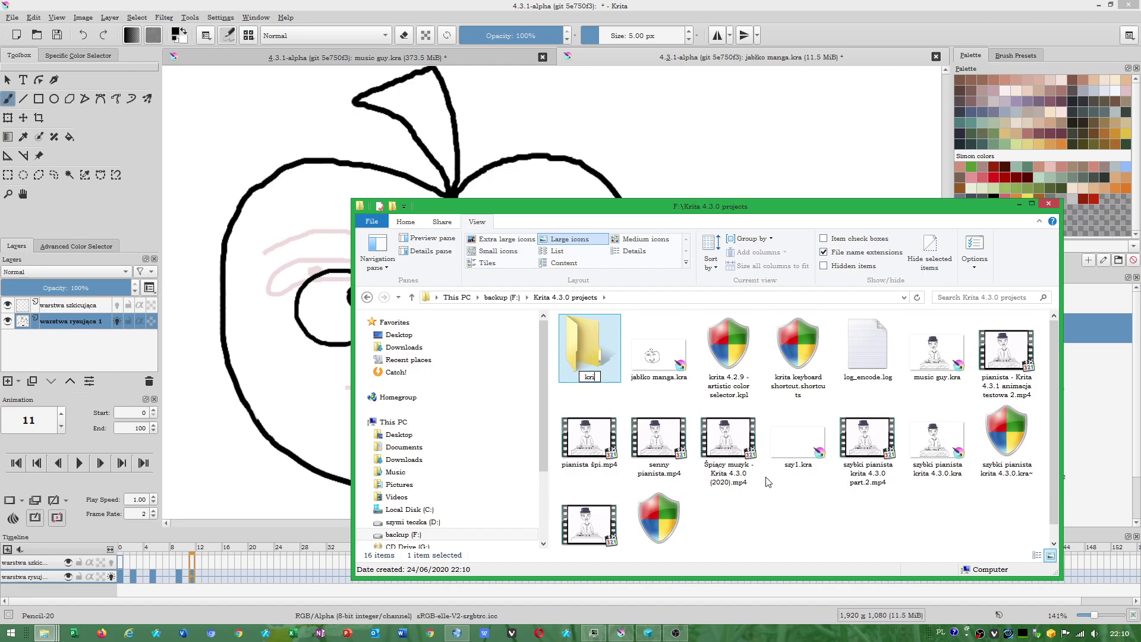
text(ta obsz)
text(ar)
drag(610, 376, 596, 377)
text(u)
text(kład g)
text(raficzny)
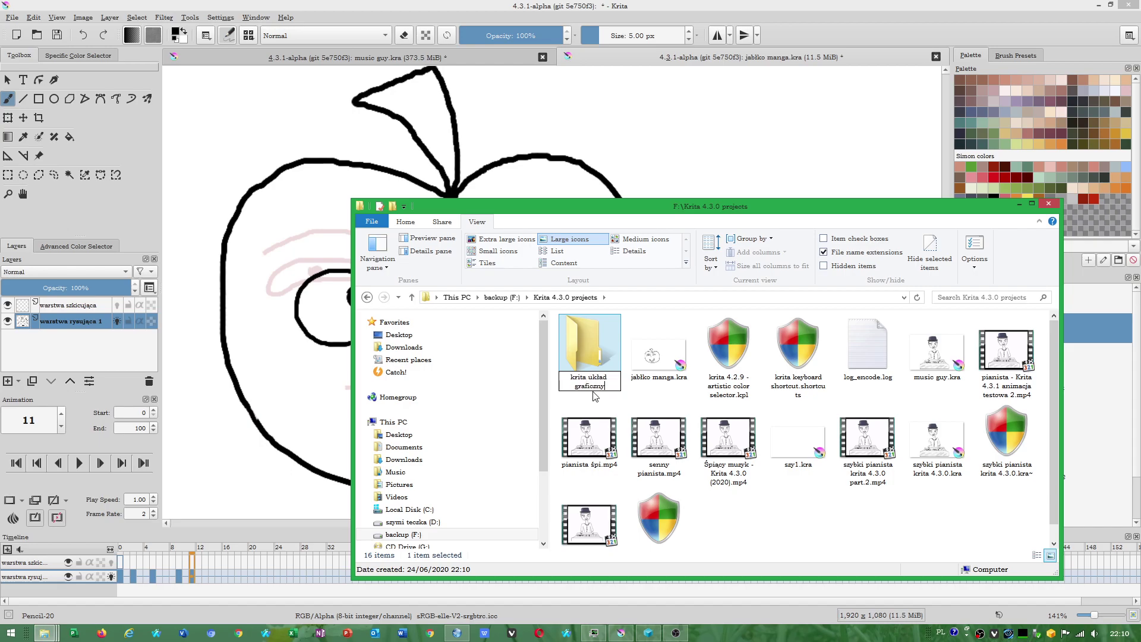
key(Return)
Paste the 13 copied workspace files into the new folder, then minimize Explorer.
double_click(599, 357)
right_click(599, 356)
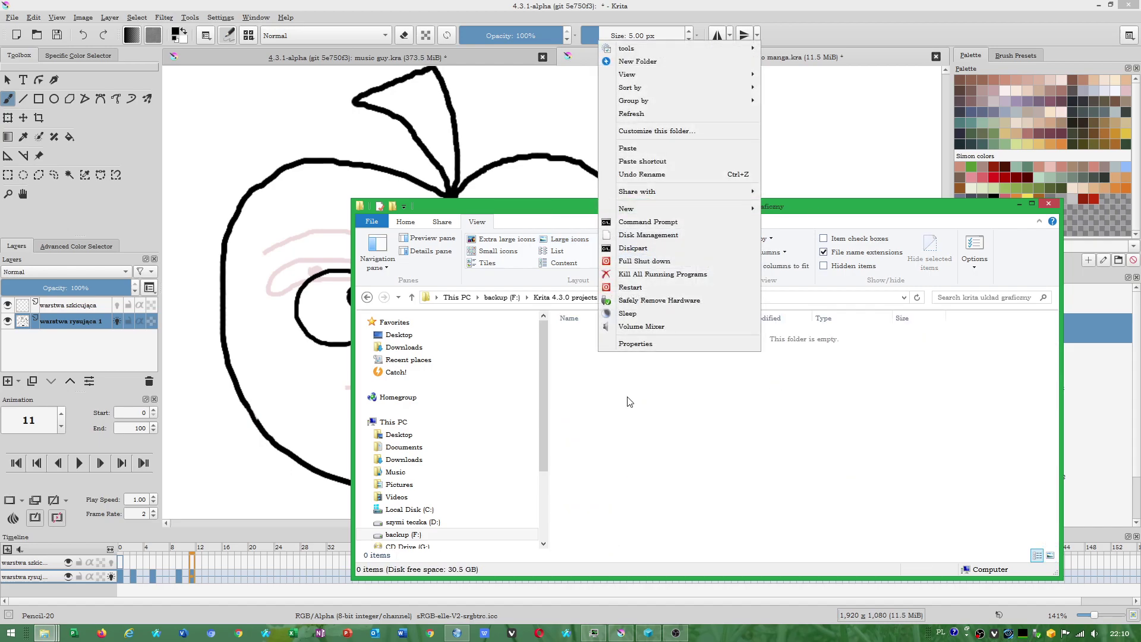
click(630, 152)
click(690, 187)
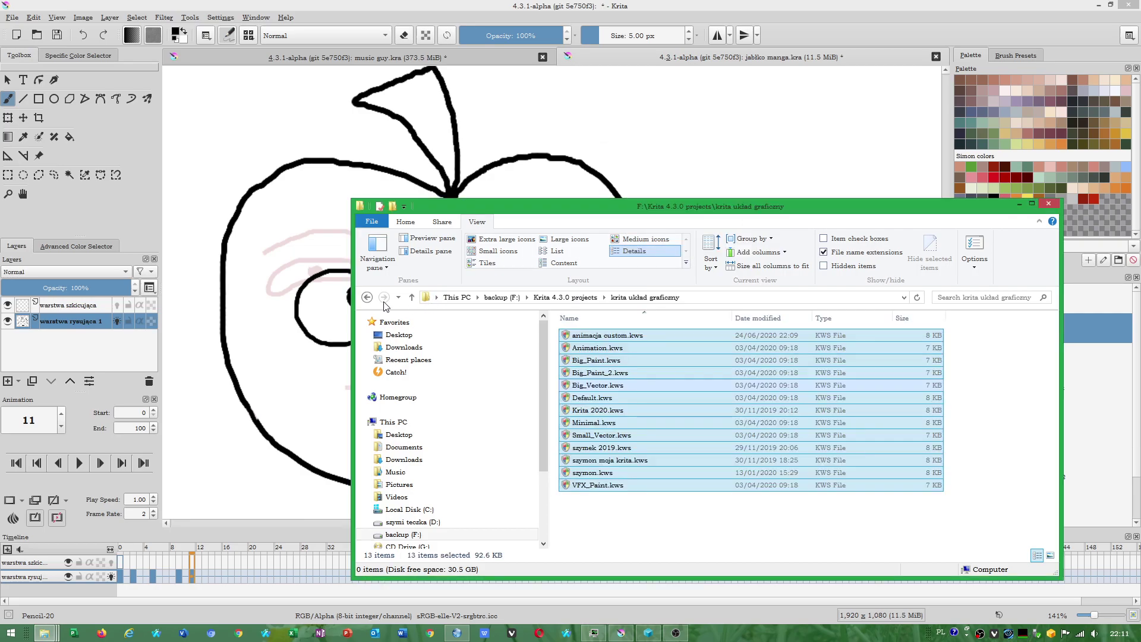
key(BackSpace)
click(797, 351)
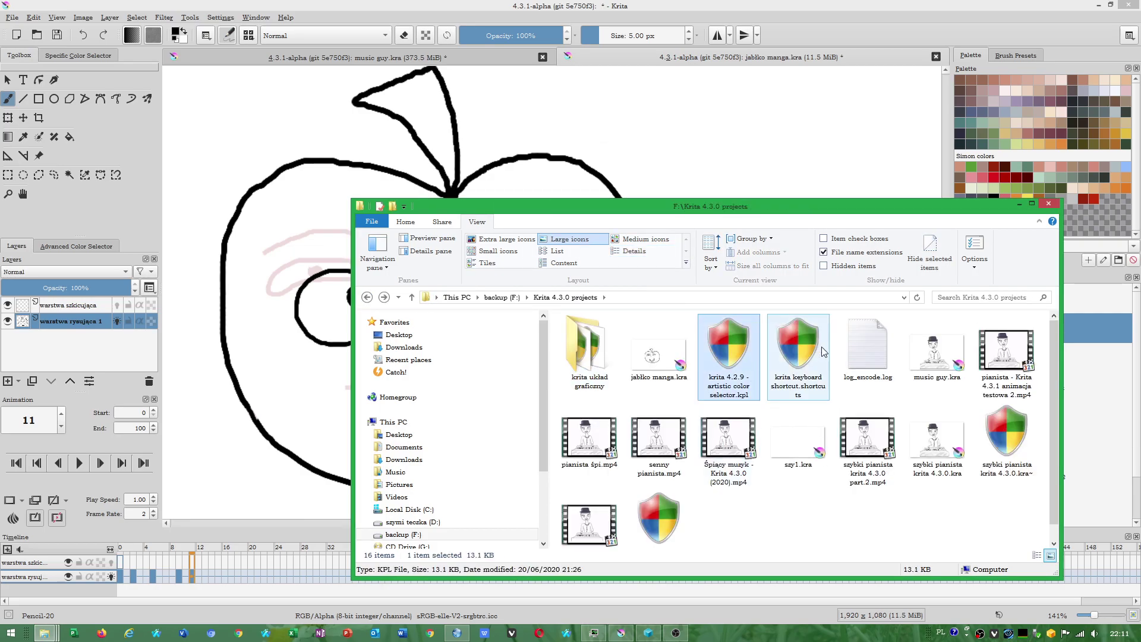
click(1021, 203)
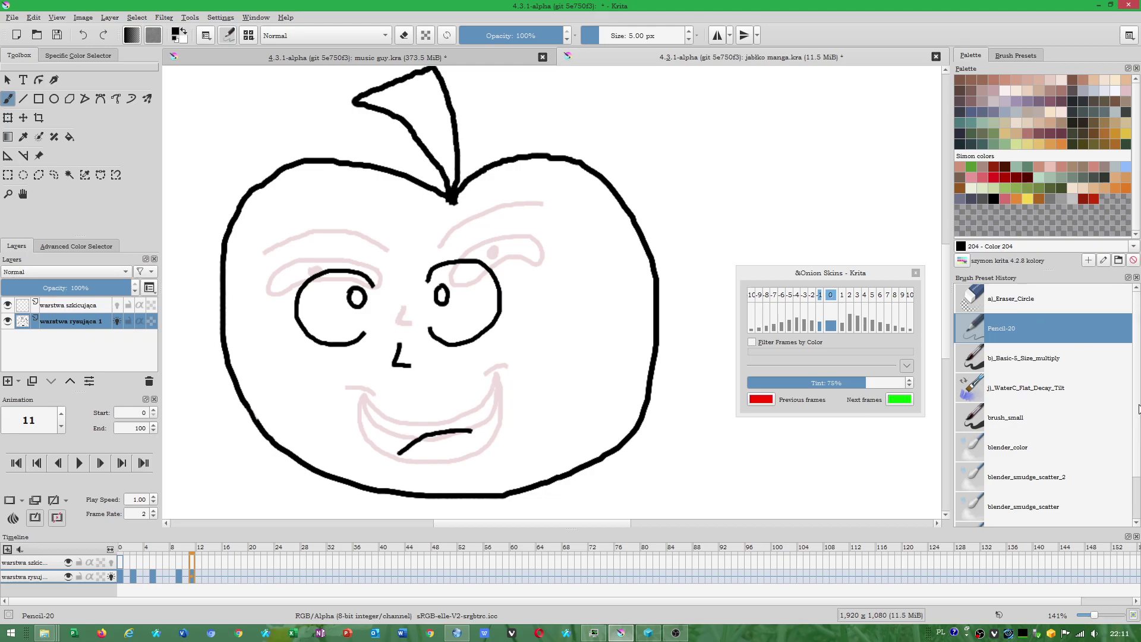
Review timeline frames 9, 0 and 11 of the apple animation, then bring up the Reddit thread.
scroll(1139, 409, down, 2)
scroll(403, 321, down, 3)
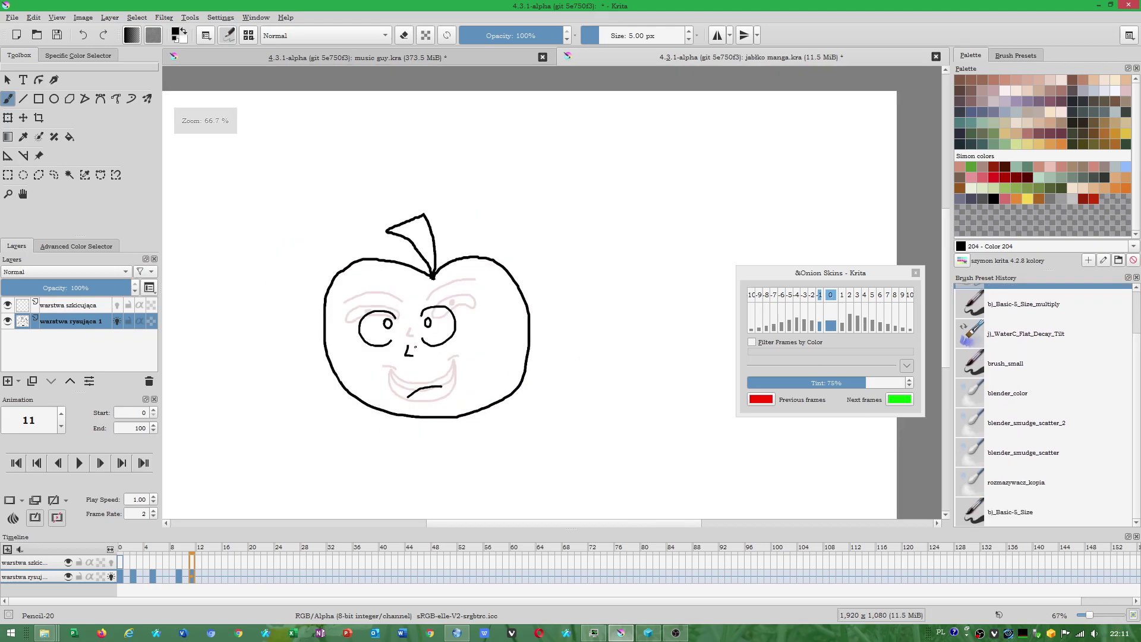
scroll(403, 321, up, 3)
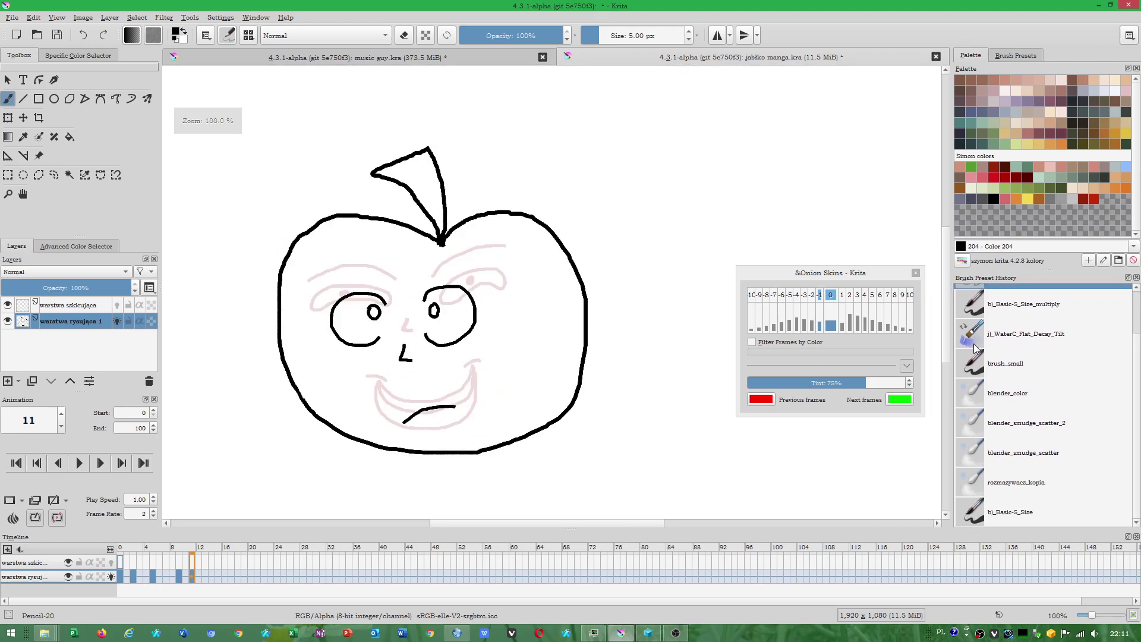
click(177, 574)
click(121, 576)
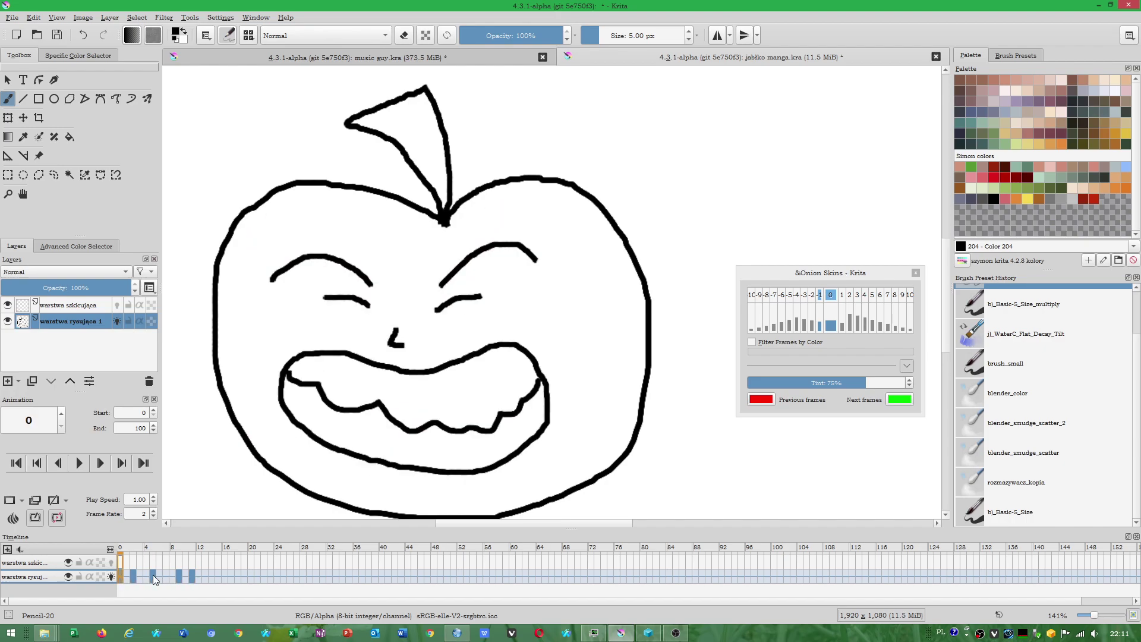
click(192, 576)
right_click(191, 576)
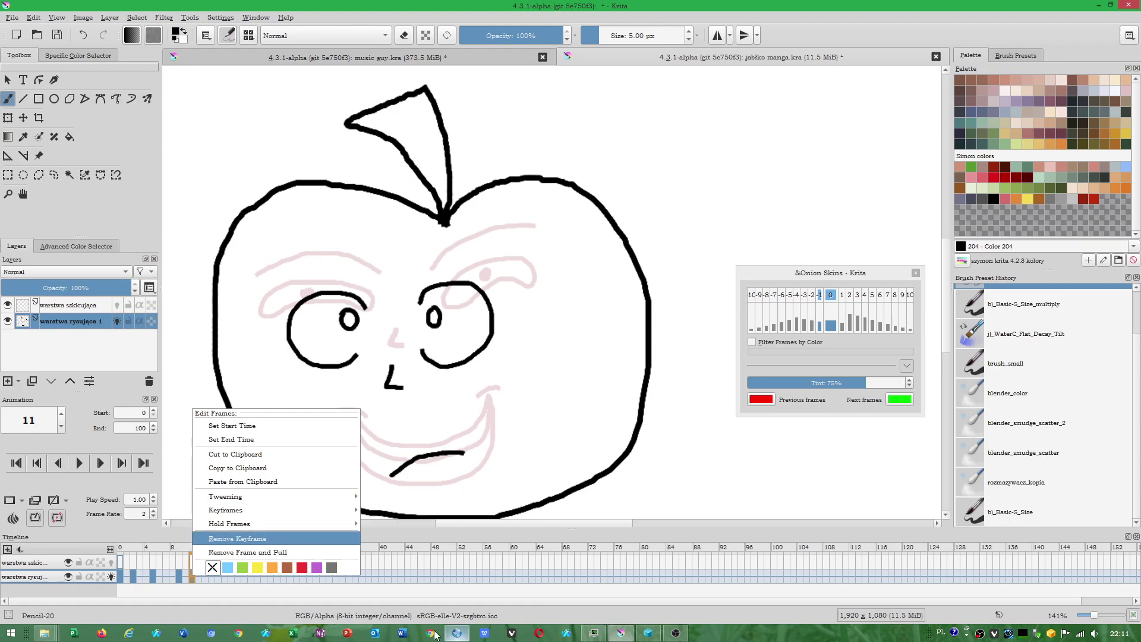
click(453, 635)
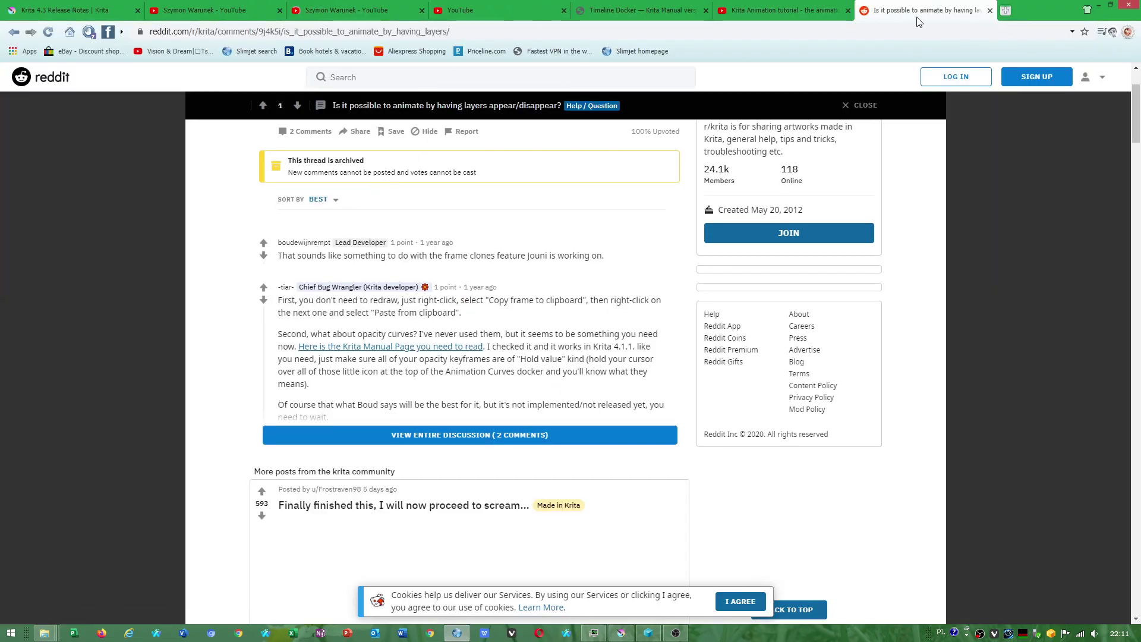
Google 'krita 4.3.0 tweening opacity keyframe' in a new tab and open the Animation with Krita manual.
click(47, 11)
click(71, 32)
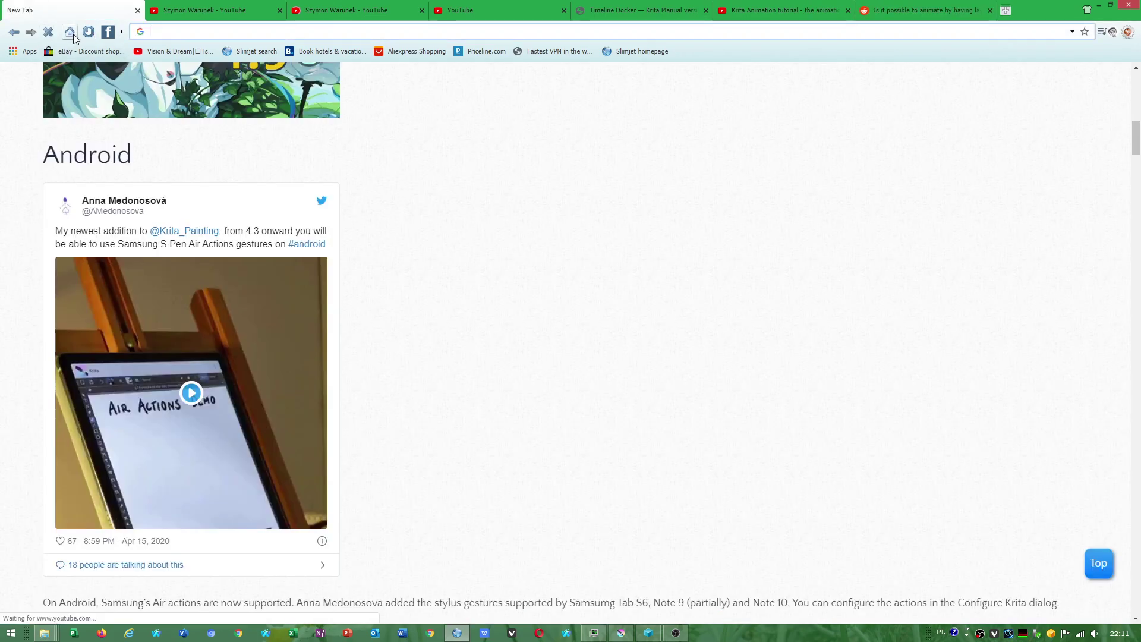
click(531, 96)
text(k)
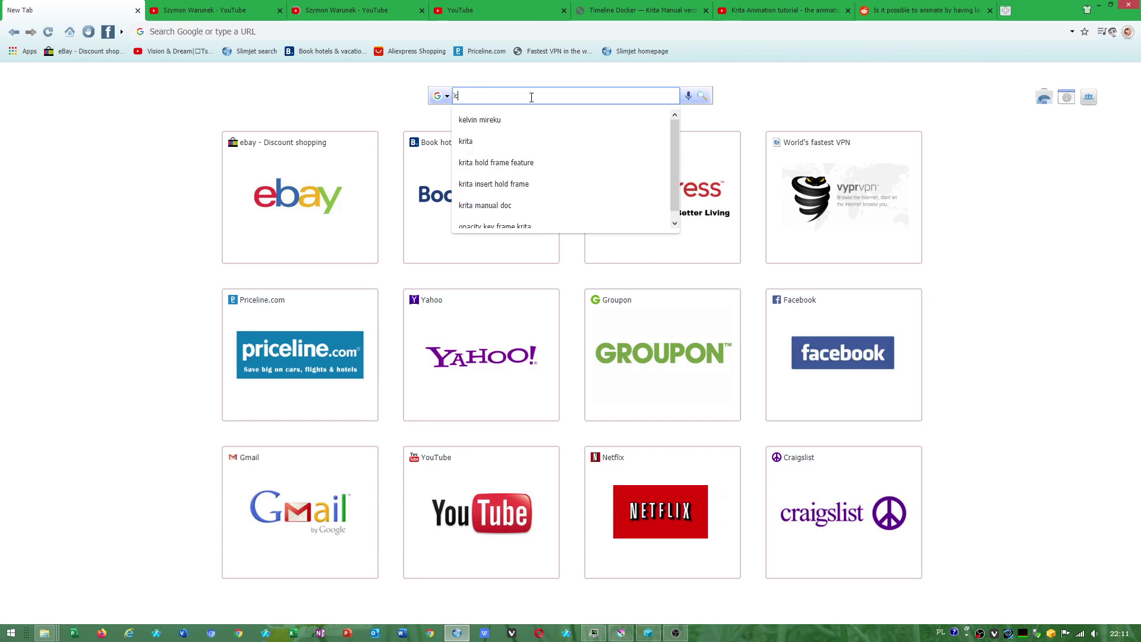
text(ri)
text(ta 4.3.0)
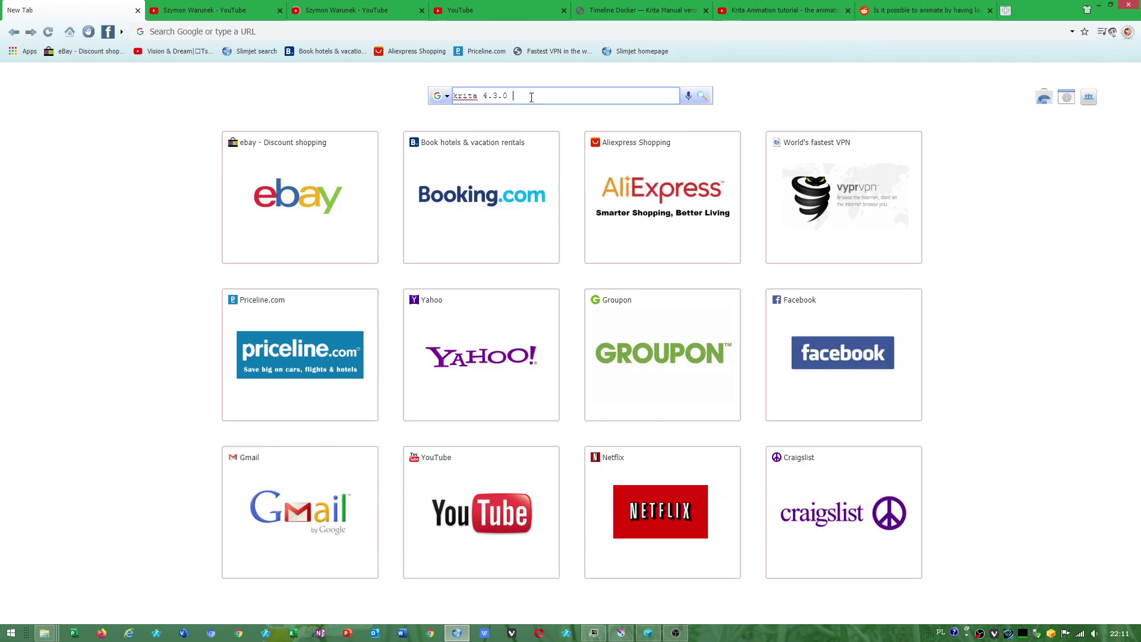
text(weening opacity keyframe)
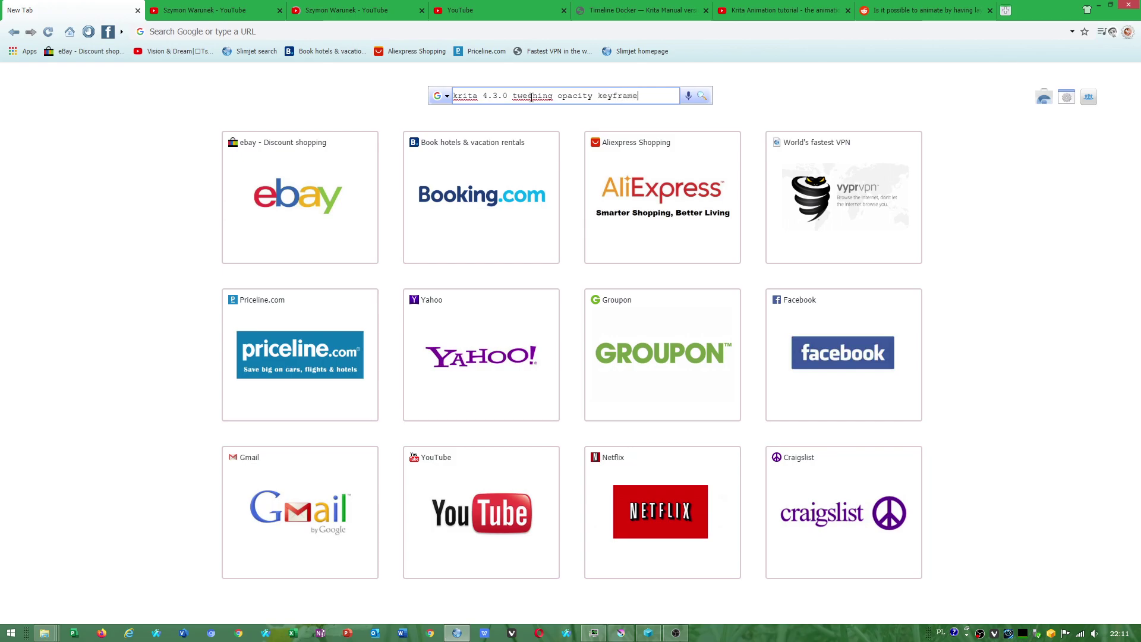
key(Return)
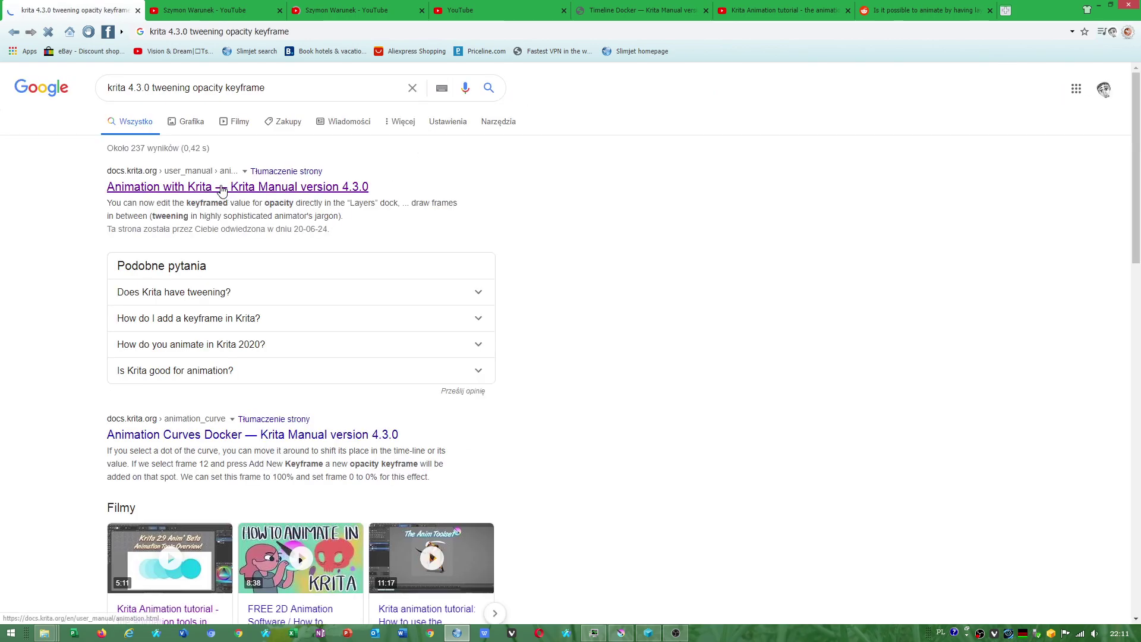
click(222, 188)
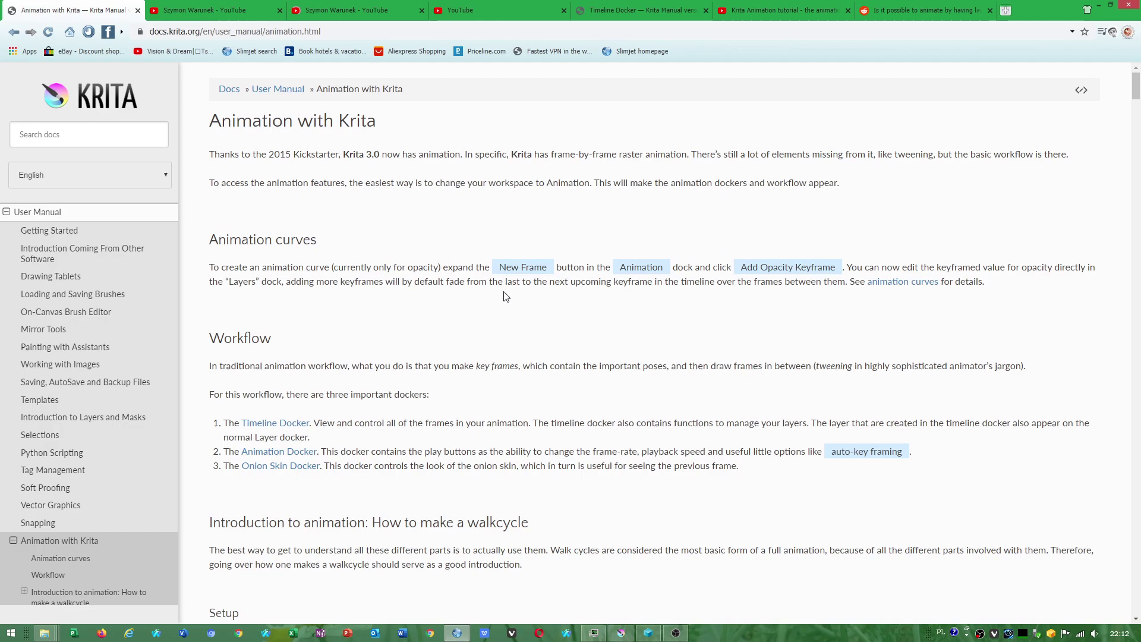
Read through the Animation Curves Docker manual page, then return to Krita.
click(905, 287)
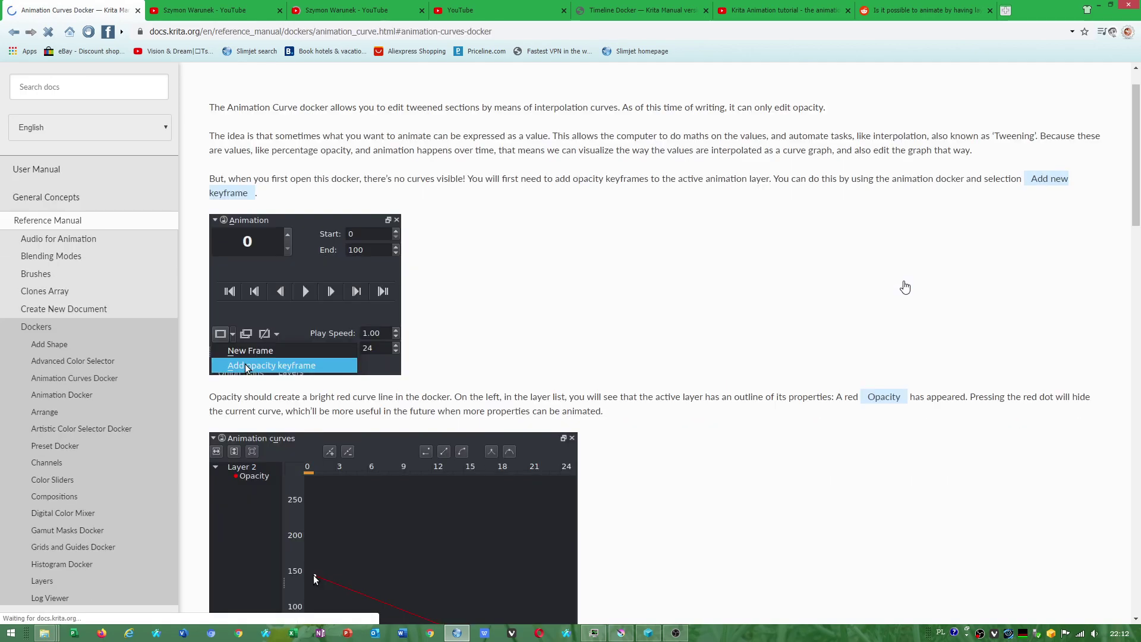
scroll(377, 214, down, 5)
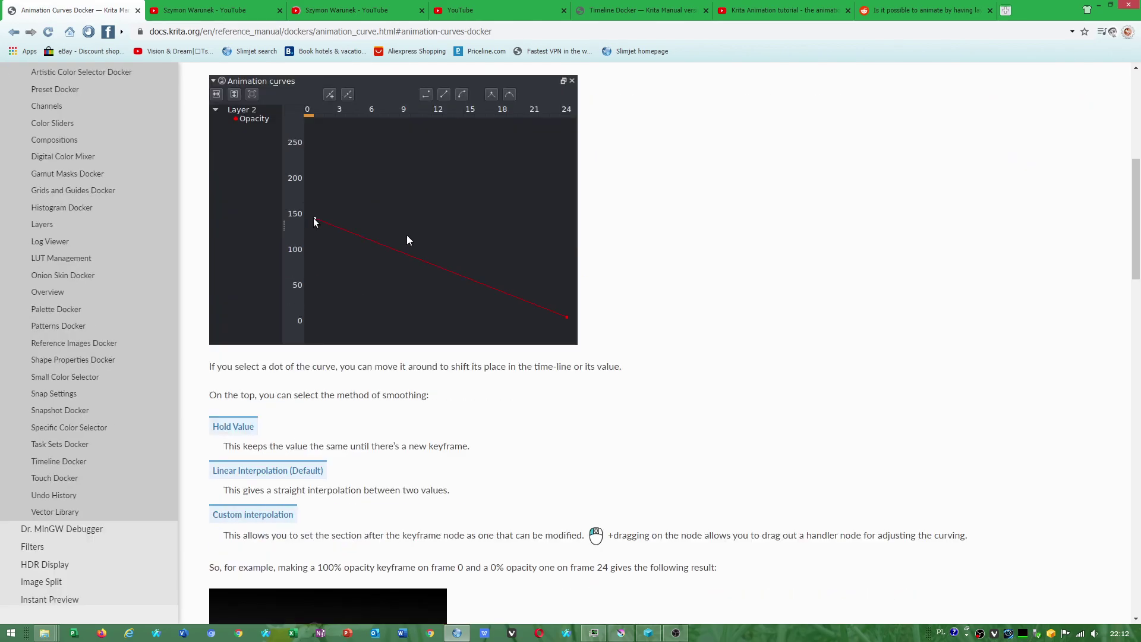
scroll(407, 234, down, 4)
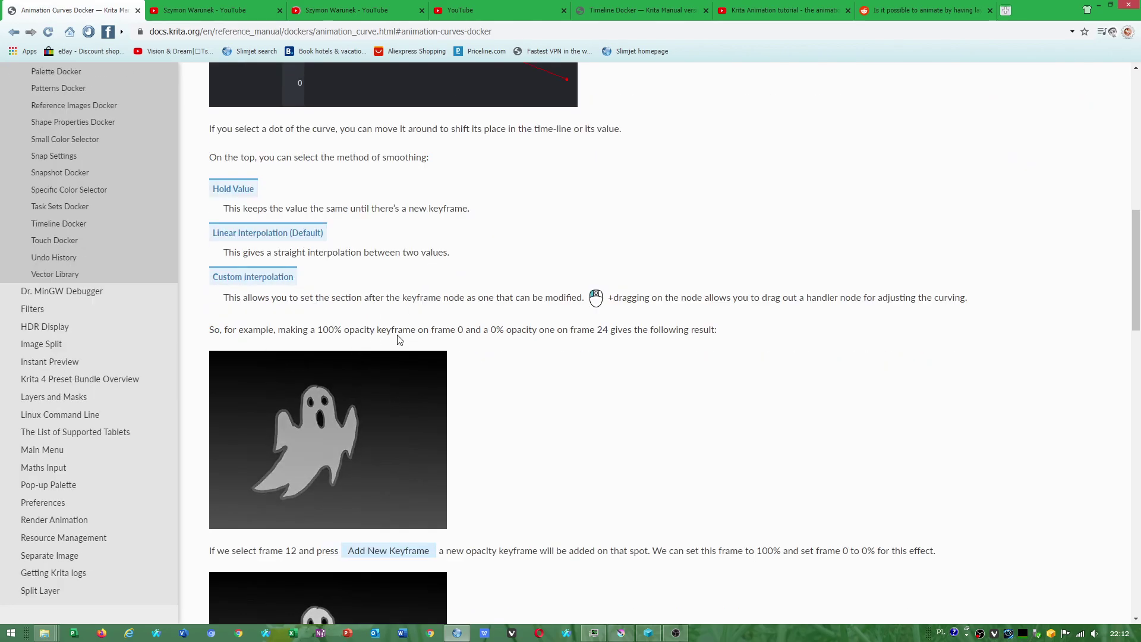
scroll(335, 323, down, 1)
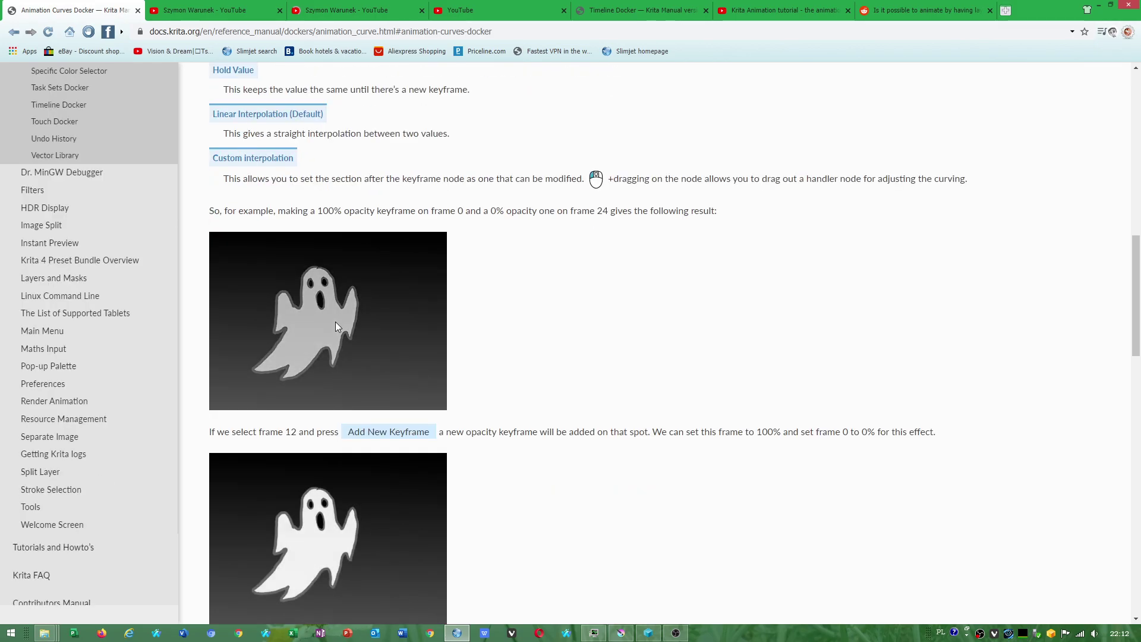
scroll(337, 313, down, 4)
scroll(351, 275, down, 4)
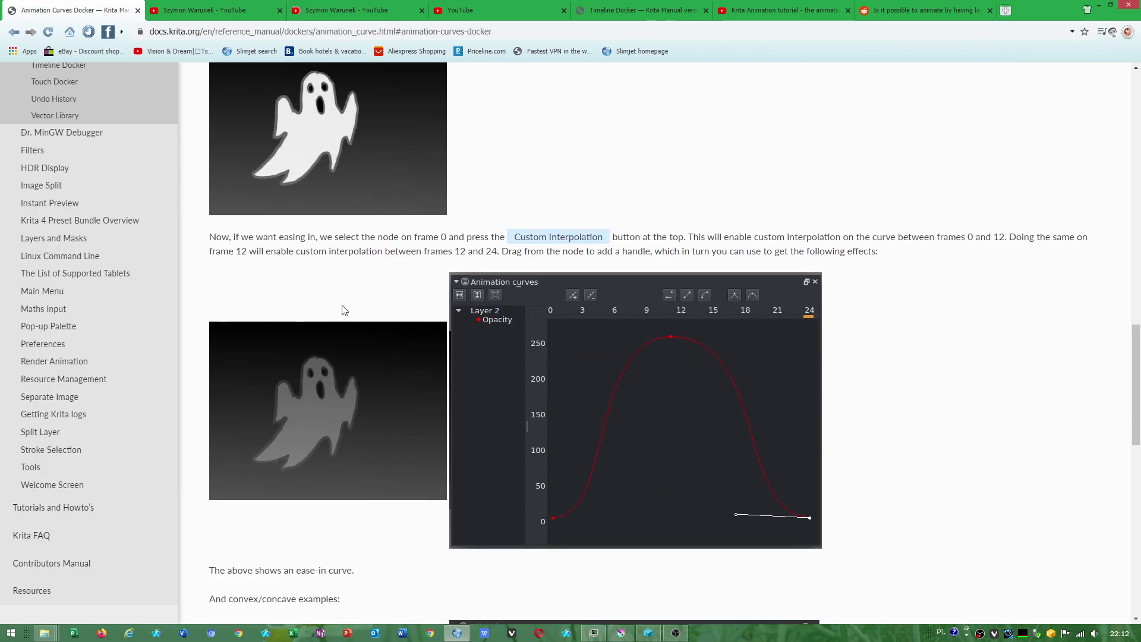
scroll(351, 285, up, 3)
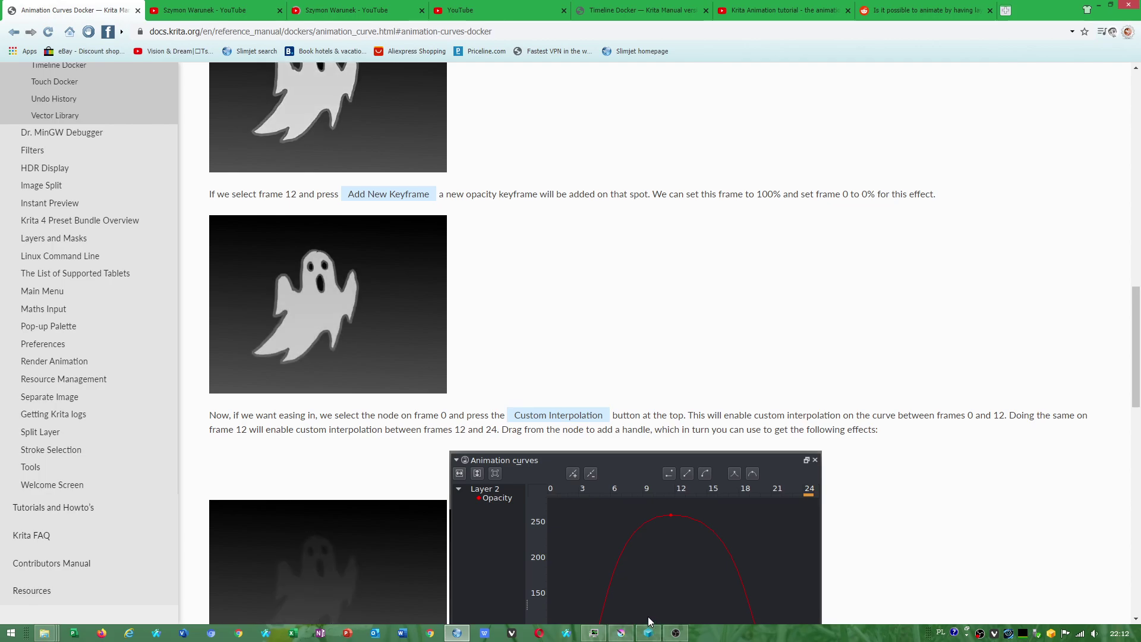
scroll(345, 239, up, 4)
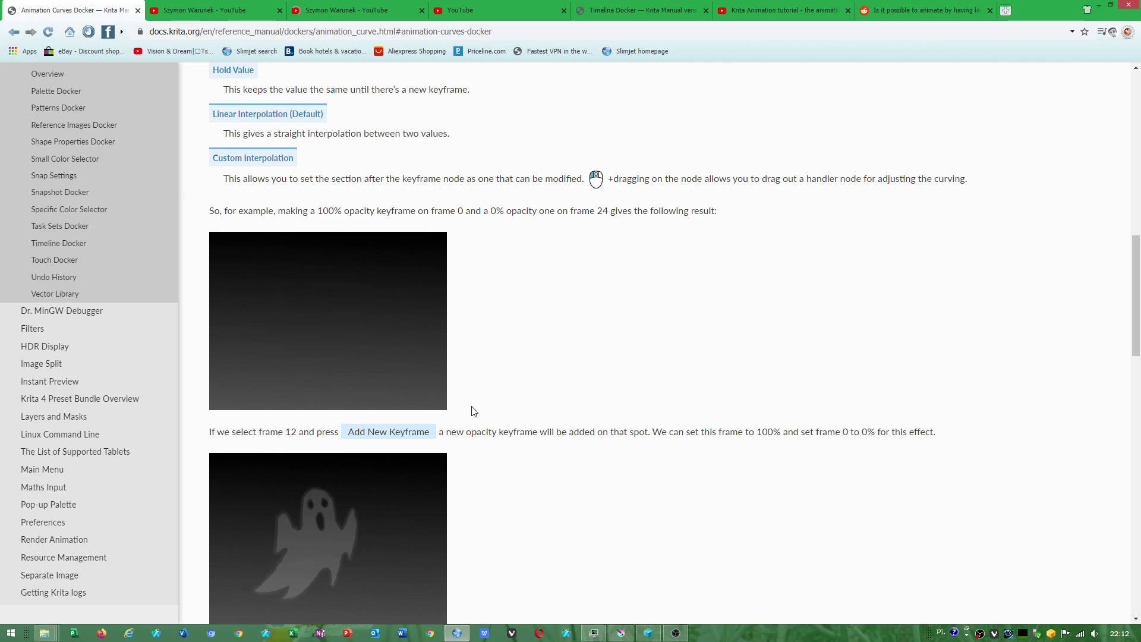
scroll(471, 408, down, 2)
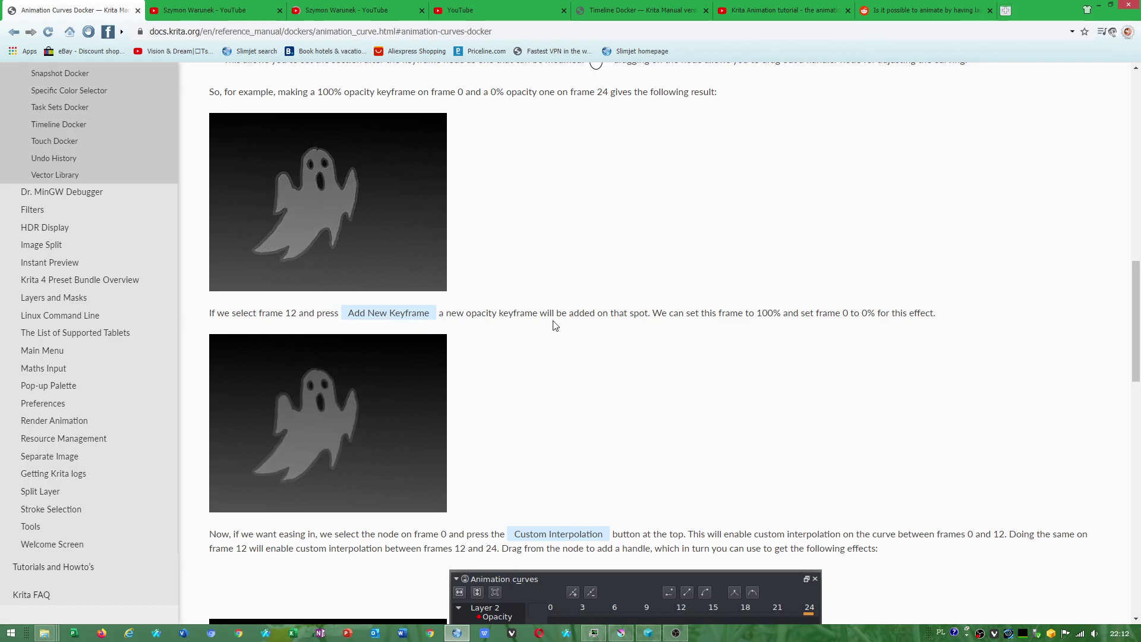
scroll(553, 325, up, 3)
scroll(497, 331, up, 2)
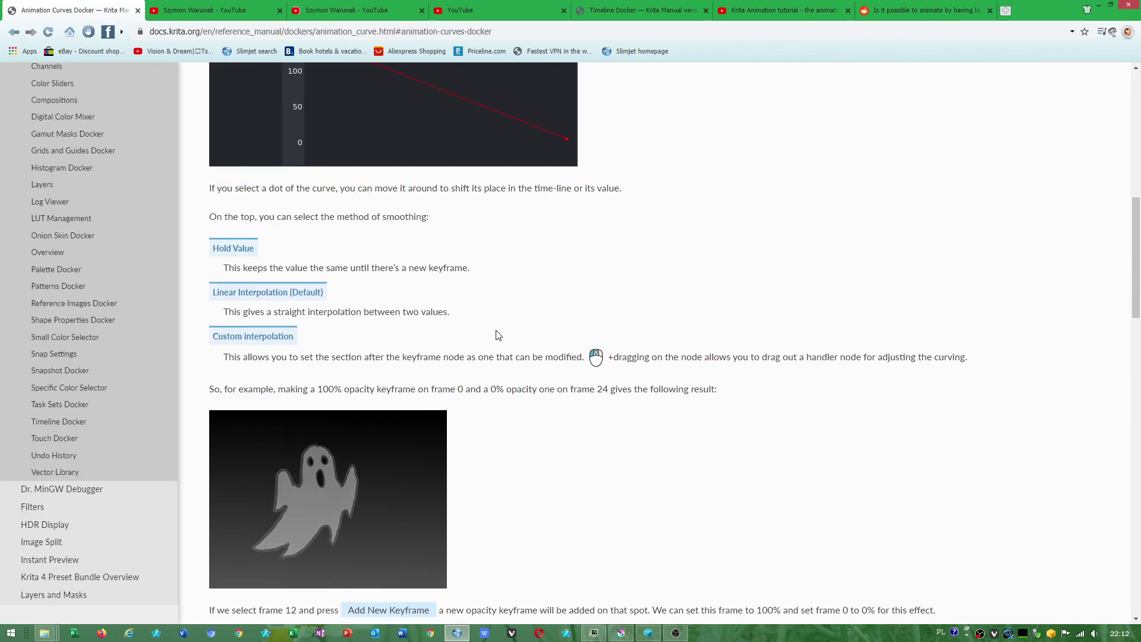
scroll(286, 352, up, 5)
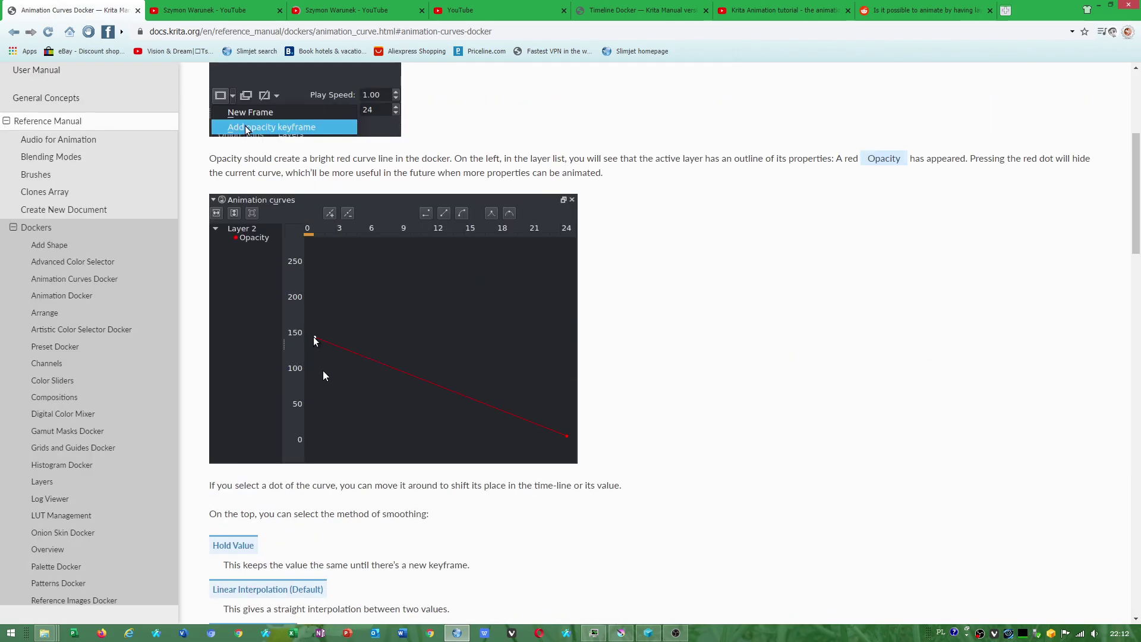
scroll(324, 371, up, 3)
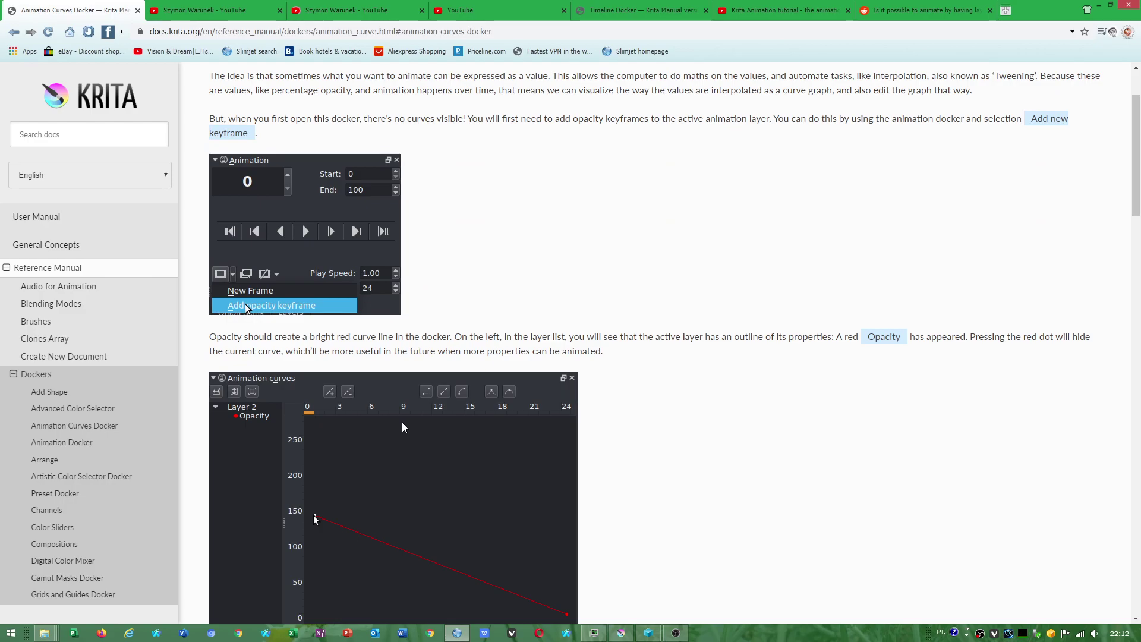
scroll(419, 471, down, 3)
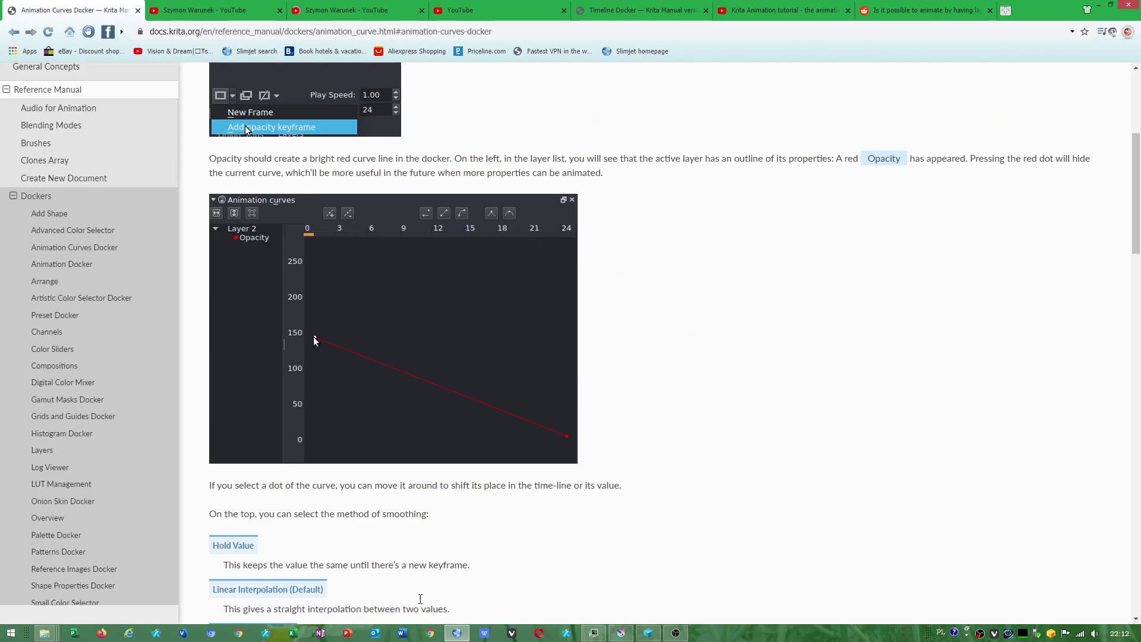
click(622, 632)
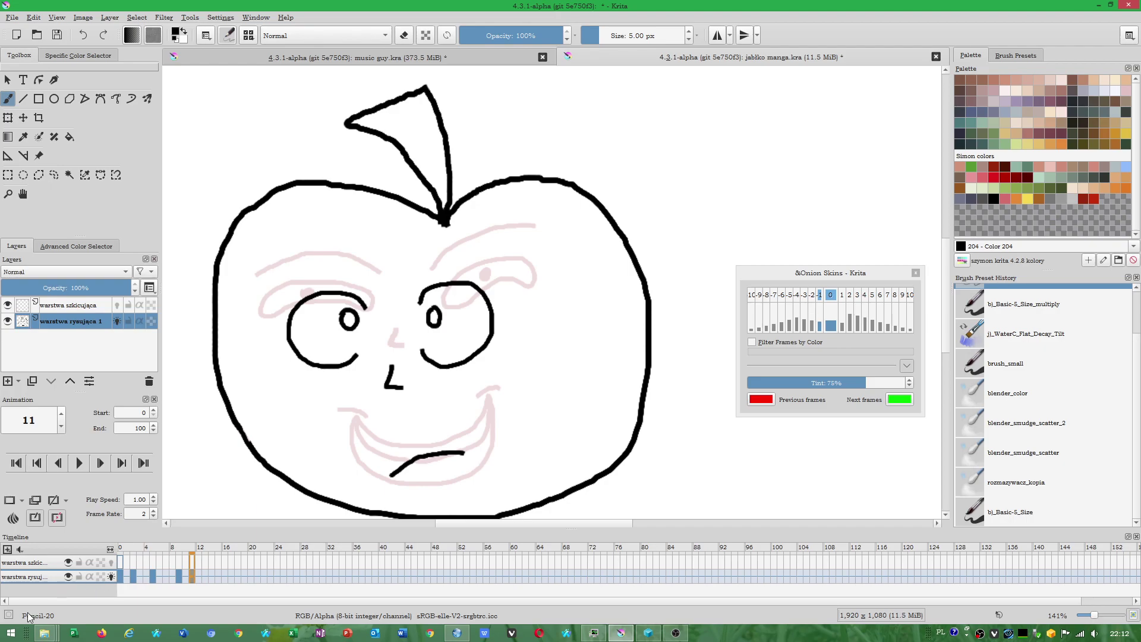
Try the Animation workspace layout and recentre the apple on the canvas.
click(1130, 35)
scroll(1132, 140, up, 2)
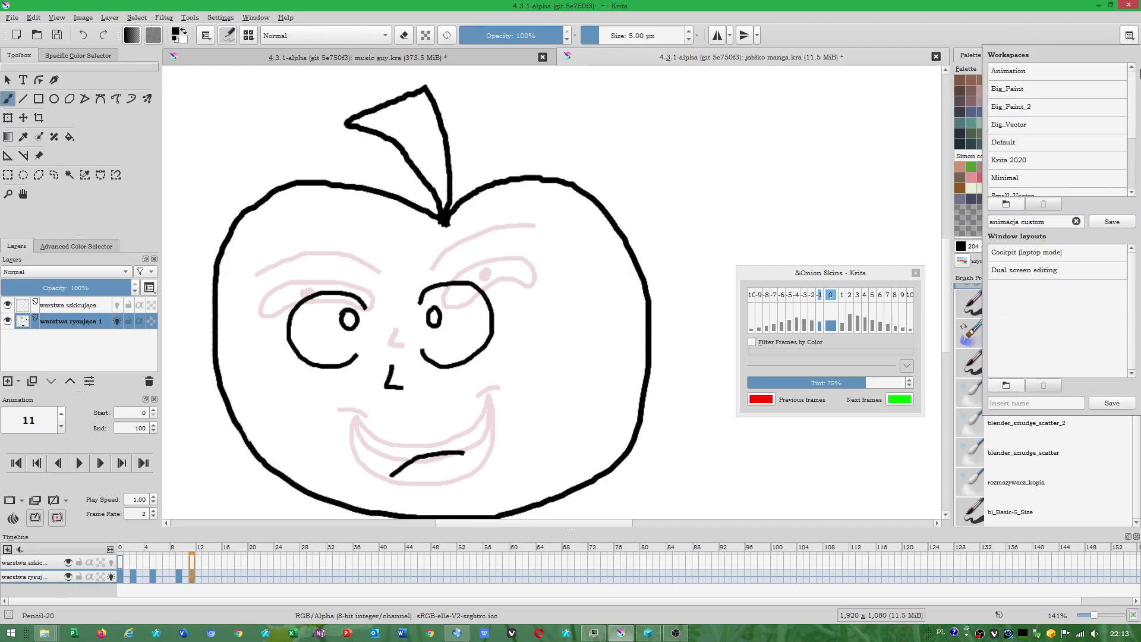
click(1014, 76)
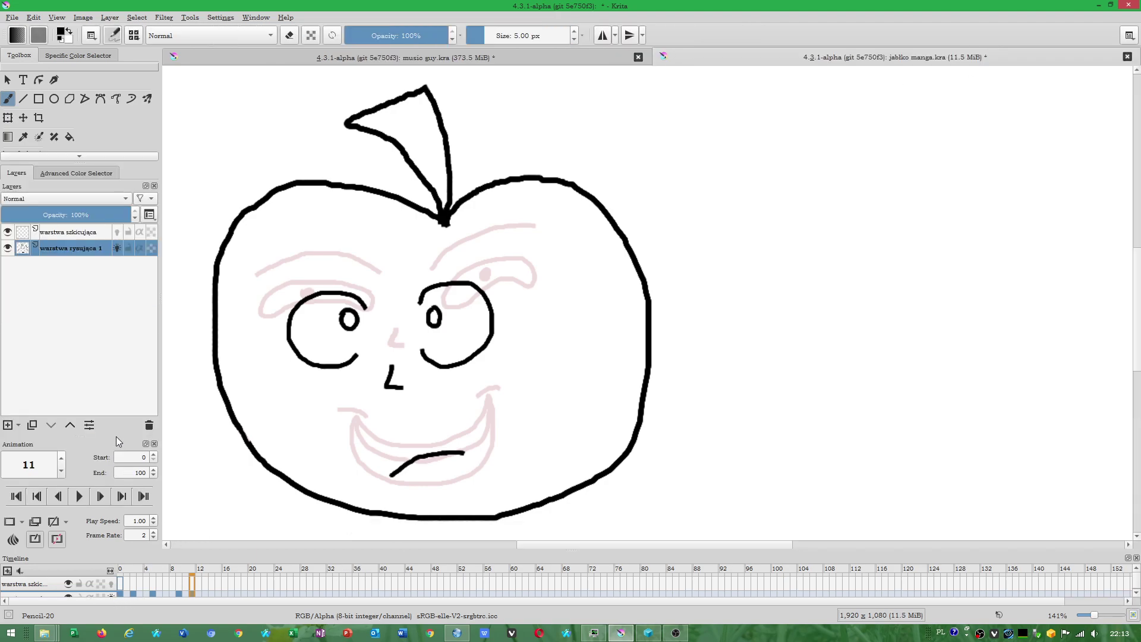
scroll(416, 357, down, 10)
scroll(398, 403, up, 5)
drag(398, 403, 550, 275)
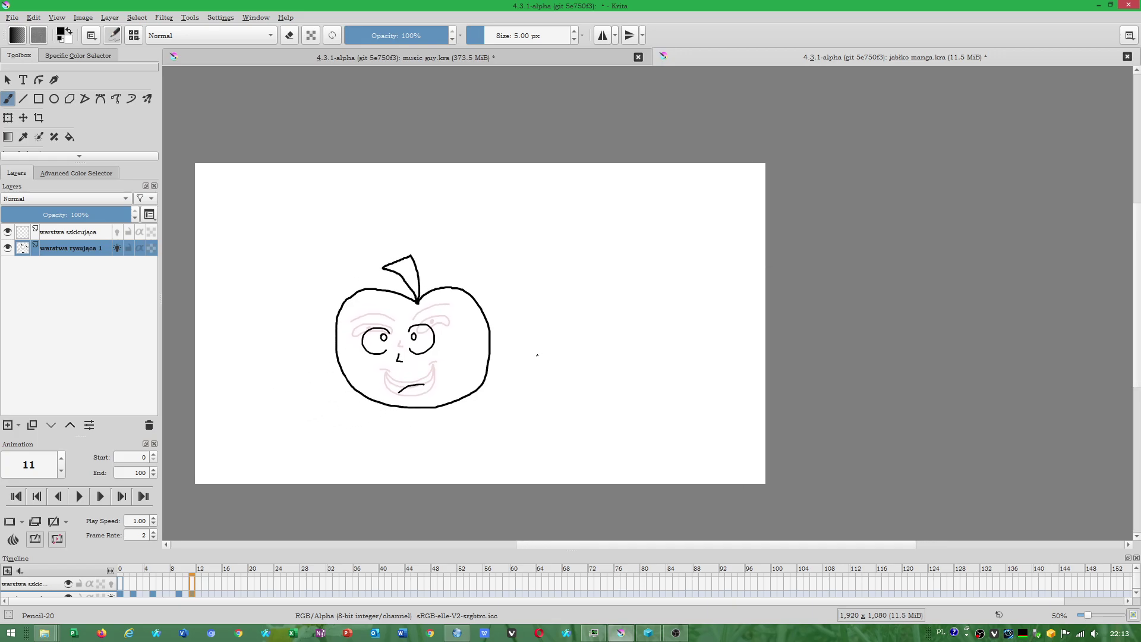
Switch back to the 'animacja custom' workspace and open the Settings menu.
click(1129, 36)
scroll(1050, 142, down, 3)
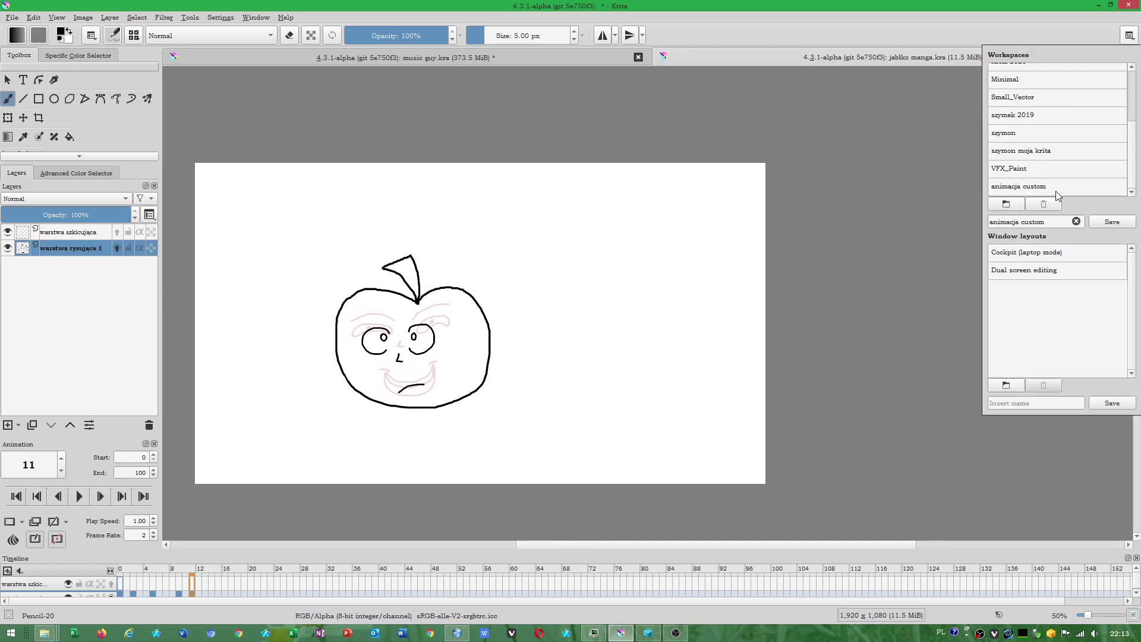
click(1056, 189)
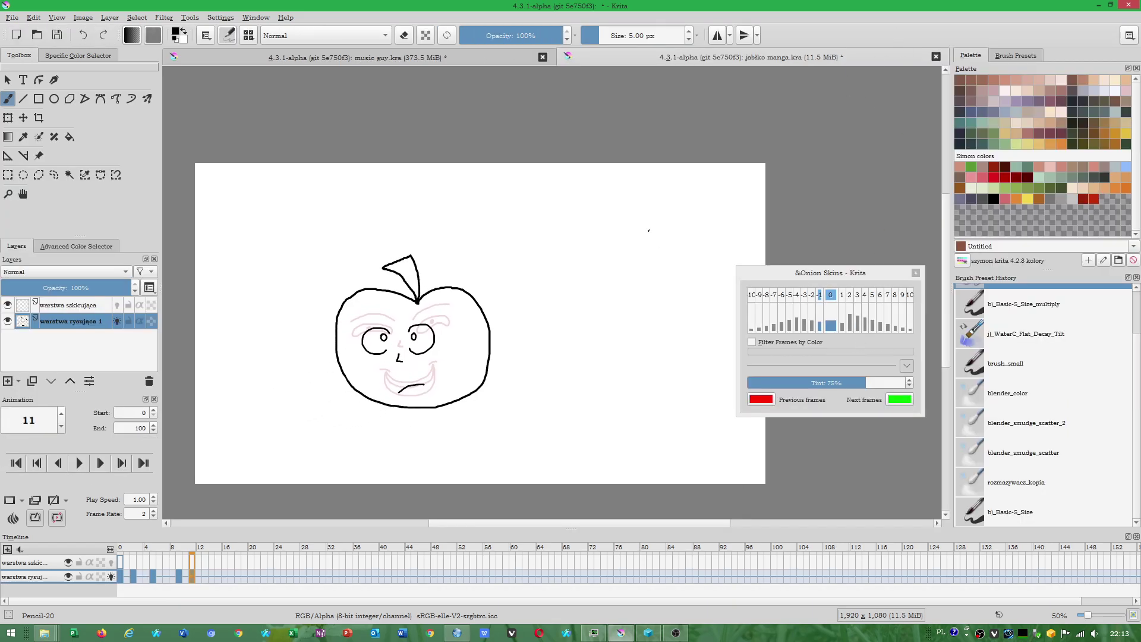
click(220, 18)
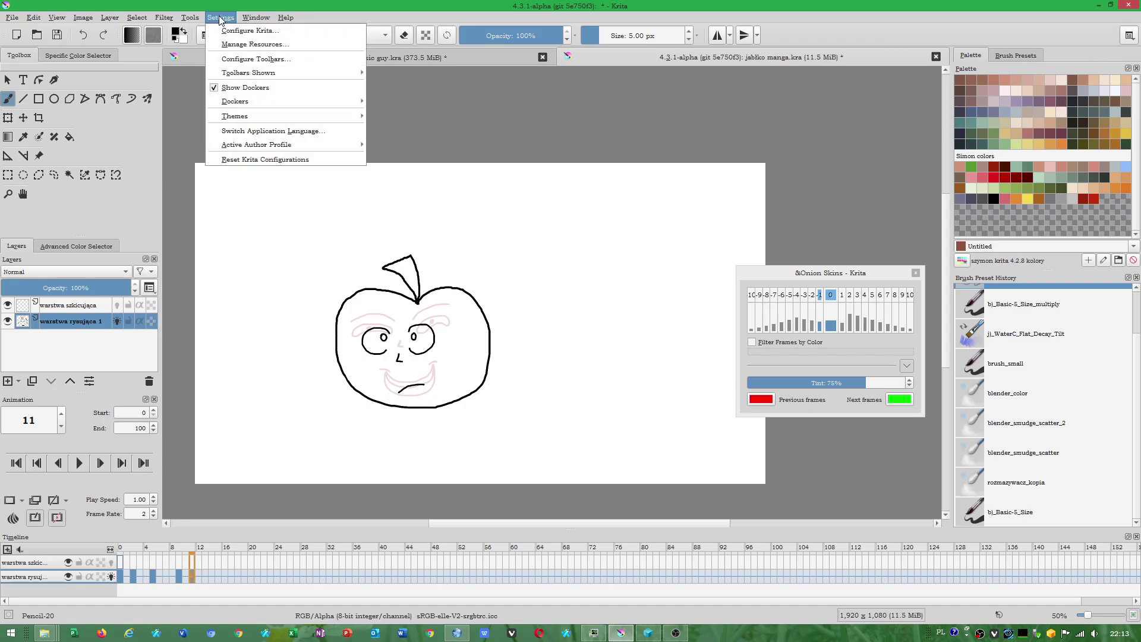
mouse_move(235, 101)
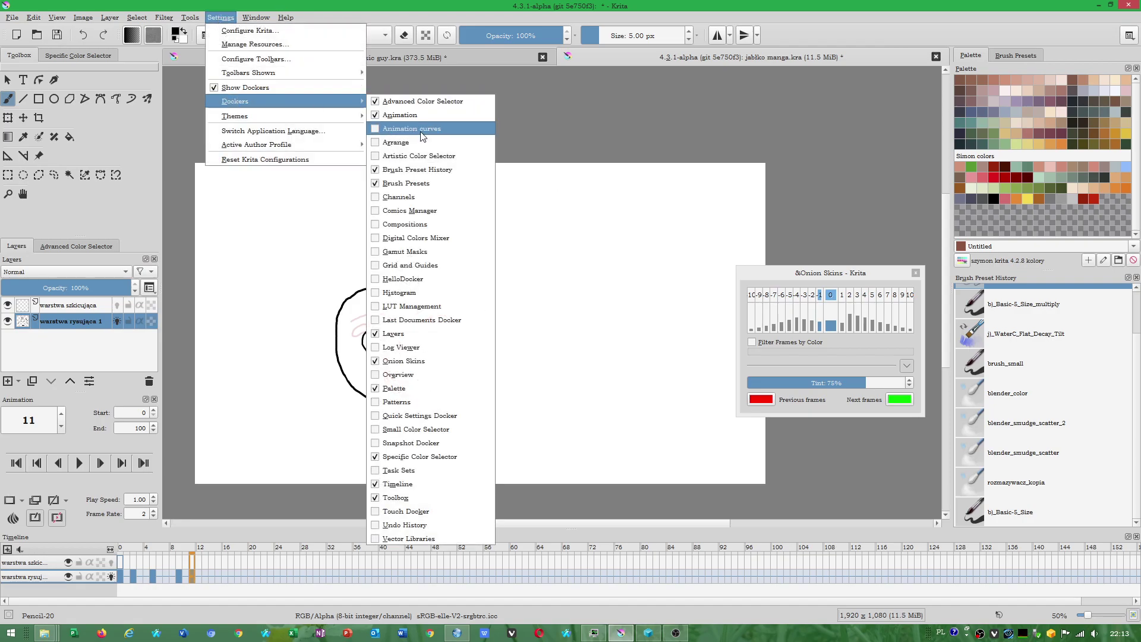
Enable the Animation curves docker and glance at its curve editor.
click(422, 131)
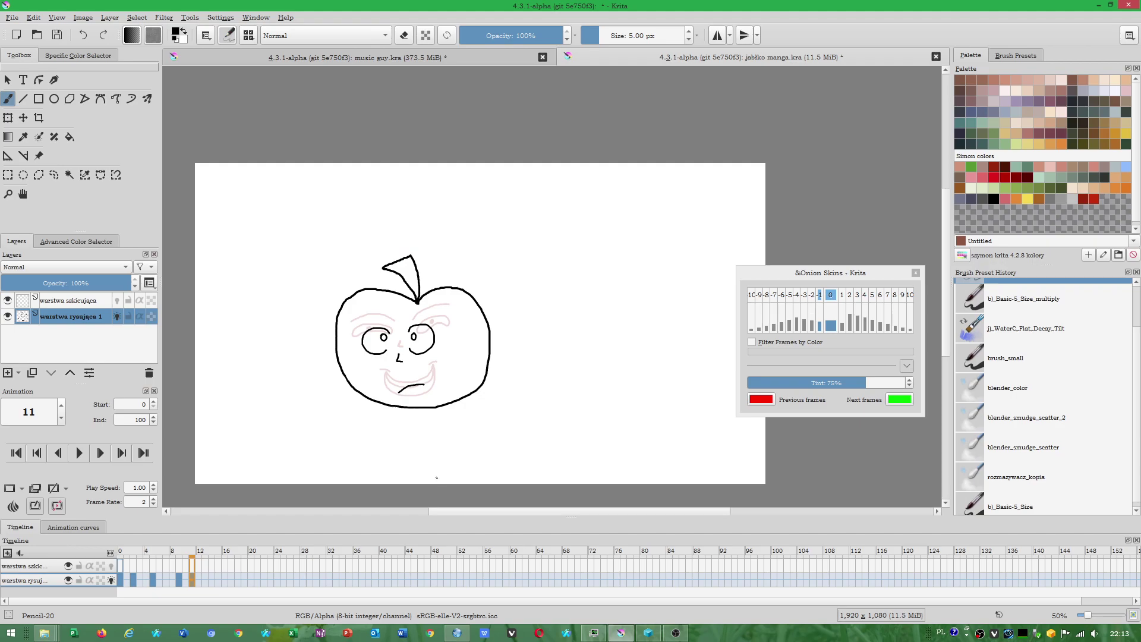
click(88, 528)
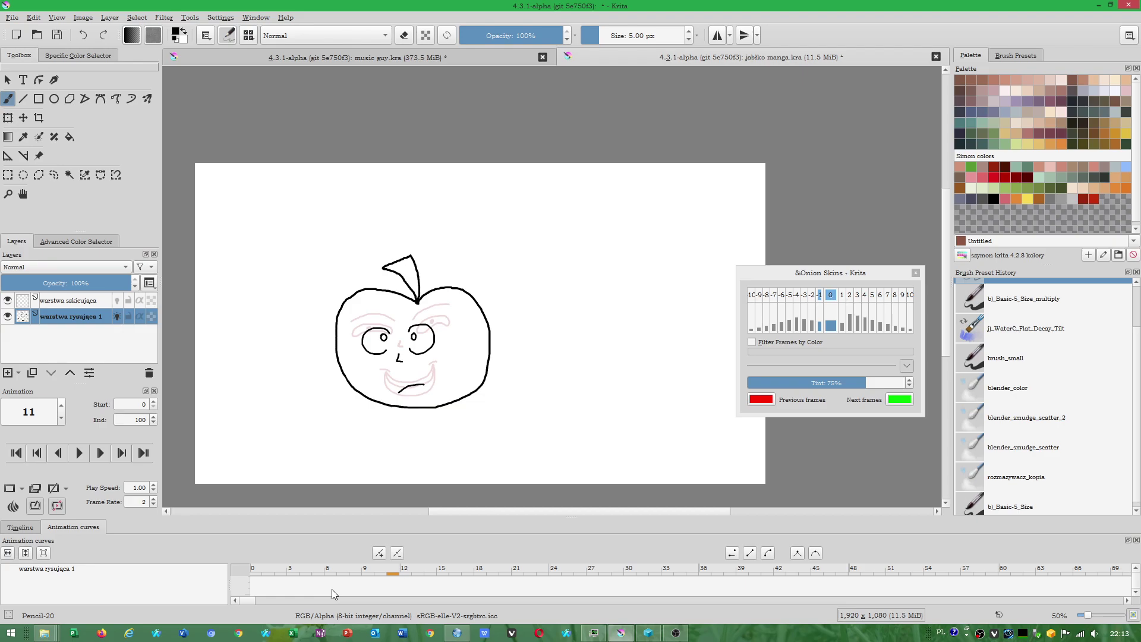
click(19, 528)
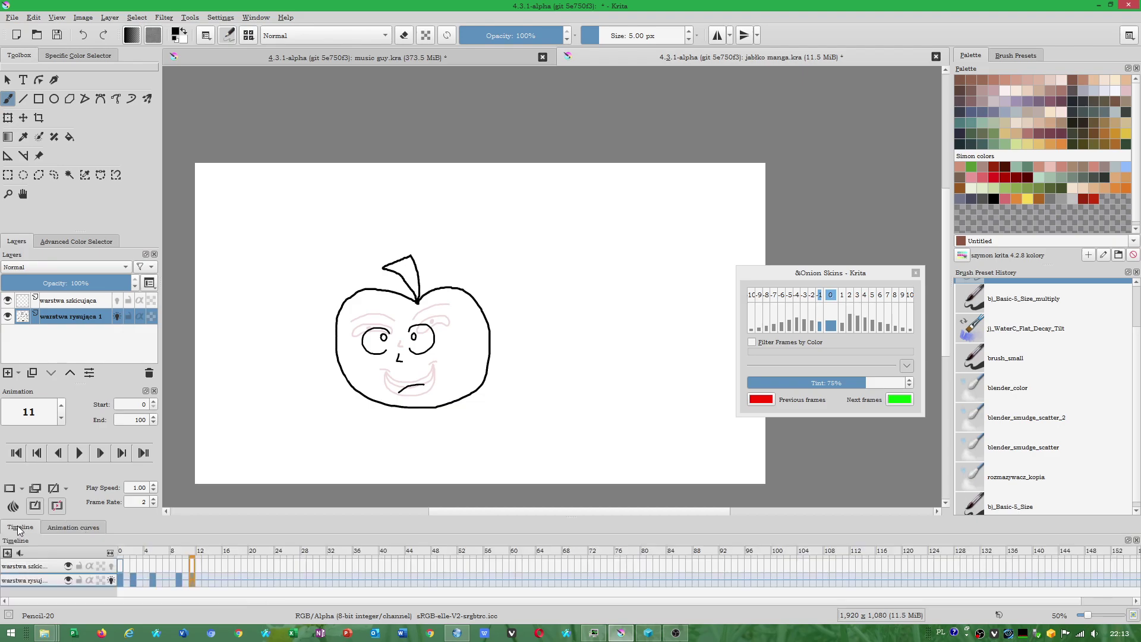
Add an opacity keyframe at frame 15 via Tweening, view its curve, then minimize Krita.
click(205, 580)
right_click(218, 580)
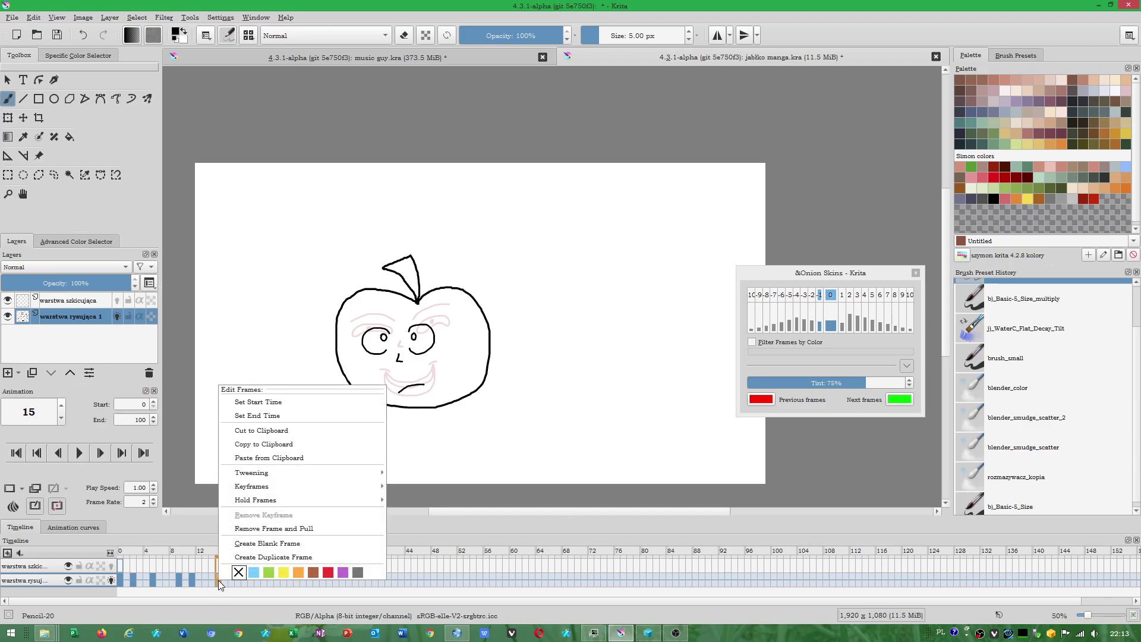
mouse_move(251, 473)
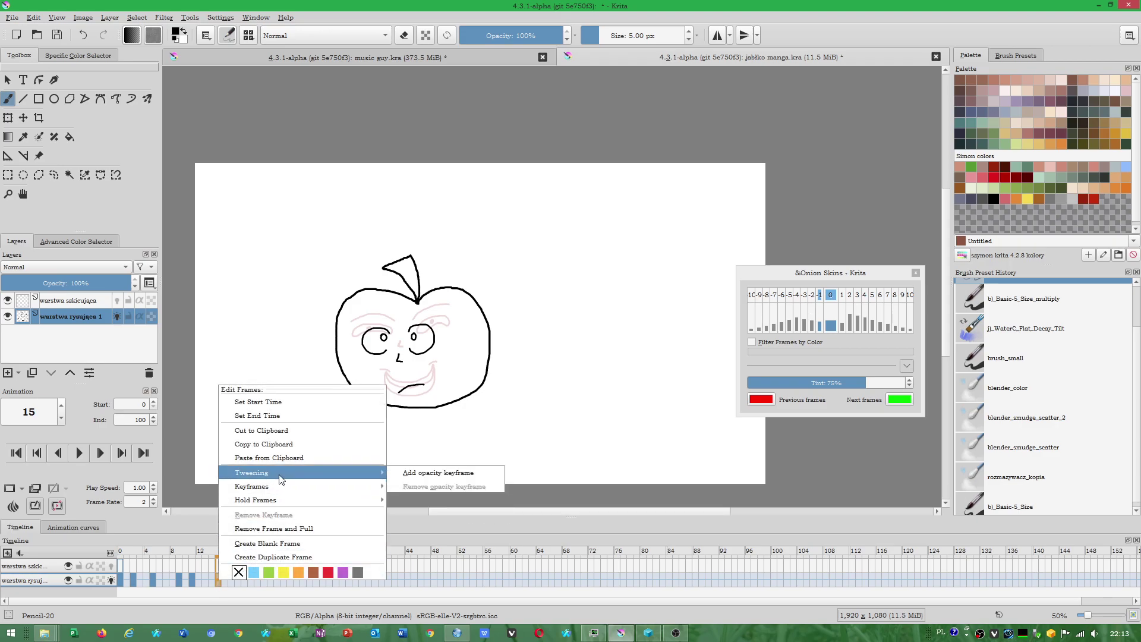
click(453, 478)
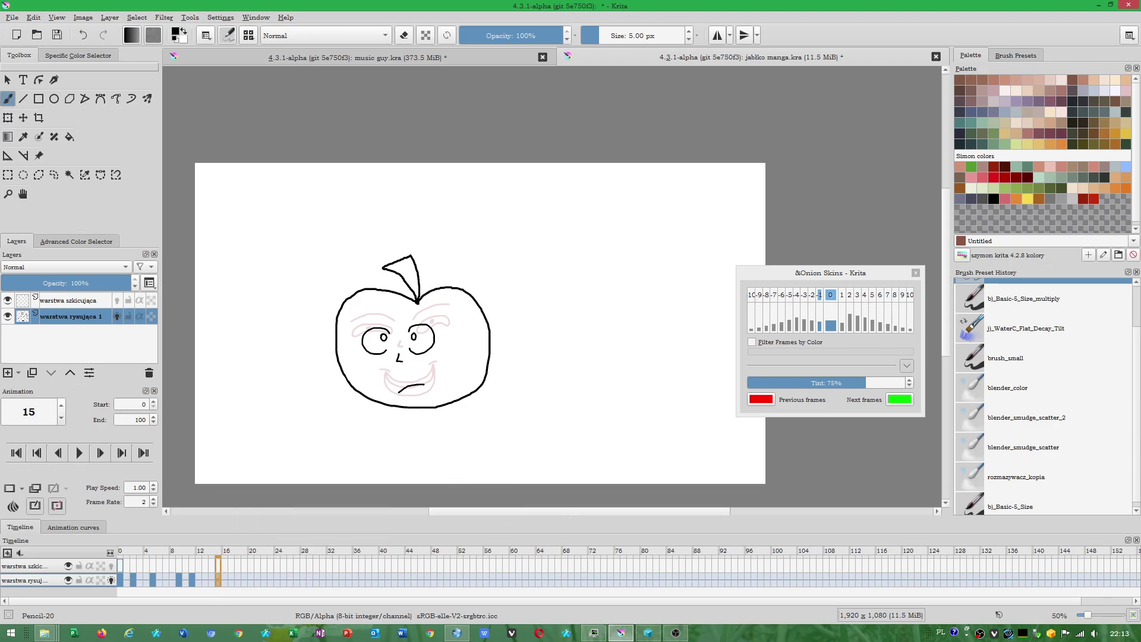
click(217, 579)
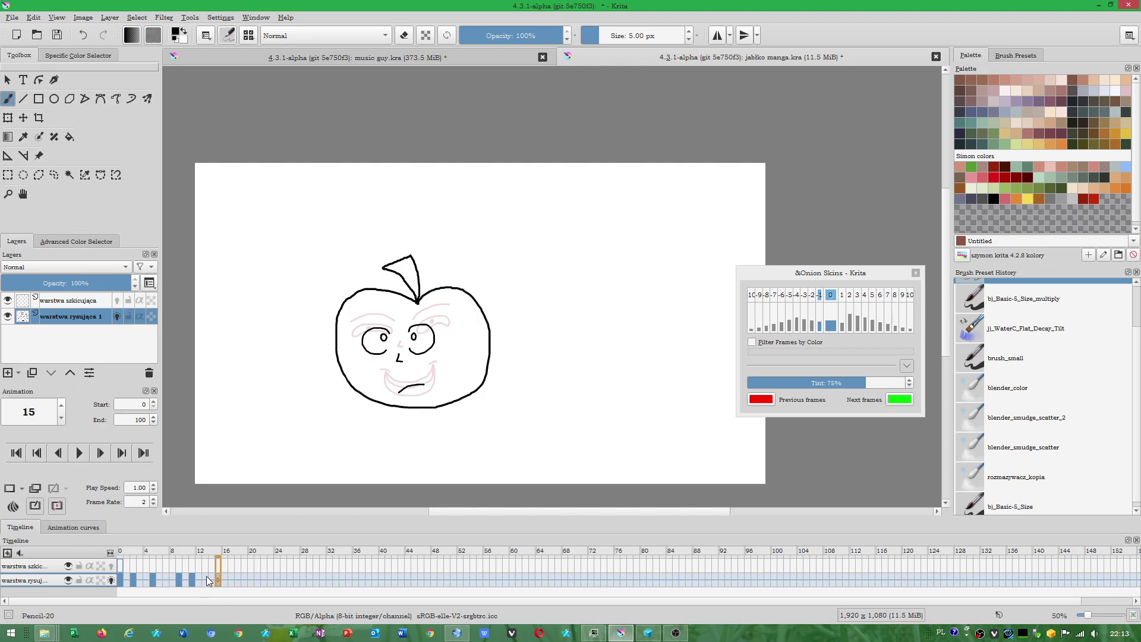
click(66, 526)
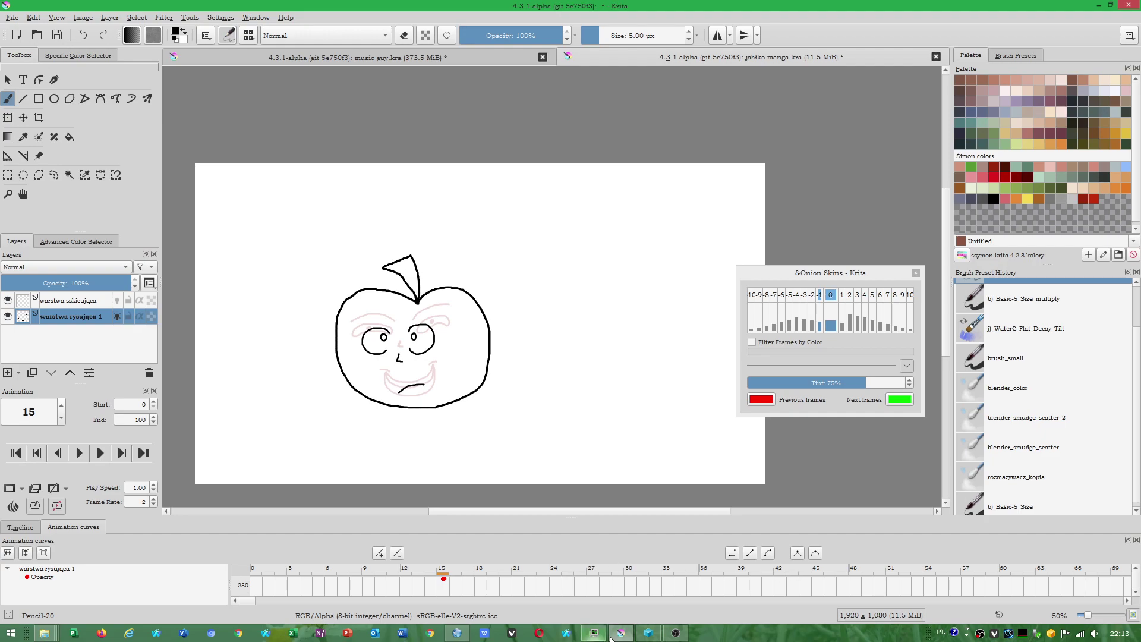
click(632, 638)
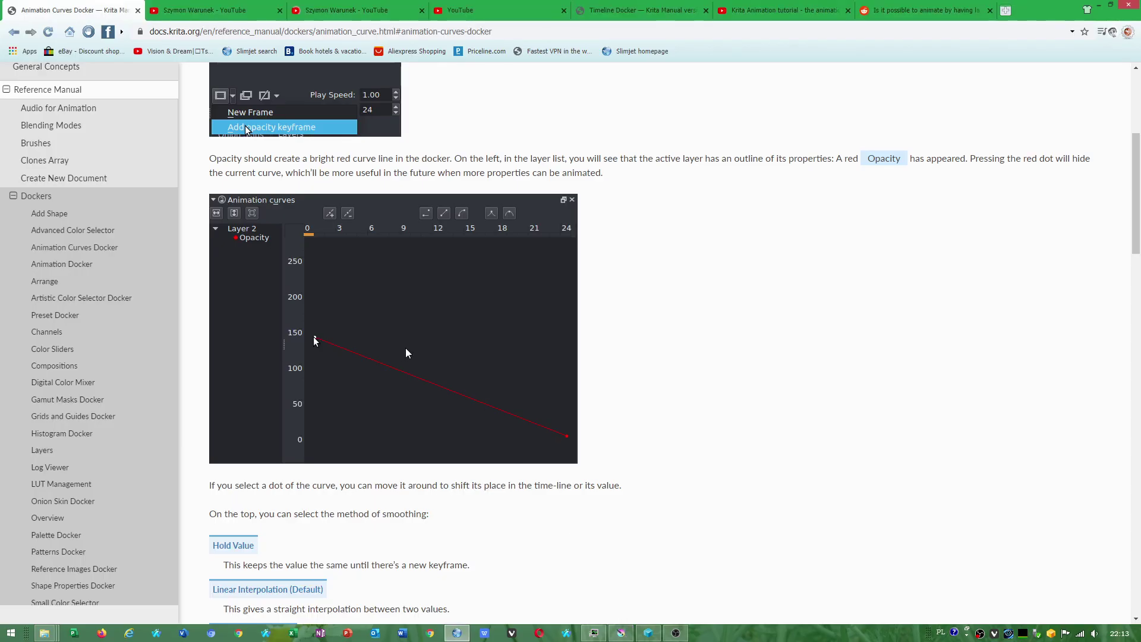
Scroll the Animation Curves page down to the ease-in opacity example, then return to Krita.
scroll(404, 349, up, 5)
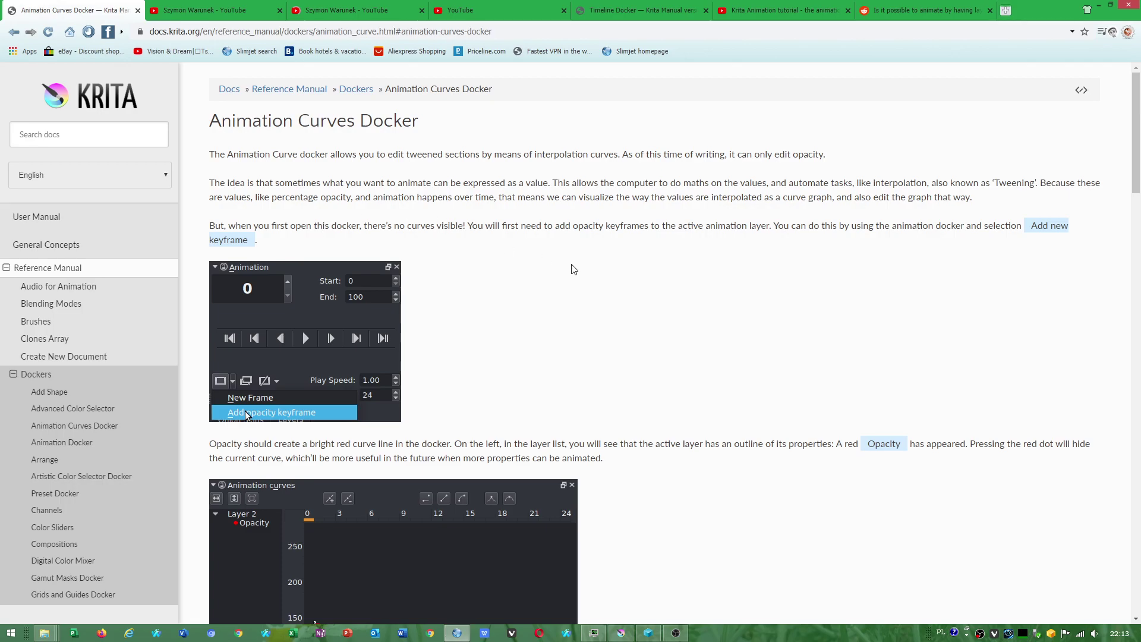
scroll(446, 262, down, 2)
scroll(440, 261, down, 2)
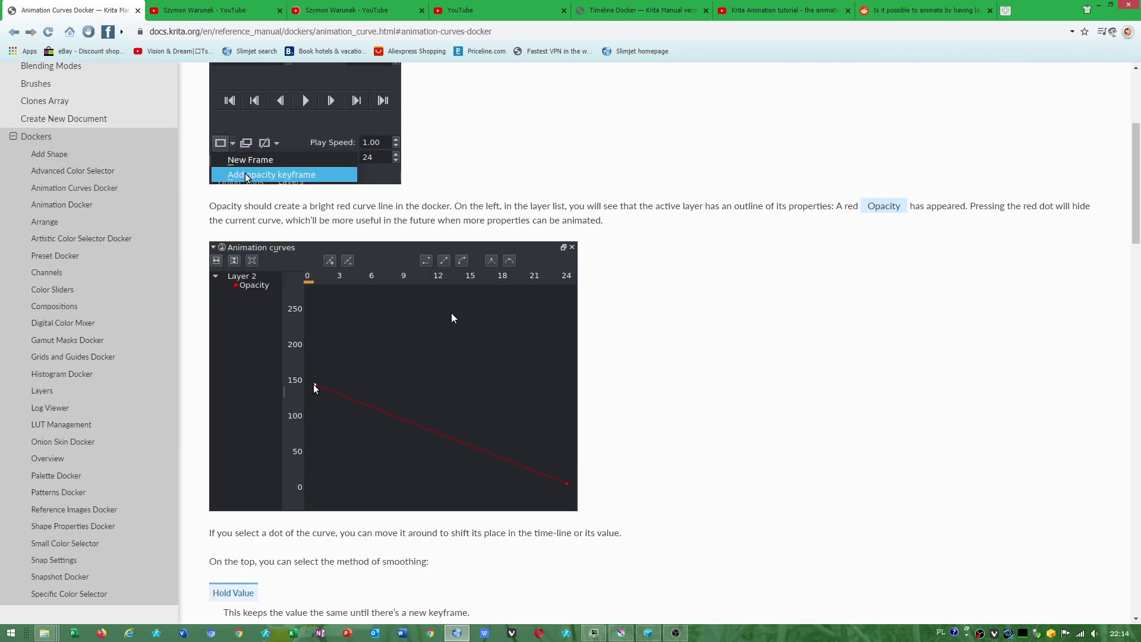
scroll(453, 315, down, 3)
scroll(515, 383, down, 3)
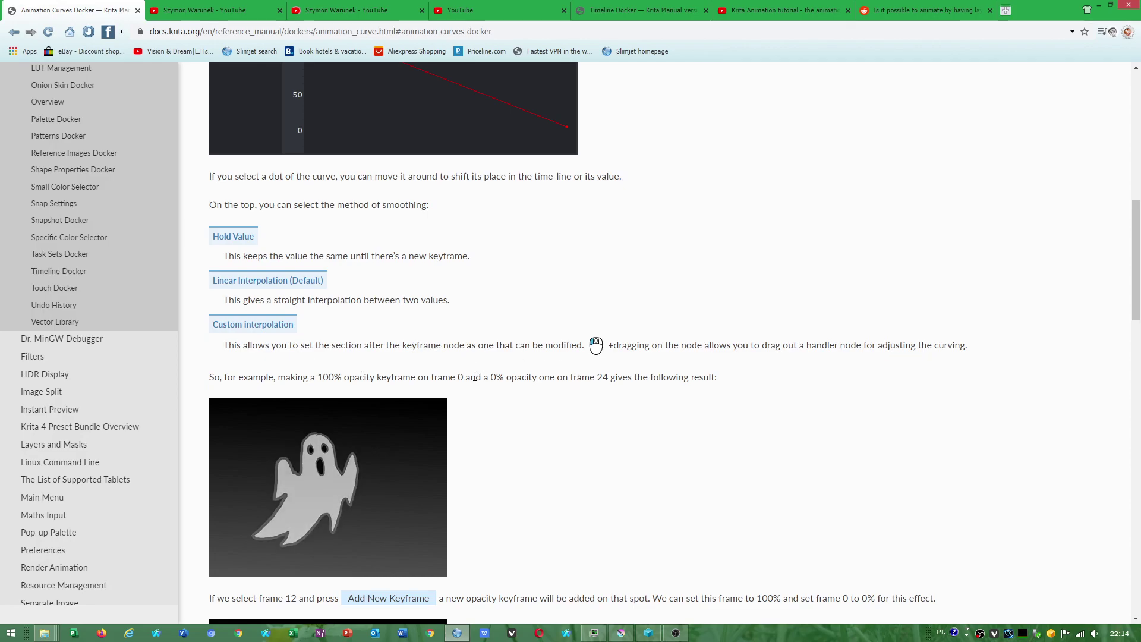
scroll(593, 339, down, 2)
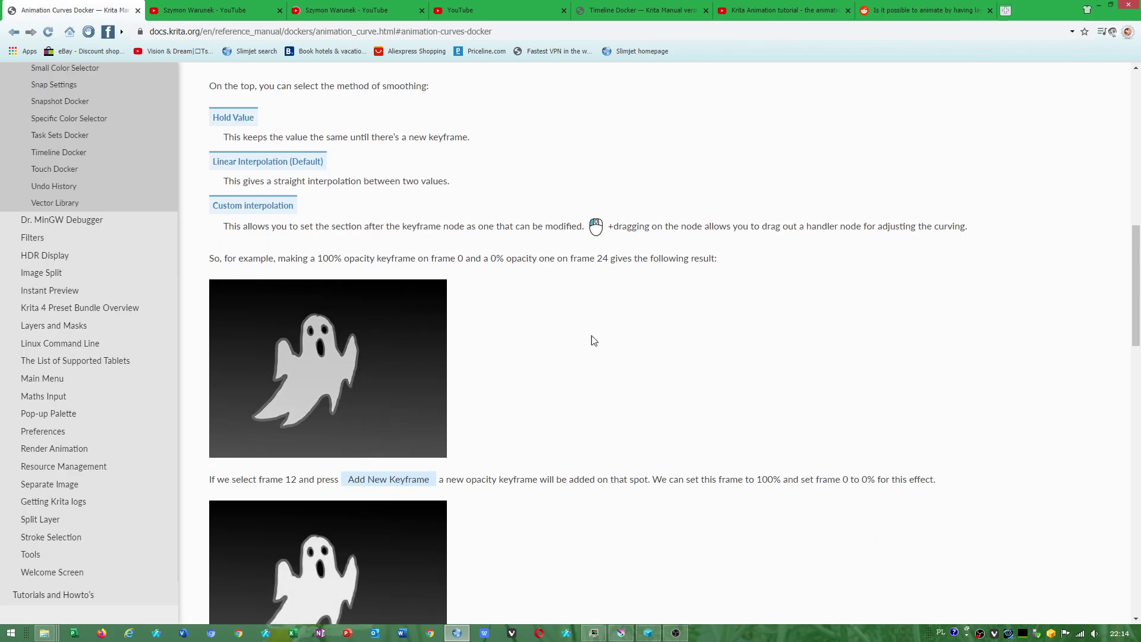
scroll(448, 160, down, 3)
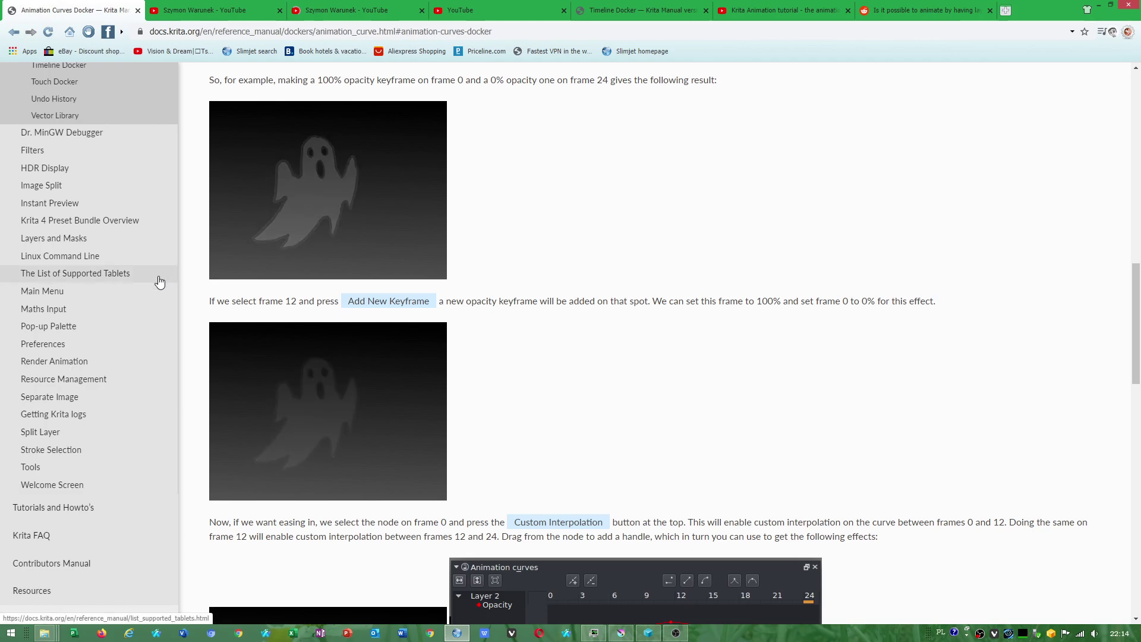
scroll(416, 428, down, 2)
scroll(540, 542, down, 2)
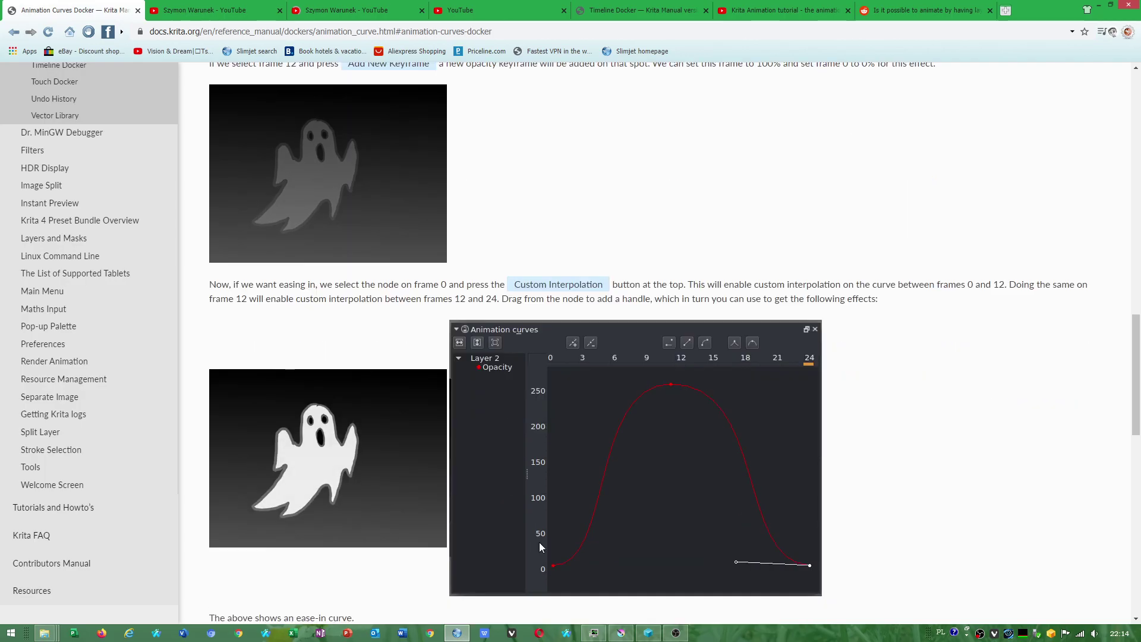
click(622, 633)
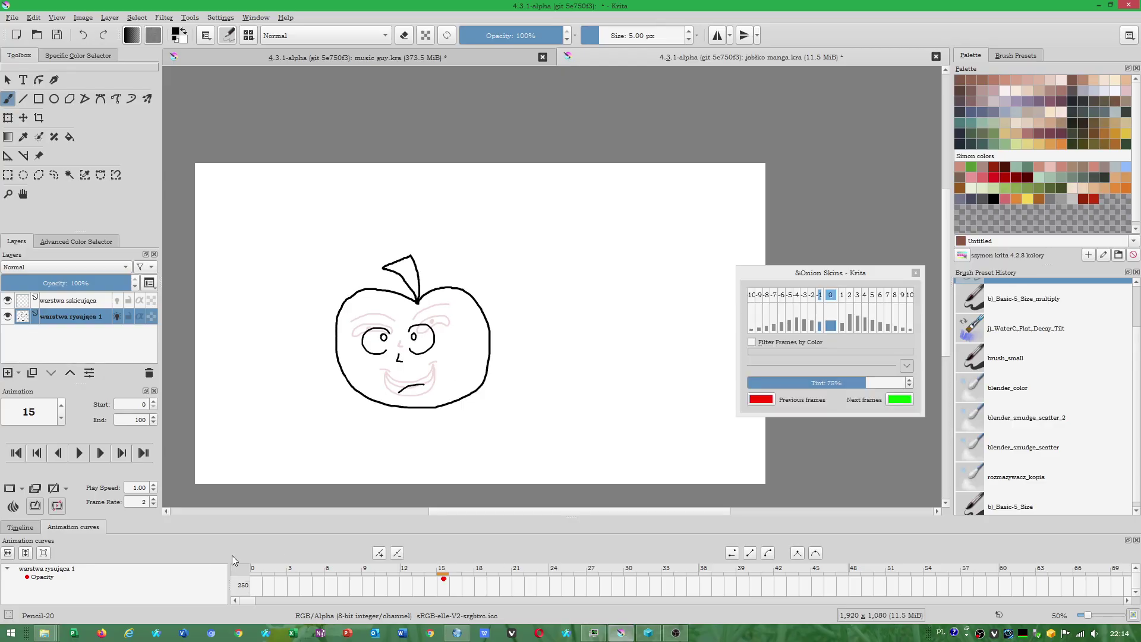
Inspect frames 11 and 15 in the Timeline, dismissing frame 15's context menu.
click(20, 527)
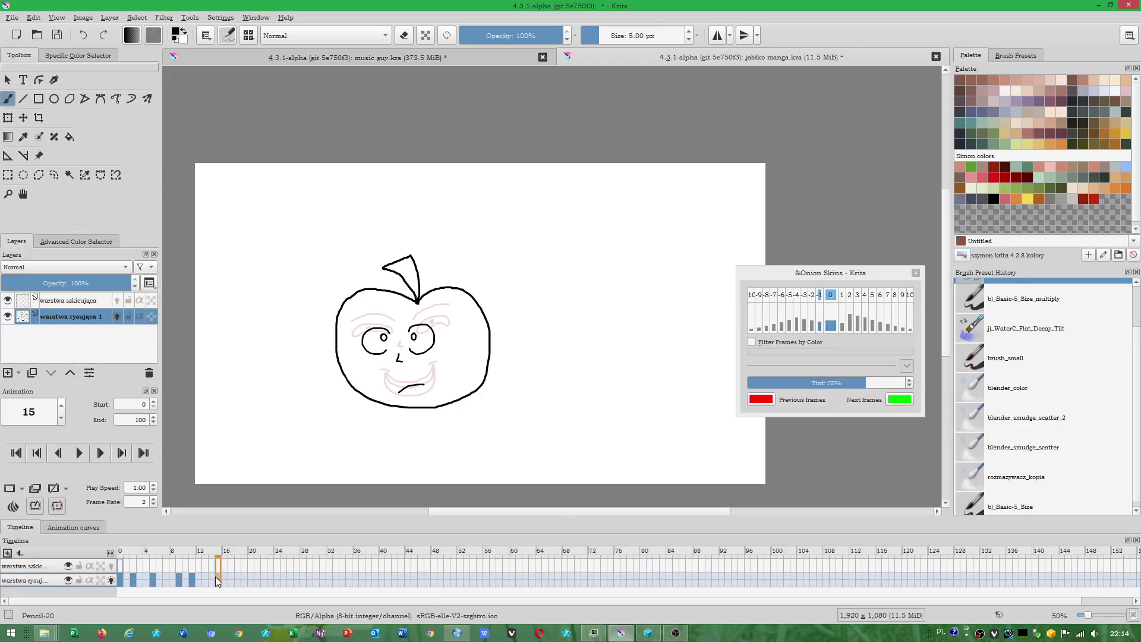
click(191, 580)
click(194, 580)
click(217, 580)
right_click(216, 579)
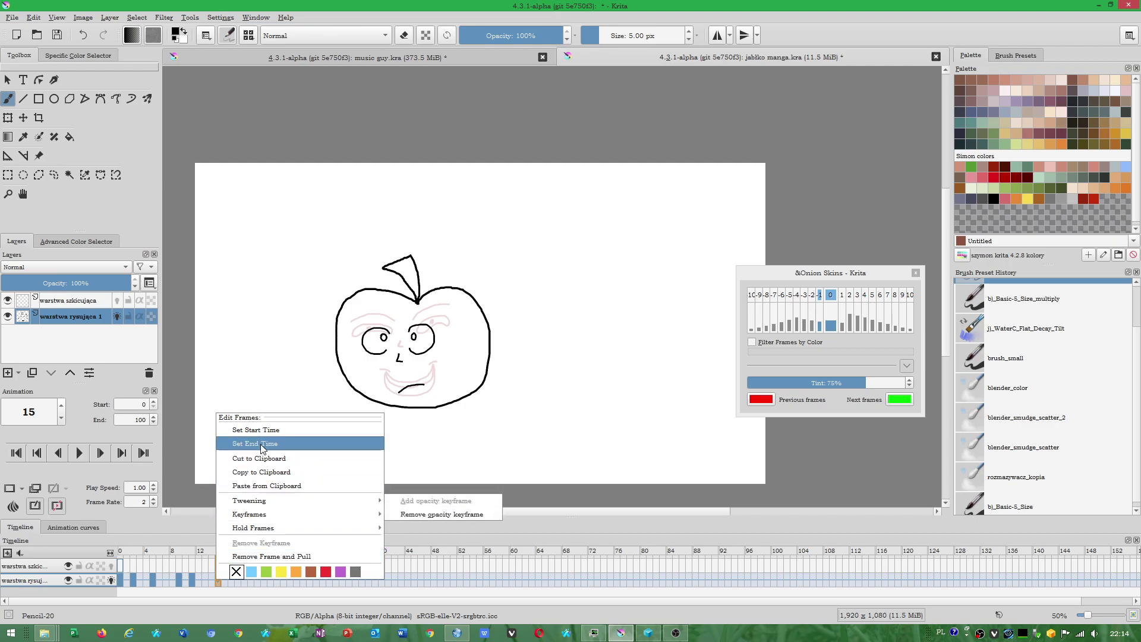
mouse_move(253, 528)
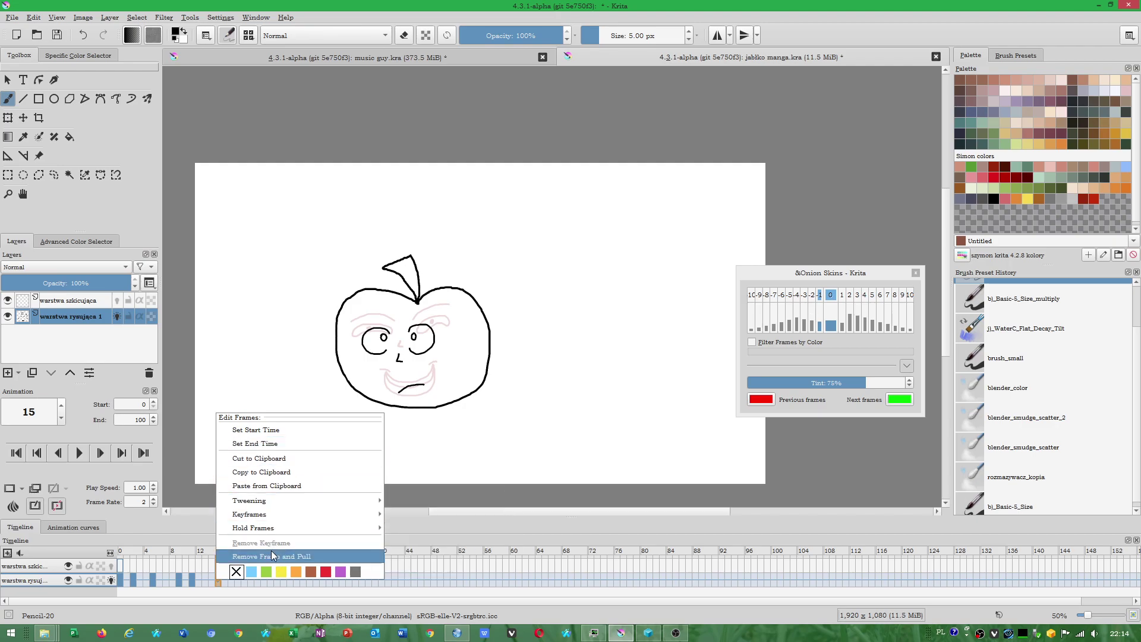
click(271, 553)
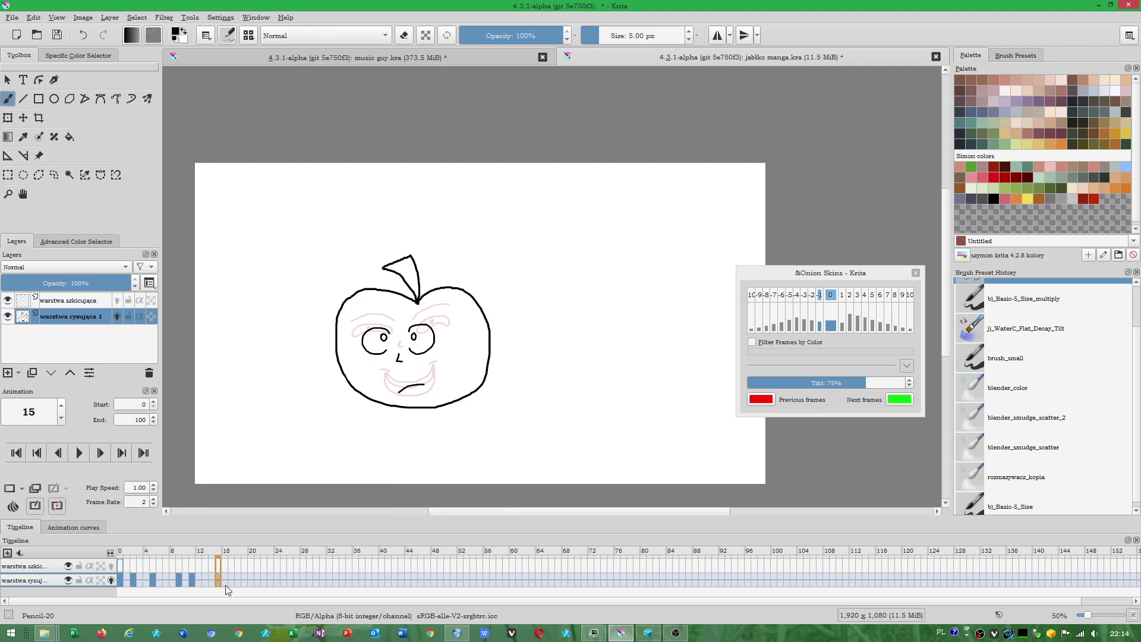
click(192, 582)
Create a blank keyframe at frame 13 and paste frame 11's apple drawing into it.
click(203, 579)
click(206, 579)
right_click(206, 579)
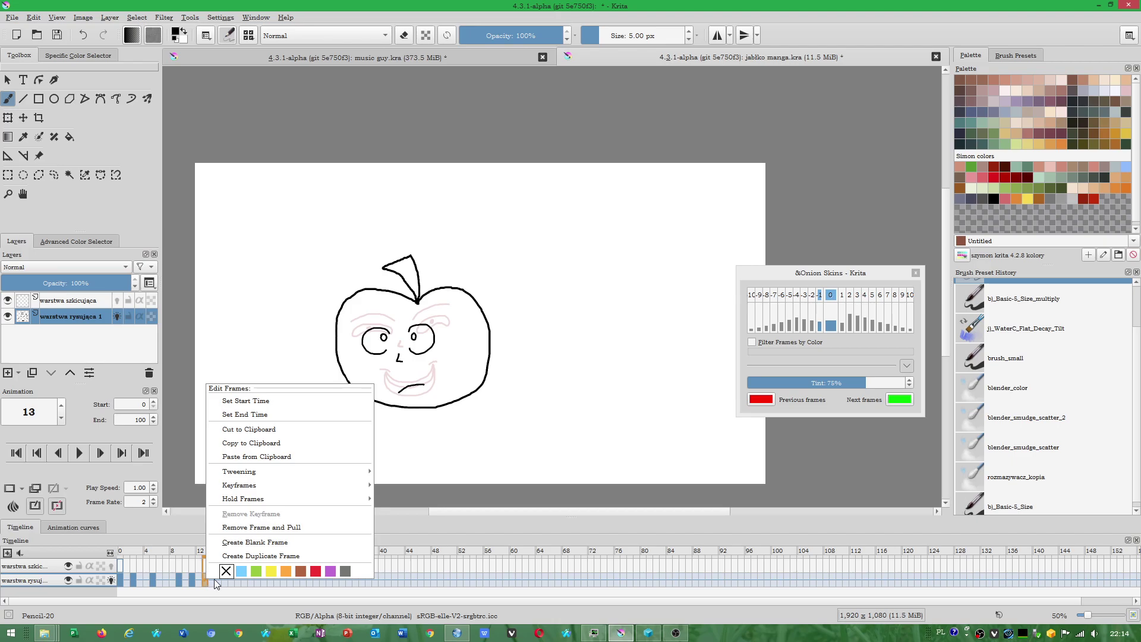
click(283, 543)
click(193, 581)
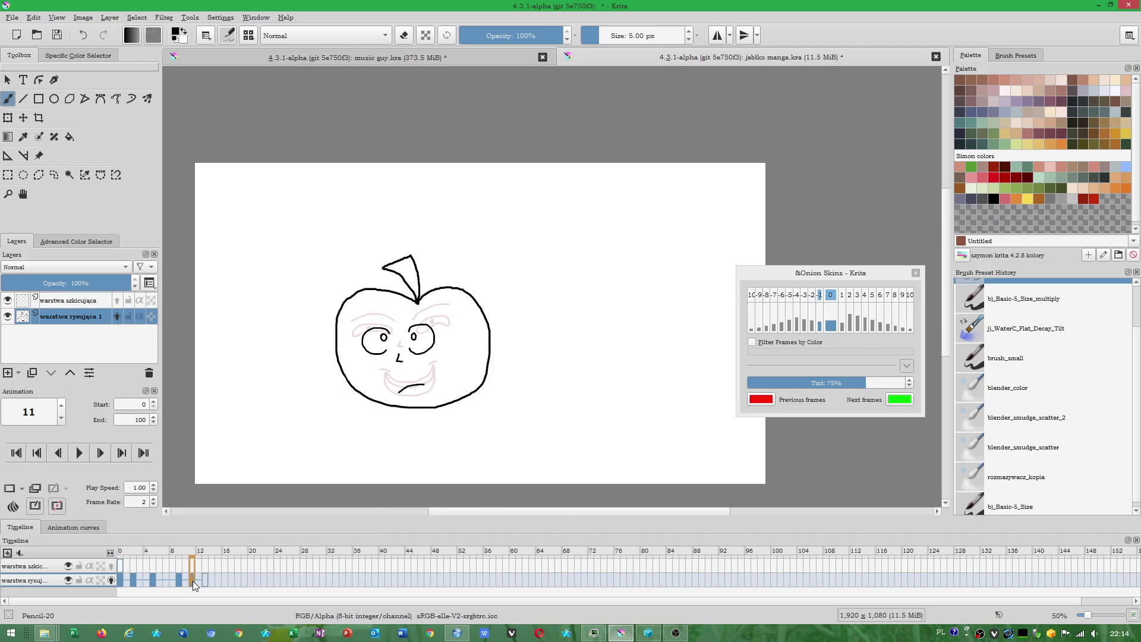
right_click(192, 581)
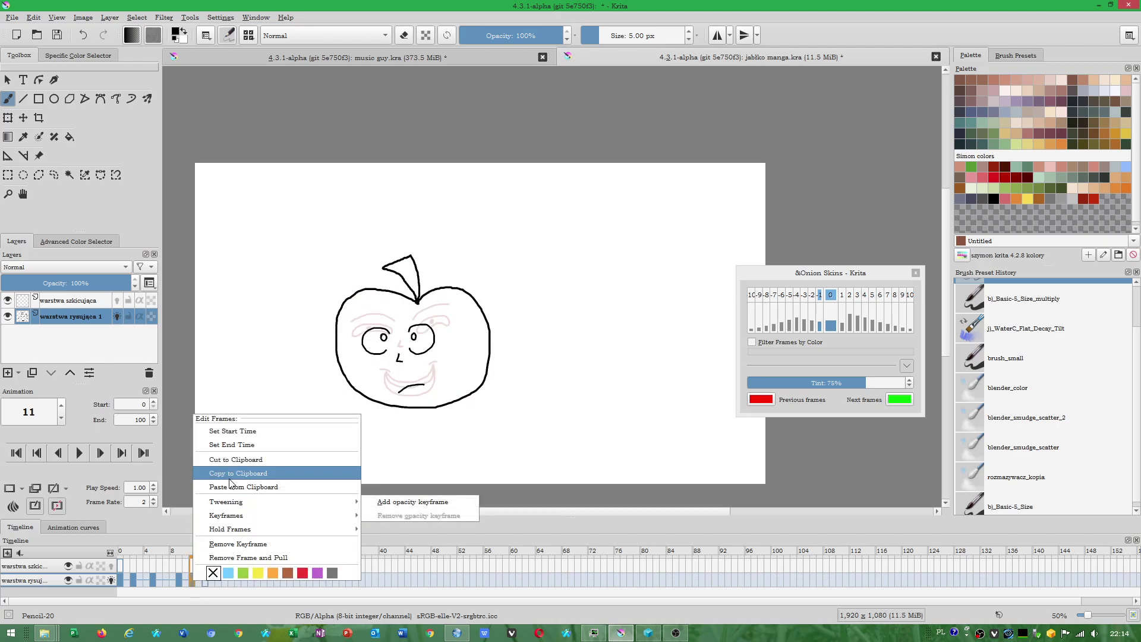
click(229, 478)
right_click(206, 580)
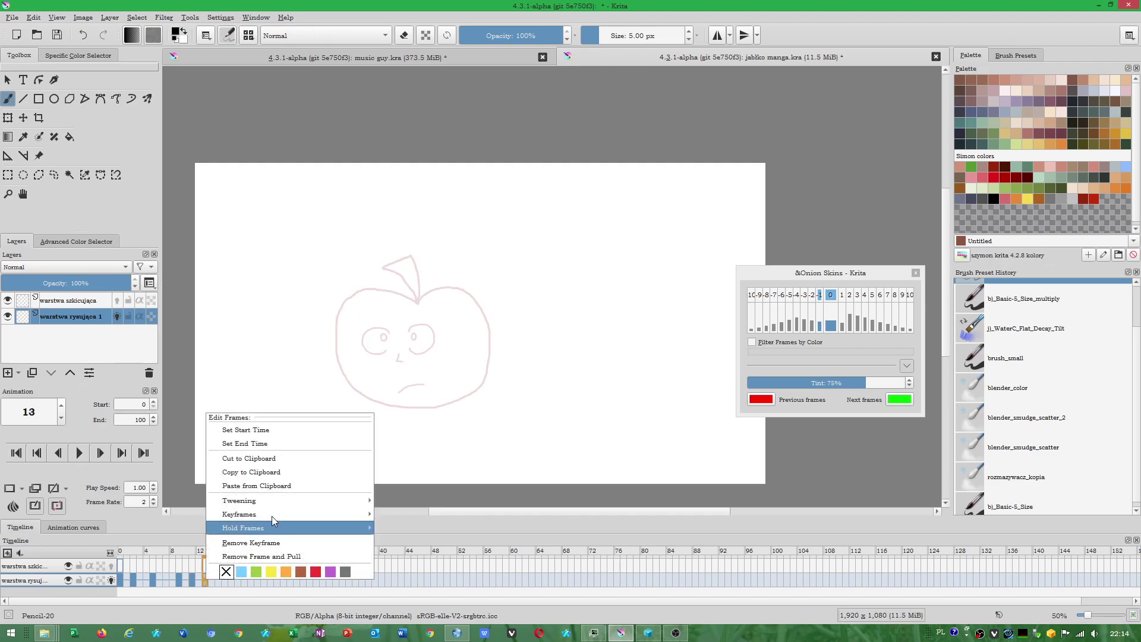
click(273, 487)
Add opacity keyframes at frames 13 and 18, then show the layer's opacity curve.
right_click(202, 583)
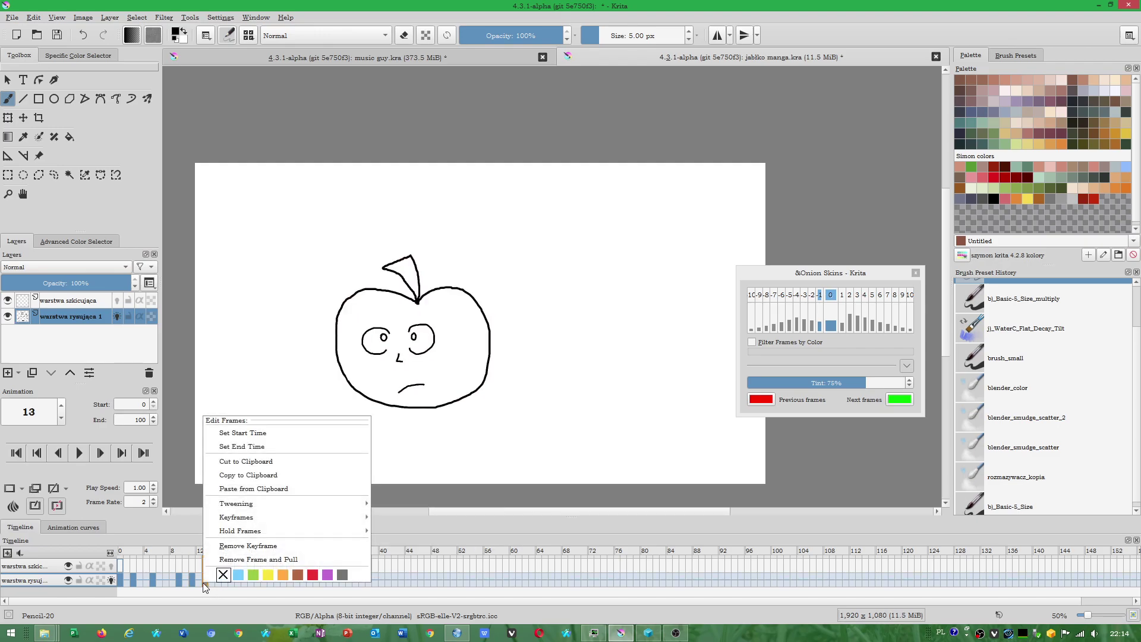
mouse_move(237, 504)
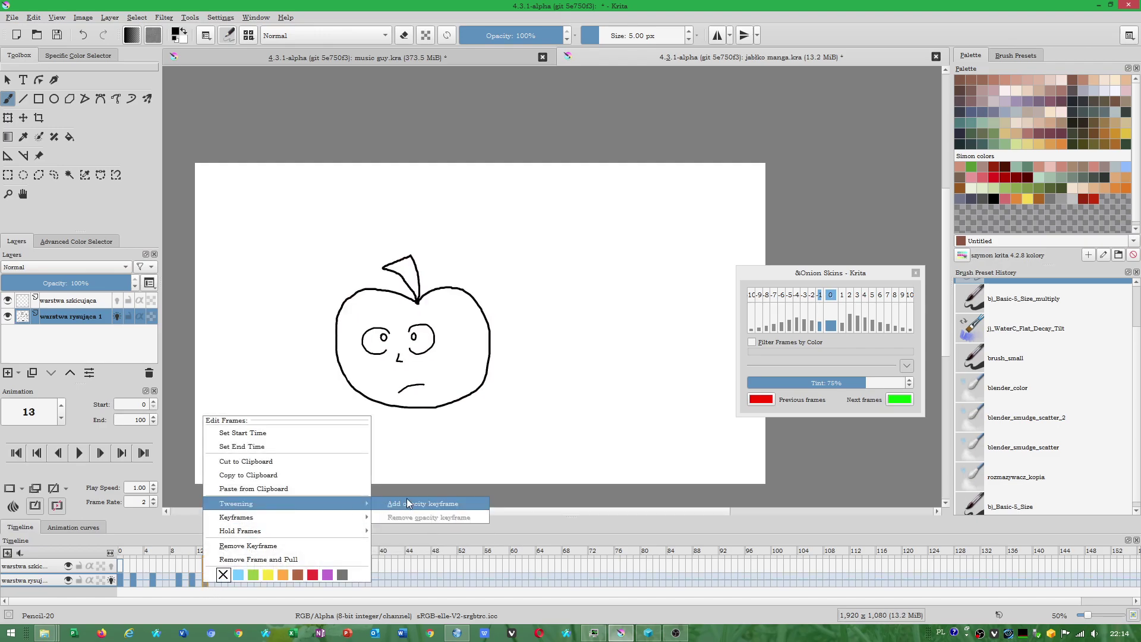
click(404, 503)
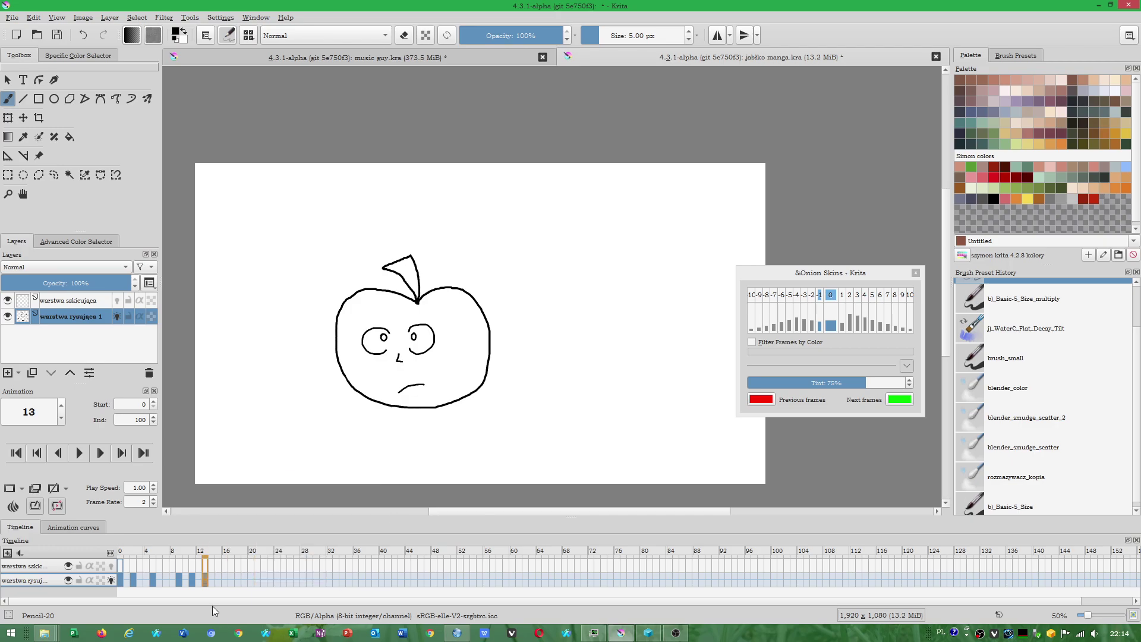
click(253, 580)
right_click(229, 580)
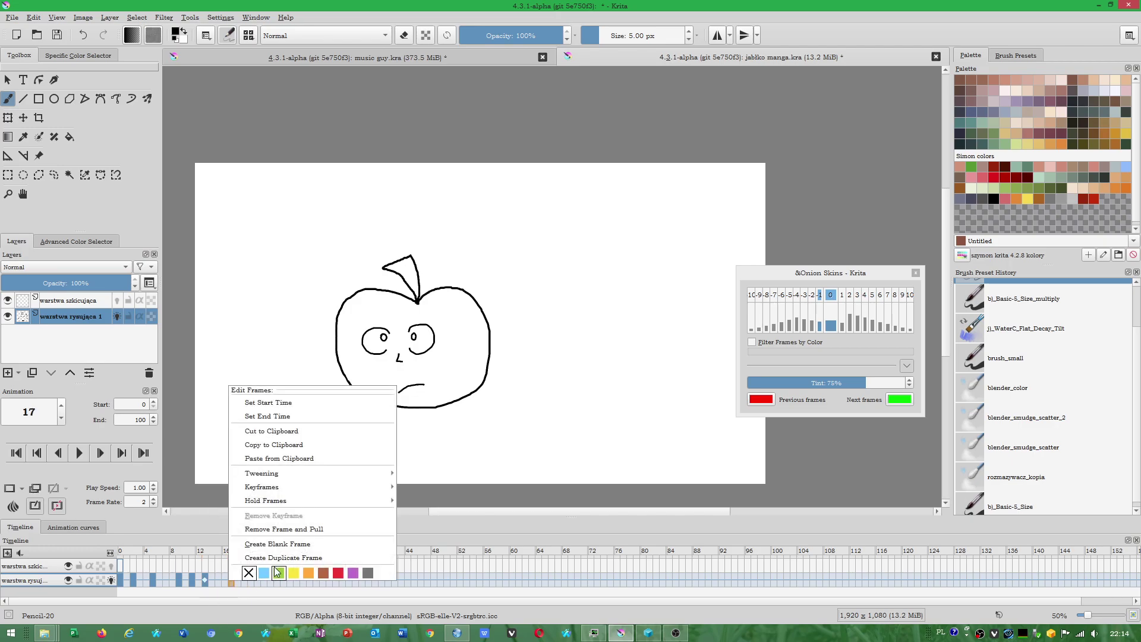
click(237, 581)
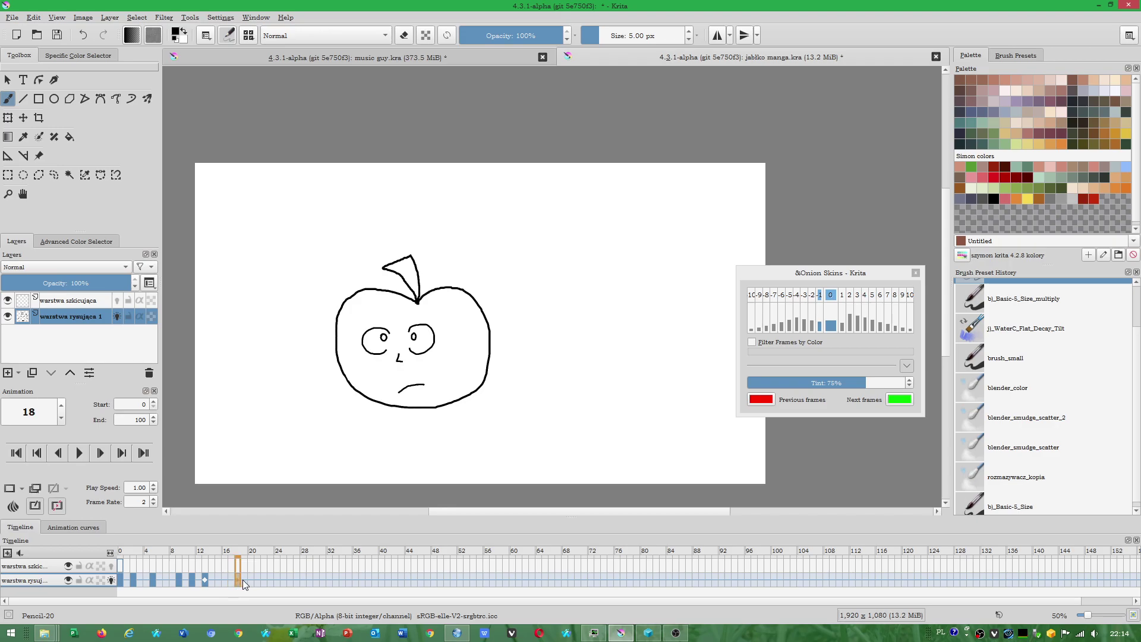
right_click(238, 579)
mouse_move(273, 472)
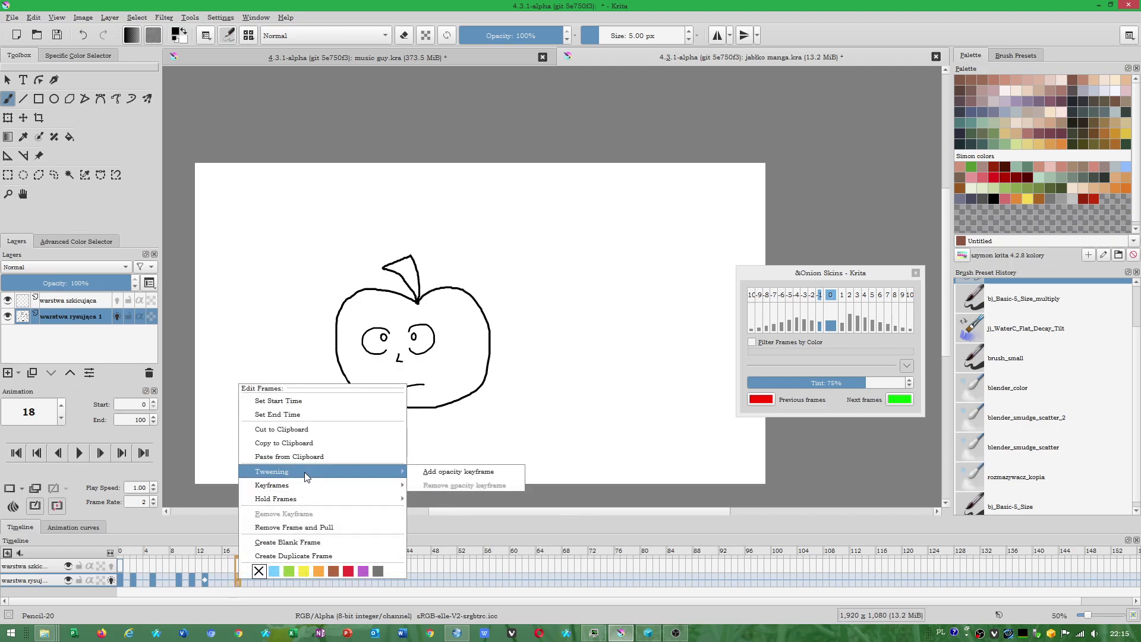
click(456, 472)
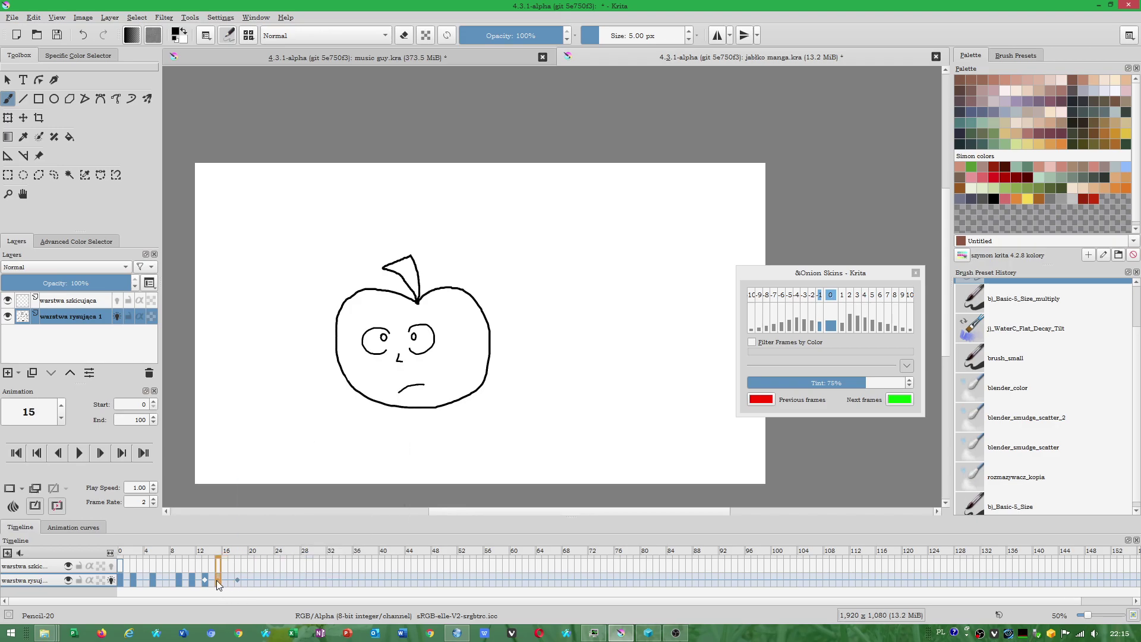
click(237, 580)
click(73, 527)
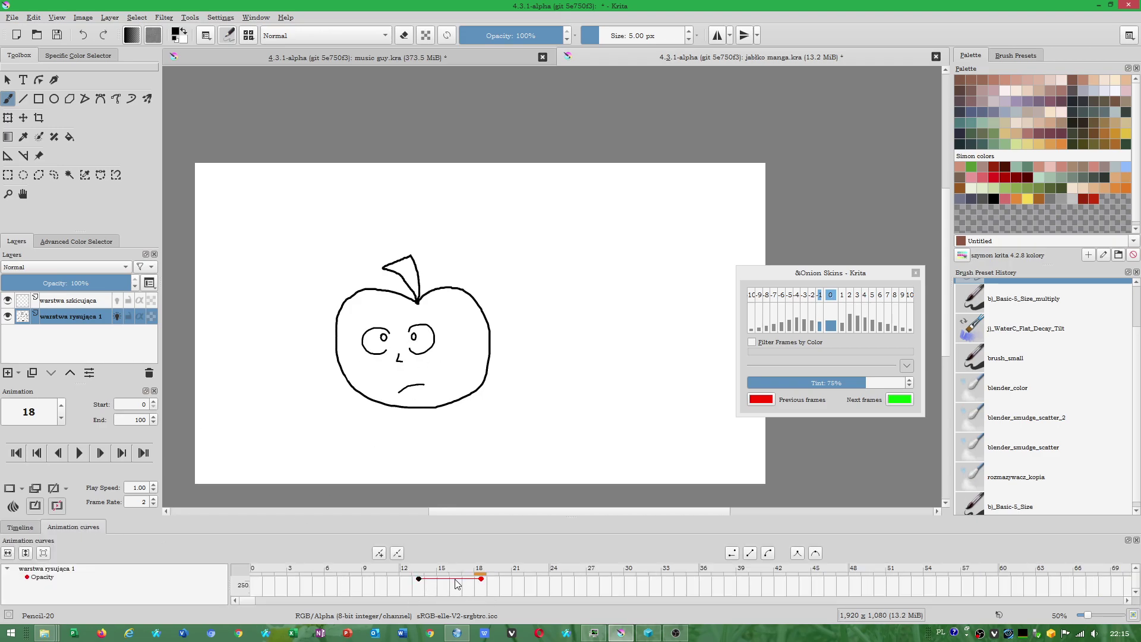
Enlarge the curve editor and drag the frame-18 opacity node later and lower.
click(481, 579)
drag(488, 582, 501, 583)
click(54, 579)
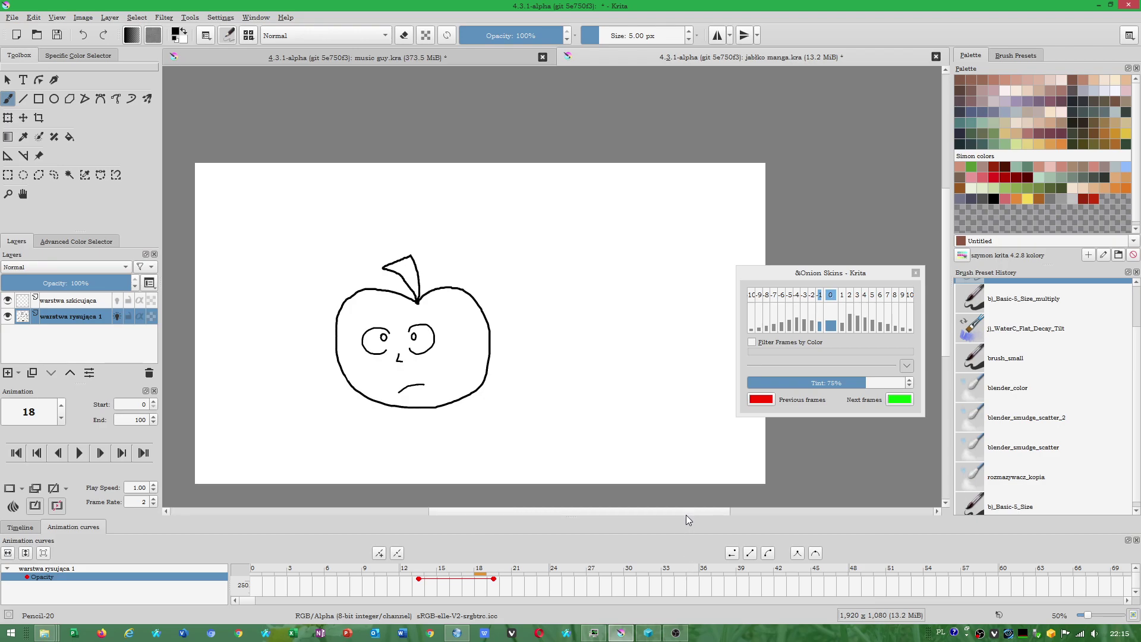
drag(686, 516, 699, 453)
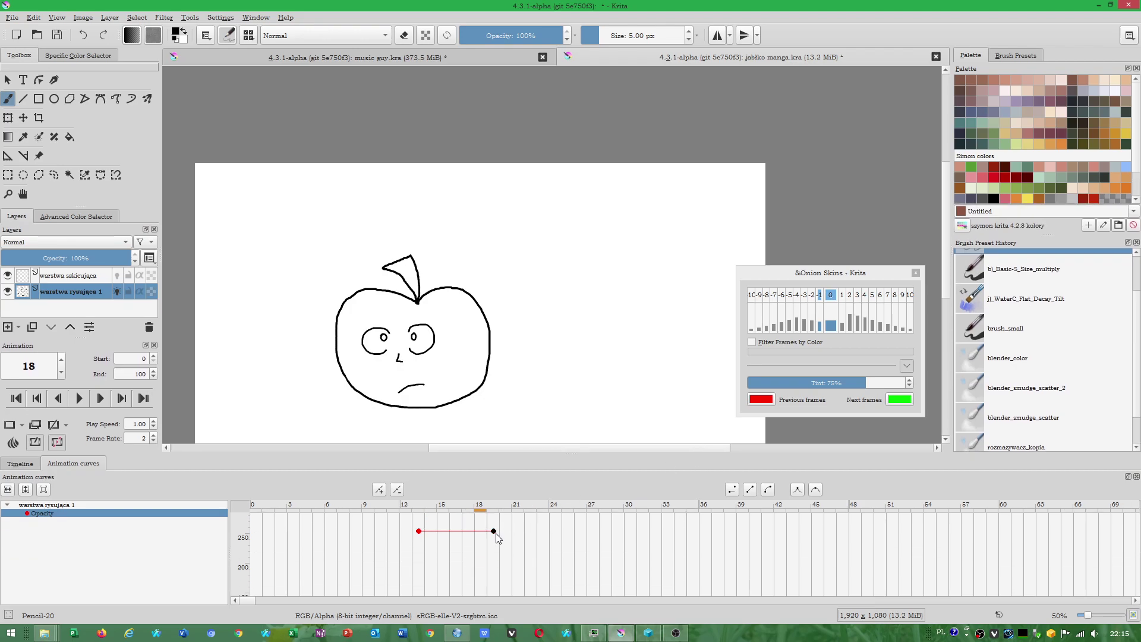
drag(496, 533, 546, 562)
mouse_move(117, 264)
mouse_down()
mouse_move(33, 257)
mouse_move(122, 258)
mouse_up()
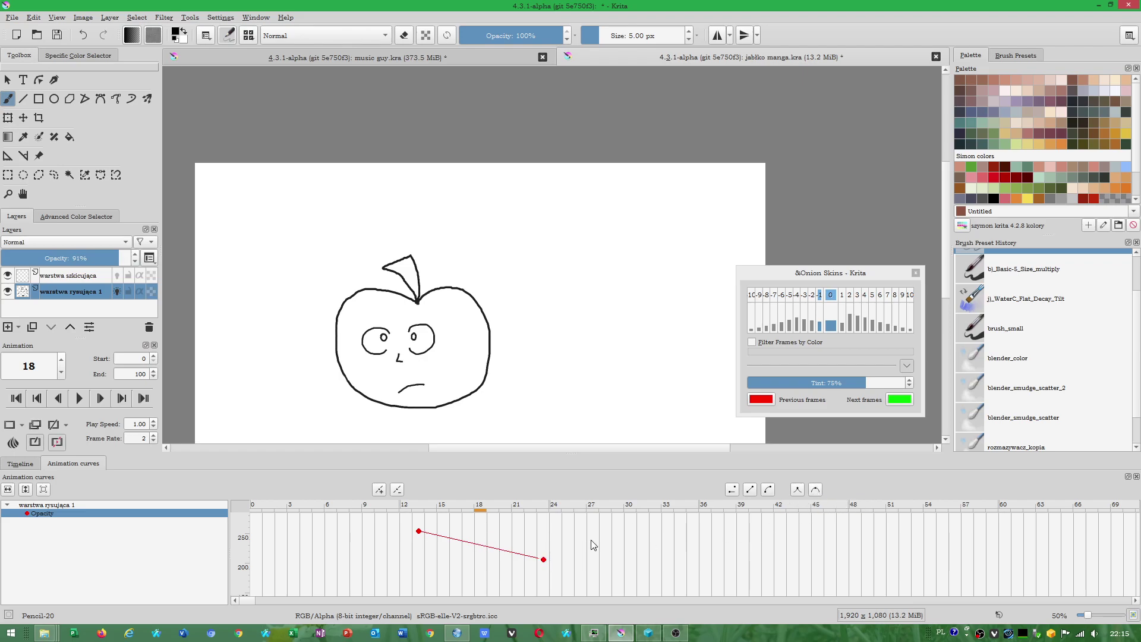
Add a new opacity keyframe at frame 18 and raise it to full opacity.
click(380, 490)
drag(481, 547, 482, 535)
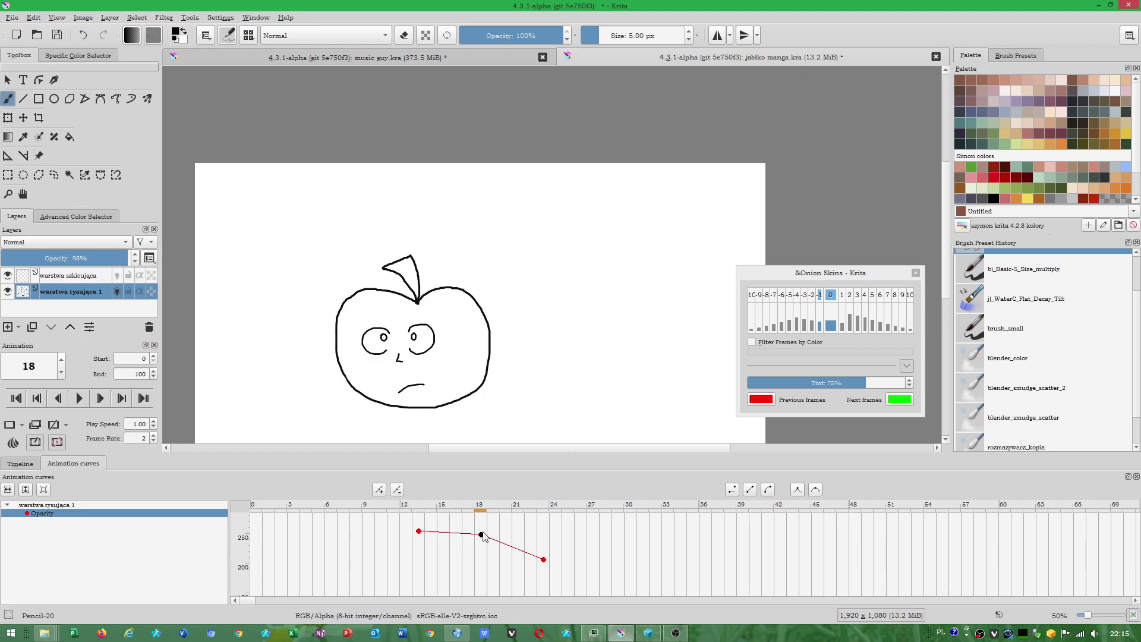
drag(483, 536, 485, 533)
Move the first opacity keyframe to frame 12 and lower the end keyframe.
click(481, 532)
drag(481, 532, 481, 532)
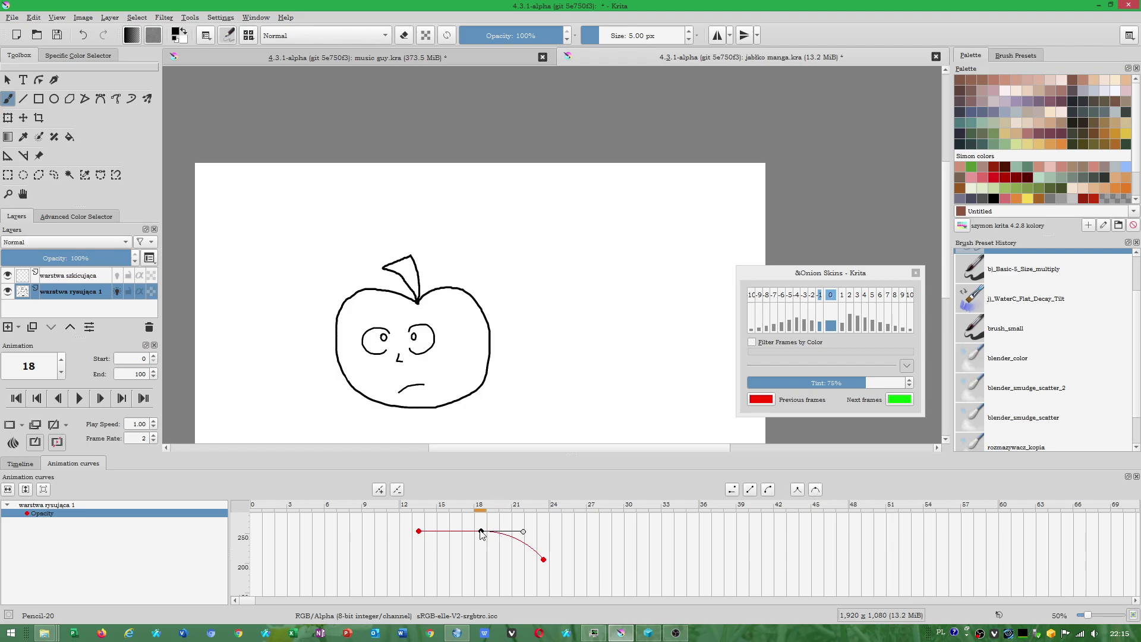
drag(482, 532, 481, 532)
drag(543, 560, 543, 574)
drag(420, 532, 406, 530)
drag(555, 570, 544, 581)
Shift the middle keyframe to frame 22, add a keyframe at frame 18, and lower the last keyframe.
drag(481, 531, 532, 535)
click(543, 539)
click(561, 542)
click(387, 493)
mouse_move(530, 531)
mouse_down()
mouse_move(547, 586)
mouse_move(581, 590)
mouse_up()
click(493, 548)
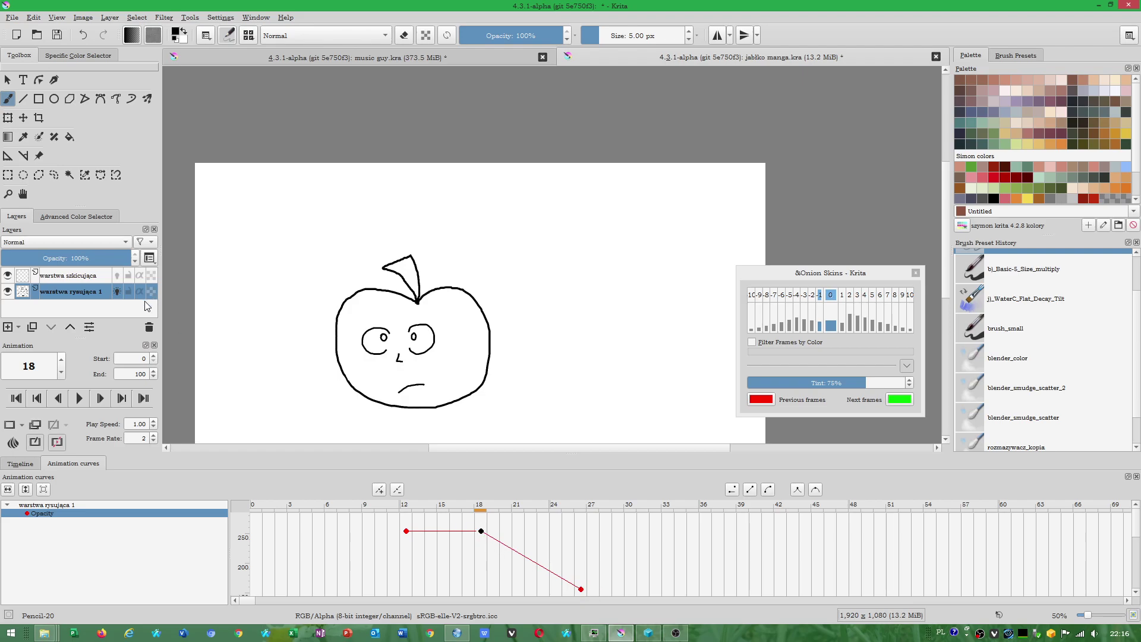
Set frame 18 opacity to 72% and lower frame 26 so the fade falls steadily, then show the timeline.
scroll(577, 567, down, 1)
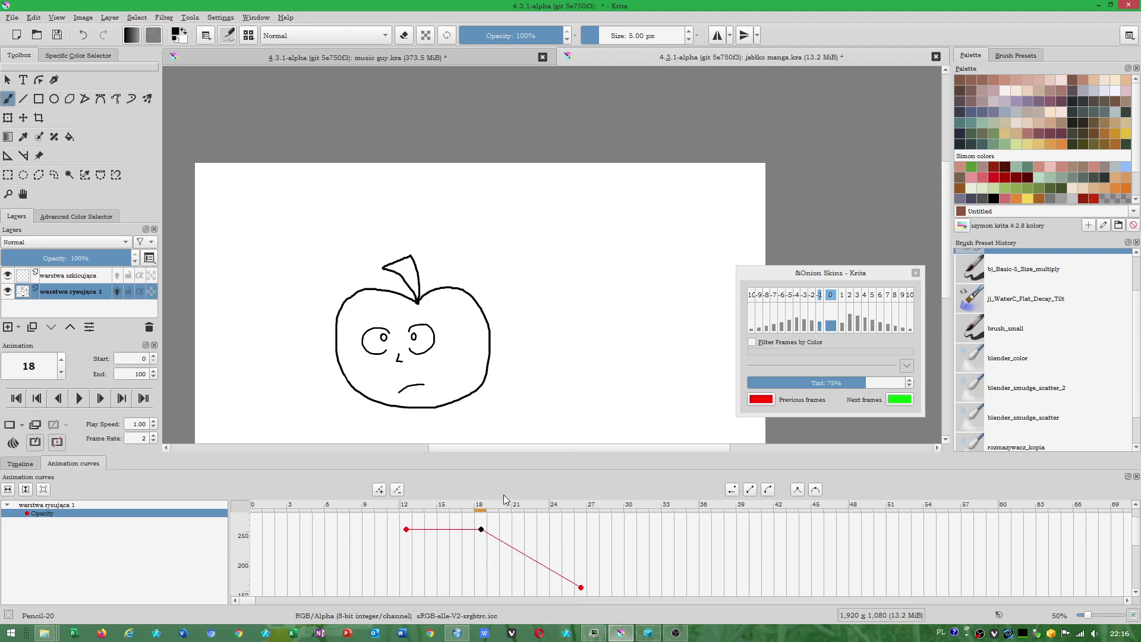
drag(406, 529, 406, 529)
drag(484, 550, 486, 581)
scroll(590, 585, down, 1)
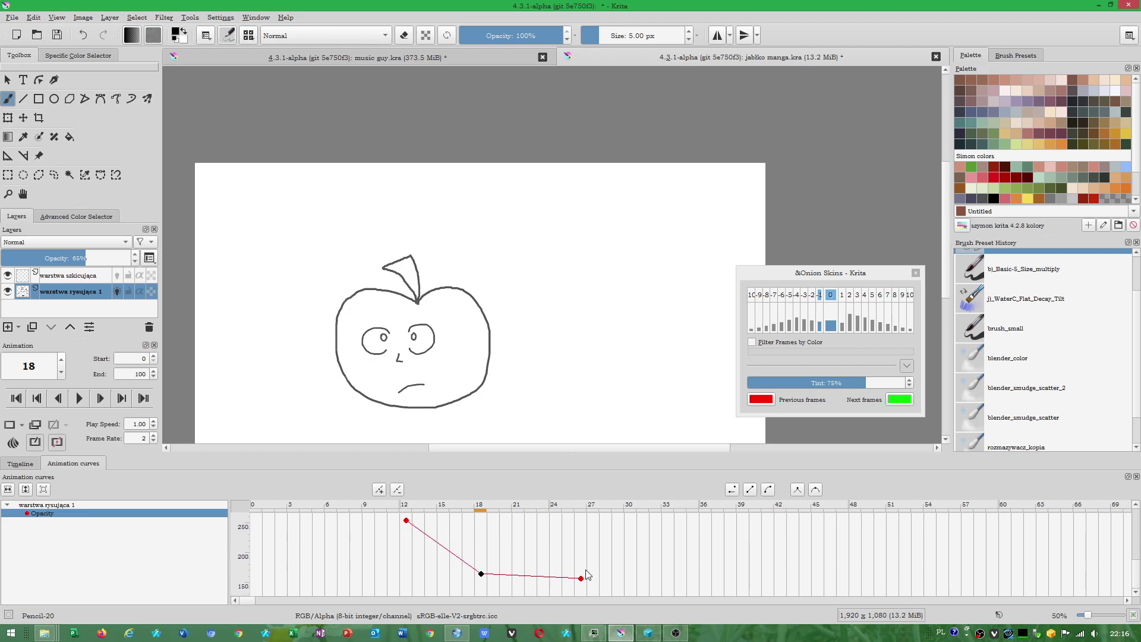
drag(481, 573, 482, 562)
drag(582, 579, 581, 590)
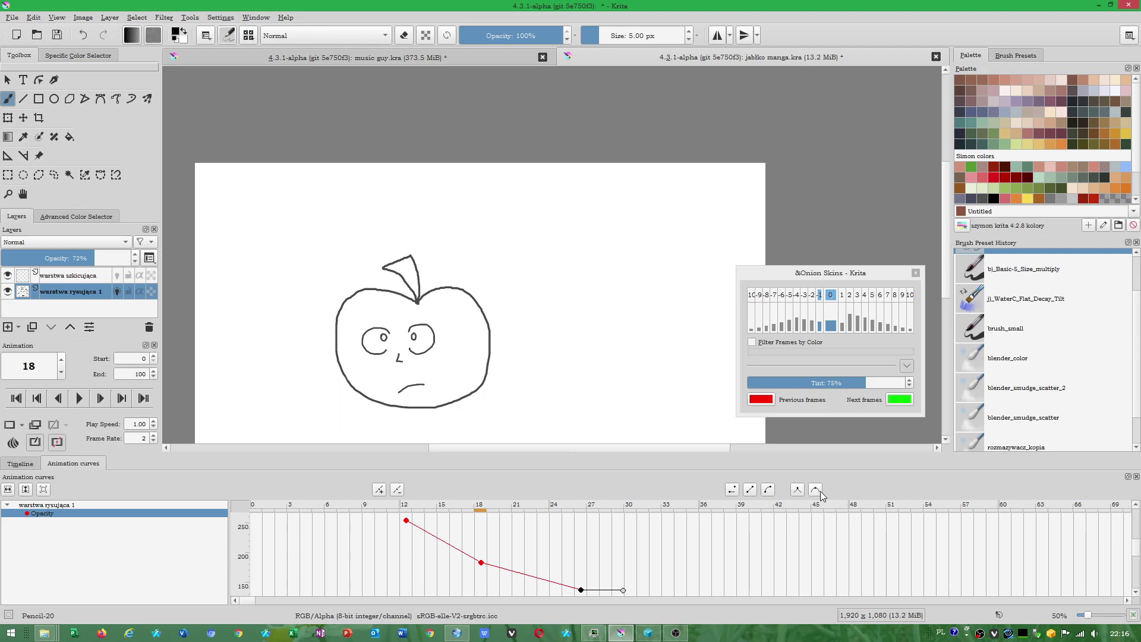
click(482, 563)
scroll(609, 577, down, 1)
scroll(609, 580, down, 1)
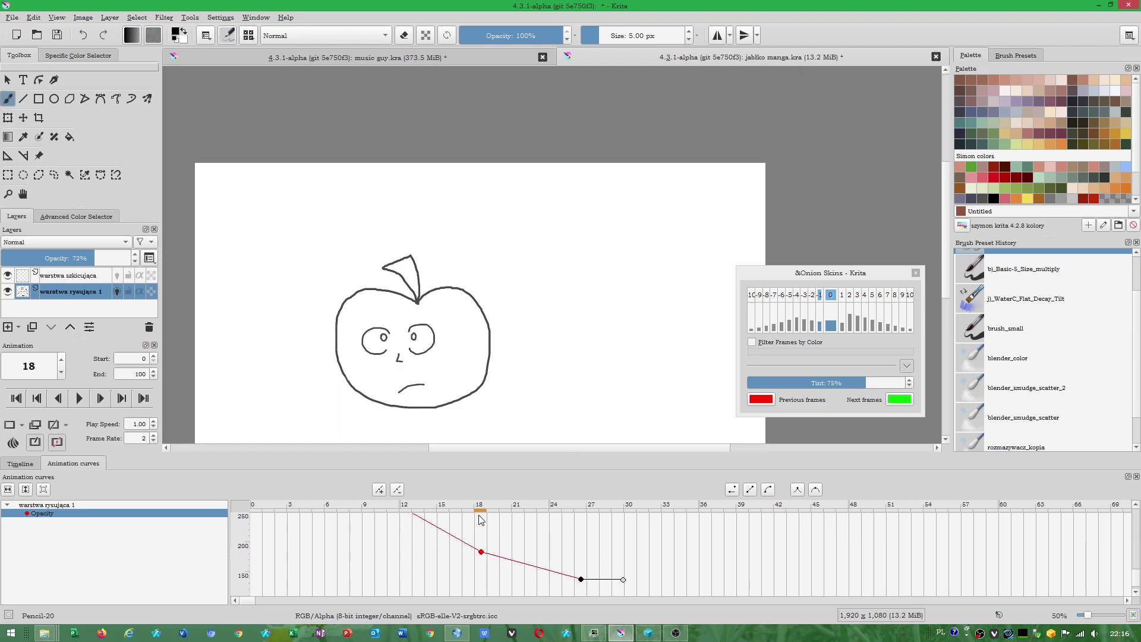
click(21, 465)
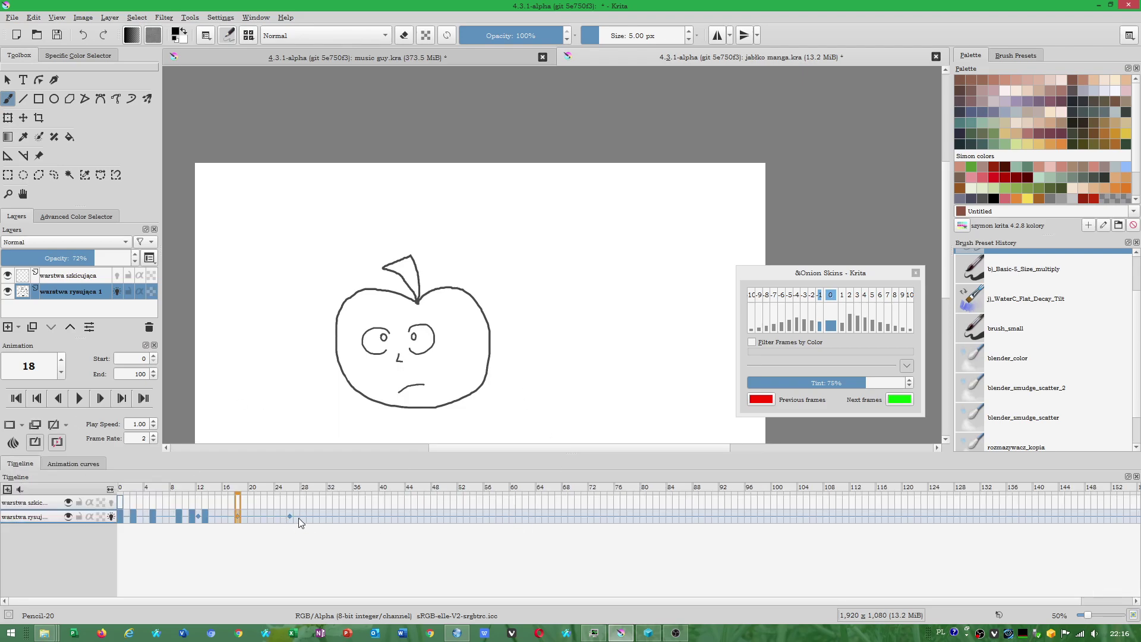
Drag the last opacity keyframe out to about frame 43, recheck the curve, and return to the Chrome manual.
drag(290, 516, 317, 515)
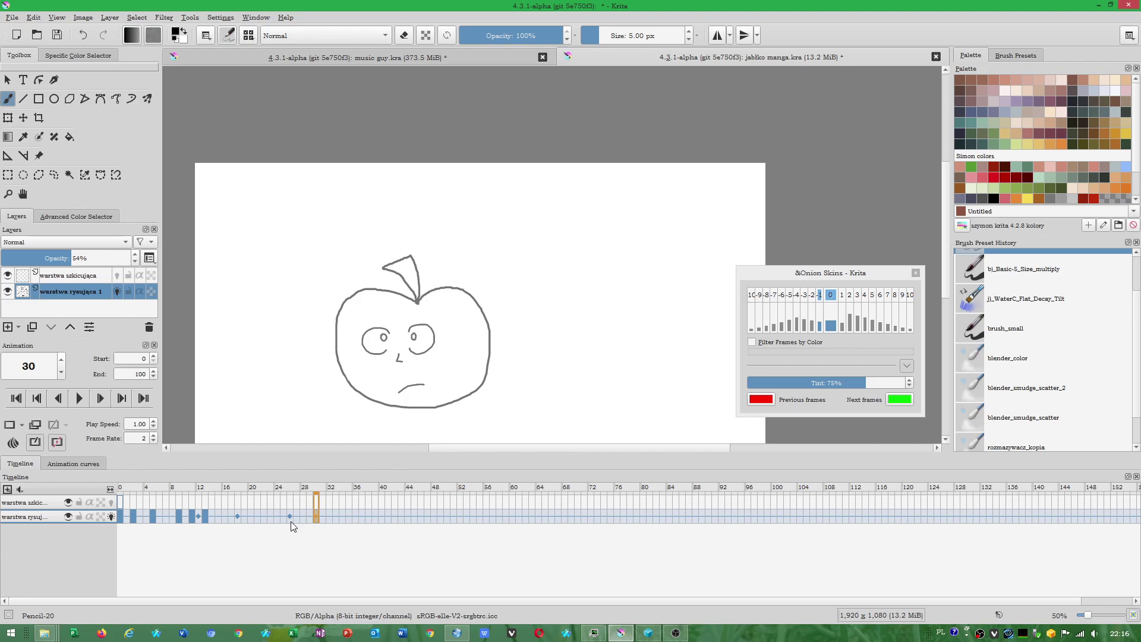
click(291, 516)
drag(364, 515, 402, 520)
click(408, 516)
click(344, 518)
click(238, 517)
click(73, 463)
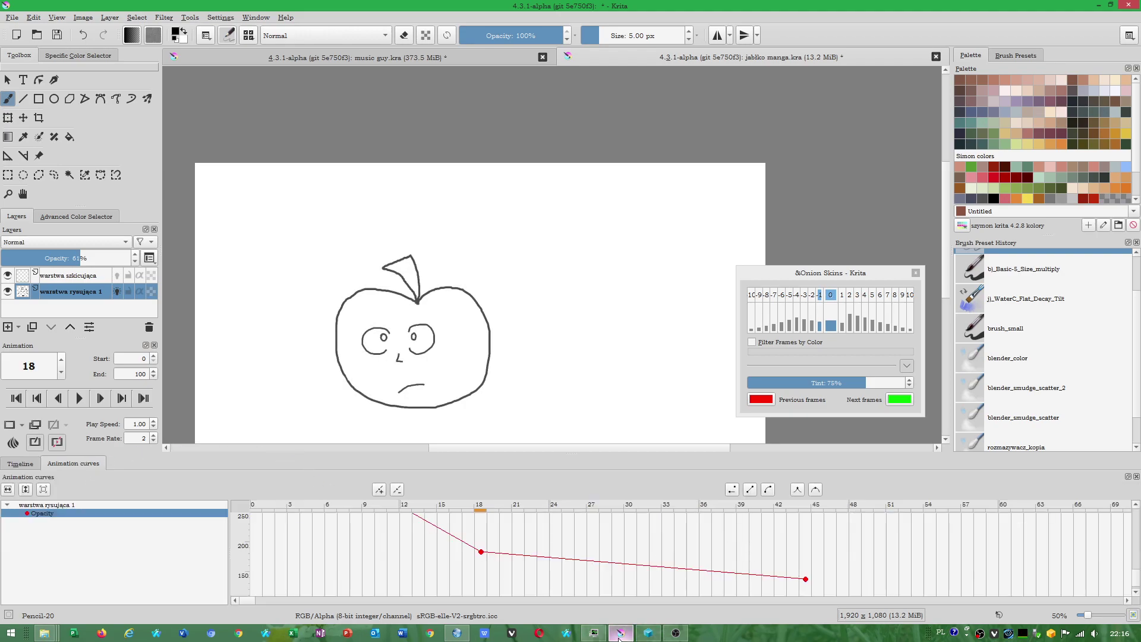
click(458, 633)
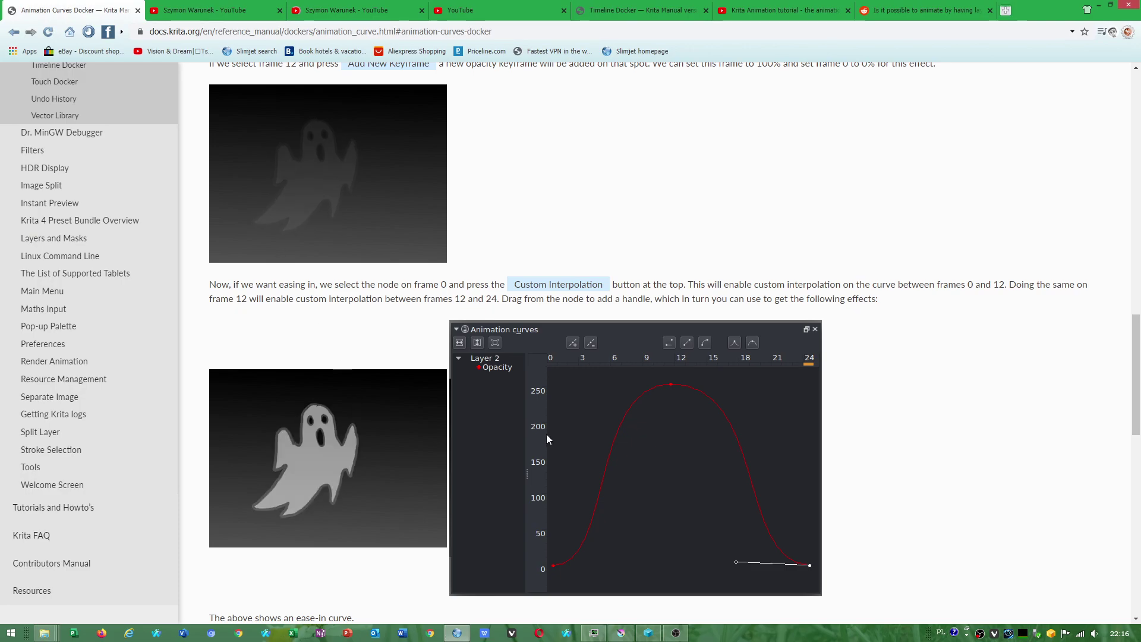
Scroll the Animation Curves page, briefly show and hide OBS, then switch back to Krita.
scroll(544, 453, down, 5)
scroll(800, 363, down, 4)
scroll(490, 333, up, 1)
scroll(489, 333, up, 8)
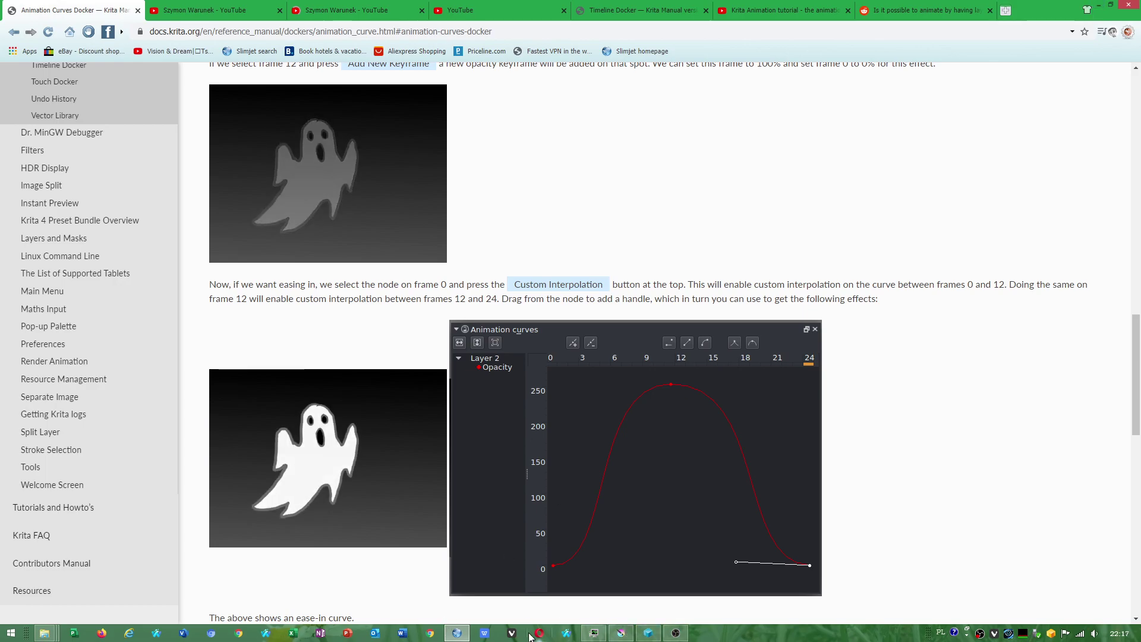
click(676, 632)
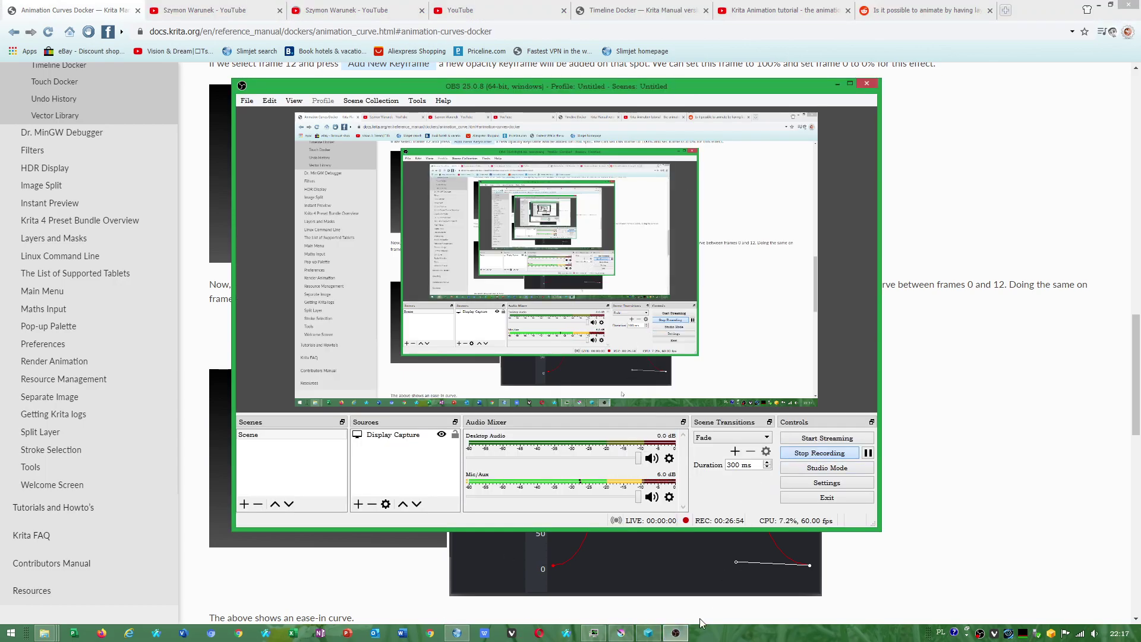
click(680, 634)
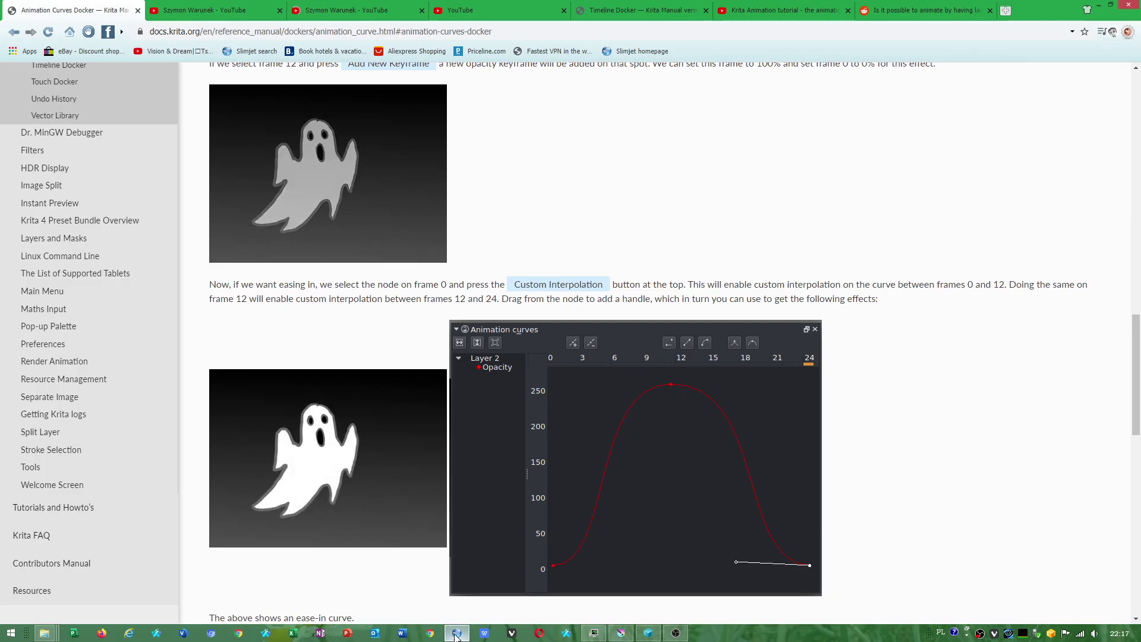
click(621, 632)
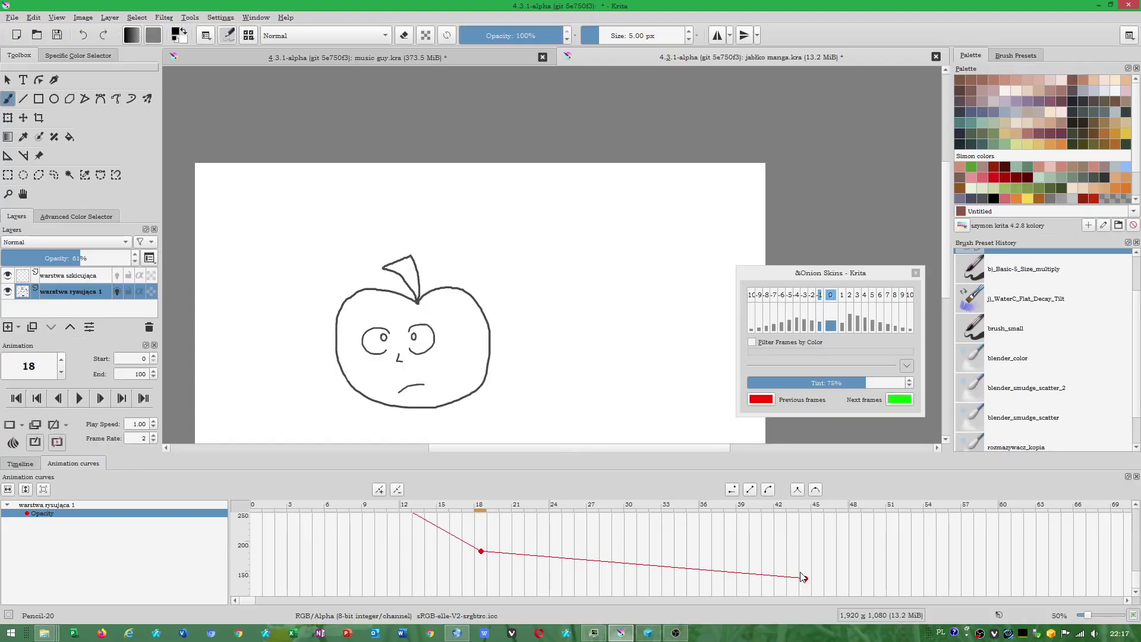
Lower the frame 18 keyframe, enlarge the curves panel, and shift the middle keyframe to frame 23.
drag(482, 552, 482, 570)
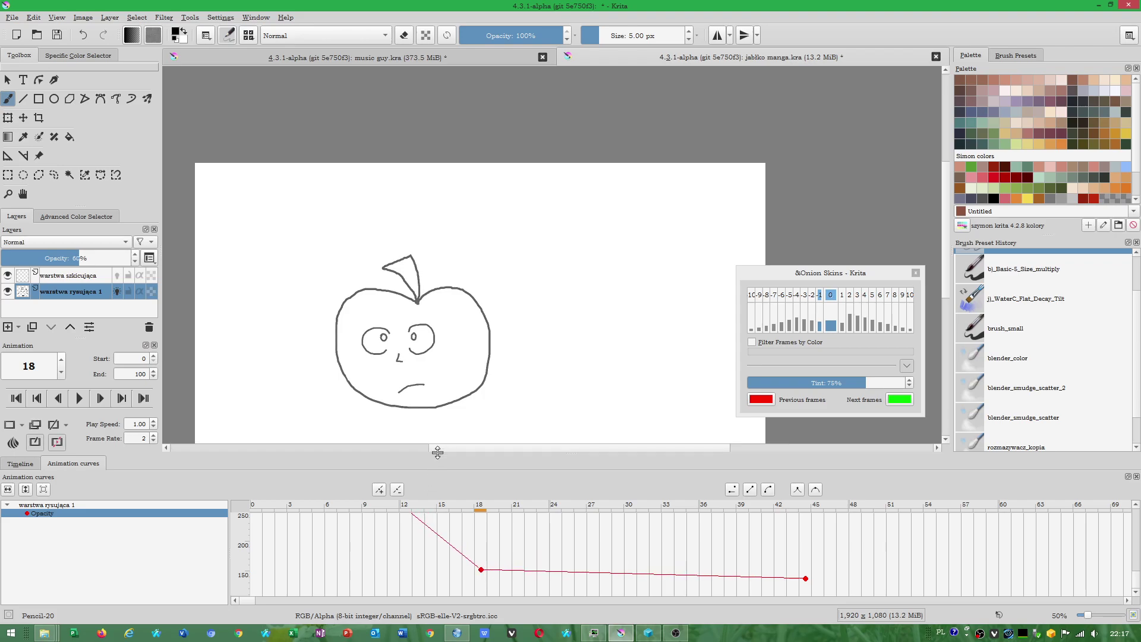
drag(438, 452, 451, 396)
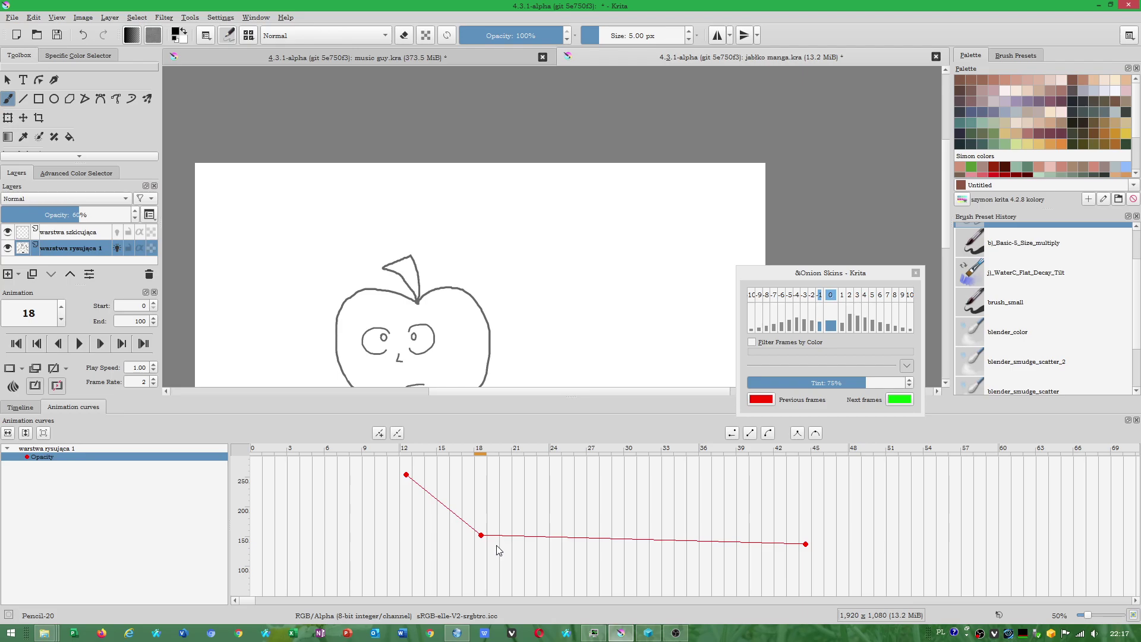
mouse_move(482, 536)
mouse_down()
mouse_move(573, 569)
mouse_move(543, 551)
mouse_up()
drag(406, 475, 419, 474)
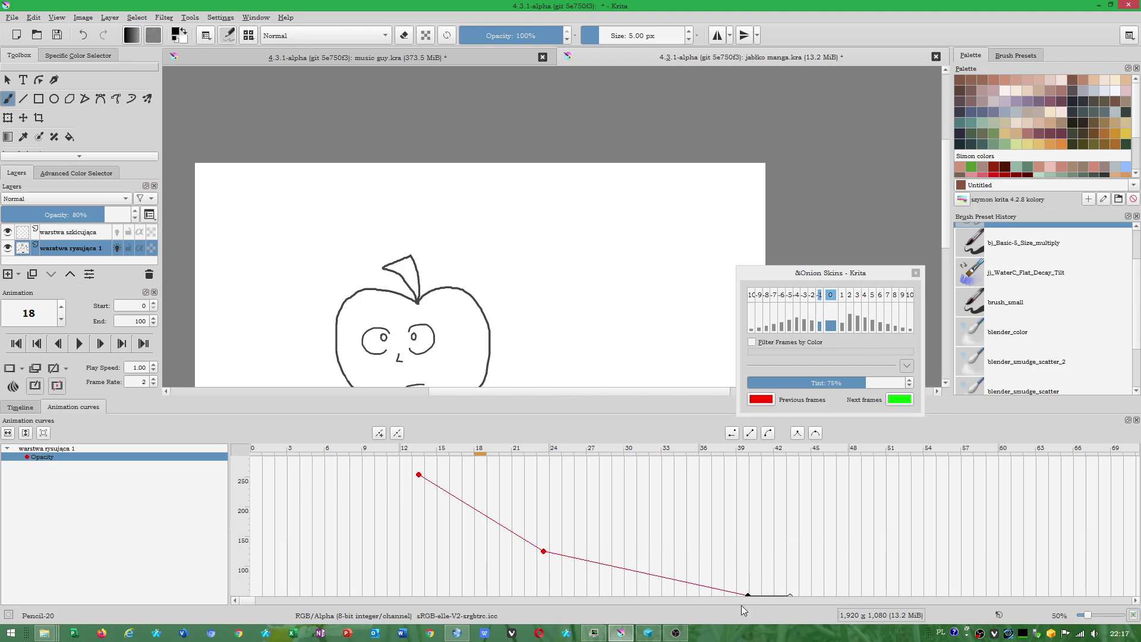
drag(804, 543, 681, 594)
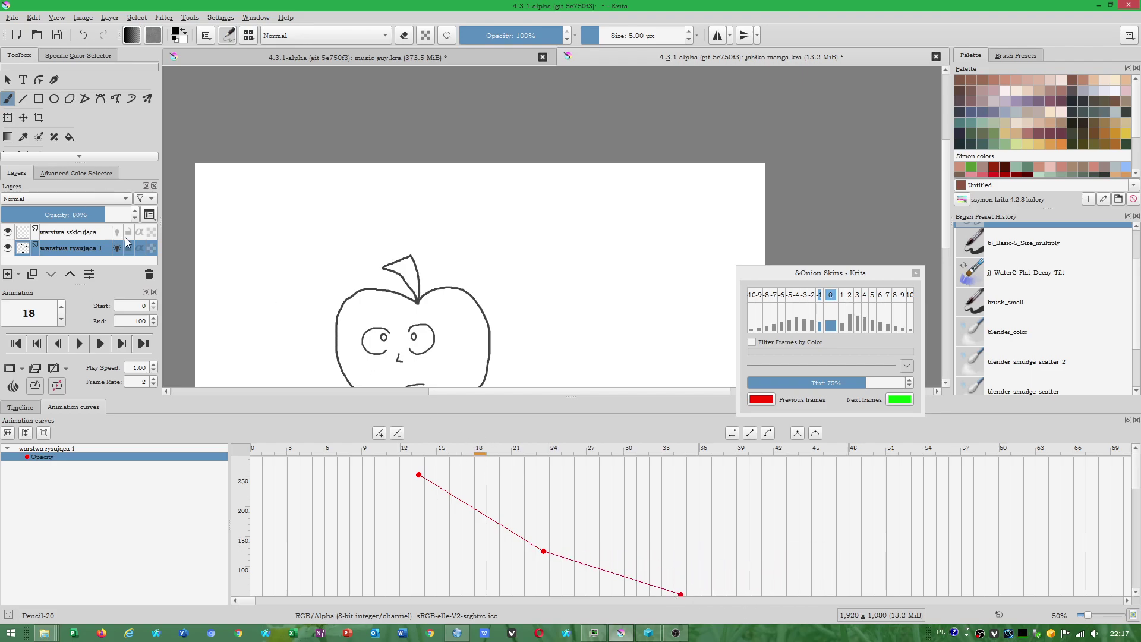
scroll(807, 528, down, 2)
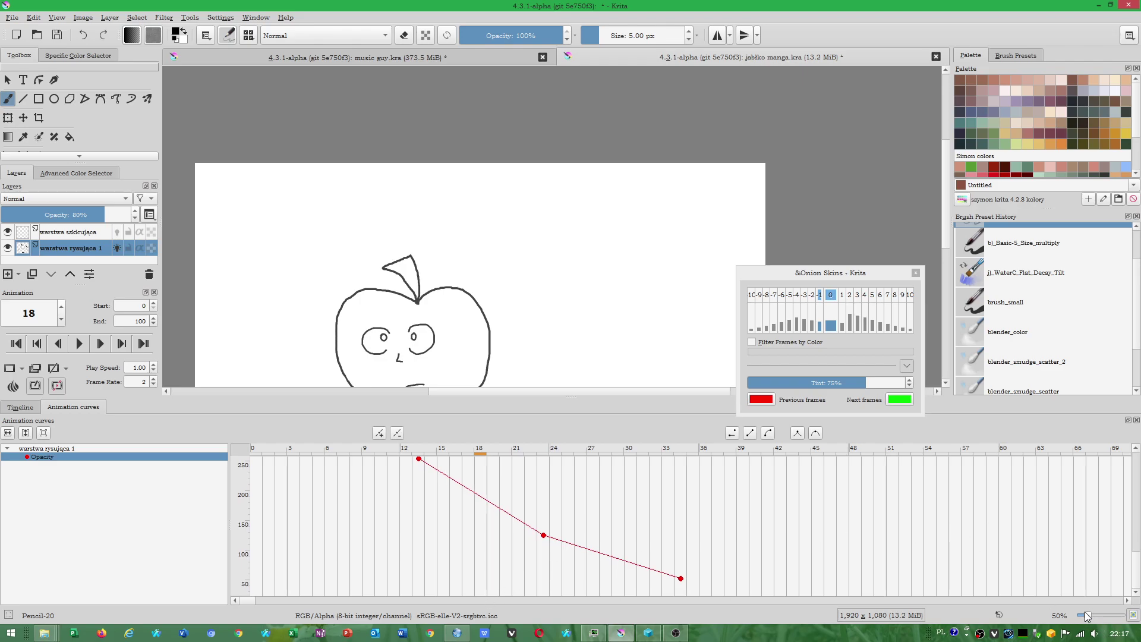
scroll(1086, 617, down, 1)
scroll(1089, 616, down, 1)
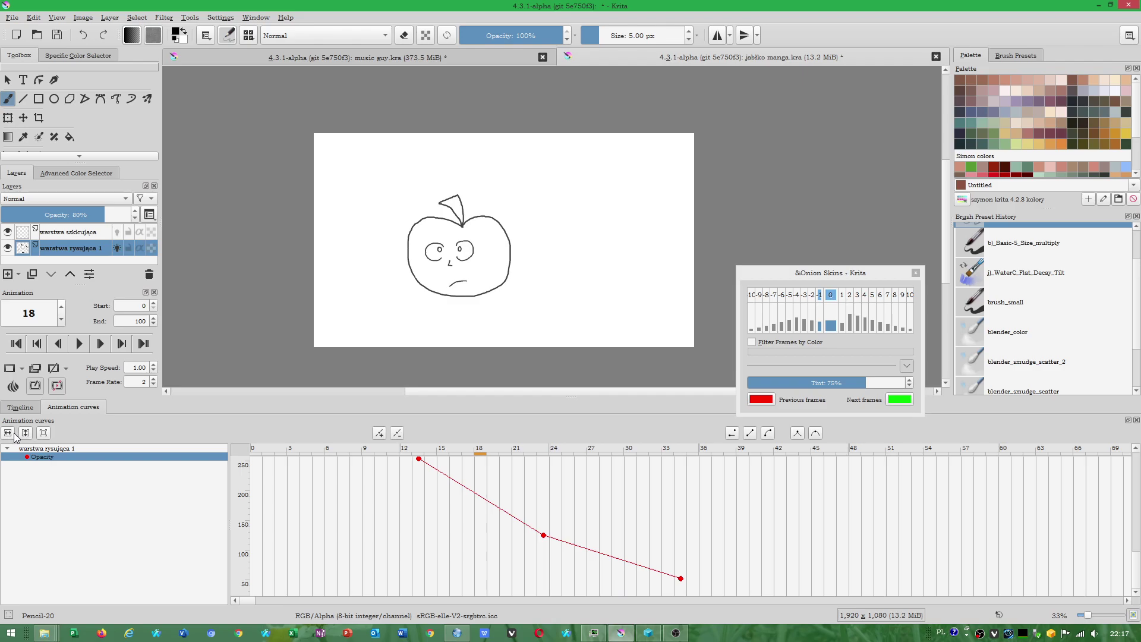
Refit the graph and drop the middle keyframe near zero around frame 20, ending near frame 30.
click(43, 433)
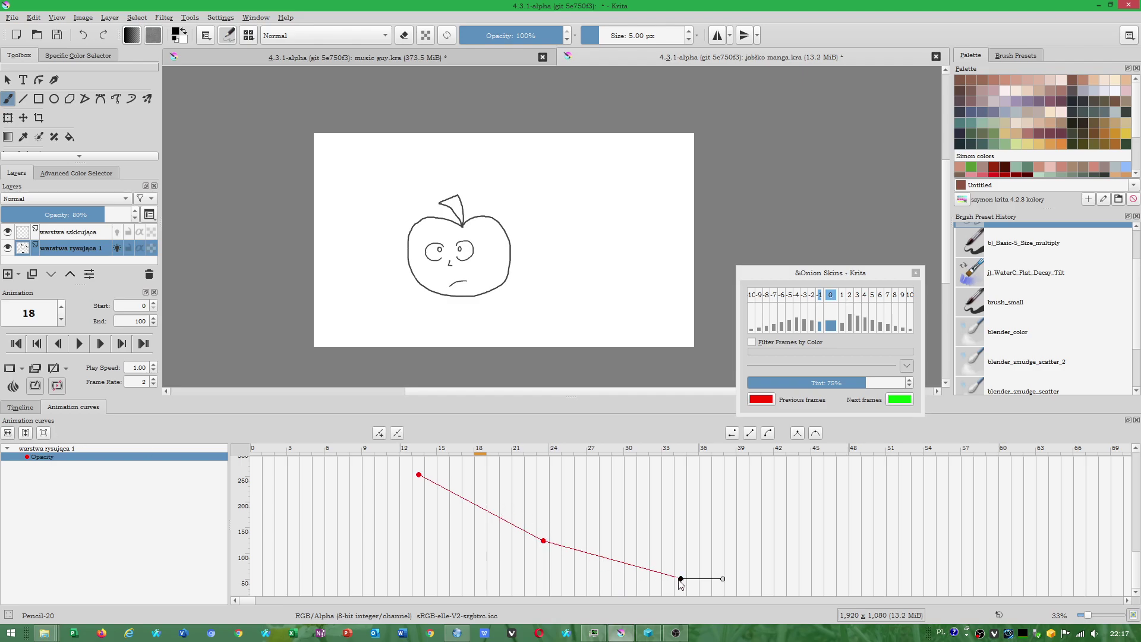
drag(682, 578, 658, 602)
drag(418, 474, 414, 541)
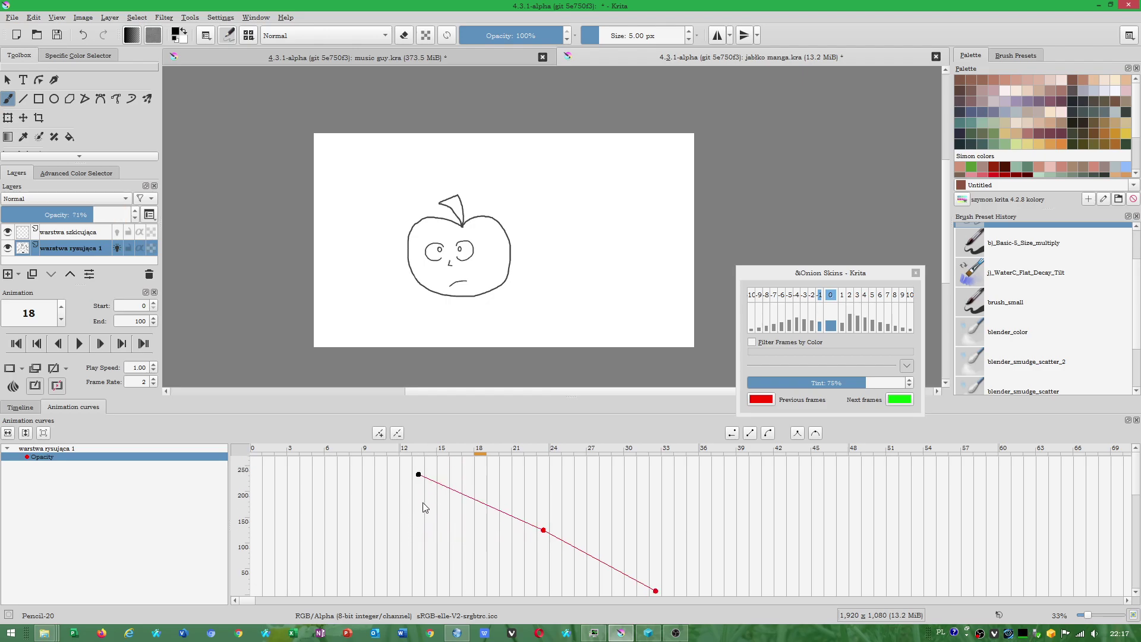
drag(537, 532, 518, 596)
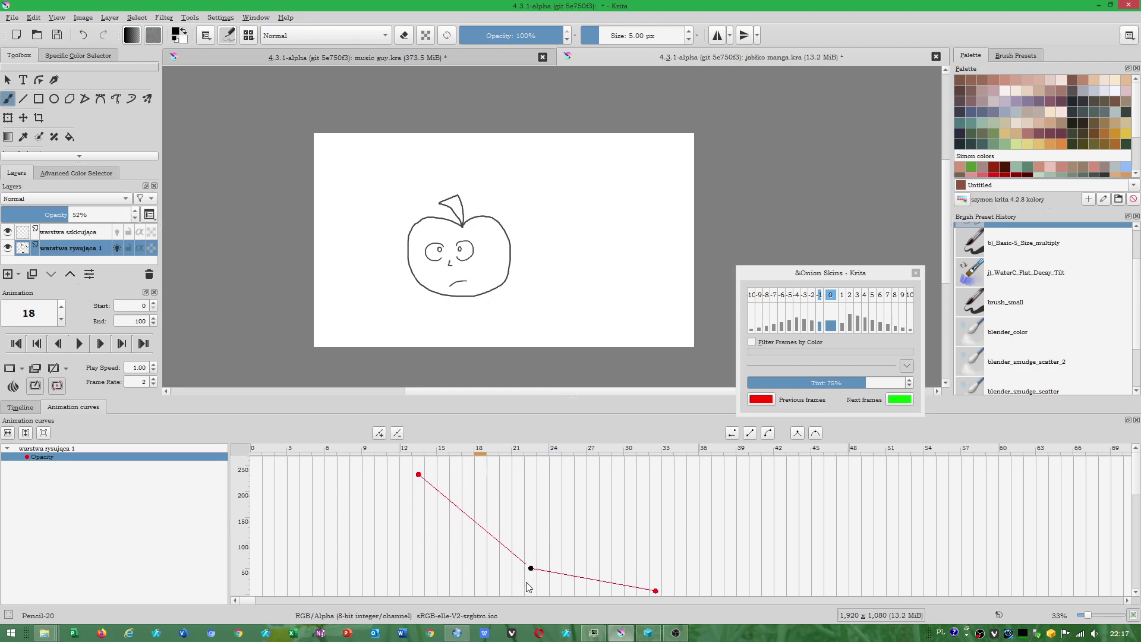
drag(521, 590, 519, 574)
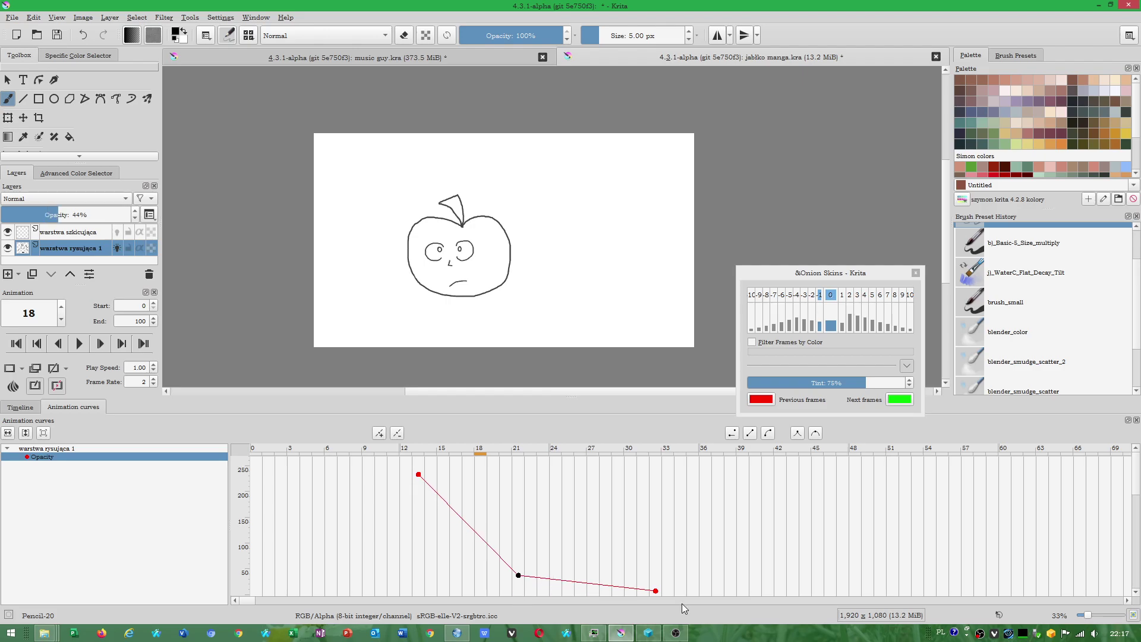
drag(656, 591, 631, 594)
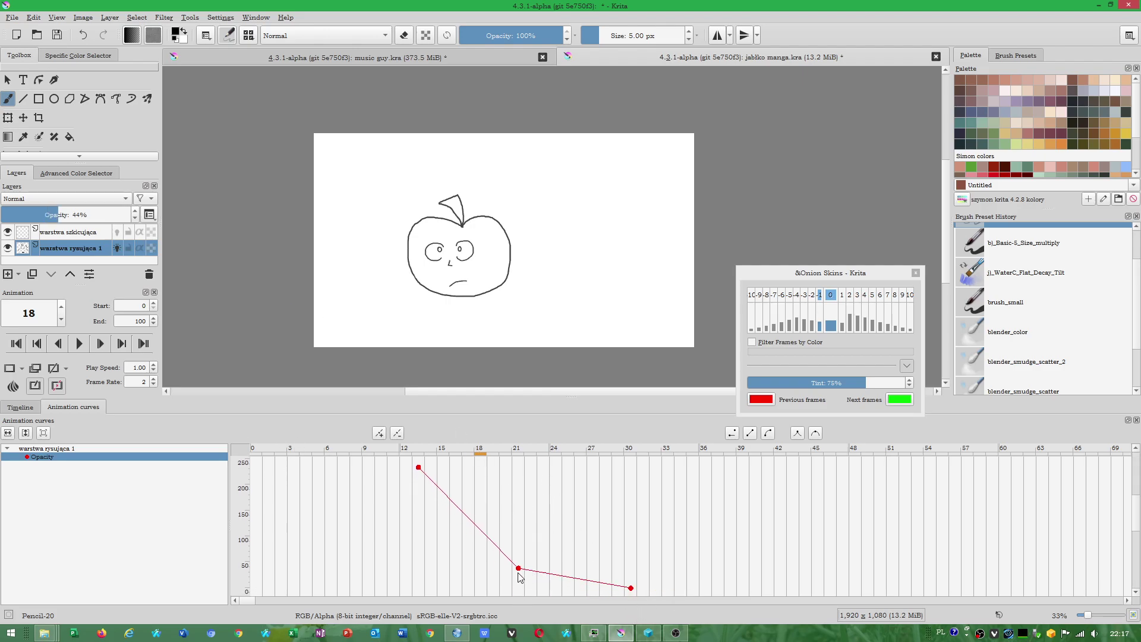
mouse_move(519, 575)
mouse_down()
mouse_move(488, 572)
mouse_move(505, 576)
mouse_up()
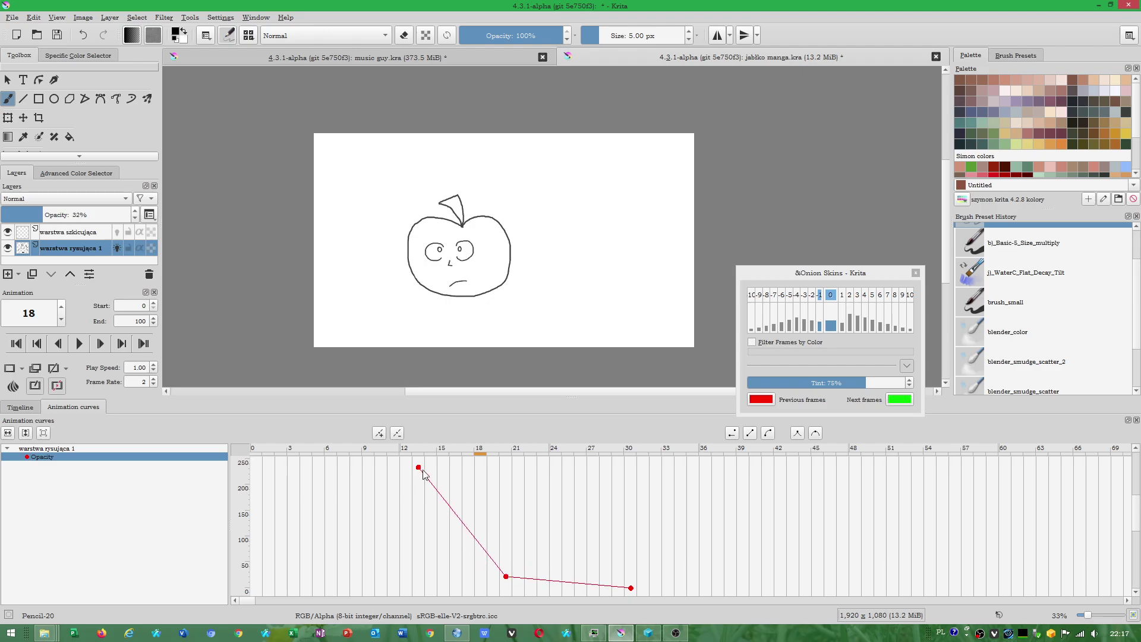
click(20, 407)
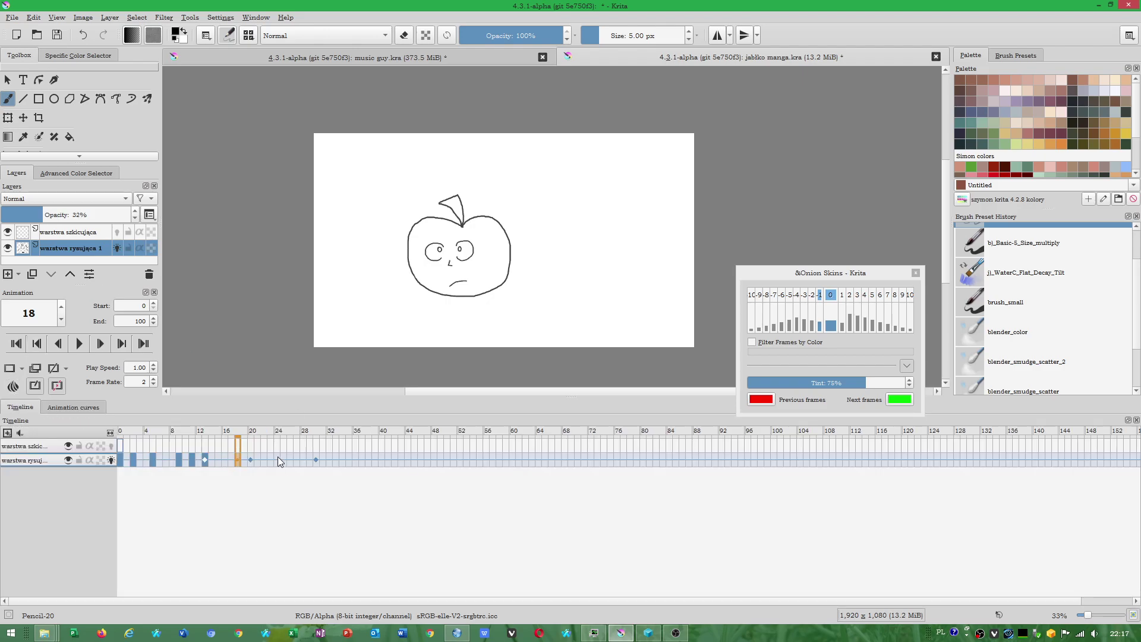
Scrub frames 18–30 to preview the fade, dismiss the frame menu, and stop at frame 11 (92%).
mouse_move(279, 461)
mouse_down()
mouse_move(226, 461)
mouse_move(263, 458)
mouse_up()
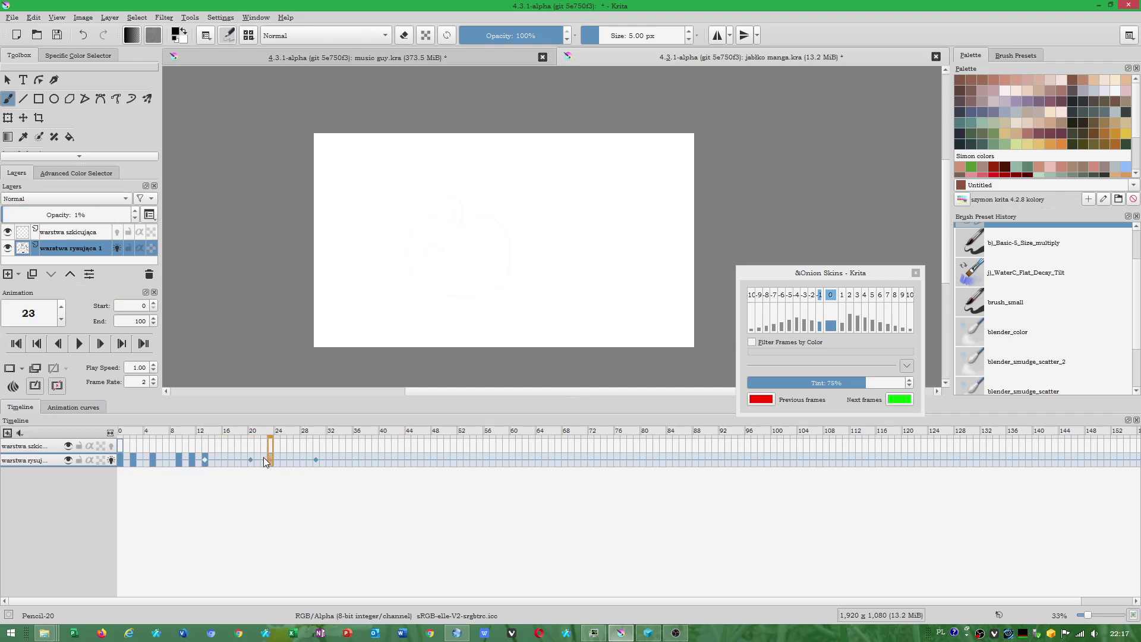
drag(263, 458, 315, 458)
right_click(315, 459)
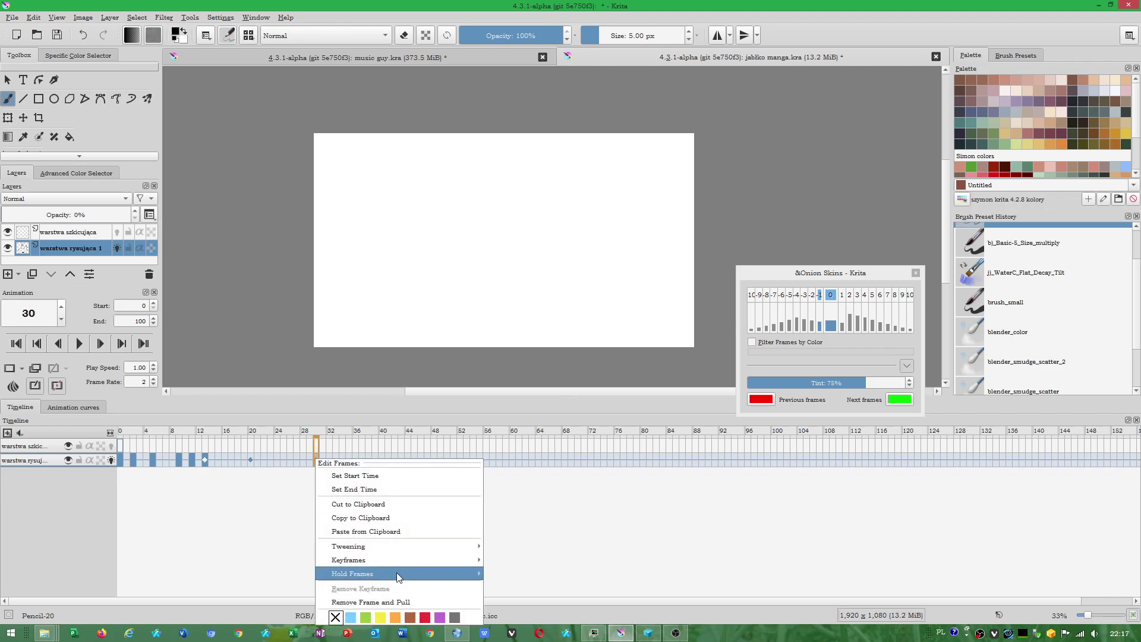
click(392, 601)
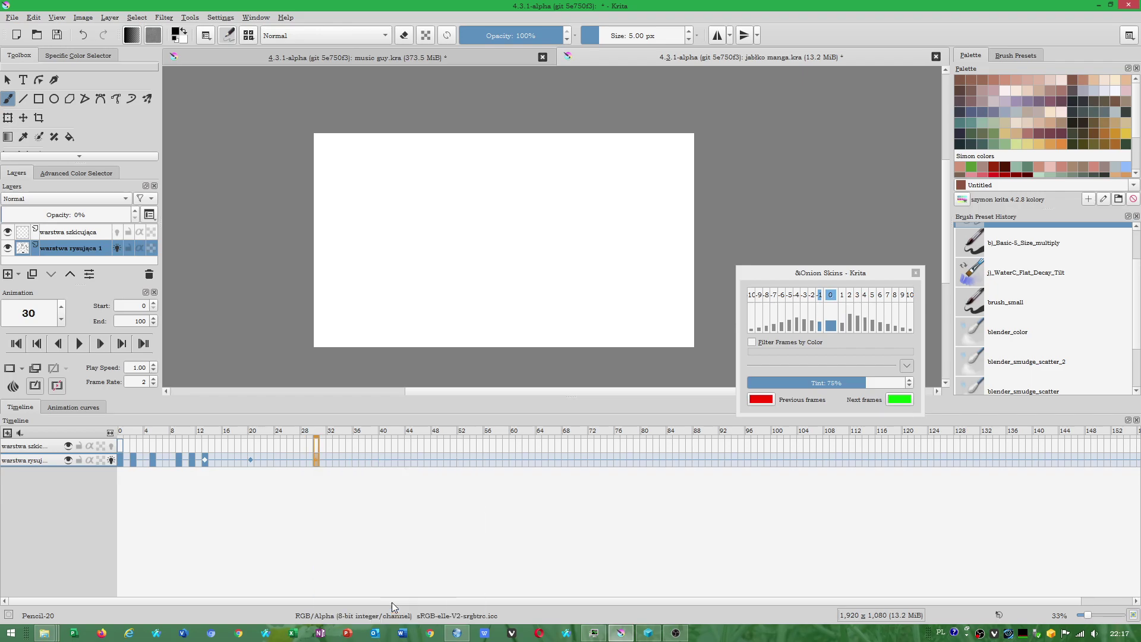
click(251, 459)
mouse_move(243, 459)
mouse_down()
mouse_move(219, 459)
mouse_move(252, 470)
mouse_move(280, 456)
mouse_up()
click(192, 458)
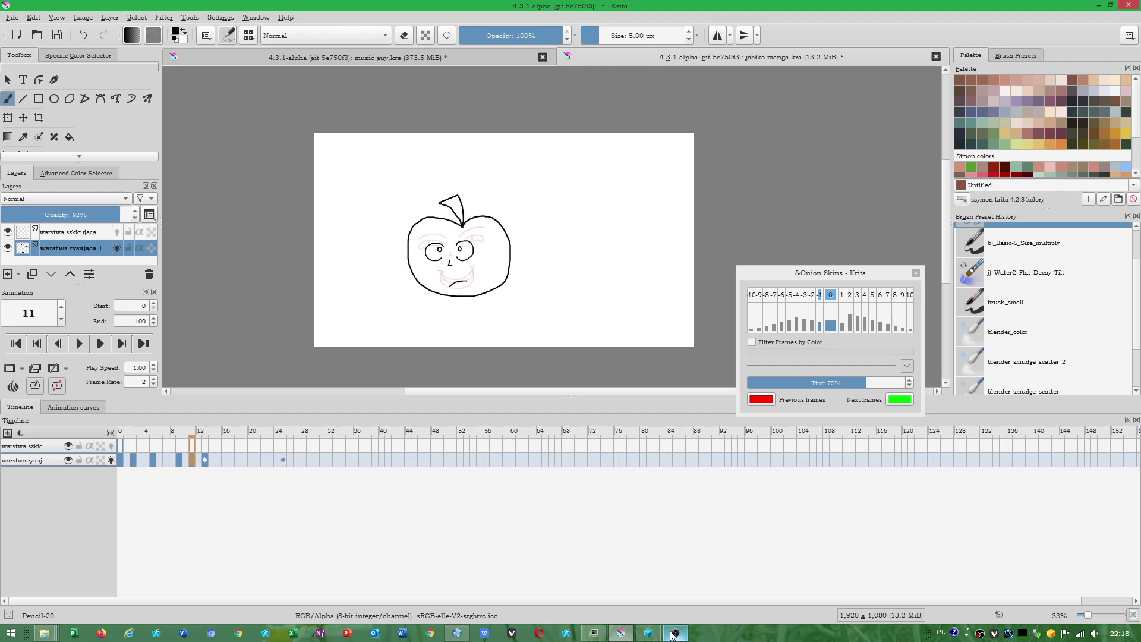
Scroll through the manual's ease-in and convex/concave curve examples, then Alt+Tab back to Krita.
click(456, 634)
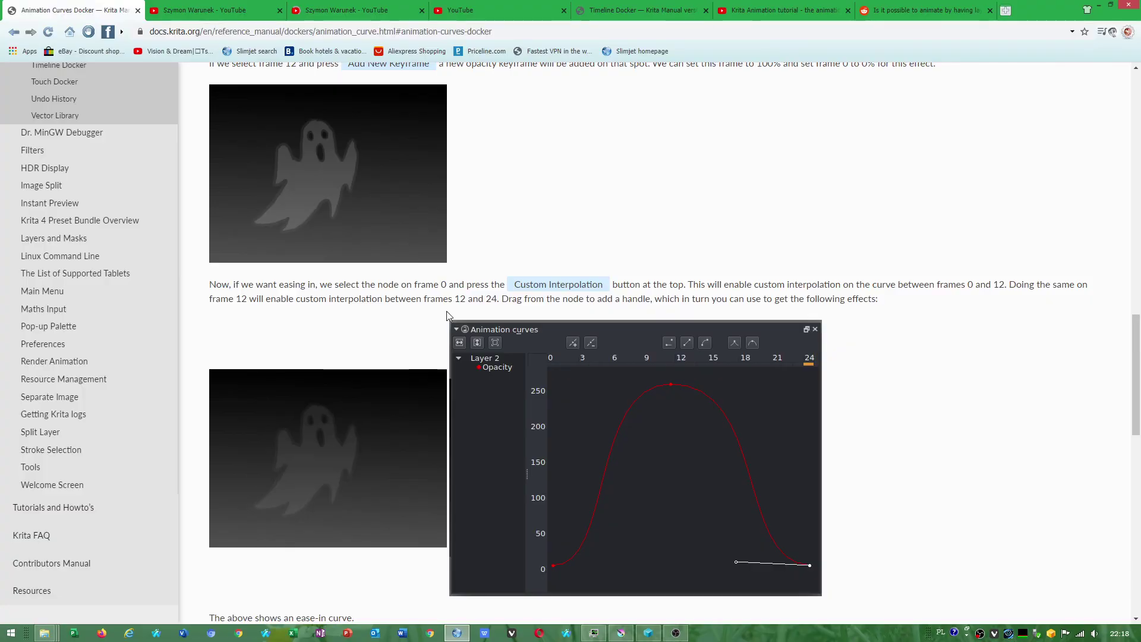
scroll(447, 311, down, 5)
scroll(433, 379, down, 3)
scroll(405, 344, up, 3)
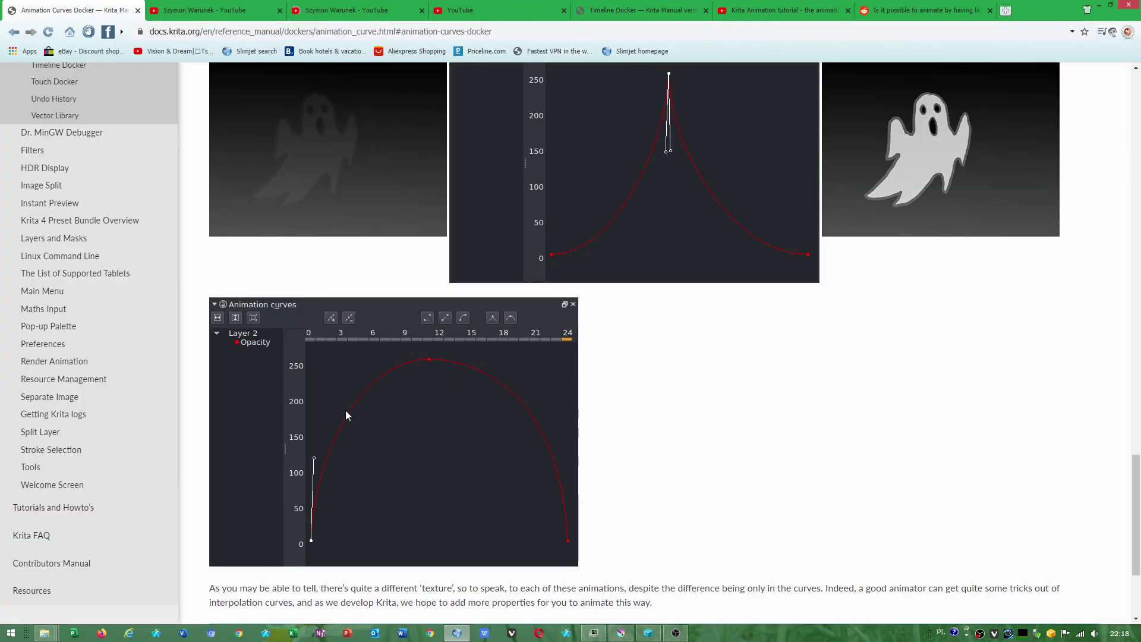
scroll(642, 215, up, 3)
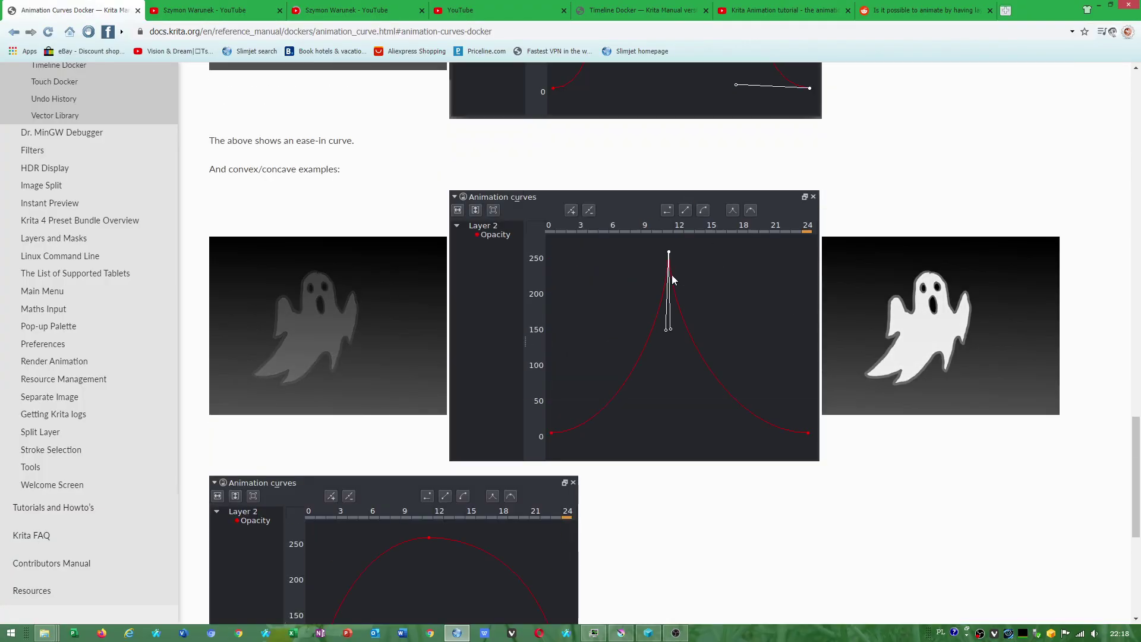
scroll(651, 291, up, 3)
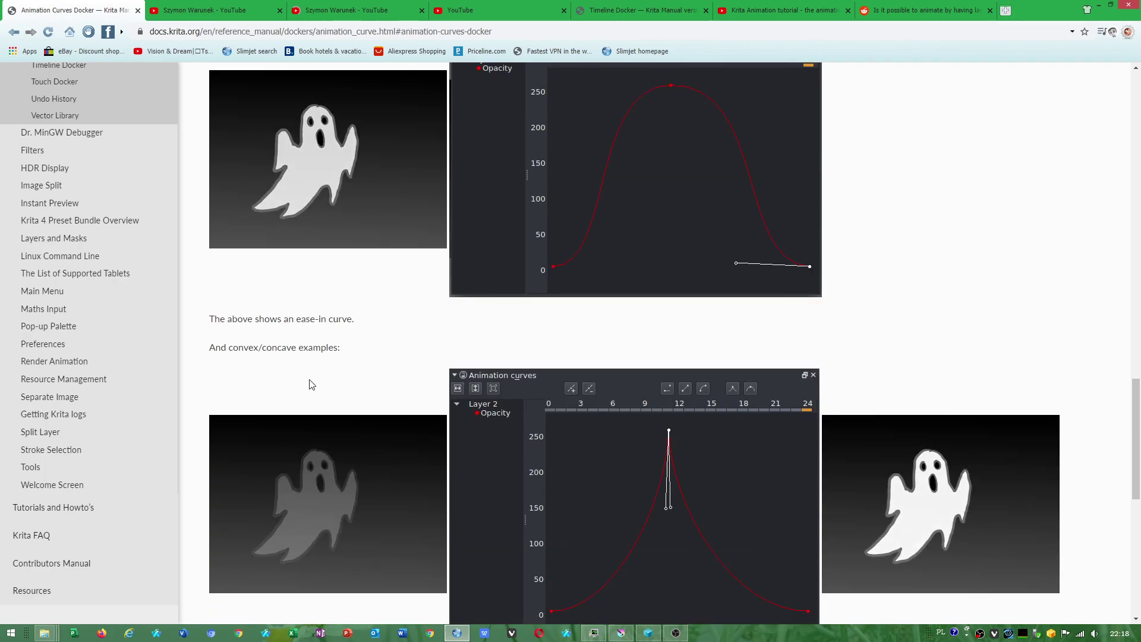
scroll(333, 390, up, 3)
scroll(651, 359, down, 2)
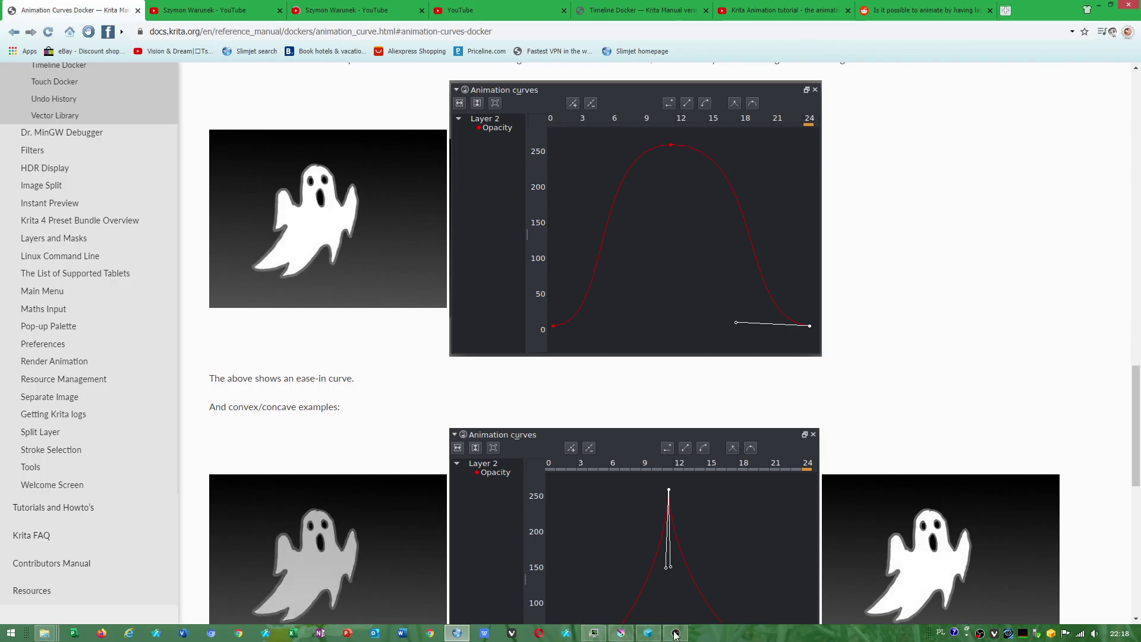
key(alt+Tab)
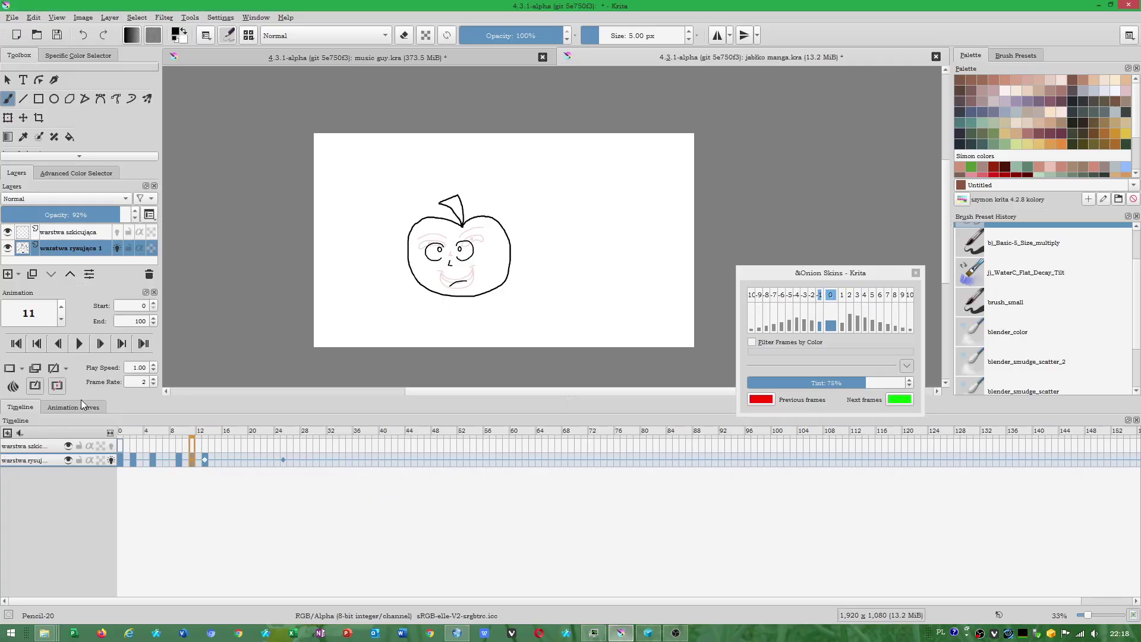
Straighten the opacity slope from frame 12 to frame 25, add a frame 11 keyframe, and scrub to frame 24.
click(81, 406)
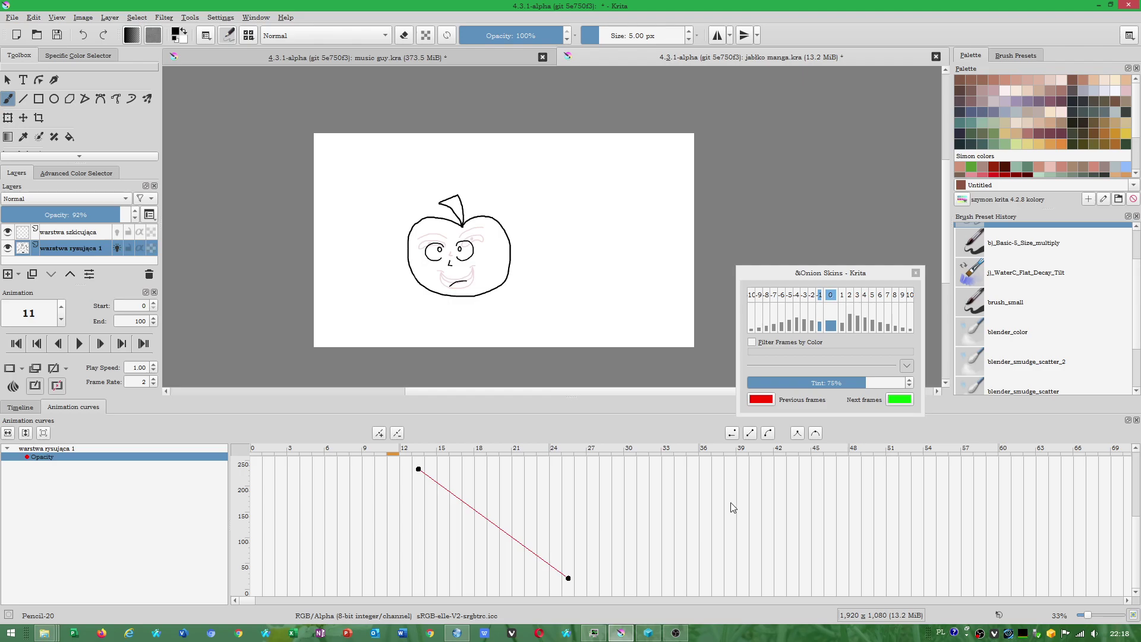
drag(570, 580, 585, 579)
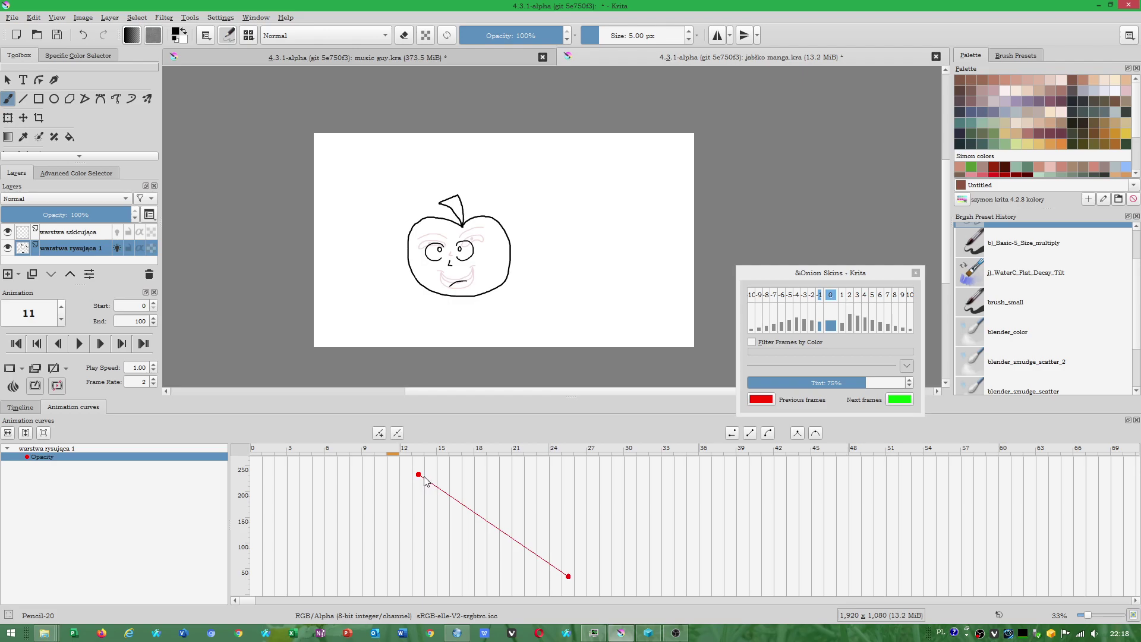
drag(419, 475, 406, 465)
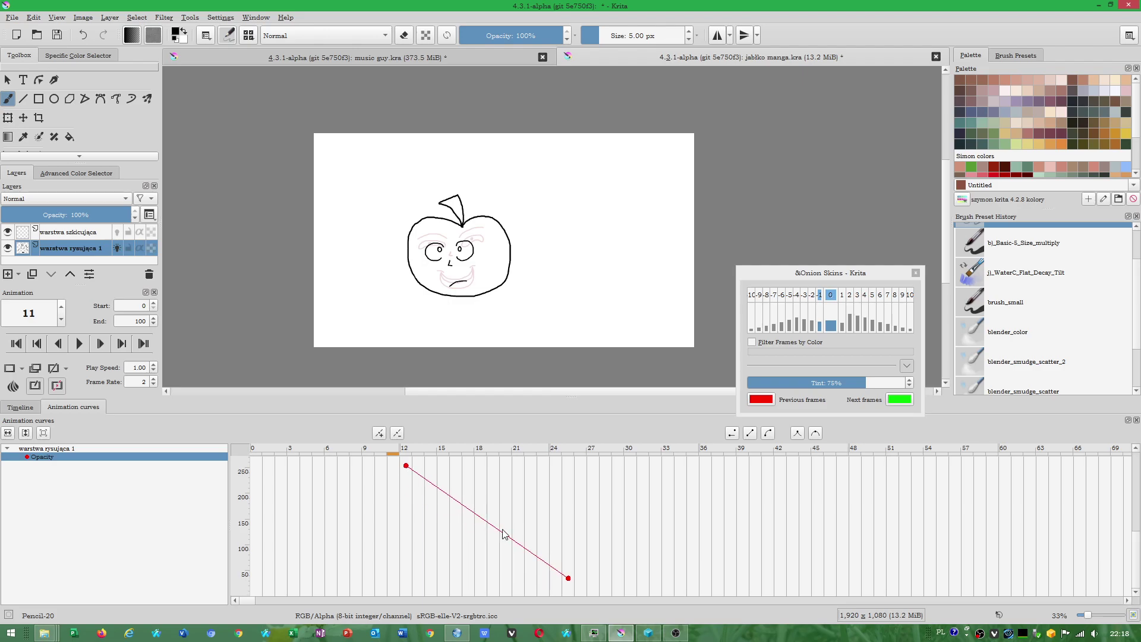
click(380, 433)
scroll(425, 470, up, 1)
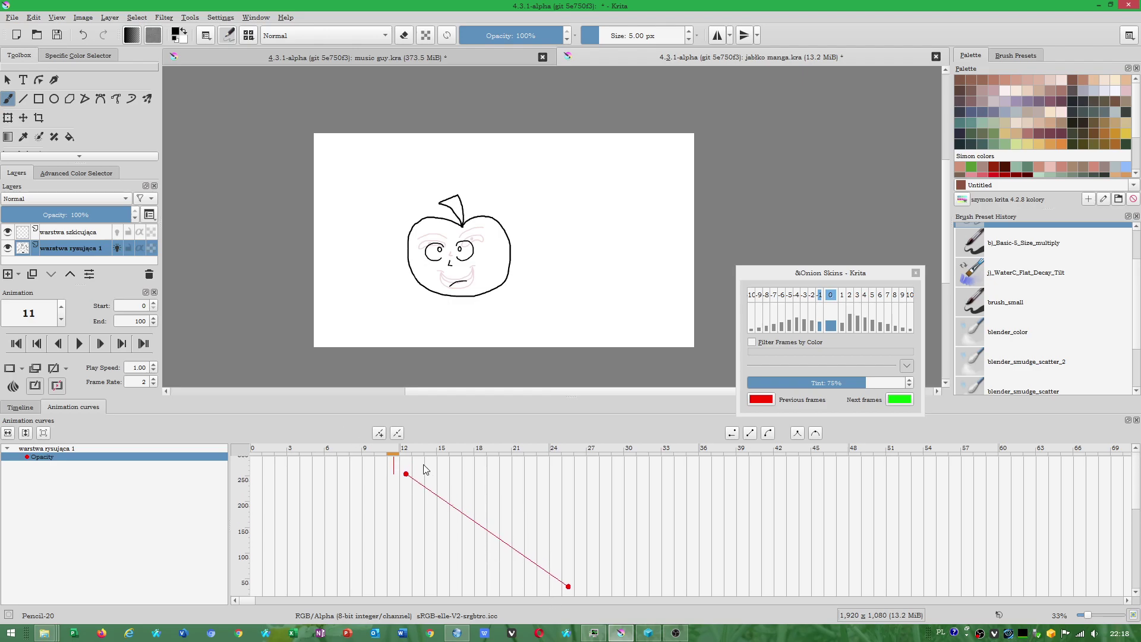
click(14, 408)
drag(232, 440, 281, 459)
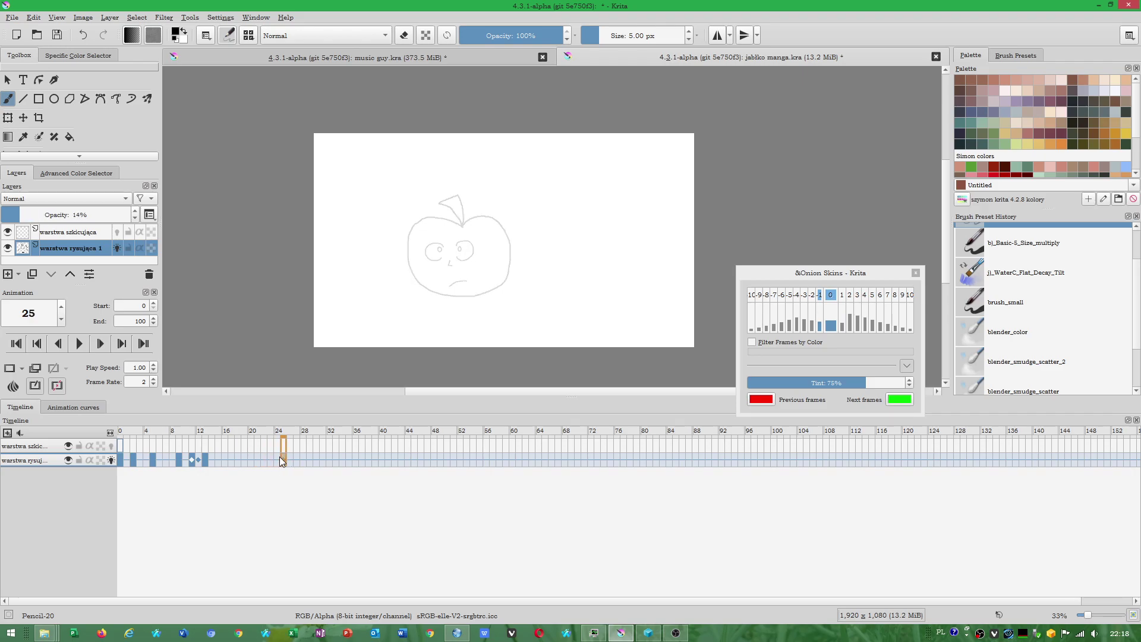
Preview the fade from frame 13 and toggle between the Timeline and opacity curve views.
click(204, 460)
drag(204, 459, 291, 453)
click(70, 406)
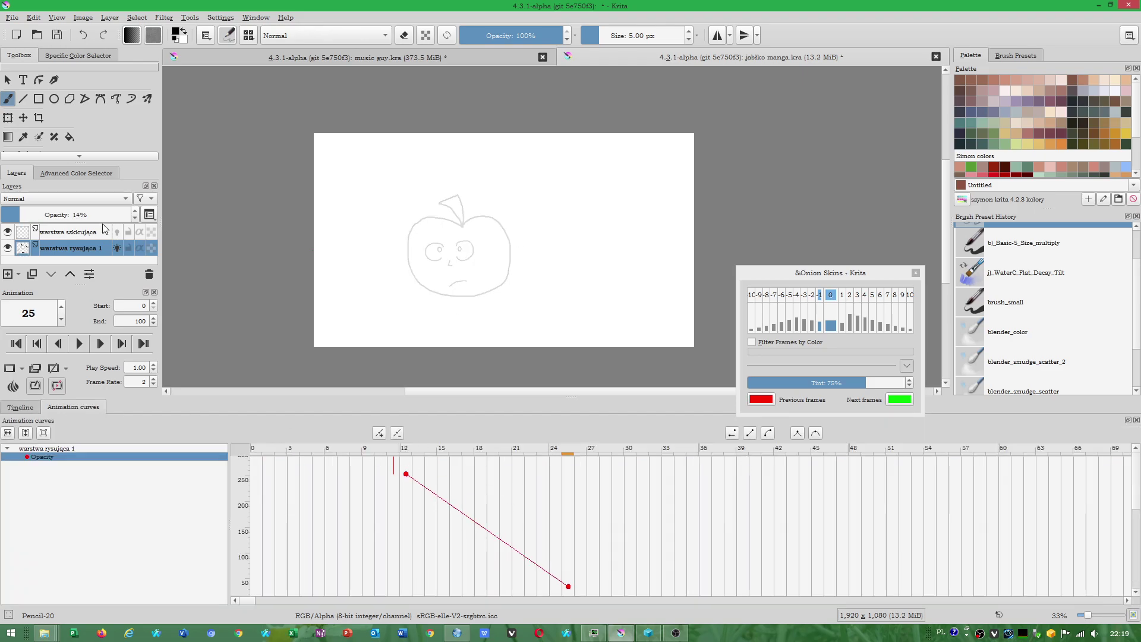
click(16, 409)
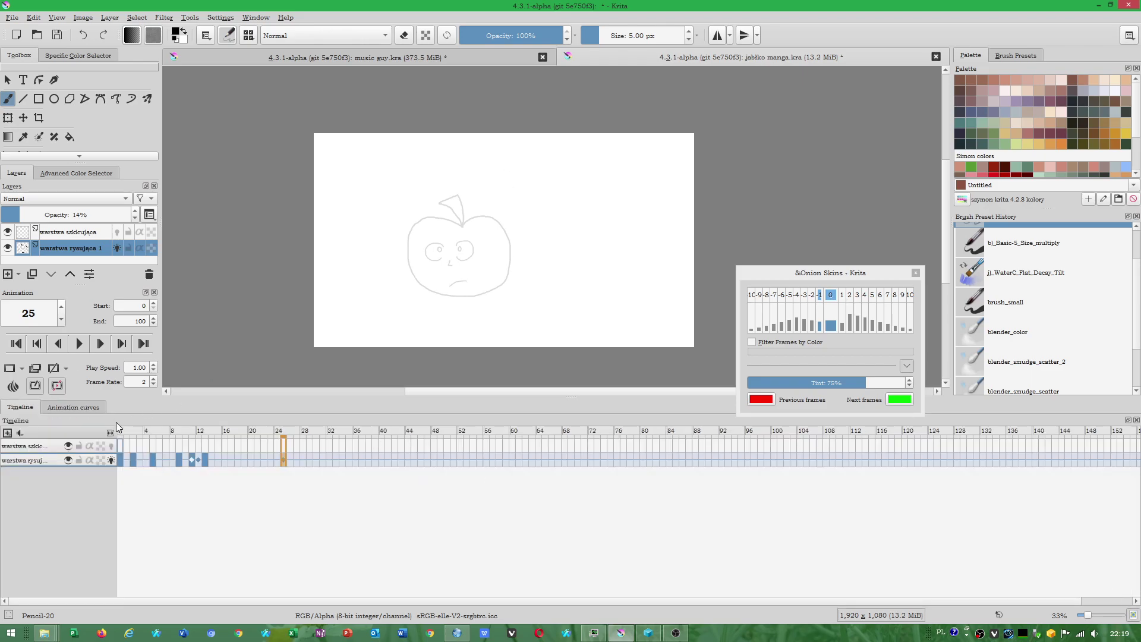
click(72, 408)
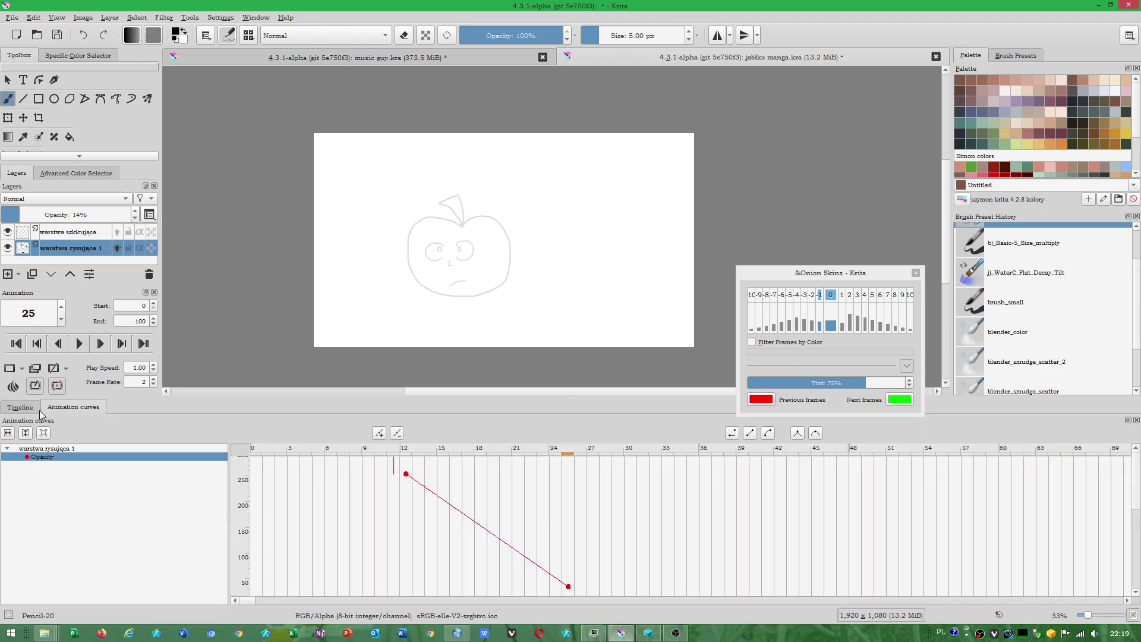
click(20, 408)
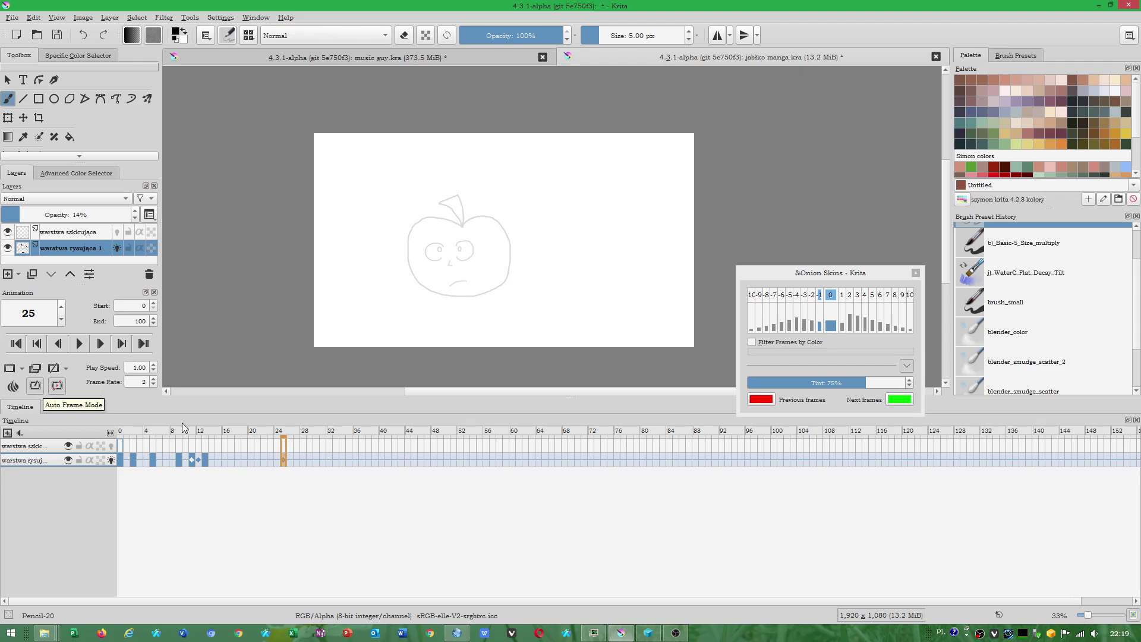
Check frame 14 at 88%, dismiss the add-frame choices unused, then view frame 26 at 14%.
click(204, 460)
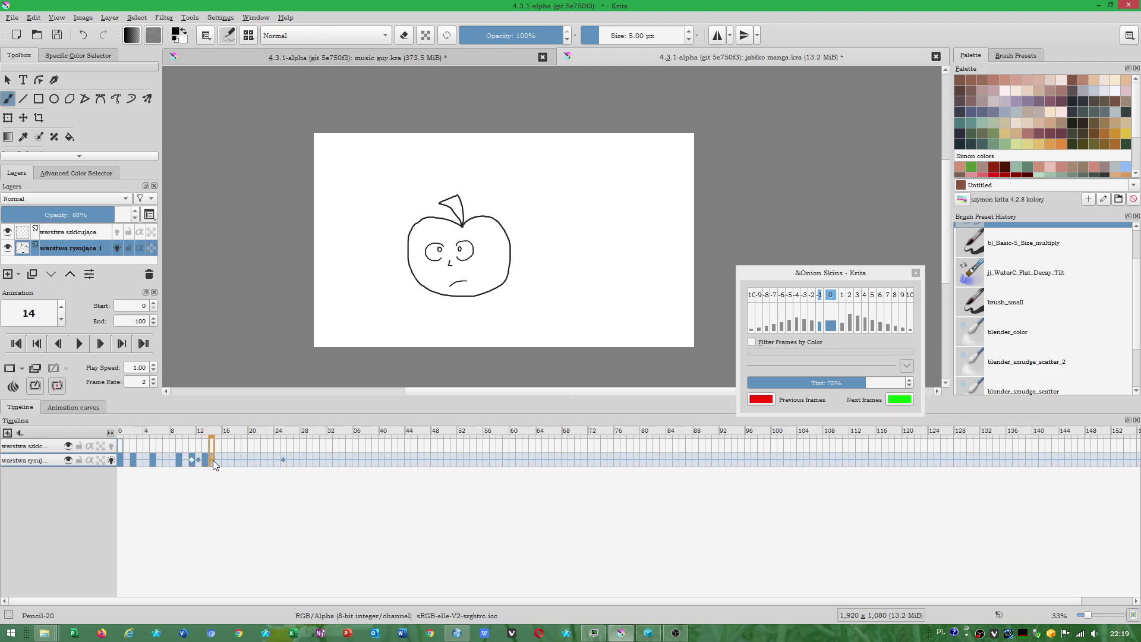
click(21, 368)
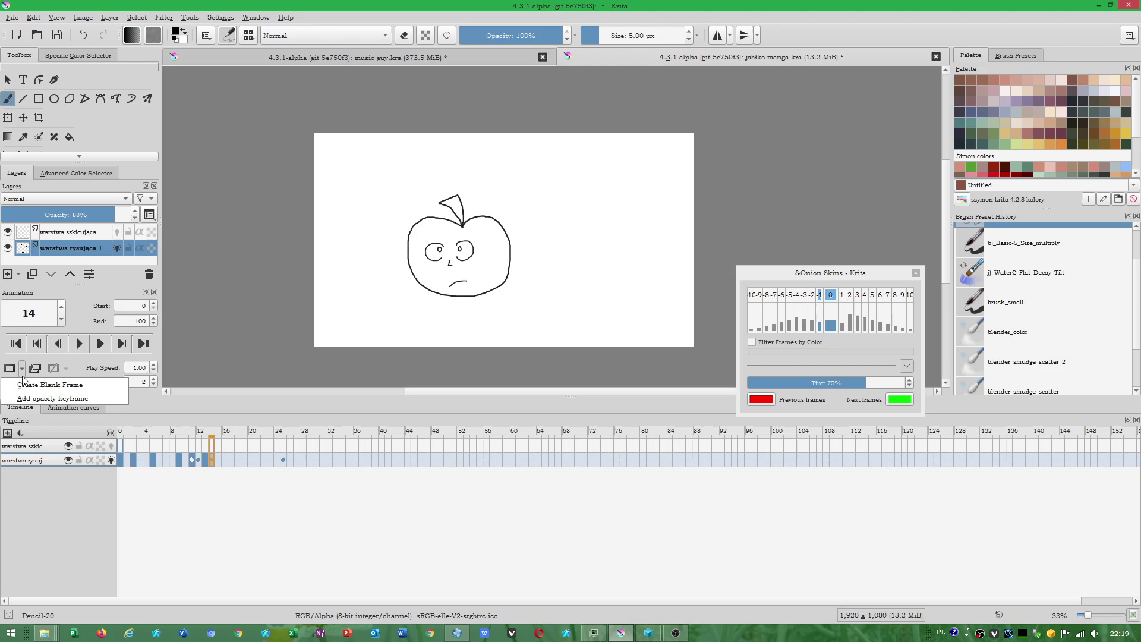
click(48, 399)
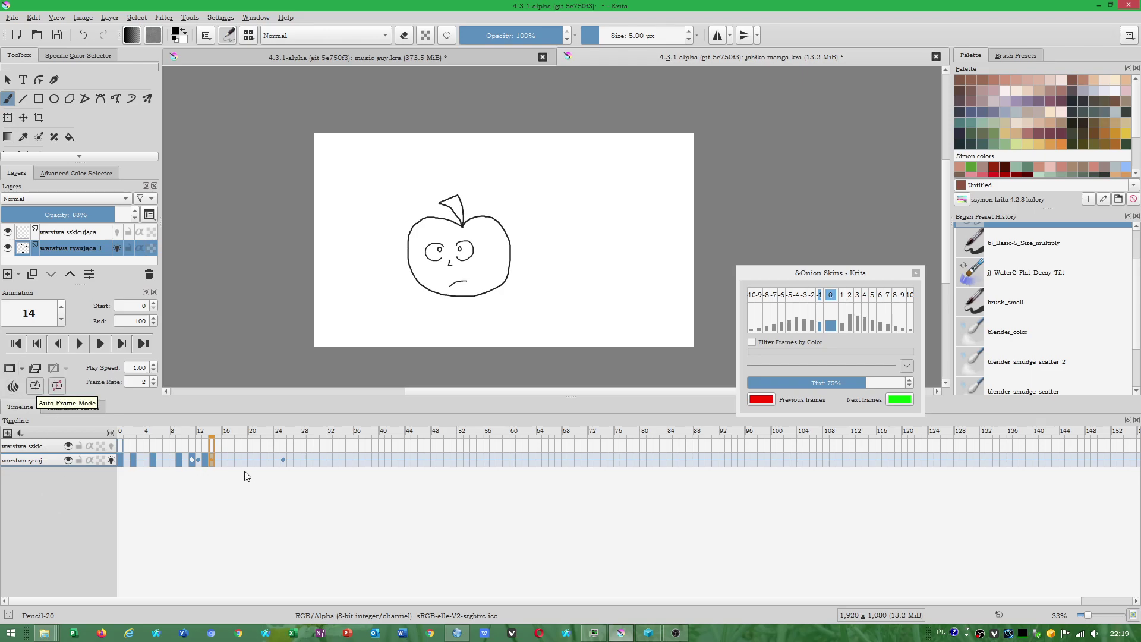
click(230, 459)
click(290, 460)
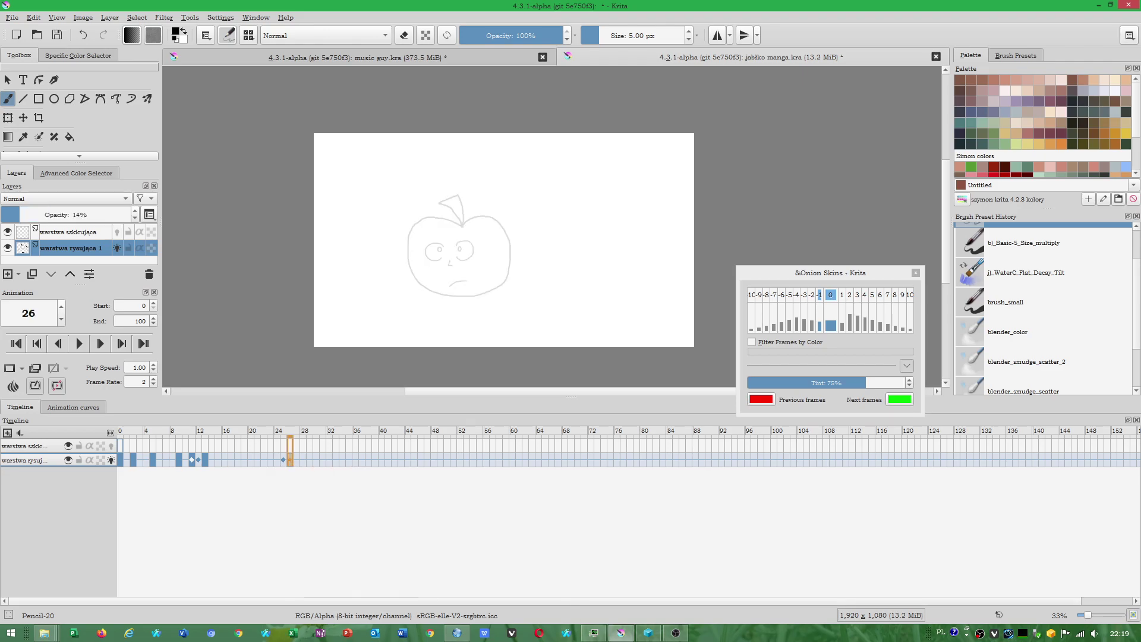
Glance over the Animation Curves page in Chrome and go back to Animation with Krita.
click(457, 633)
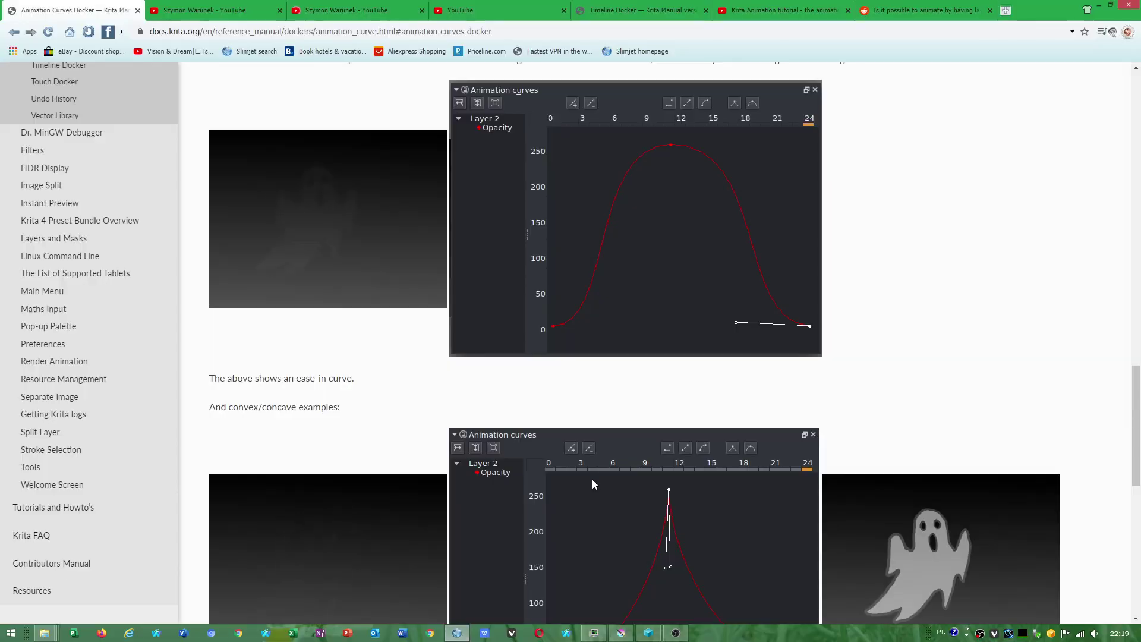
scroll(688, 369, down, 5)
scroll(654, 357, up, 10)
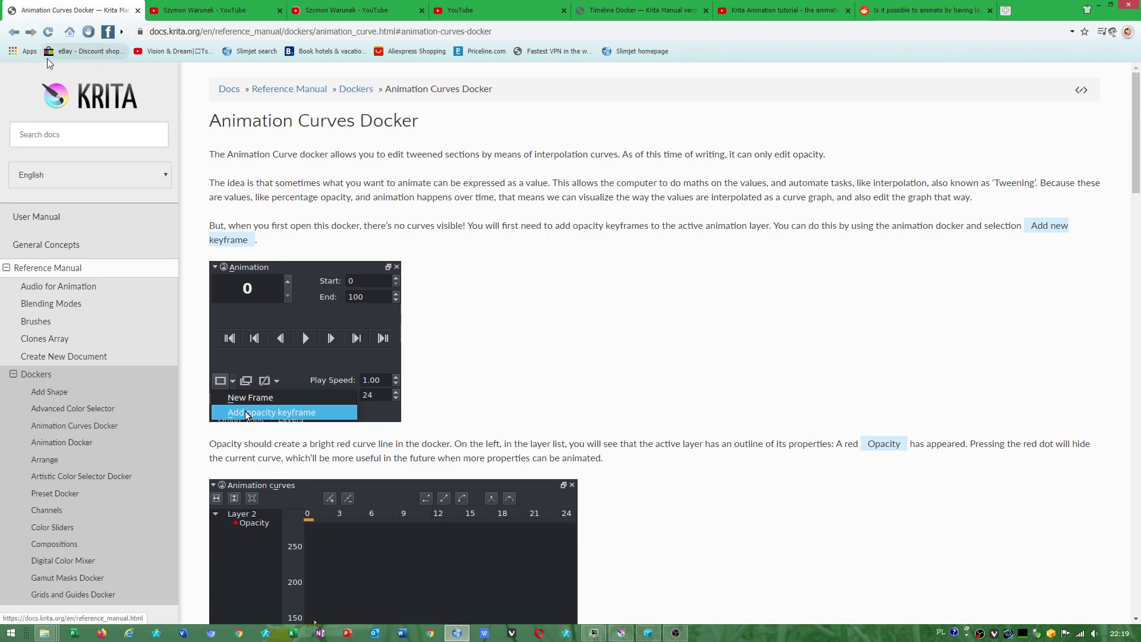
click(13, 32)
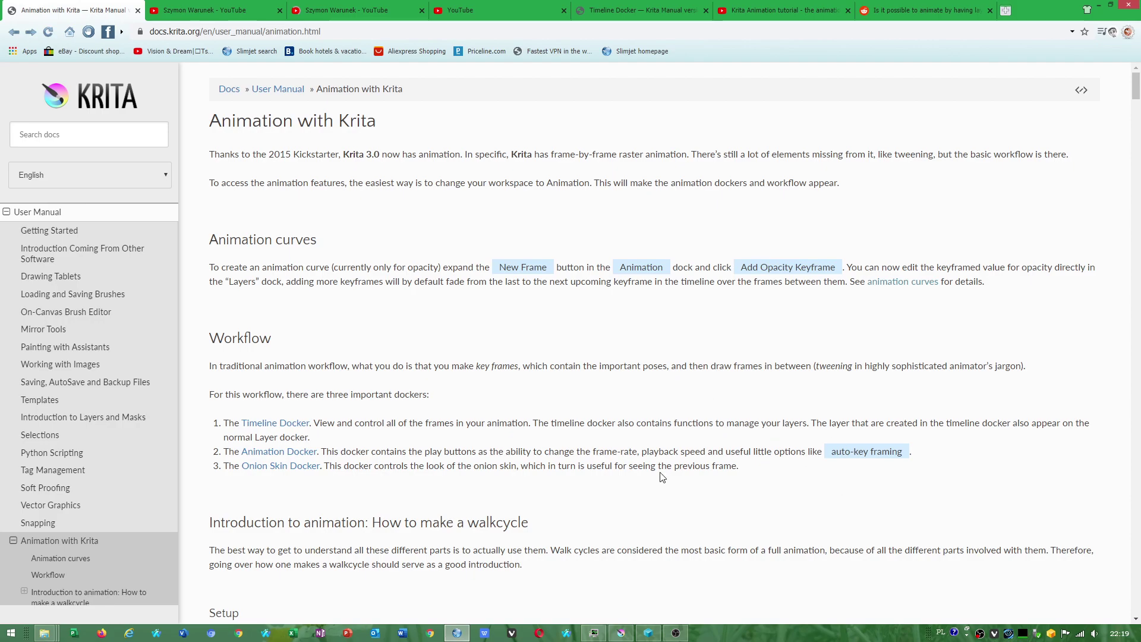
Scroll the Animation with Krita page down to Importing animation frames, then return to Krita.
scroll(569, 529, down, 4)
scroll(569, 526, up, 4)
scroll(541, 476, down, 5)
scroll(479, 374, up, 5)
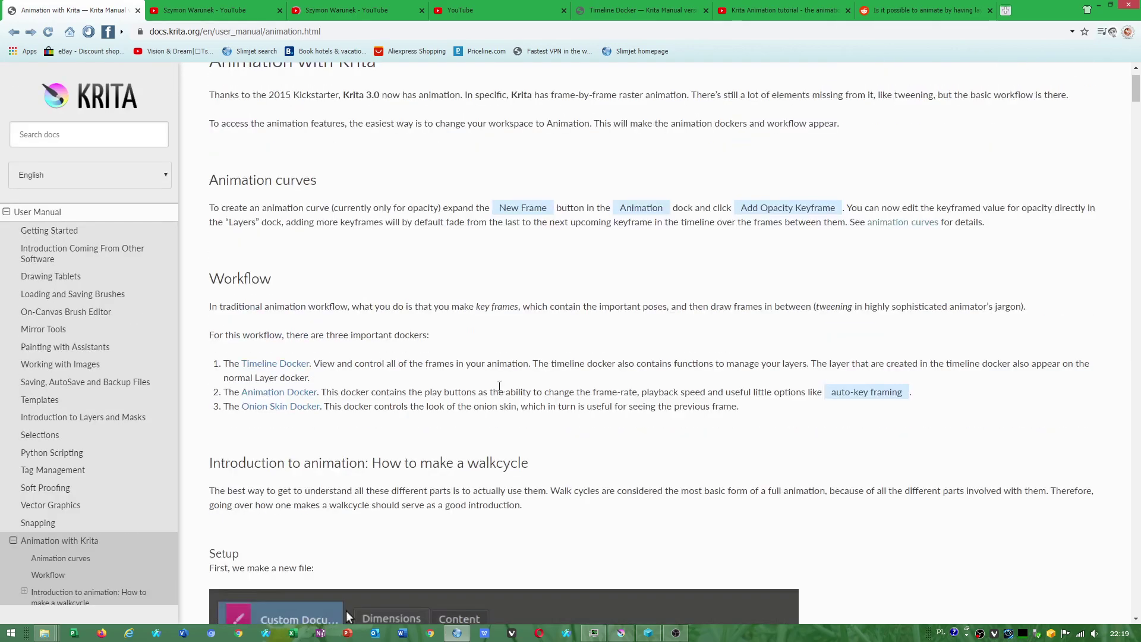
scroll(528, 411, down, 8)
scroll(529, 416, down, 5)
scroll(505, 386, down, 5)
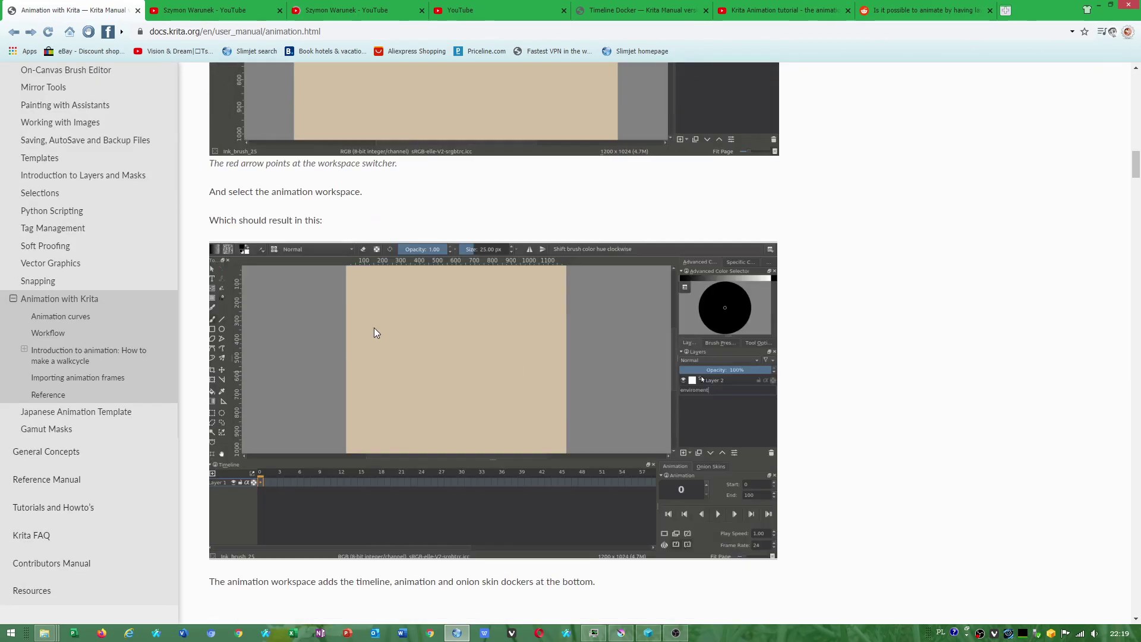
scroll(375, 330, down, 3)
scroll(434, 445, down, 9)
drag(1137, 208, 1104, 574)
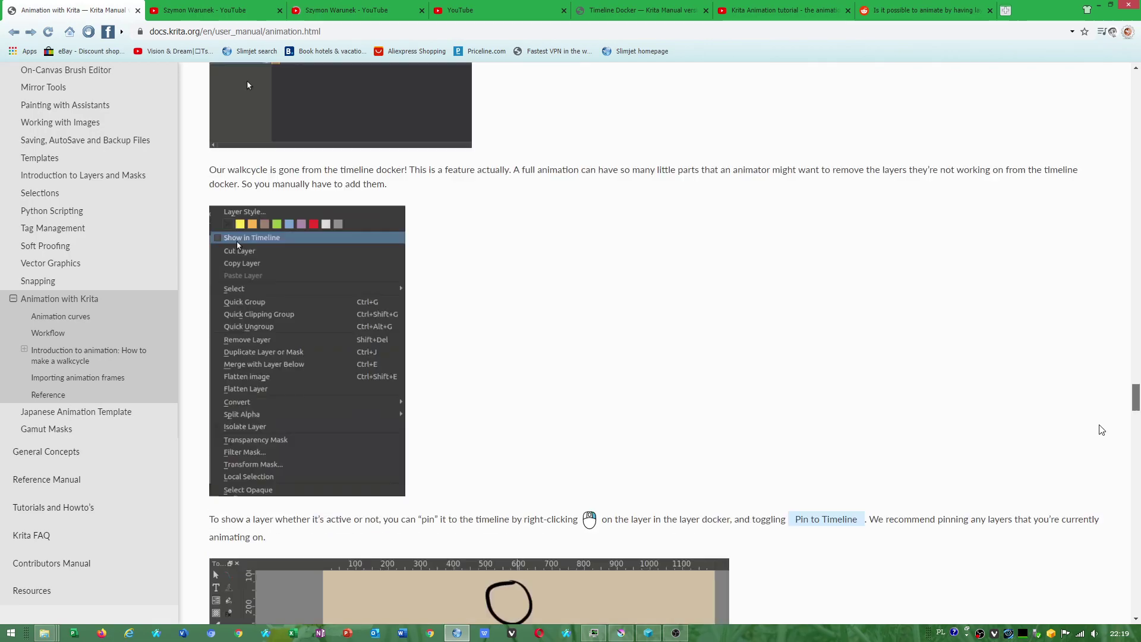
scroll(1104, 575, down, 5)
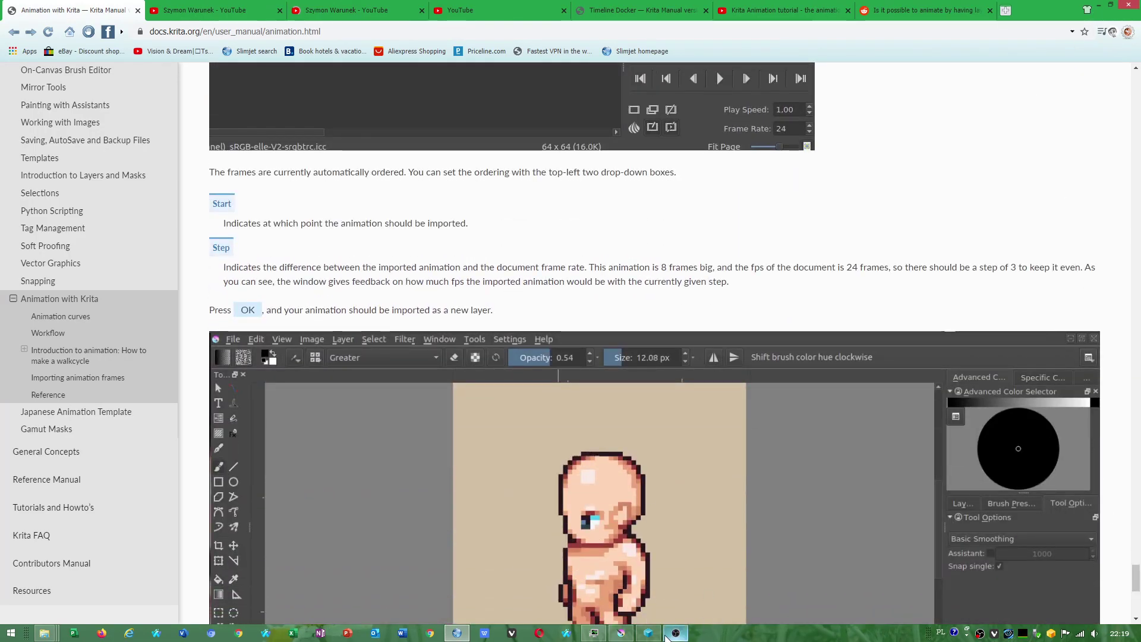
click(622, 633)
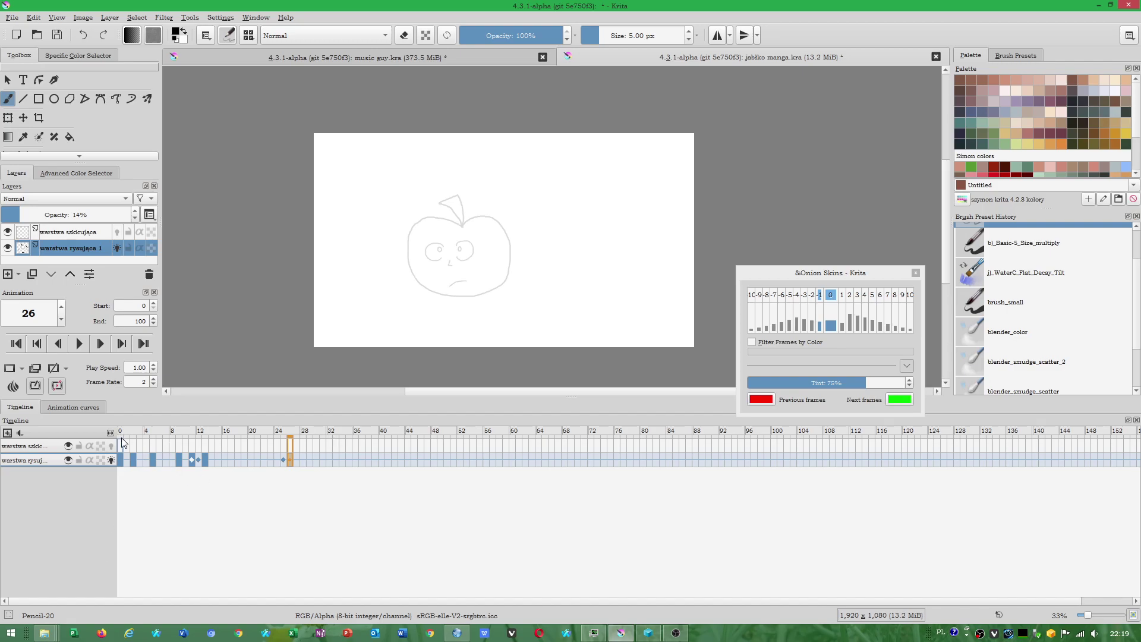
Check frame 0, shrink the timeline to enlarge the canvas, scrub to frame 23, and recentre the apple.
click(122, 460)
scroll(302, 247, up, 2)
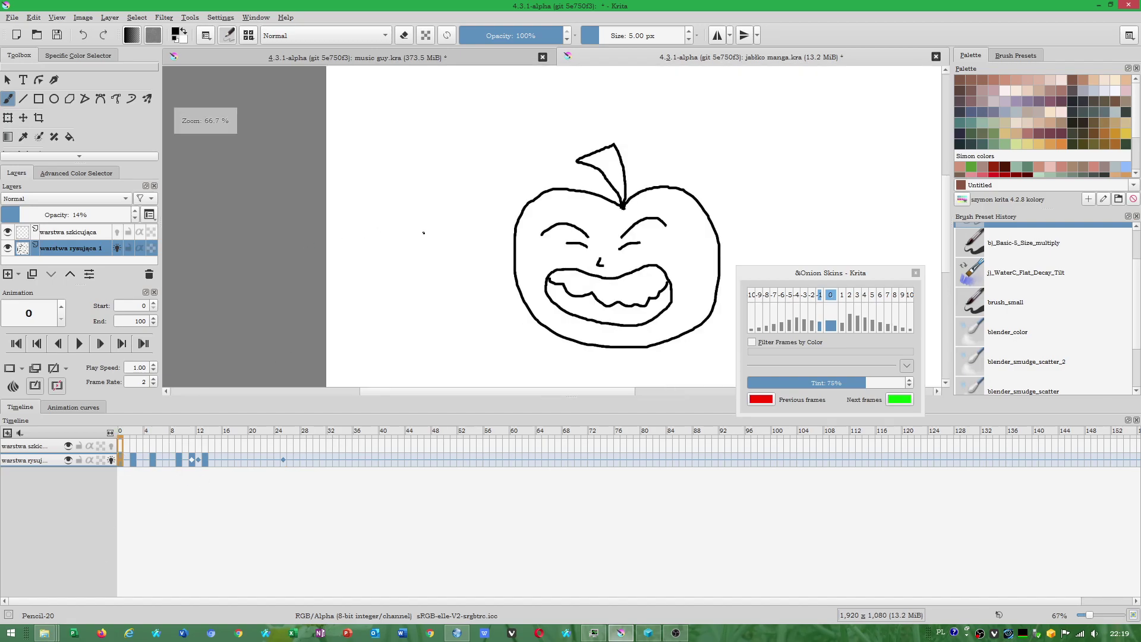
drag(504, 301, 454, 327)
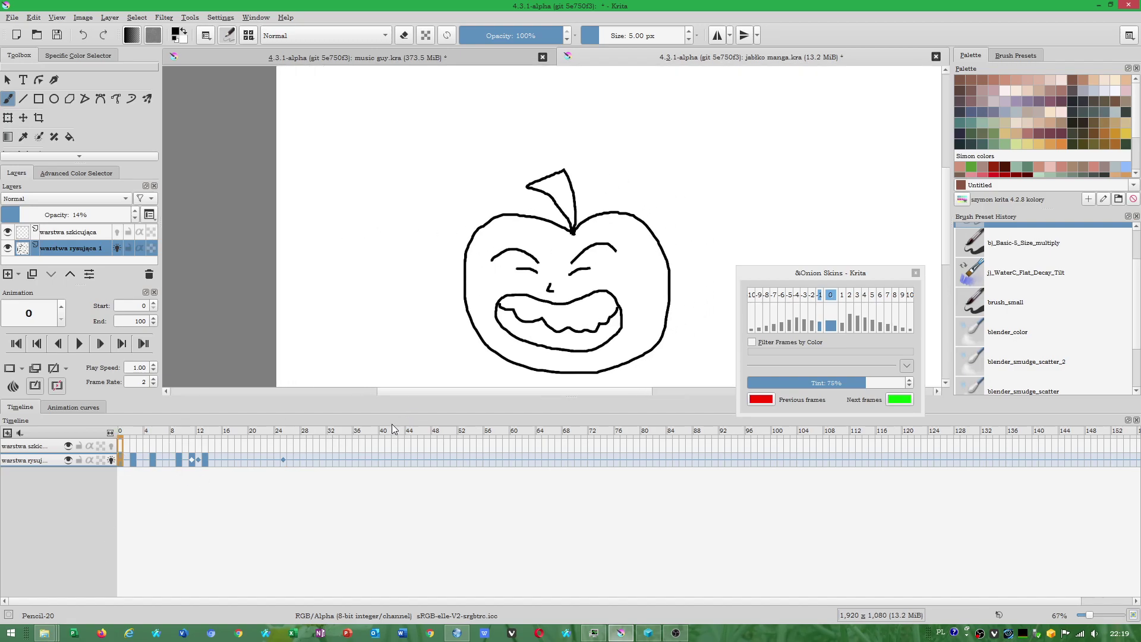
drag(392, 398, 400, 525)
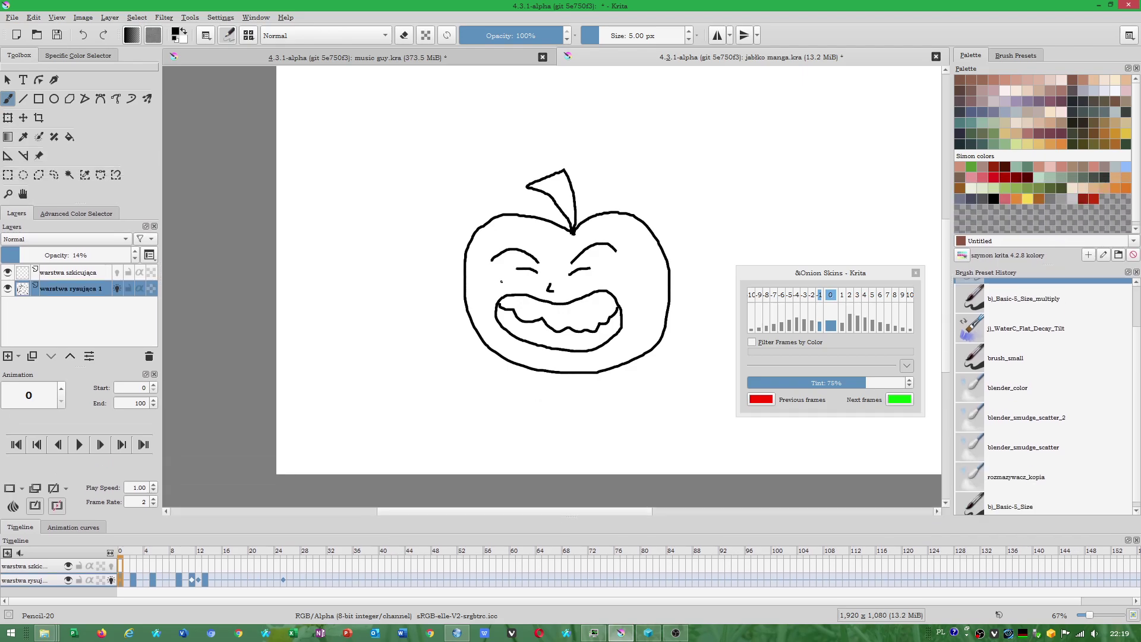
scroll(501, 282, down, 2)
scroll(501, 282, up, 3)
drag(151, 589, 284, 575)
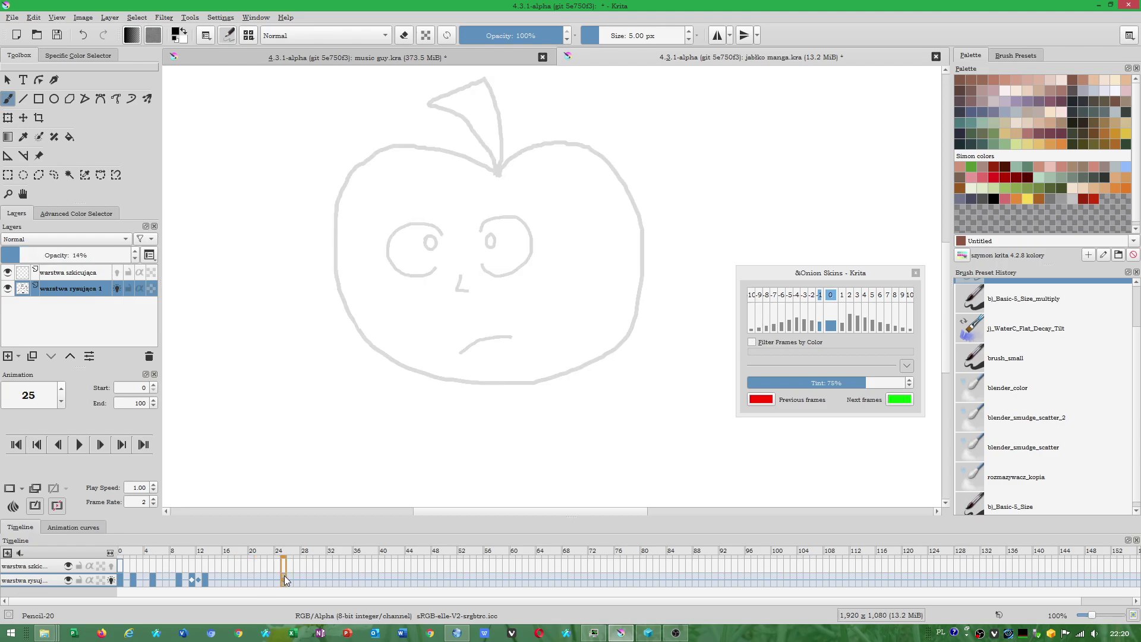
scroll(385, 242, down, 2)
drag(415, 198, 434, 277)
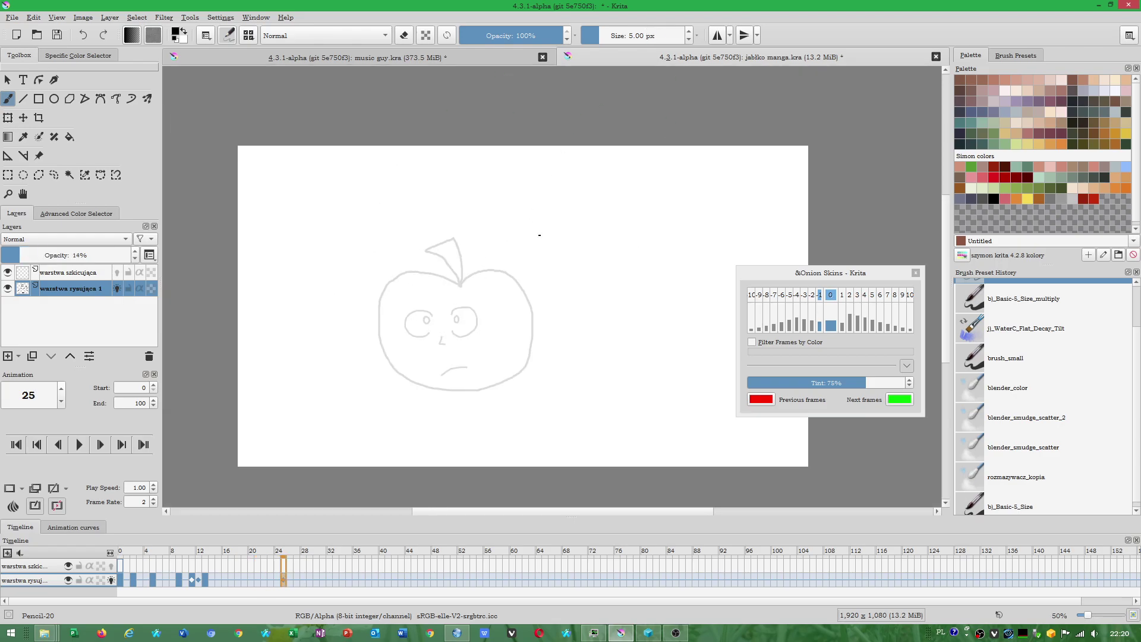
From the Export dialog, create a 'jabłko manga' folder in Krita 4.3.0 projects and open it.
click(10, 17)
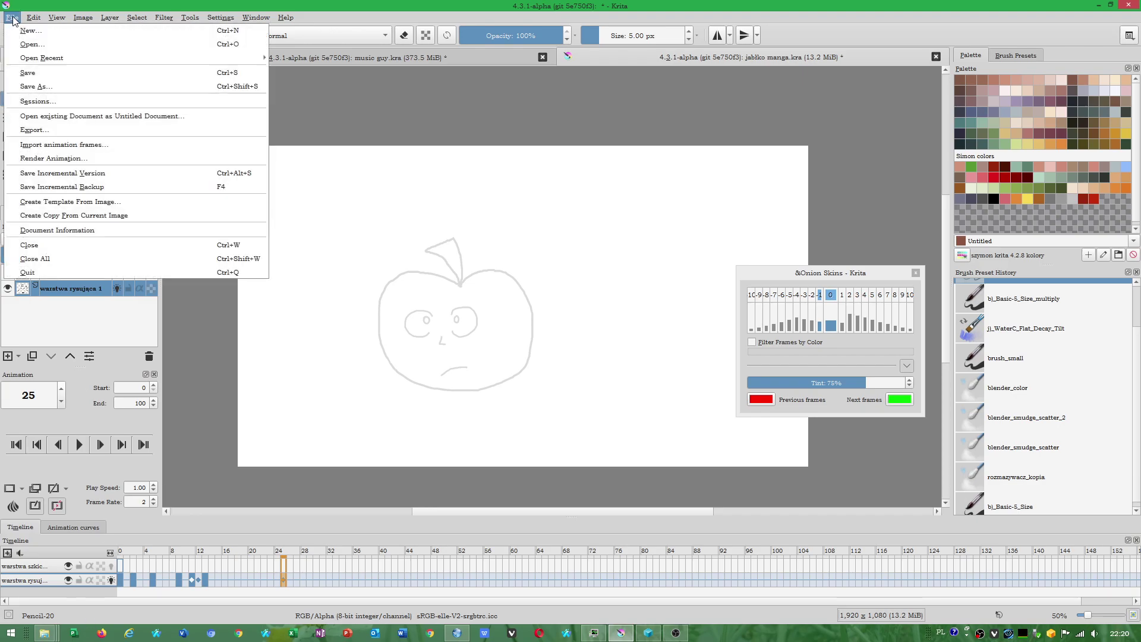
click(62, 131)
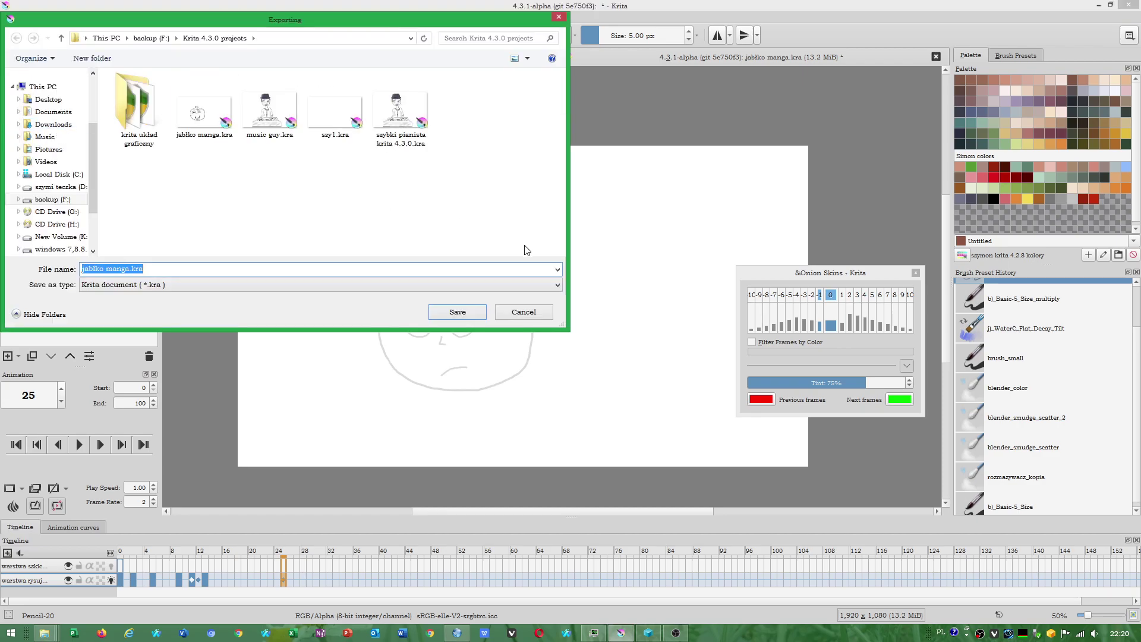
right_click(239, 179)
mouse_move(277, 313)
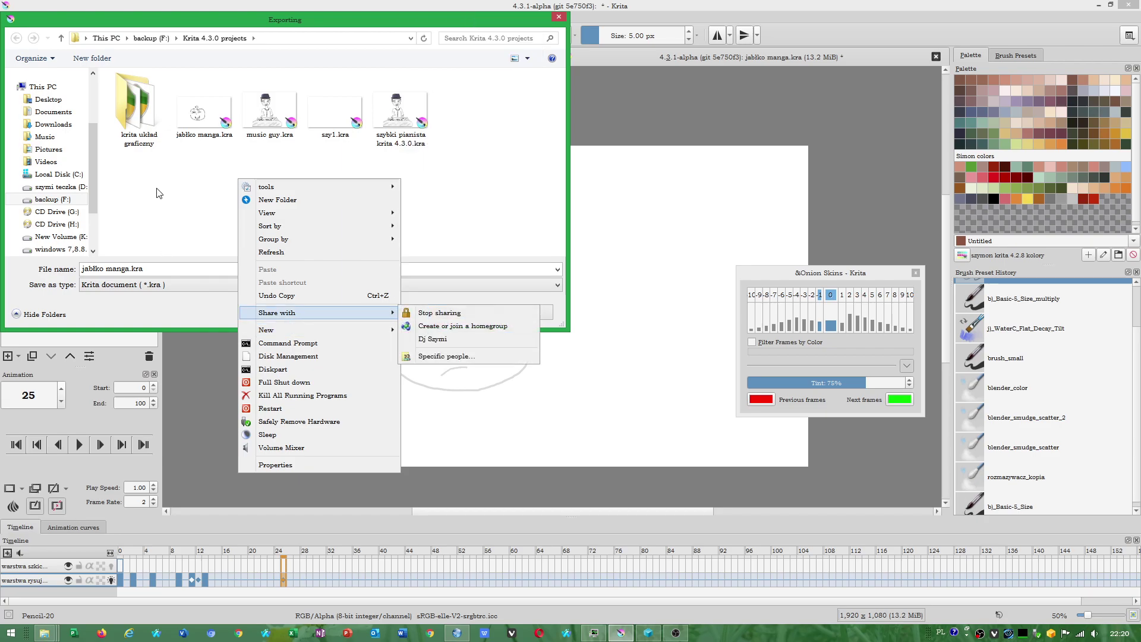
click(440, 25)
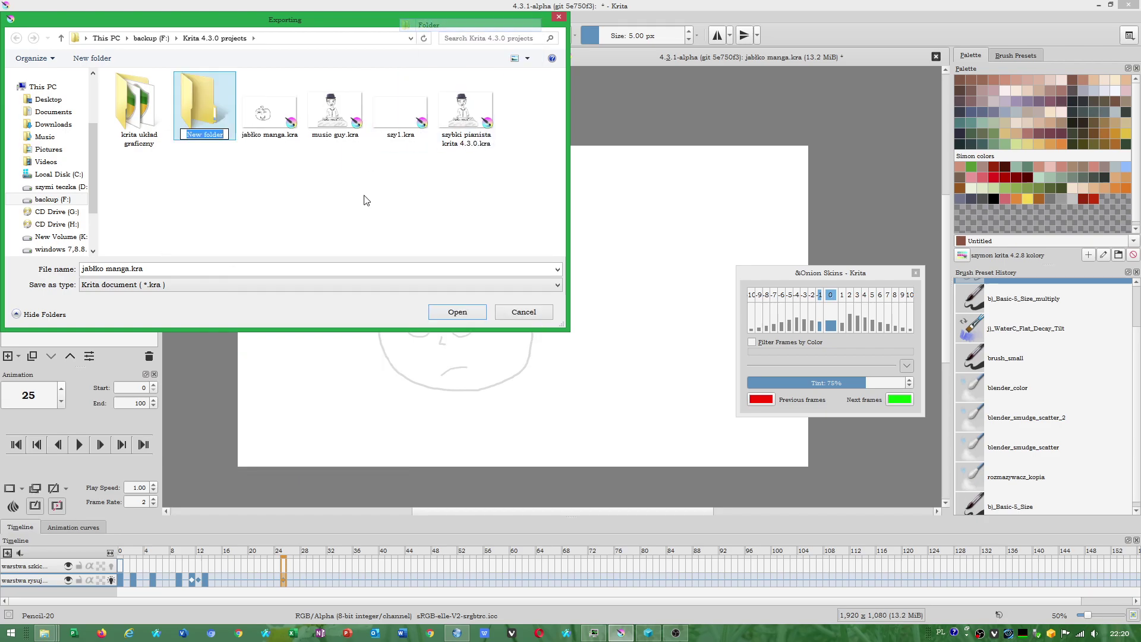
text(jab)
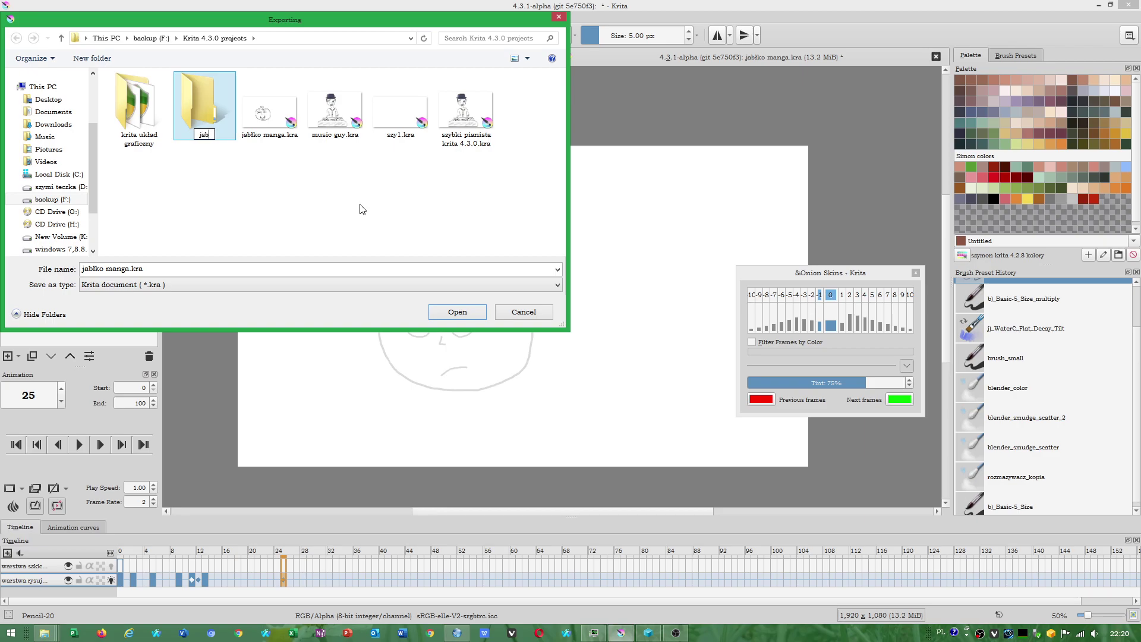
text(łko ma)
text(nga)
key(Return)
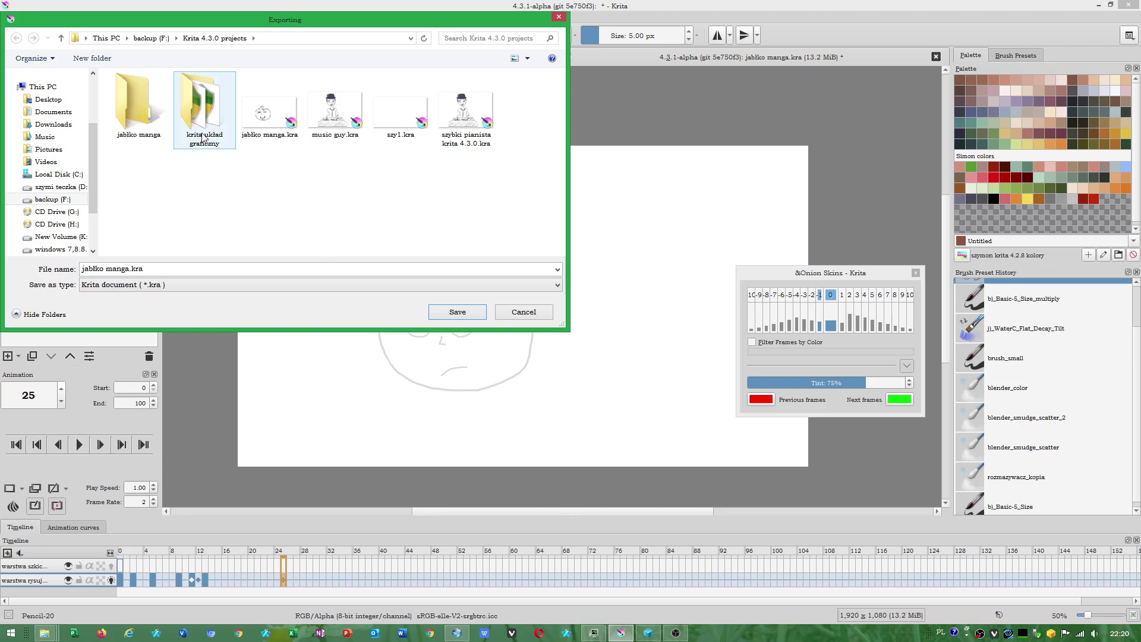
double_click(150, 126)
Export the document as a JPEG image named jabłko manga.jpg in that folder.
click(178, 291)
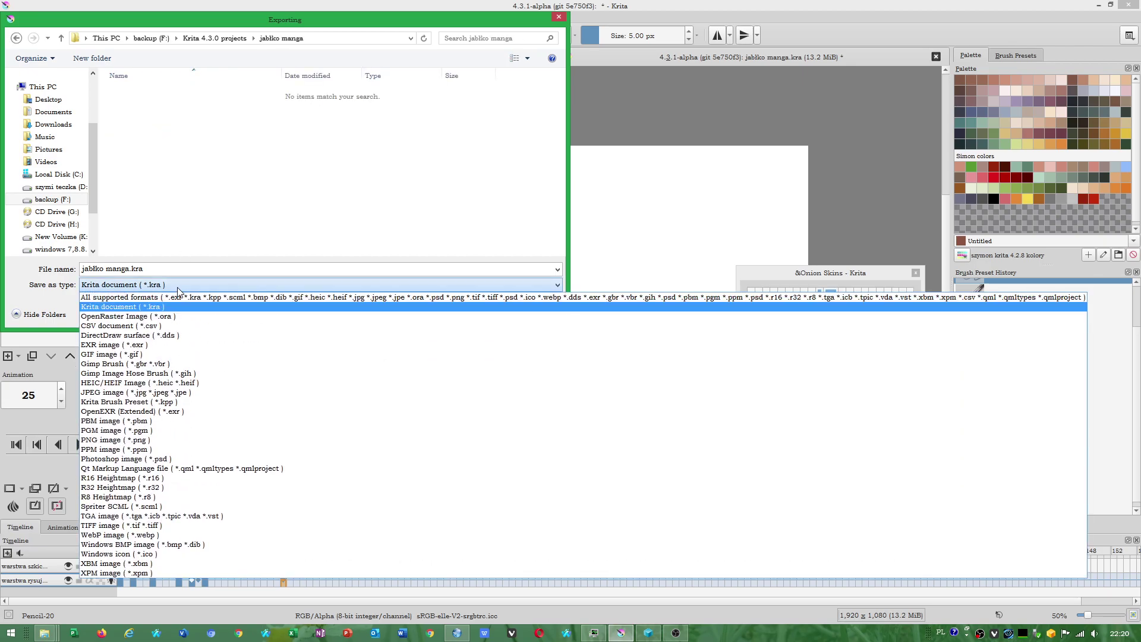
click(178, 288)
click(446, 282)
click(91, 396)
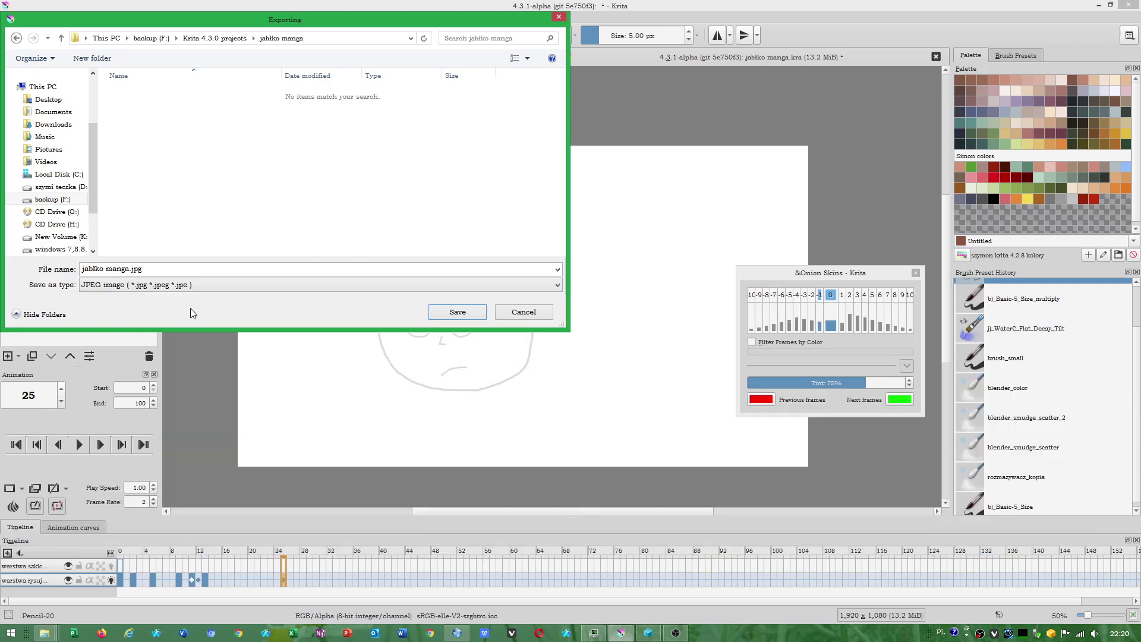
click(525, 312)
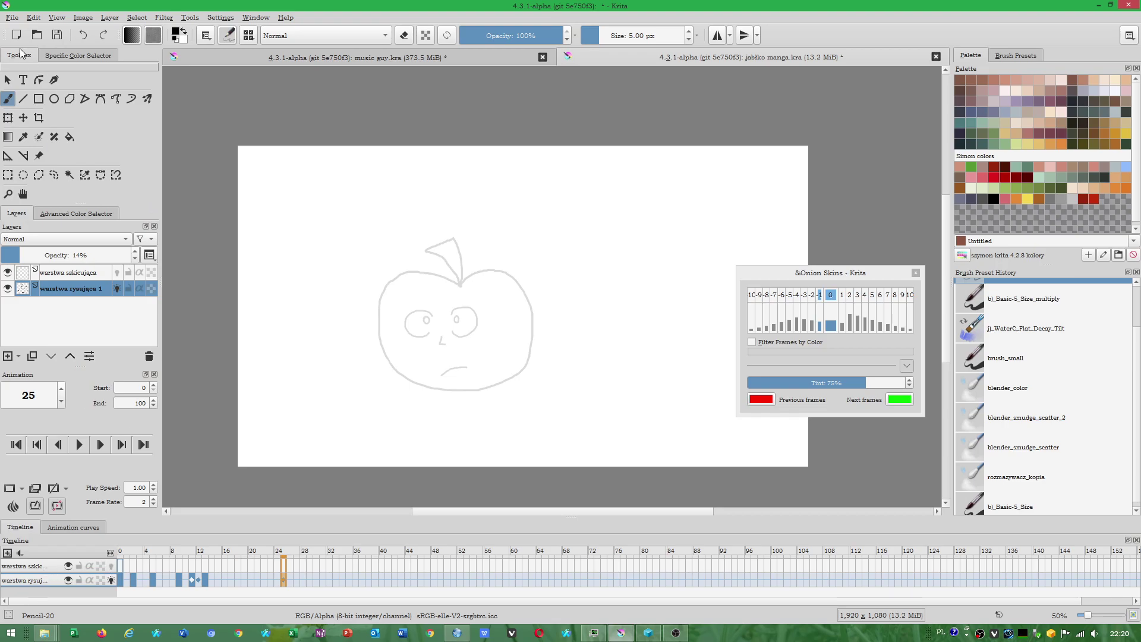
Set Render Animation to output a JPEG image sequence and confirm the JPEG quality settings.
click(10, 18)
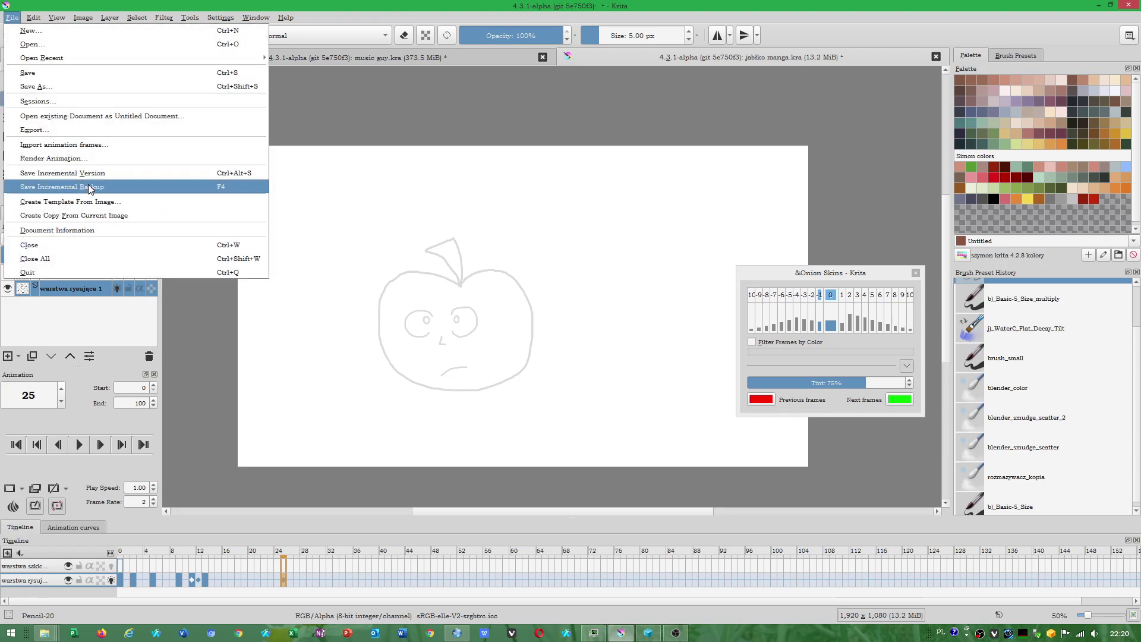
click(69, 159)
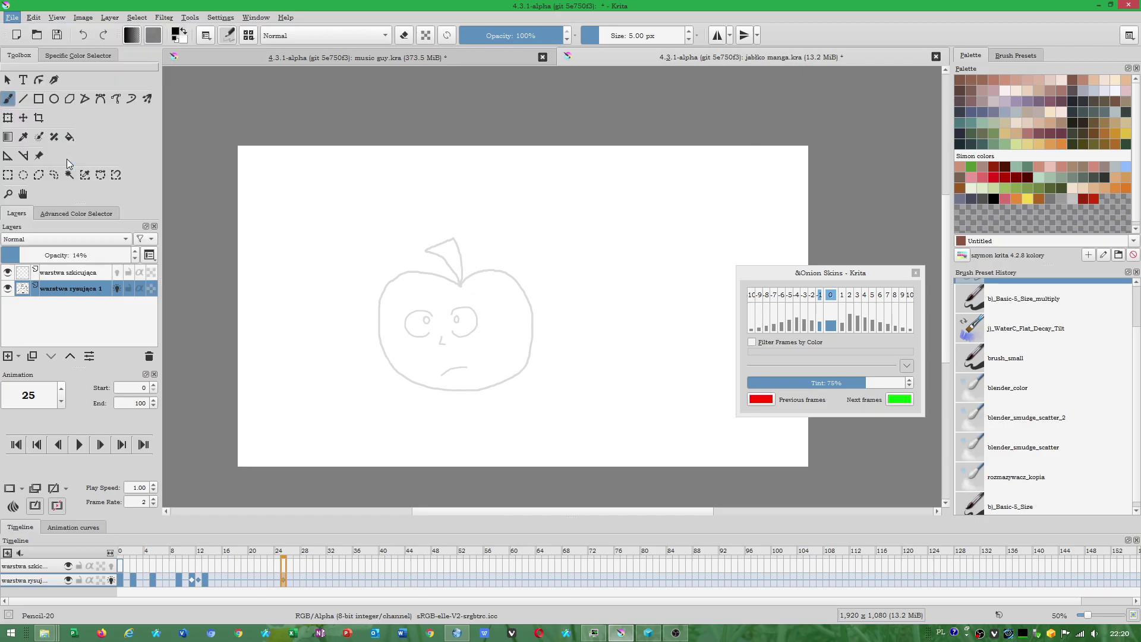
click(437, 249)
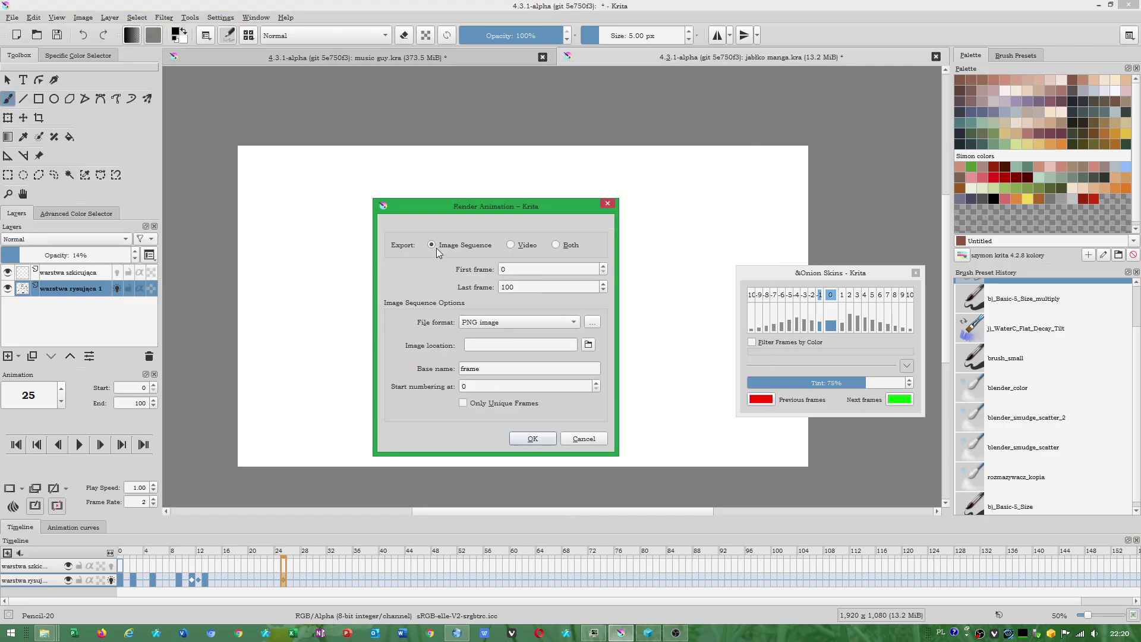
click(531, 329)
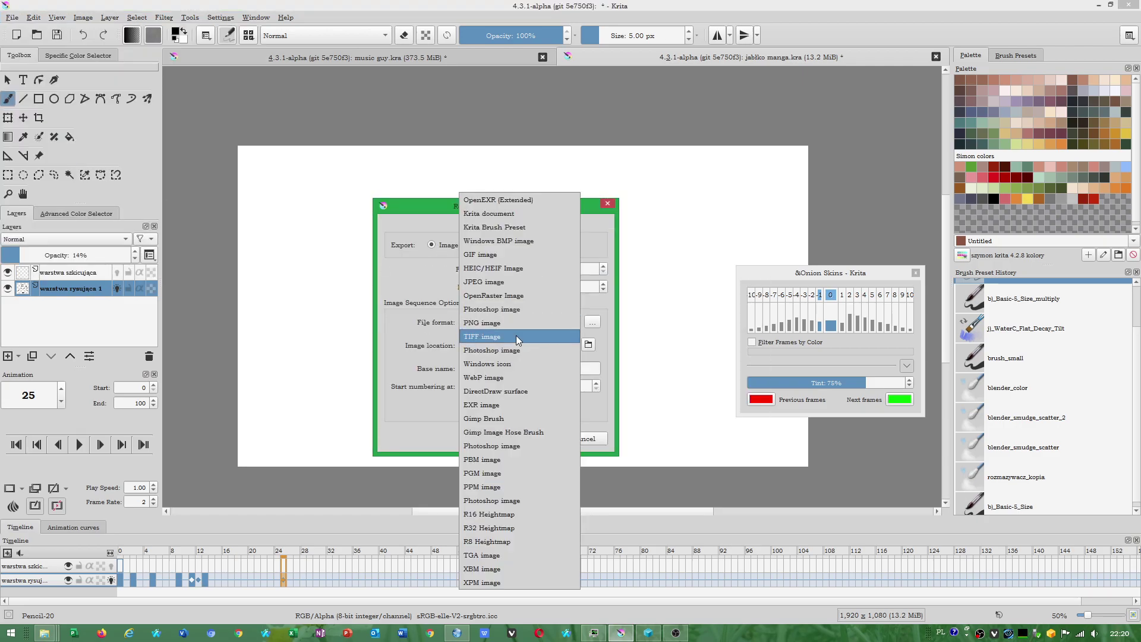
click(511, 282)
click(592, 323)
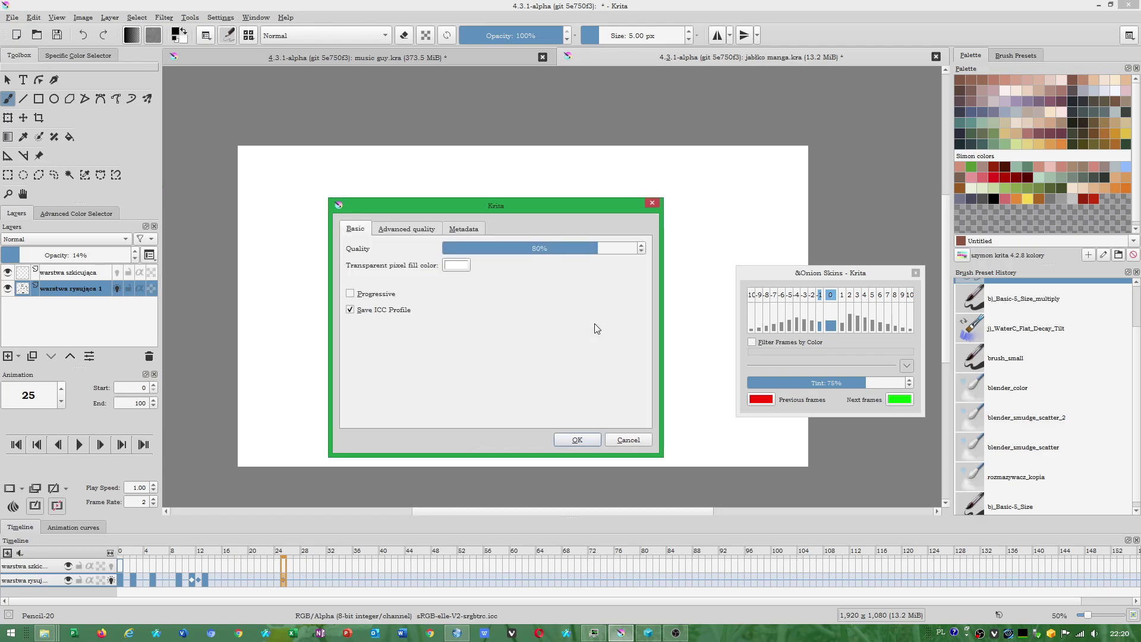
click(406, 229)
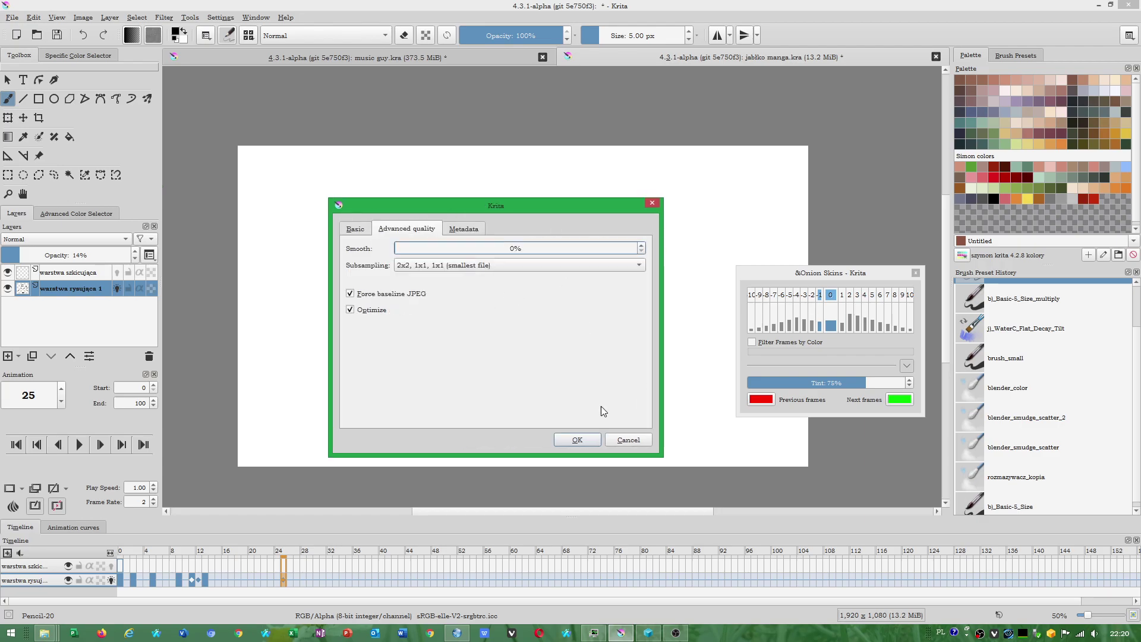
click(578, 439)
Render frames with base name frame 01 into jabłko manga, last frame 25.
click(502, 368)
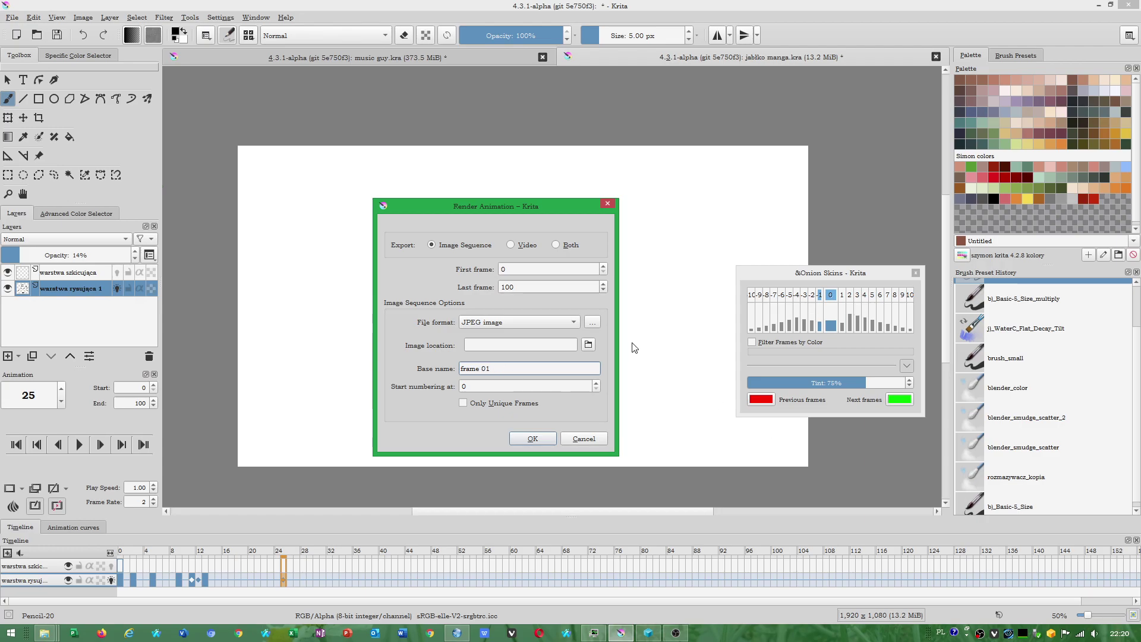
click(589, 345)
click(541, 329)
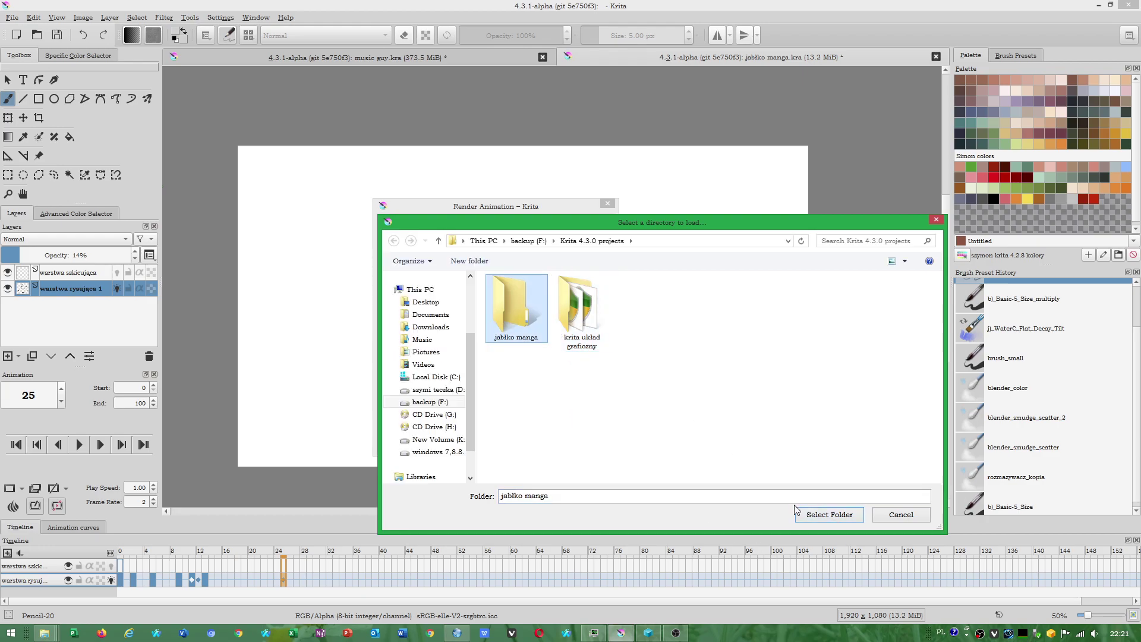
click(830, 515)
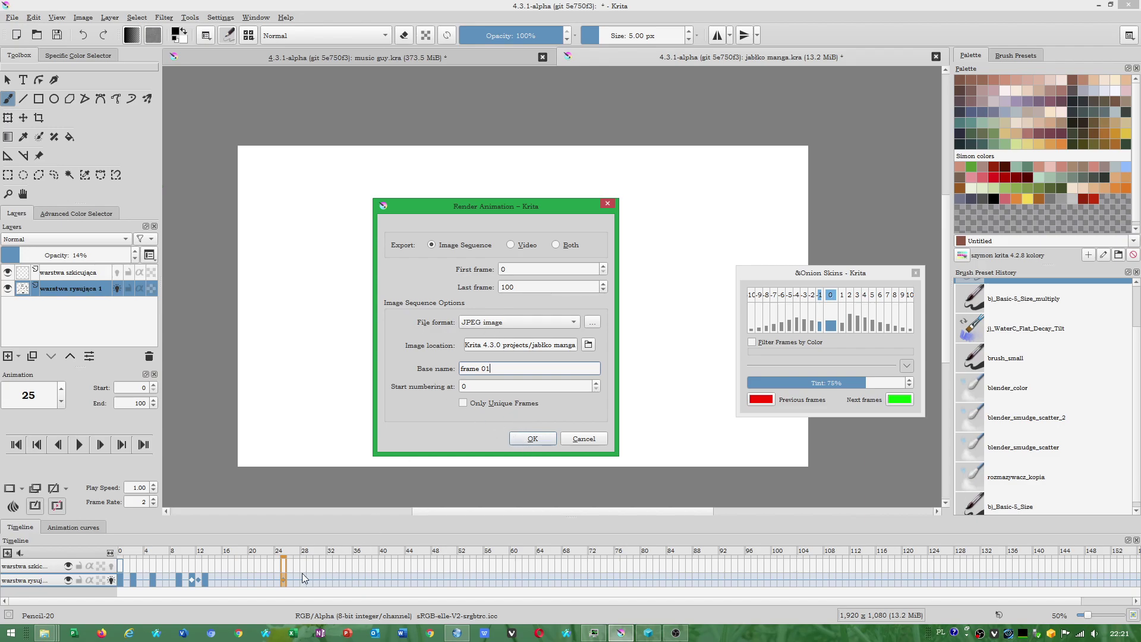
double_click(506, 287)
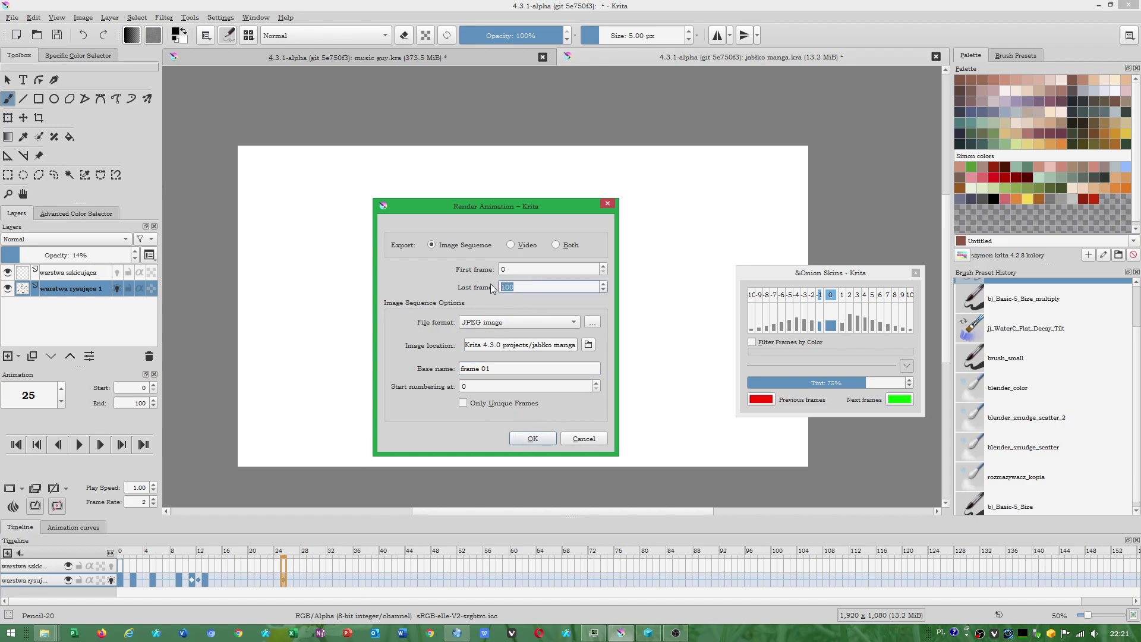
text(25)
click(512, 324)
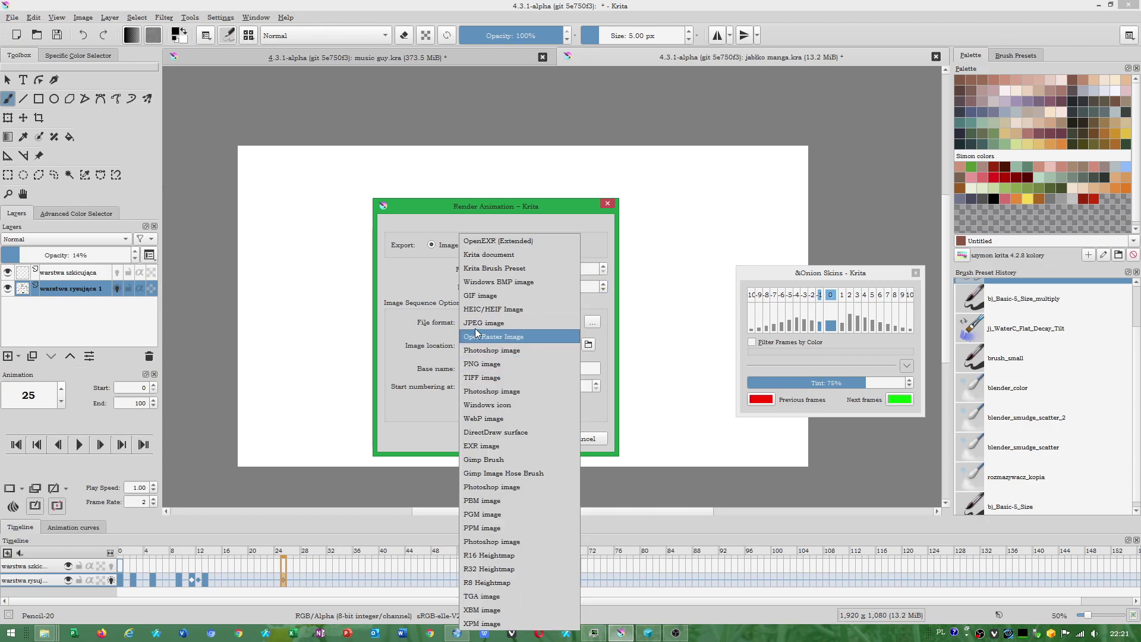
click(502, 323)
click(531, 439)
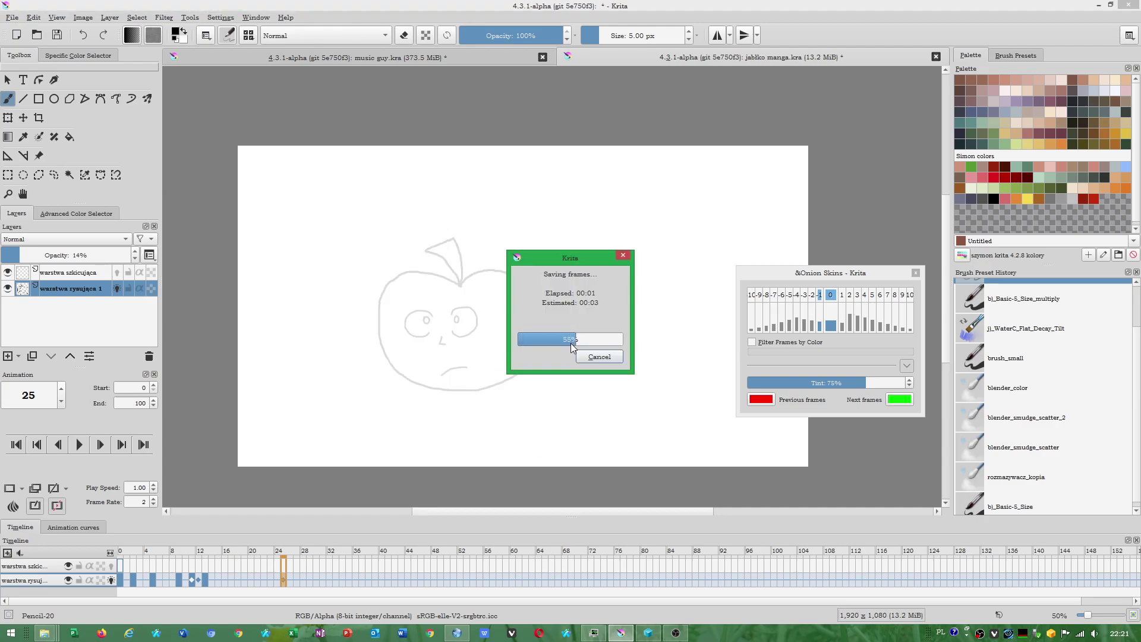
mouse_move(43, 633)
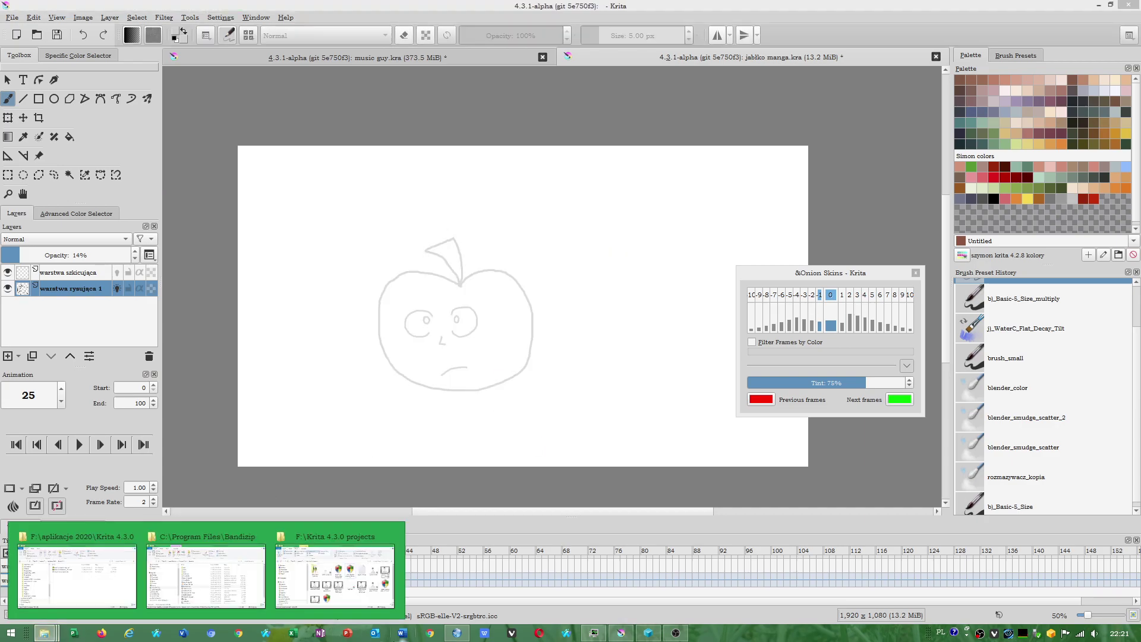
click(335, 570)
double_click(583, 343)
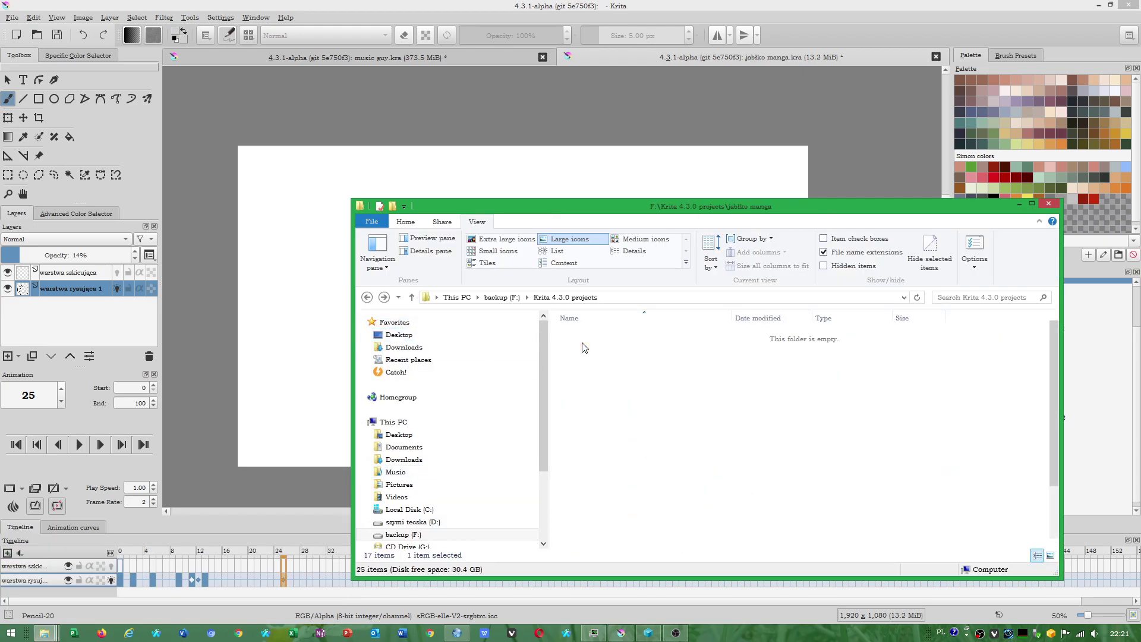
scroll(838, 387, down, 2)
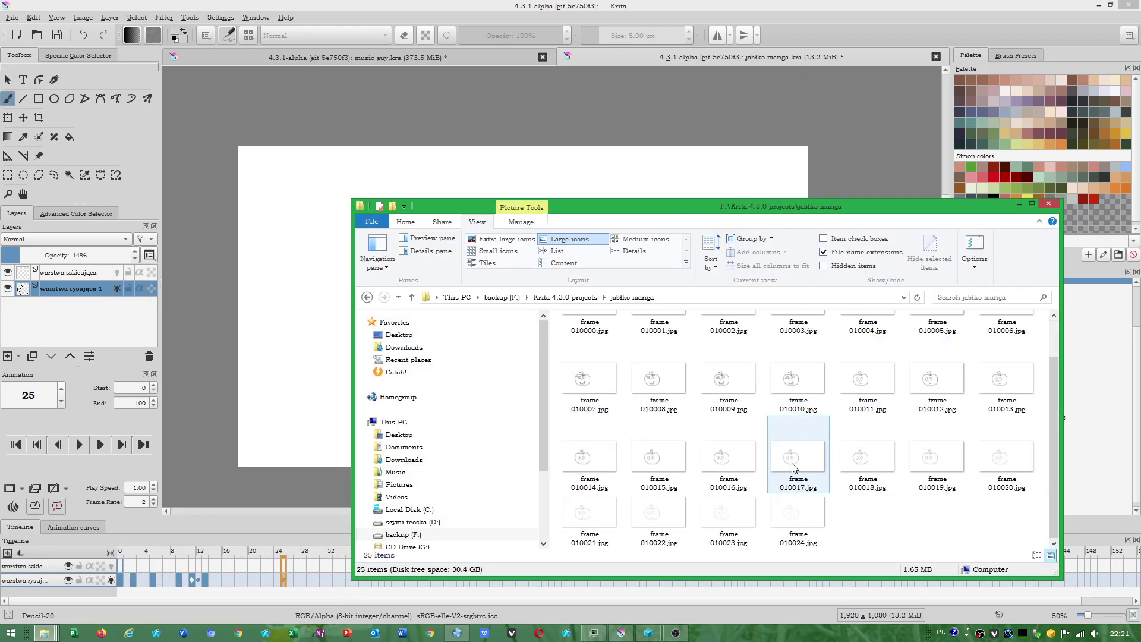
click(367, 297)
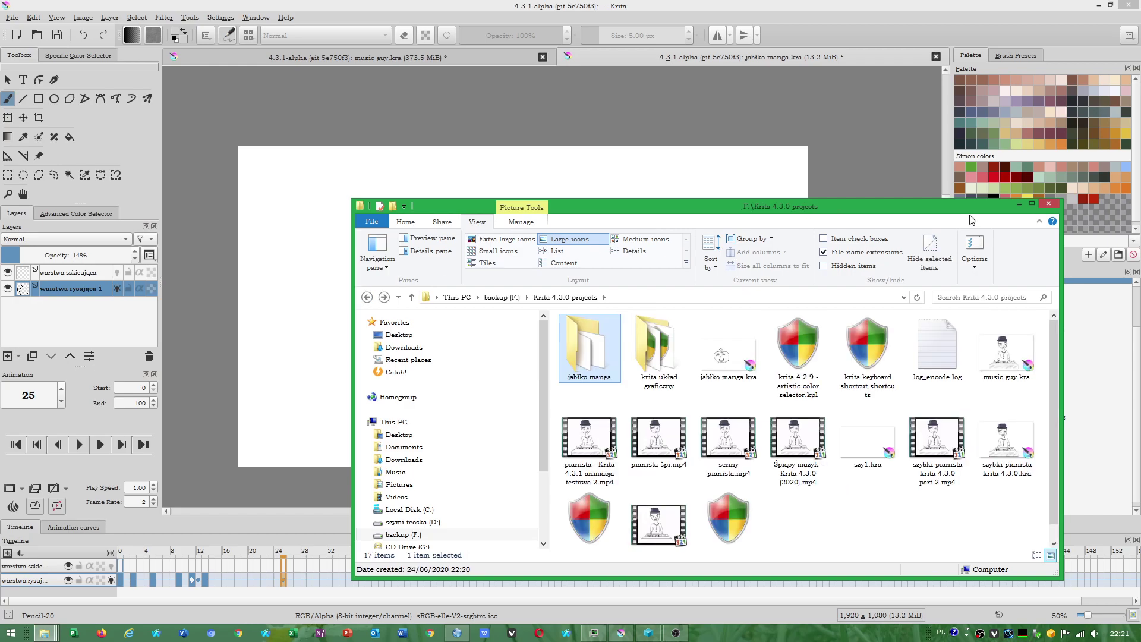
click(1015, 204)
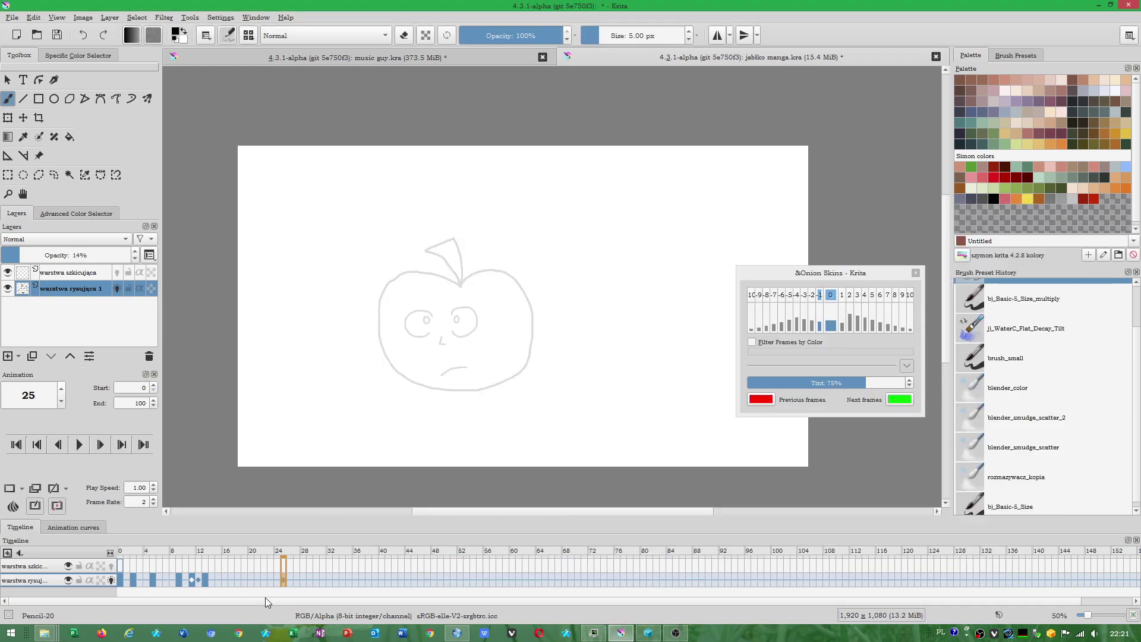
Create a new 1920×1080 document.
click(10, 18)
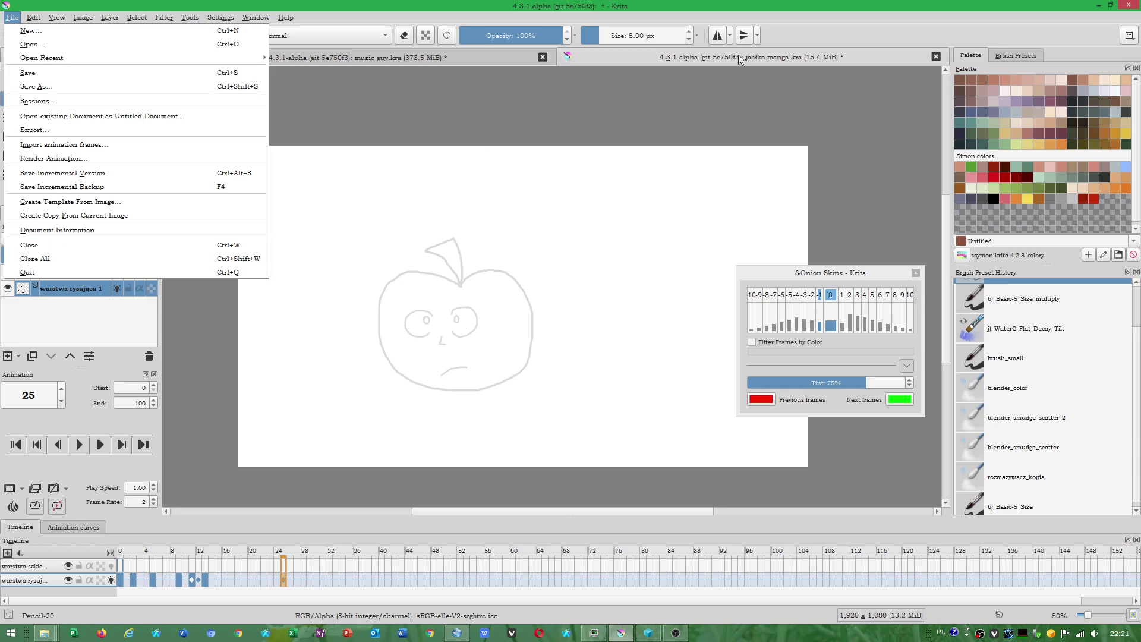
click(888, 47)
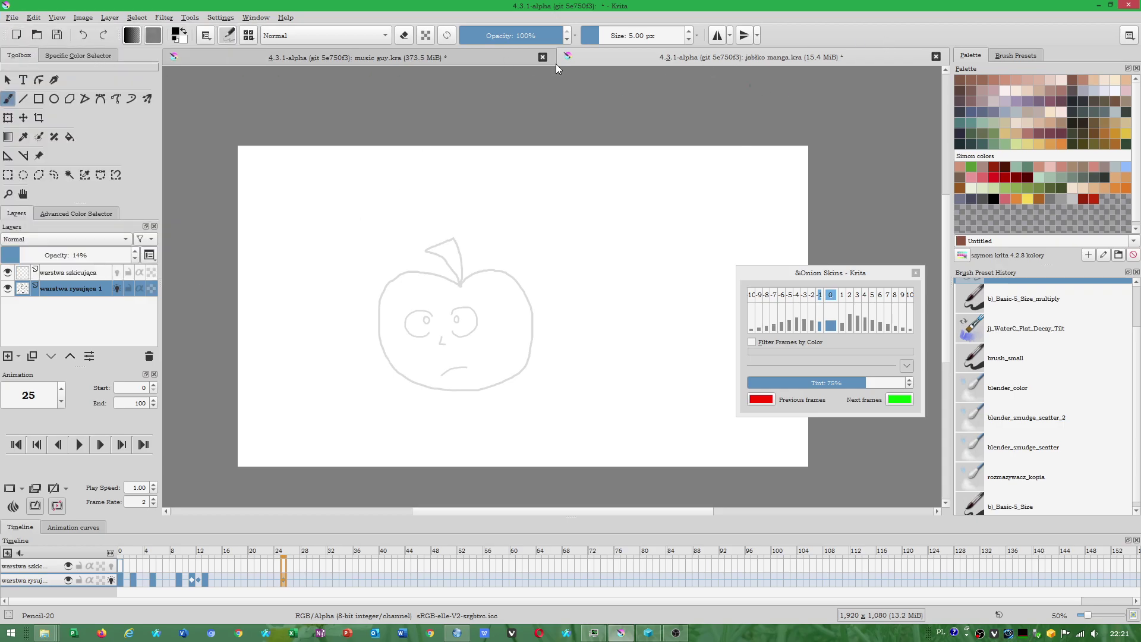
click(17, 37)
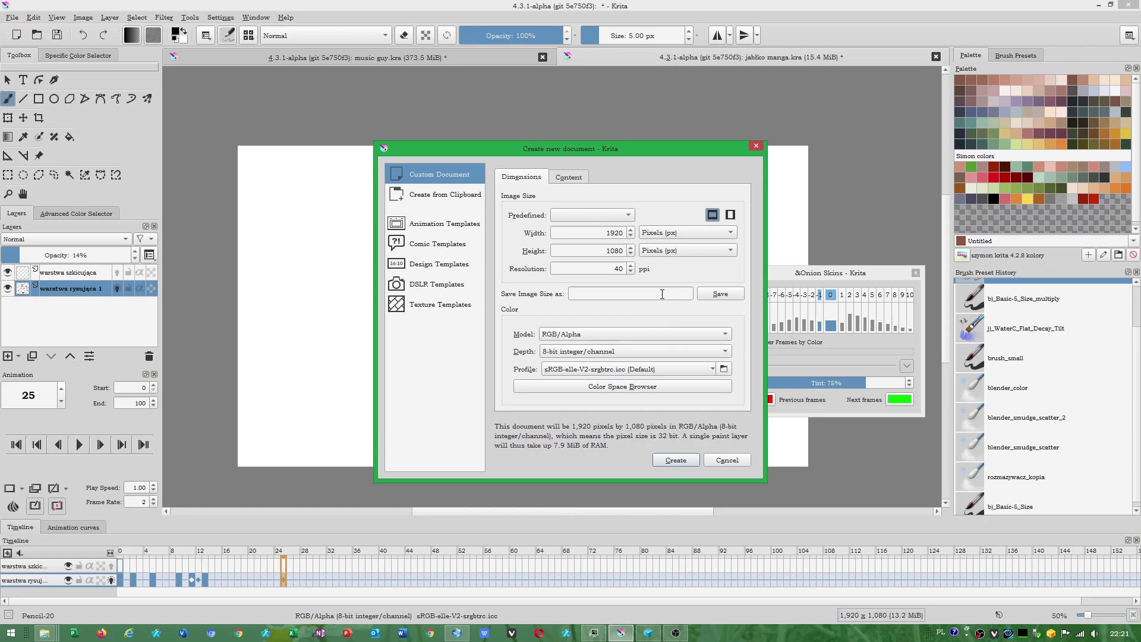
click(675, 459)
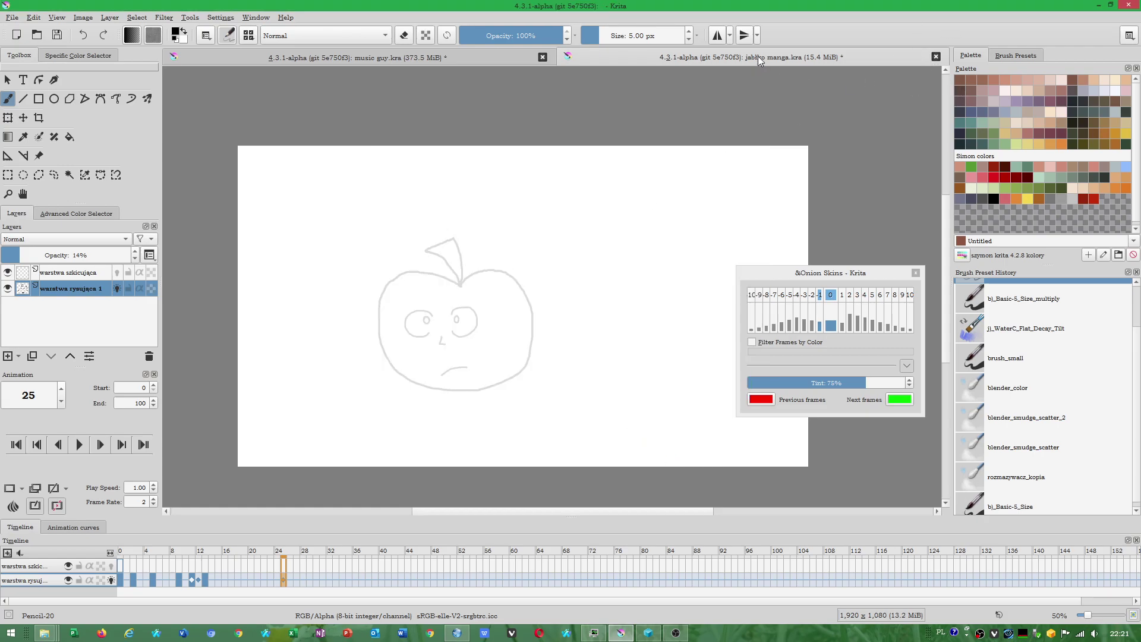
Import all exported JPEG frames from jabłko manga as animation frames.
click(12, 17)
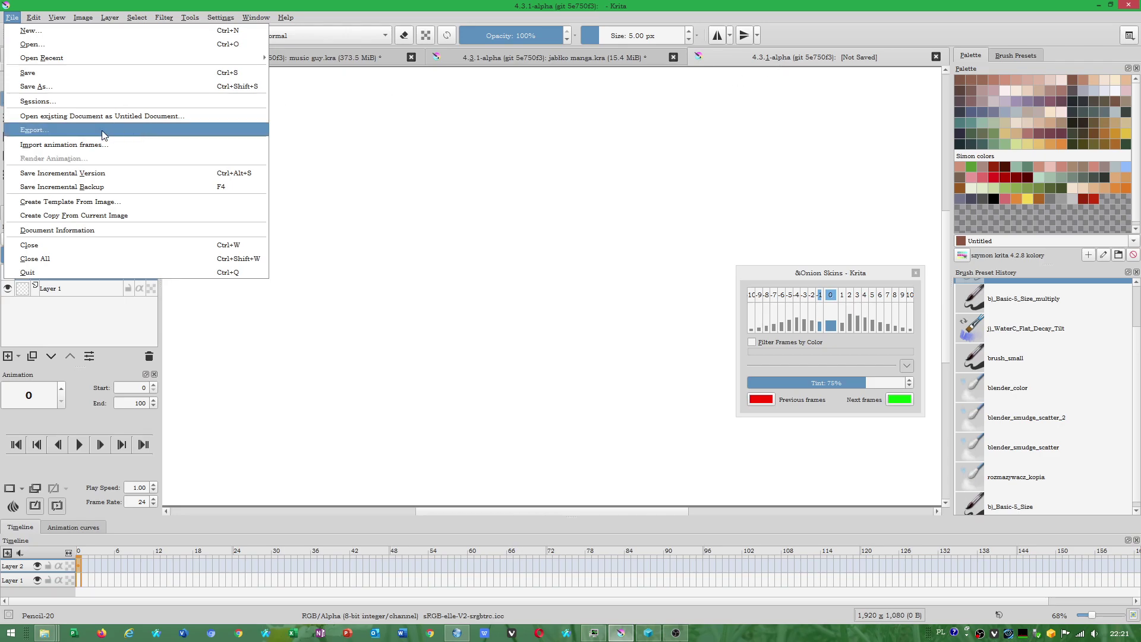
click(65, 145)
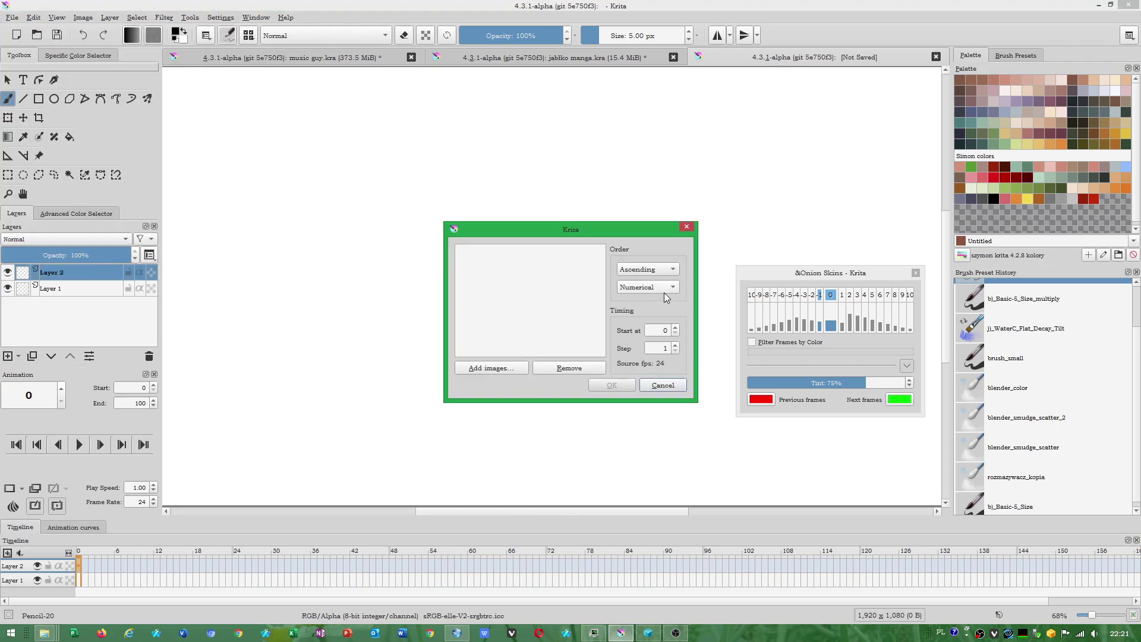
click(463, 369)
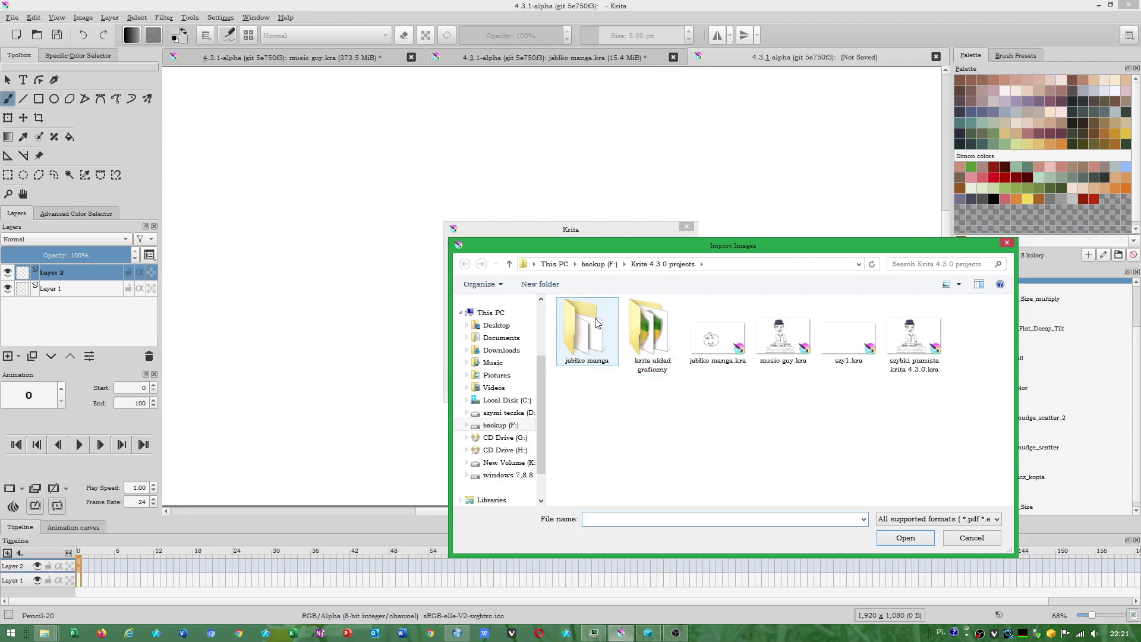
drag(553, 314, 874, 583)
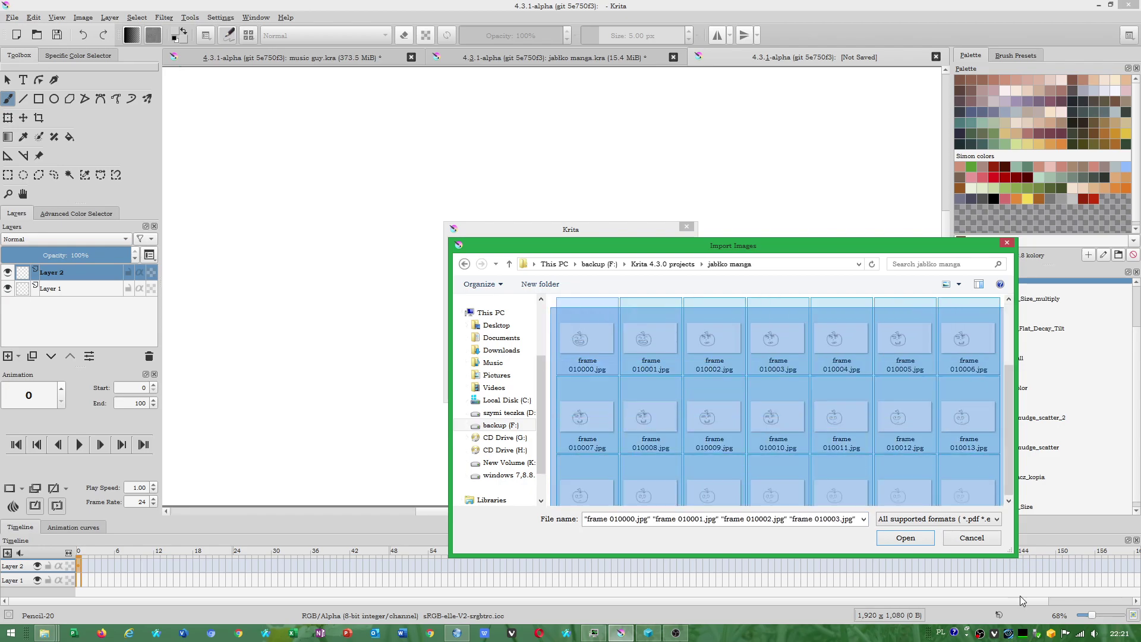
click(905, 537)
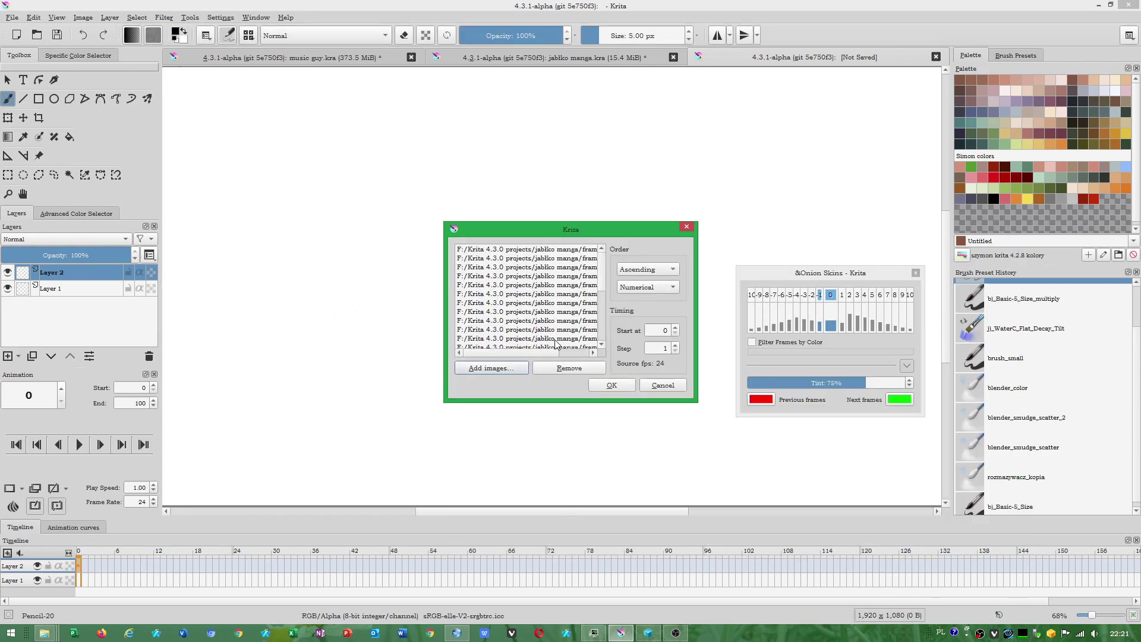
click(610, 385)
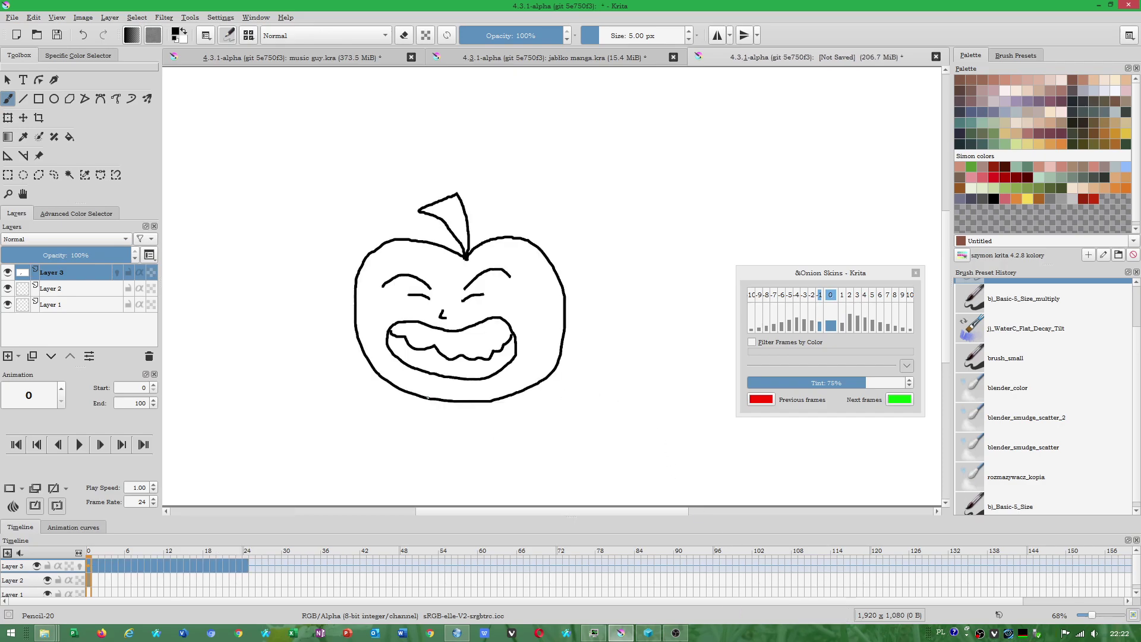
Set the animation frame rate to 2 in the Animation docker.
click(244, 565)
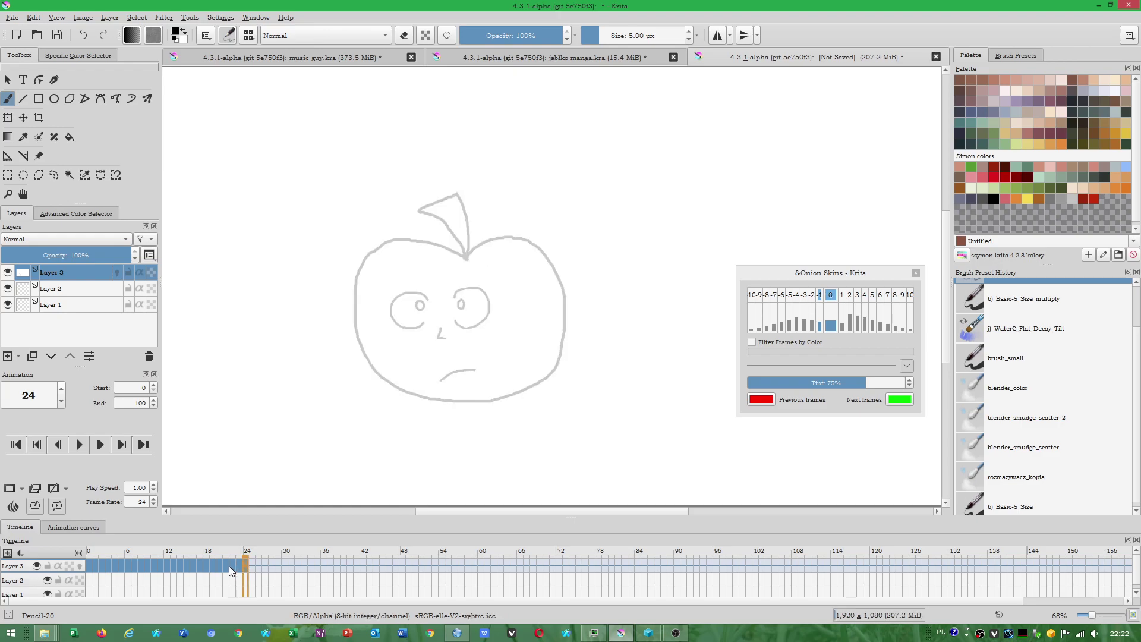
click(148, 504)
key(BackSpace)
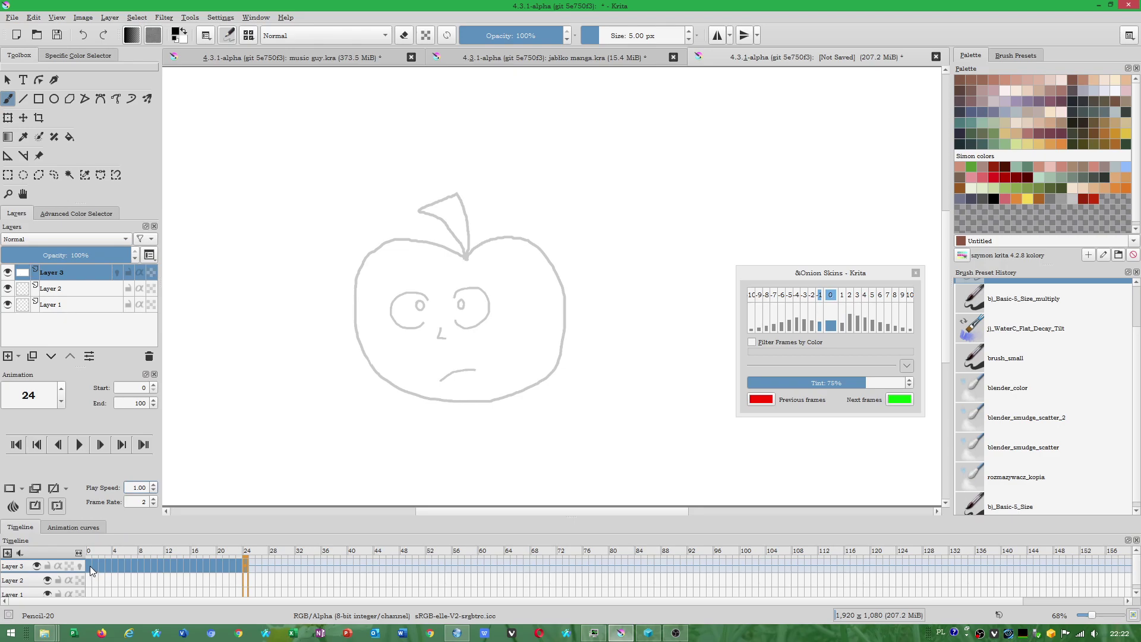
Preview frames 1 to 24 on the timeline and bring up frame 24's keyframe options.
click(90, 566)
drag(99, 566, 138, 572)
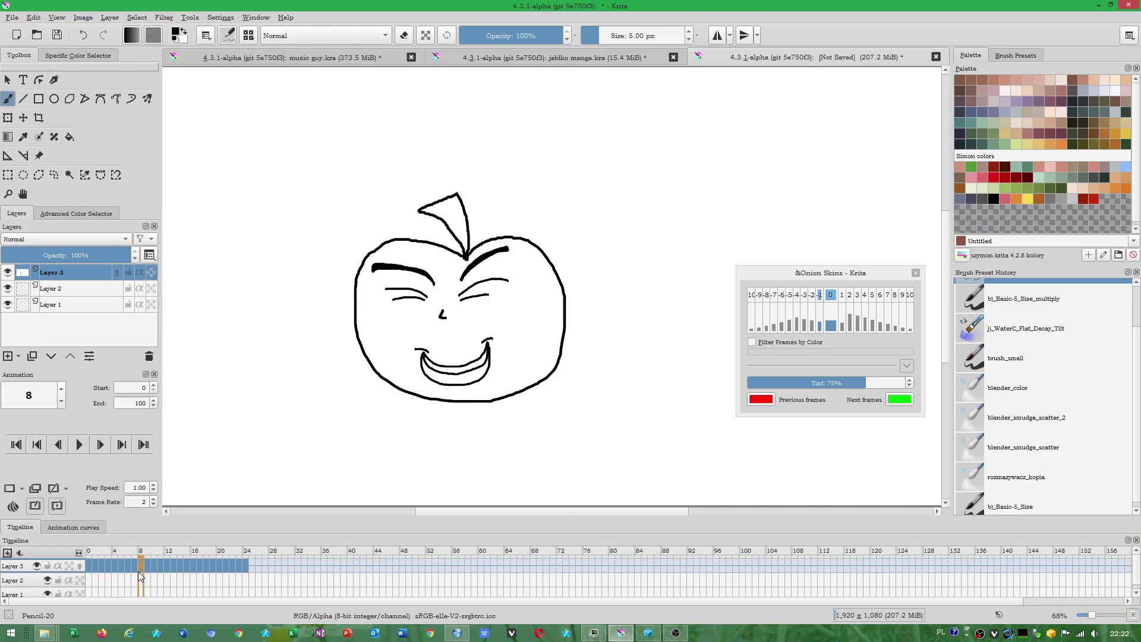
click(246, 569)
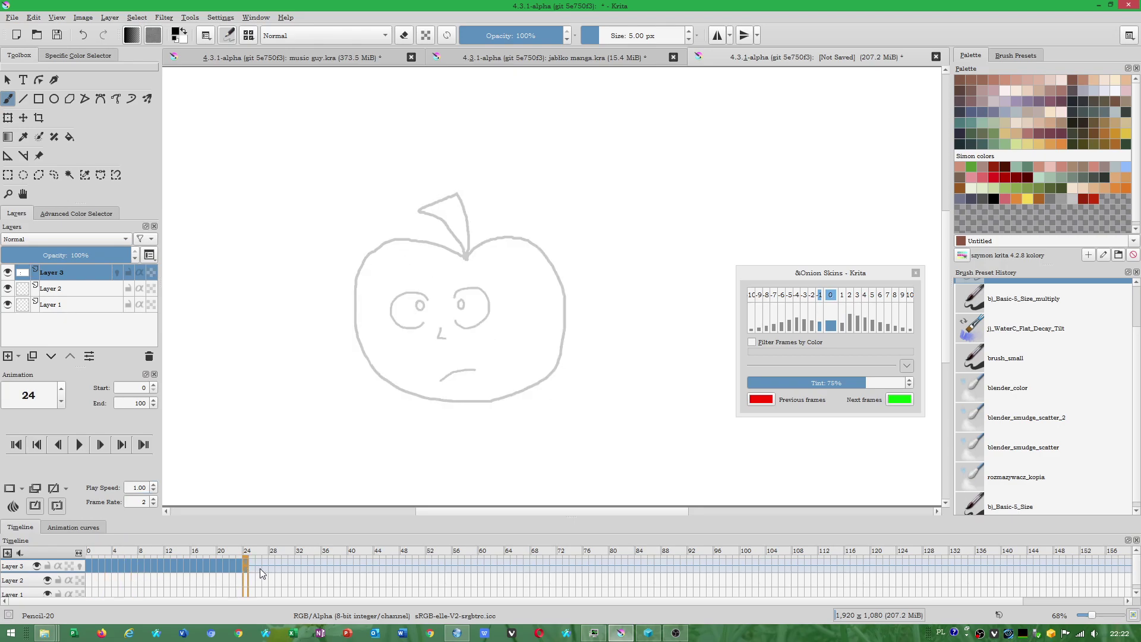
click(98, 568)
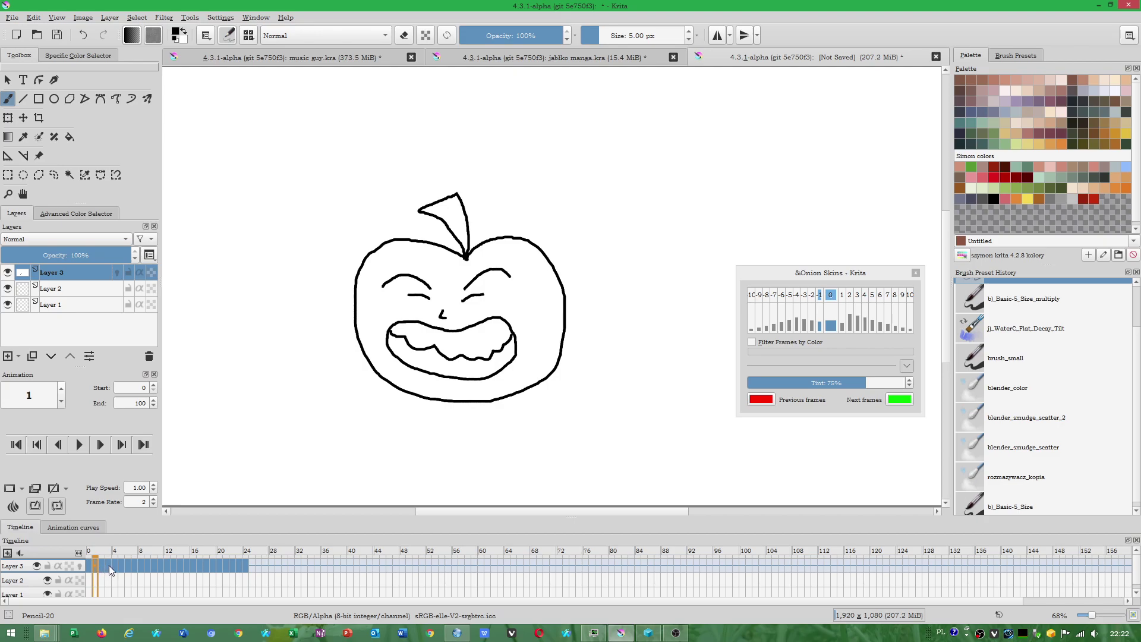
drag(109, 565, 94, 565)
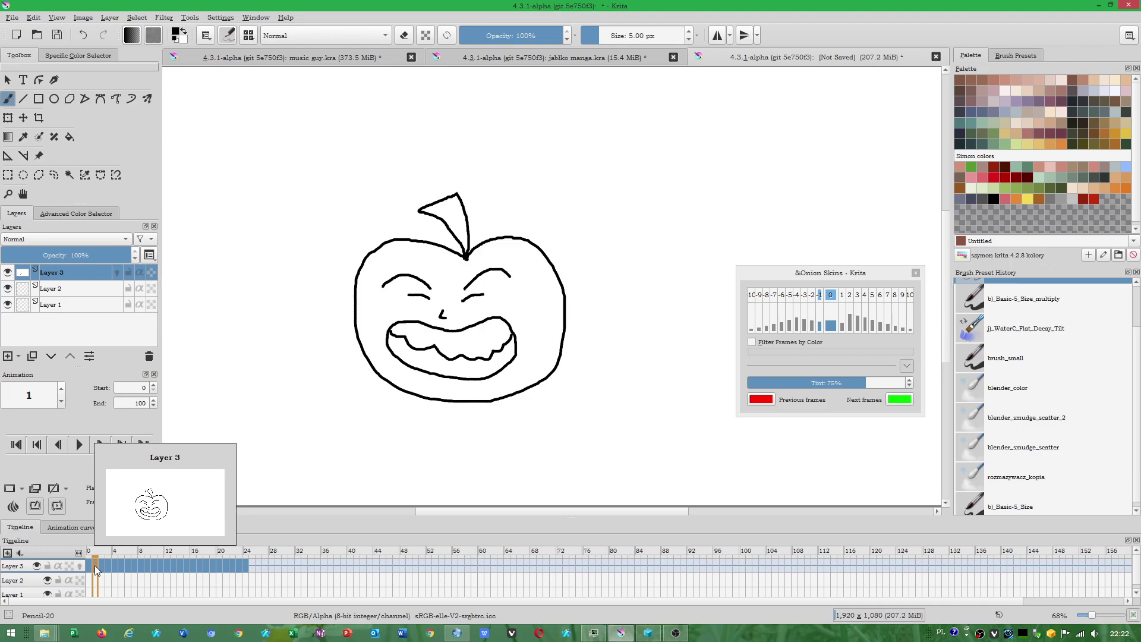
click(247, 566)
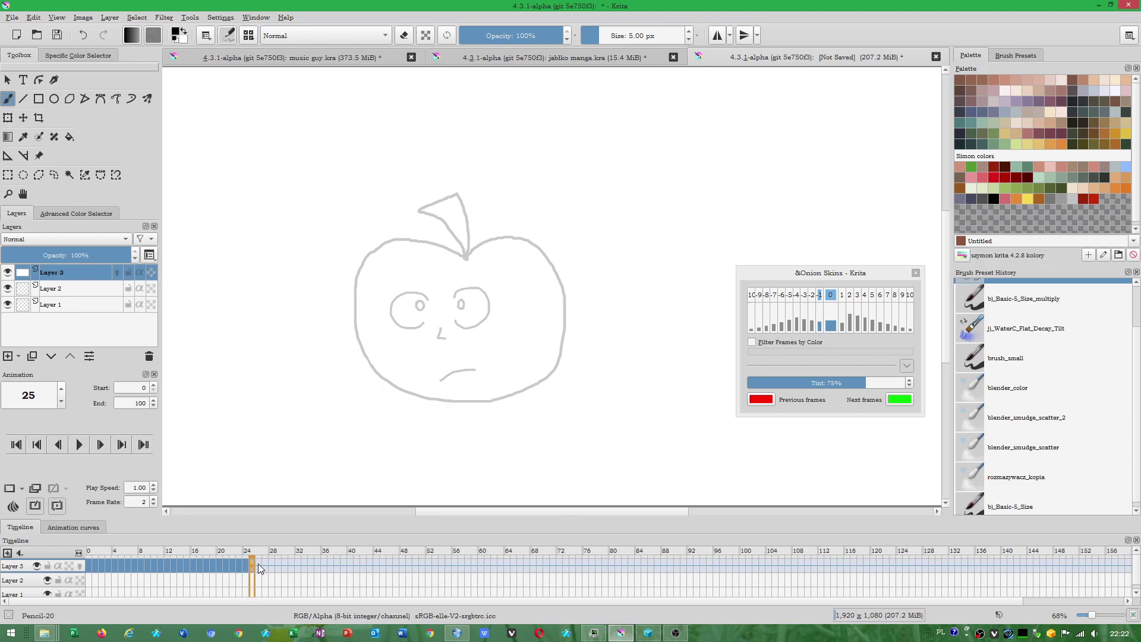
click(248, 565)
right_click(246, 565)
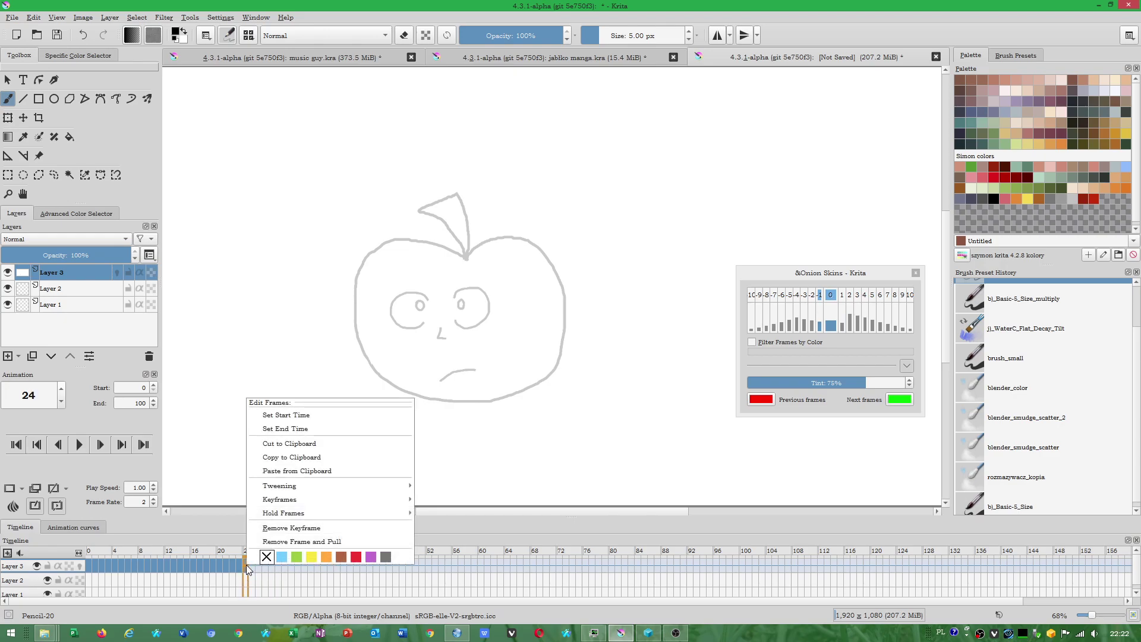
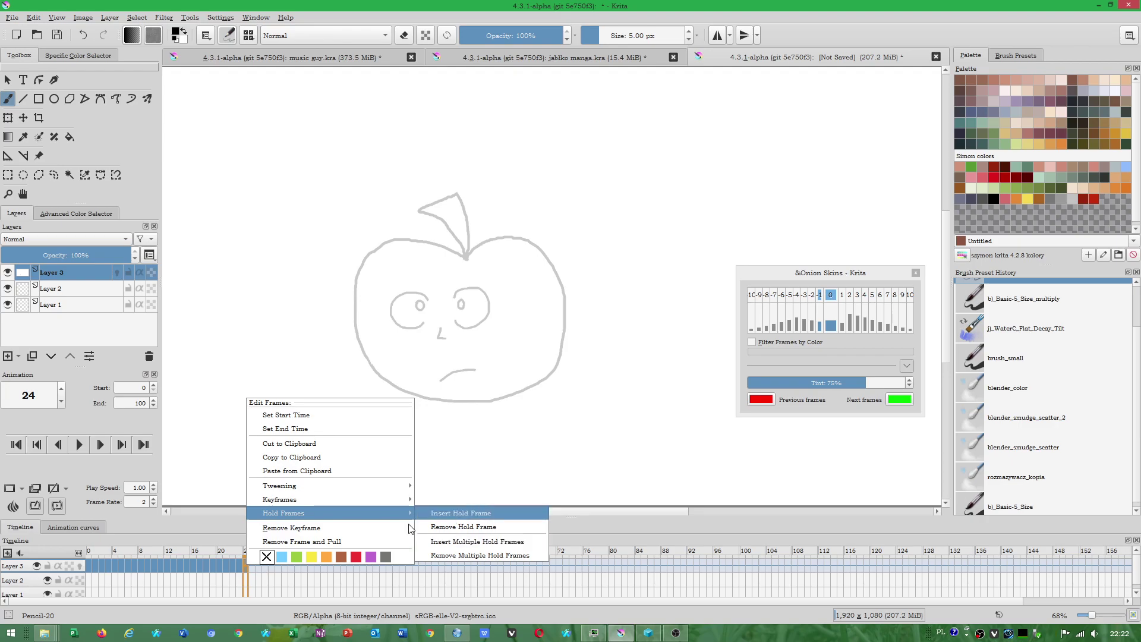
Insert a hold frame after the apple drawing, then one into Layer 3's frames 25–40.
click(458, 515)
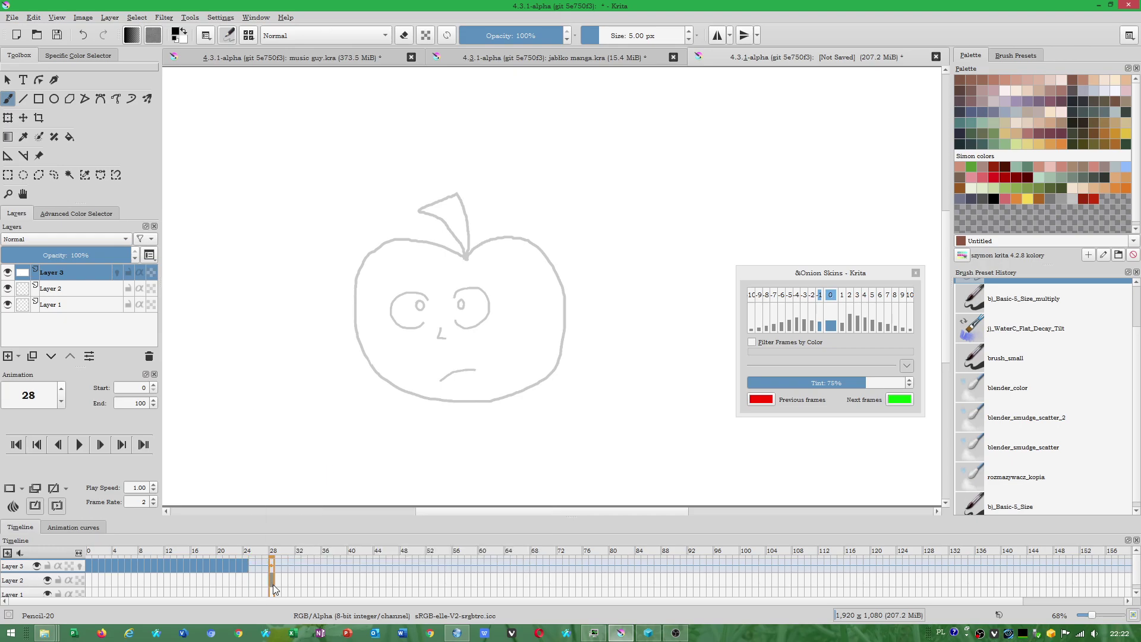
shift+click(386, 564)
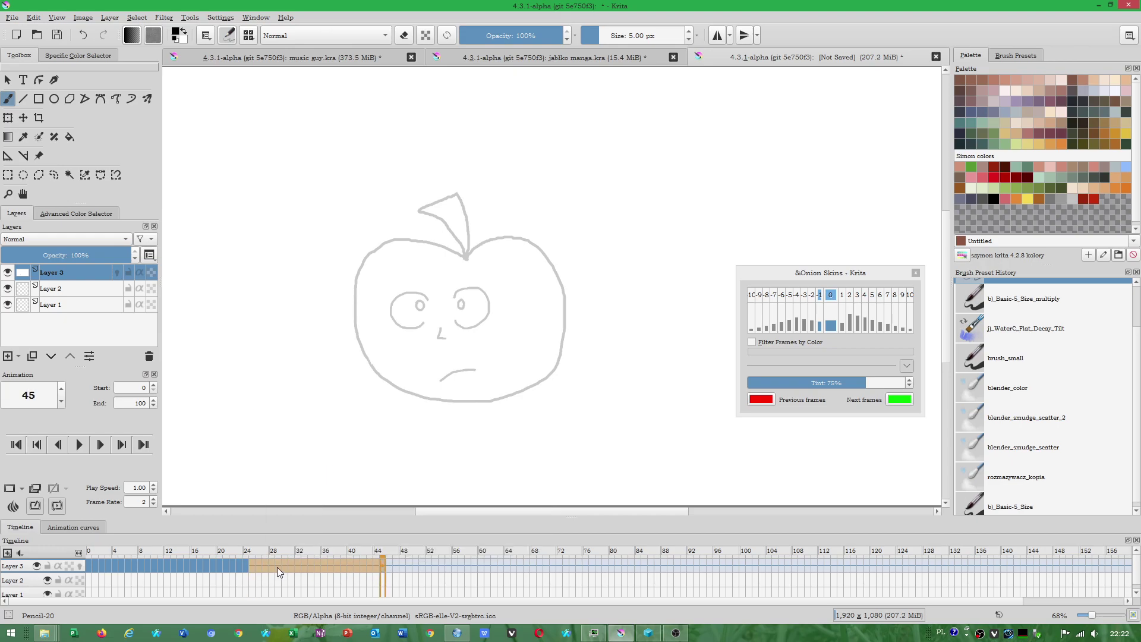
click(252, 565)
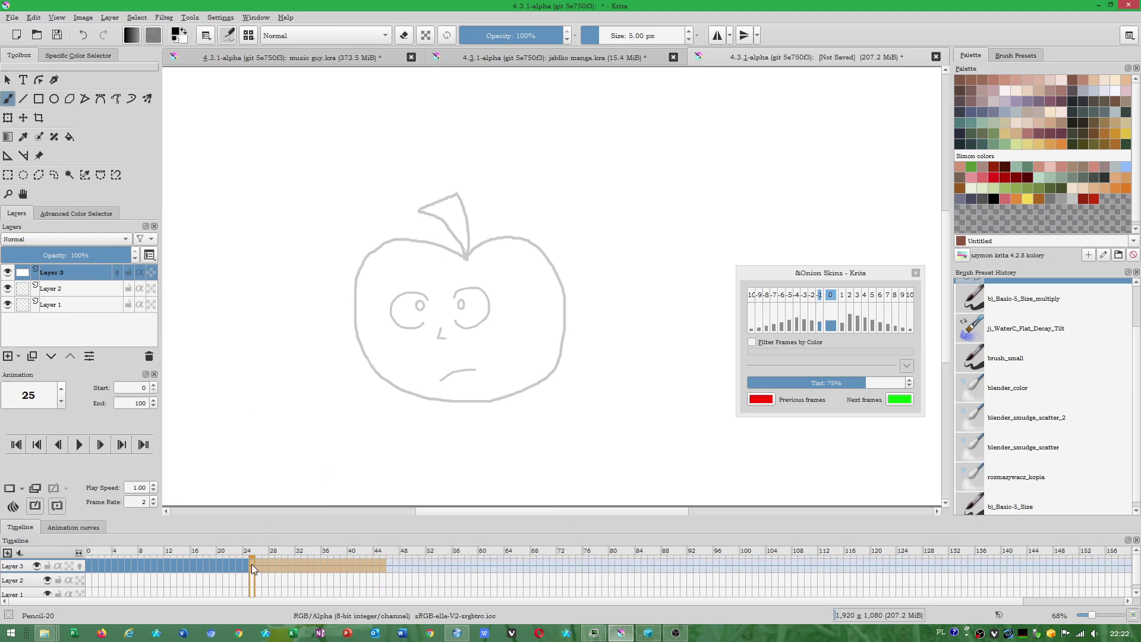
shift+click(355, 568)
right_click(302, 567)
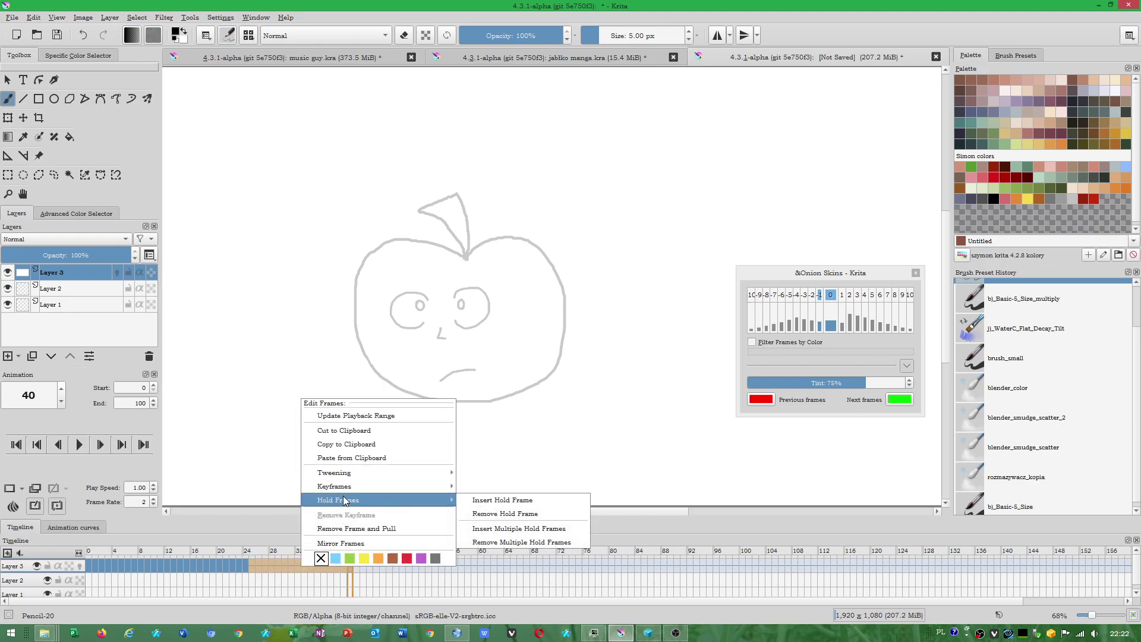
mouse_move(384, 501)
click(476, 498)
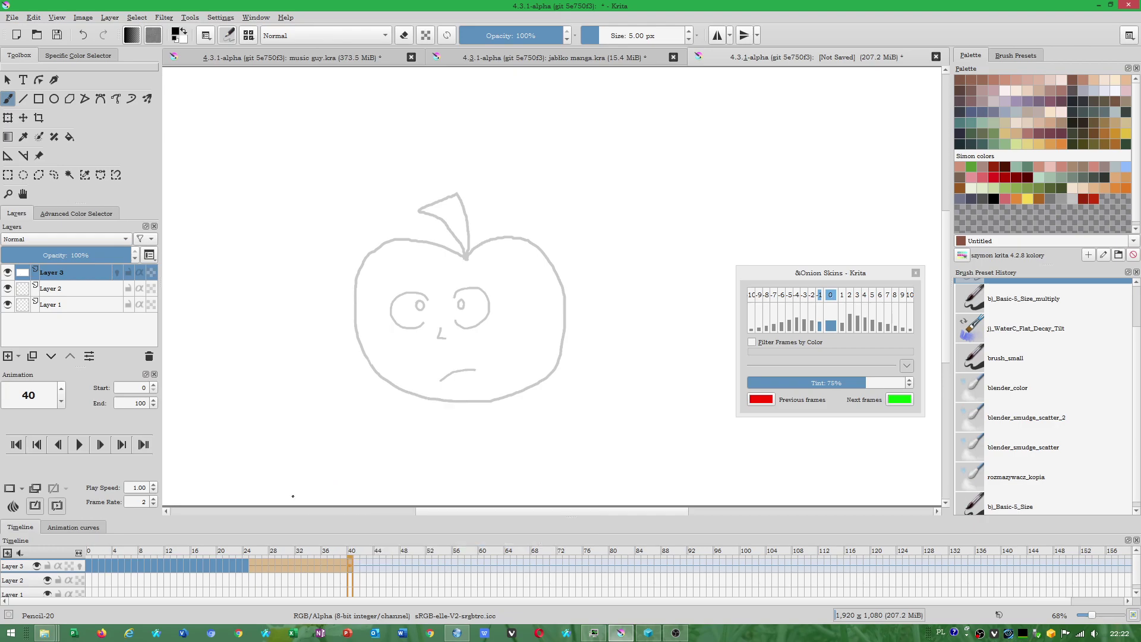
Insert multiple hold frames into Layer 3's frames 25–31.
click(255, 567)
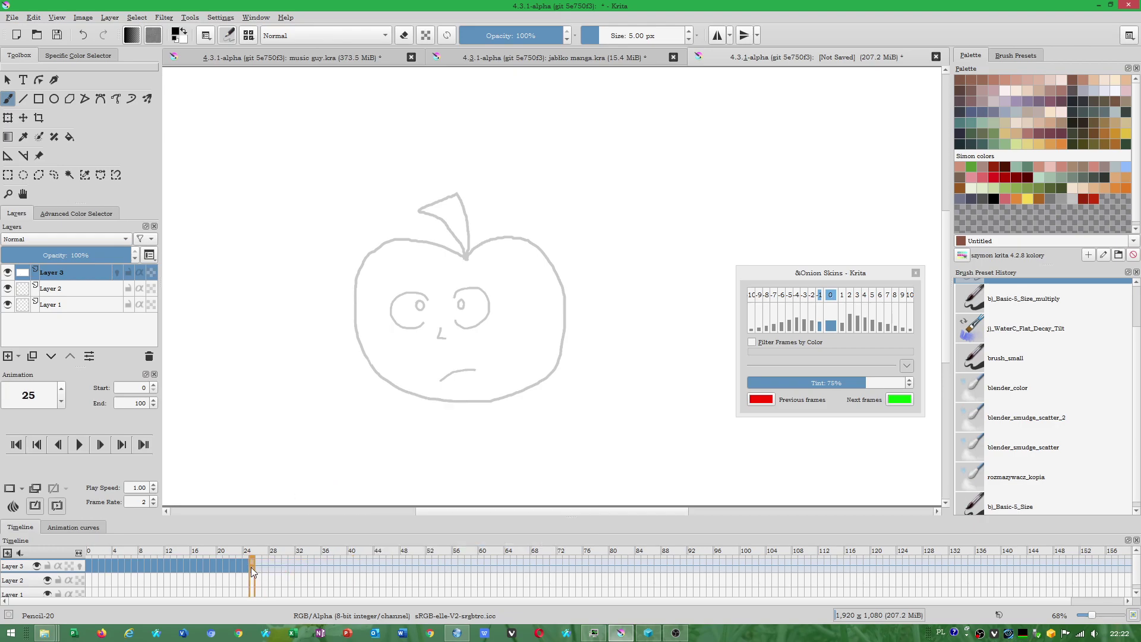
click(337, 567)
click(254, 565)
shift+click(293, 565)
right_click(294, 565)
mouse_move(361, 498)
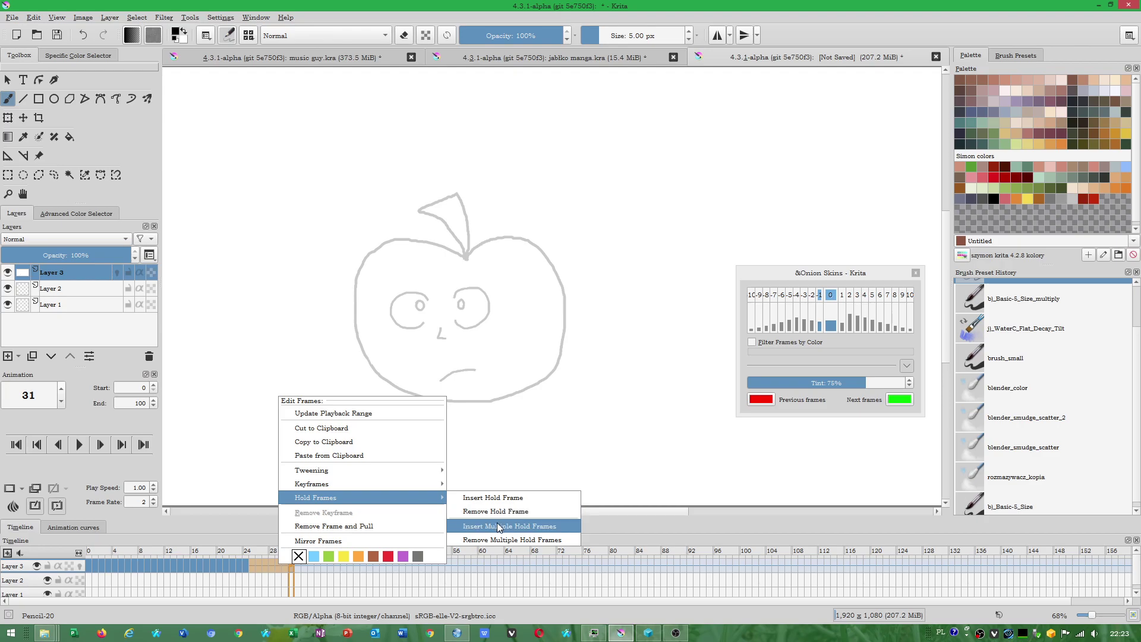
click(500, 527)
click(536, 335)
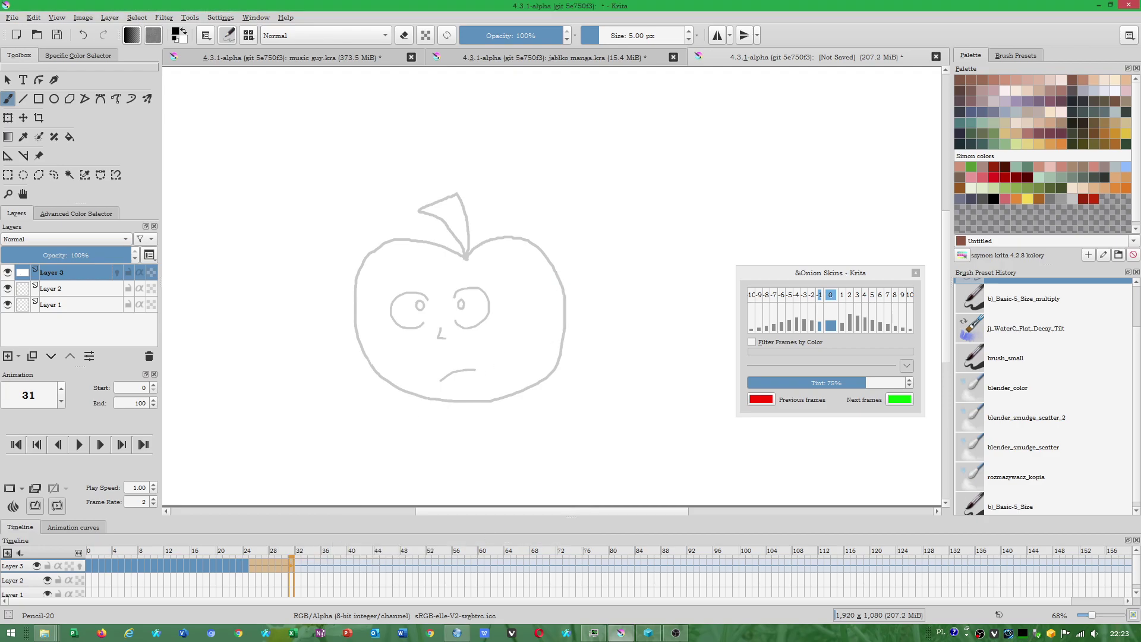
Create a blank keyframe at frame 25 on Layer 3 and check frames 29 and 25.
click(274, 563)
right_click(253, 565)
click(333, 532)
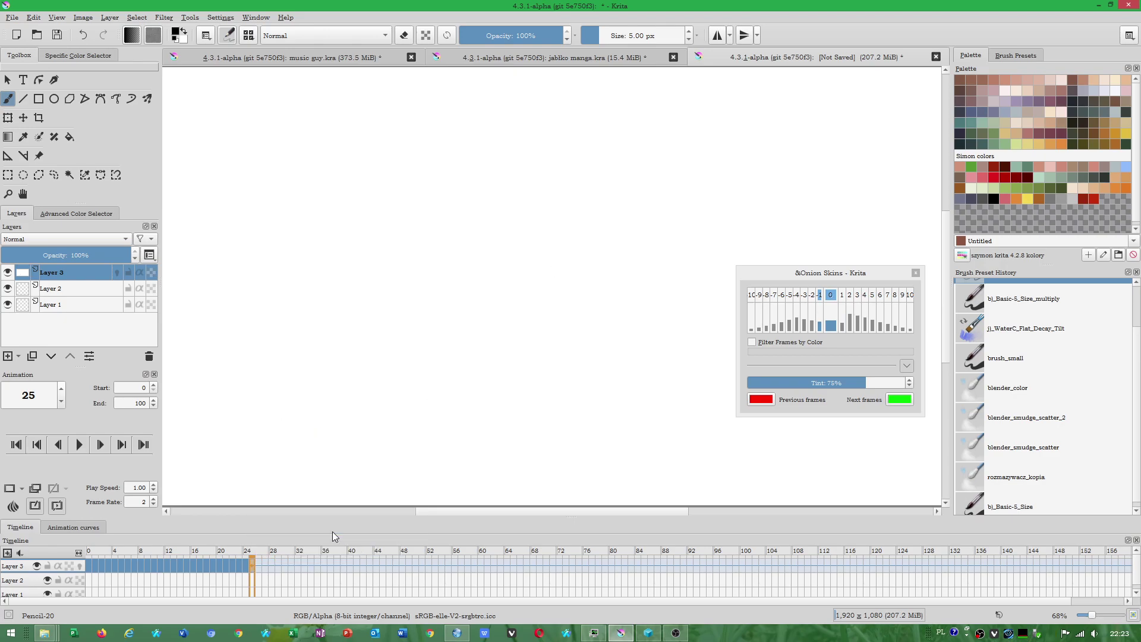
click(278, 566)
click(248, 566)
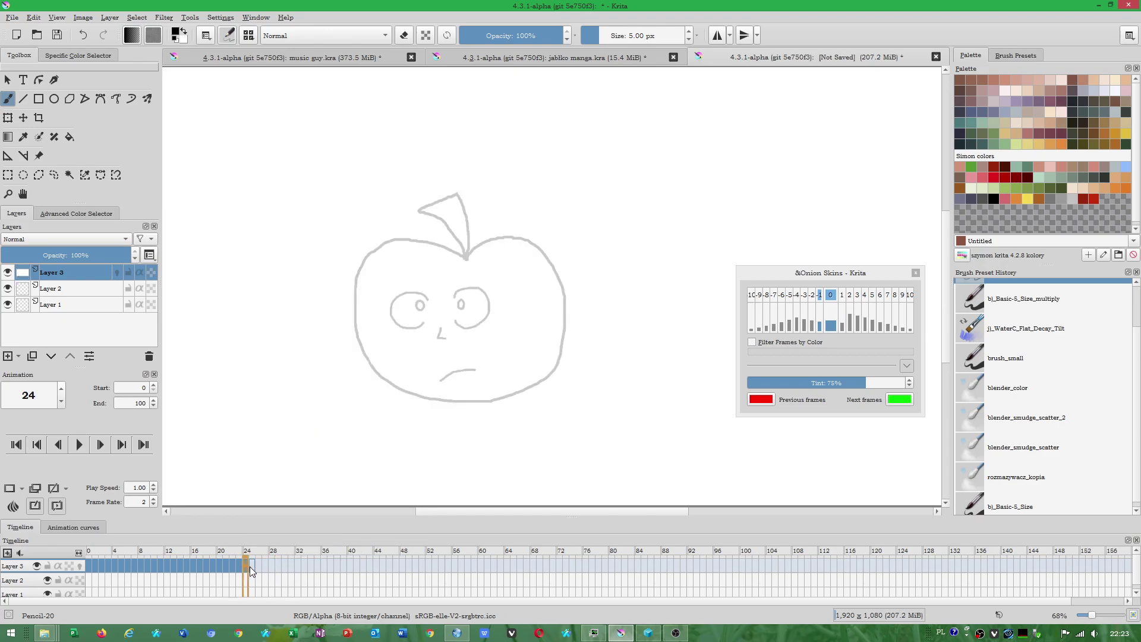
Insert multiple hold frames across Layer 3's frames 25–33, then select frames 25–31.
shift+click(306, 569)
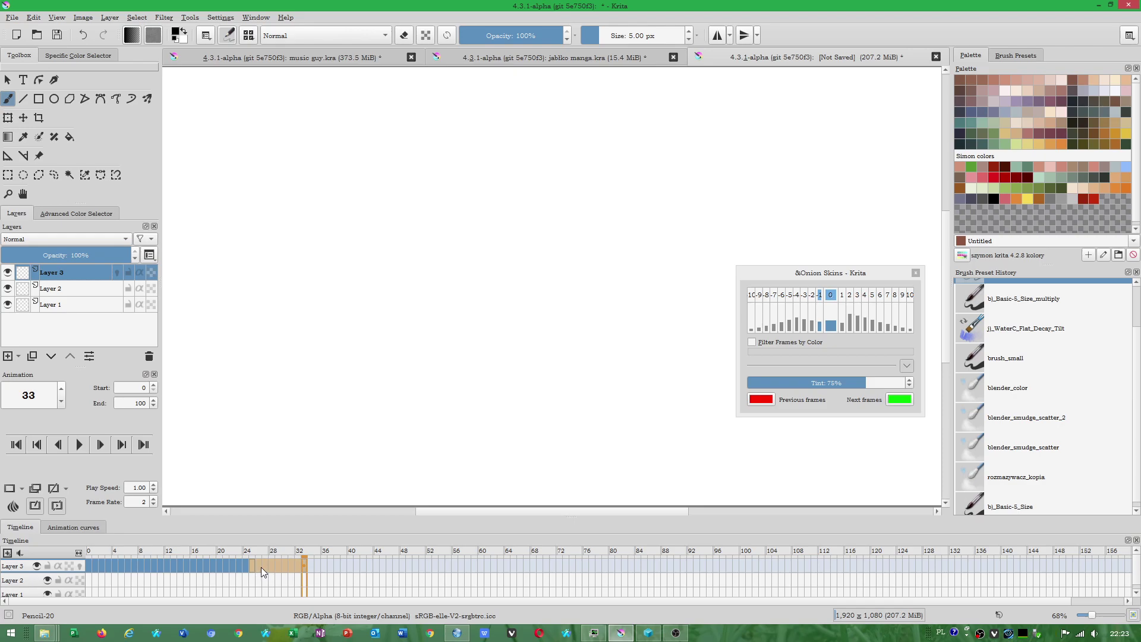
right_click(271, 567)
mouse_move(309, 501)
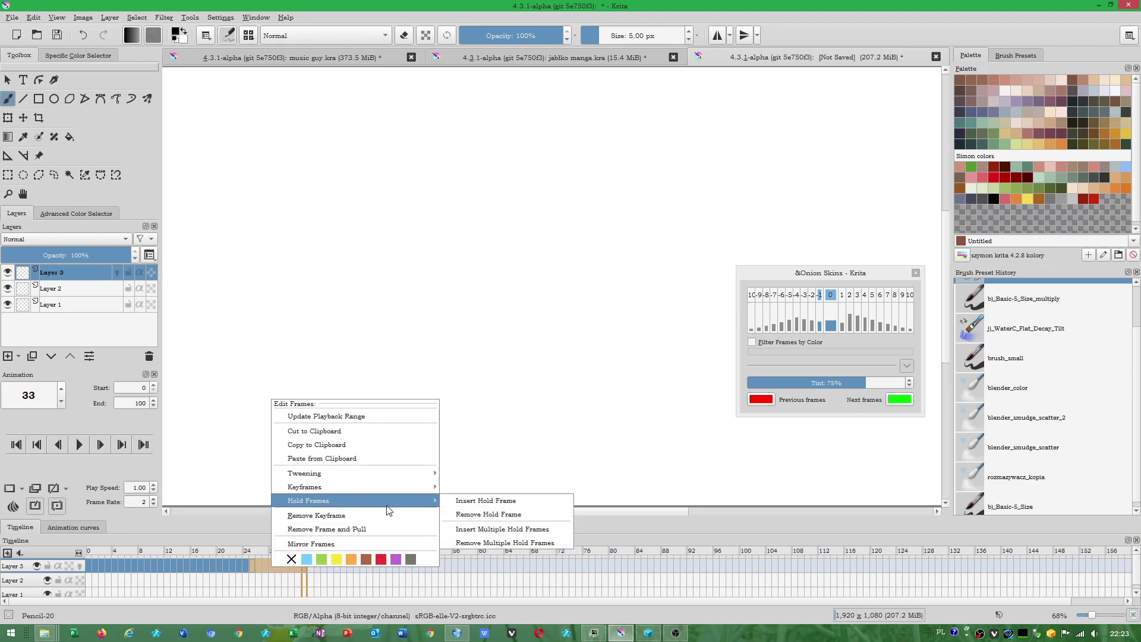
click(483, 528)
click(549, 333)
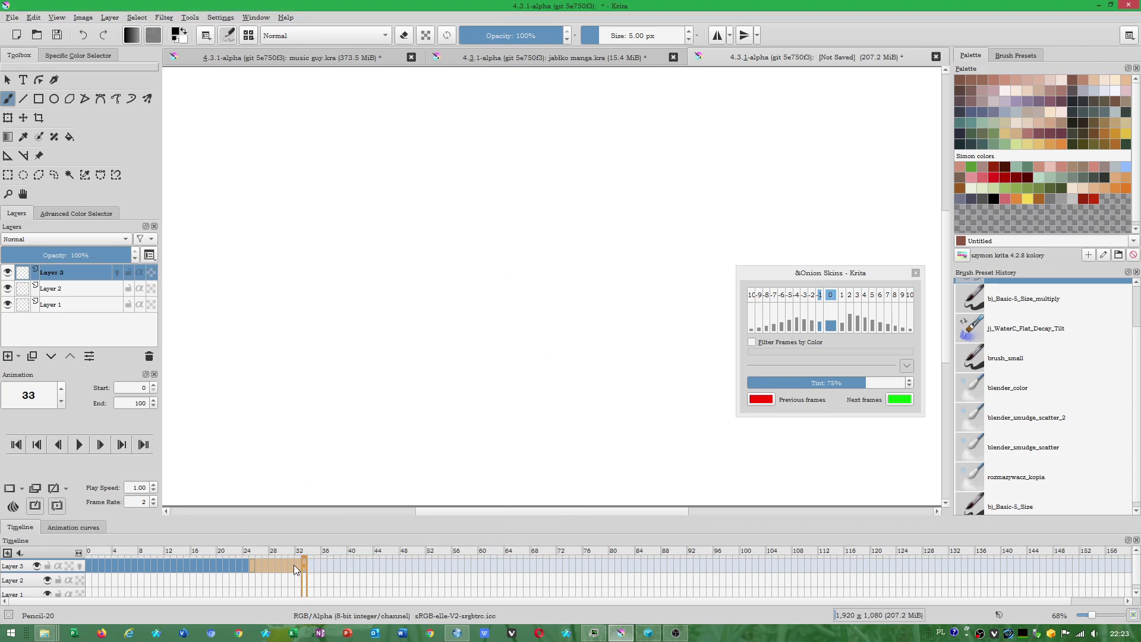
click(257, 566)
shift+click(292, 566)
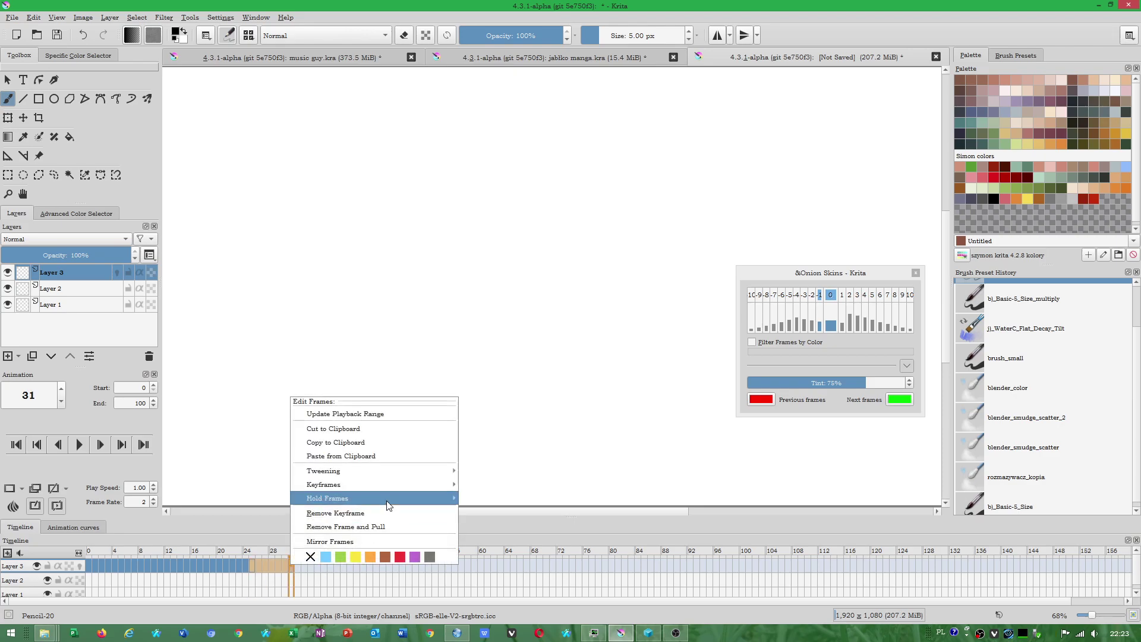
mouse_move(375, 484)
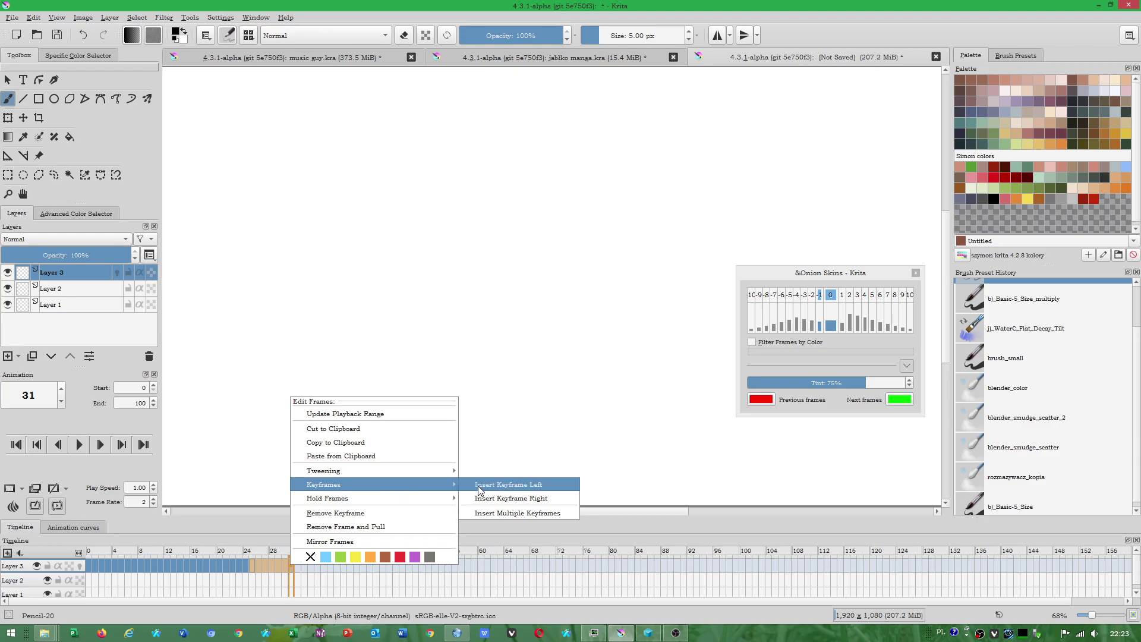
mouse_move(327, 498)
click(506, 498)
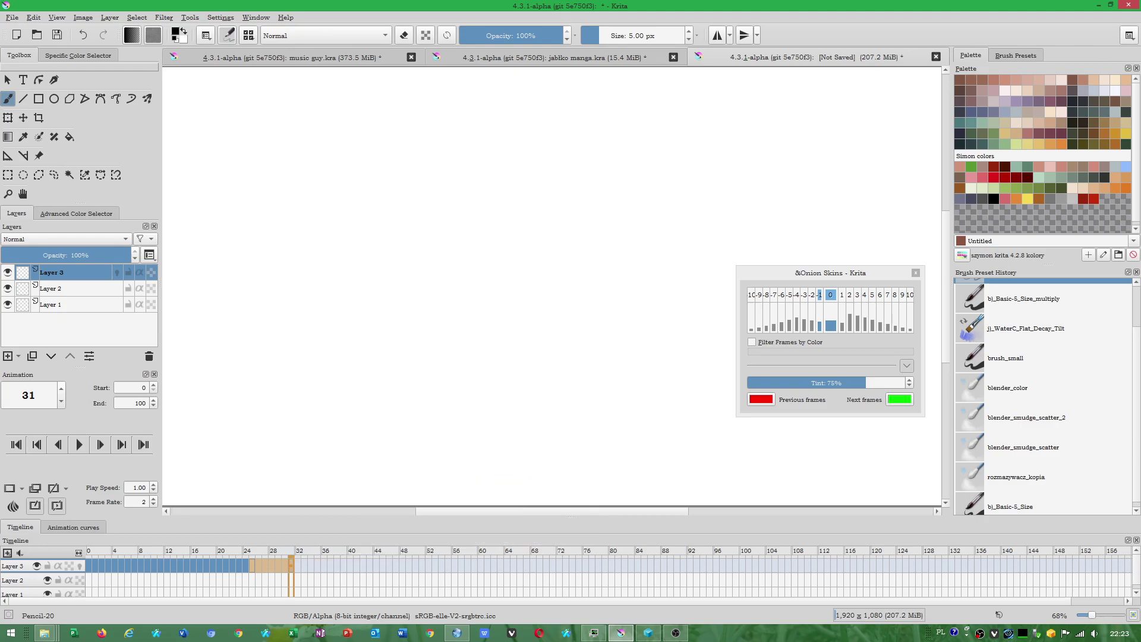
Insert a hold frame at frame 26 on Layer 3.
drag(286, 565, 254, 564)
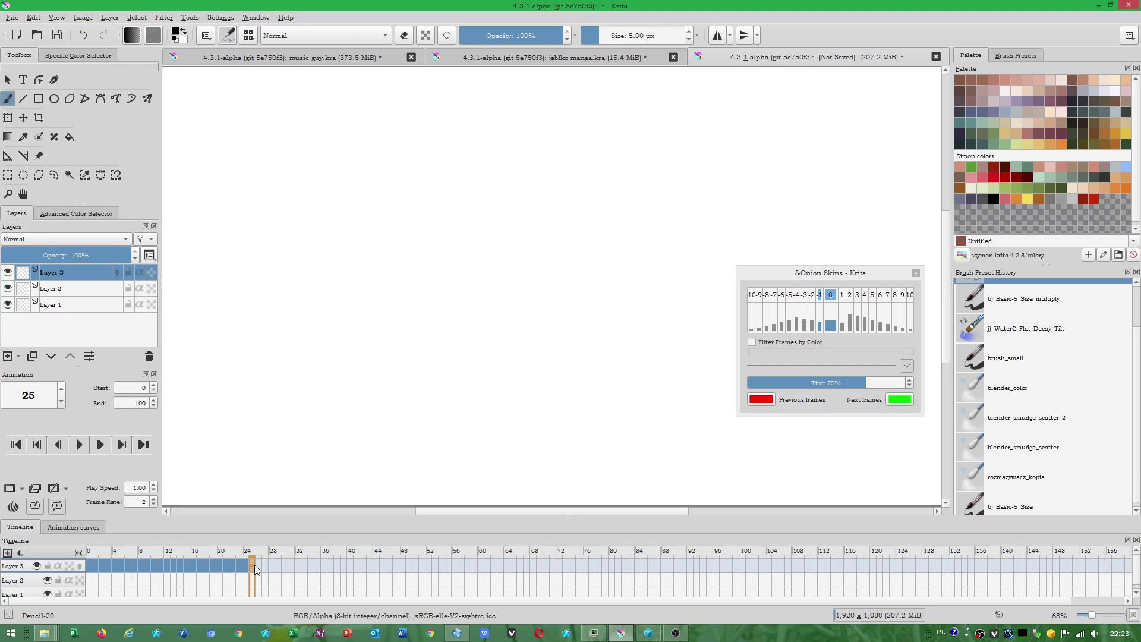
click(260, 570)
right_click(259, 569)
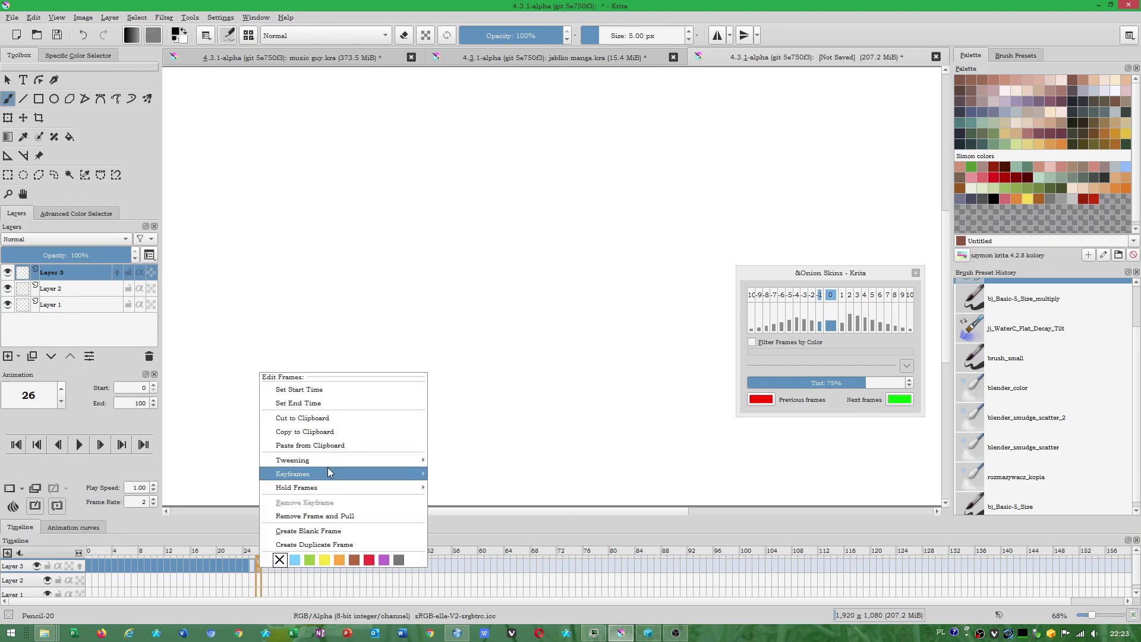
click(472, 487)
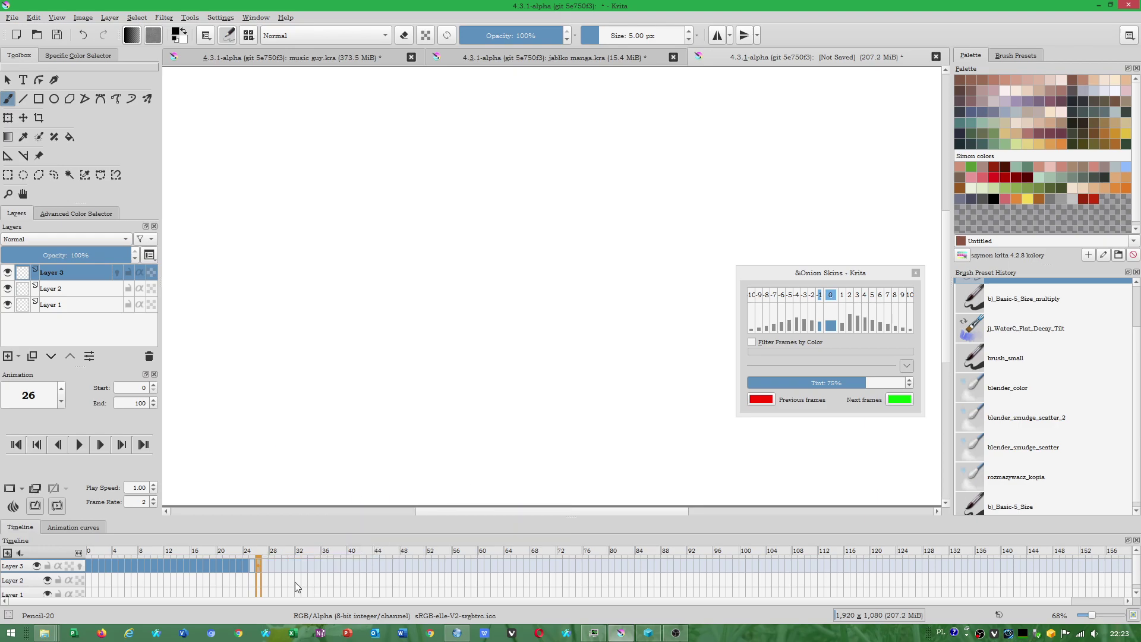
right_click(256, 563)
mouse_move(293, 484)
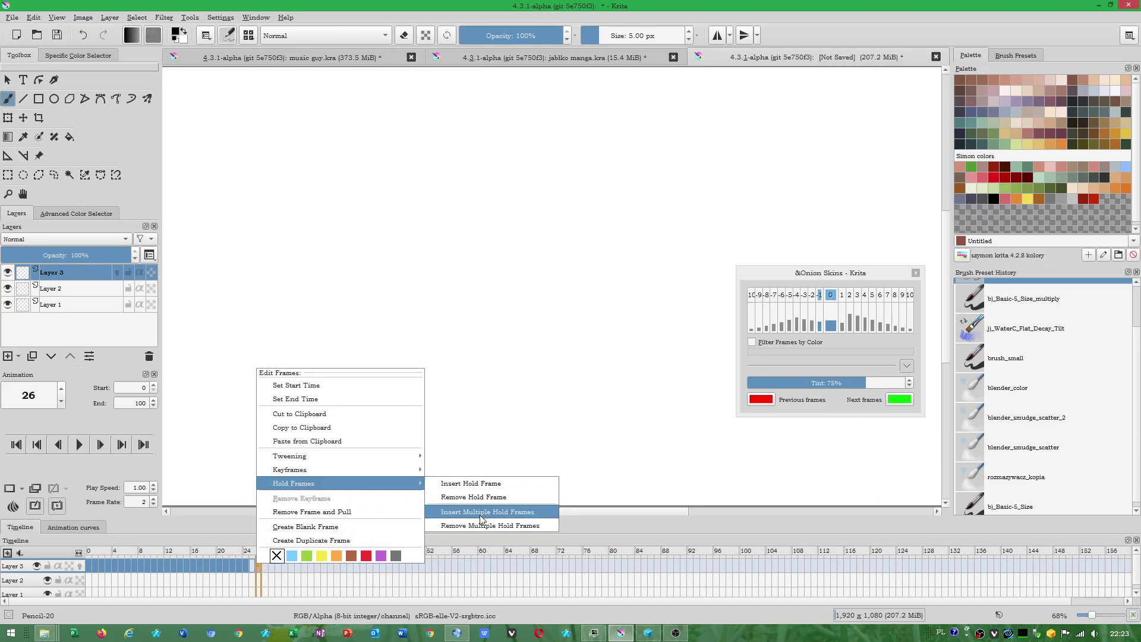
Insert multiple hold frames twice on Layer 3, at frame 25 and frame 26.
click(481, 515)
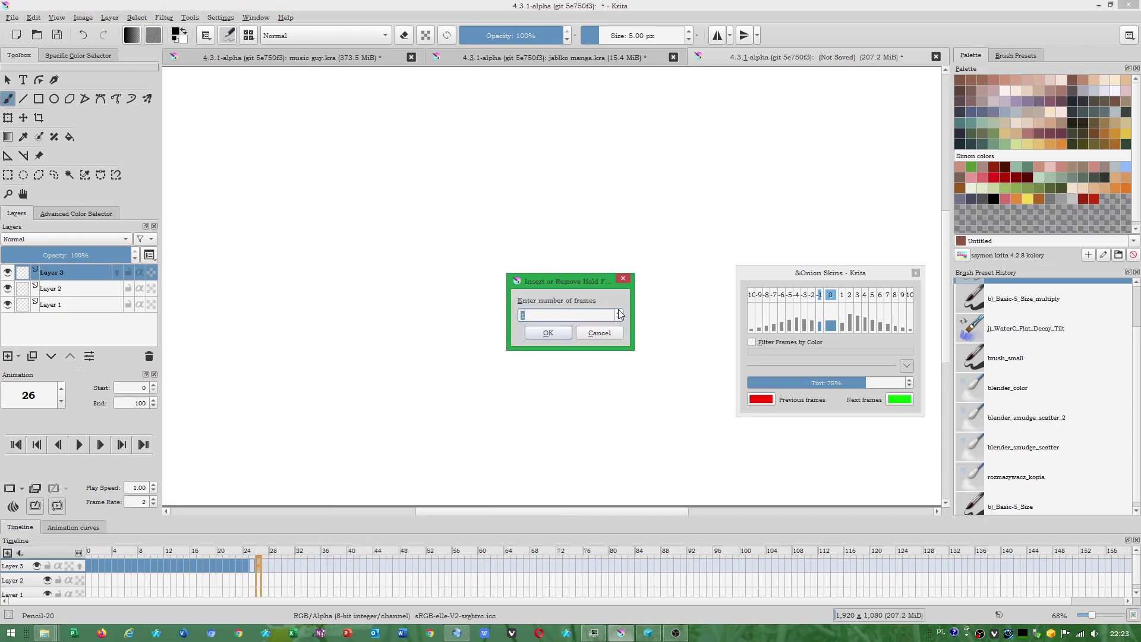
click(548, 333)
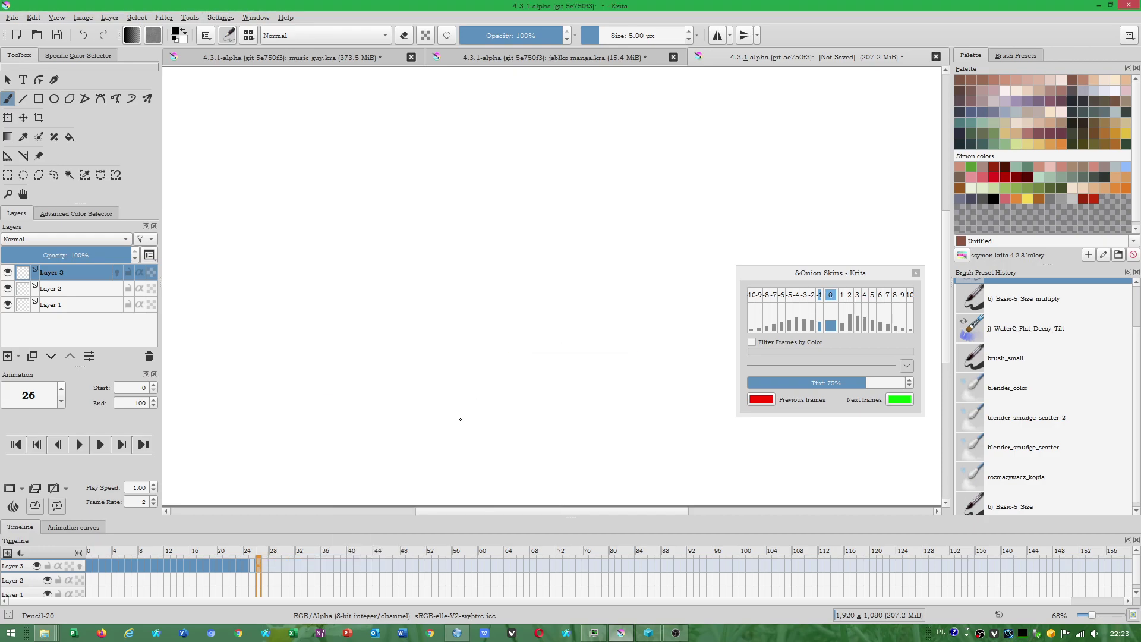
click(260, 566)
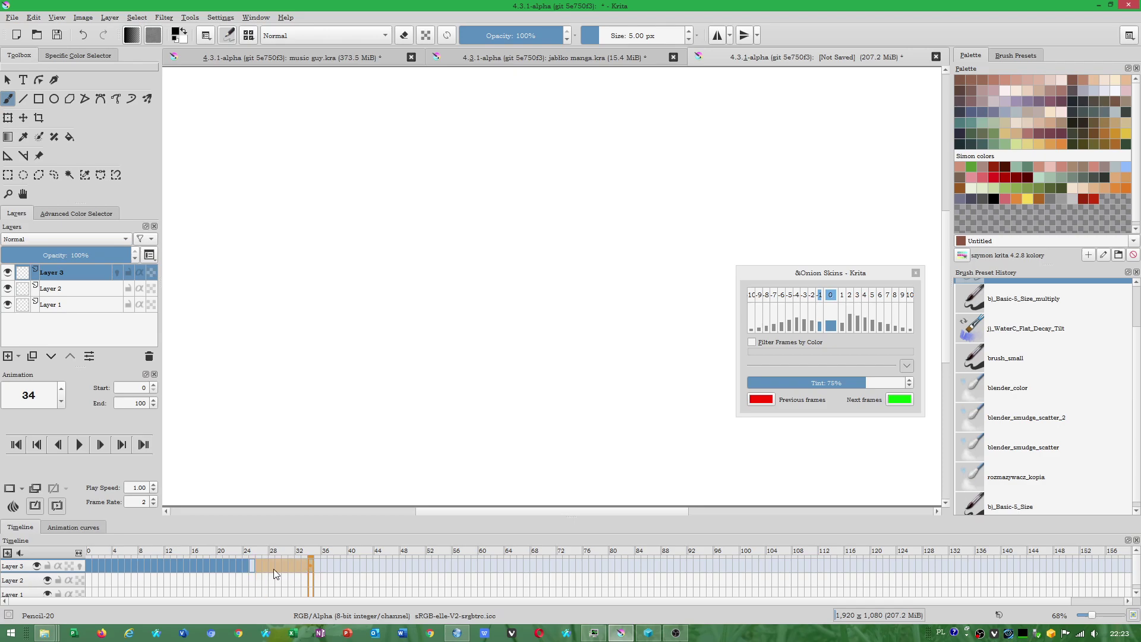
right_click(280, 566)
mouse_move(362, 500)
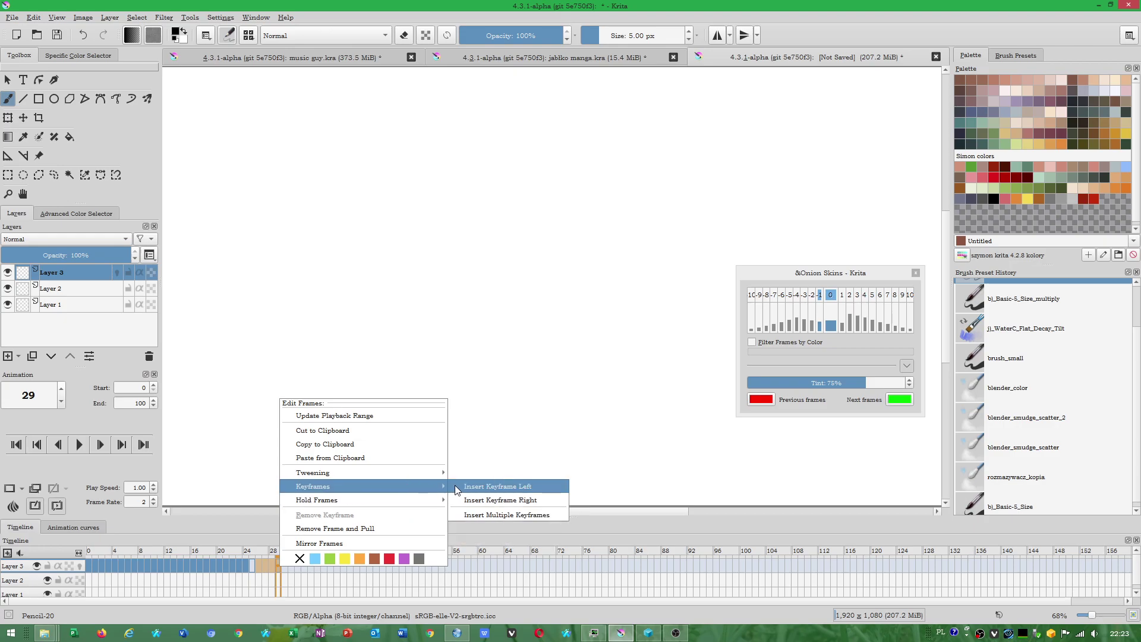
mouse_move(318, 501)
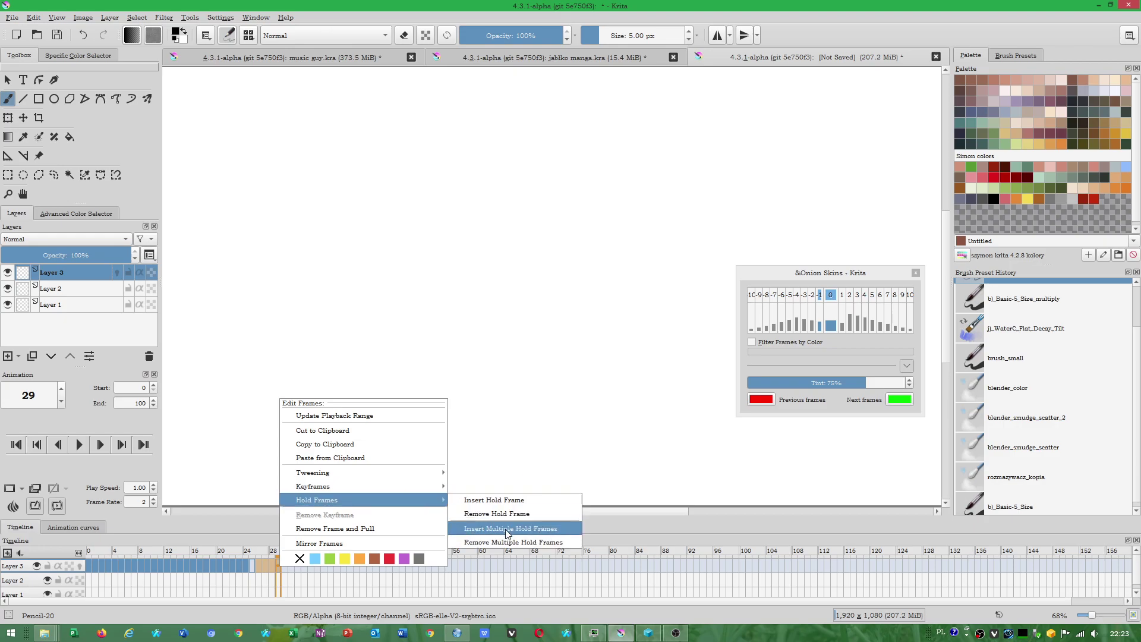
click(507, 531)
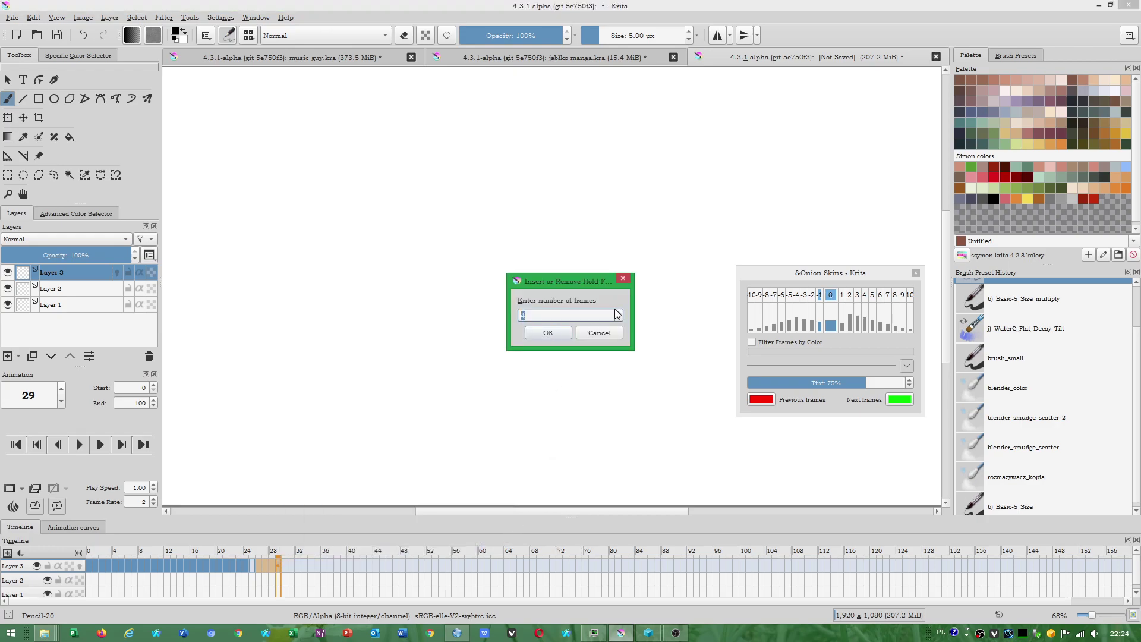
click(548, 333)
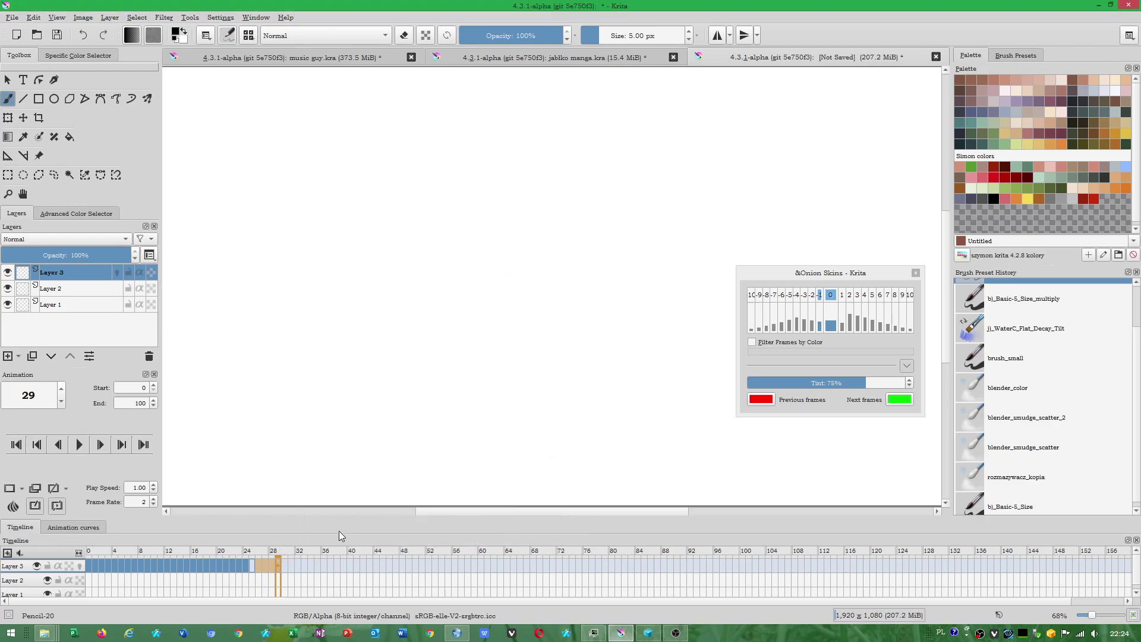
click(253, 565)
right_click(252, 564)
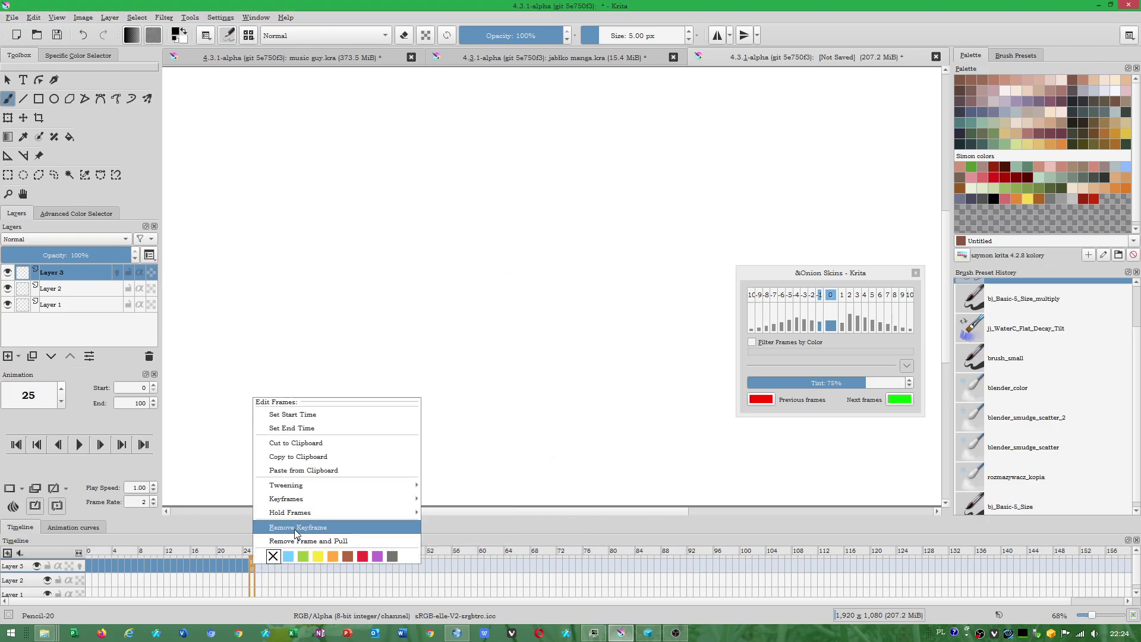
Remove the keyframe at frame 25, then create a blank frame there.
click(295, 527)
click(244, 564)
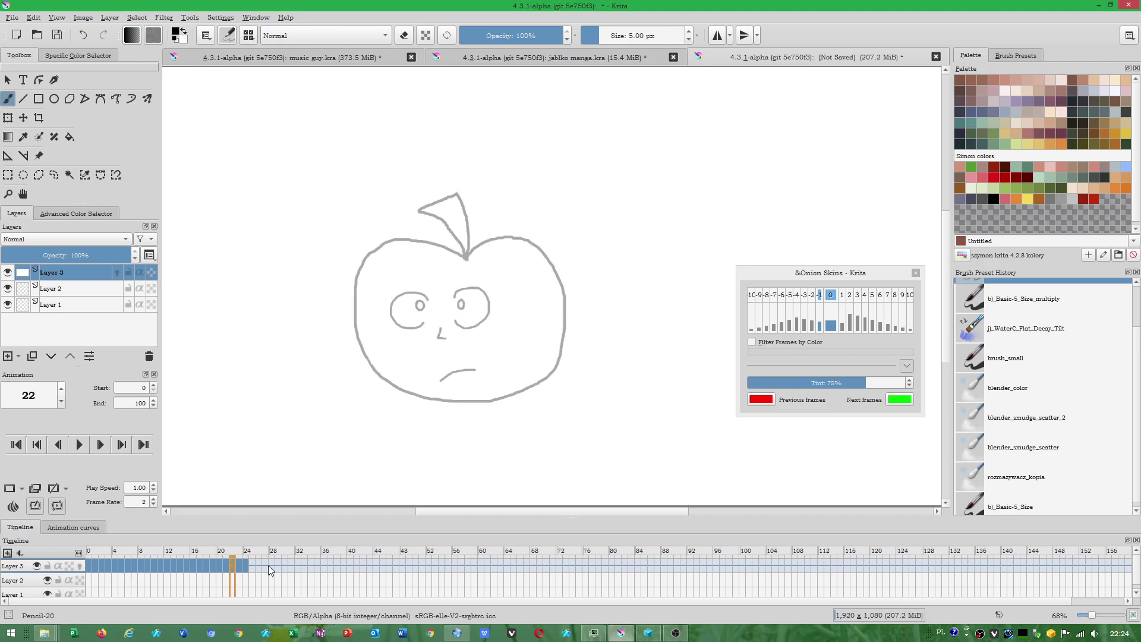
click(253, 565)
right_click(254, 565)
click(245, 564)
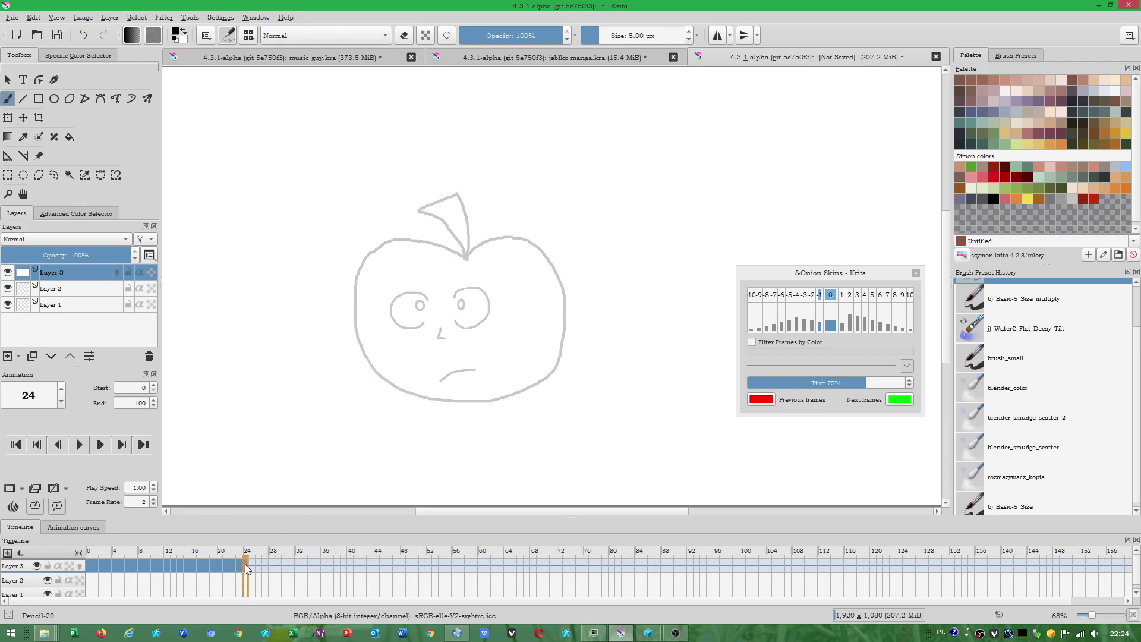
right_click(248, 565)
click(329, 527)
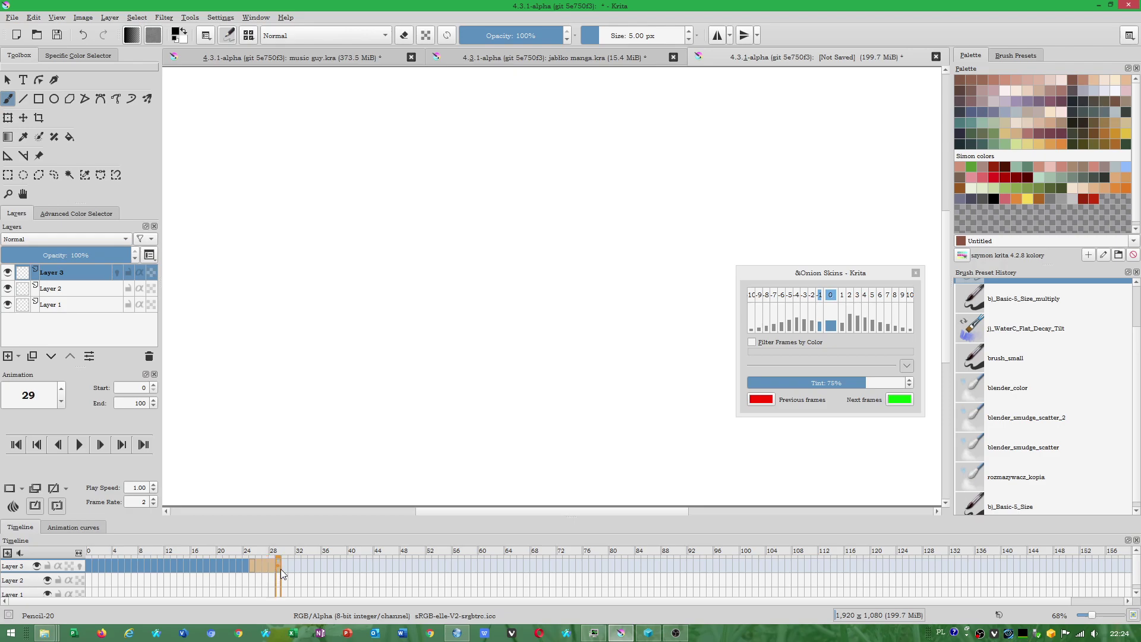
Insert multiple hold frames on Layer 3, then scrub frames 20, 7 and 24.
right_click(266, 569)
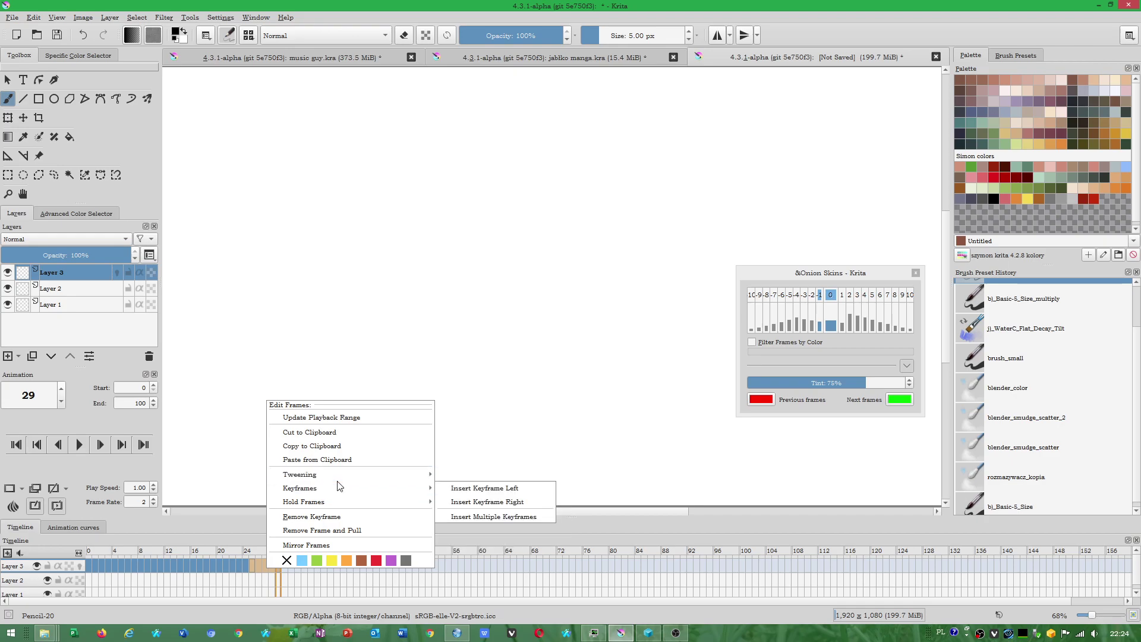
mouse_move(304, 502)
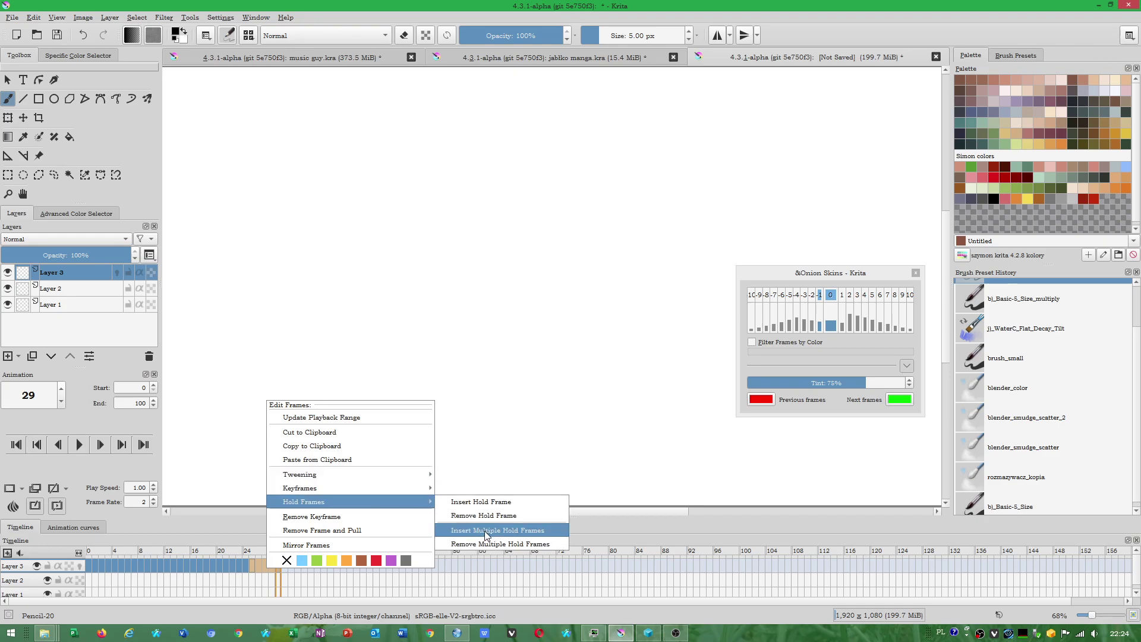
click(485, 530)
click(549, 334)
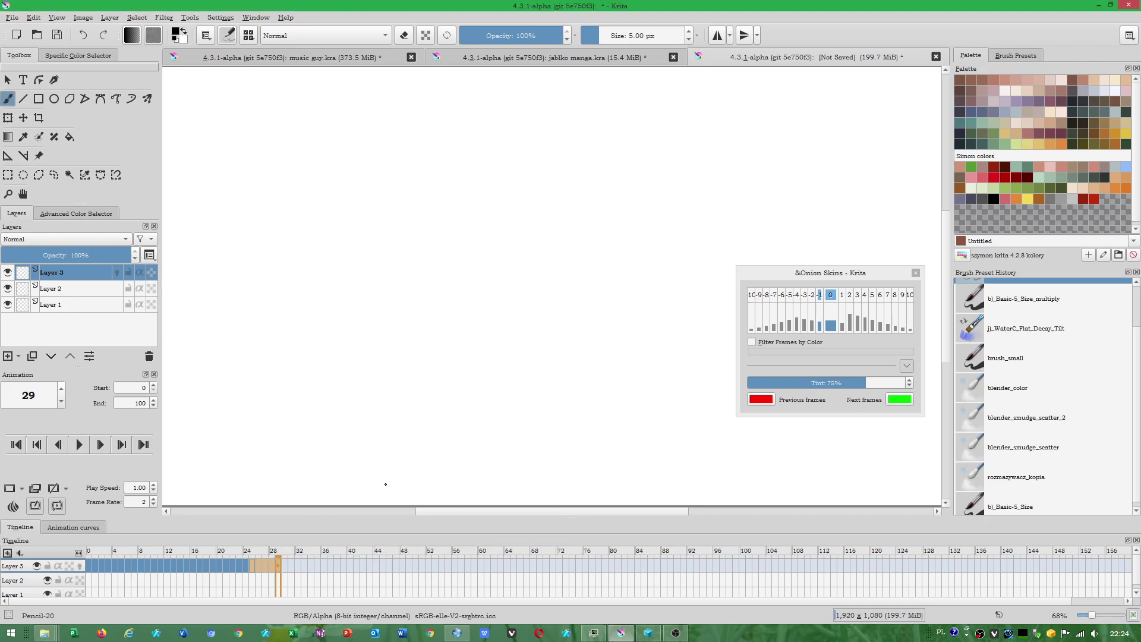
click(220, 570)
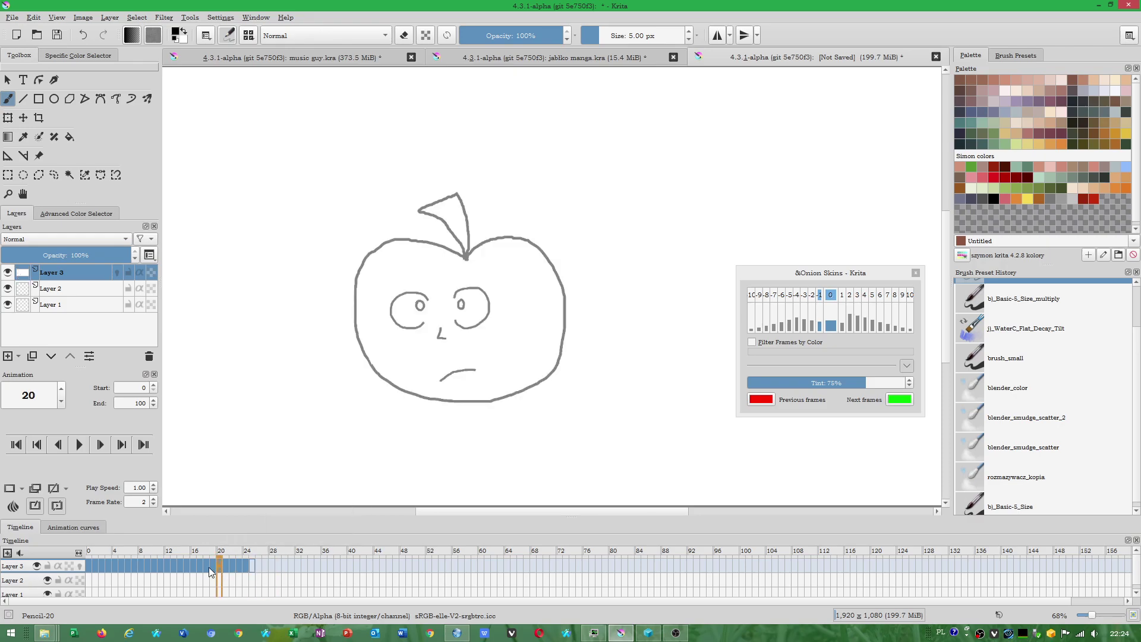
click(133, 565)
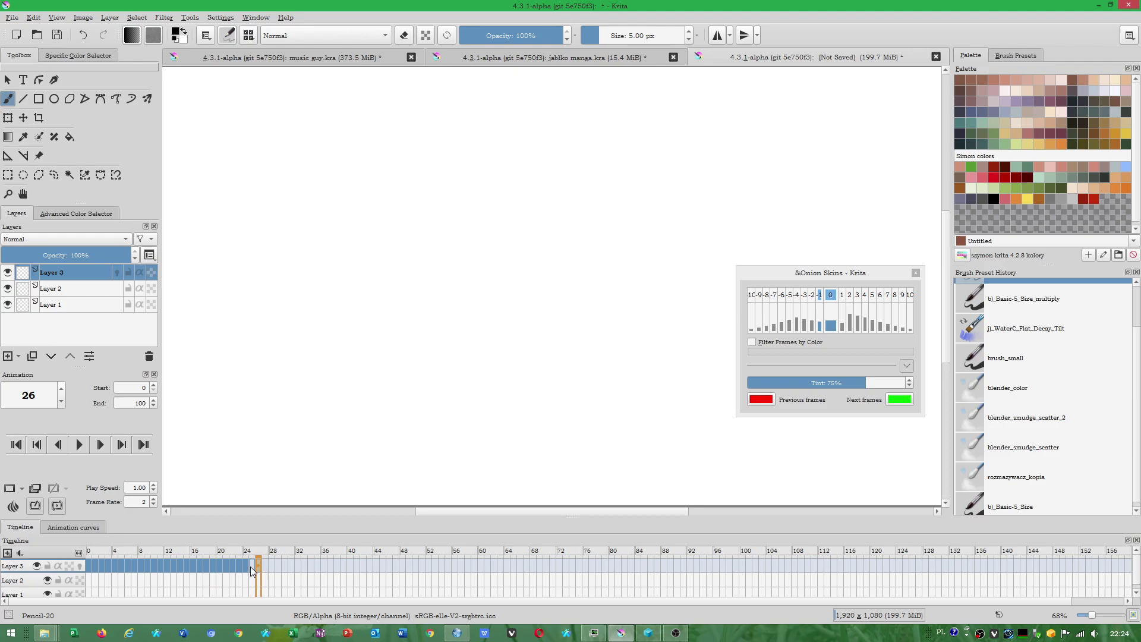
drag(231, 572, 247, 565)
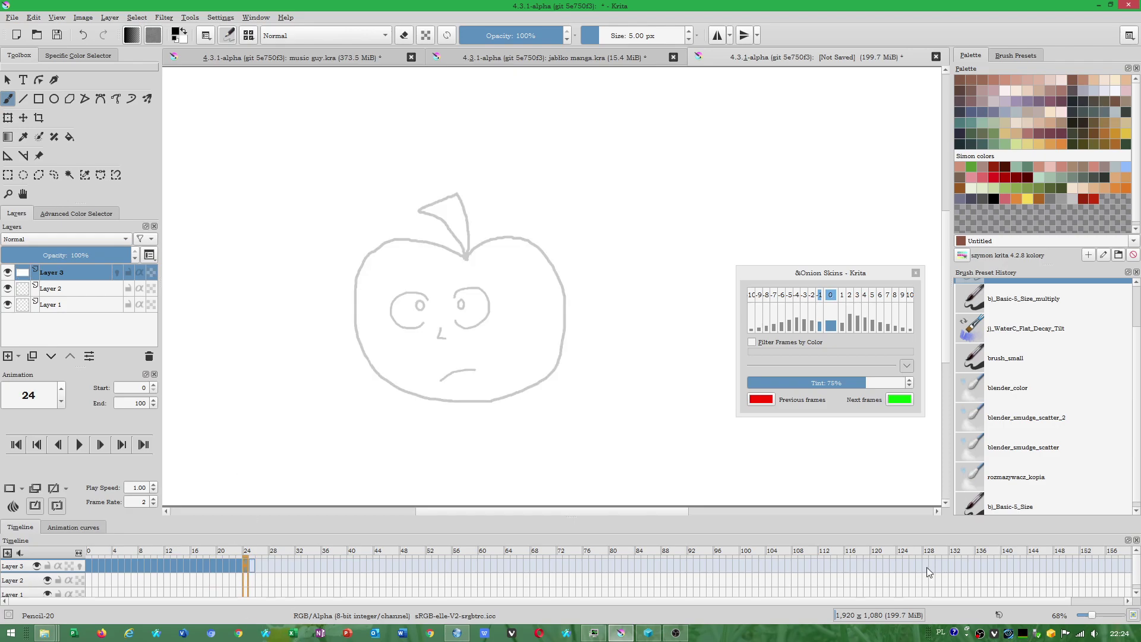
Remove the trailing frames after 24 with Remove Frame and Pull, then check frames 0 and 24.
right_click(246, 565)
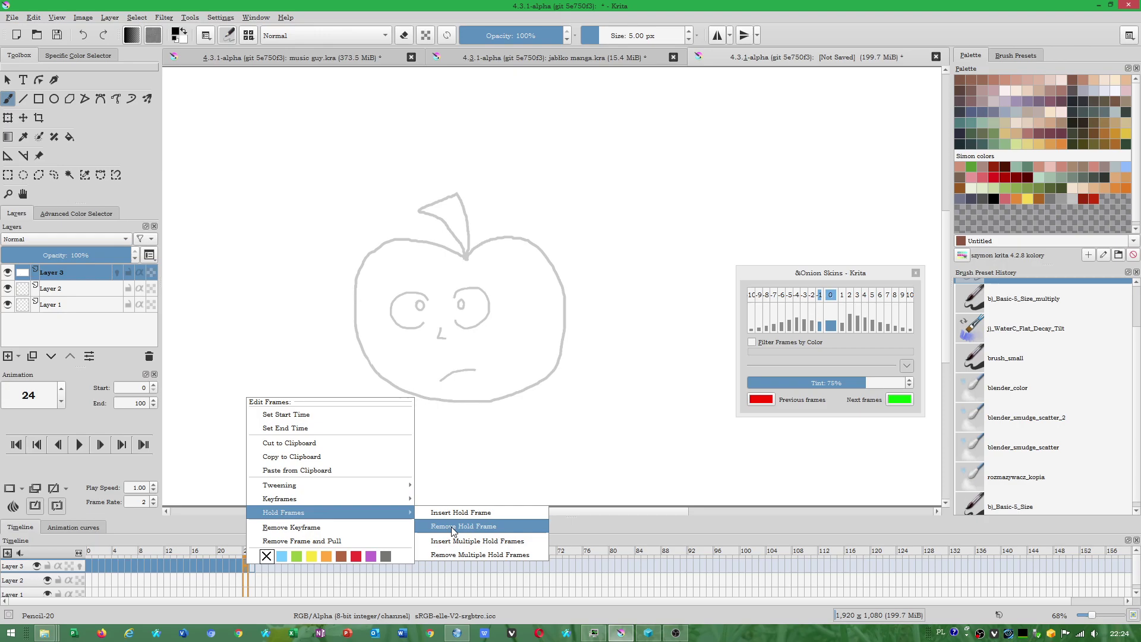
mouse_move(284, 513)
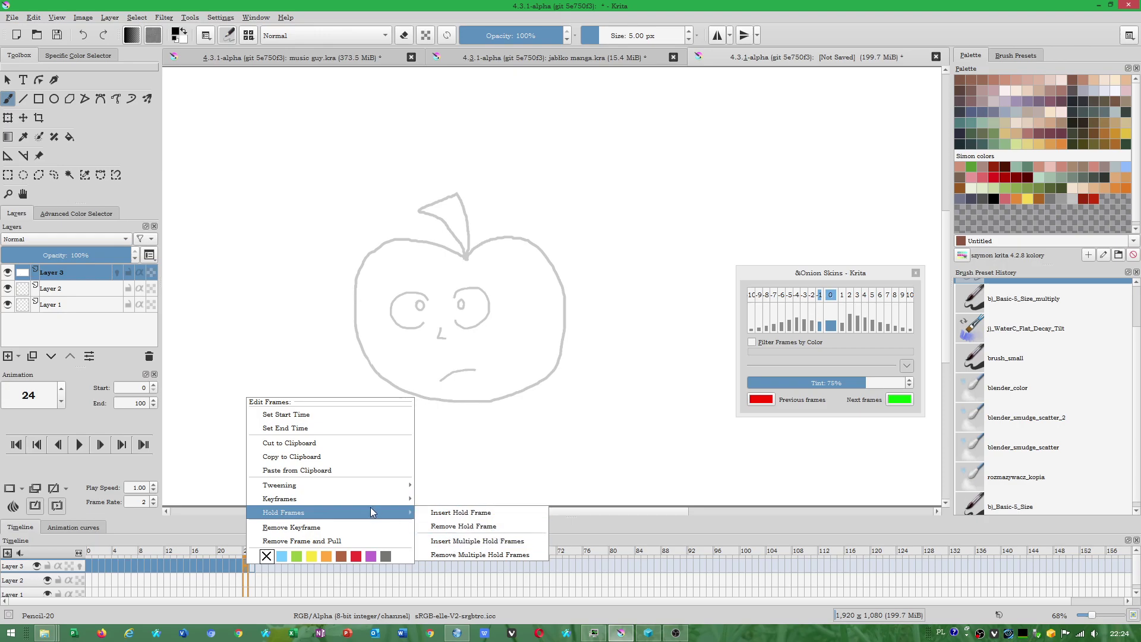
click(172, 566)
click(90, 566)
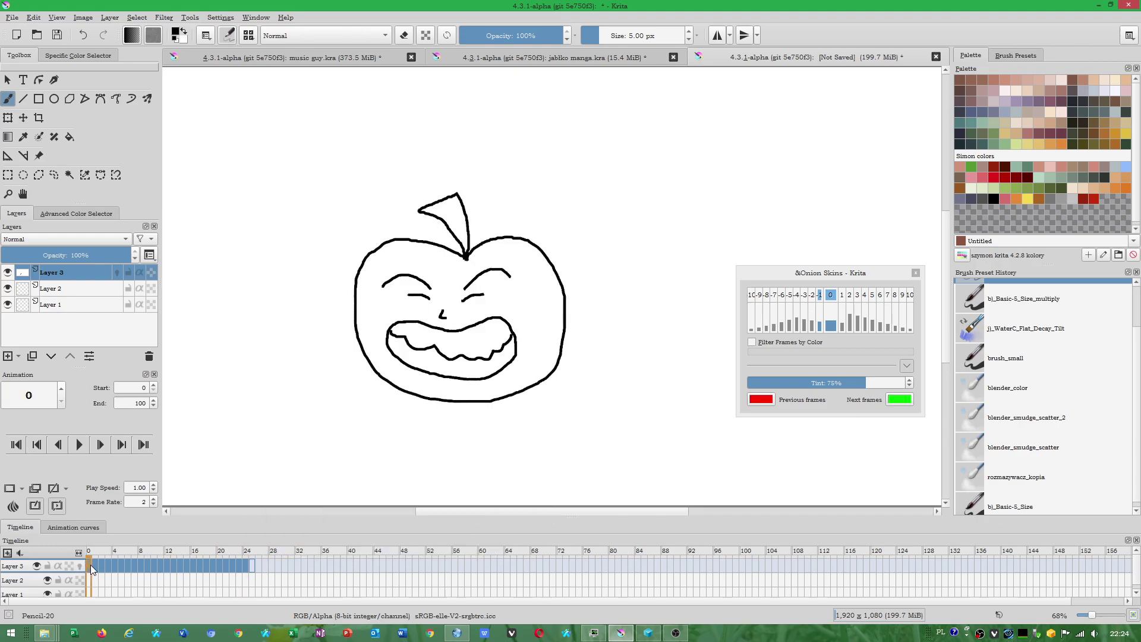
click(246, 567)
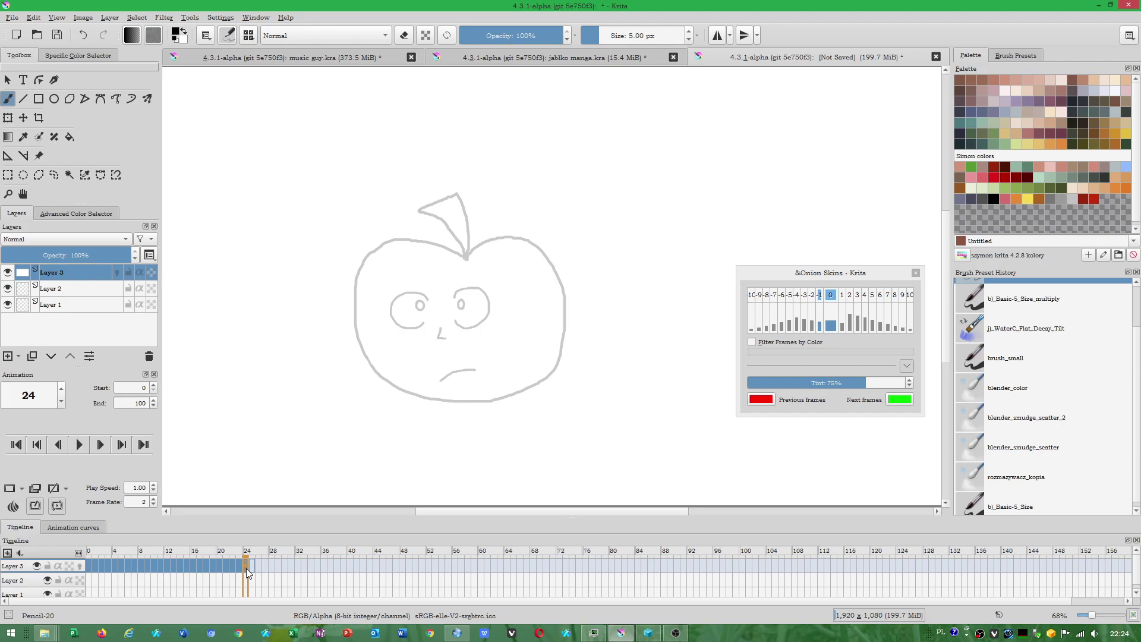
Make the animation panel taller from the Animation curves tab, then return to the Timeline at frame 24.
click(68, 528)
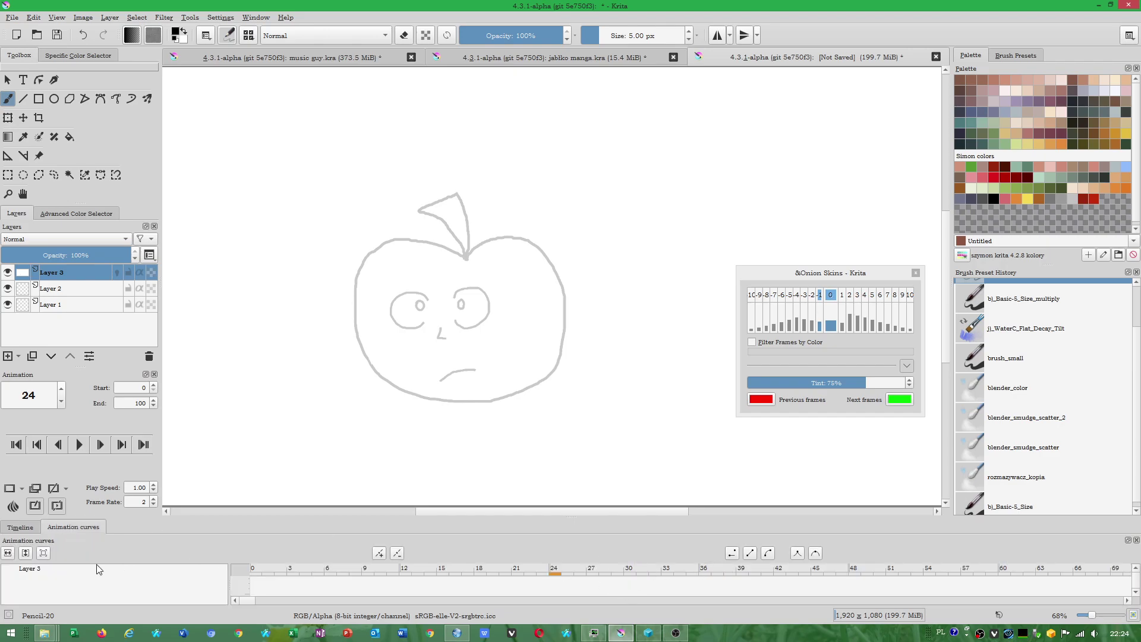
click(33, 573)
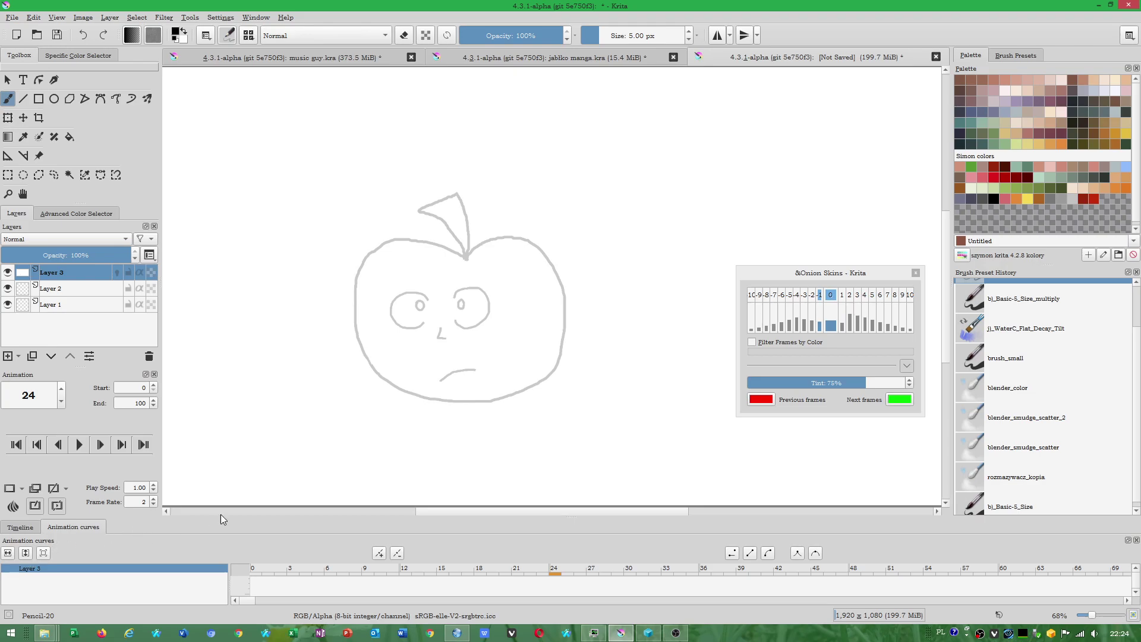
drag(221, 515, 231, 425)
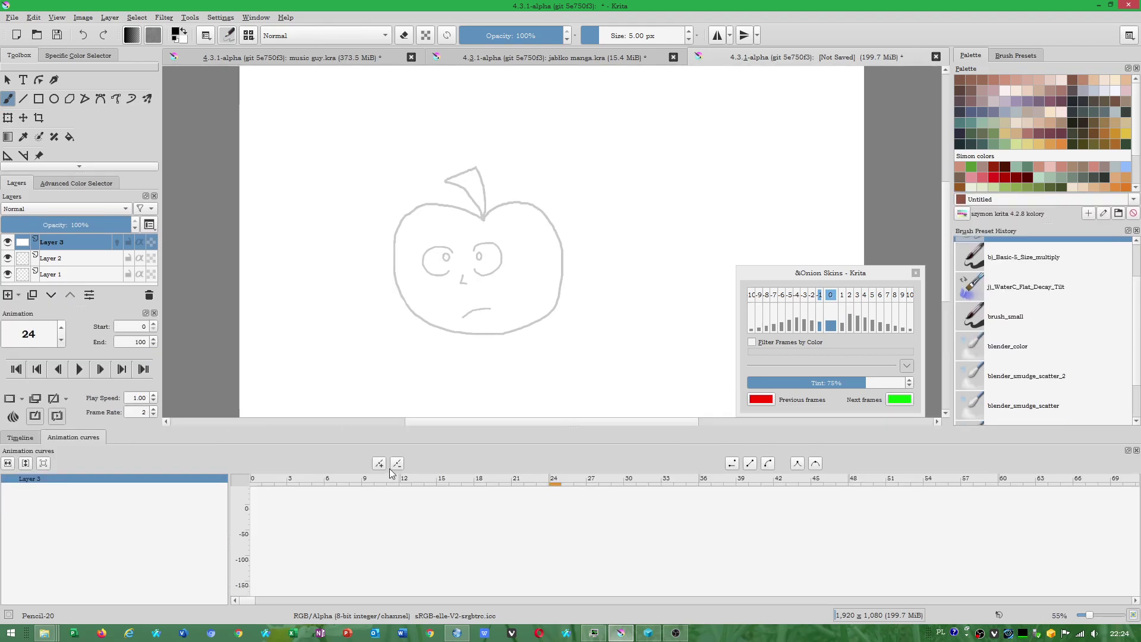
click(20, 438)
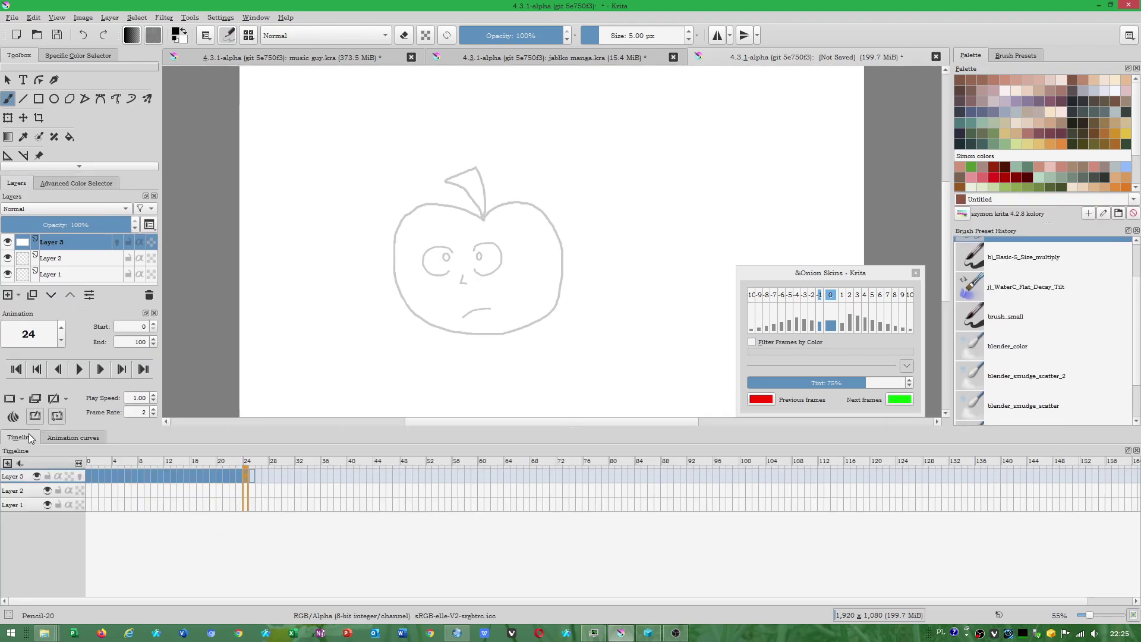
click(248, 476)
click(245, 477)
click(251, 476)
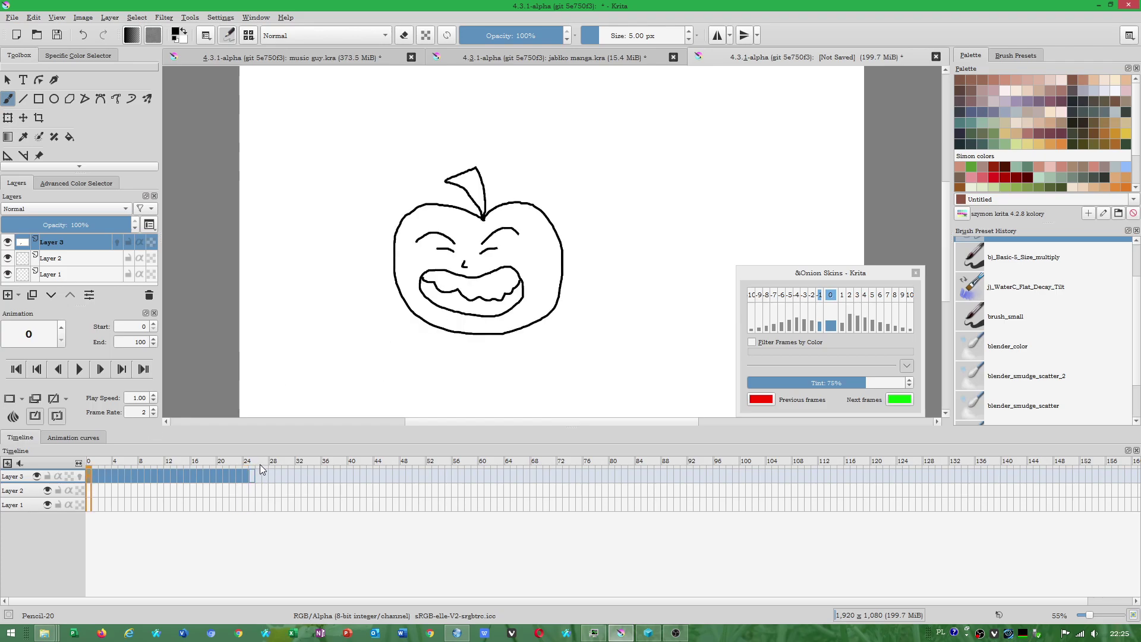
click(11, 17)
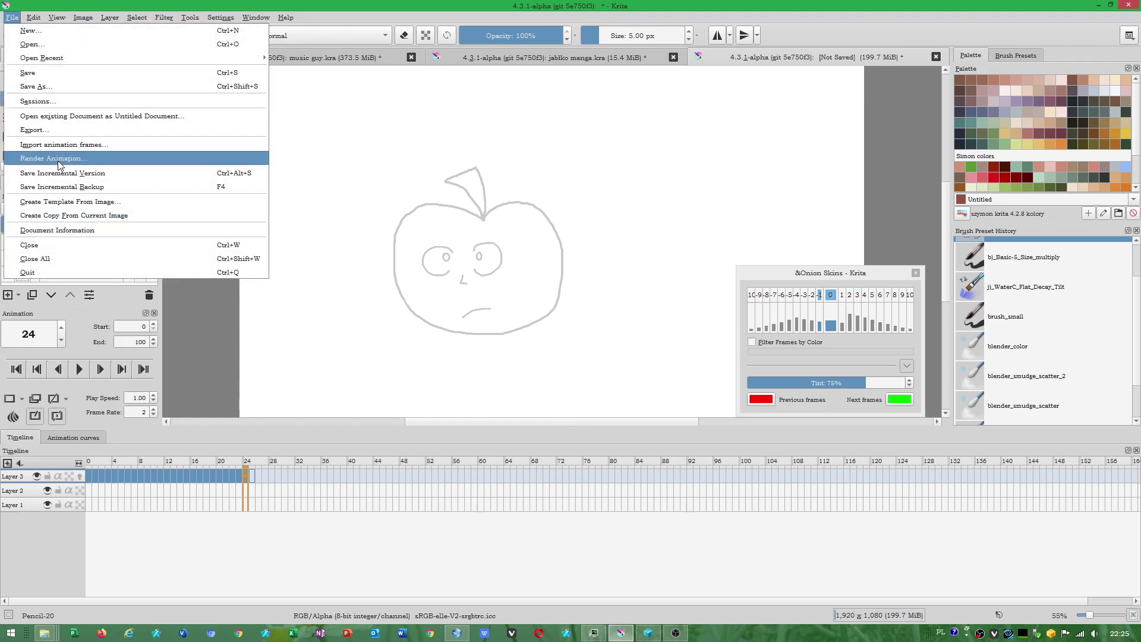
Render frames 0–24 as MPEG-4 video, renaming the Untitled output to 'jabłko Ma…'.
click(59, 158)
click(520, 248)
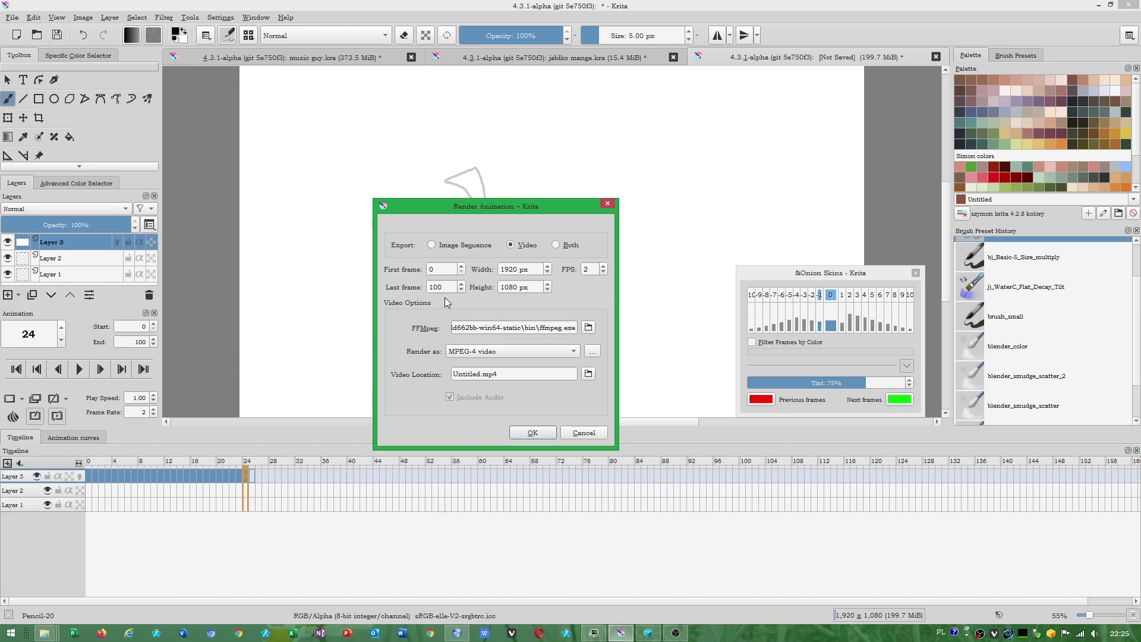
drag(449, 286, 414, 287)
text(2)
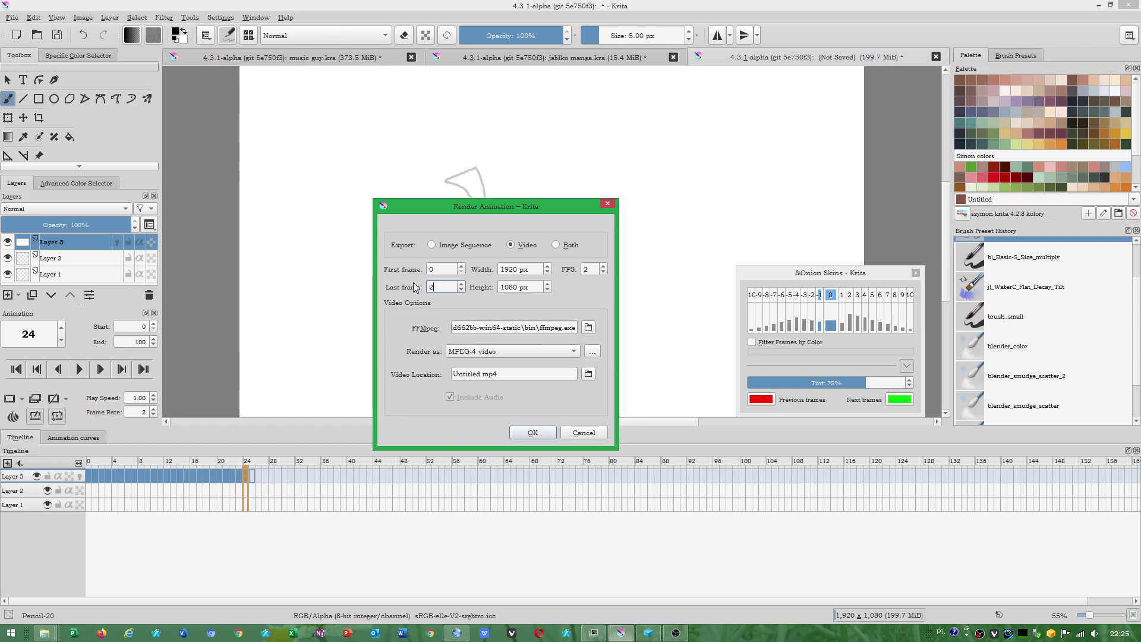
text(4)
click(574, 351)
click(638, 354)
drag(480, 373, 431, 375)
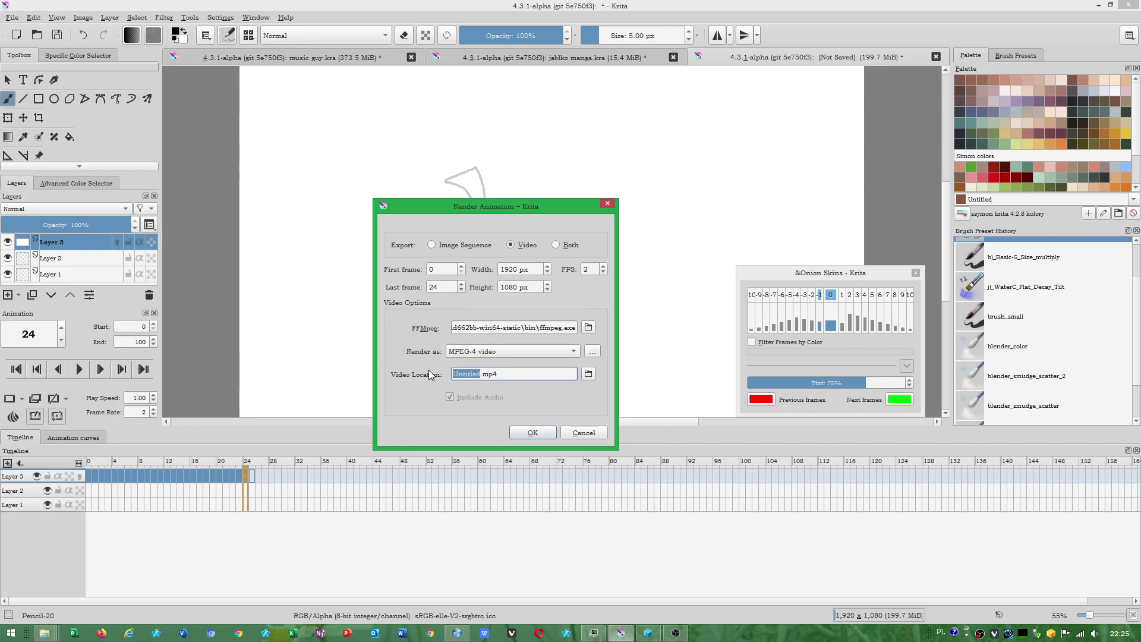
text(jab)
text(łko Manga)
Set the encoder to H.265 with main profile and constant rate factor 1.
click(593, 351)
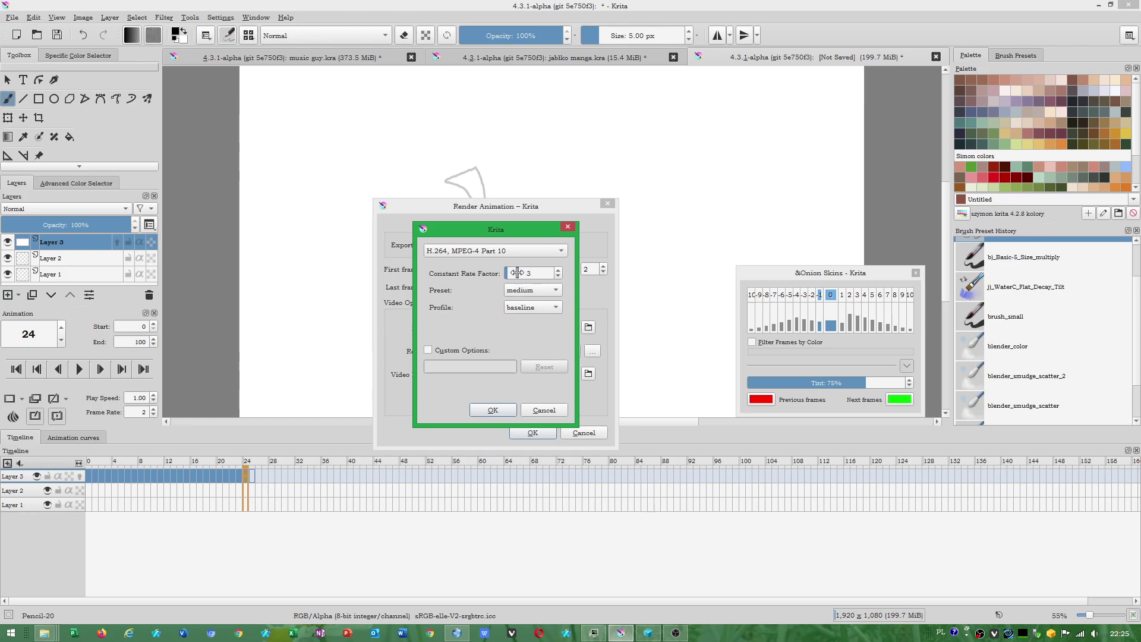
click(558, 277)
click(527, 312)
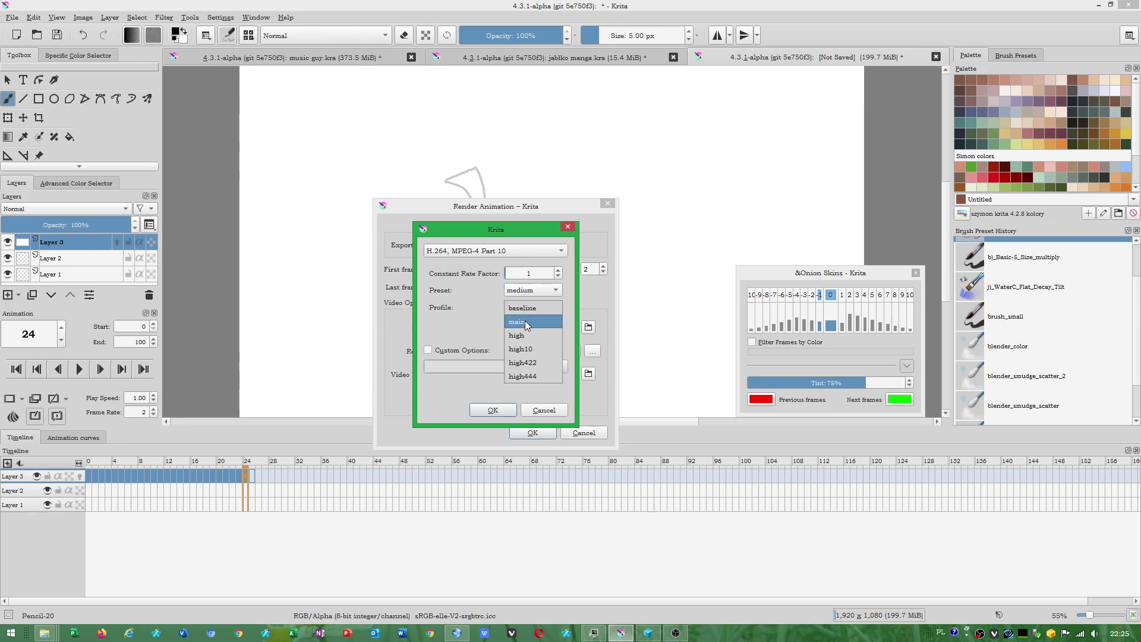
click(524, 323)
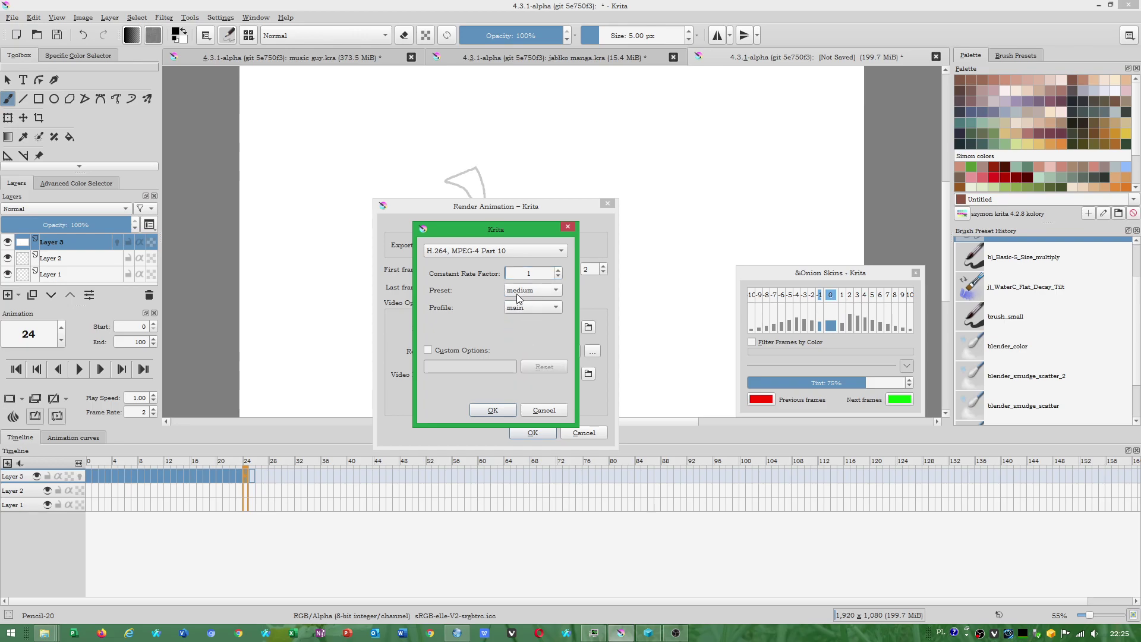
click(476, 252)
click(470, 265)
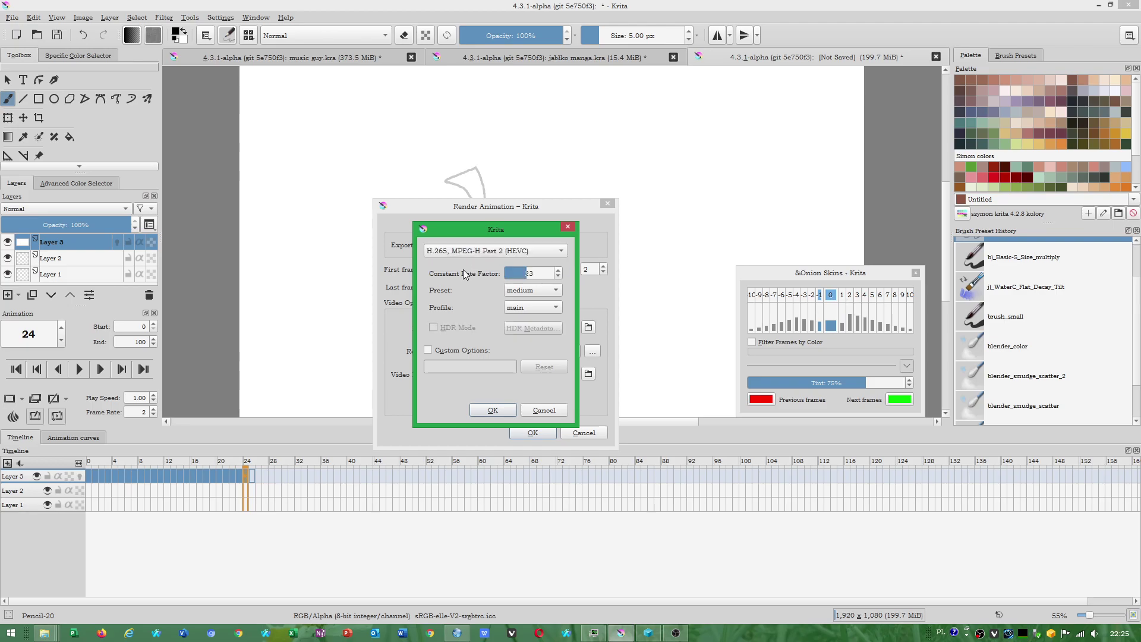
click(559, 270)
click(487, 409)
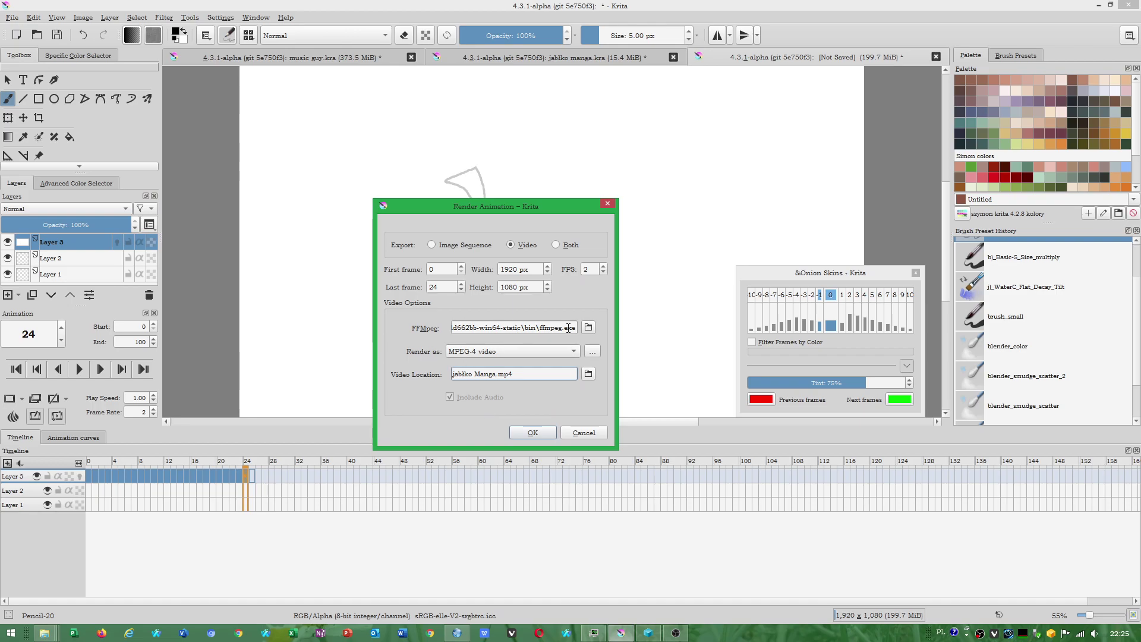
Point the FFmpeg path to ffmpeg.exe in Program Files' FFmpeg 4.2.2 win64-static bin folder.
click(588, 328)
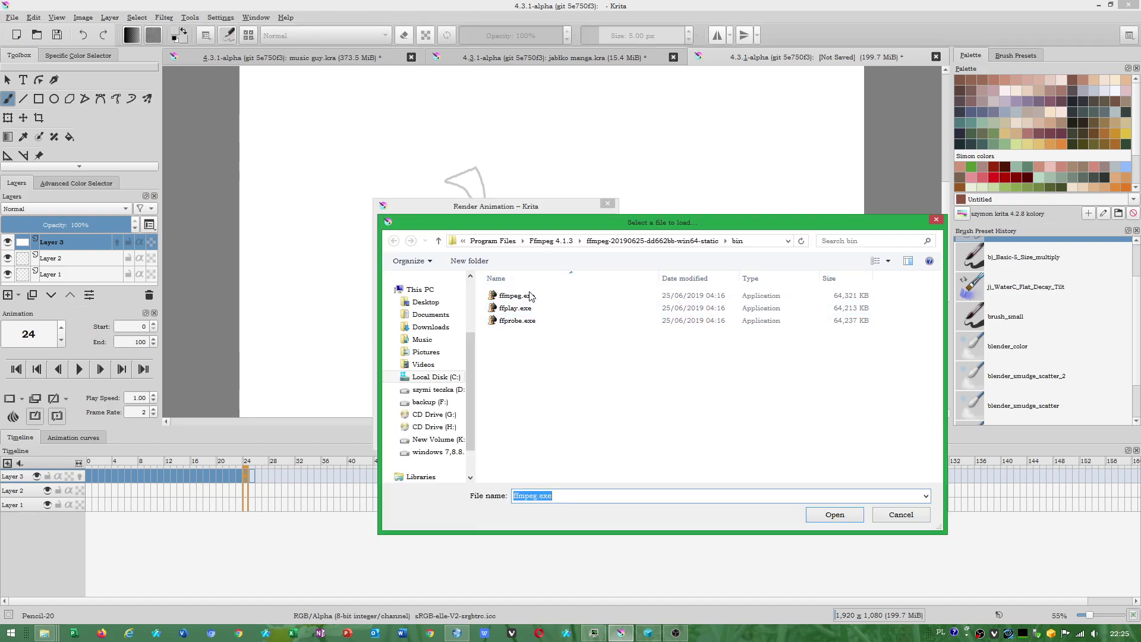
click(493, 241)
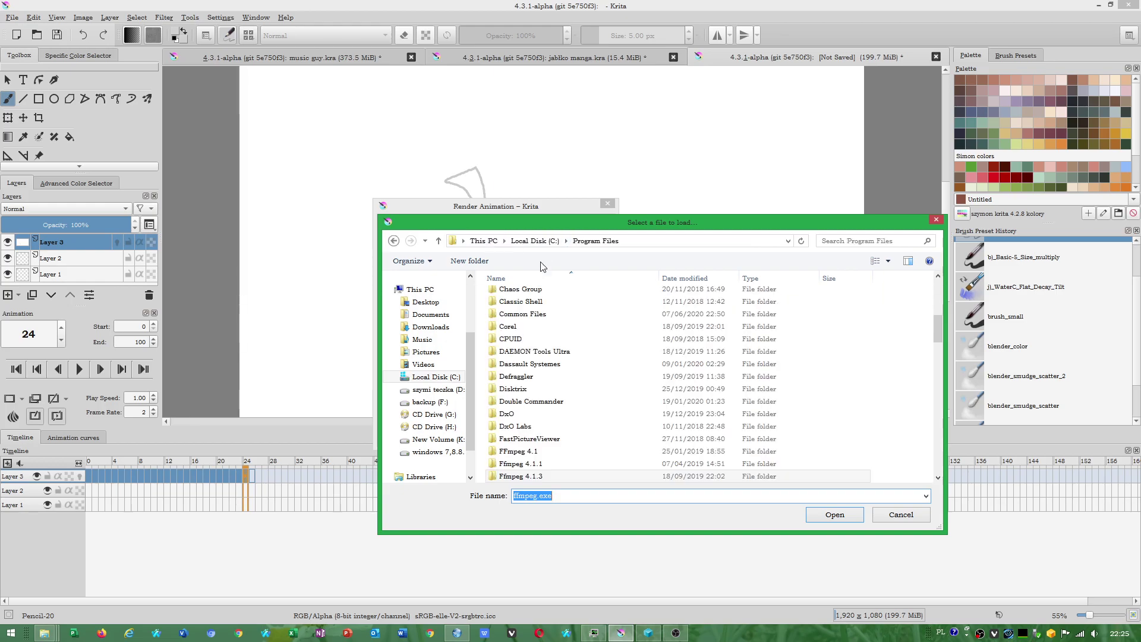
click(541, 464)
scroll(538, 463, down, 2)
double_click(532, 429)
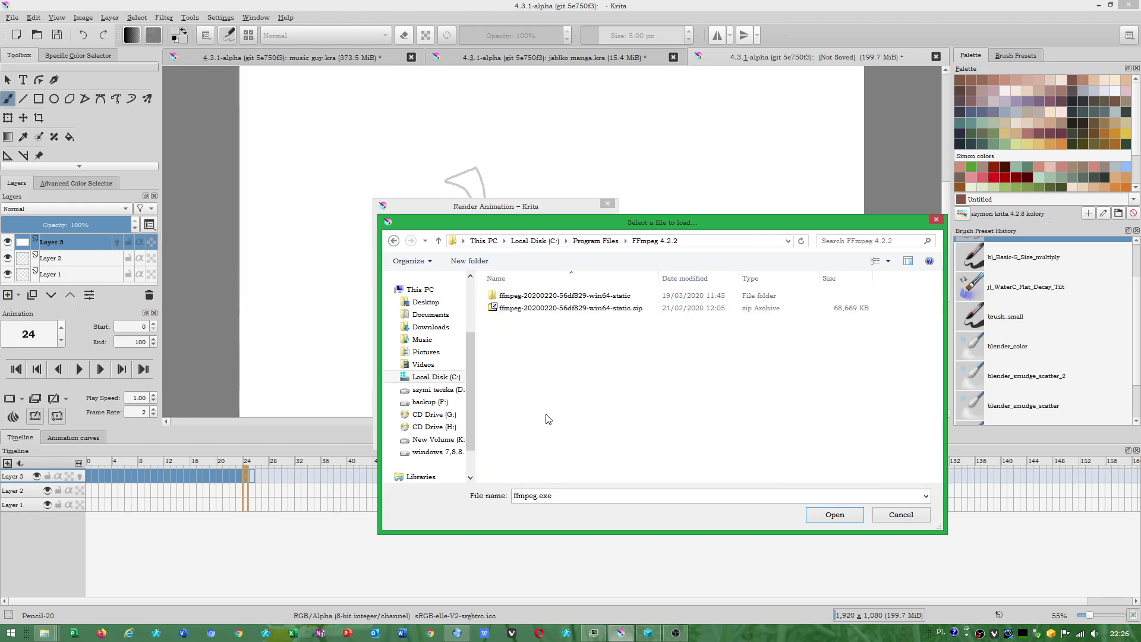
double_click(538, 297)
double_click(504, 297)
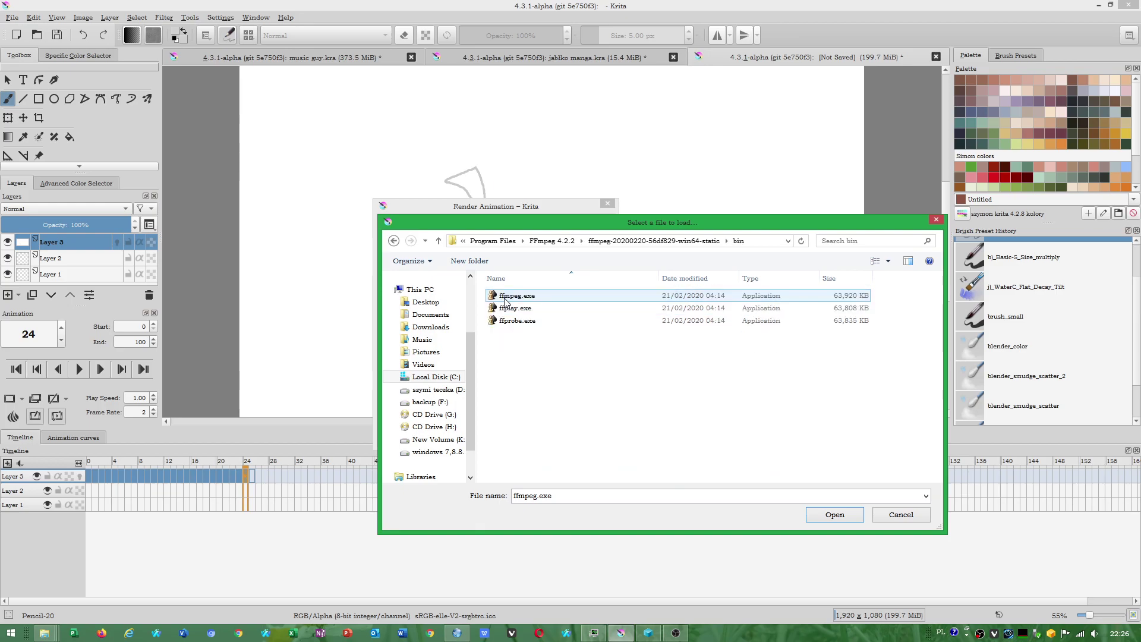
click(515, 296)
click(834, 515)
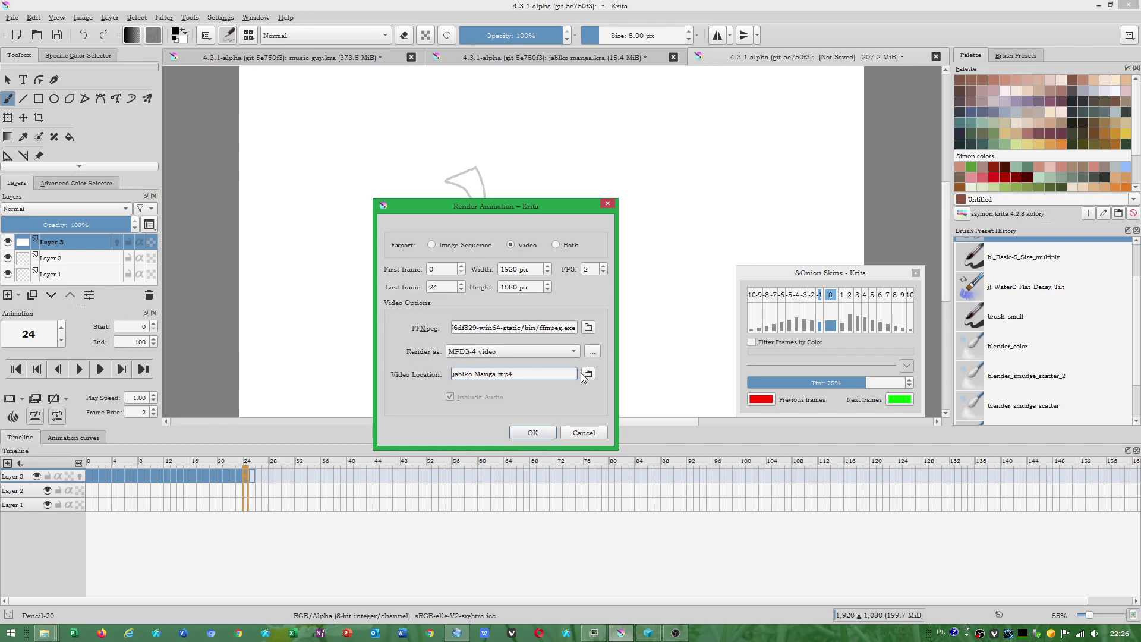
click(585, 374)
click(463, 241)
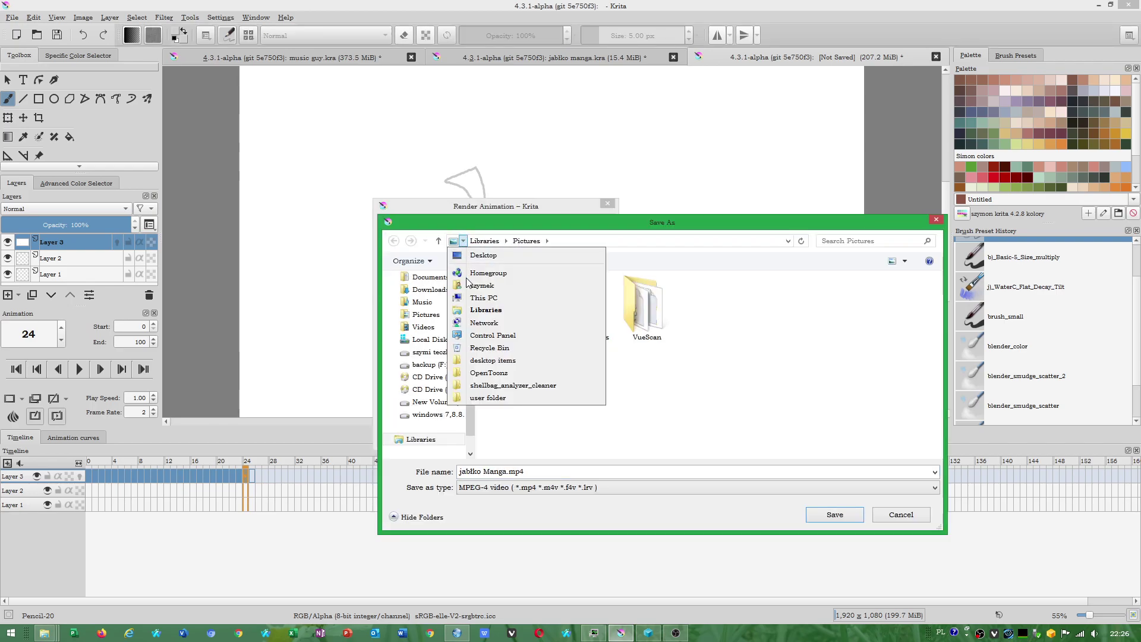
click(479, 298)
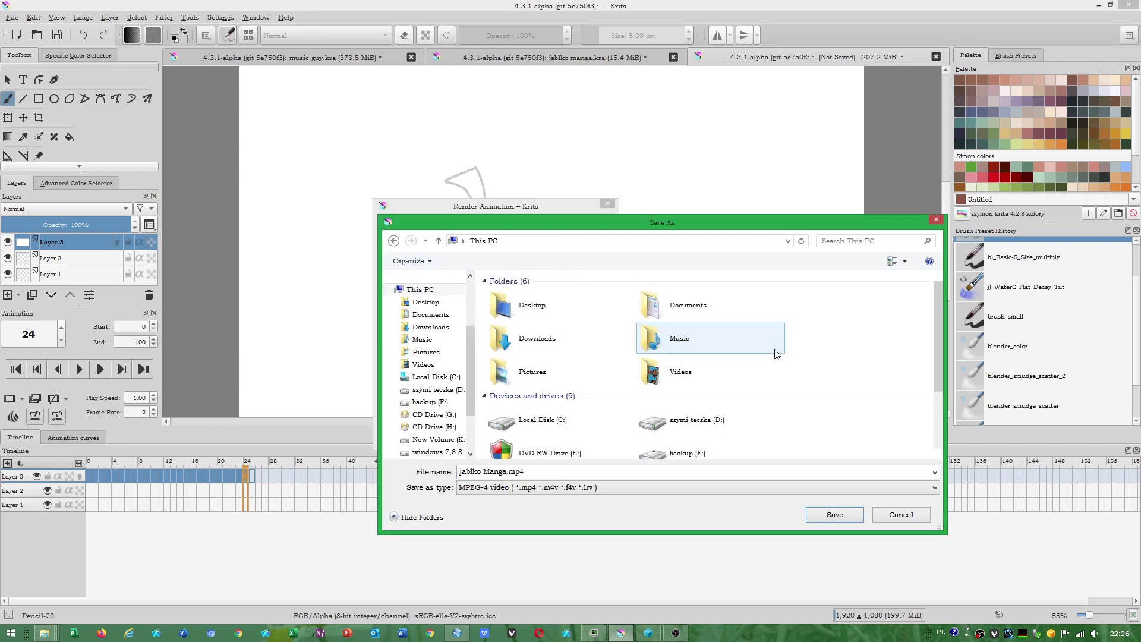
click(893, 514)
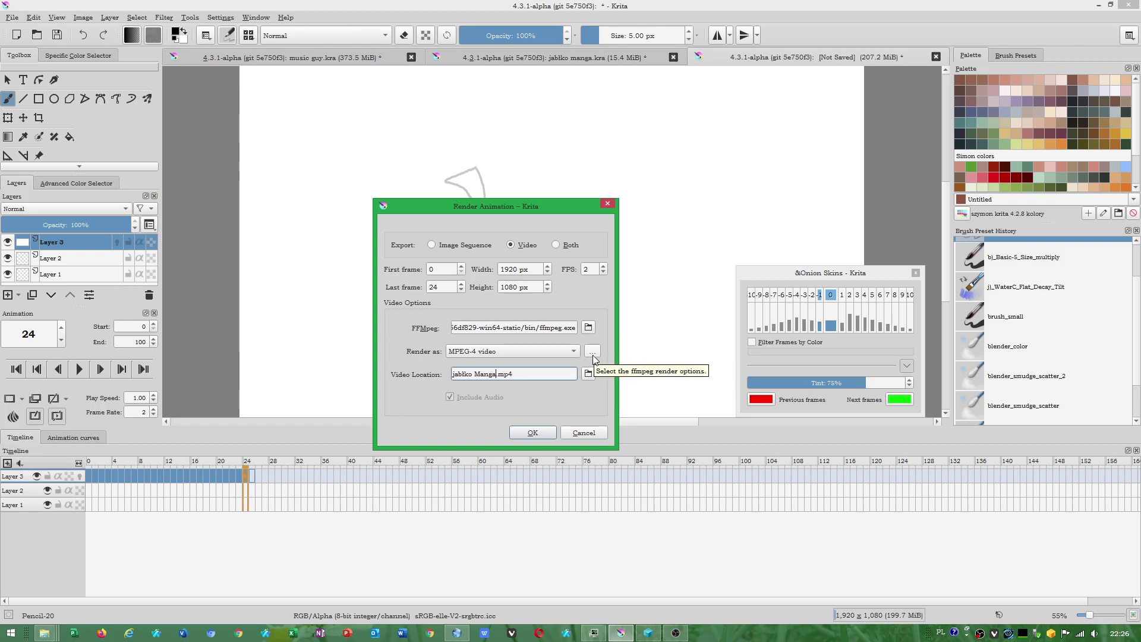
click(560, 351)
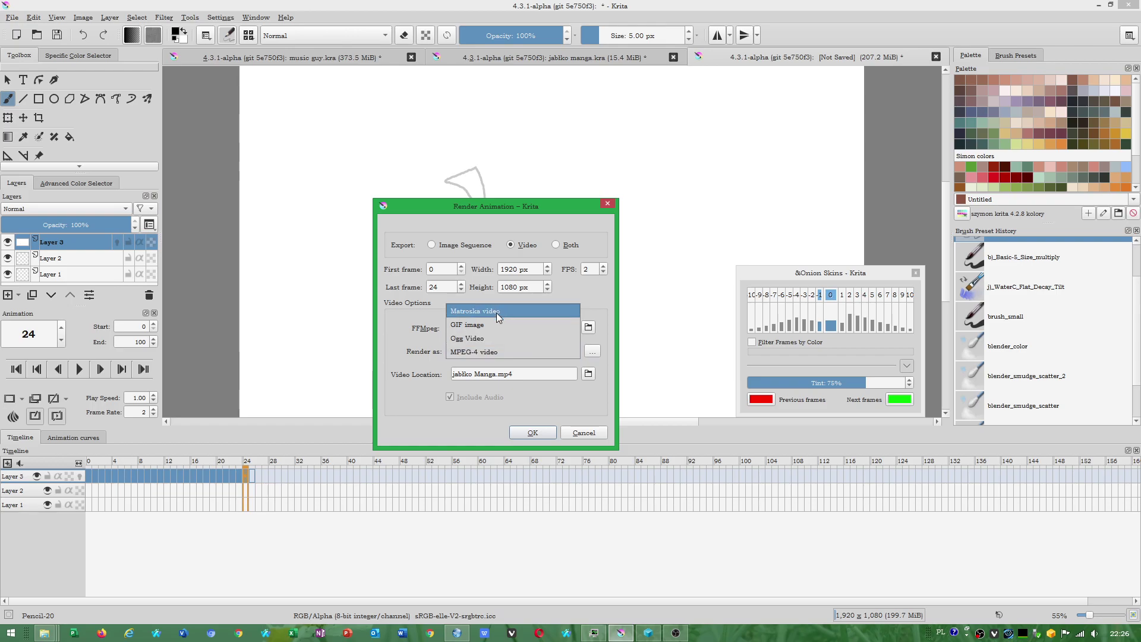
click(486, 353)
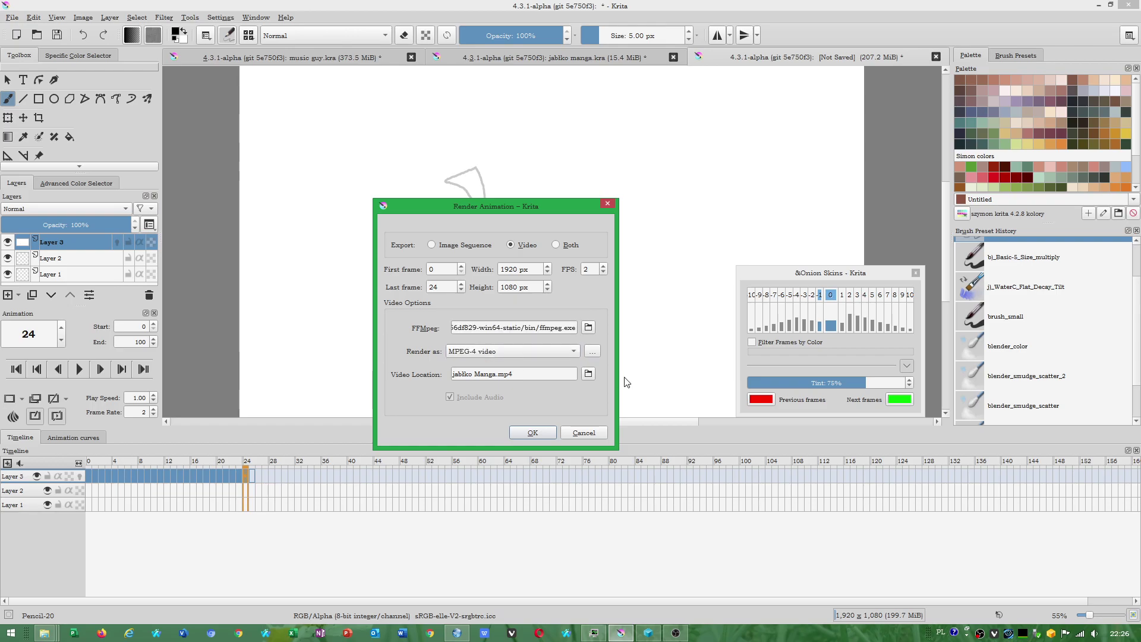
click(592, 352)
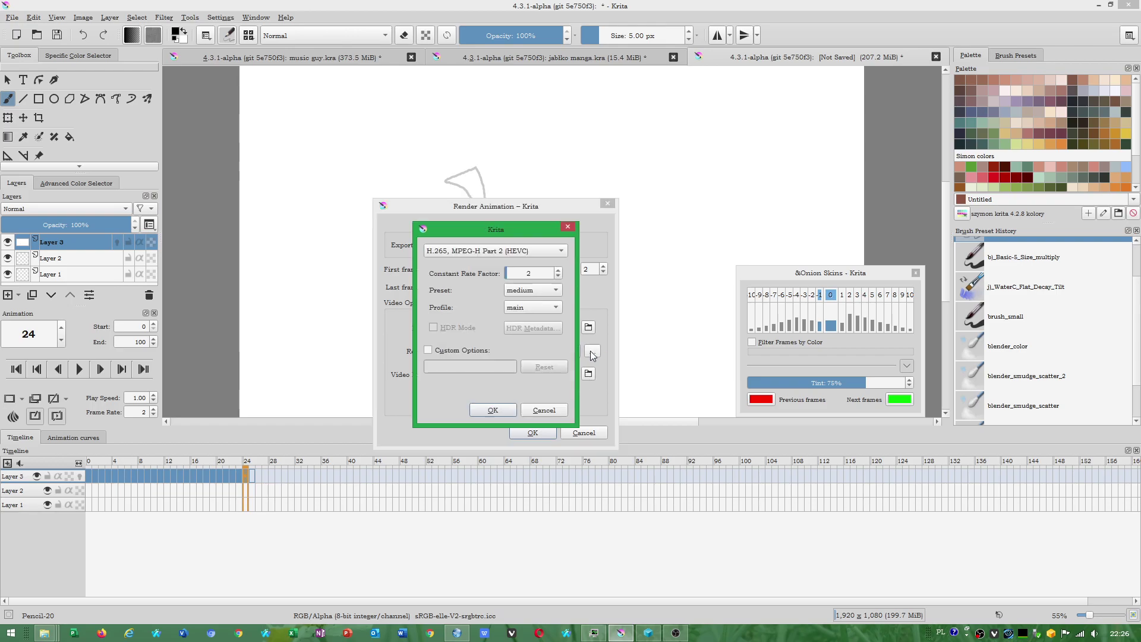
click(544, 410)
click(589, 375)
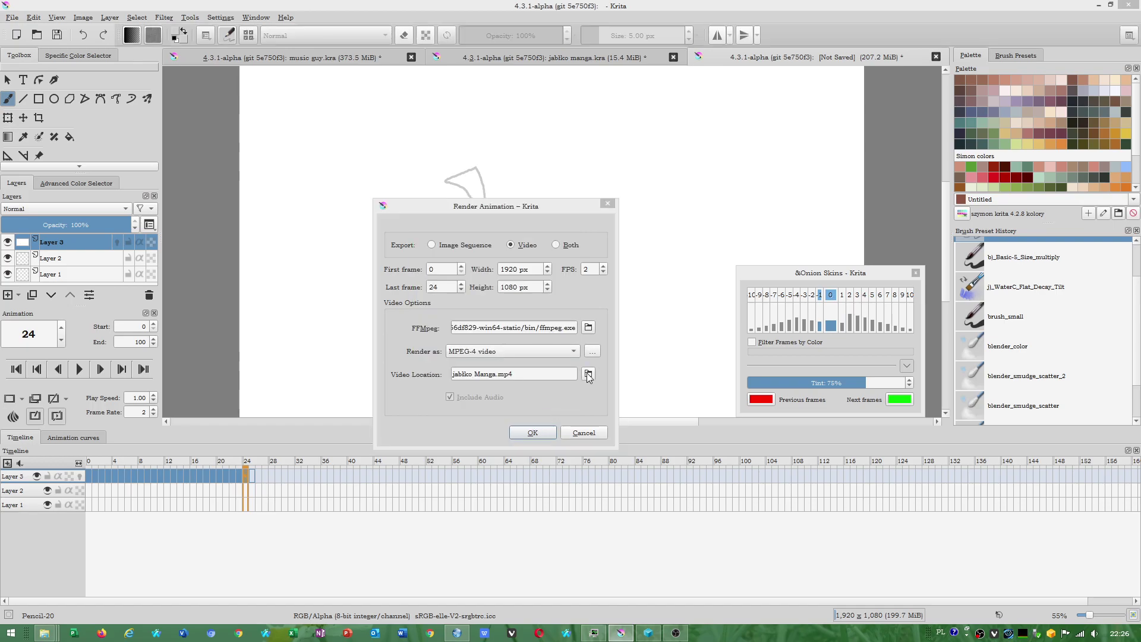
Save the video as jabłko Manga.mp4 in backup (F:) > Krita 4.3.0 projects.
click(463, 240)
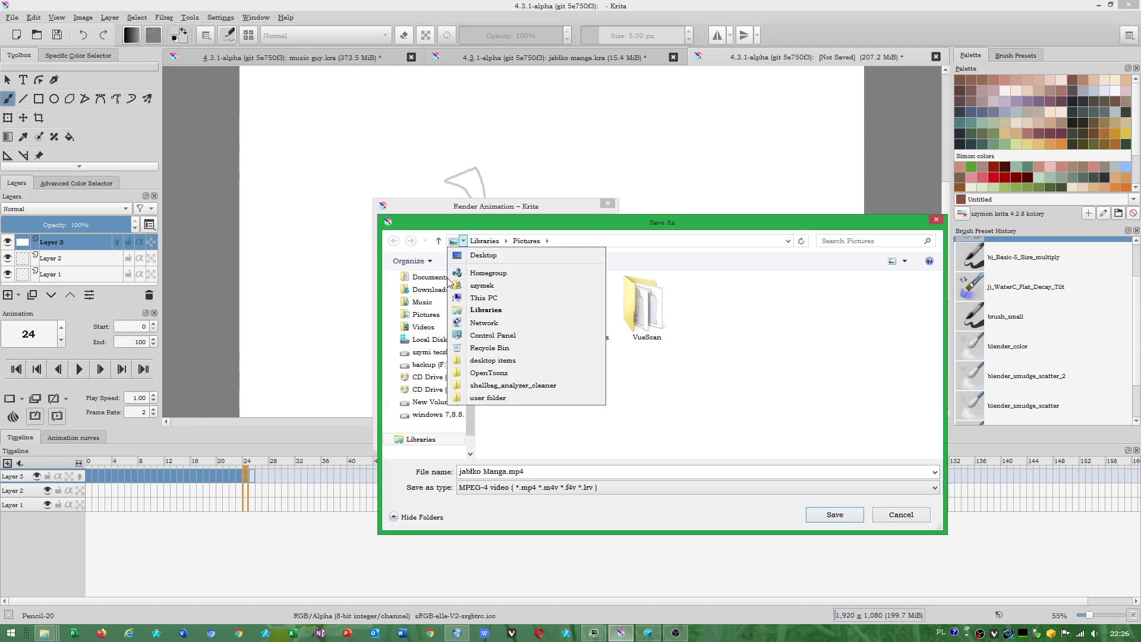
click(479, 298)
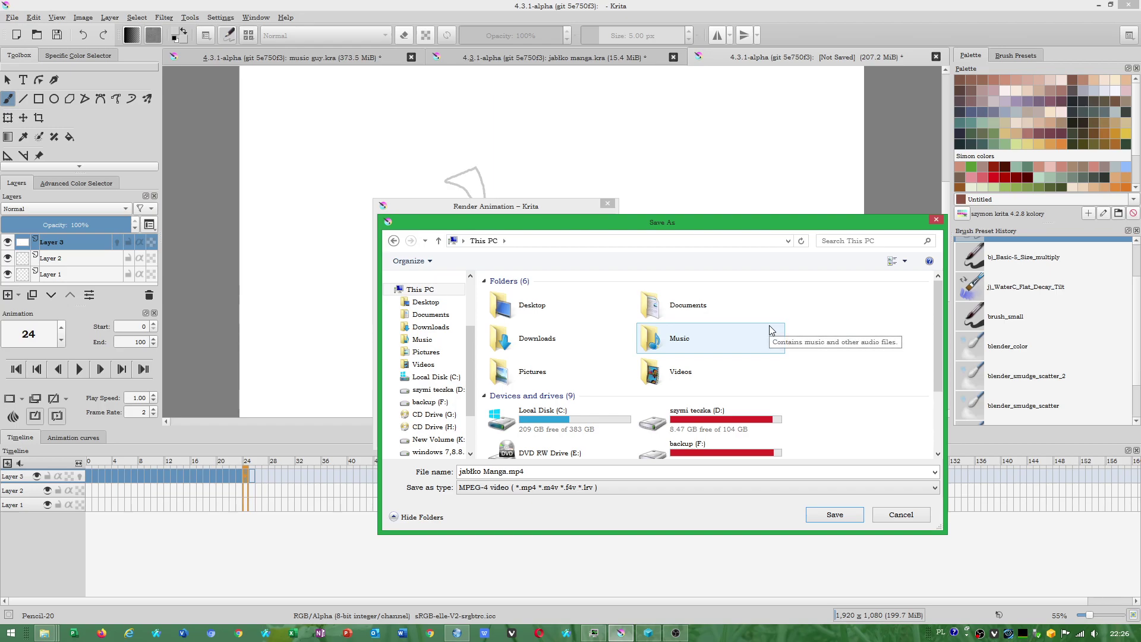
scroll(880, 369, down, 2)
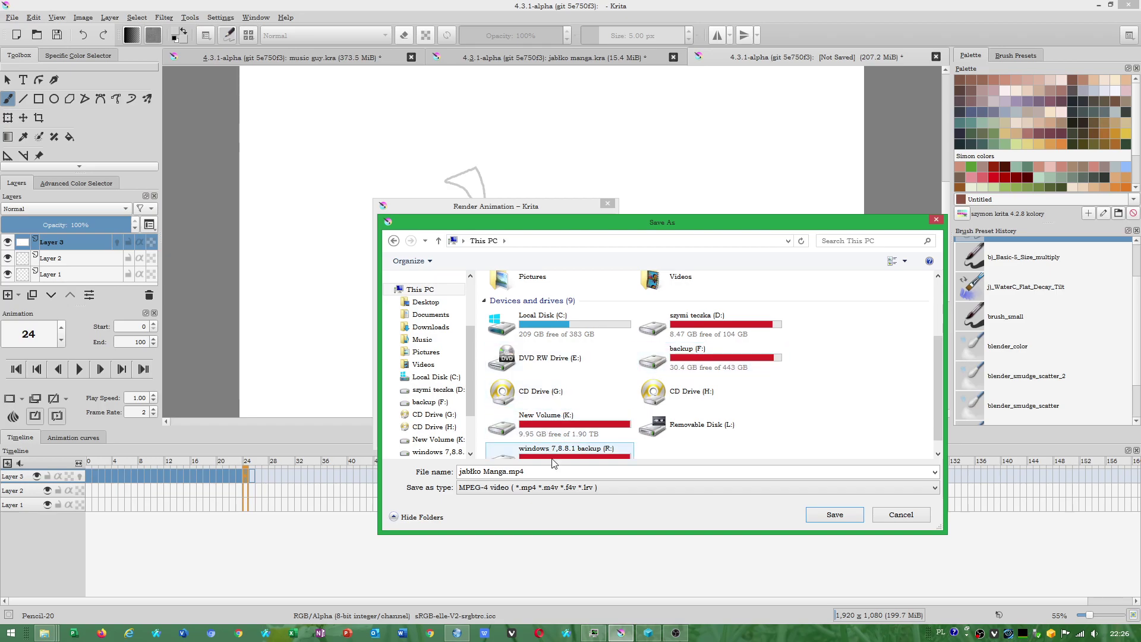
drag(940, 356, 940, 365)
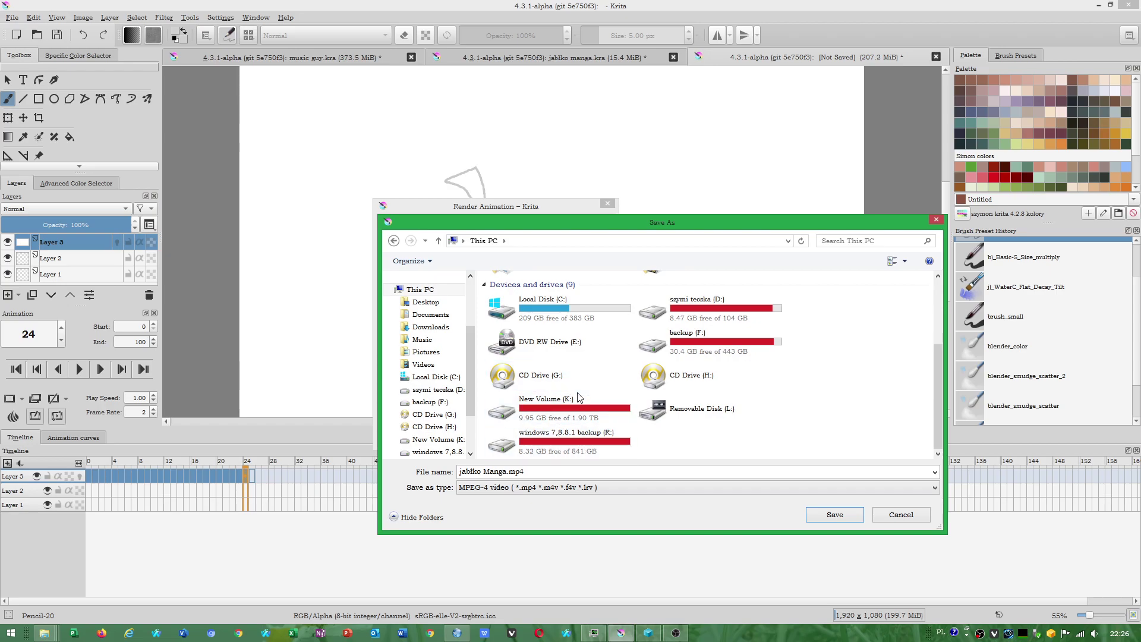
double_click(705, 346)
scroll(614, 387, down, 5)
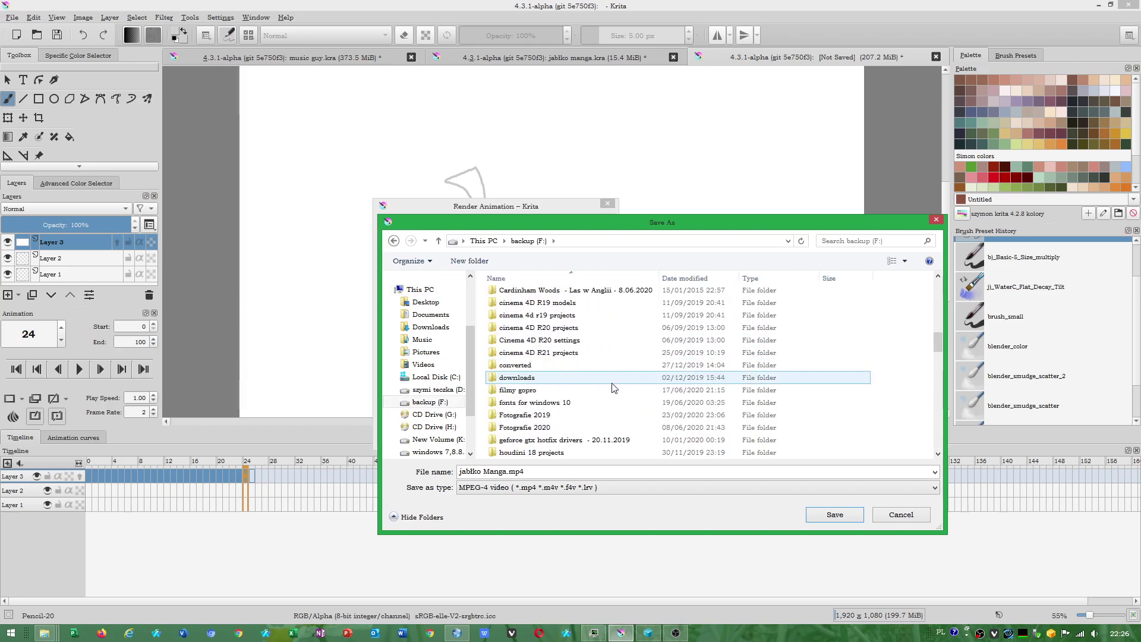
scroll(614, 388, down, 4)
scroll(613, 393, down, 3)
scroll(610, 395, down, 3)
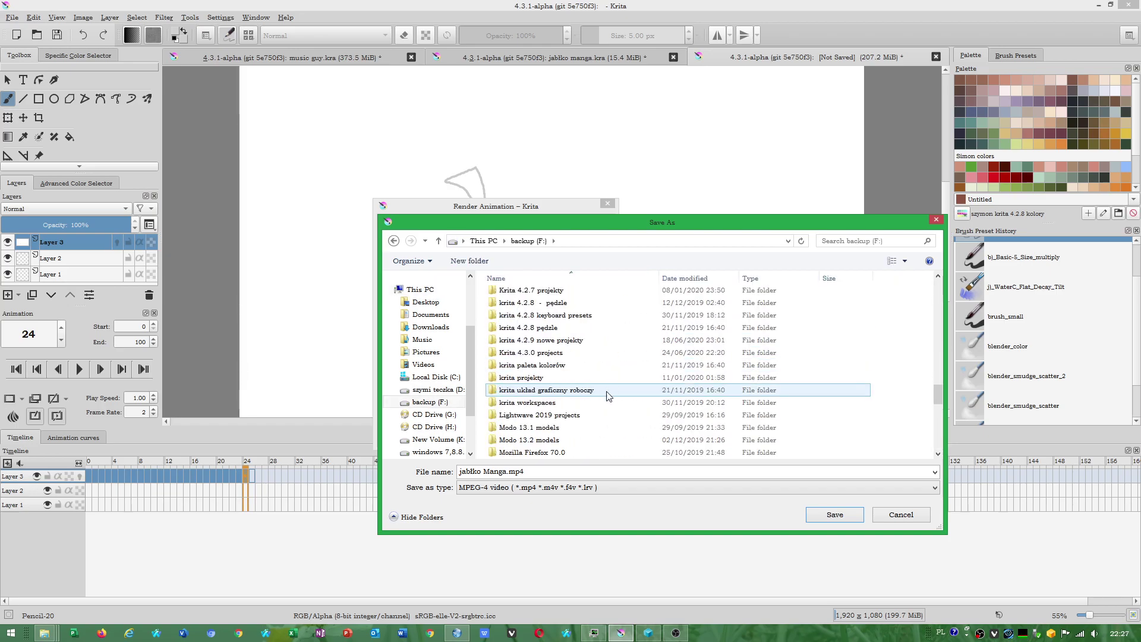
double_click(523, 353)
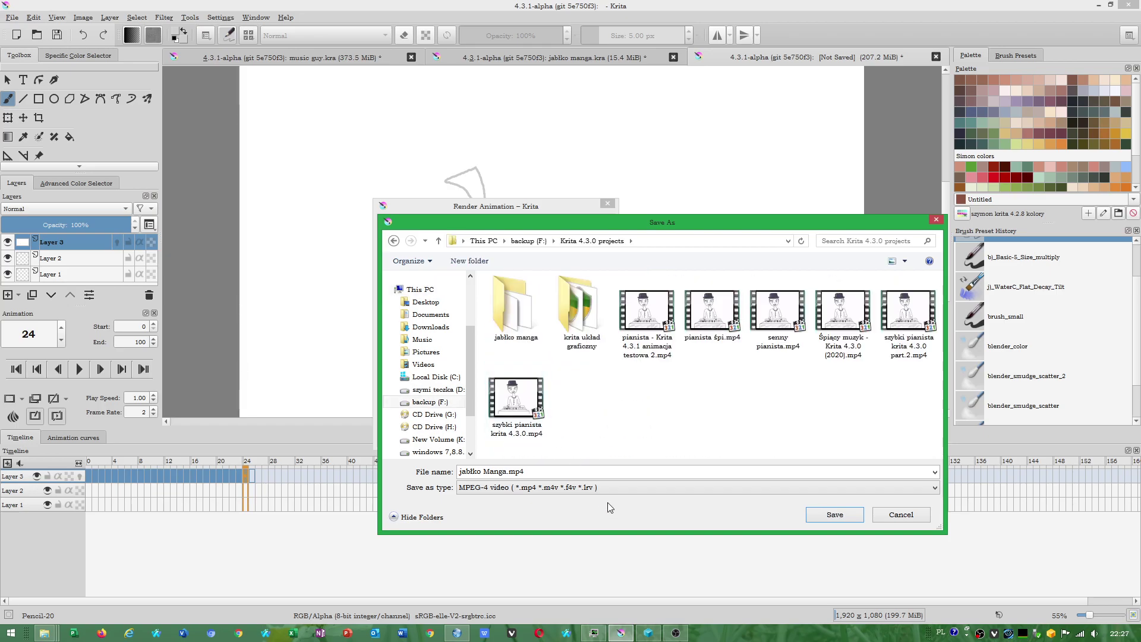
click(821, 515)
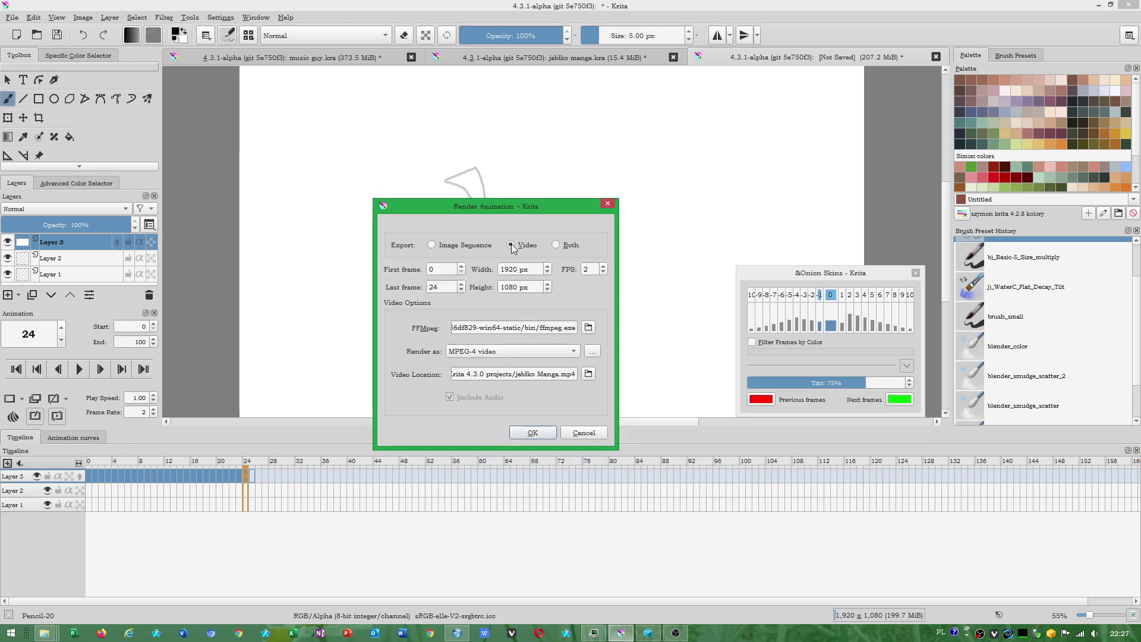
Render the video, then play jabłko Manga.mp4 from the Krita 4.3.0 projects folder.
click(531, 433)
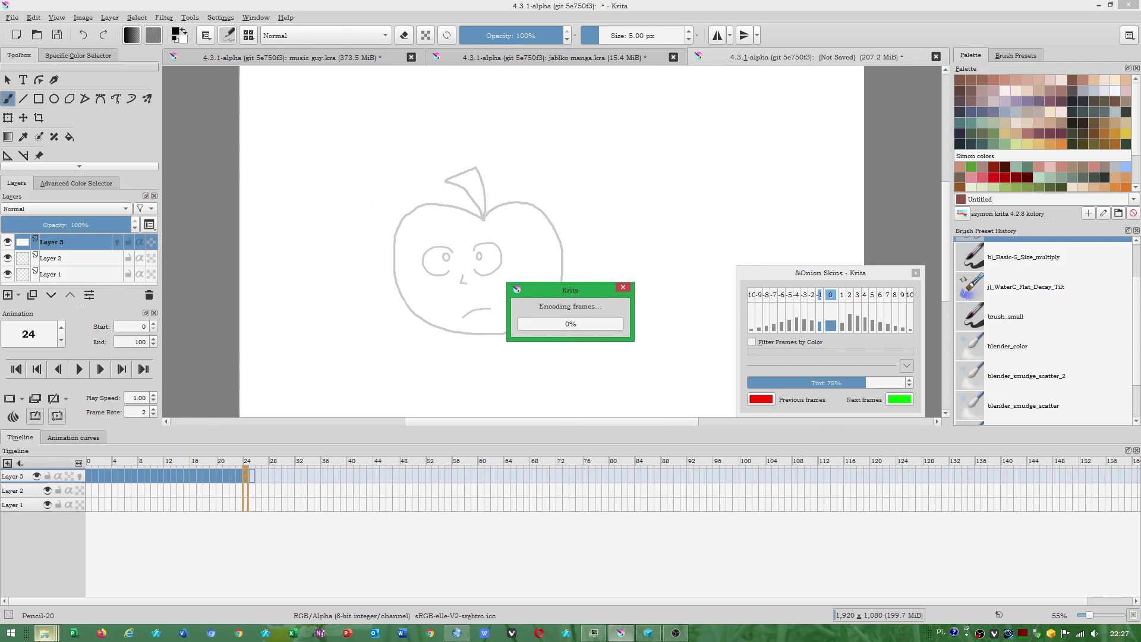
click(44, 633)
click(392, 550)
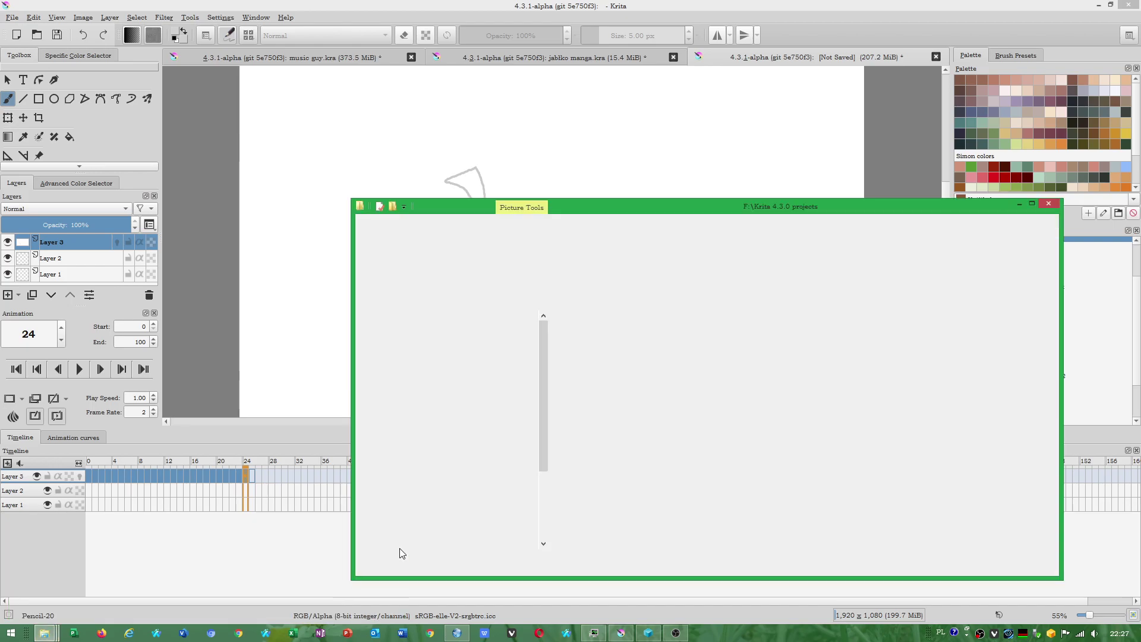
click(799, 351)
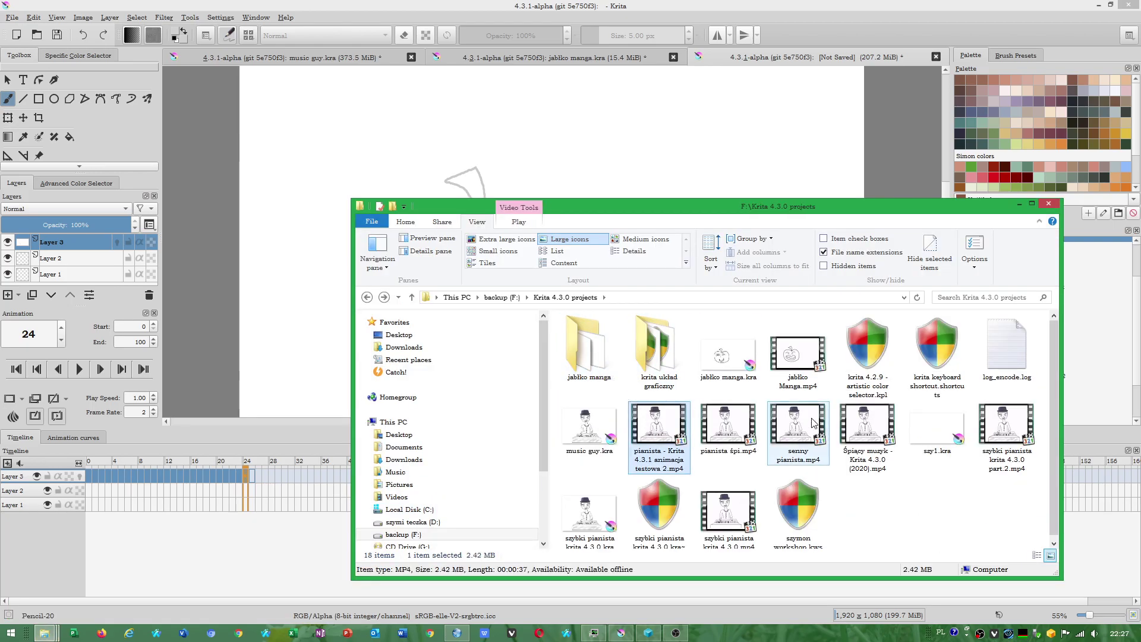
double_click(809, 371)
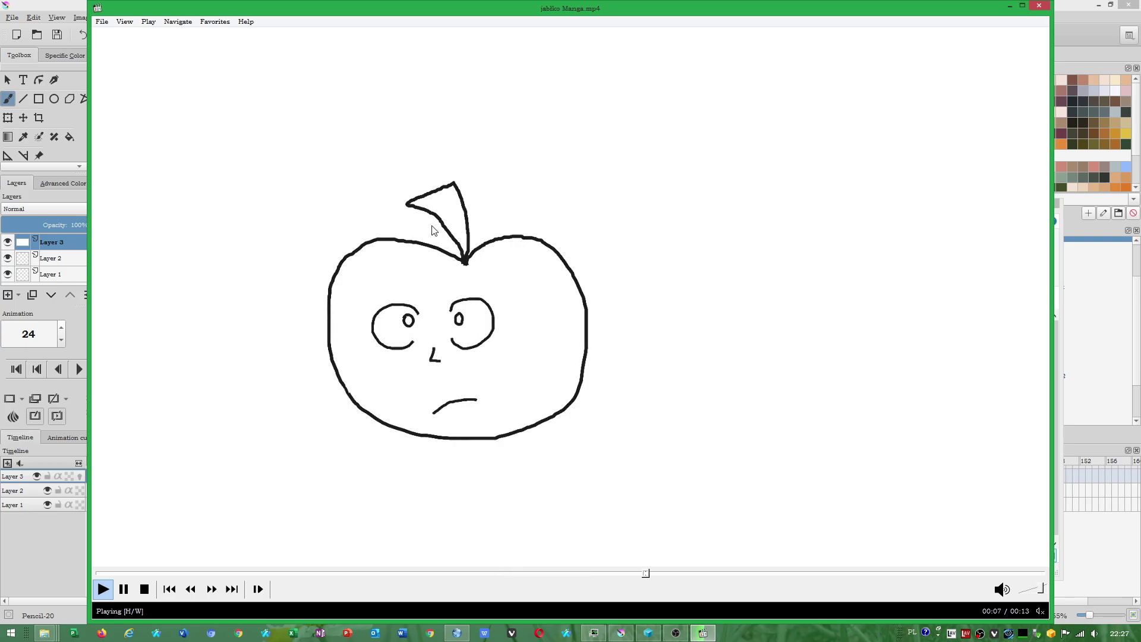
Close Media Player Classic after watching jabłko Manga.mp4.
click(1039, 6)
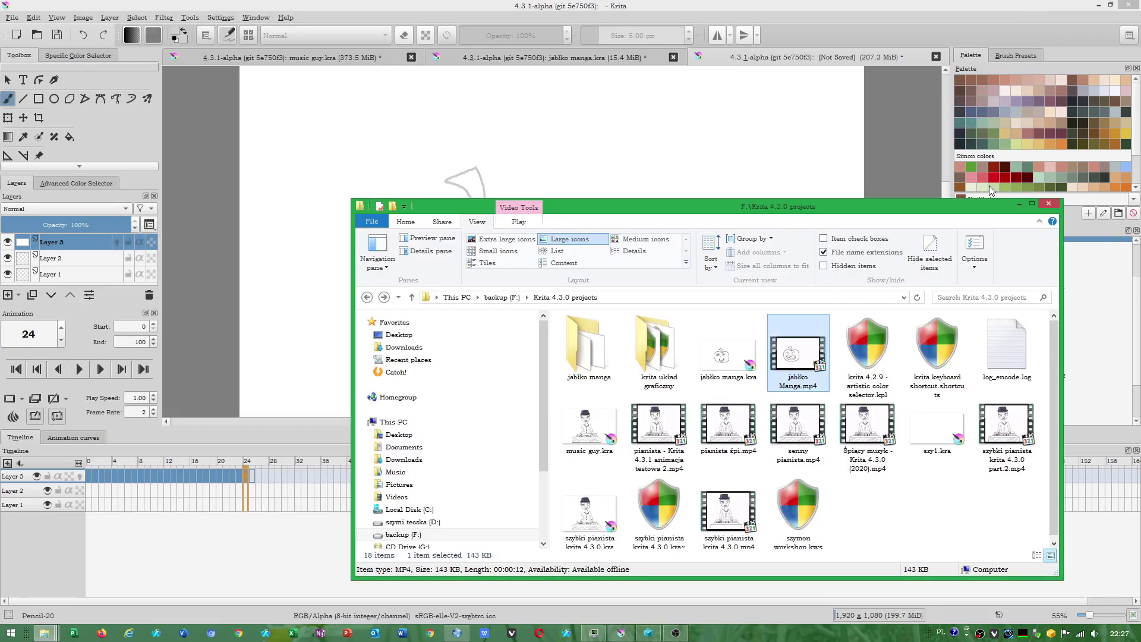
Back in Krita, close the unsaved untitled document without saving.
click(312, 545)
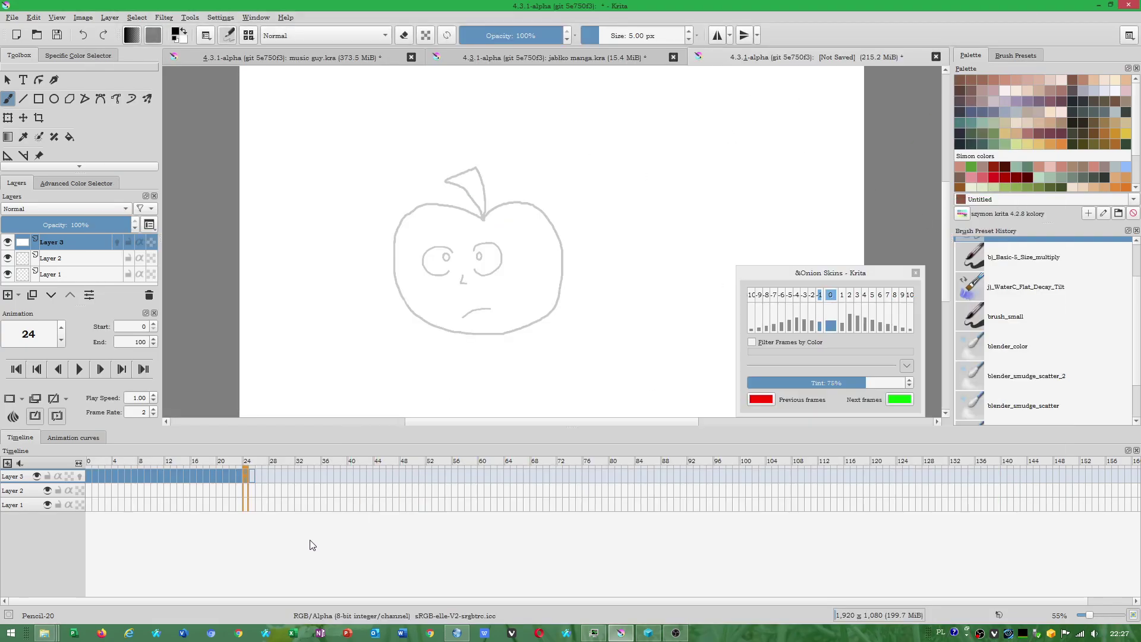
click(66, 438)
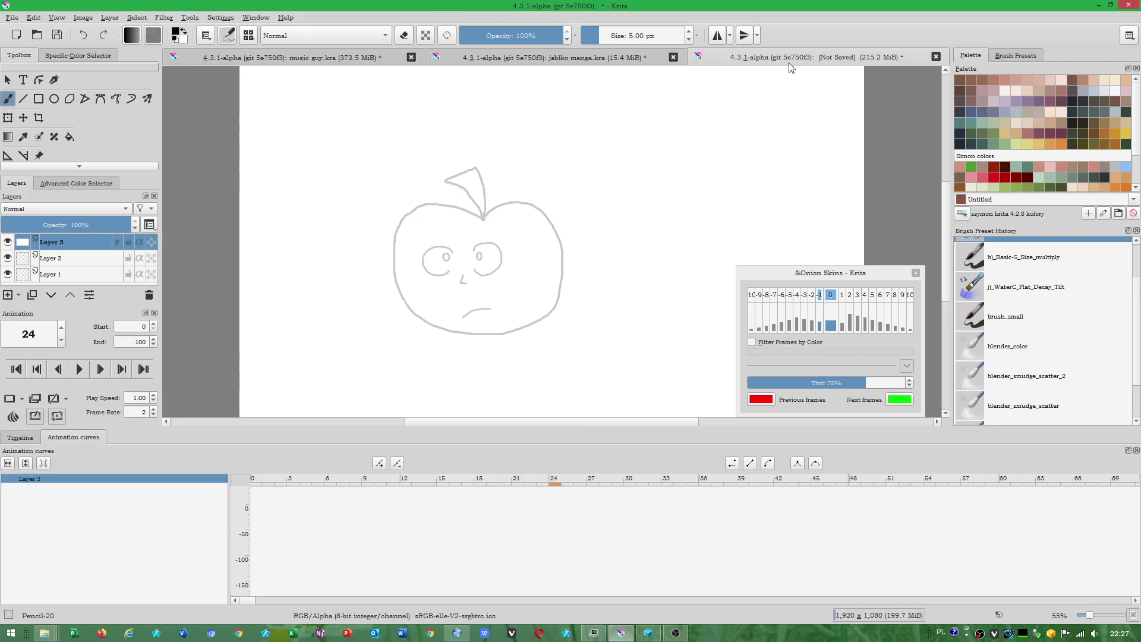
click(936, 56)
click(630, 331)
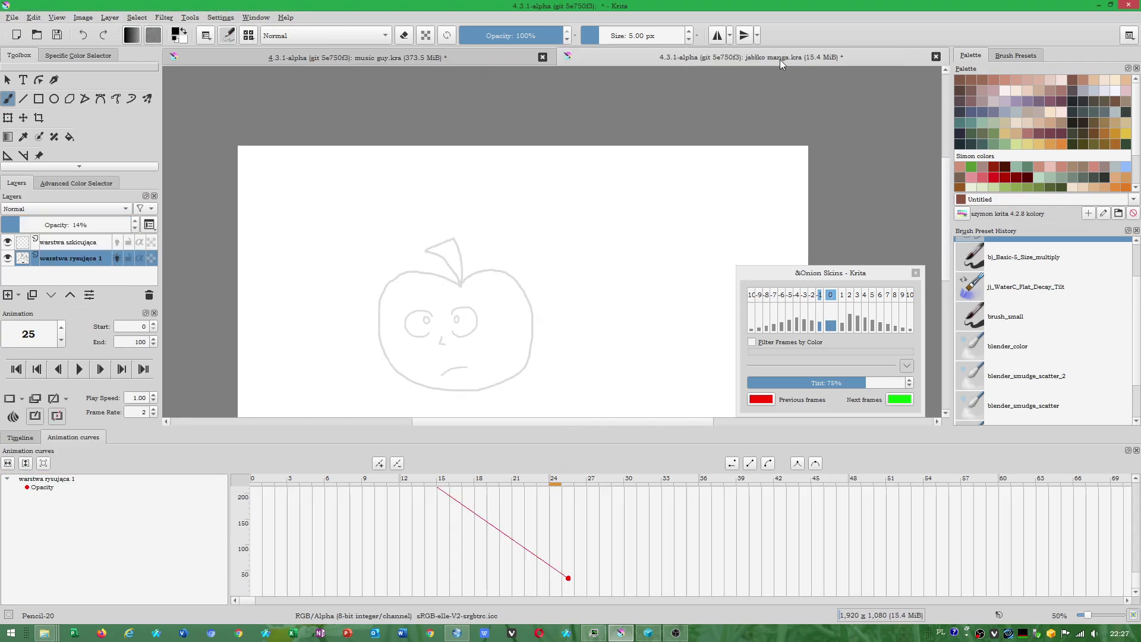
Zoom out and show the layers' frame timeline for the apple animation document.
key(minus)
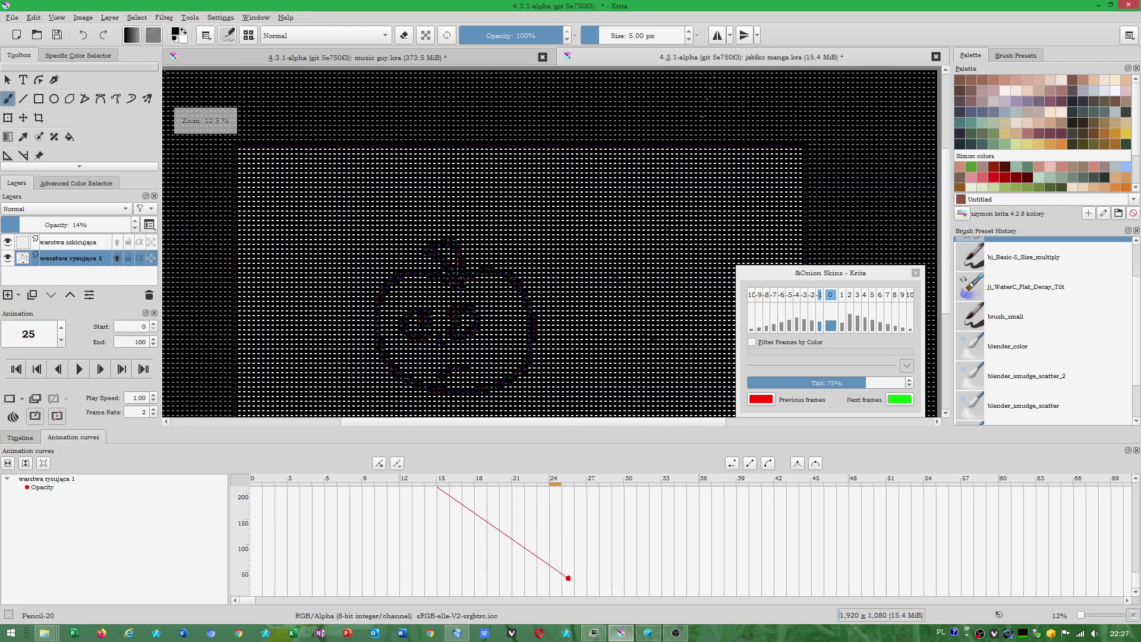
click(20, 438)
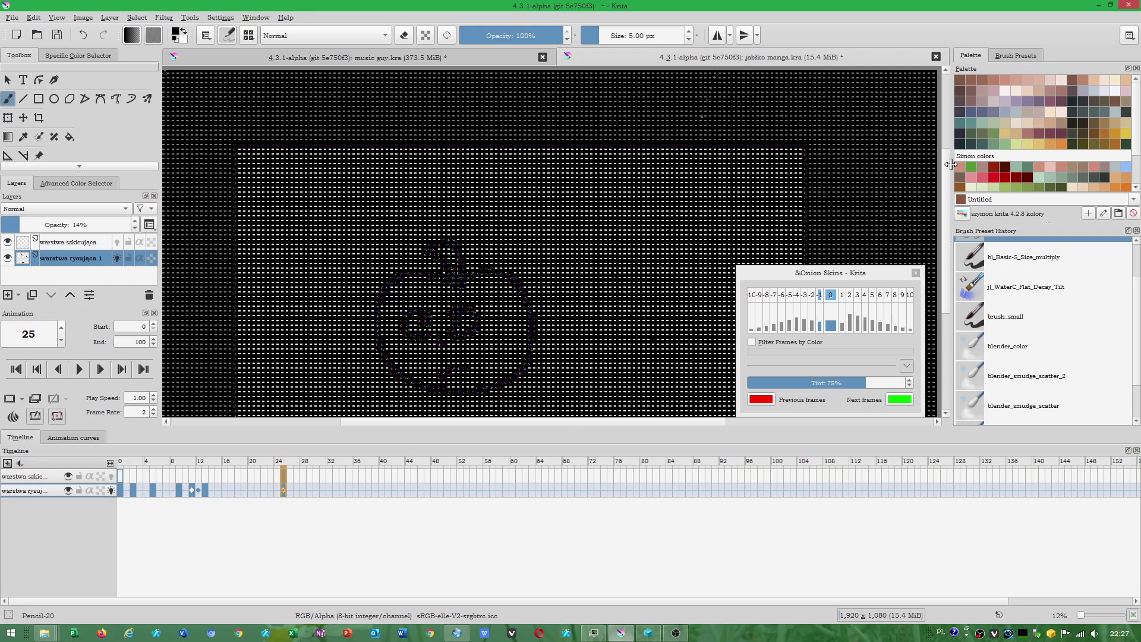
scroll(946, 242, up, 1)
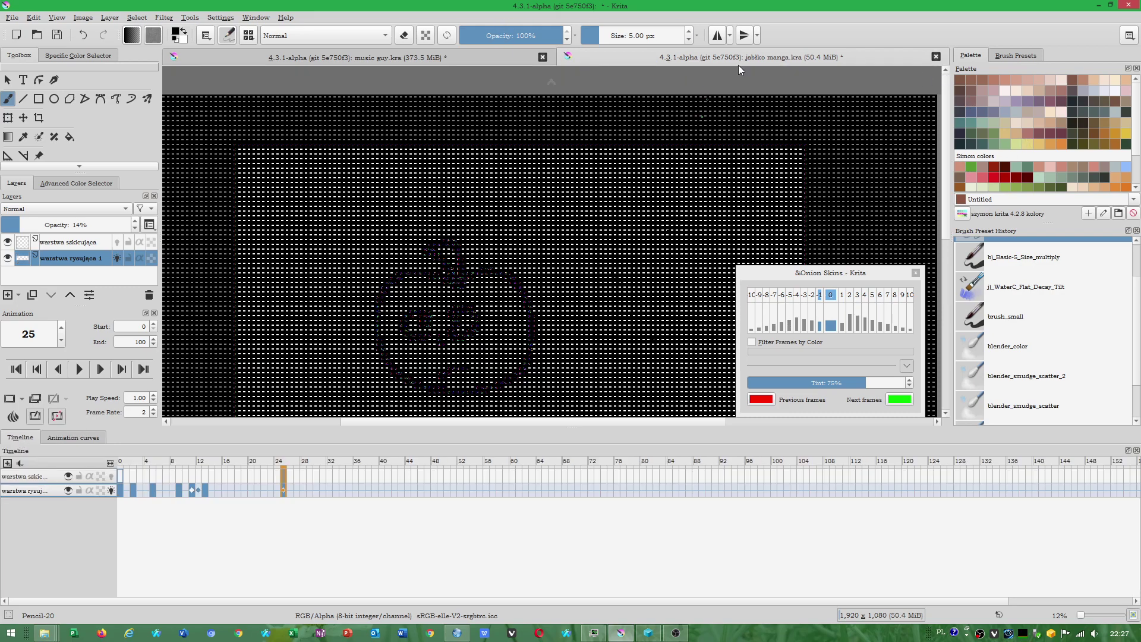
click(472, 56)
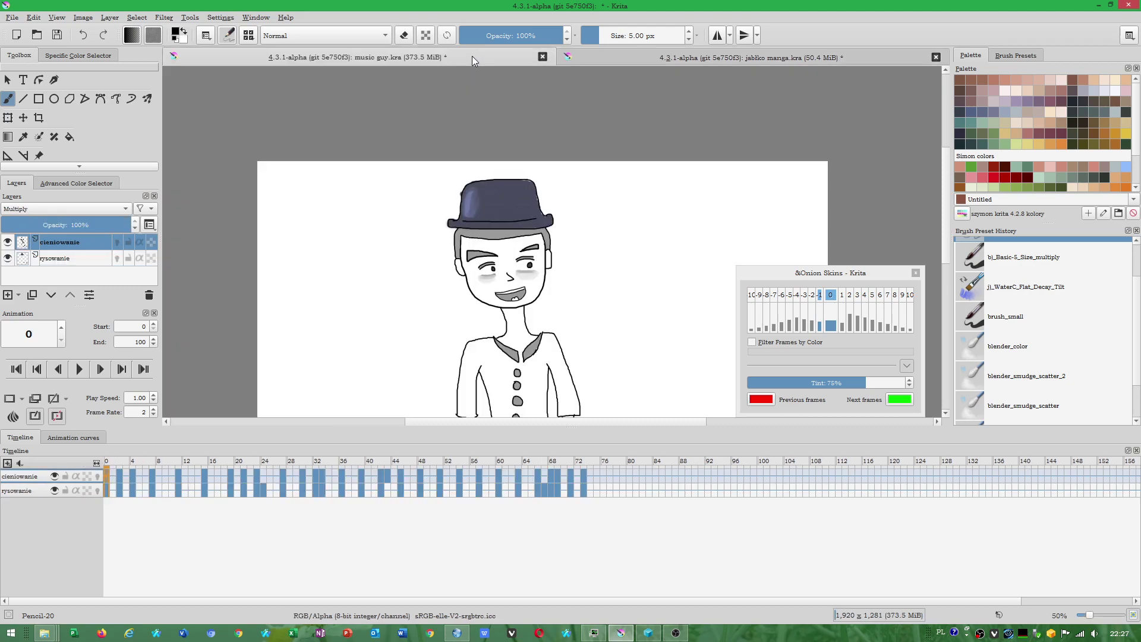
click(654, 59)
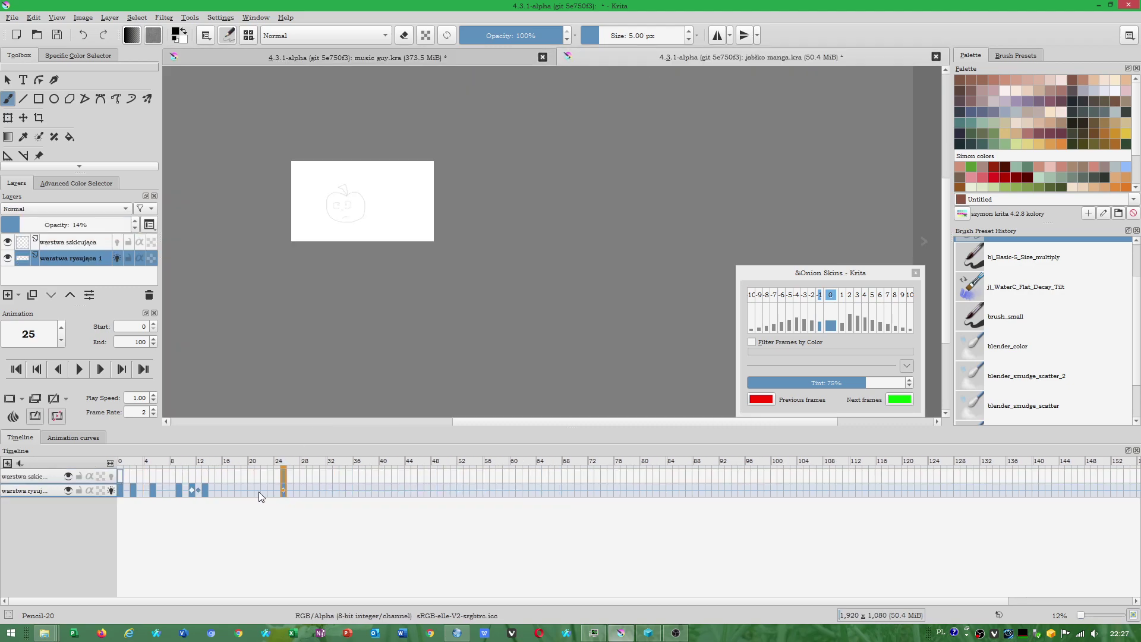
Scrub the animation, then remove the frame-25 keyframe and pull later frames back.
click(191, 490)
scroll(517, 258, up, 1)
scroll(518, 258, up, 4)
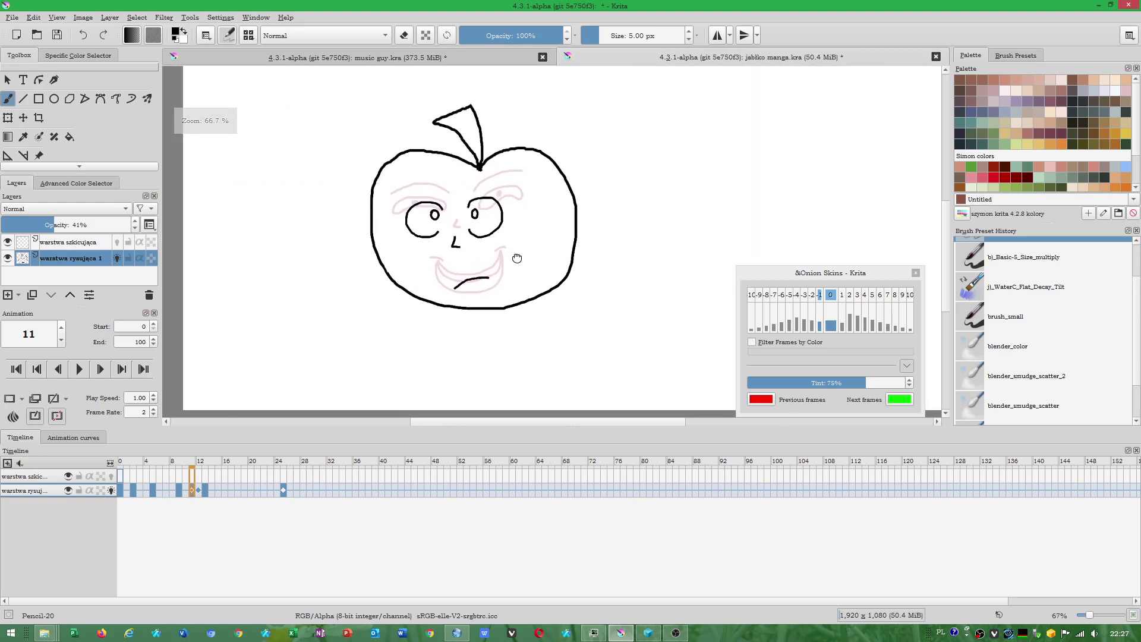
drag(146, 491, 257, 490)
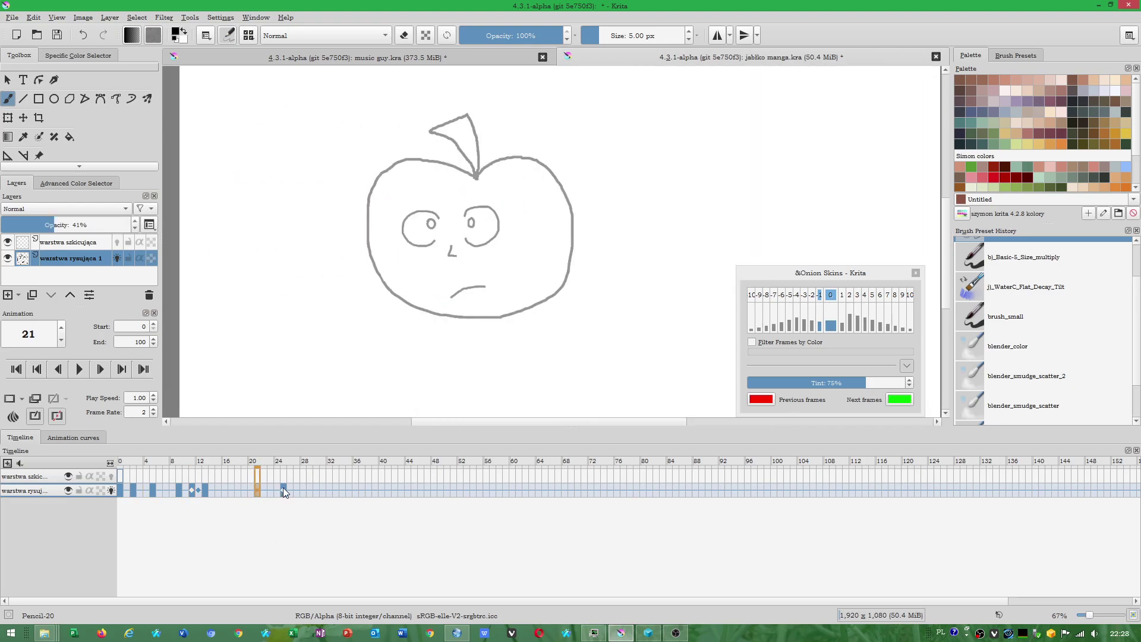
click(283, 490)
click(223, 490)
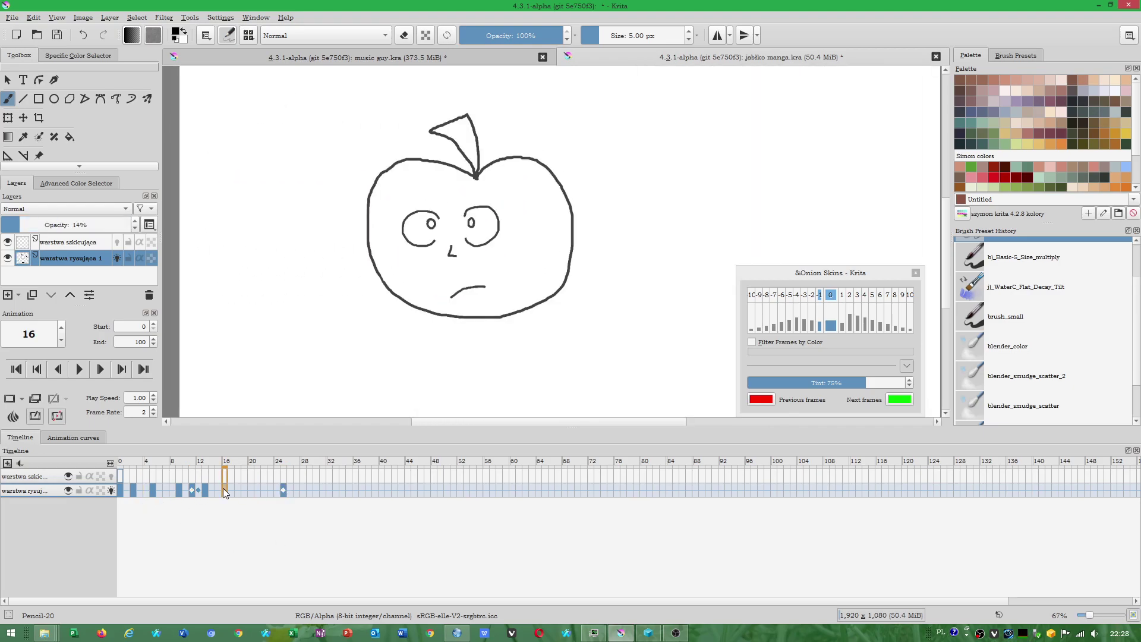
click(282, 489)
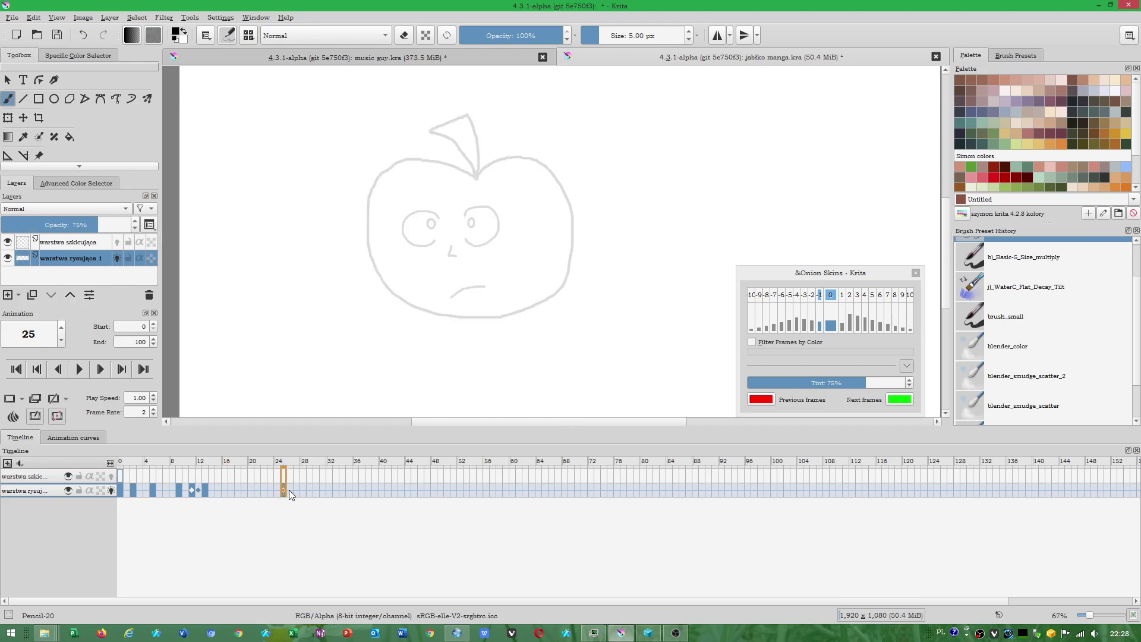
right_click(283, 490)
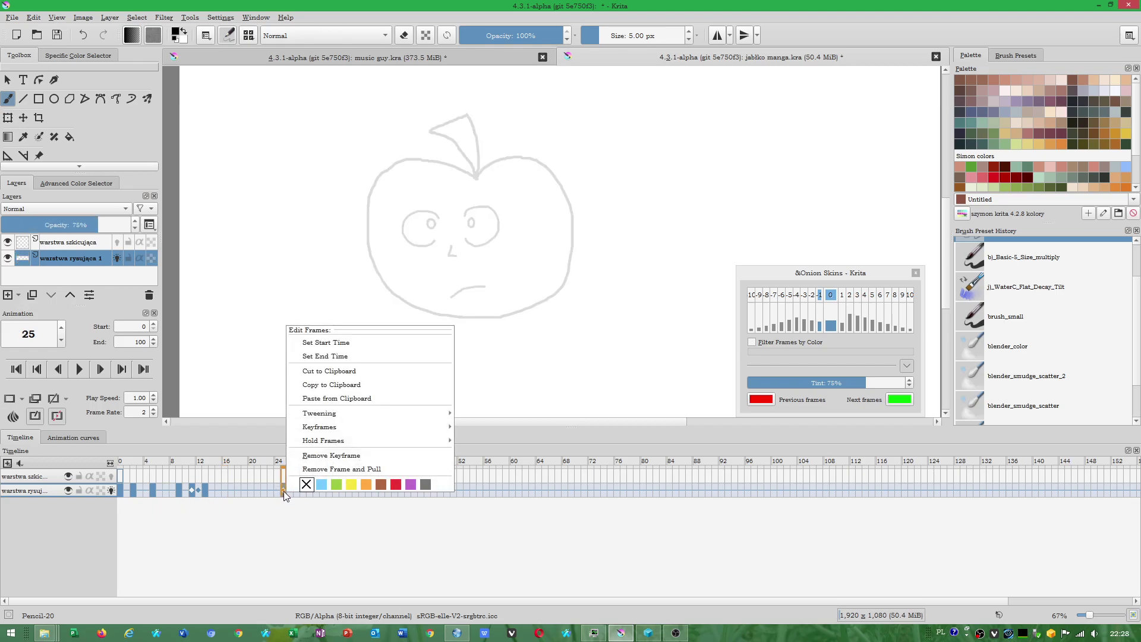
click(327, 467)
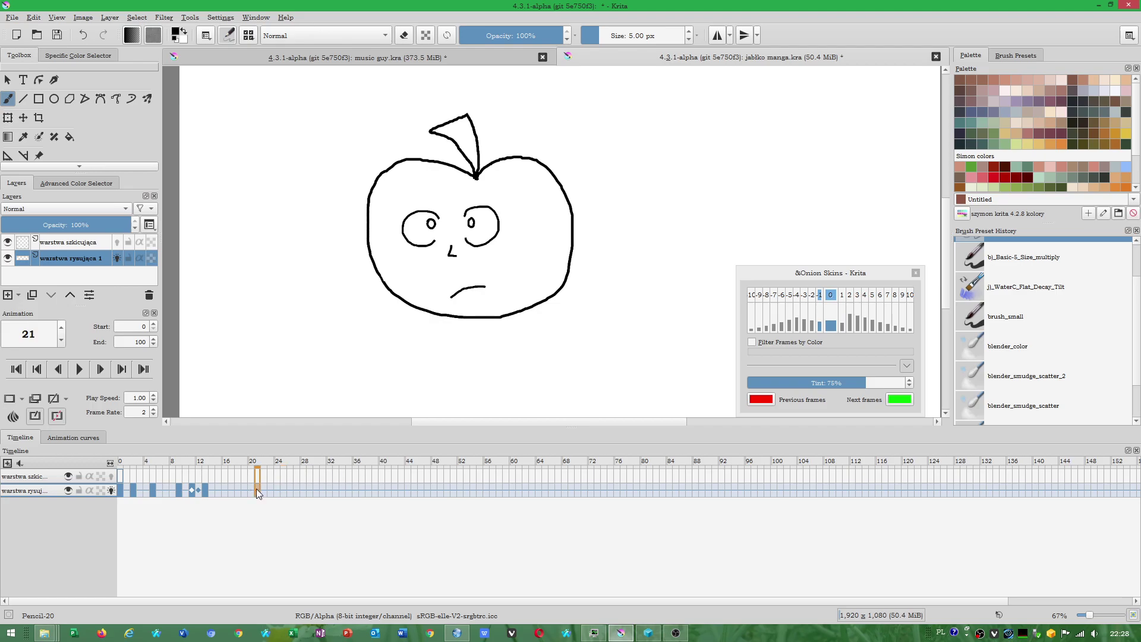
Insert multiple hold frames across frames 14–20, then review frames 16 and 13.
click(225, 491)
shift+click(251, 492)
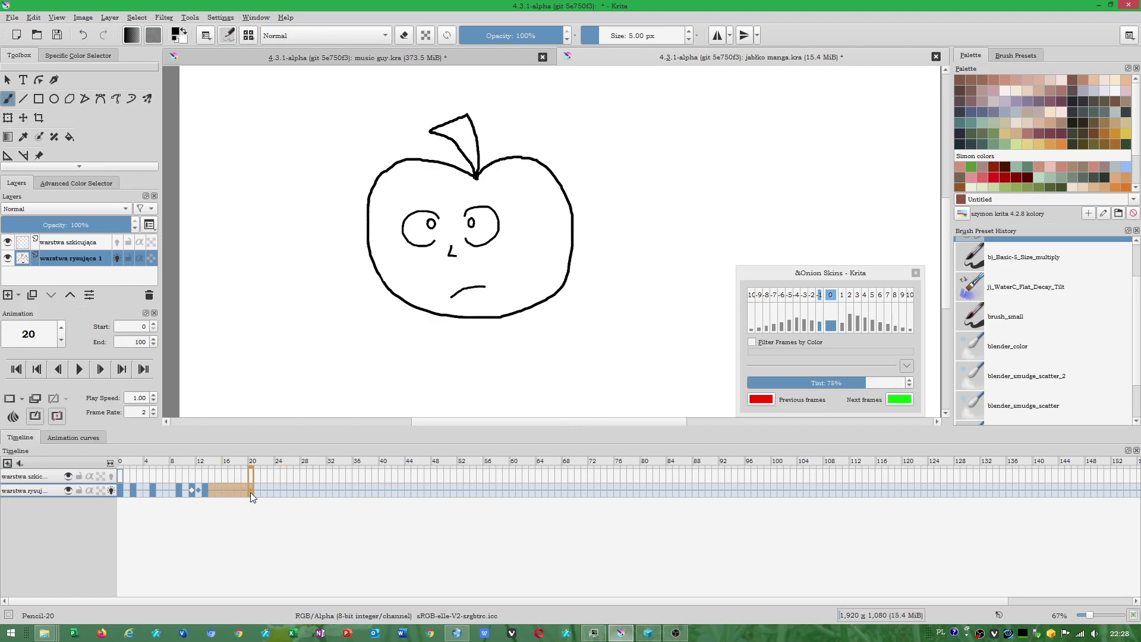
right_click(219, 490)
mouse_move(256, 423)
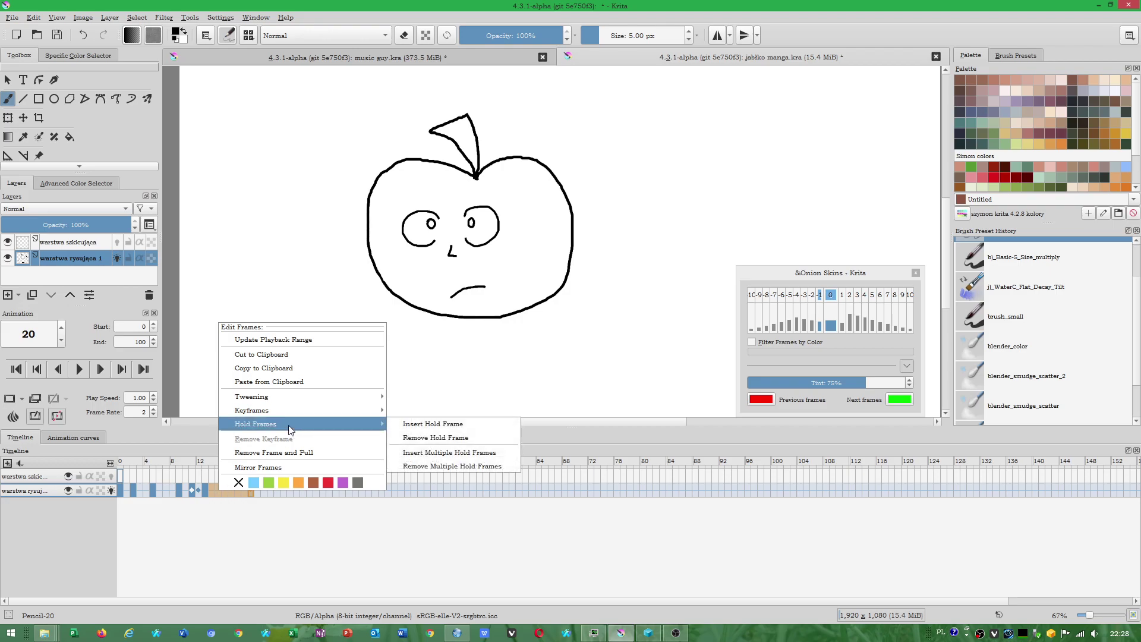
click(432, 456)
click(543, 334)
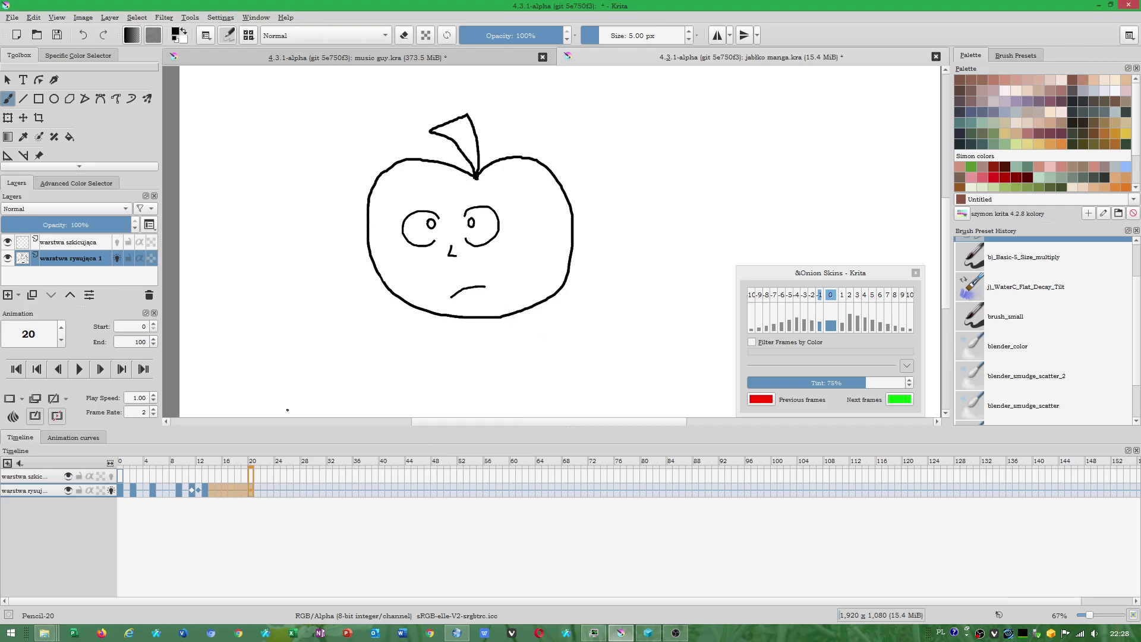
click(225, 490)
click(205, 490)
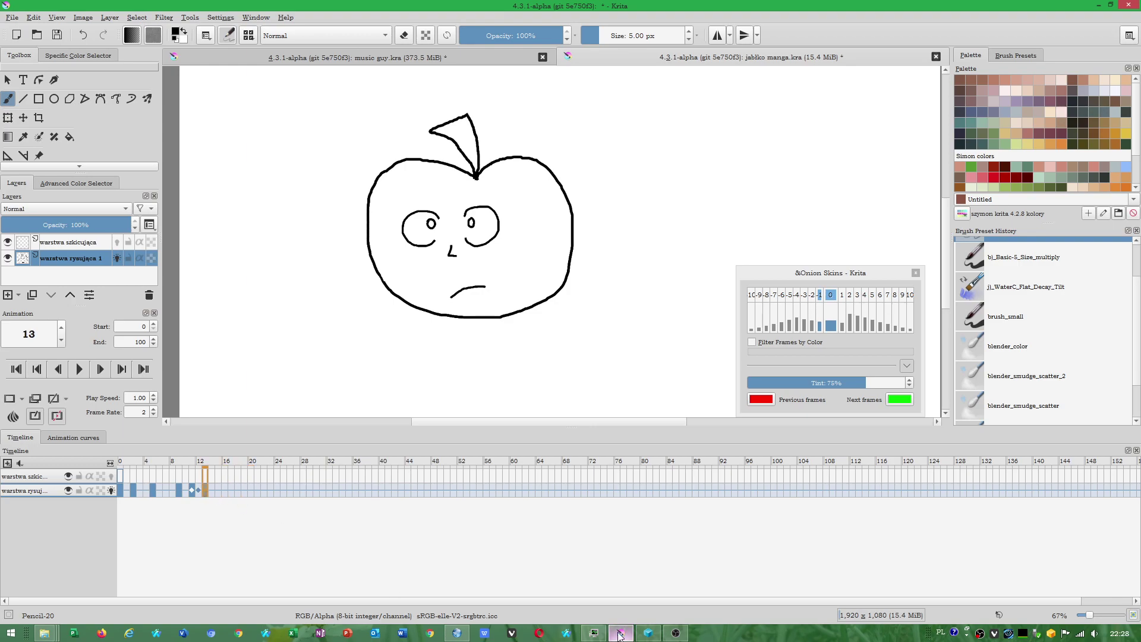
In the browser, go back to Google and search for 'krita 4.3.0 insert hold frame'.
click(461, 635)
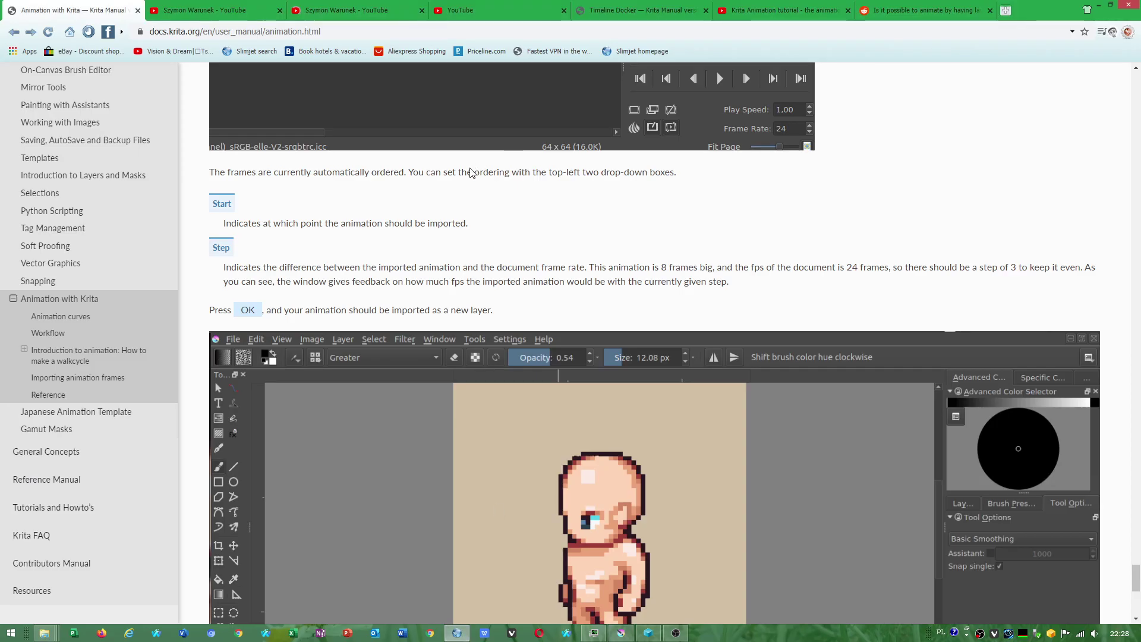
scroll(1115, 355, up, 5)
scroll(1114, 333, up, 2)
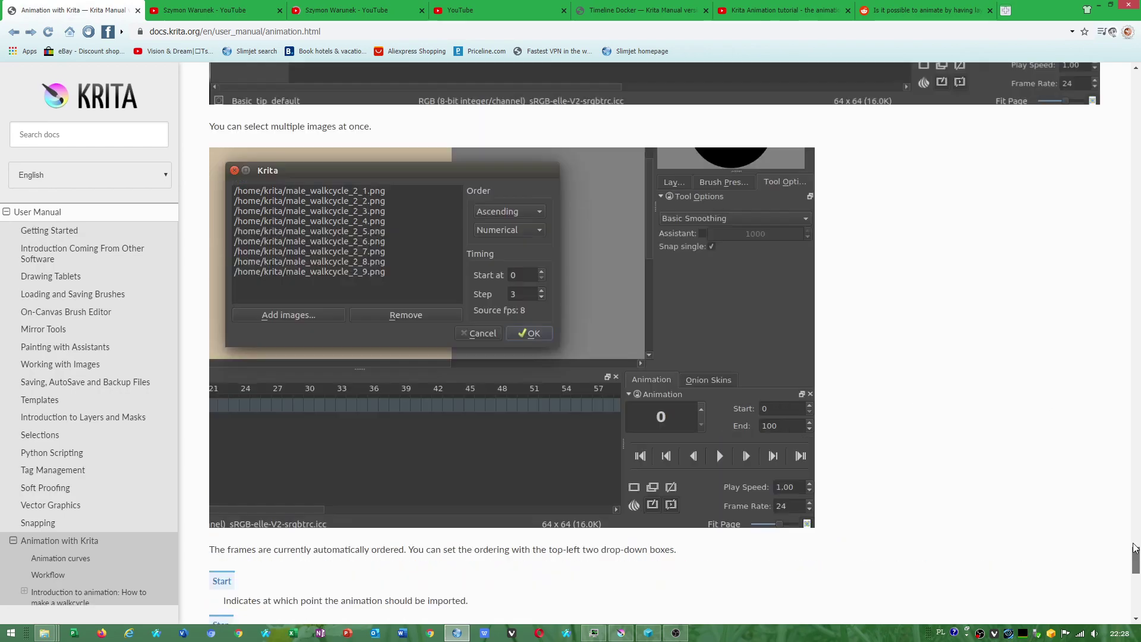
scroll(1110, 238, up, 5)
scroll(1106, 119, up, 10)
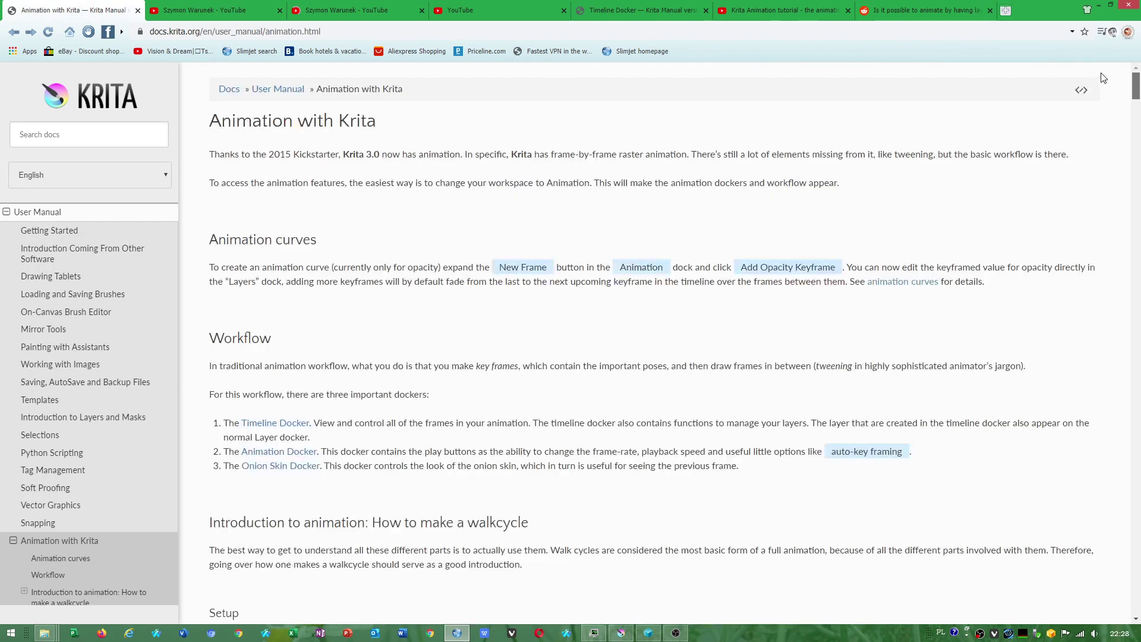
click(13, 32)
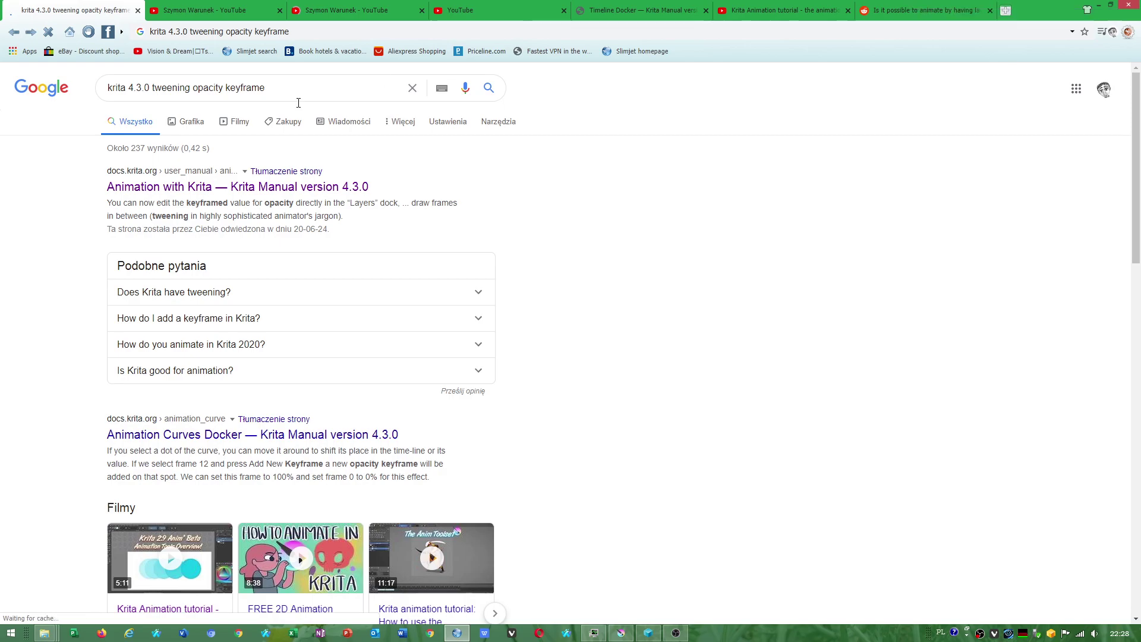
drag(265, 88, 153, 89)
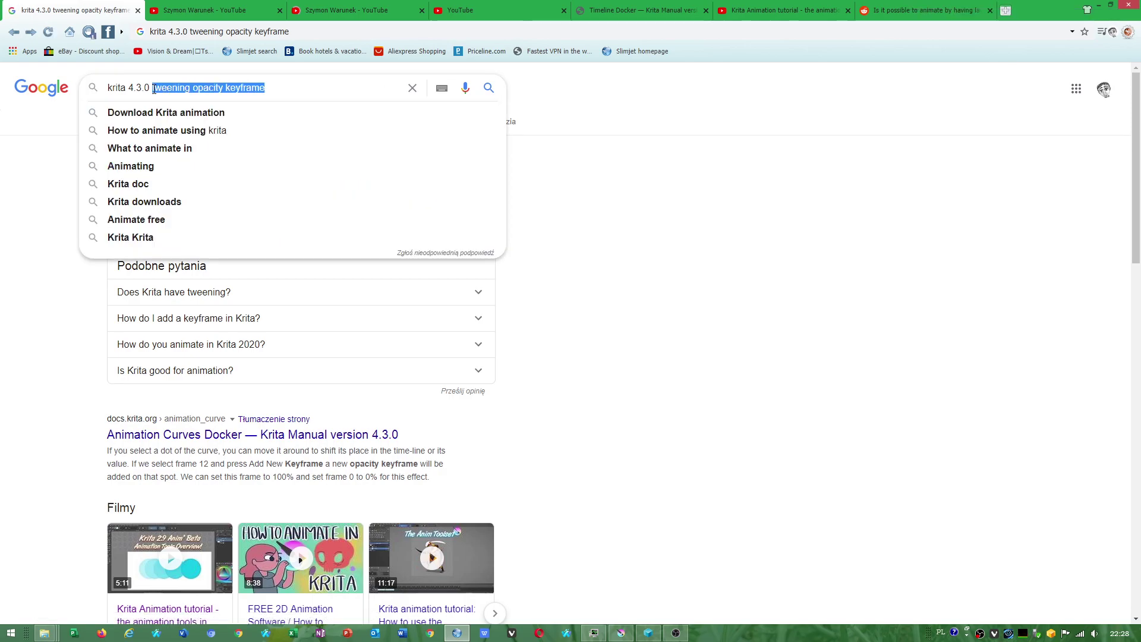
key(BackSpace)
text(insert)
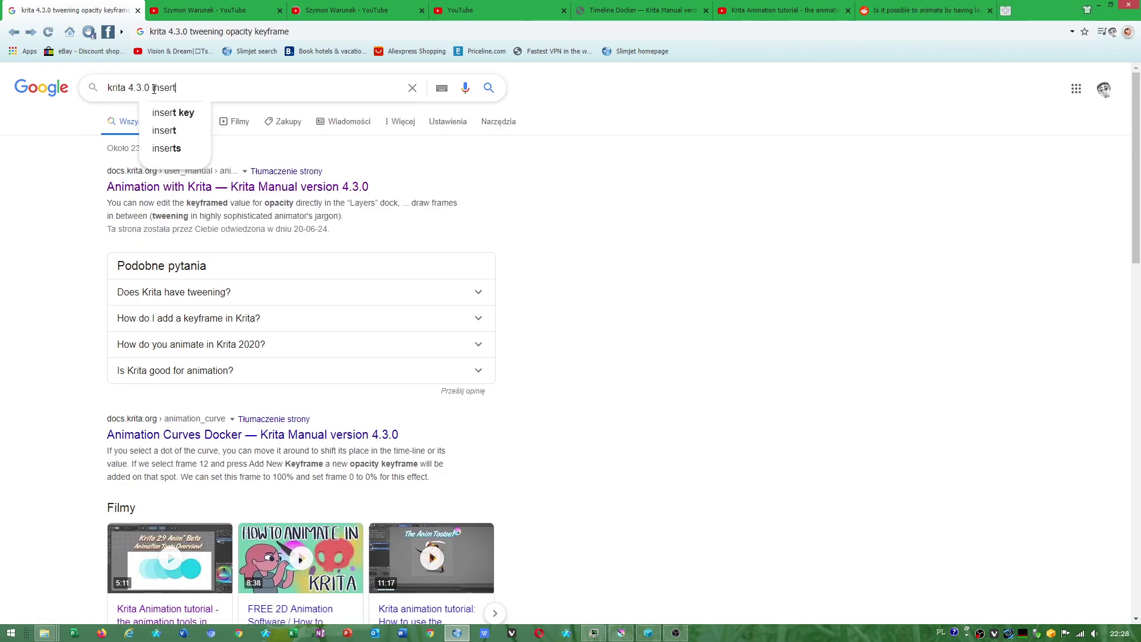
text( hold fr)
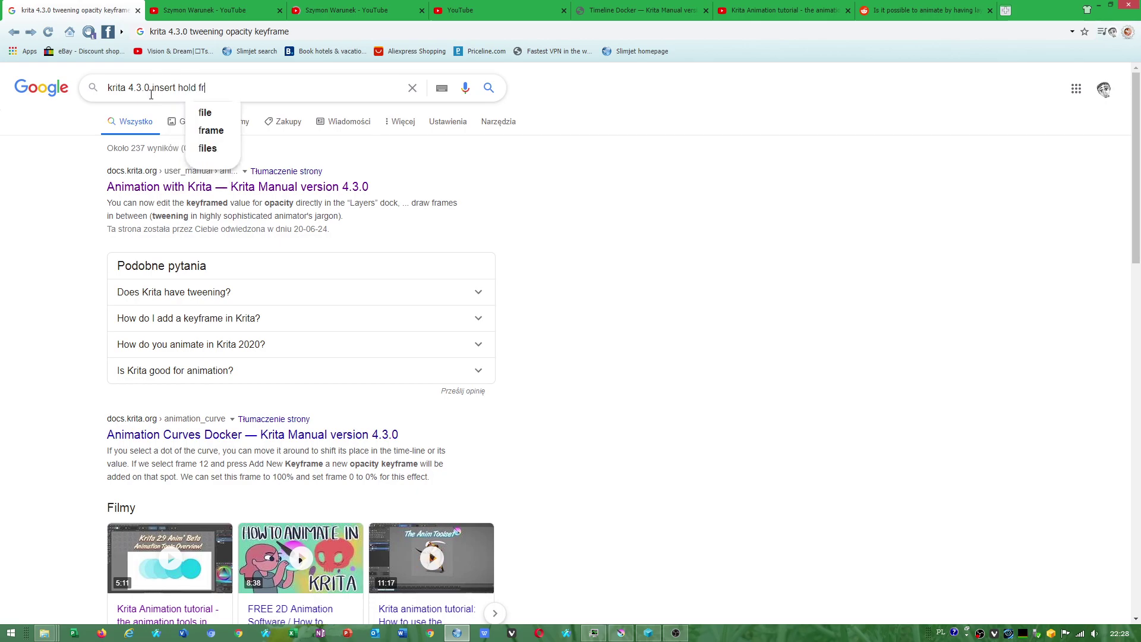
text(ame)
key(Return)
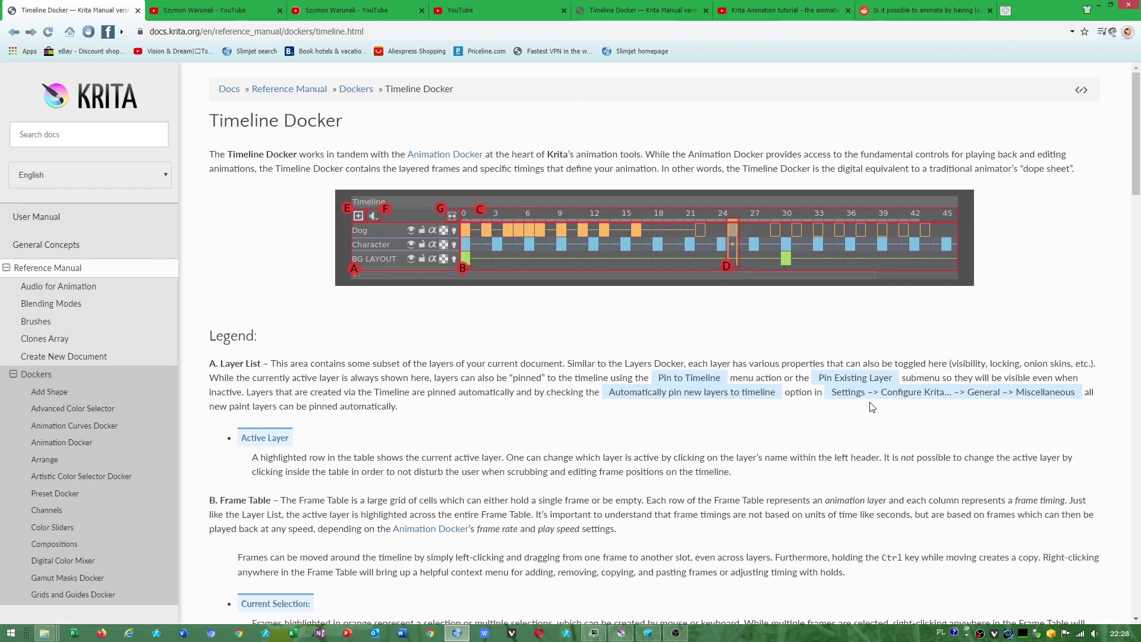
Scroll the Timeline Docker manual page to its Legend on keys, blanks and holds.
scroll(402, 453, down, 4)
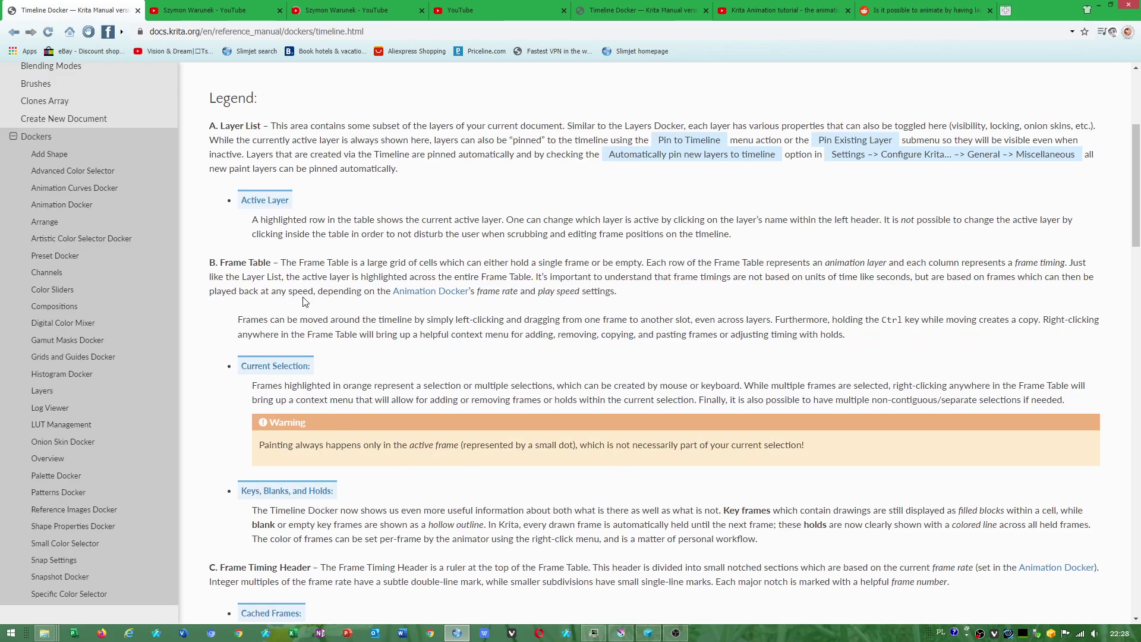
scroll(517, 334, down, 3)
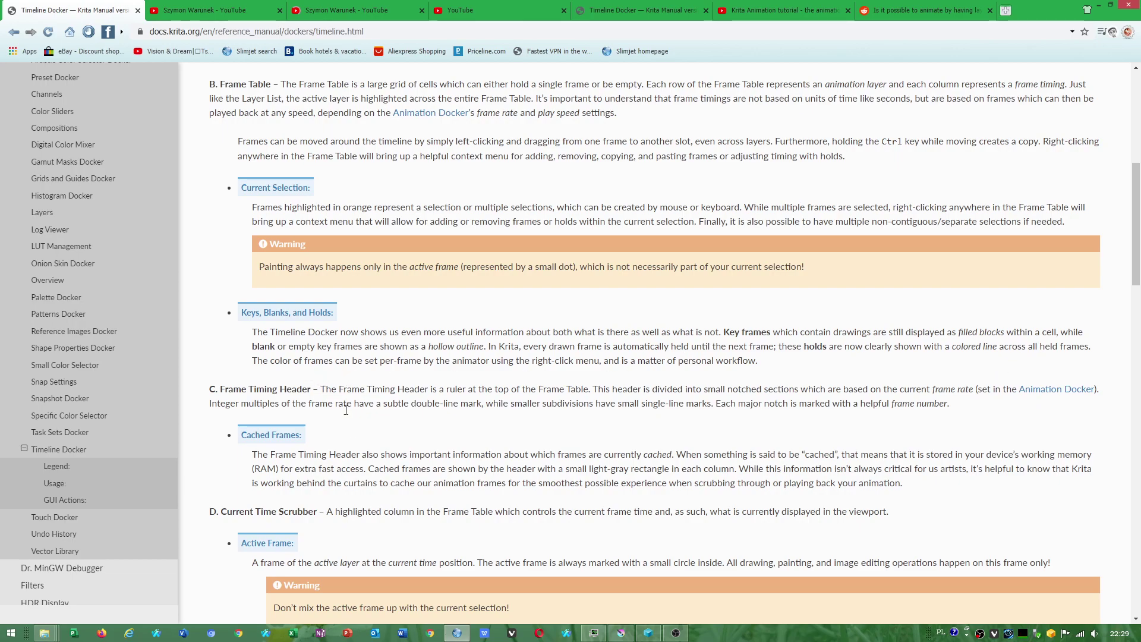
scroll(351, 440, down, 2)
scroll(352, 448, up, 6)
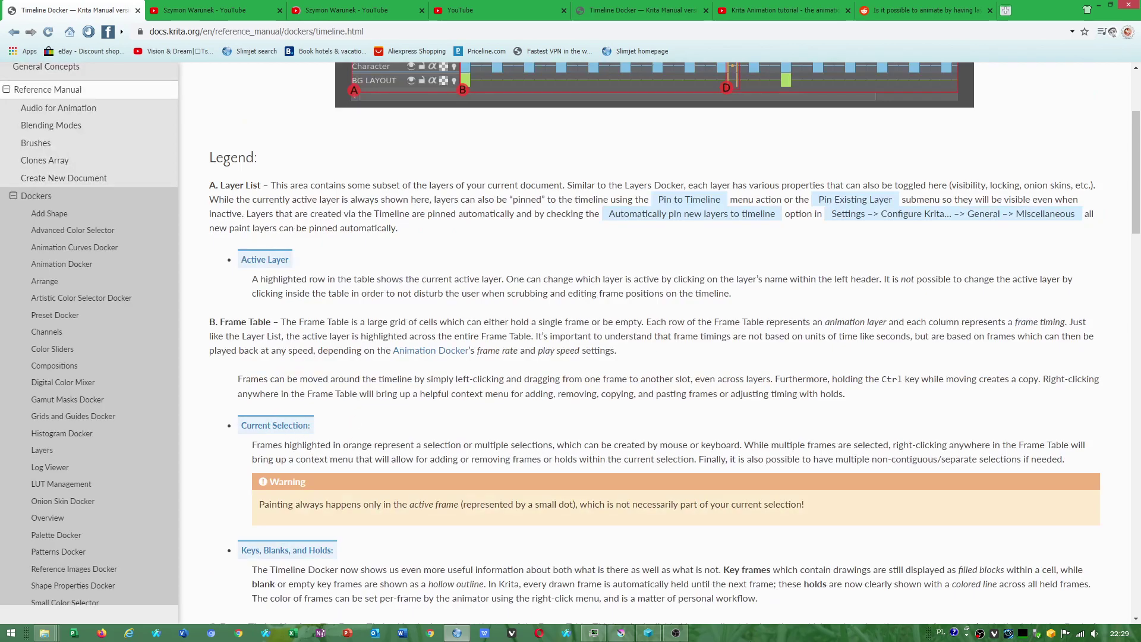
Create a blank keyframe at frame 14 on the apple drawing layer.
click(621, 633)
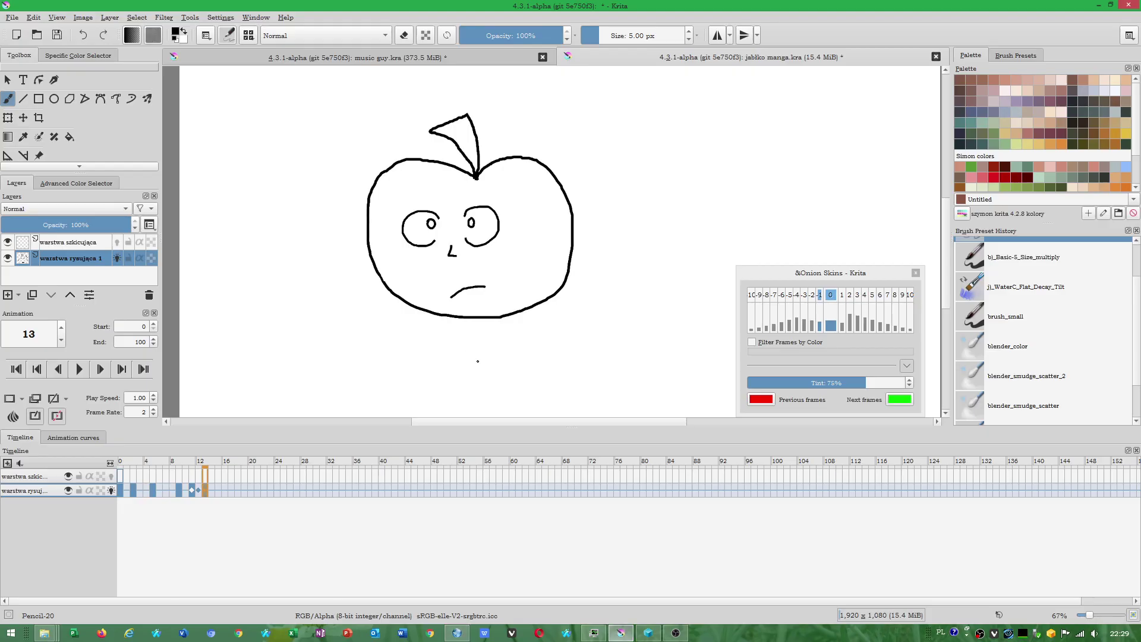
right_click(210, 491)
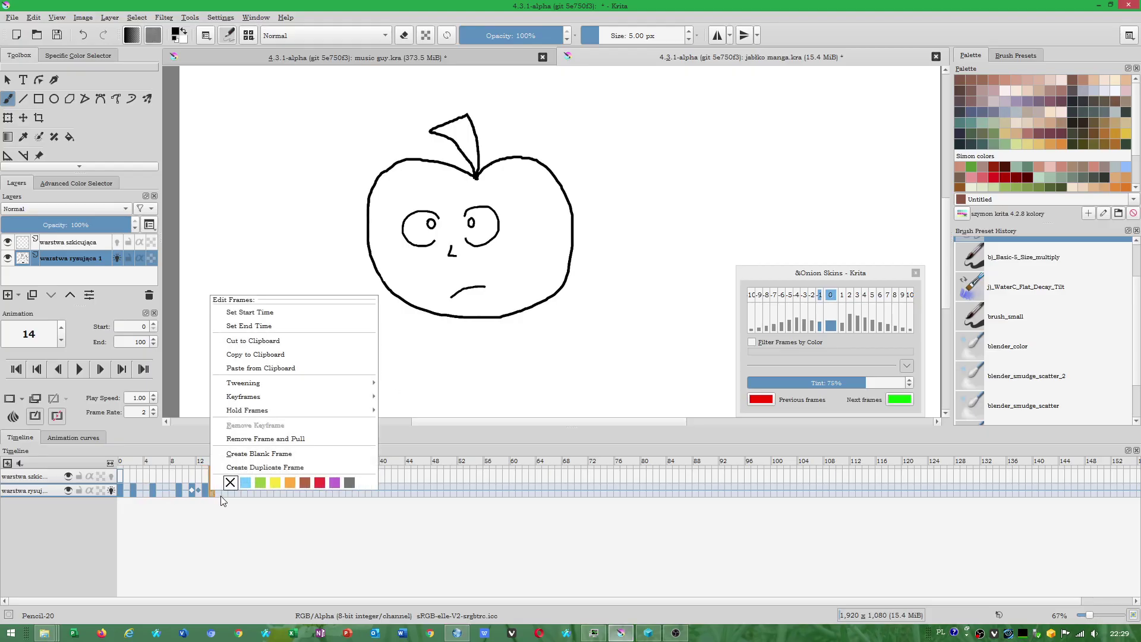
click(244, 454)
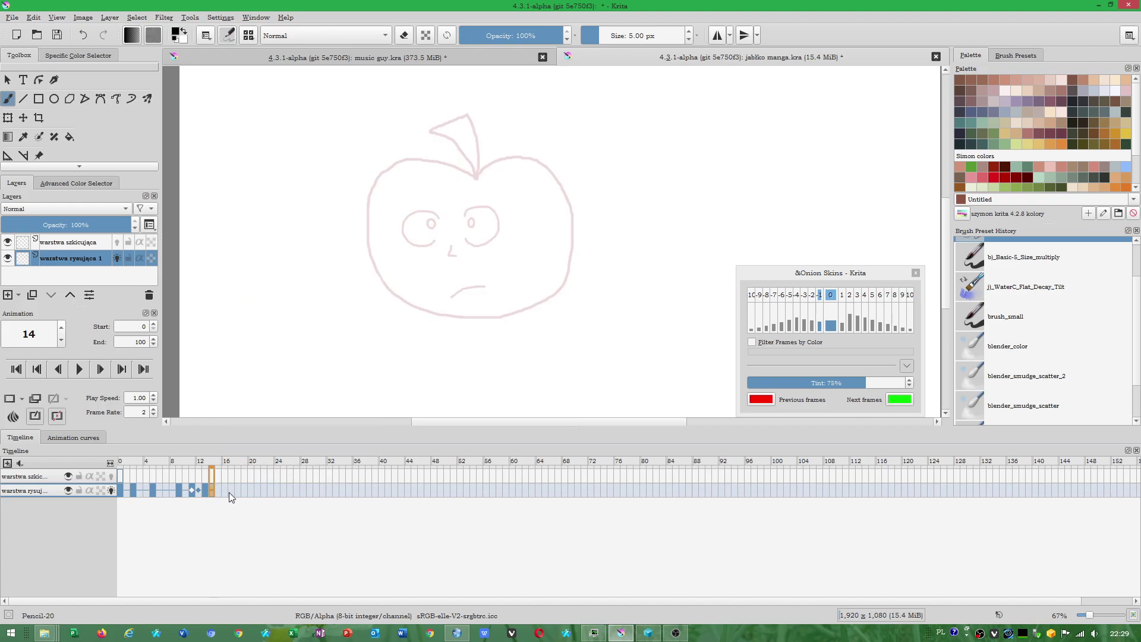
Insert multiple hold frames across frames 14–21, then check frames 23 and 20.
shift+click(250, 491)
click(212, 491)
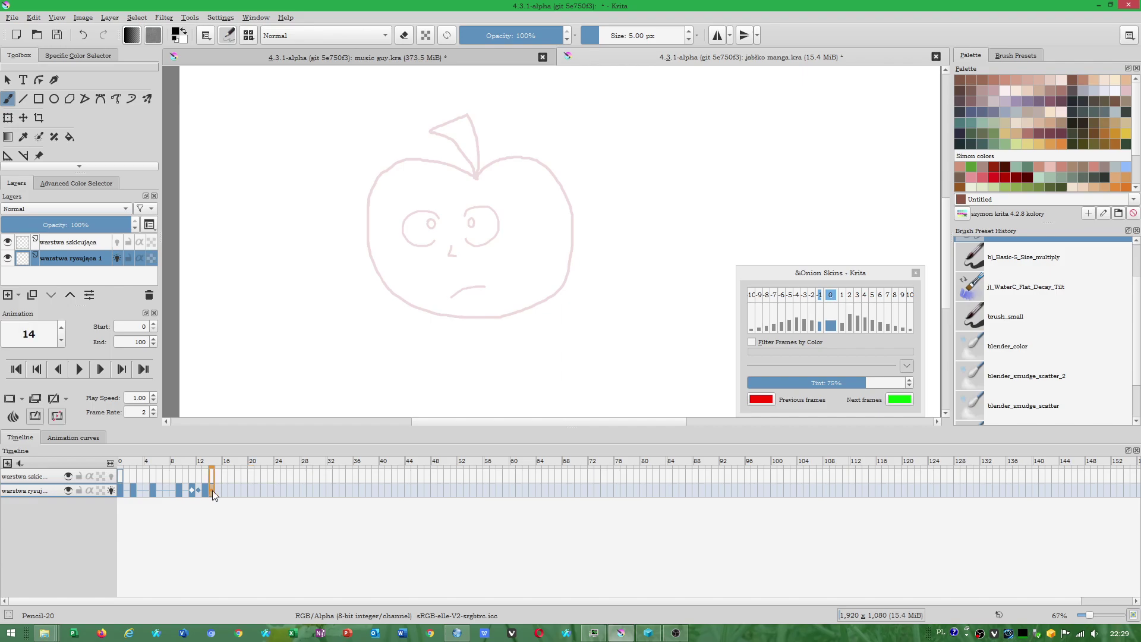
shift+click(255, 494)
right_click(256, 491)
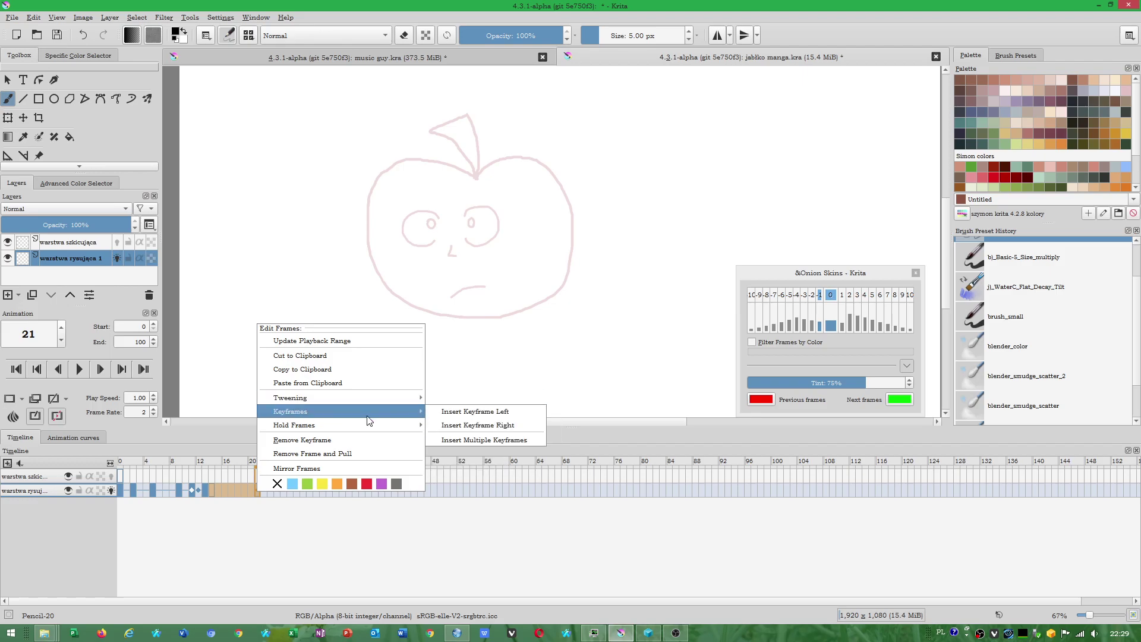
mouse_move(339, 425)
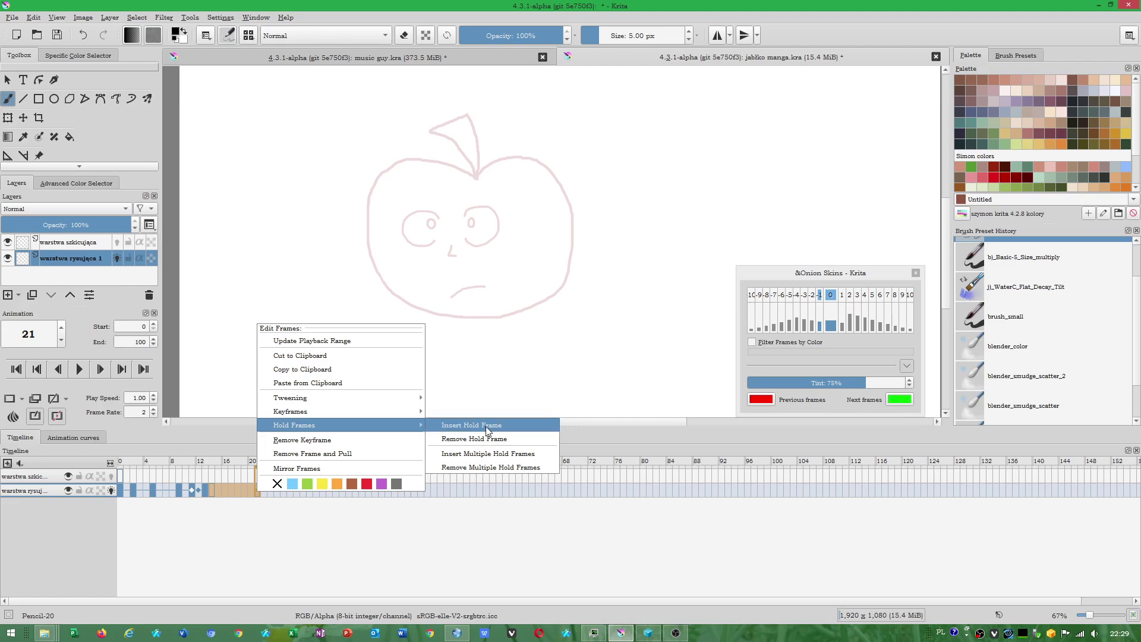
click(495, 454)
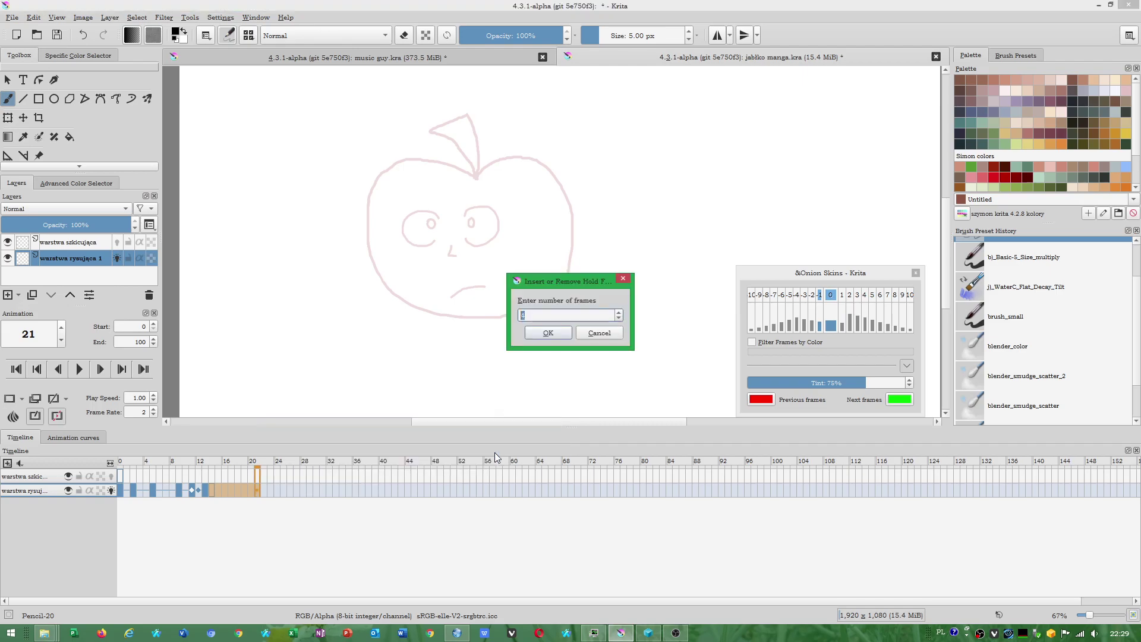
click(559, 332)
click(271, 490)
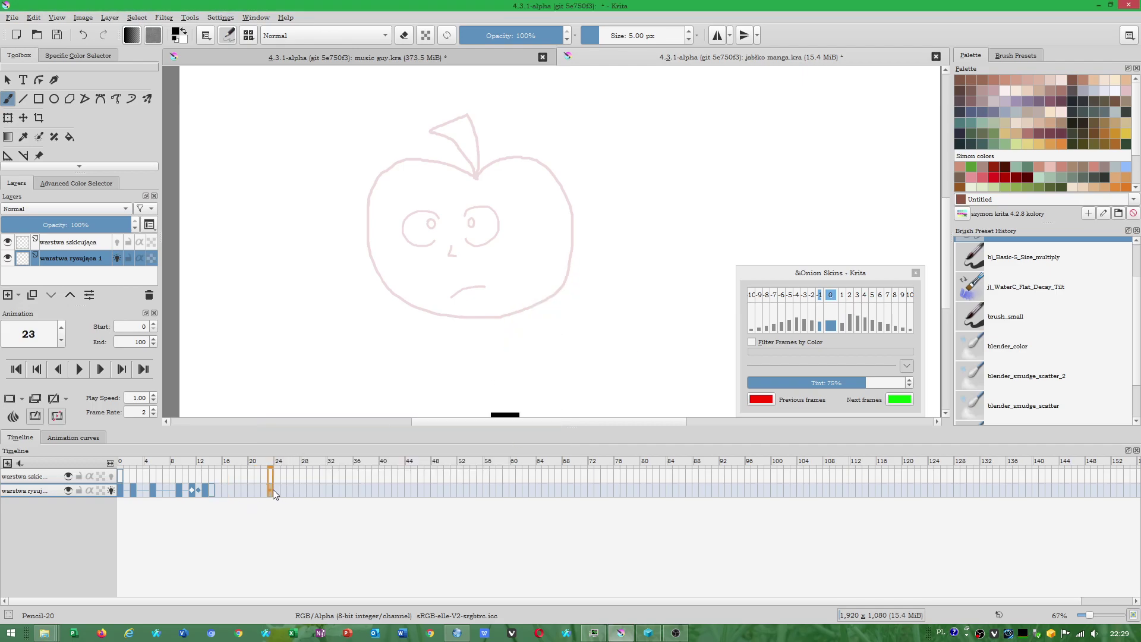
click(249, 489)
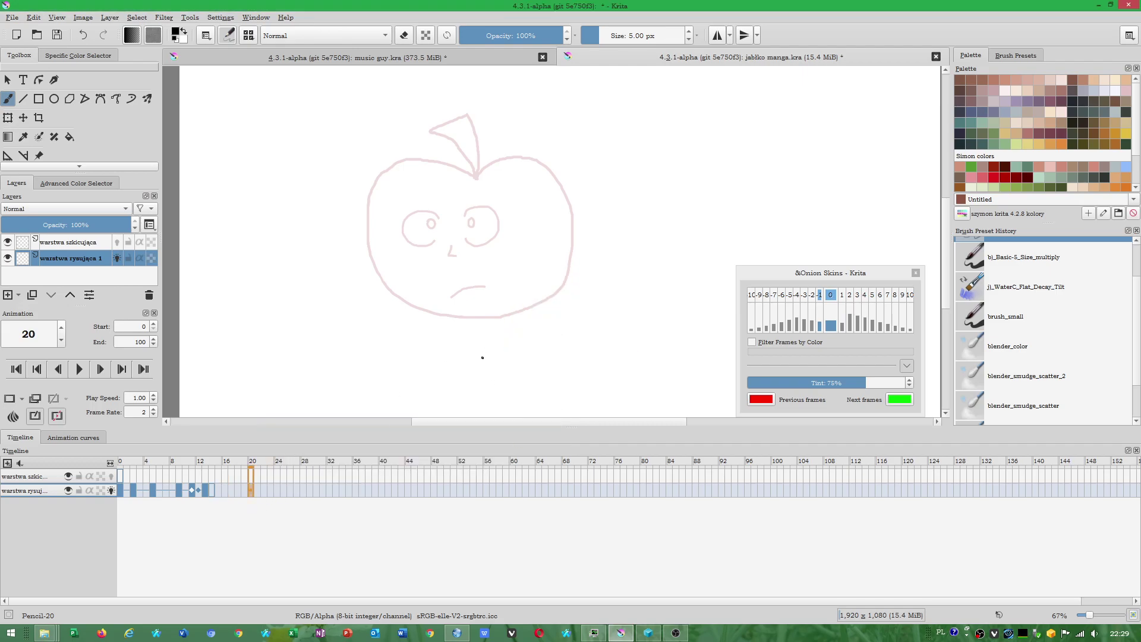
Inspect frames 13–15 and drag the frame at 14 along the drawing layer row.
click(205, 491)
click(219, 491)
right_click(217, 491)
click(209, 490)
mouse_move(211, 491)
mouse_down()
mouse_move(263, 491)
mouse_move(217, 490)
mouse_move(251, 490)
mouse_up()
click(223, 490)
click(213, 490)
click(251, 491)
Remove hold frames at frame 20, then review frames 18 and 13.
right_click(251, 493)
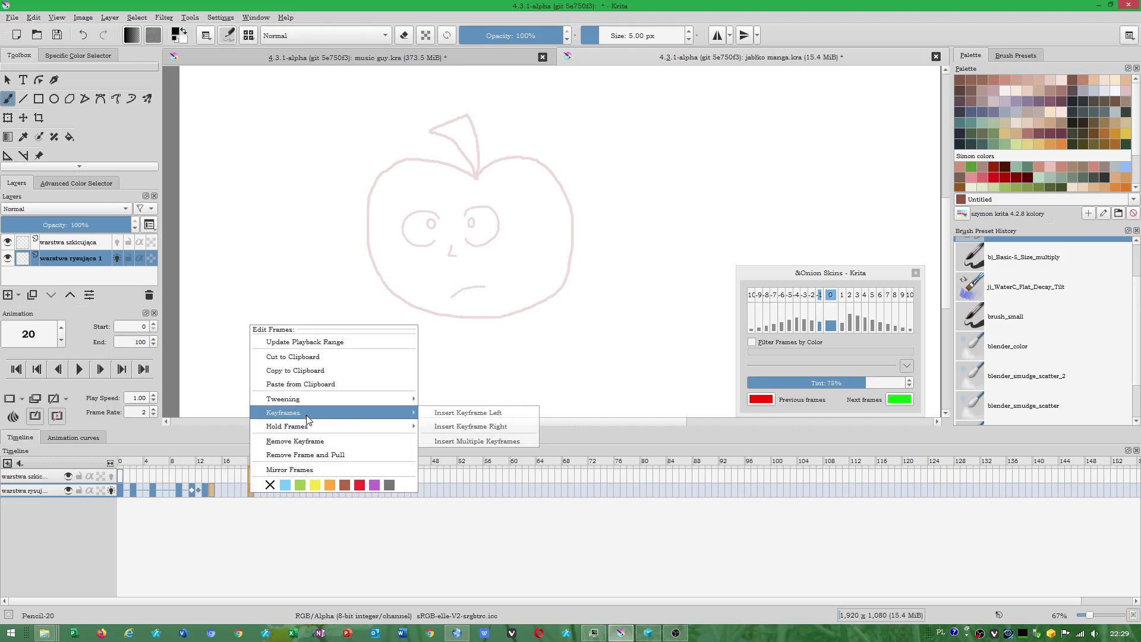
mouse_move(287, 426)
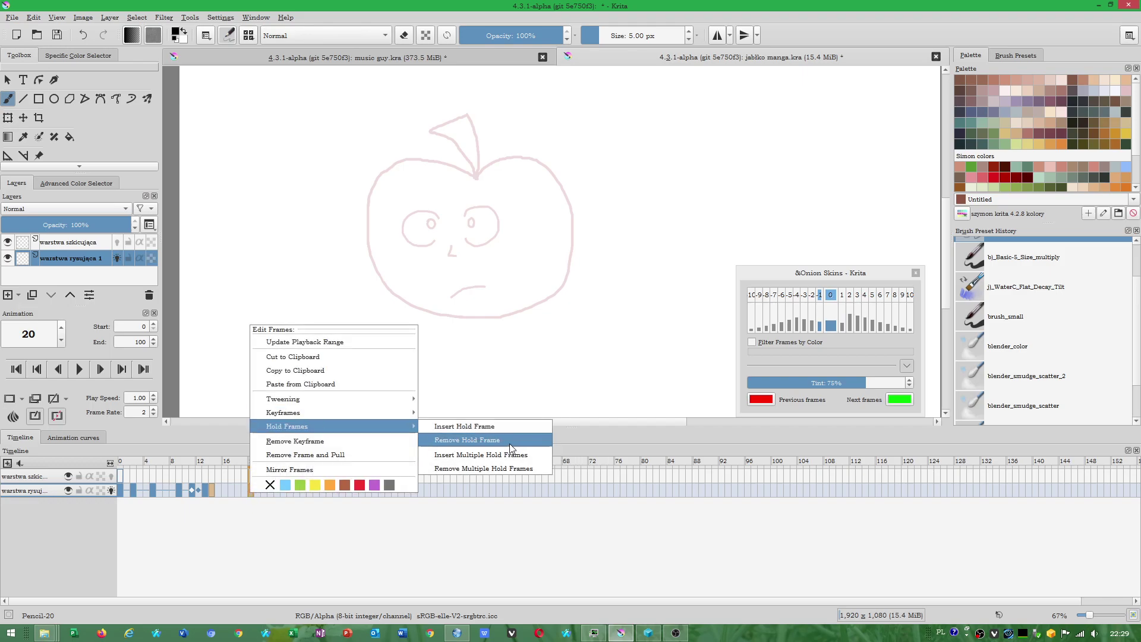
click(502, 456)
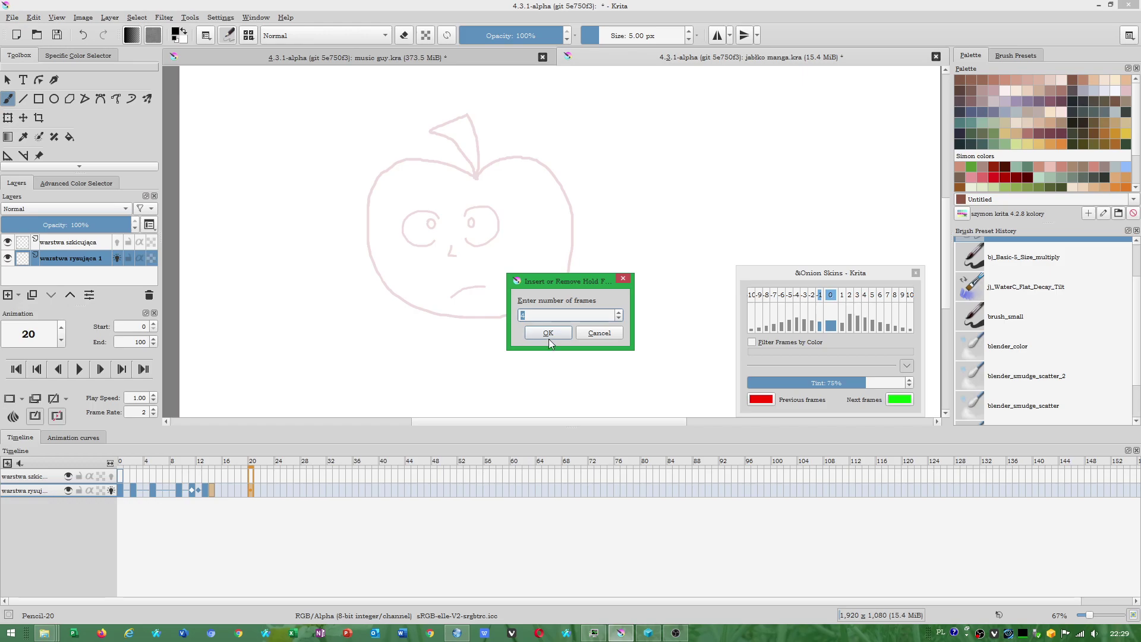
click(549, 331)
click(235, 489)
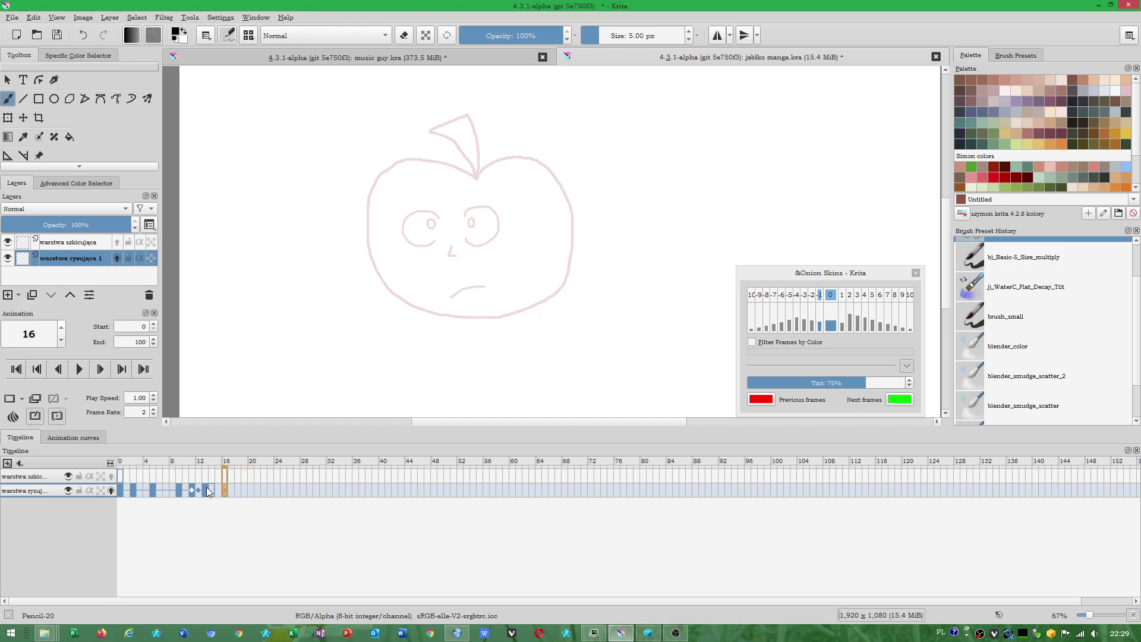
click(205, 488)
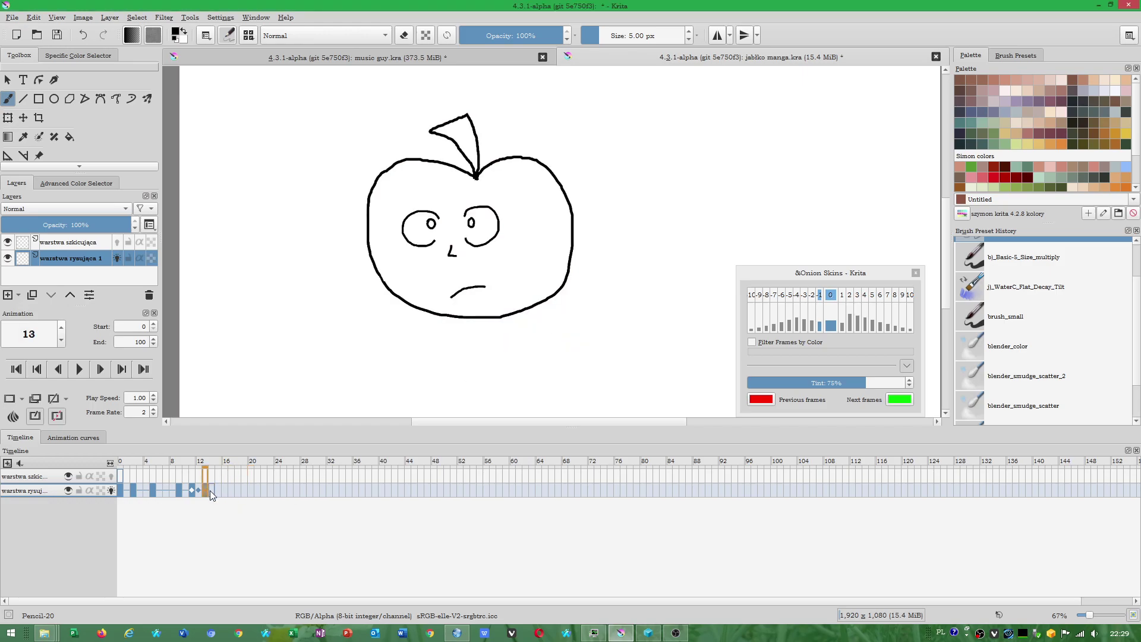
Step through the animation from frame 0 with the laughing face and back.
click(120, 490)
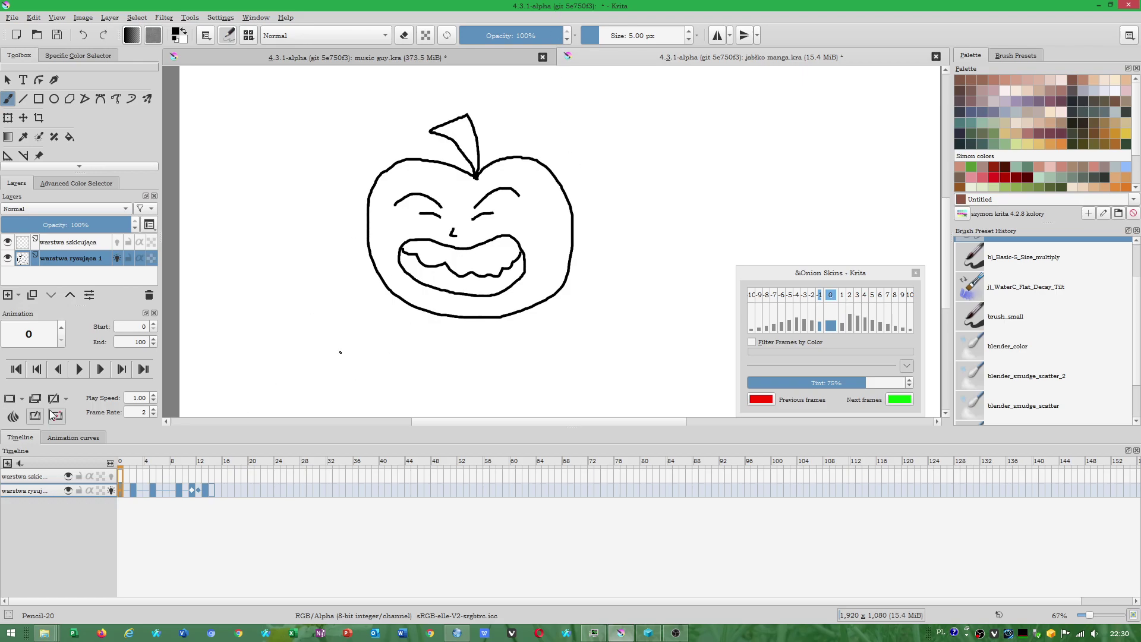
click(82, 437)
click(173, 490)
click(122, 494)
Hide and reshow the drawing layer, lock its alpha, and enable Auto Frame Mode at frame 14.
click(13, 259)
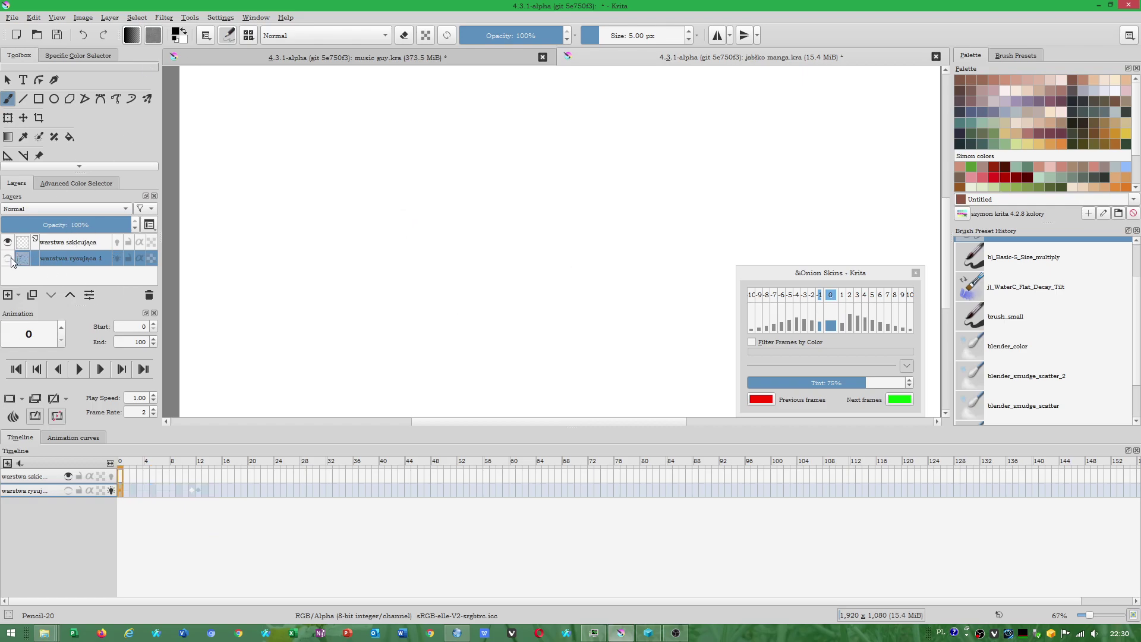
click(13, 260)
click(66, 247)
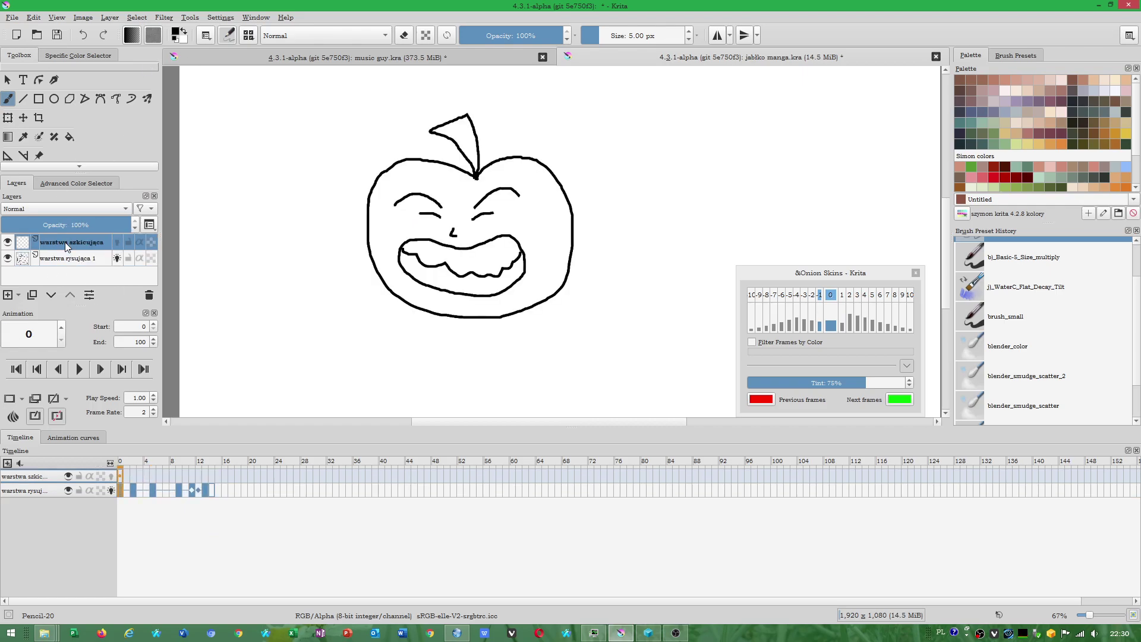
click(40, 262)
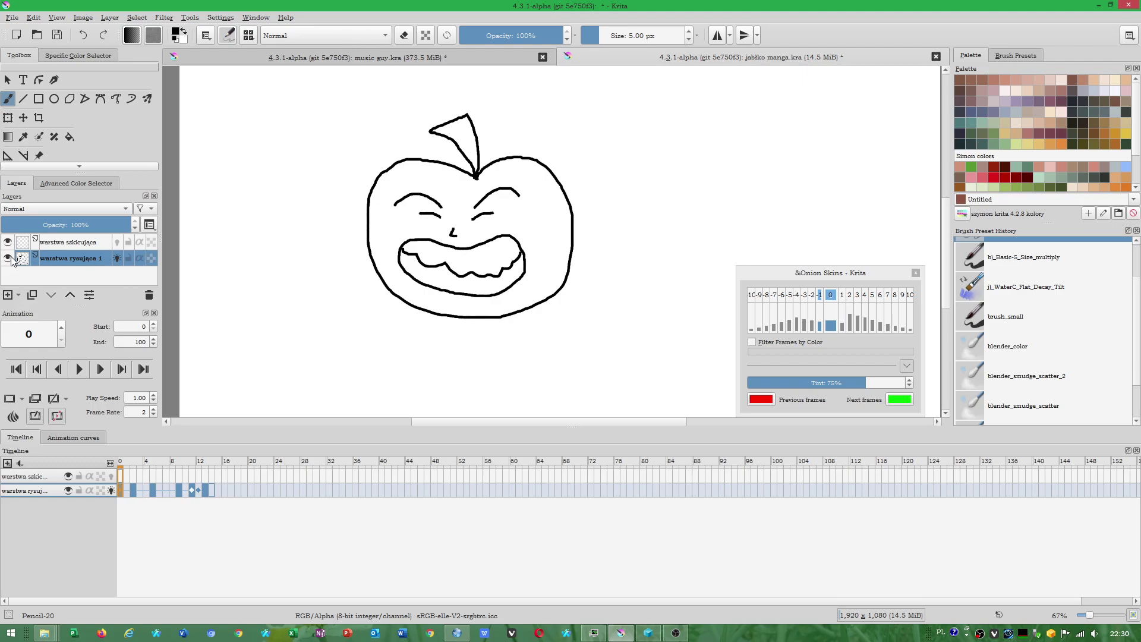
click(140, 258)
click(152, 258)
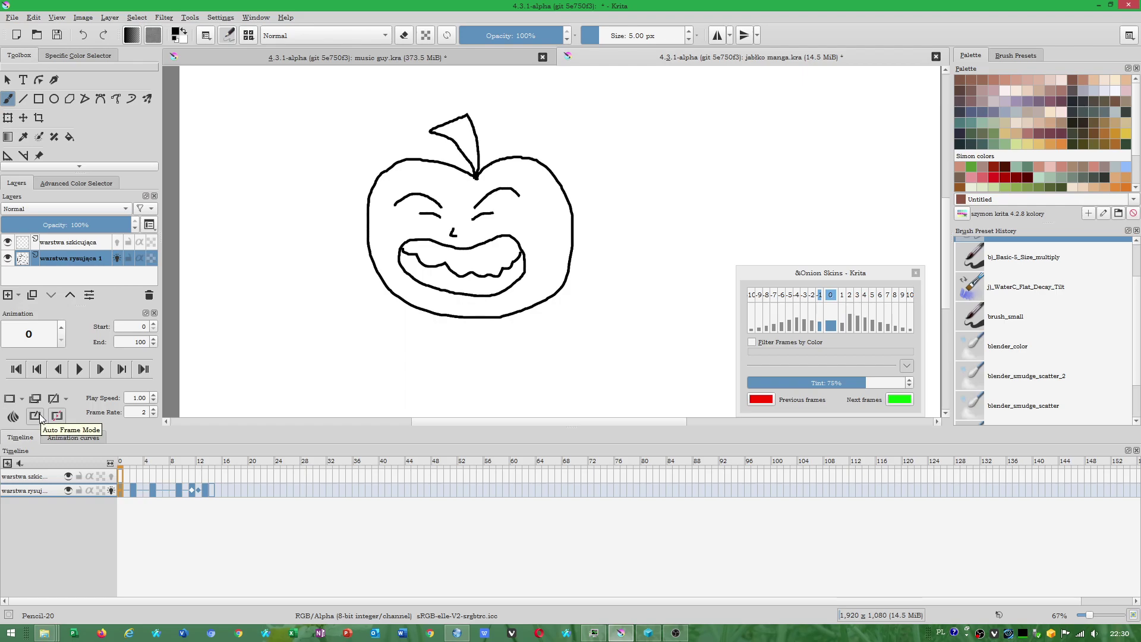
click(210, 490)
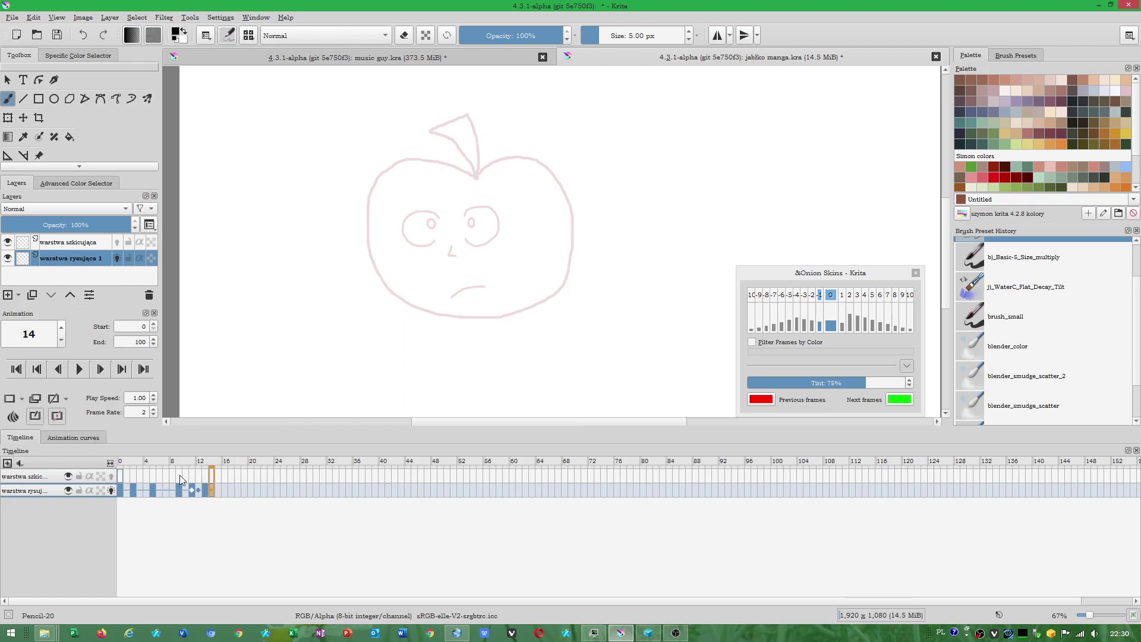
click(36, 416)
right_click(21, 478)
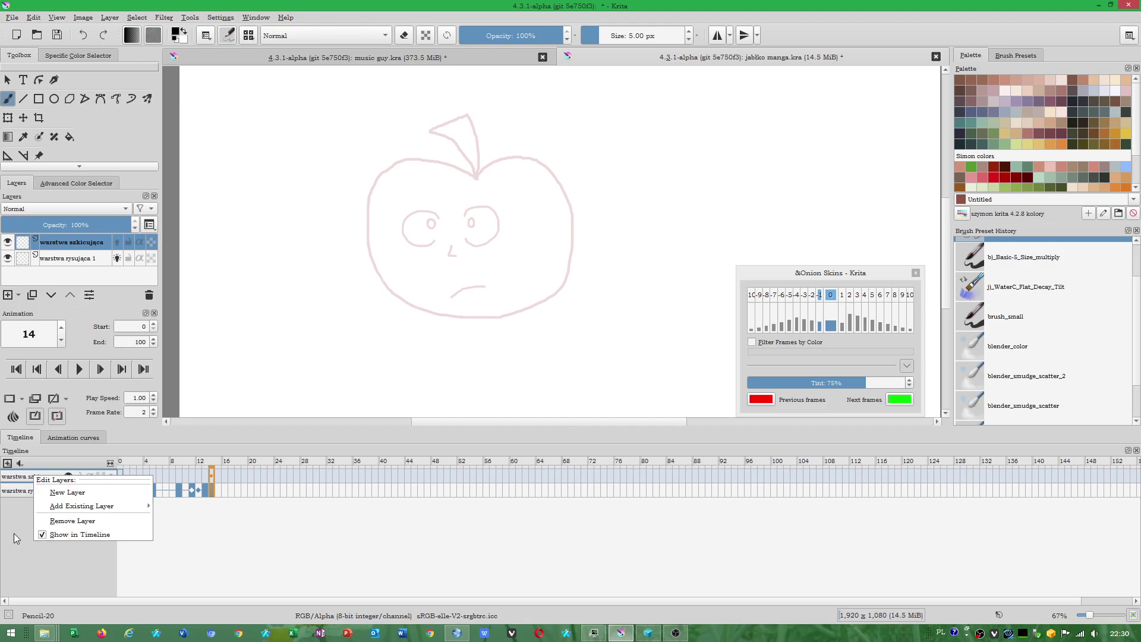
click(13, 533)
right_click(28, 494)
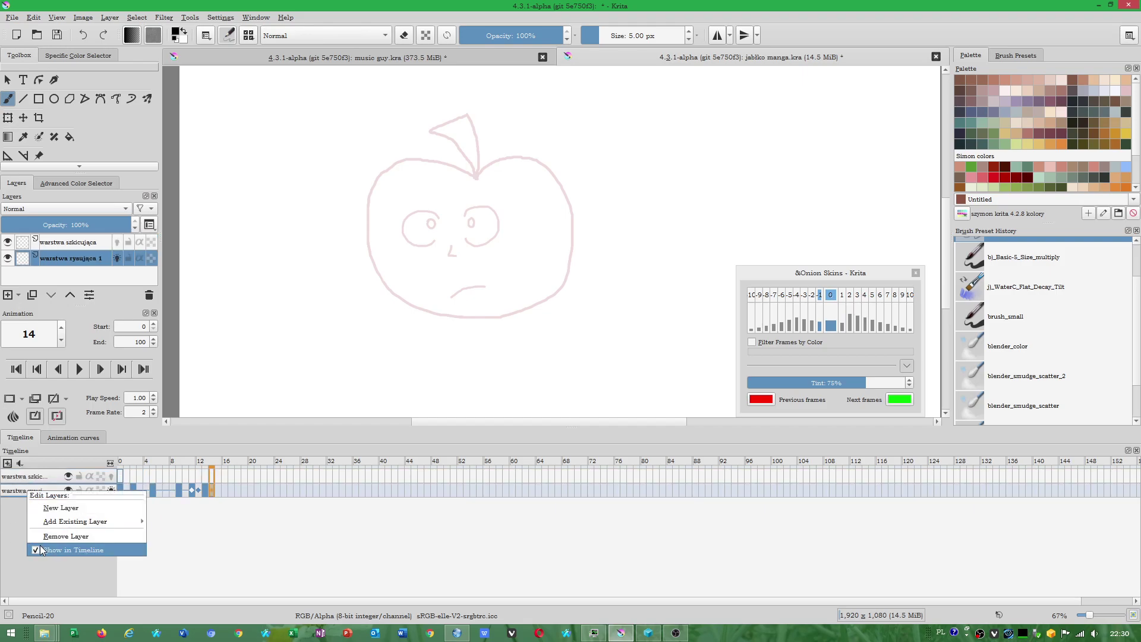
click(37, 548)
click(40, 477)
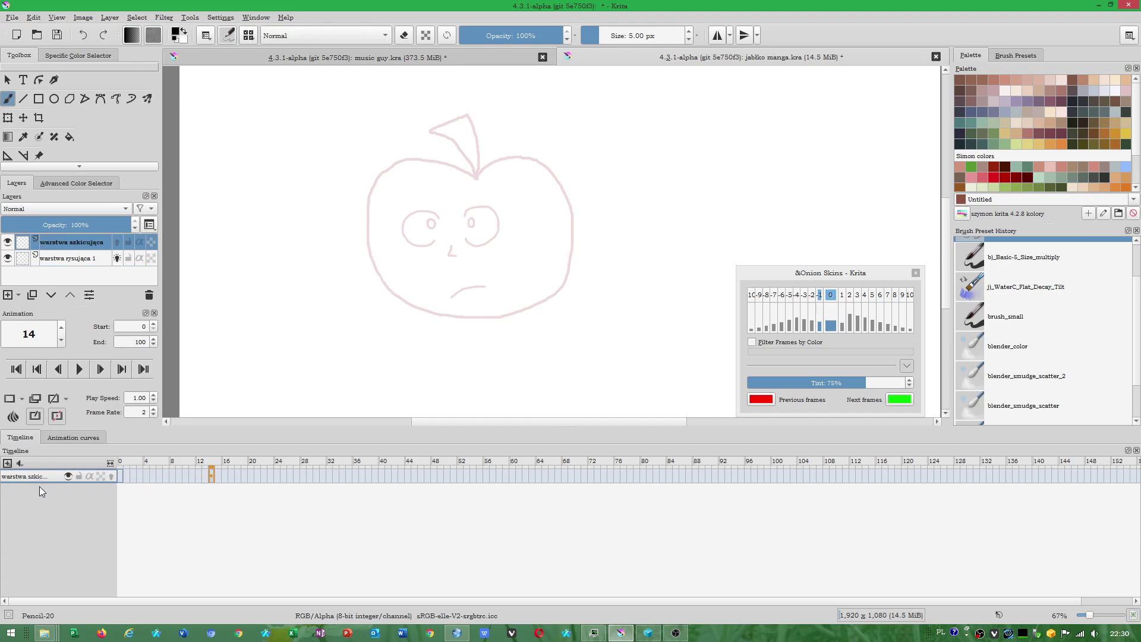
click(67, 259)
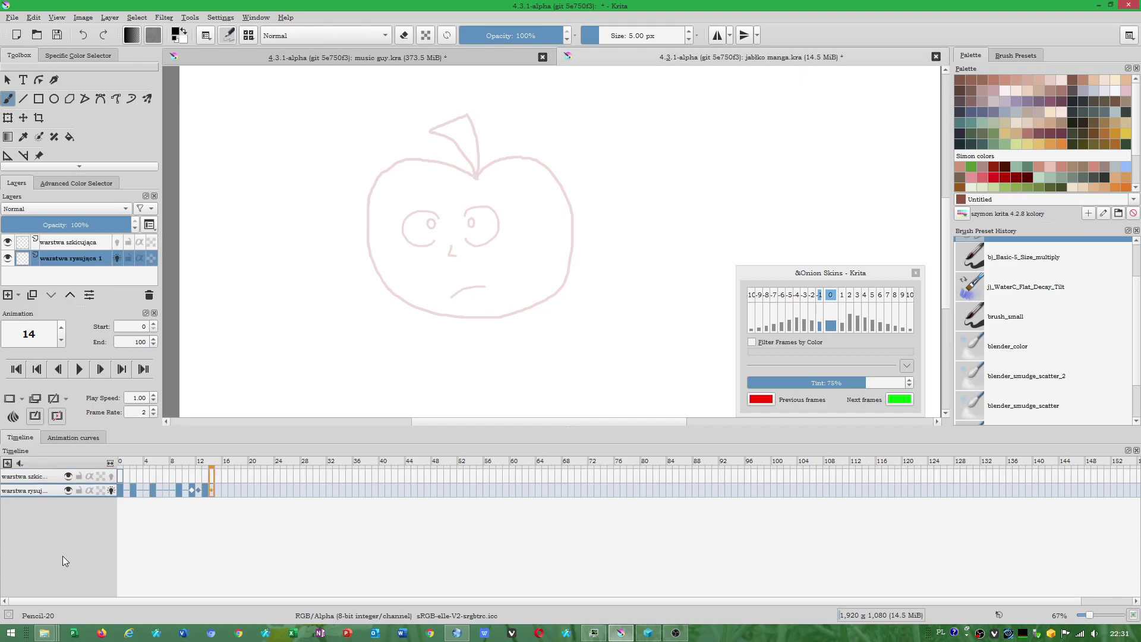
right_click(41, 489)
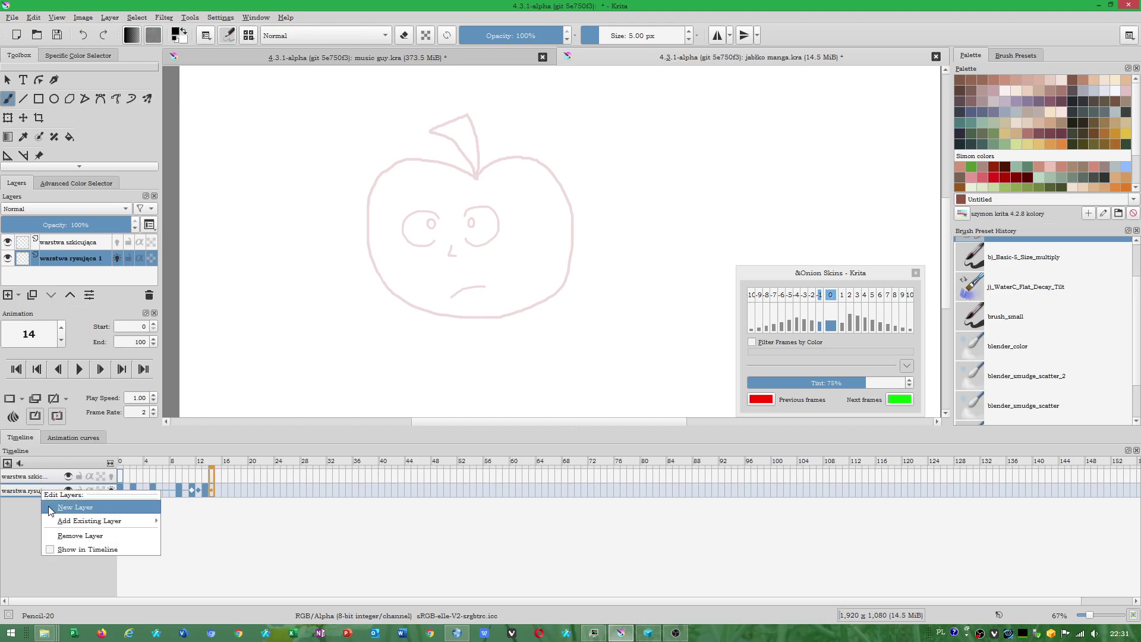
click(53, 547)
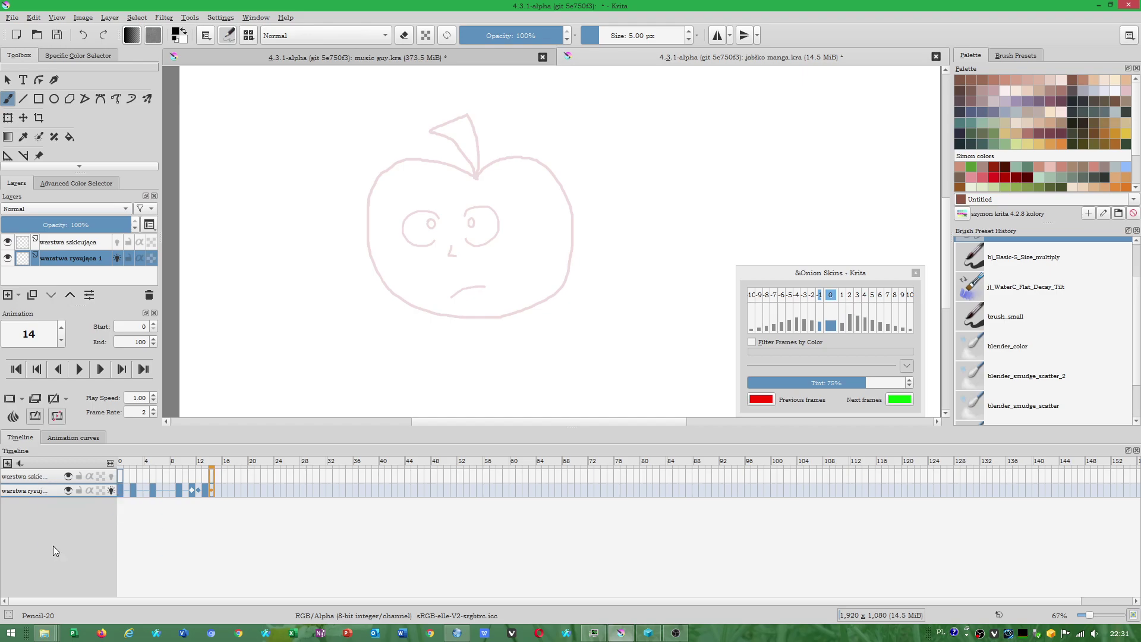
key(Page_Up)
click(47, 485)
click(47, 489)
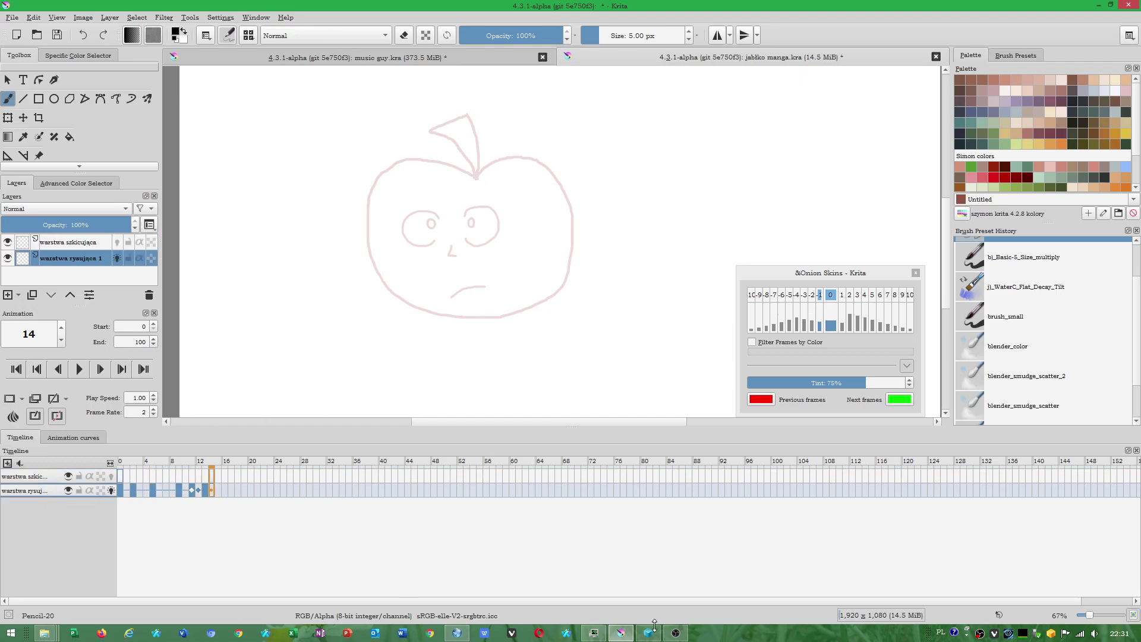